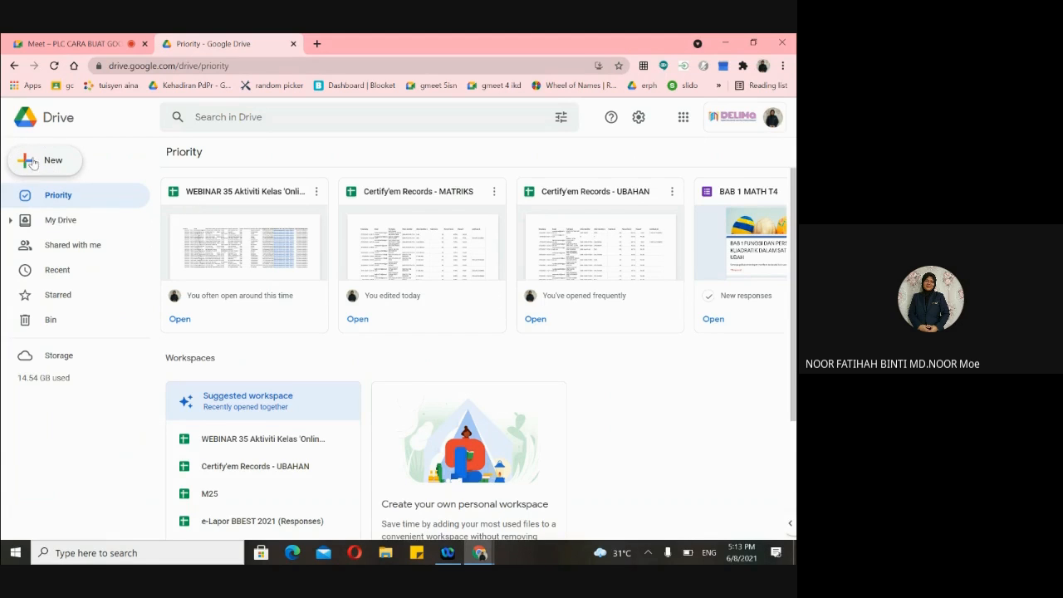
# - Bring the Google Meet call's presenting view to the front
pyautogui.click(62, 44)
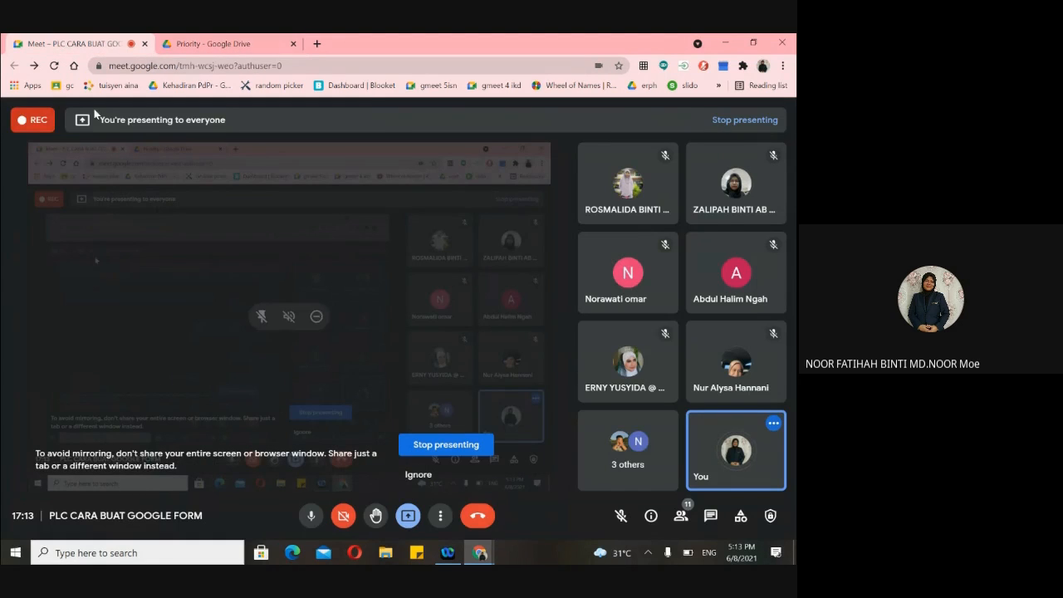
pyautogui.click(211, 43)
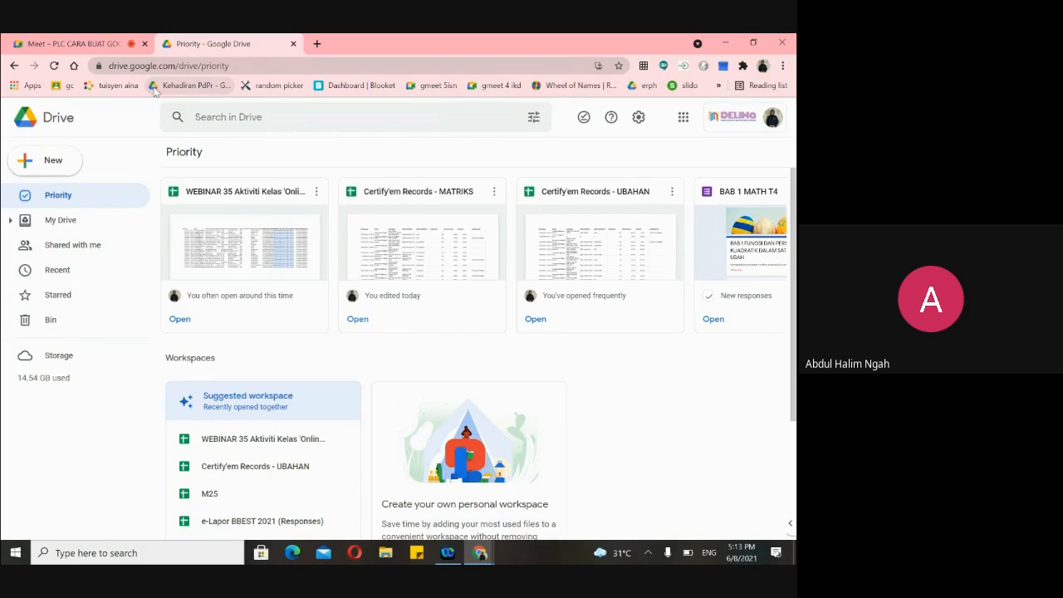
pyautogui.click(93, 46)
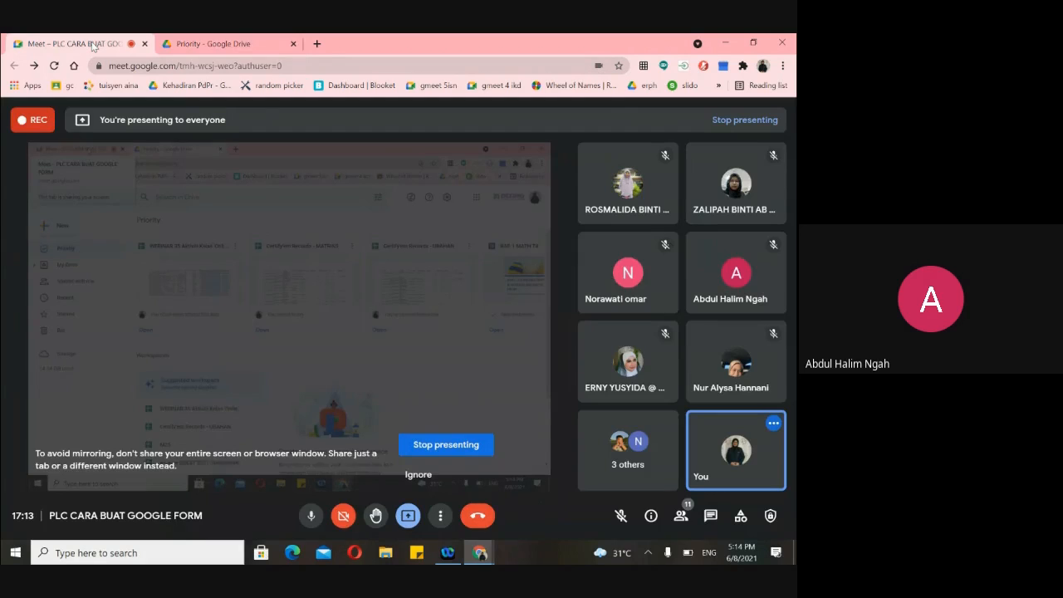
# - Switch back to the 'Priority - Google Drive' browser tab
pyautogui.click(181, 45)
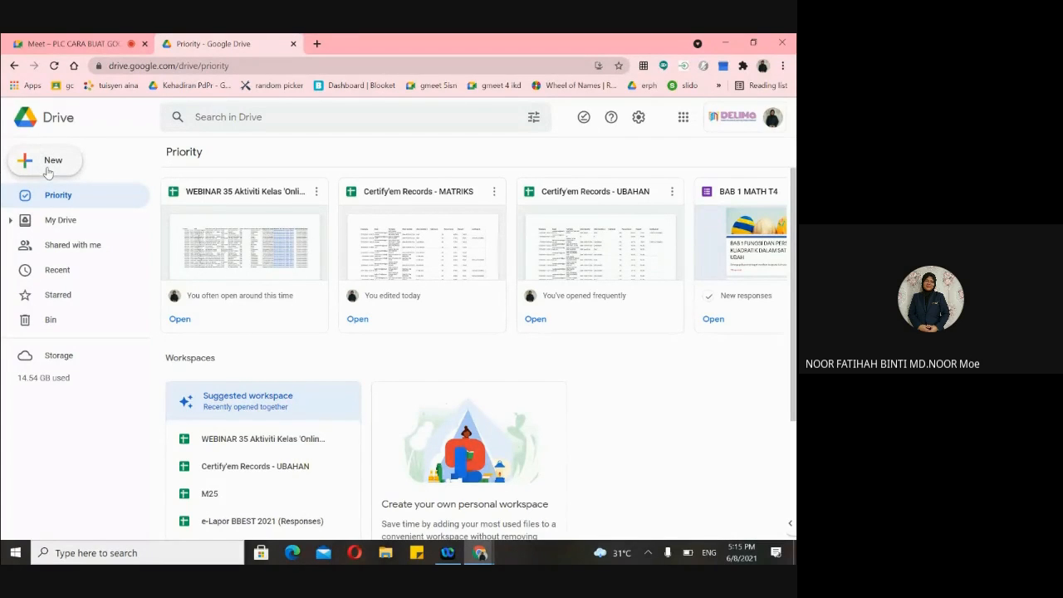
# - Open a new Chrome tab showing the Google Apps page with Drive, Docs, Sheets and Forms
pyautogui.scroll(5, 47, 173)
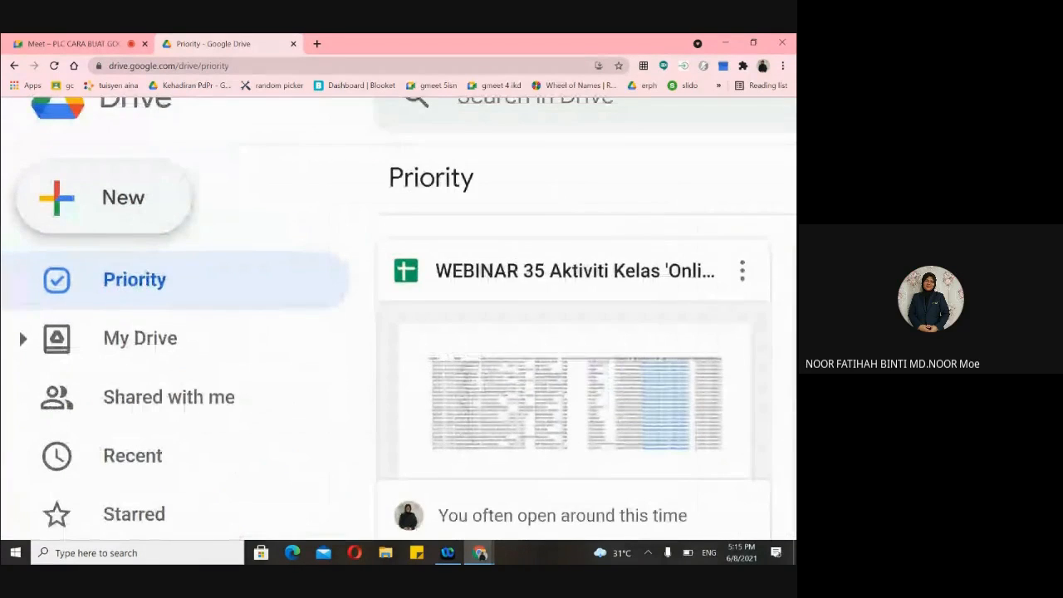
pyautogui.scroll(3, 48, 173)
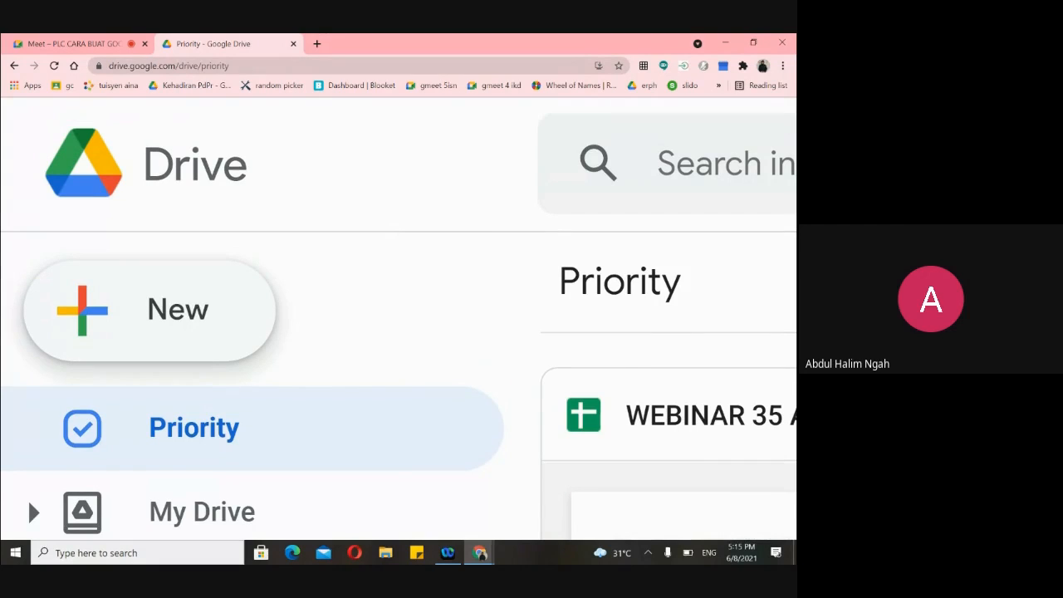
pyautogui.scroll(-5, 399, 319)
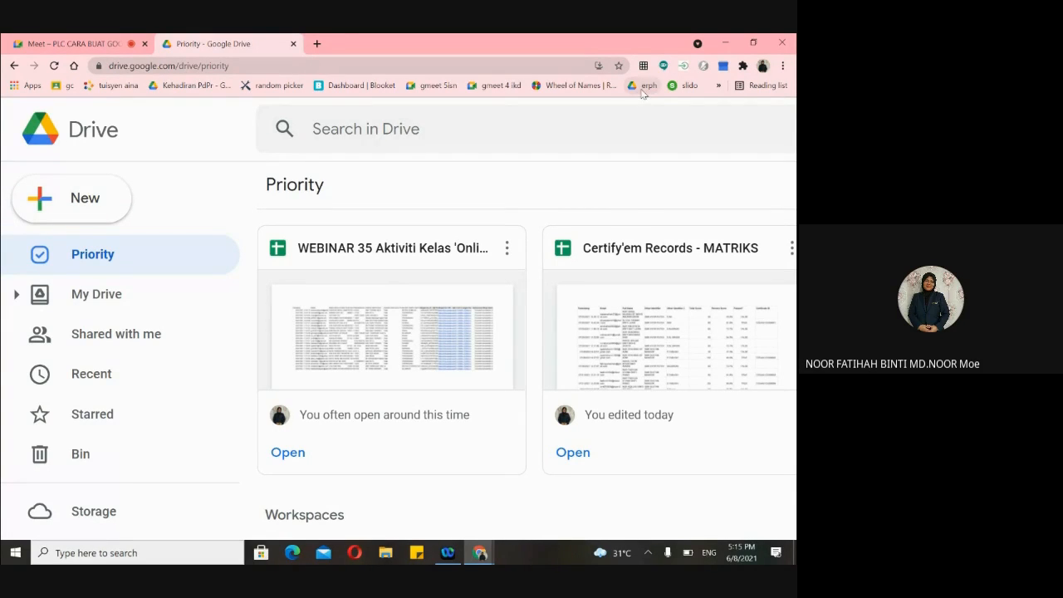
pyautogui.click(317, 43)
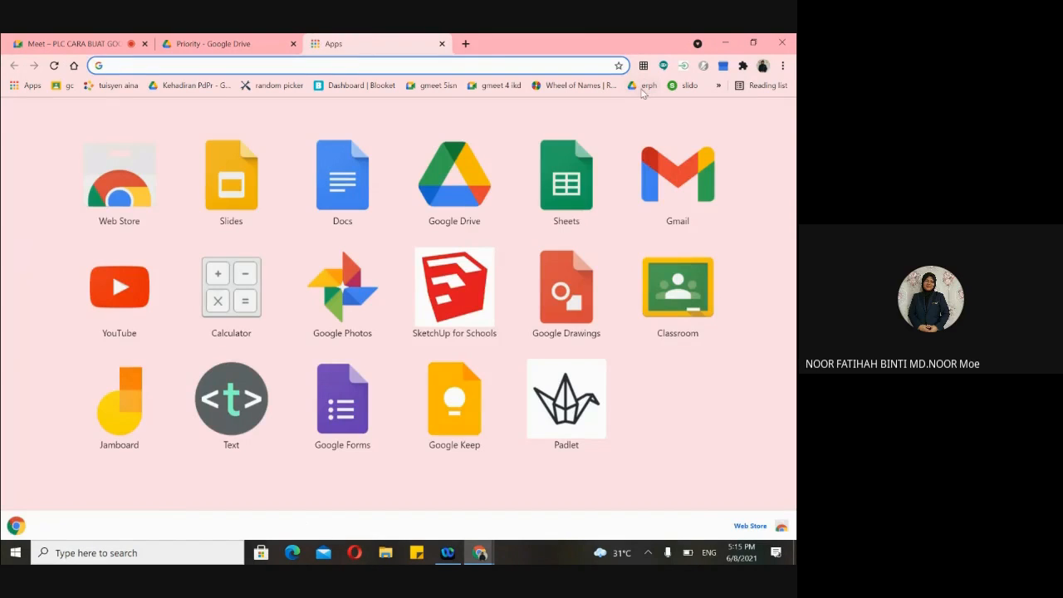
# - Look through the erph bookmark folder and My Drive, then close that extra tab
pyautogui.click(643, 87)
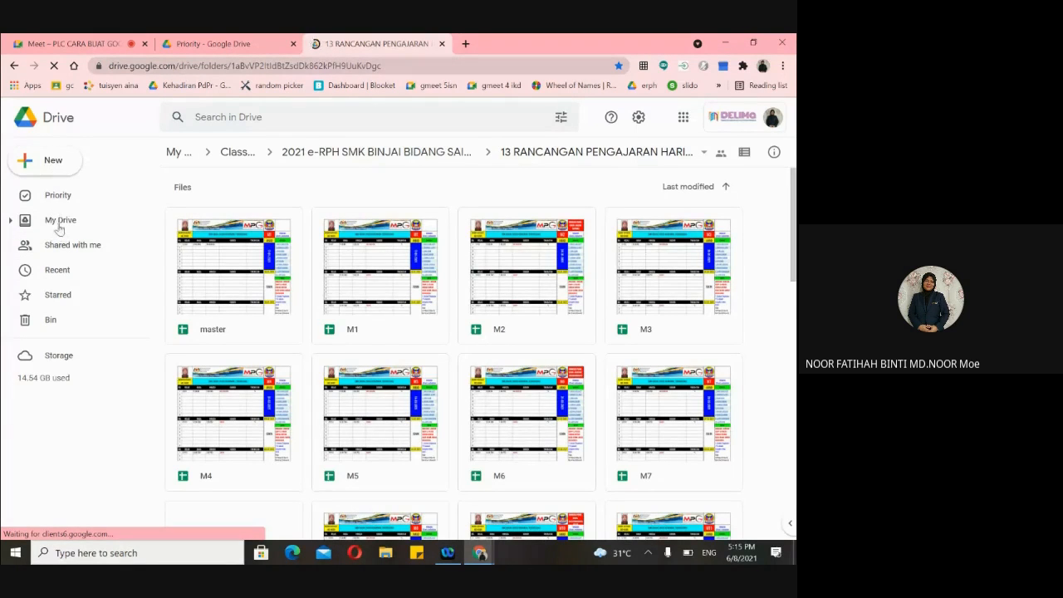
pyautogui.click(59, 225)
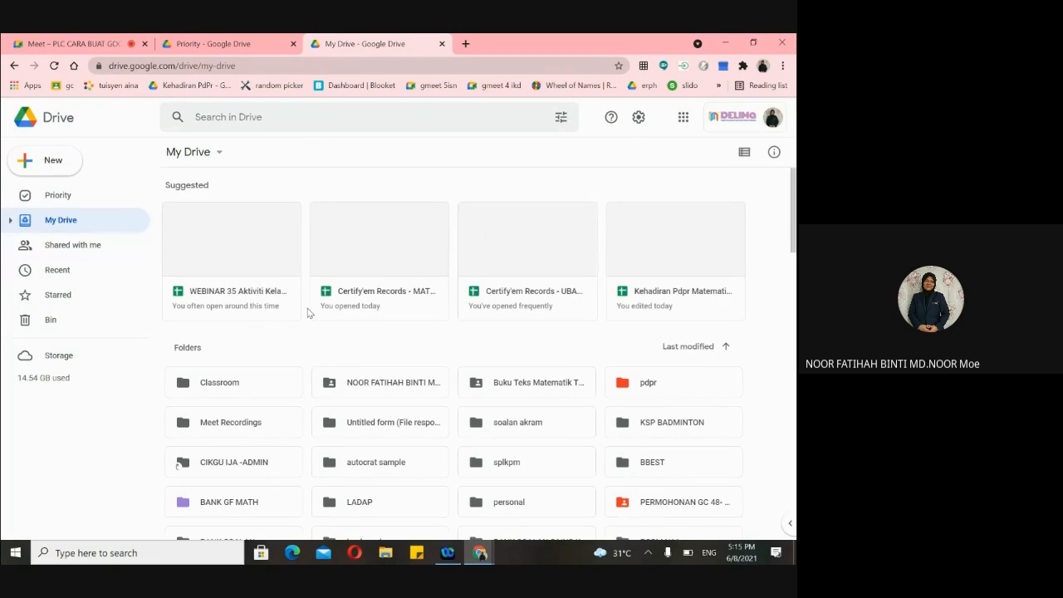
pyautogui.click(441, 43)
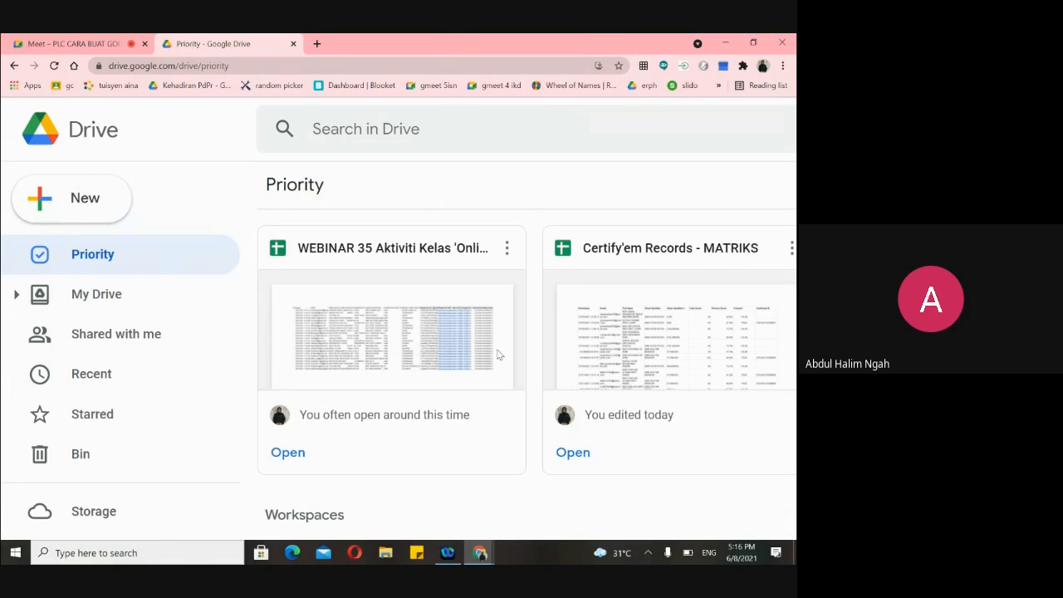
# - Open Drive's New menu listing Folder, uploads, Docs, Sheets, Slides and Forms
pyautogui.scroll(-4, 498, 355)
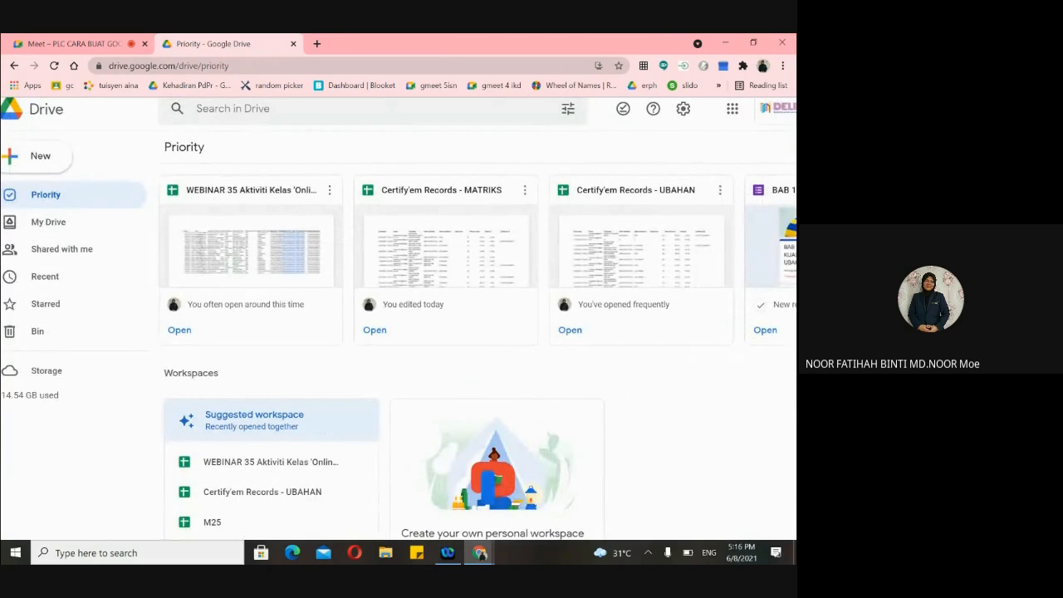
pyautogui.scroll(4, 498, 355)
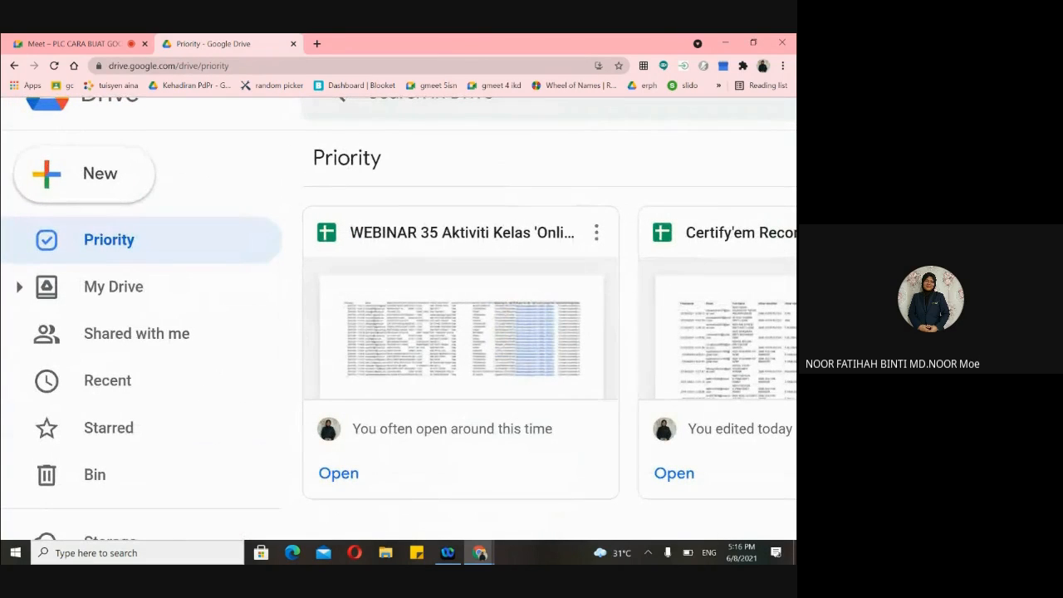
pyautogui.click(50, 180)
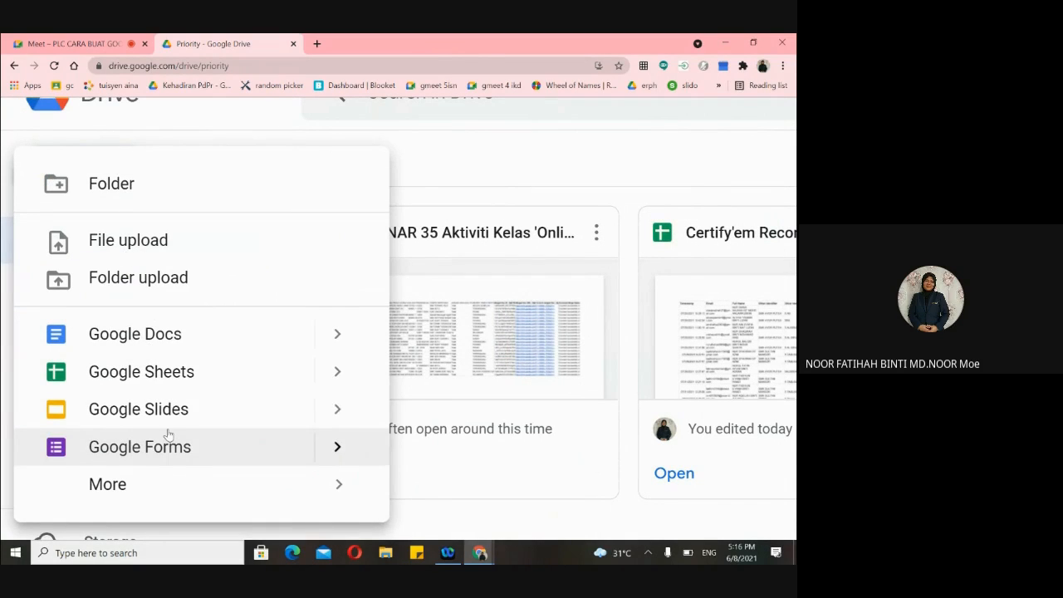
# - Make a new folder in My Drive named 'google form'
pyautogui.click(153, 199)
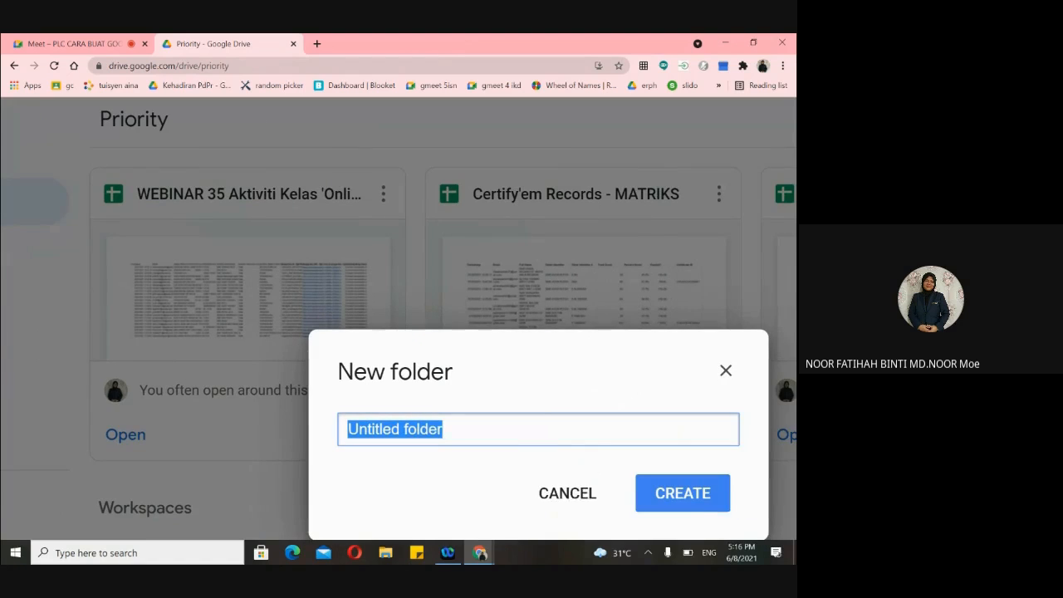
pyautogui.press('BackSpace')
pyautogui.write('g')
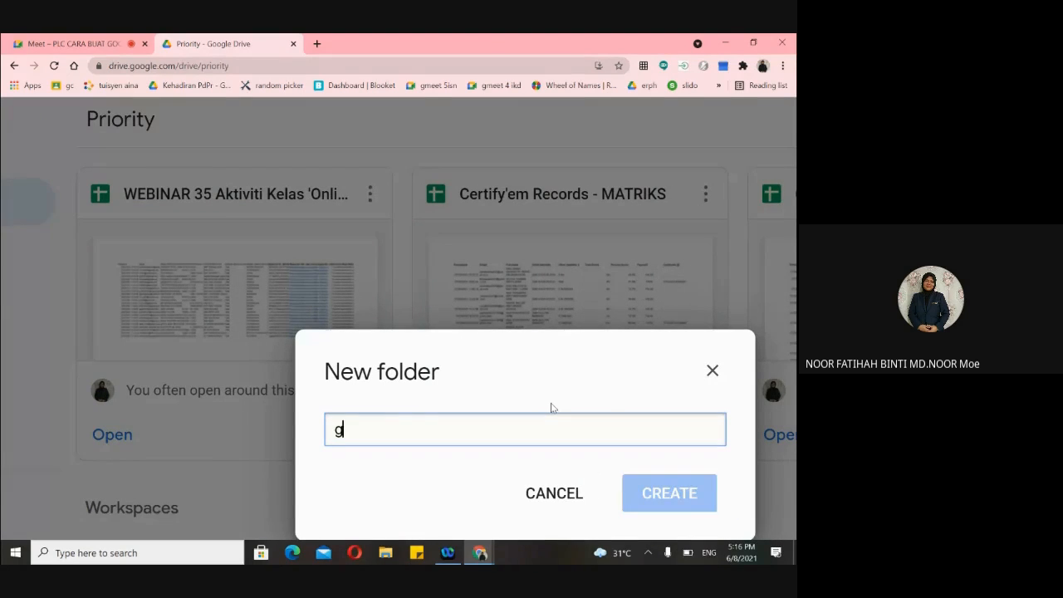
pyautogui.write('oogle form')
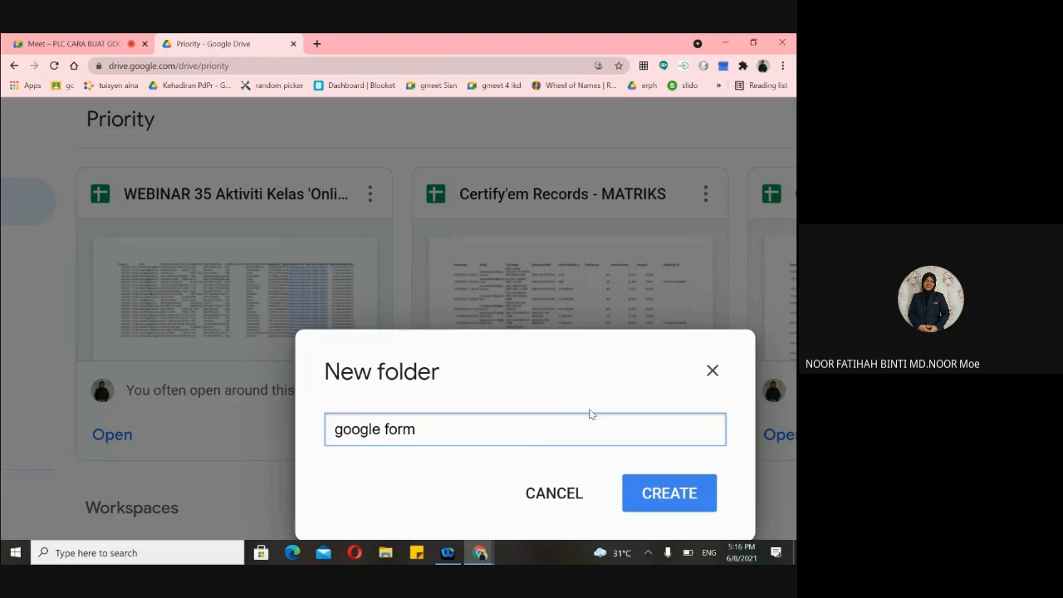
pyautogui.moveTo(575, 376); pyautogui.dragTo(508, 258)
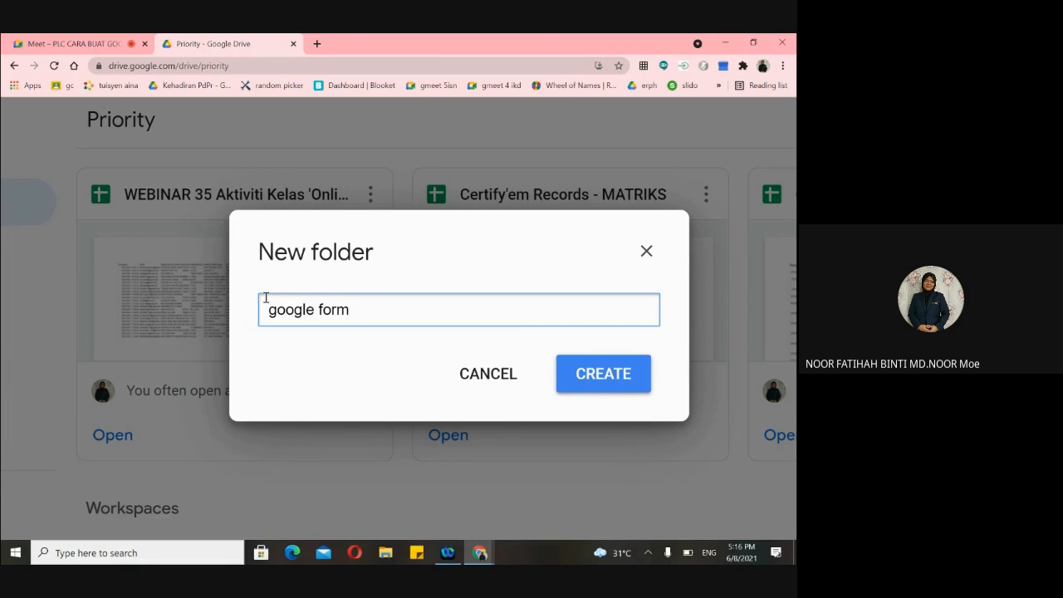
pyautogui.click(595, 381)
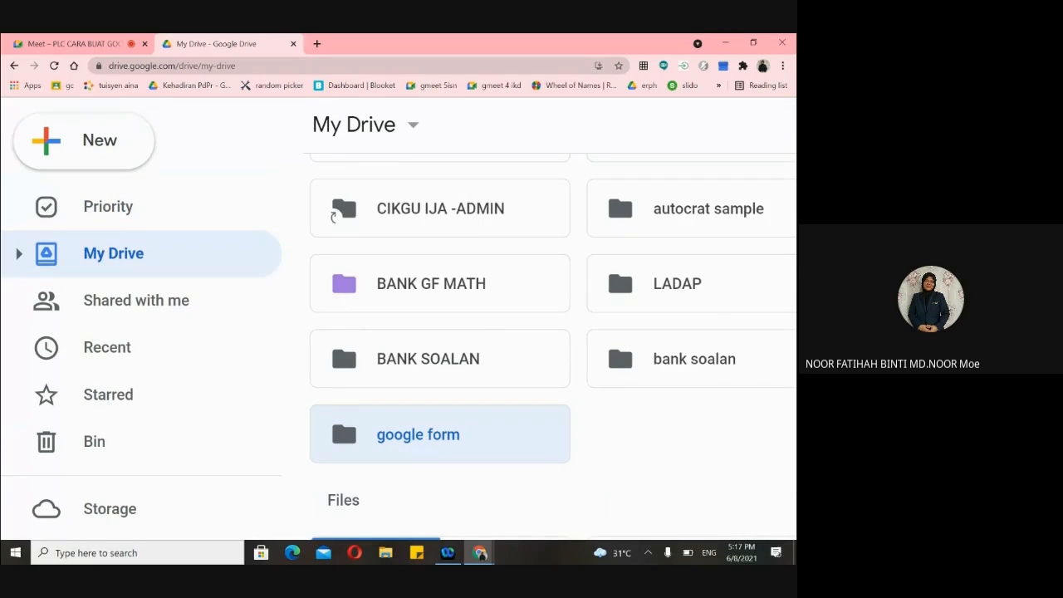
pyautogui.scroll(-1, 598, 366)
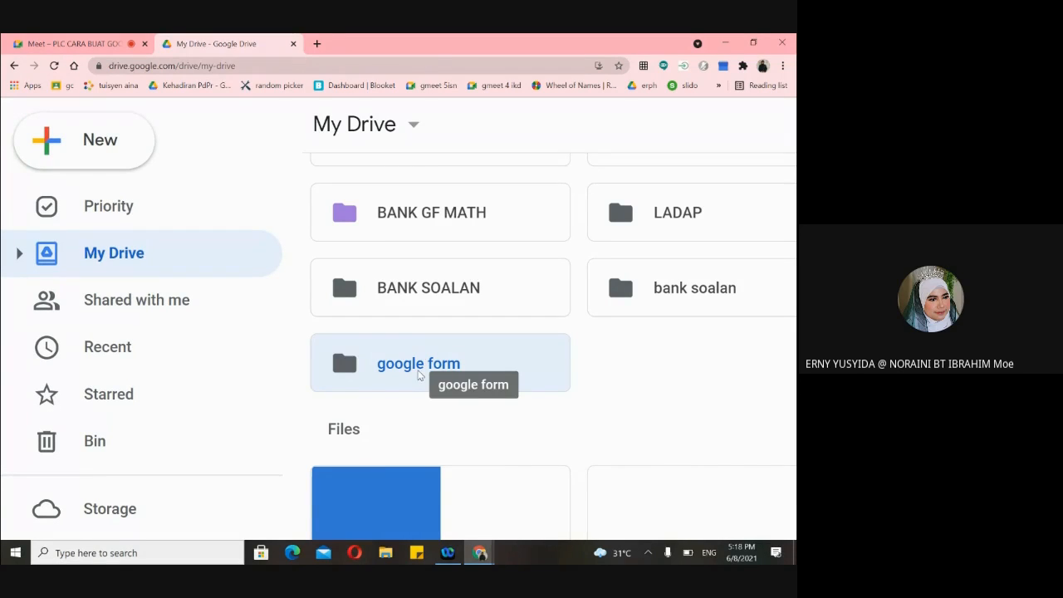
pyautogui.scroll(-3, 534, 395)
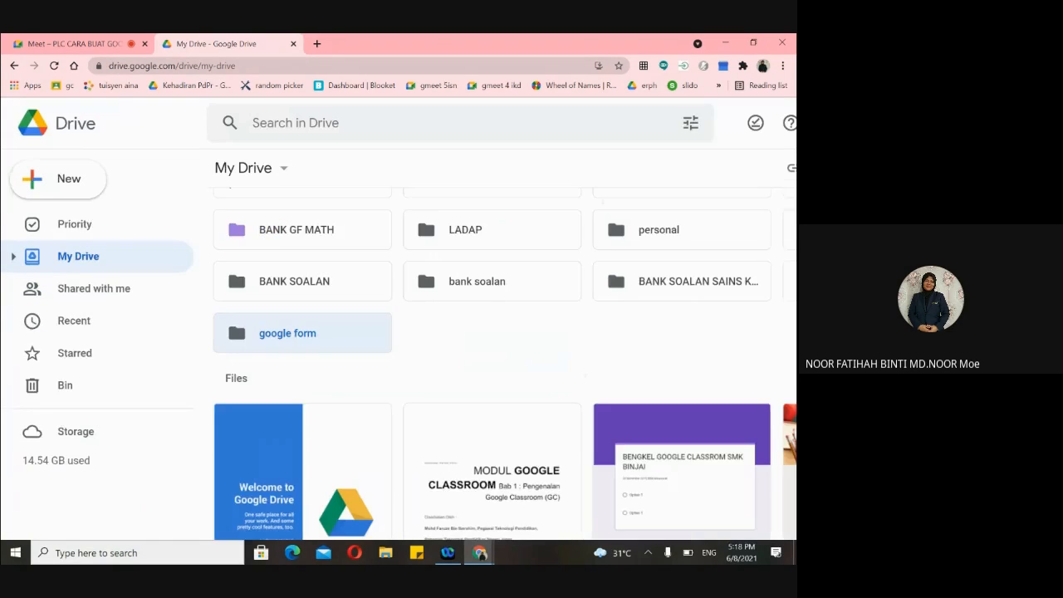
pyautogui.scroll(-3, 534, 396)
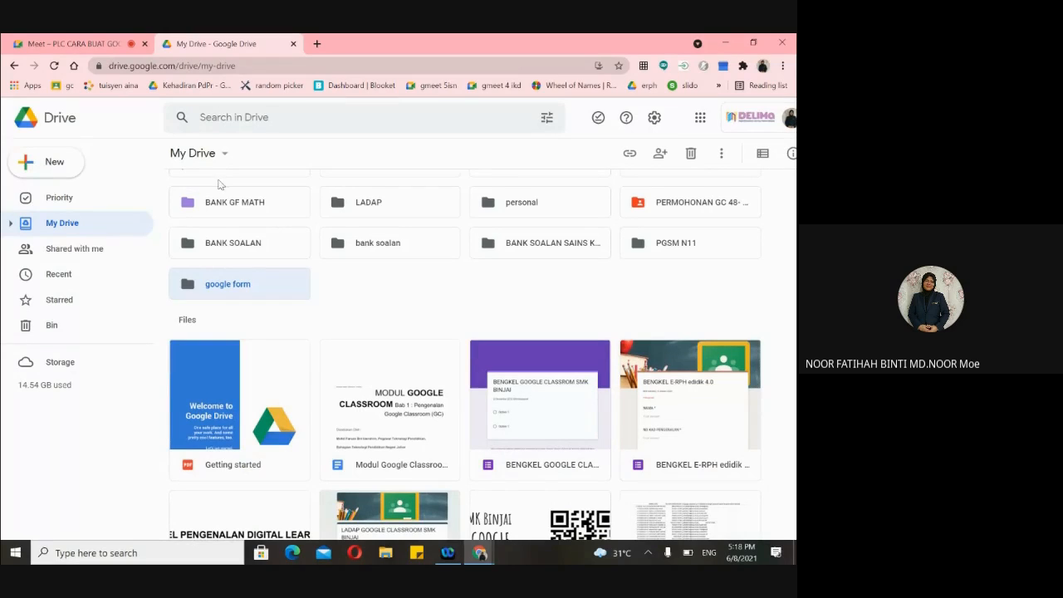
pyautogui.doubleClick(214, 287)
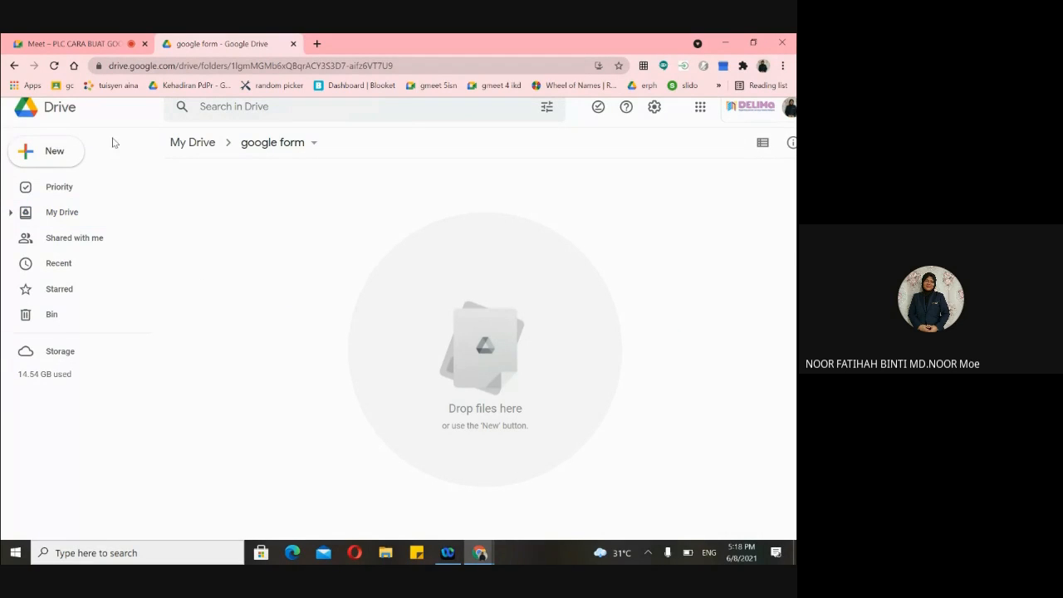
pyautogui.click(67, 218)
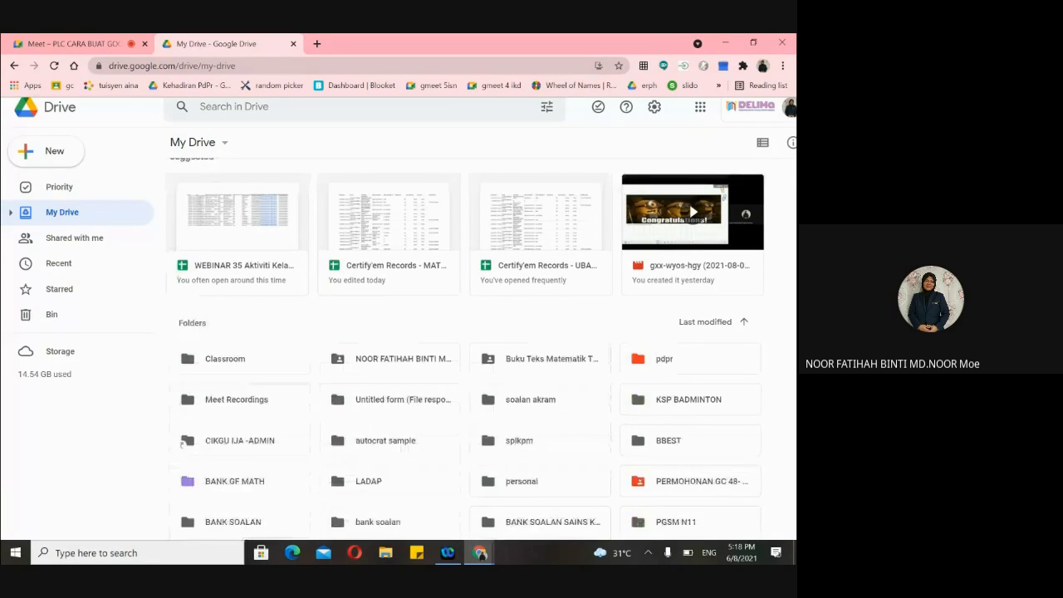
pyautogui.scroll(-2, 337, 248)
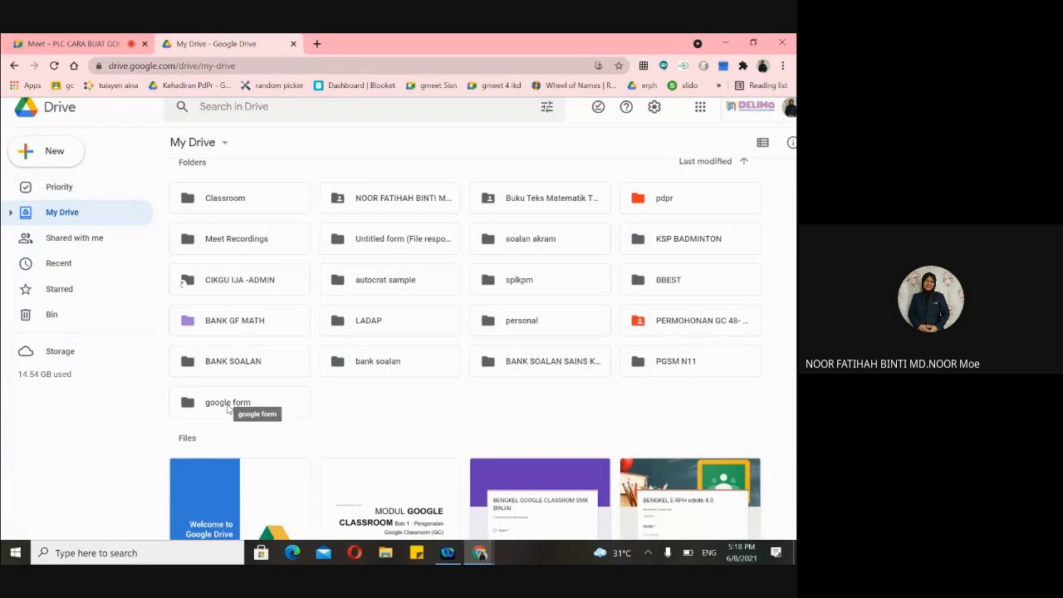
# - Open the empty 'google form' folder, then start a Drive search
pyautogui.doubleClick(230, 408)
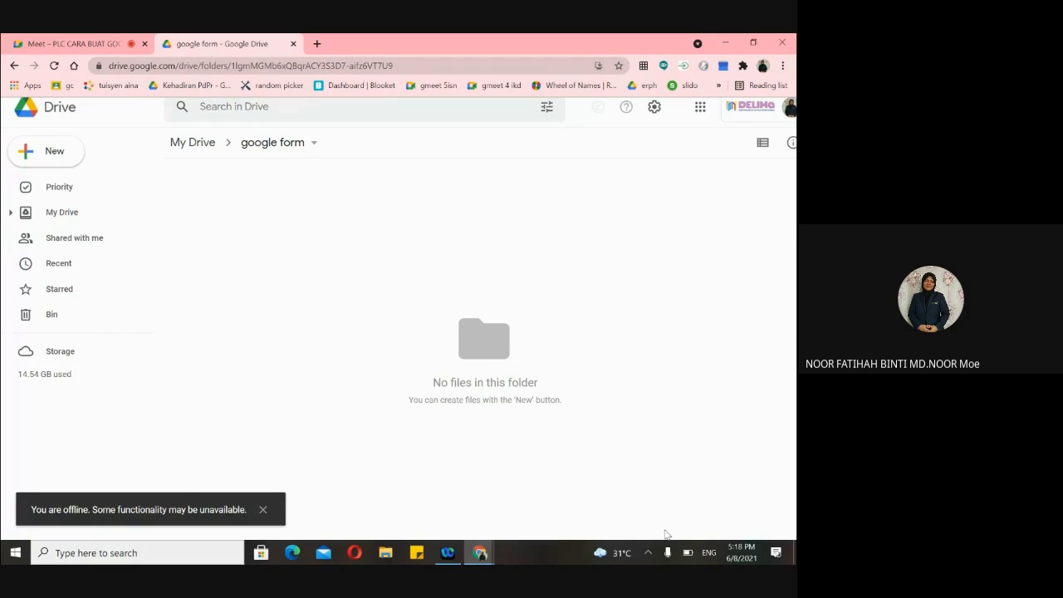
pyautogui.click(648, 554)
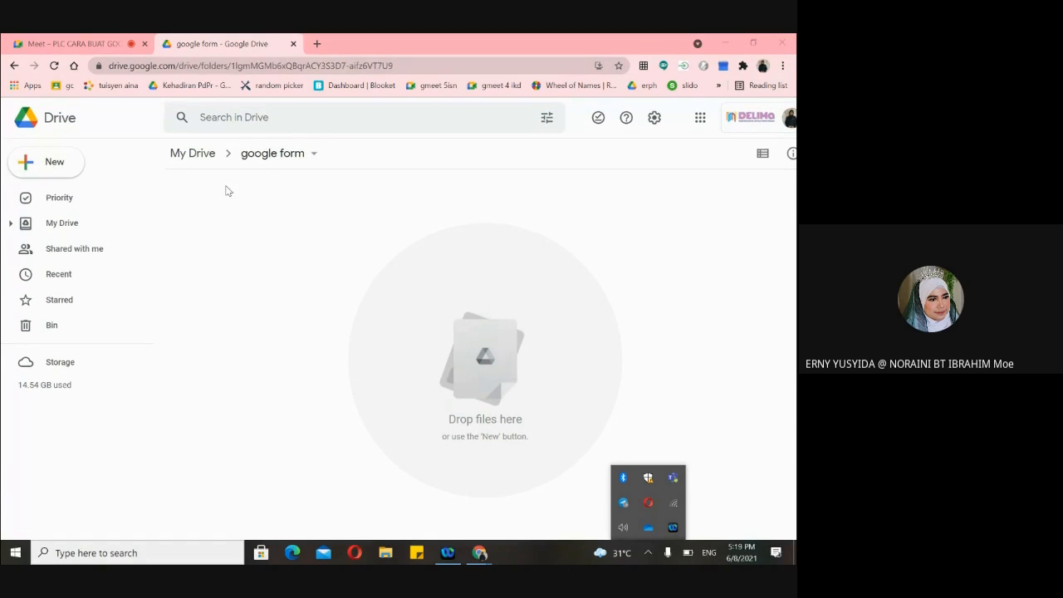
pyautogui.click(258, 121)
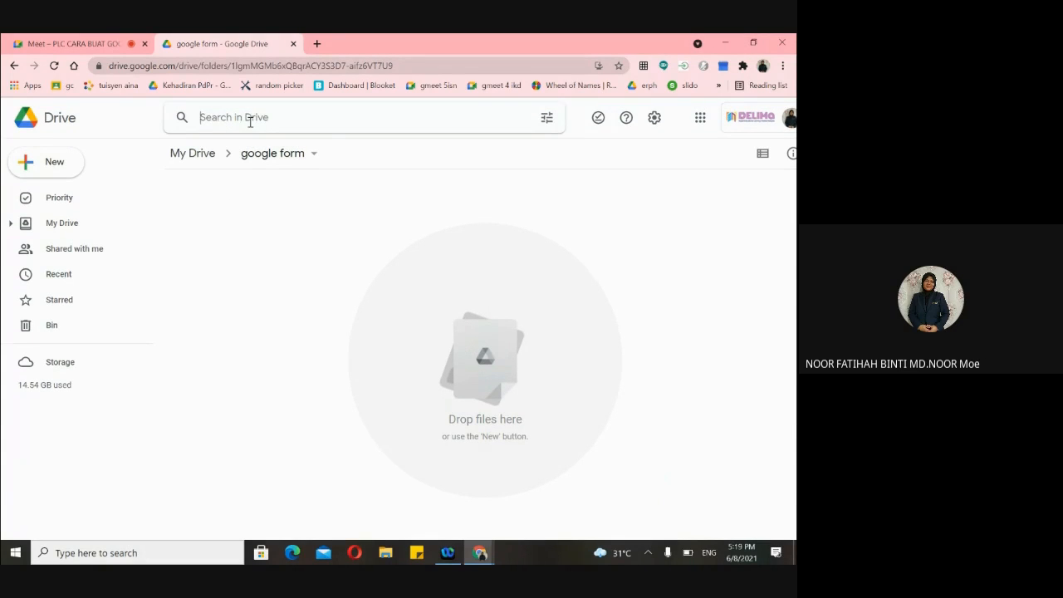
pyautogui.scroll(5, 249, 133)
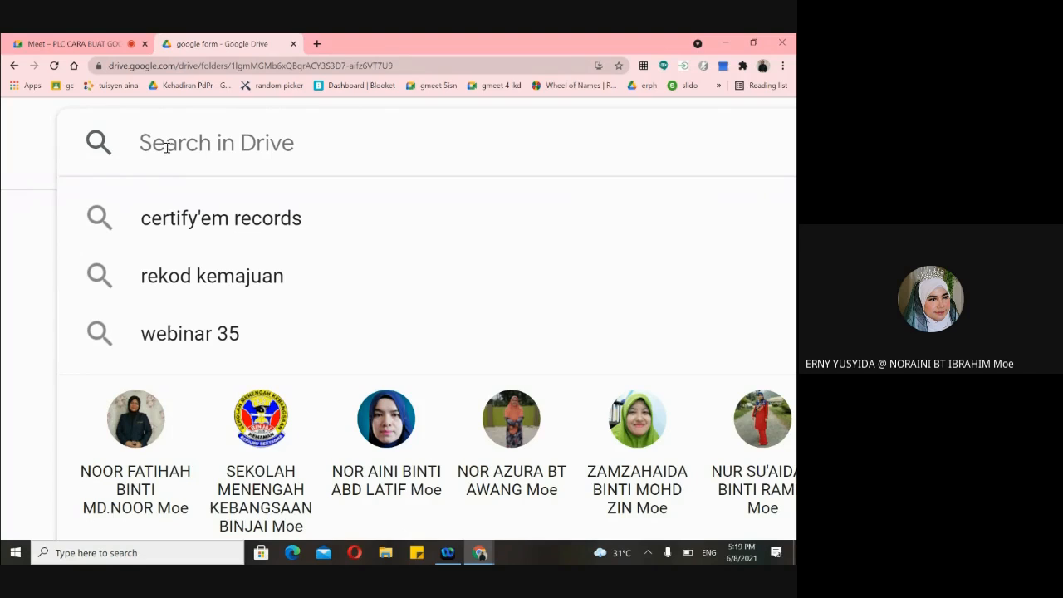
pyautogui.hotkey('ctrl', '-')
pyautogui.hotkey('ctrl', '-')
pyautogui.hotkey('ctrl', '-')
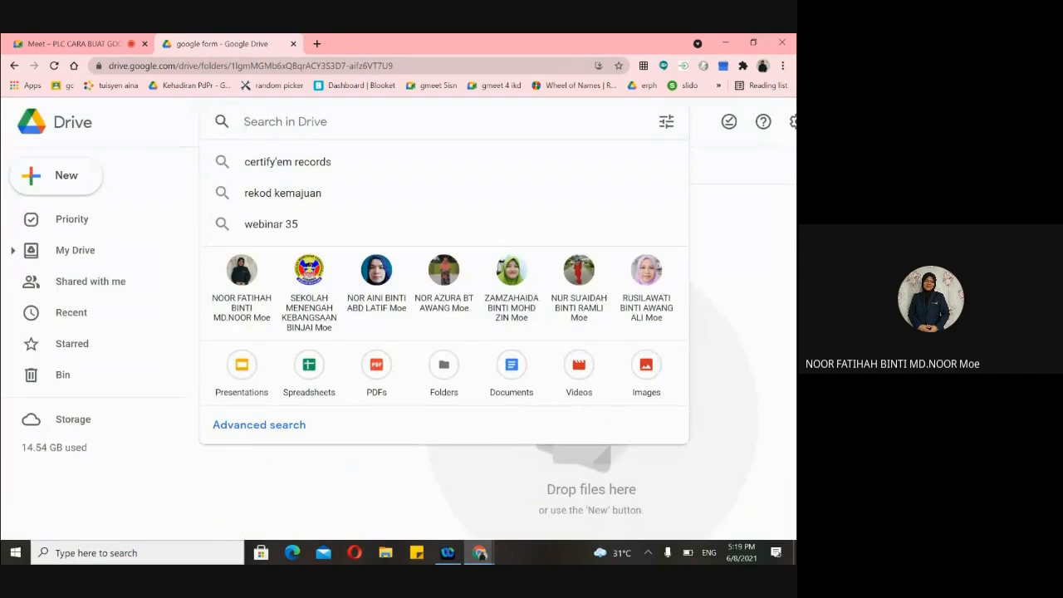
pyautogui.click(164, 189)
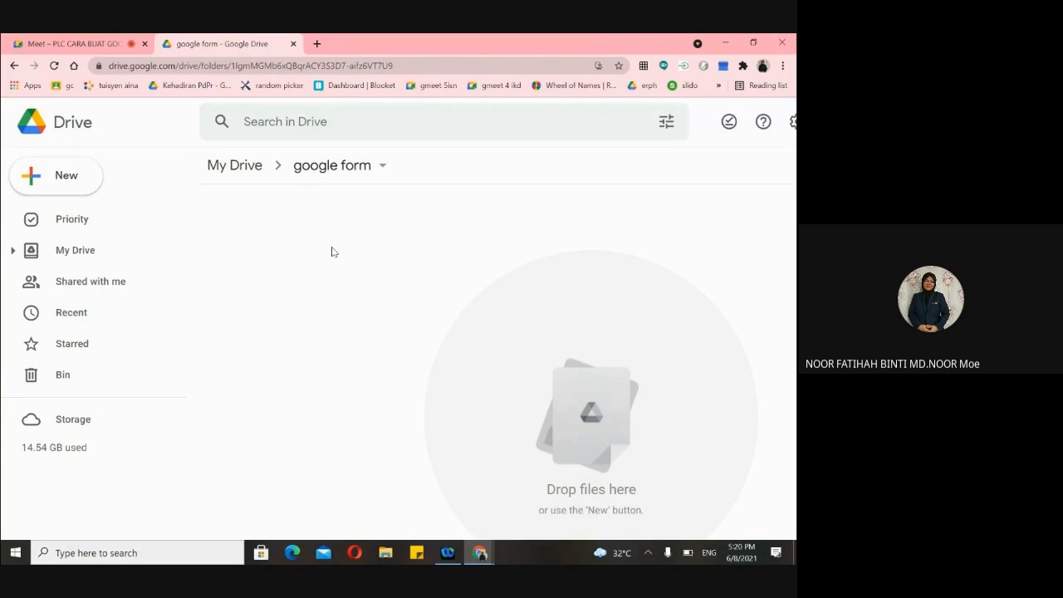
pyautogui.scroll(3, 334, 252)
# - Zoom the Drive page in with Ctrl+plus on the 'google form' folder view
pyautogui.scroll(1, 334, 252)
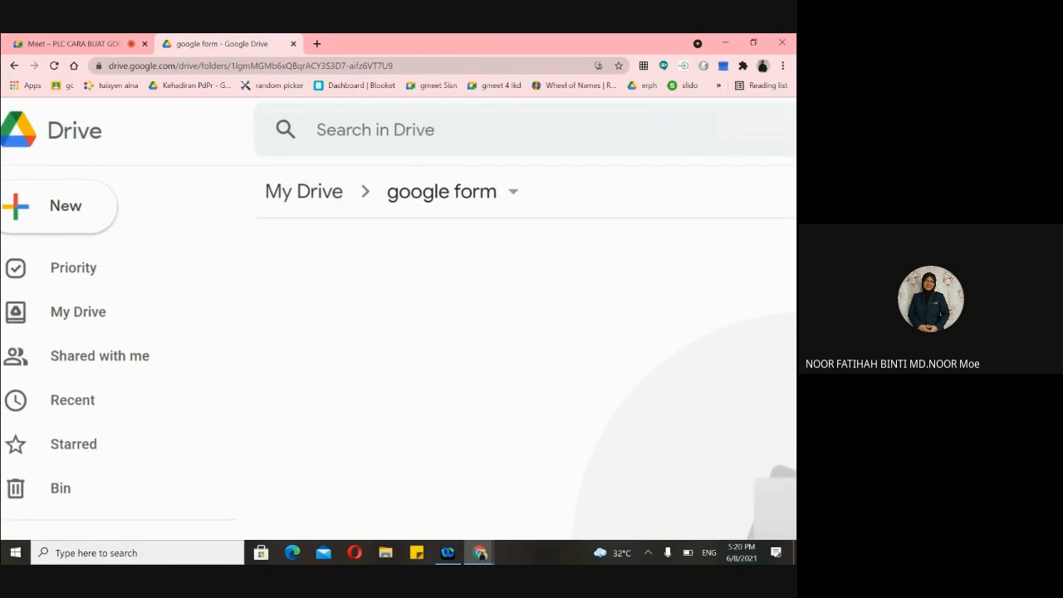
pyautogui.scroll(-1, 334, 251)
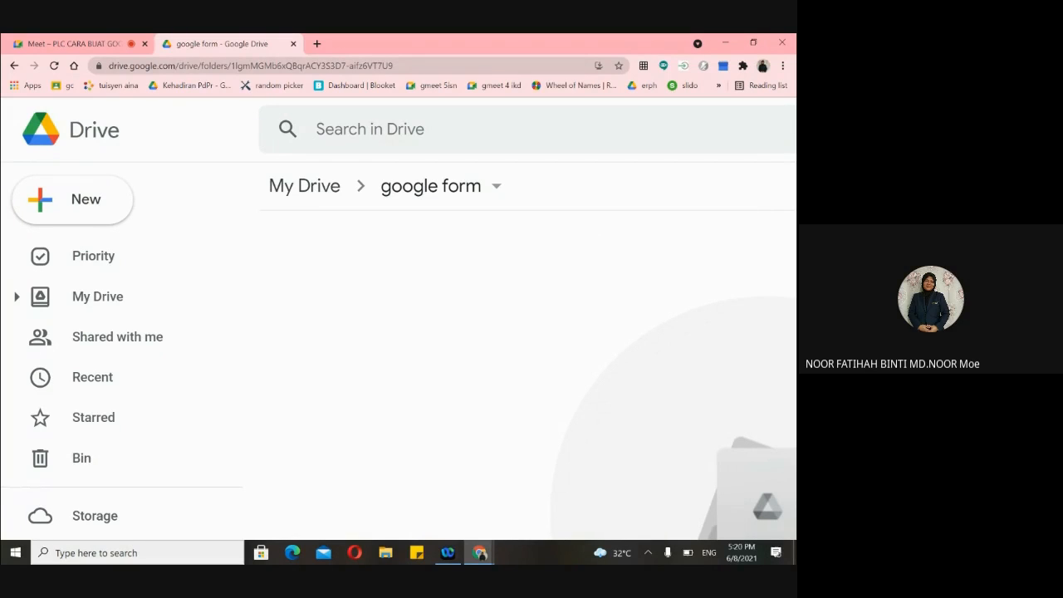
pyautogui.scroll(1, 398, 319)
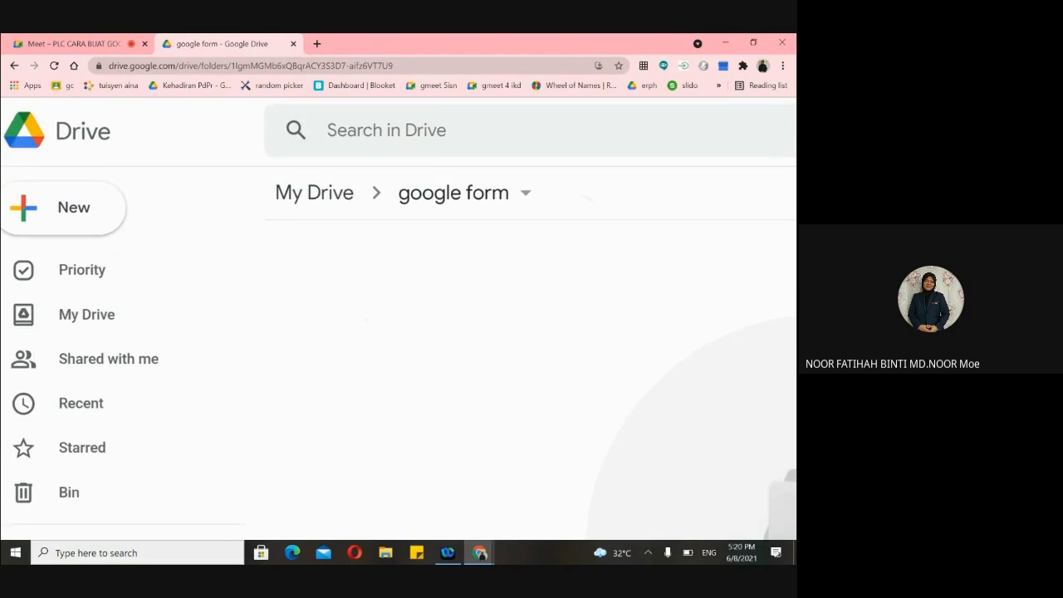
pyautogui.scroll(-1, 399, 319)
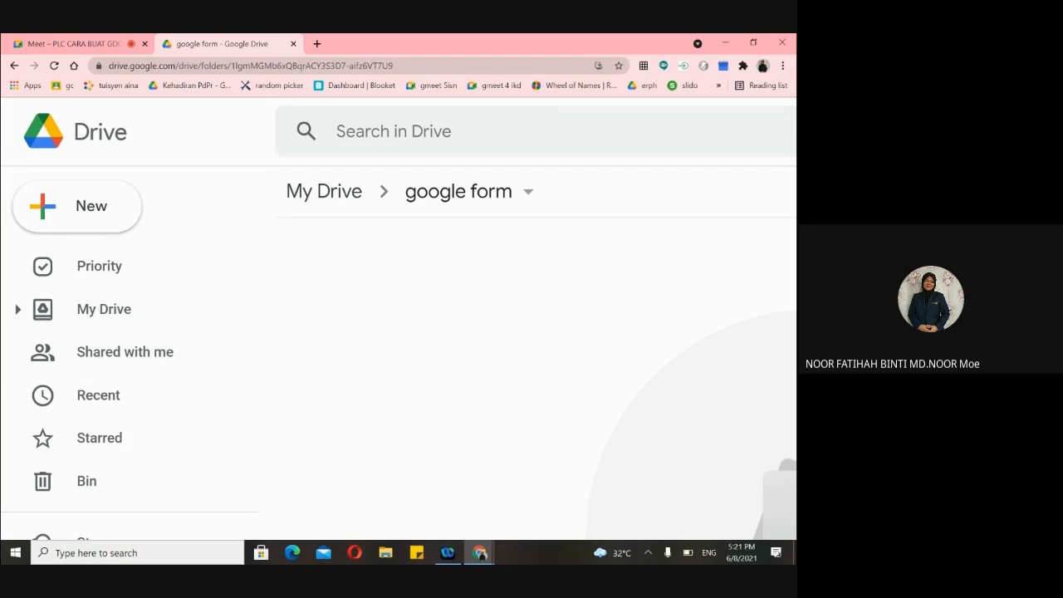
pyautogui.hotkey('ctrl', '+')
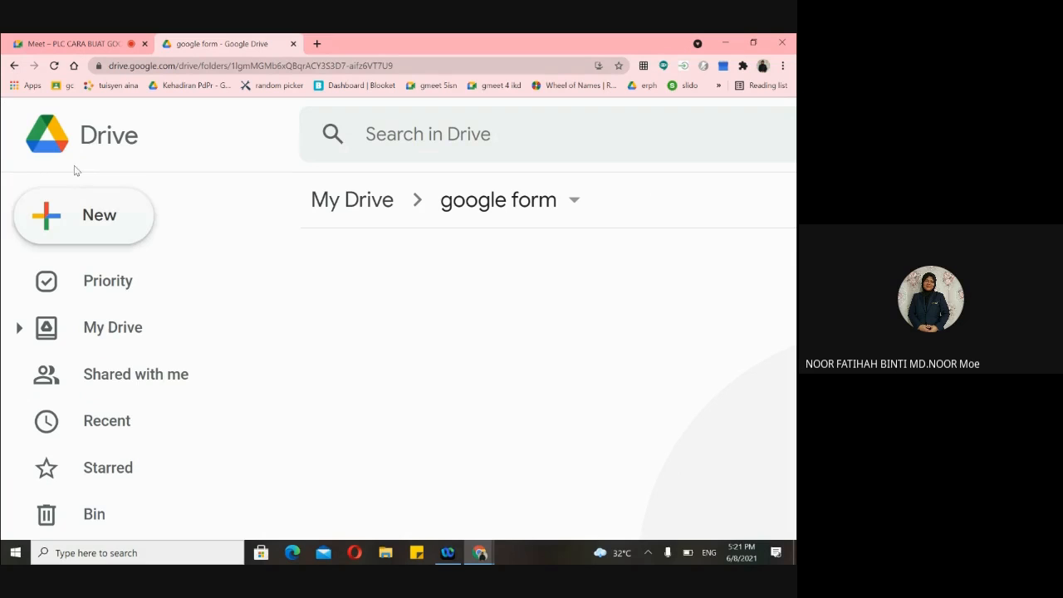
# - Create a blank Google Form, 'Untitled form', in the 'google form' folder, then return to Drive
pyautogui.click(53, 225)
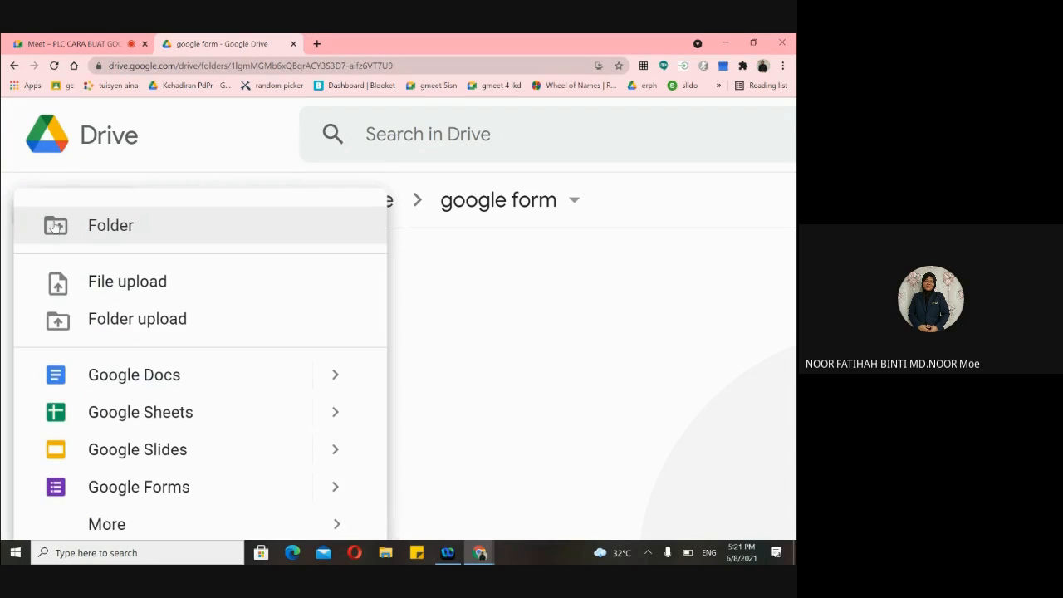
pyautogui.scroll(-1, 315, 292)
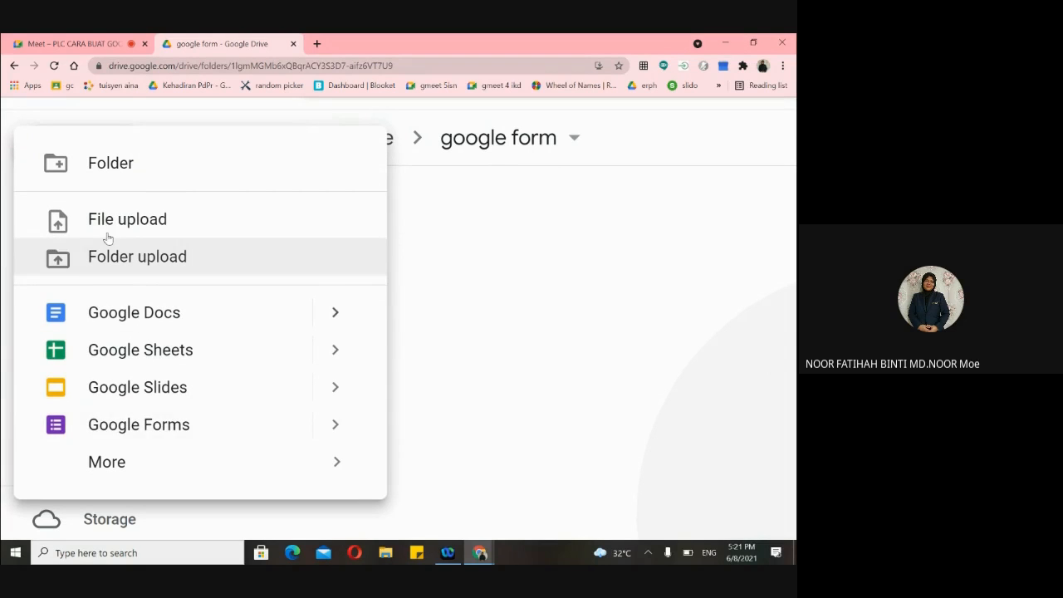
pyautogui.scroll(3, 129, 435)
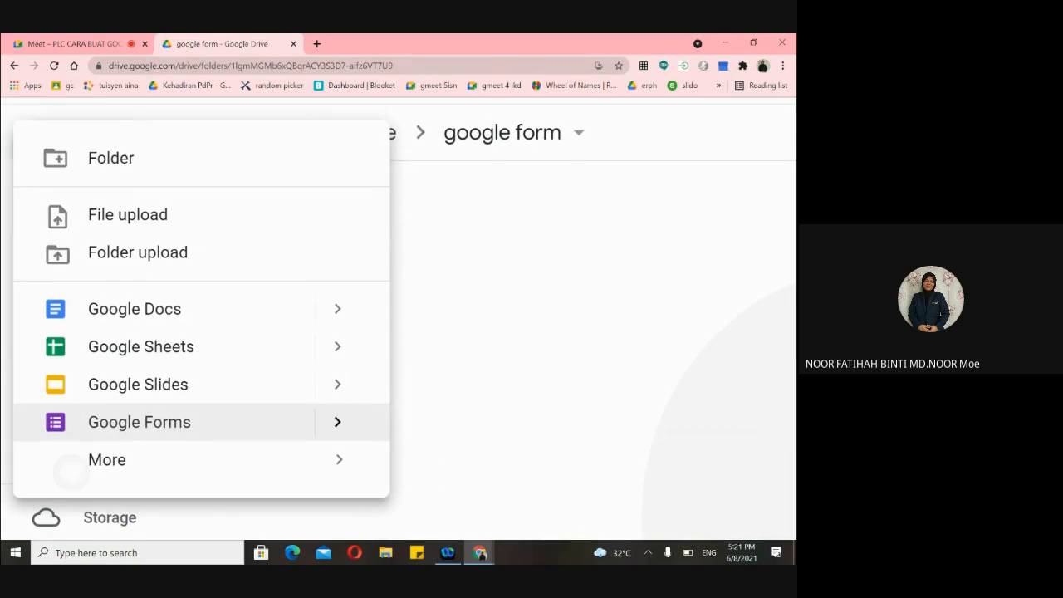
pyautogui.click(188, 420)
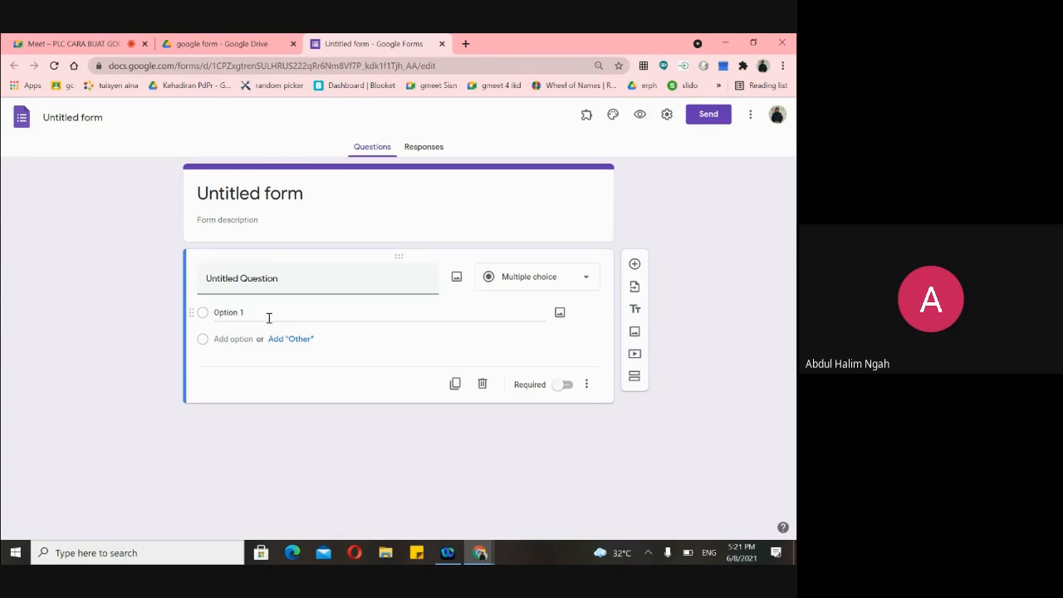
pyautogui.click(222, 43)
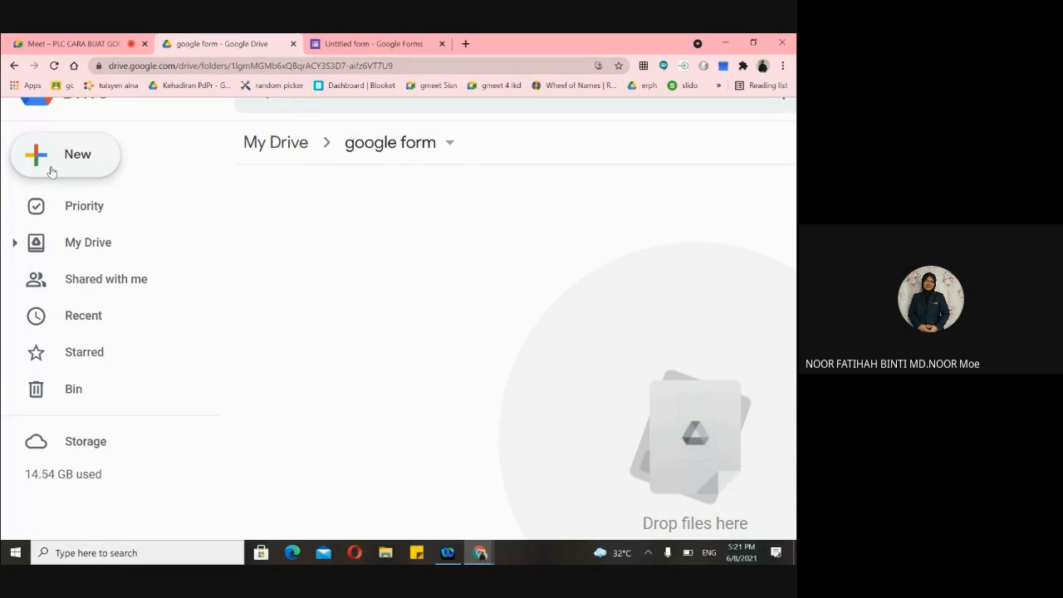
pyautogui.scroll(5, 51, 172)
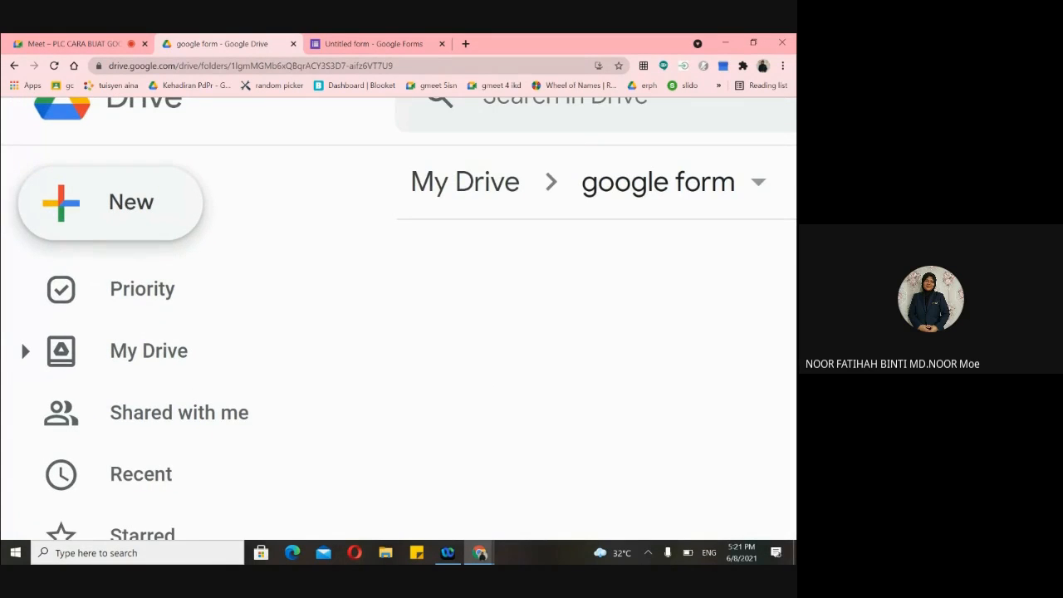
# - Create a Blank quiz from New > Google Forms, then return to the Drive folder
pyautogui.click(156, 228)
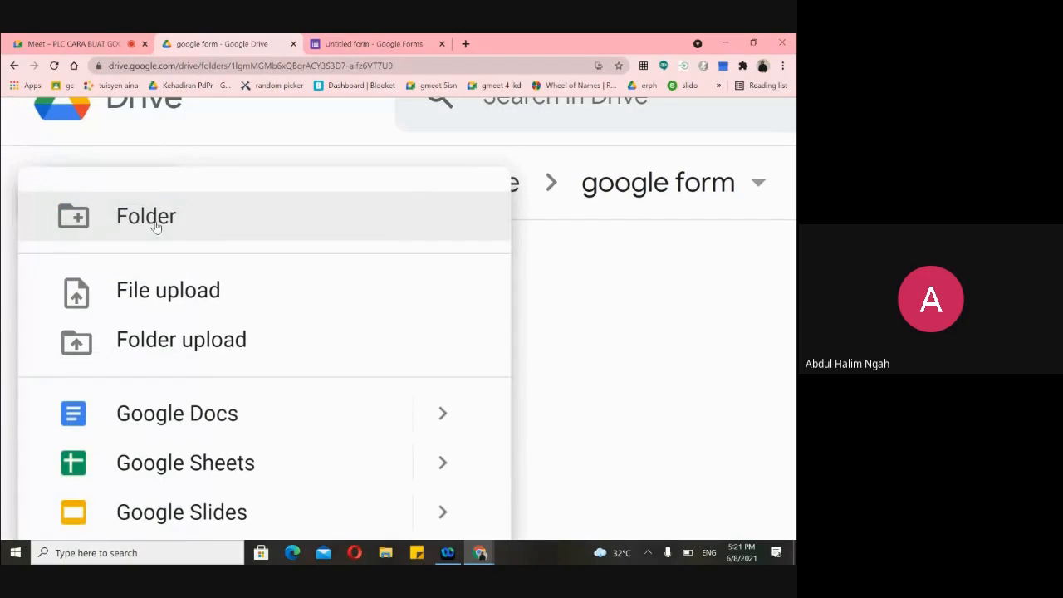
pyautogui.scroll(-2, 218, 230)
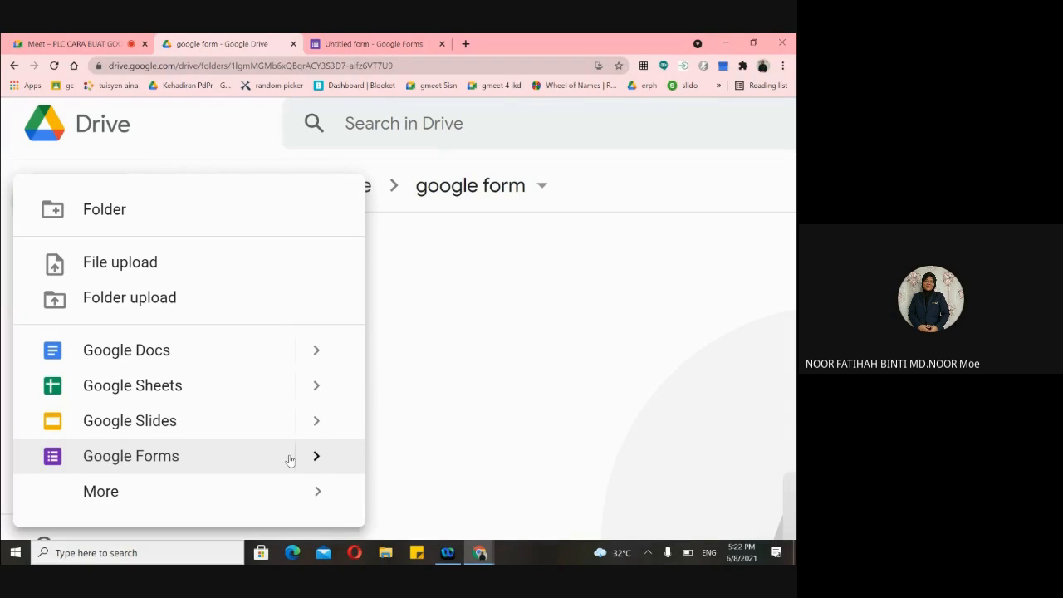
pyautogui.moveTo(316, 463)
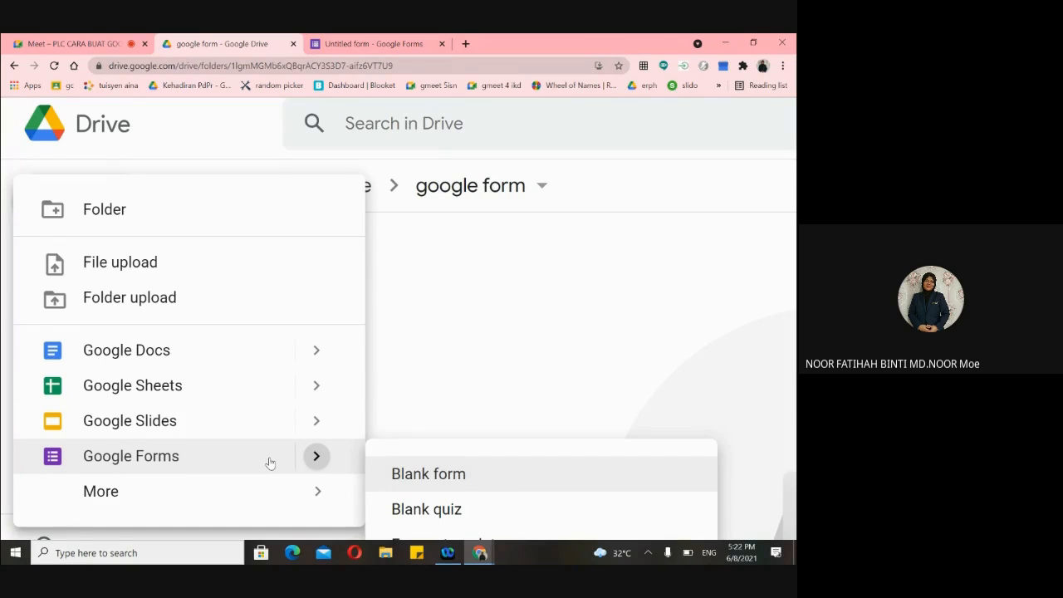
pyautogui.scroll(-1, 270, 463)
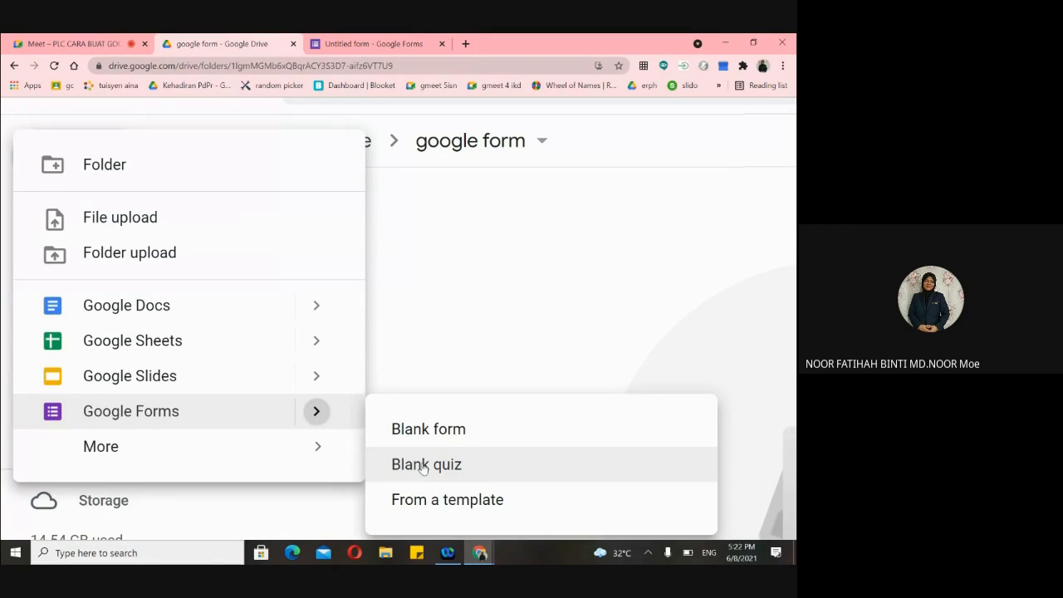
pyautogui.click(424, 465)
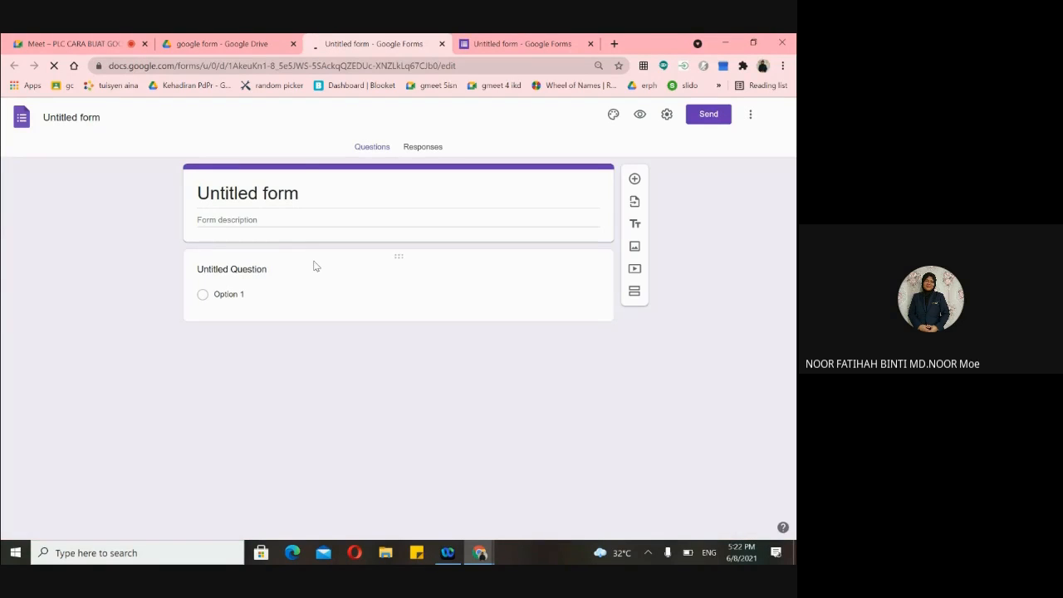
pyautogui.click(220, 44)
pyautogui.click(92, 166)
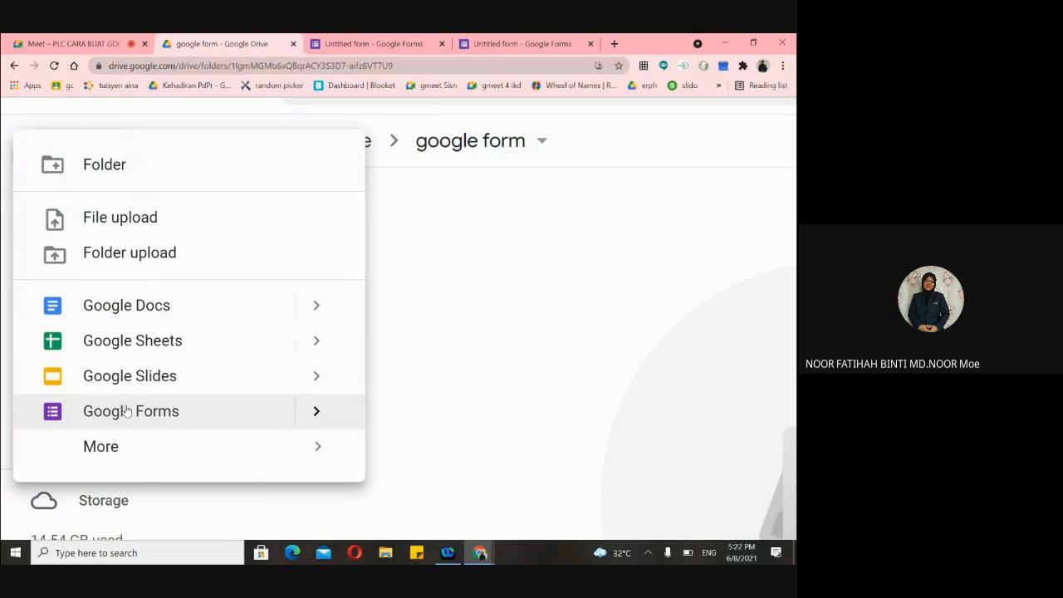
pyautogui.moveTo(319, 424)
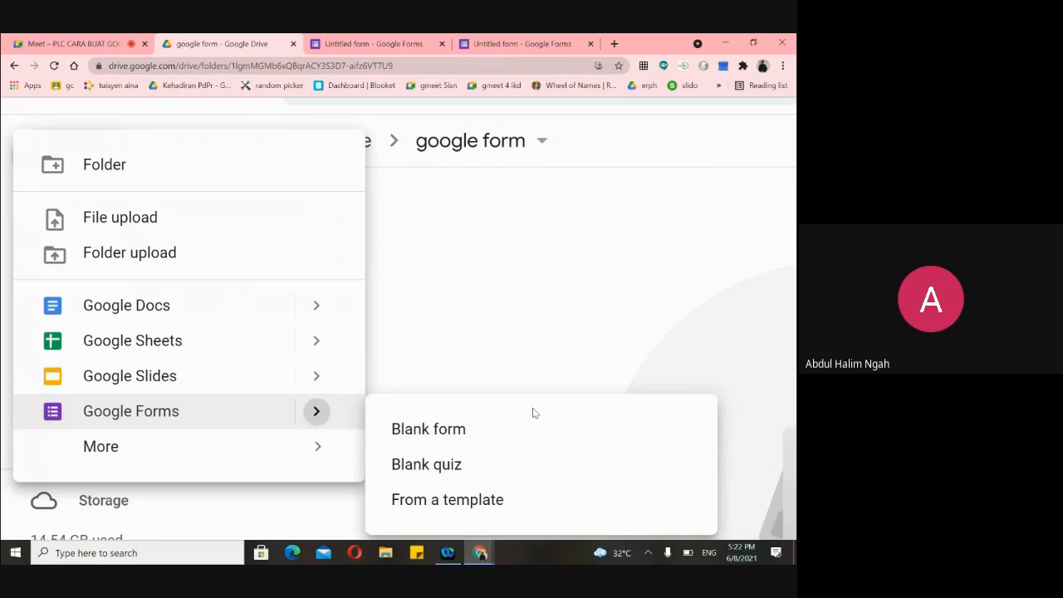
pyautogui.click(515, 440)
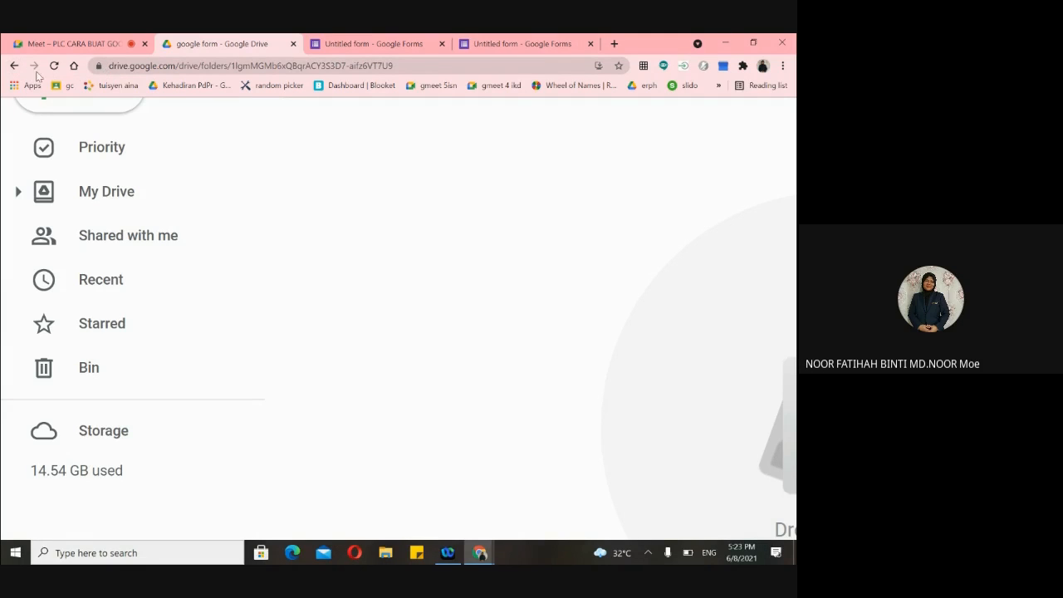
pyautogui.scroll(-5, 538, 329)
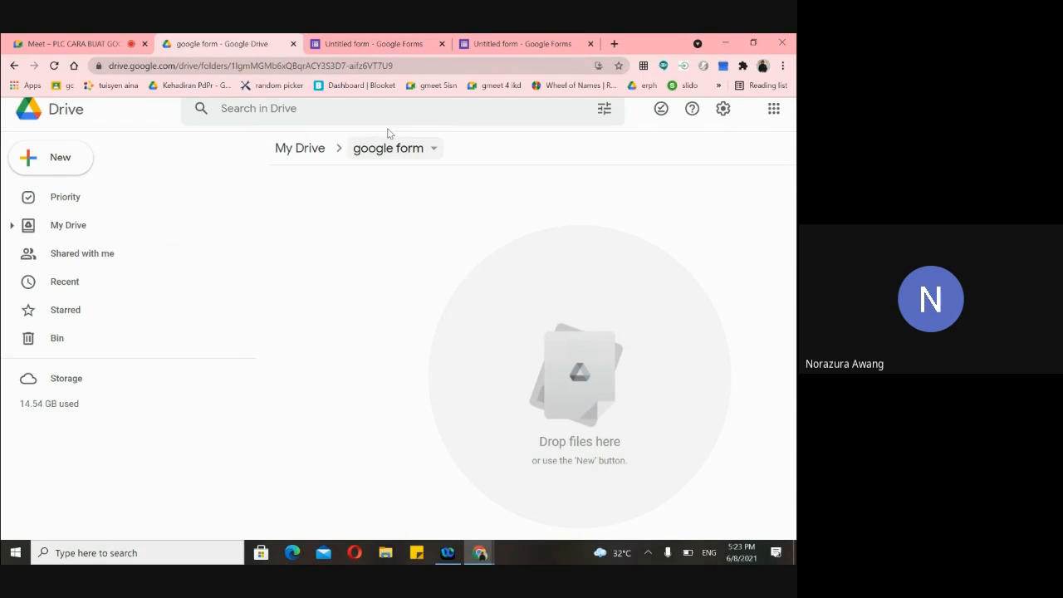
# - Back on the Untitled form, mark Option 1 correct in the answer key, worth 2 points
pyautogui.click(373, 43)
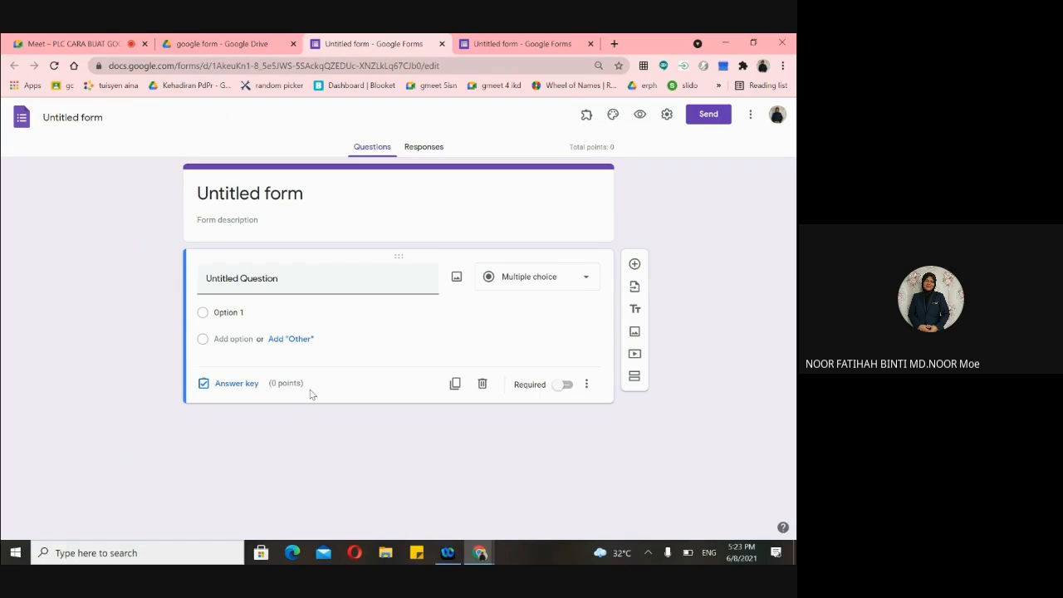
pyautogui.click(233, 389)
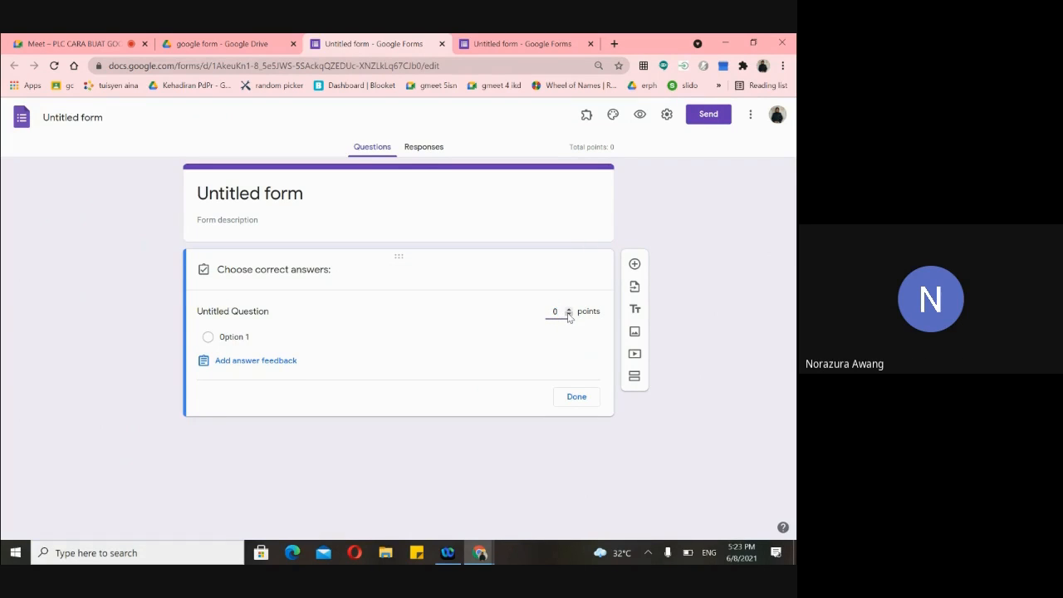
pyautogui.press('BackSpace')
pyautogui.write('2.5')
pyautogui.click(558, 360)
pyautogui.click(575, 346)
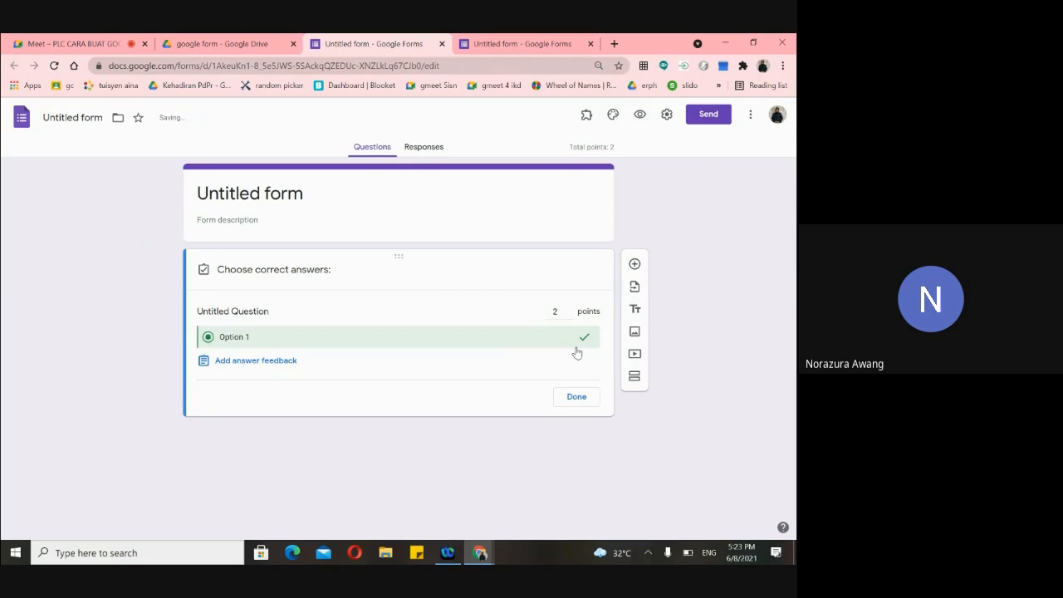
pyautogui.click(569, 315)
pyautogui.click(569, 311)
pyautogui.click(568, 316)
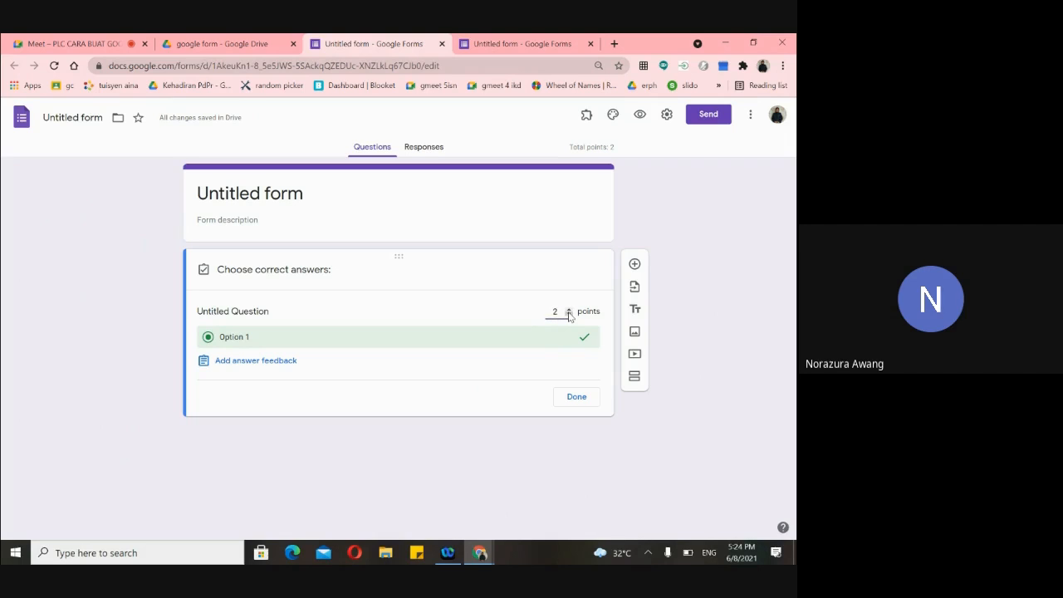
# - Try 2.5, then 2 as the question's points before clearing the points value
pyautogui.write('.5')
pyautogui.scroll(5, 556, 317)
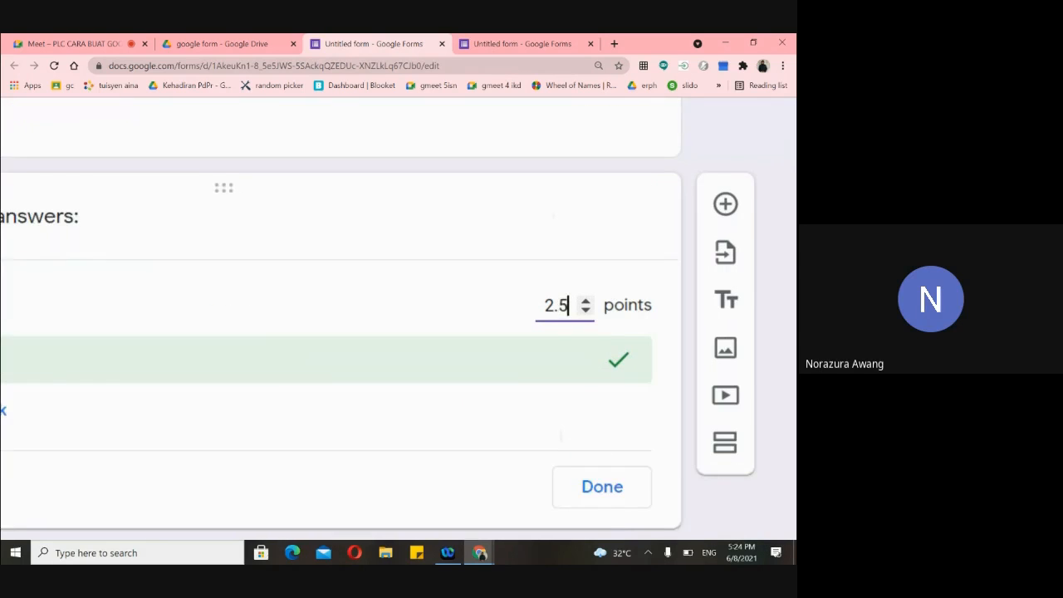
pyautogui.click(581, 415)
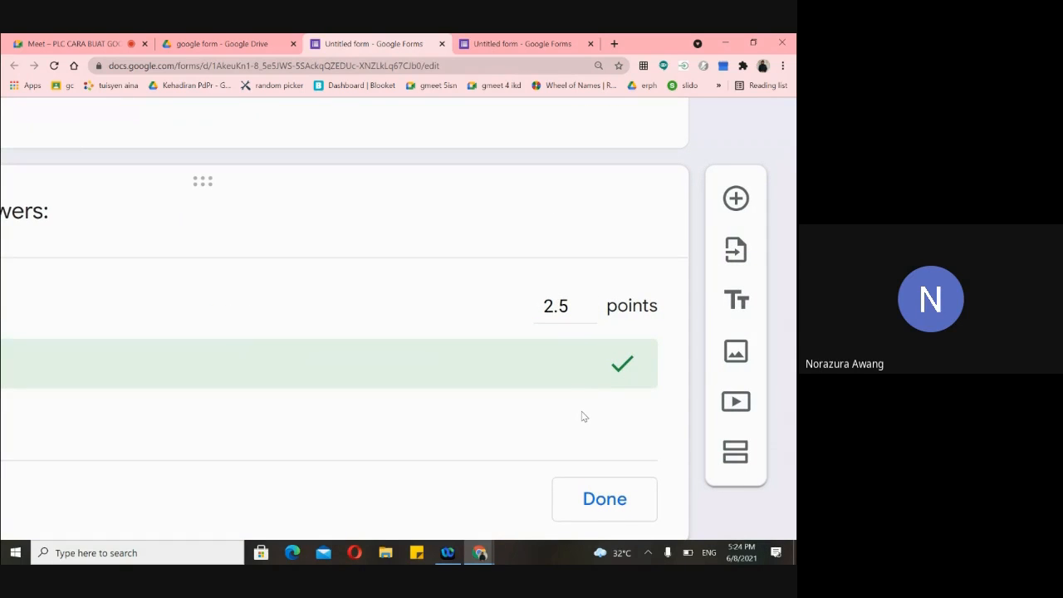
pyautogui.scroll(2, 587, 368)
pyautogui.scroll(-1, 598, 371)
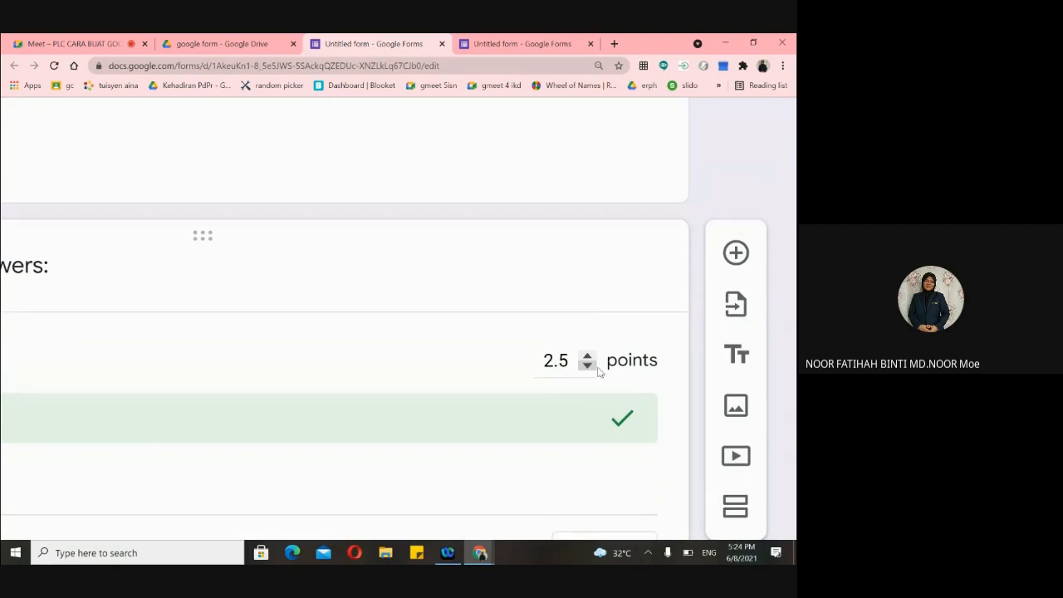
pyautogui.scroll(-5, 598, 371)
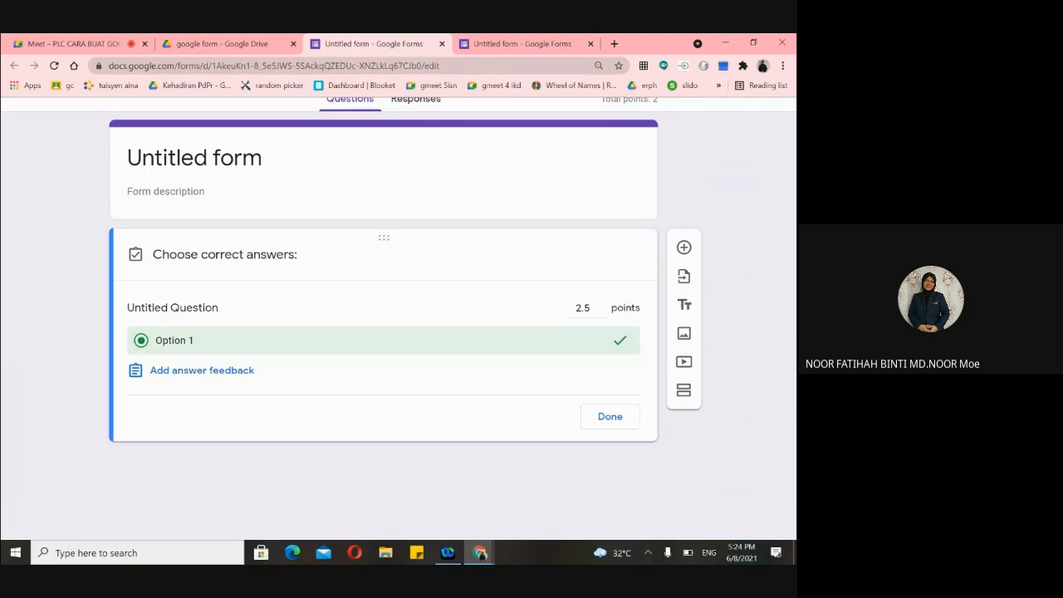
pyautogui.click(589, 307)
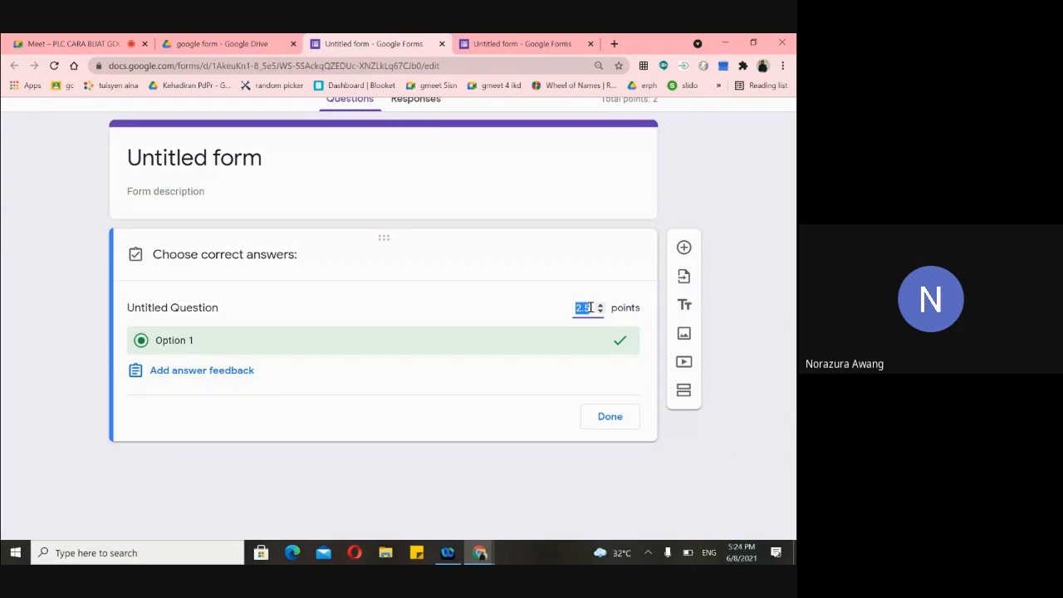
pyautogui.write('2')
pyautogui.press('BackSpace')
# - Zoom the form view out to see more of the question card
pyautogui.scroll(1, 506, 305)
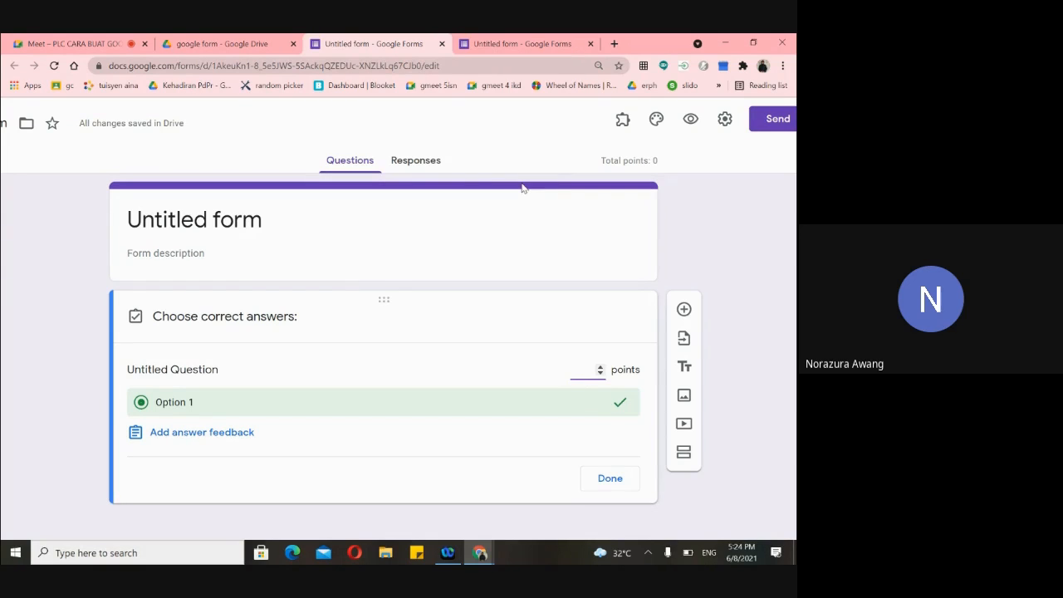
pyautogui.moveTo(384, 300); pyautogui.dragTo(384, 300)
pyautogui.hscroll(-1, 398, 332)
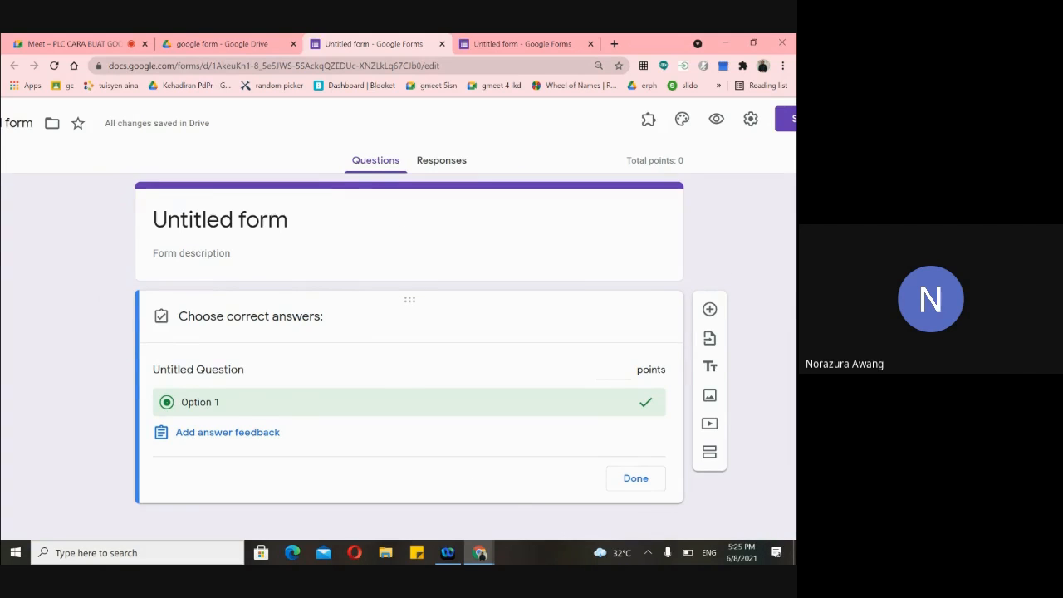
pyautogui.hotkey('ctrl', '-')
pyautogui.hotkey('ctrl', '-')
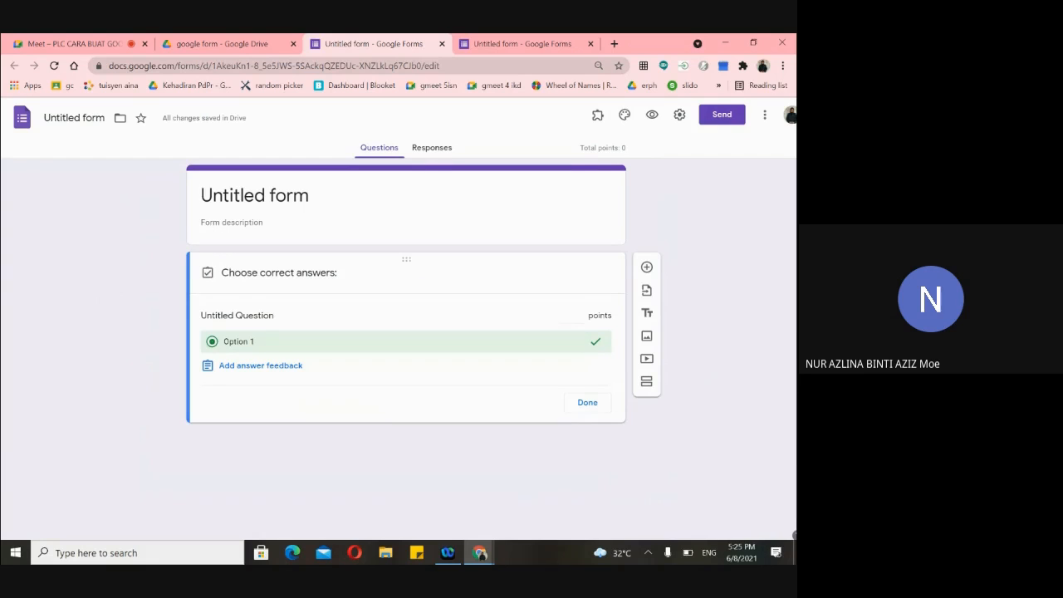
pyautogui.scroll(2, 453, 166)
pyautogui.scroll(-2, 454, 166)
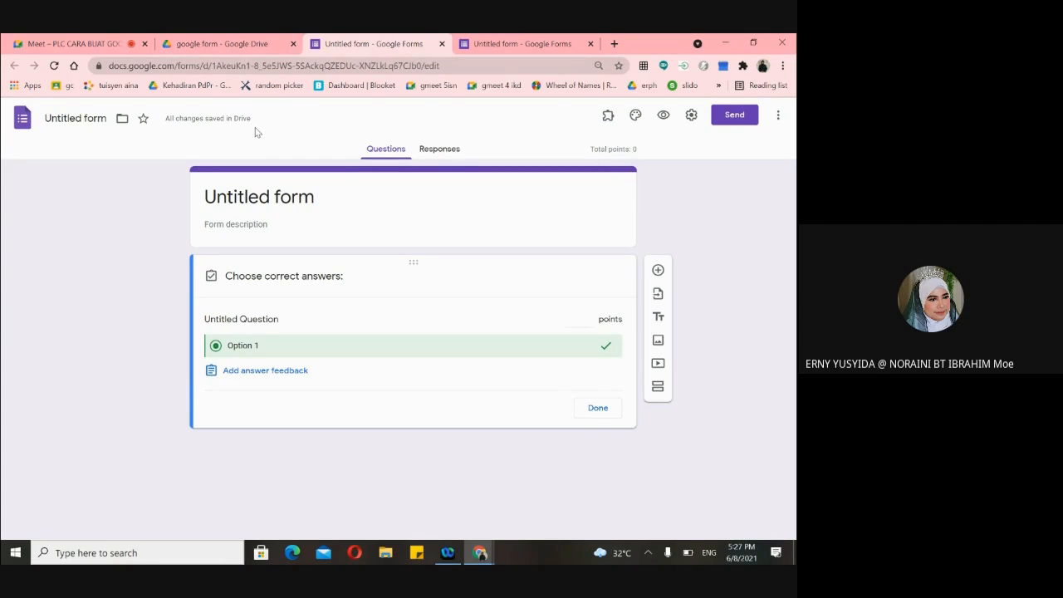
# - Switch to the fourth Untitled form tab and open its Settings
pyautogui.click(518, 43)
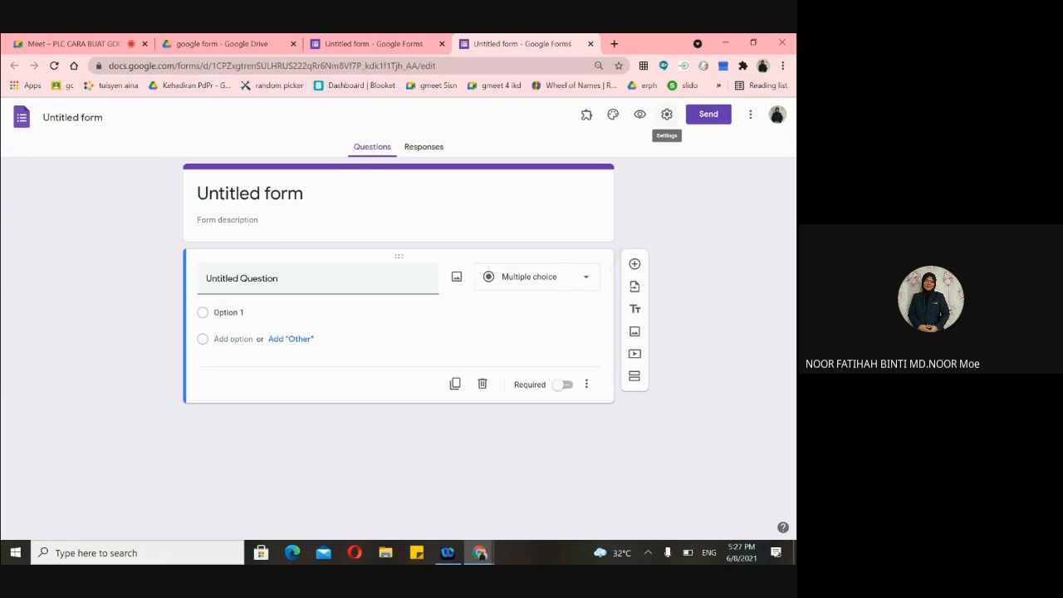
pyautogui.click(667, 116)
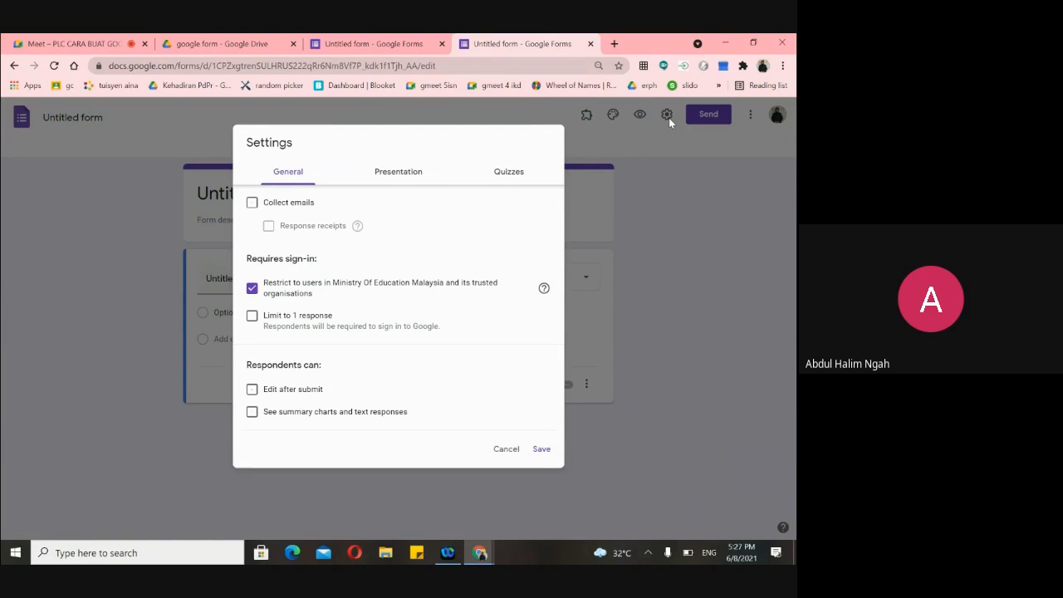
pyautogui.hotkey('alt', 'Left')
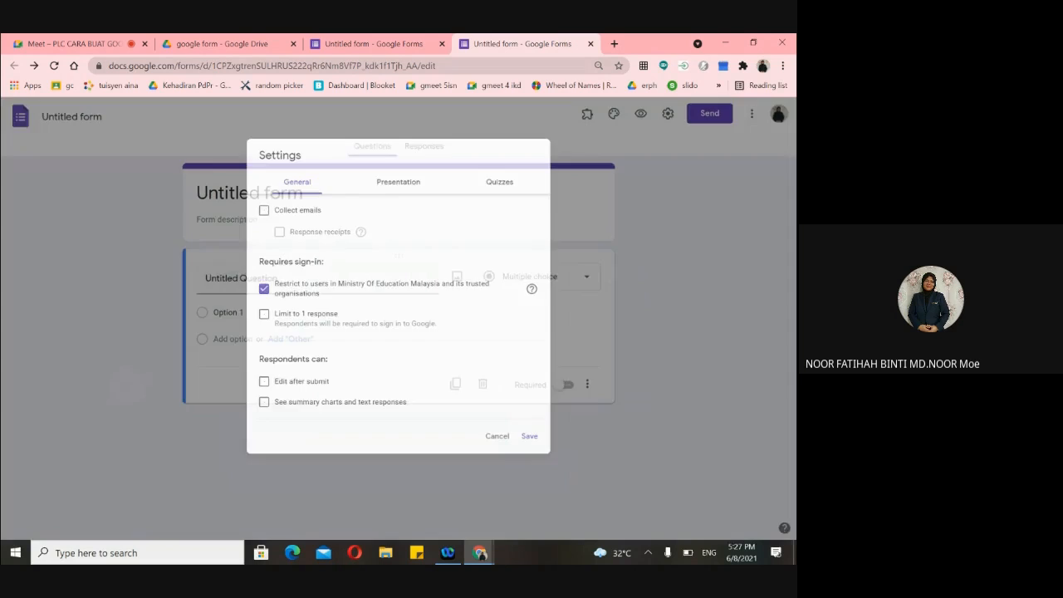
pyautogui.scroll(2, 315, 338)
pyautogui.scroll(-2, 321, 345)
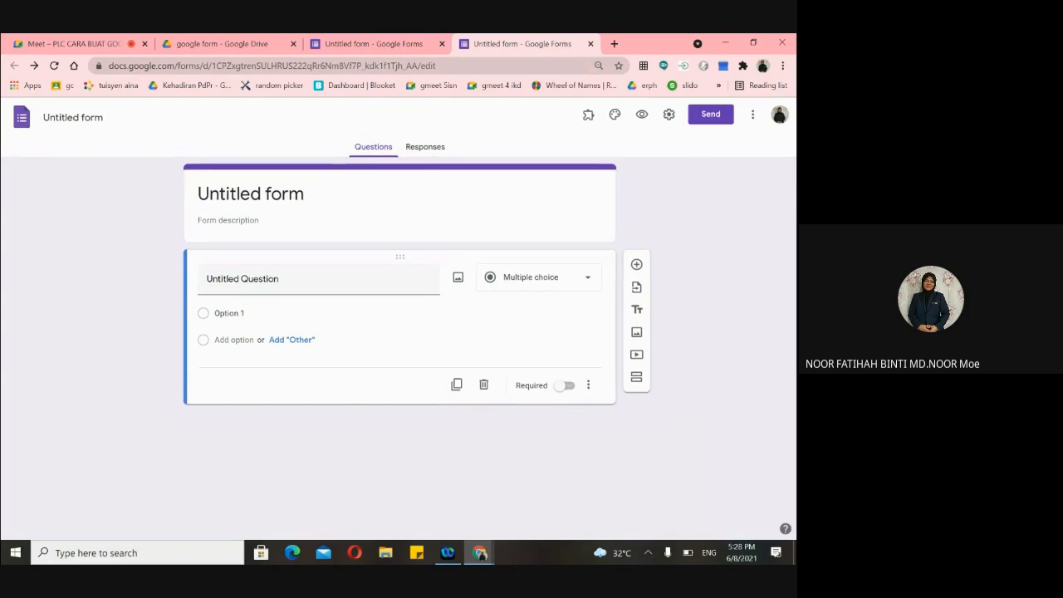
pyautogui.click(669, 116)
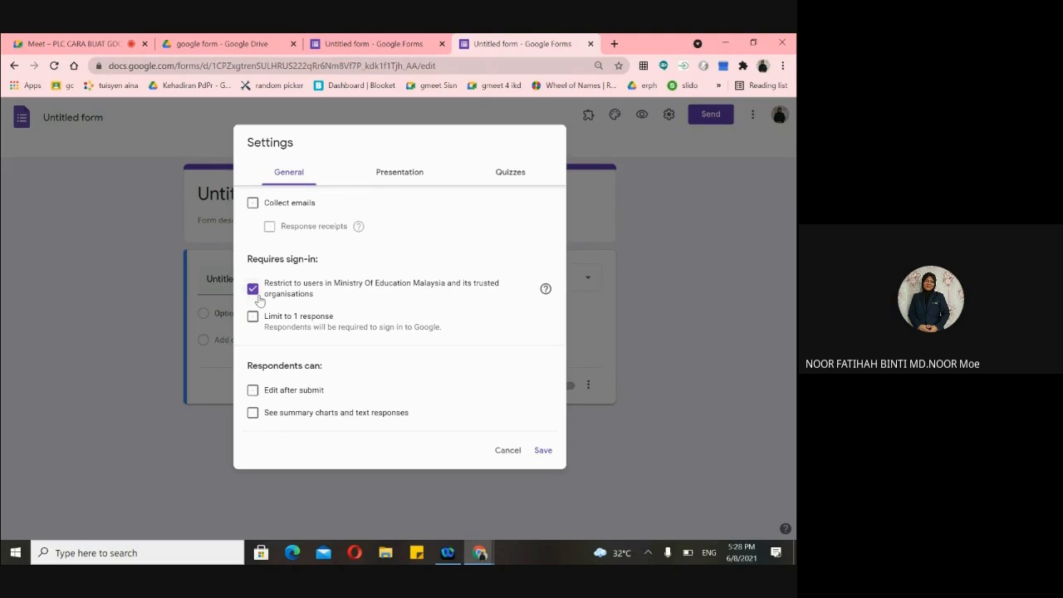
# - Tick Limit to 1 response and toggle the Ministry of Education Malaysia user restriction
pyautogui.click(254, 290)
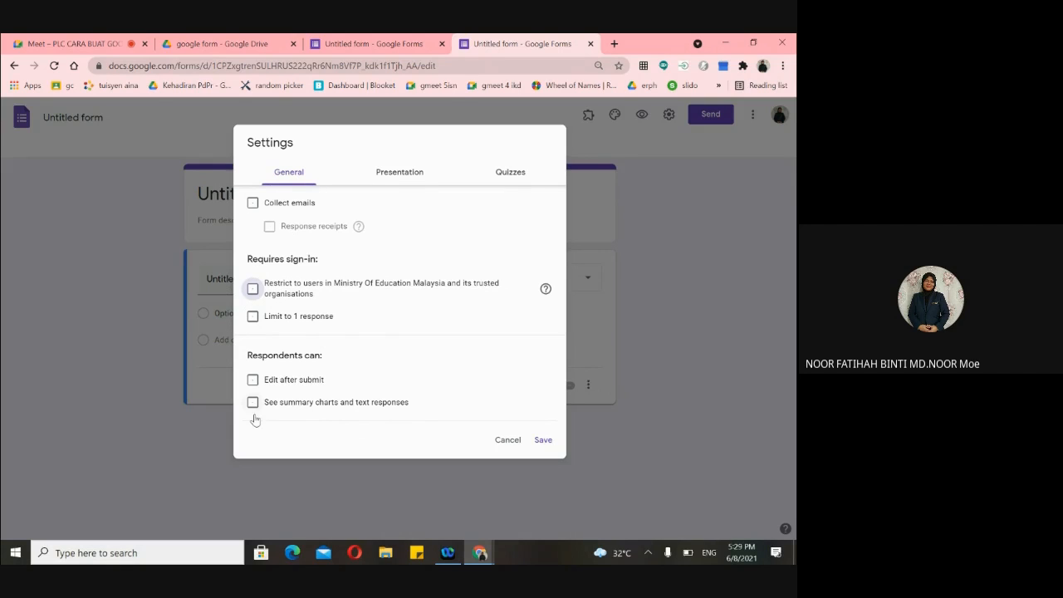
pyautogui.click(252, 320)
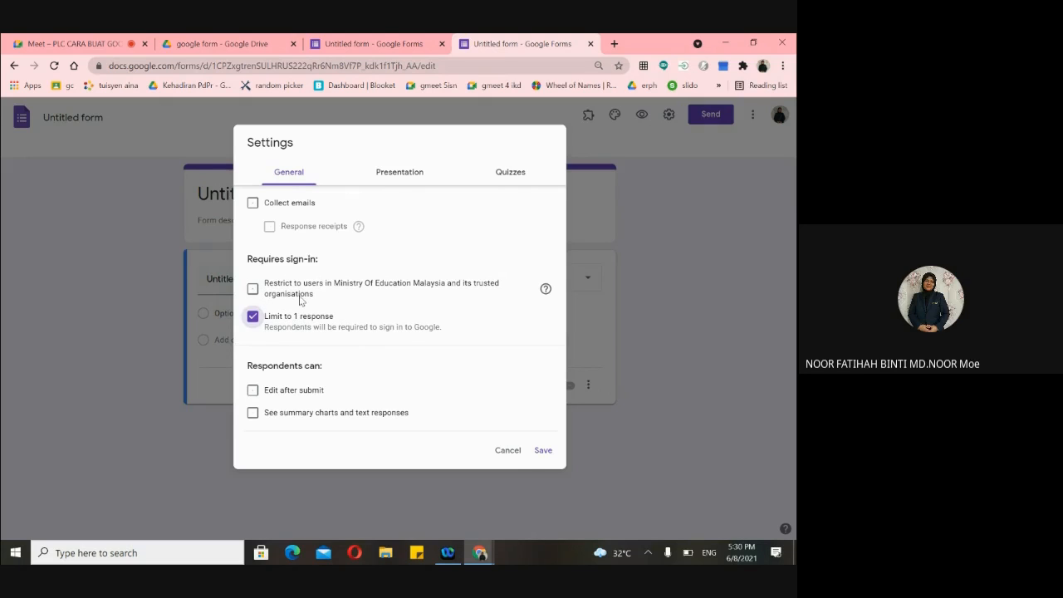
pyautogui.click(253, 290)
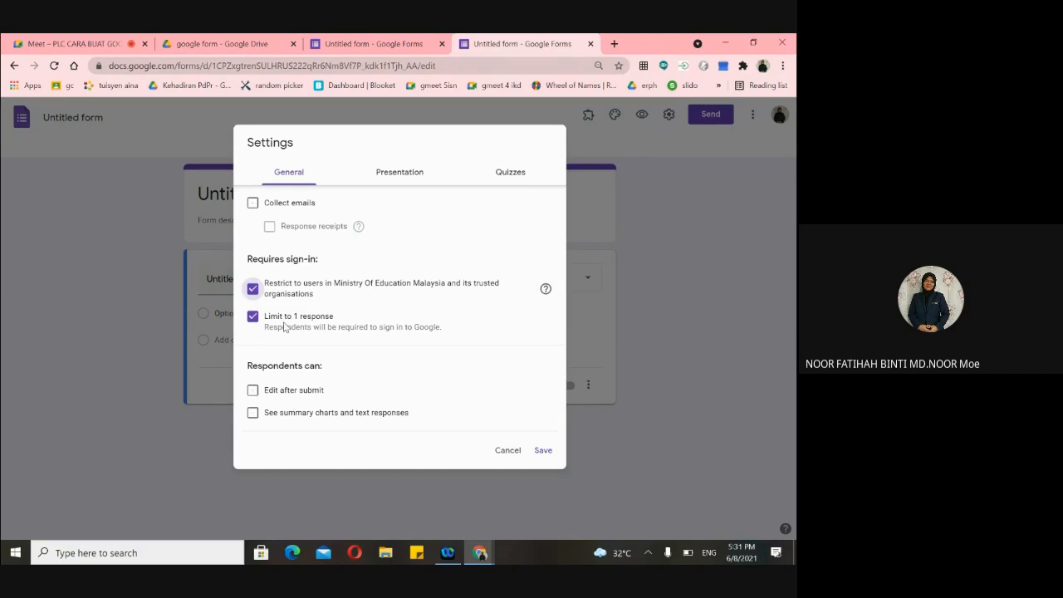
pyautogui.click(253, 289)
# - On the Presentation tab, tick then untick Show progress bar, leaving it off
pyautogui.click(410, 178)
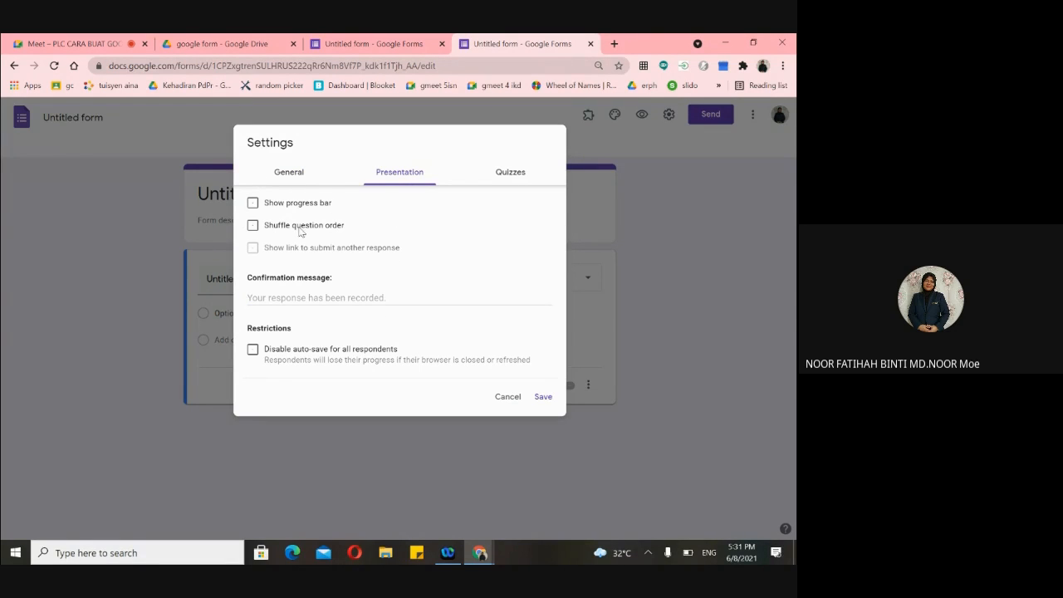
pyautogui.click(253, 204)
pyautogui.click(253, 202)
# - Enter 'Tahniah anda berjaya menjawab' as the confirmation message, then go to the Quizzes tab
pyautogui.click(312, 297)
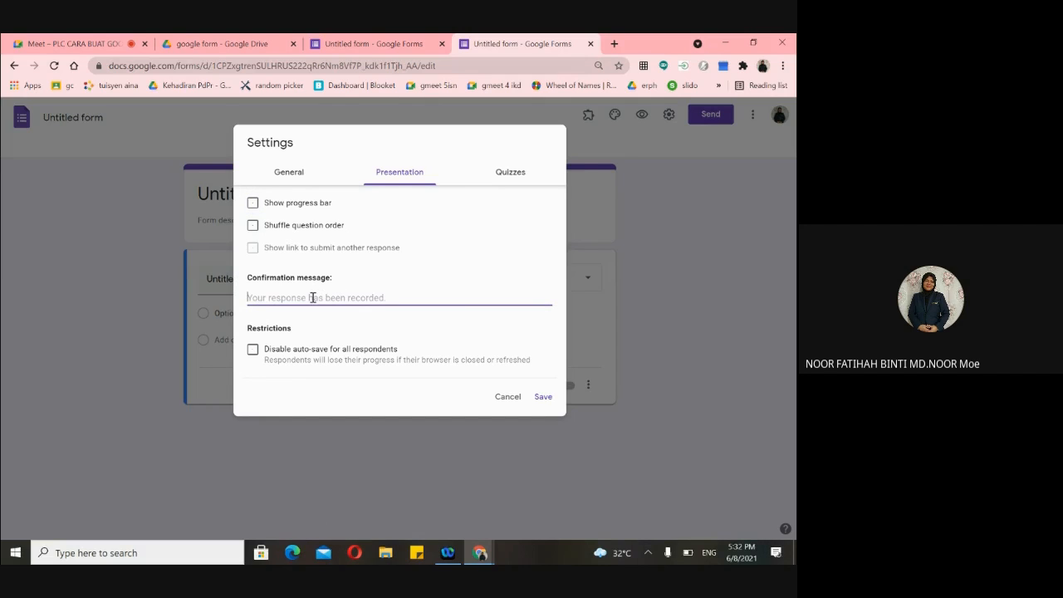
pyautogui.write('Tahniah anda berjaya menjawab')
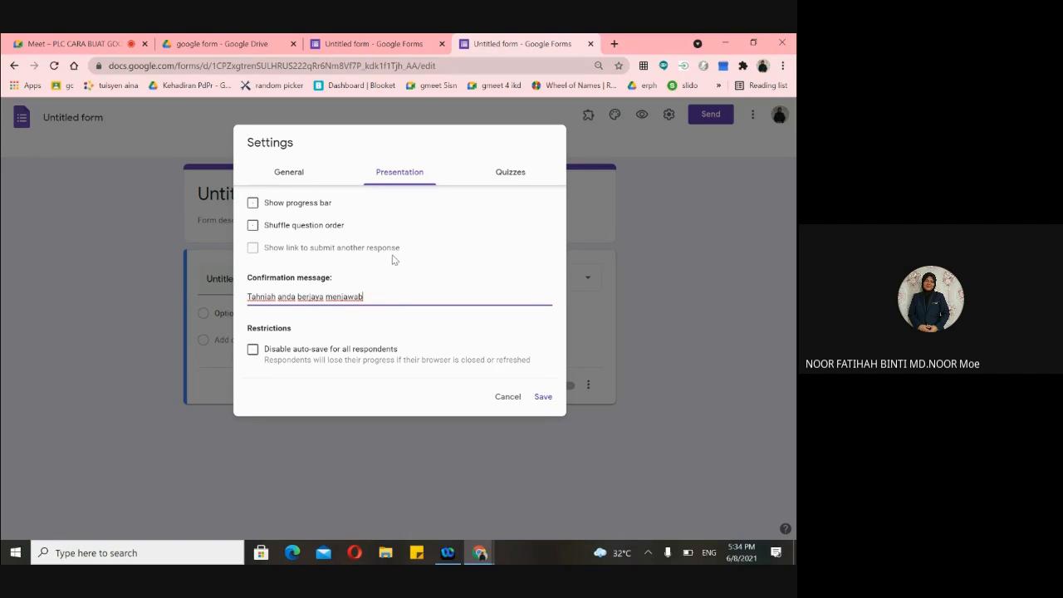
pyautogui.click(512, 183)
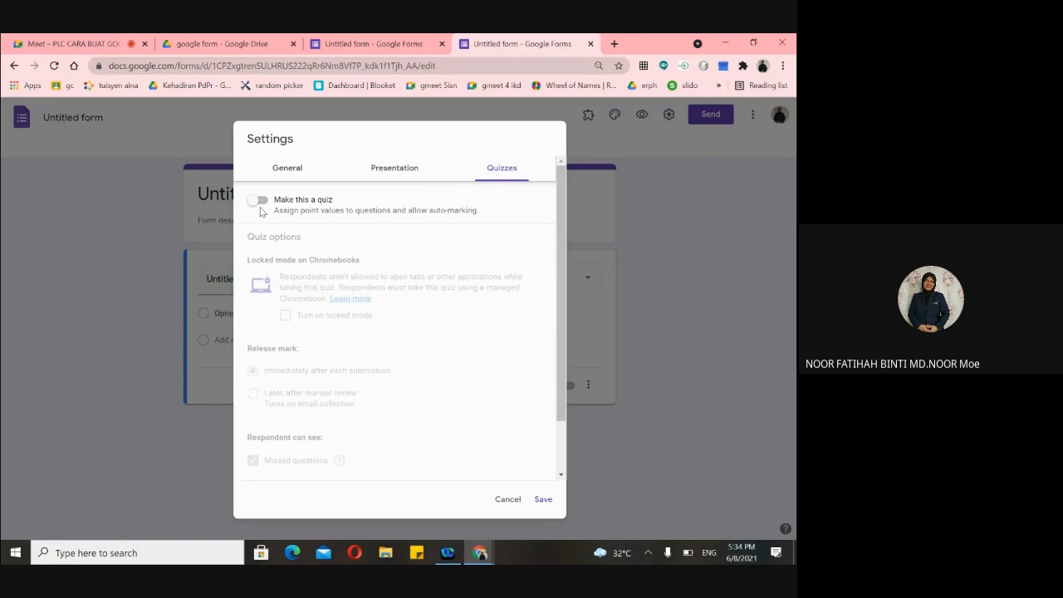
# - Switch on Make this a quiz and review the quiz release and respondent options
pyautogui.click(261, 202)
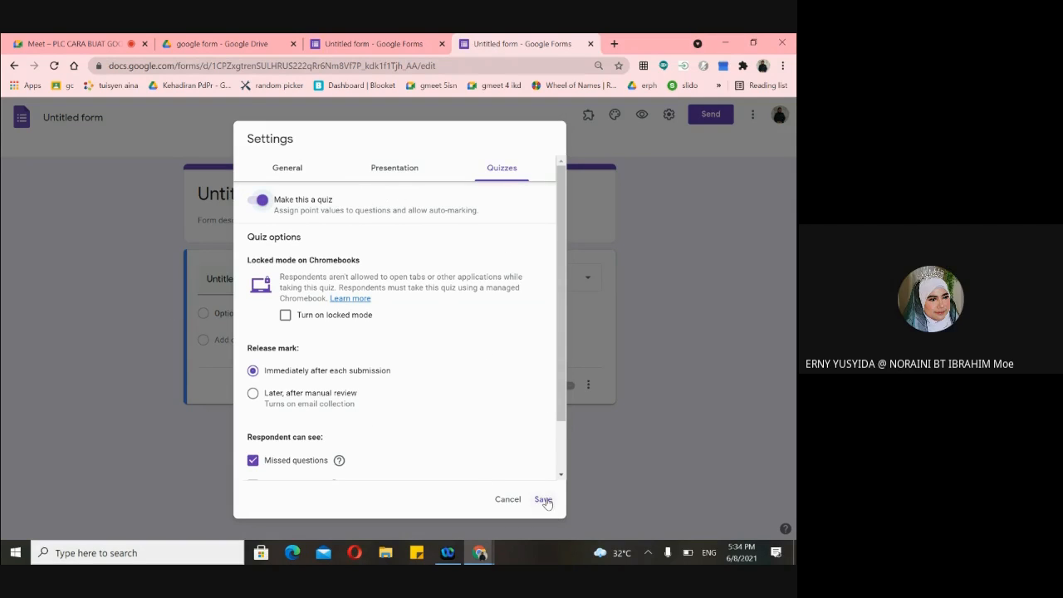
pyautogui.scroll(-2, 511, 408)
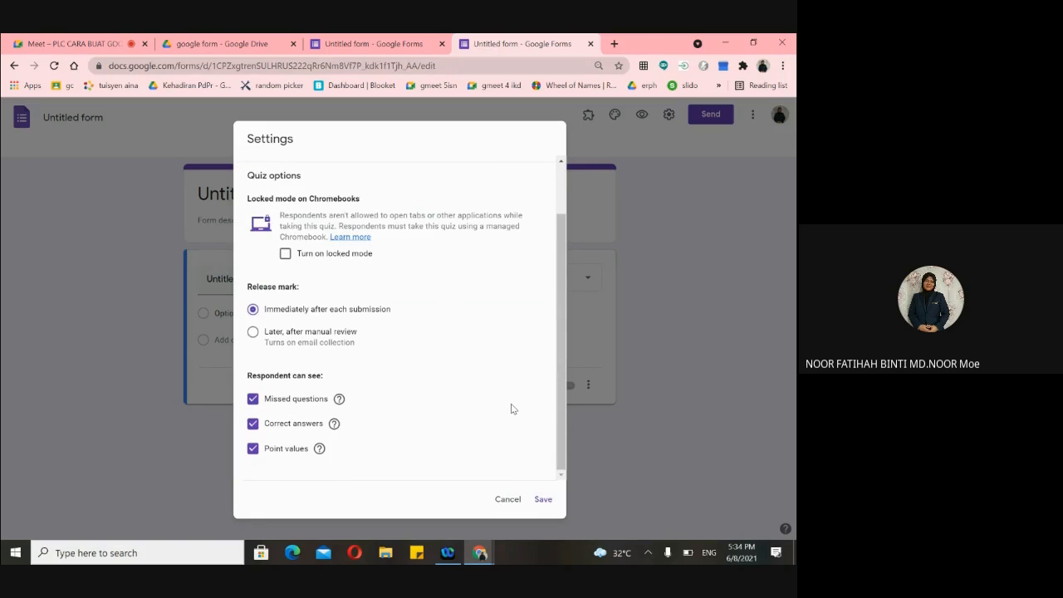
pyautogui.scroll(2, 511, 408)
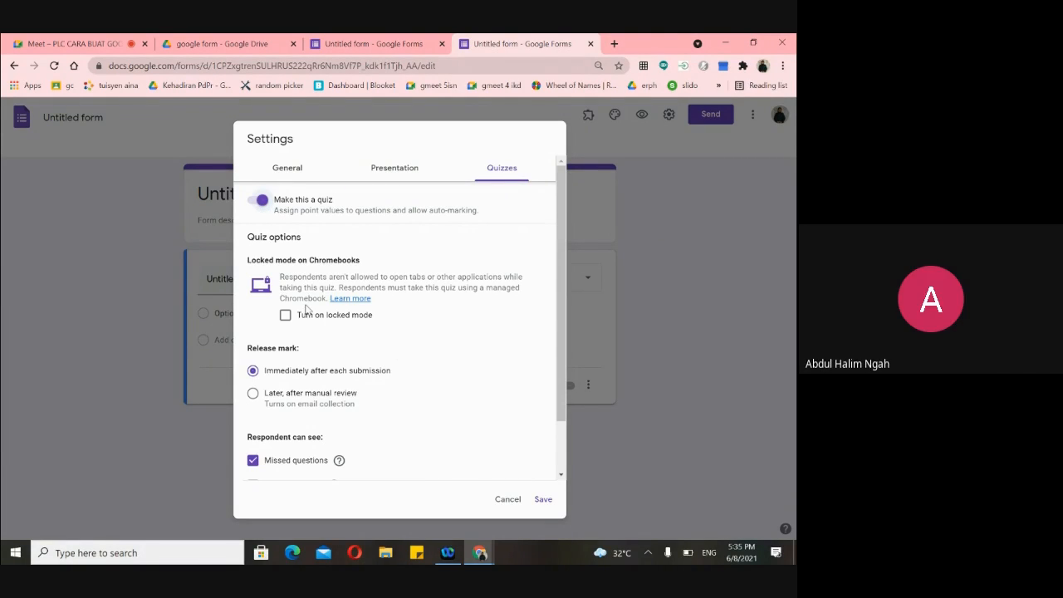
pyautogui.scroll(-2, 307, 323)
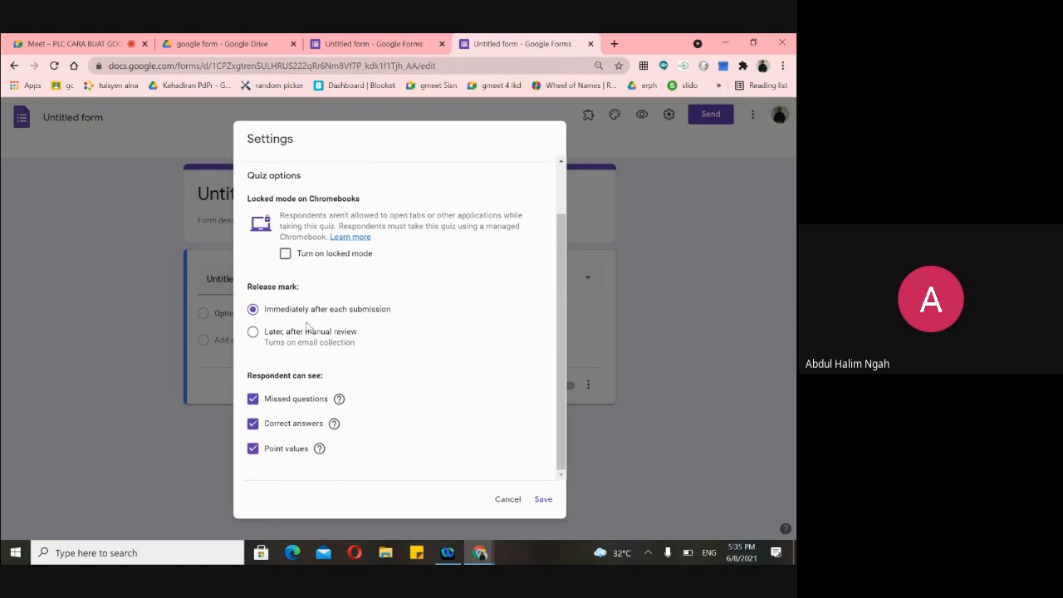
pyautogui.scroll(2, 307, 326)
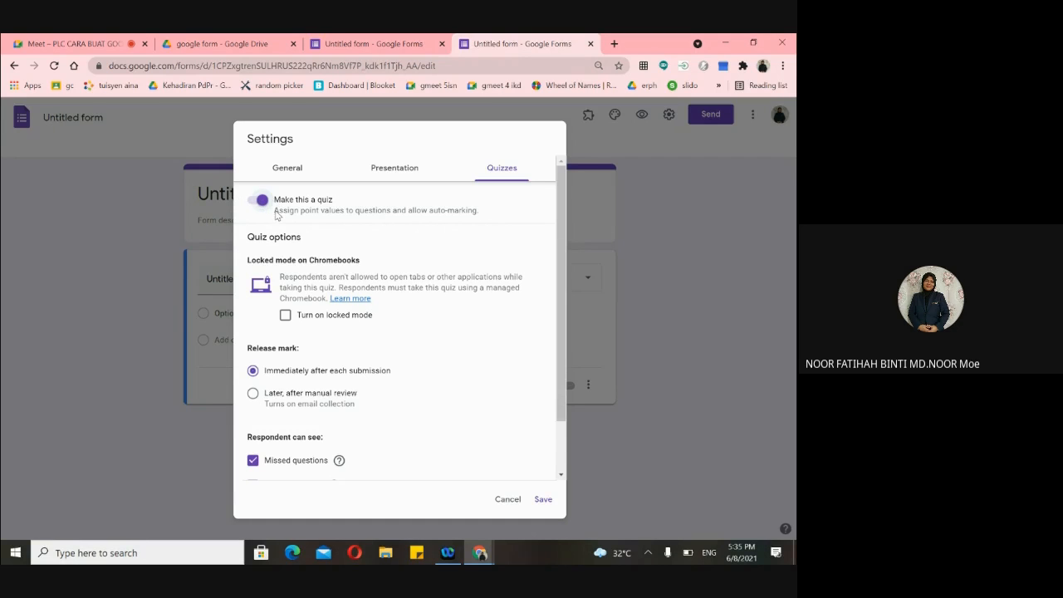
pyautogui.scroll(-2, 296, 324)
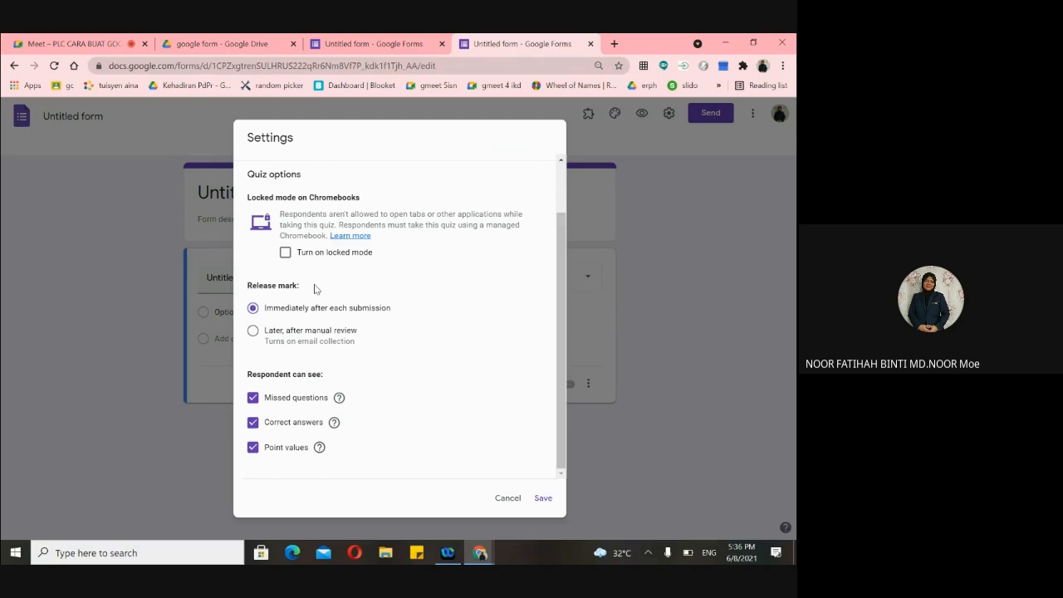
pyautogui.scroll(2, 376, 344)
pyautogui.scroll(-2, 376, 344)
pyautogui.scroll(2, 376, 345)
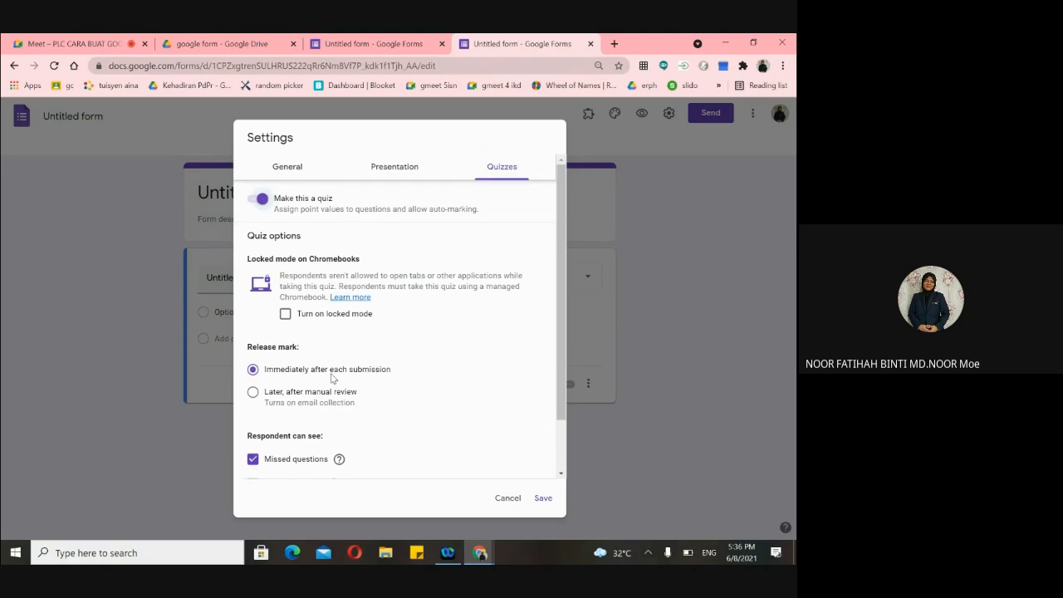
pyautogui.scroll(-2, 401, 378)
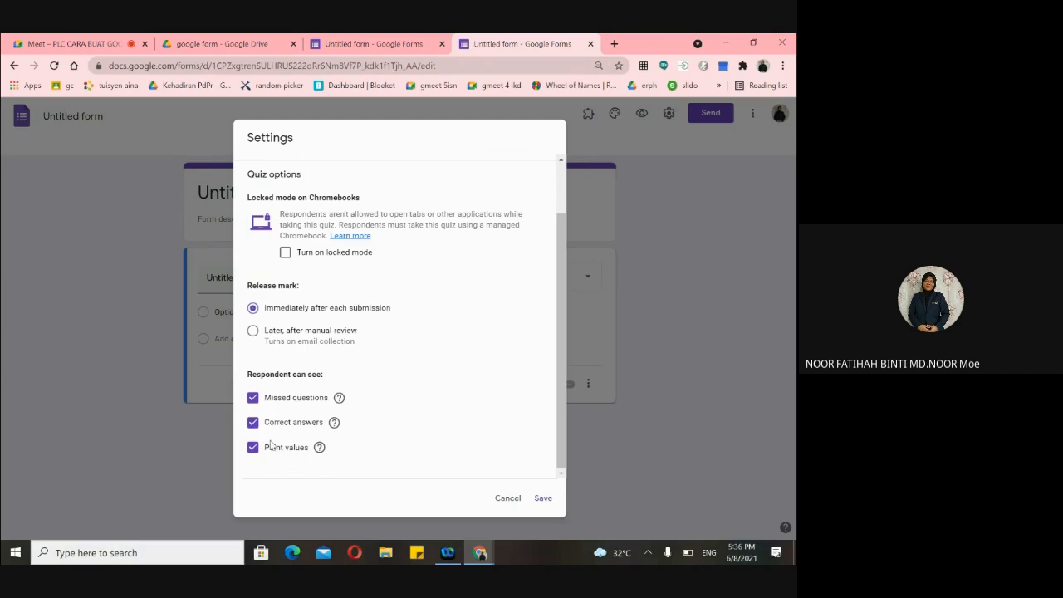
pyautogui.scroll(1, 270, 444)
pyautogui.scroll(-1, 261, 420)
pyautogui.scroll(1, 297, 343)
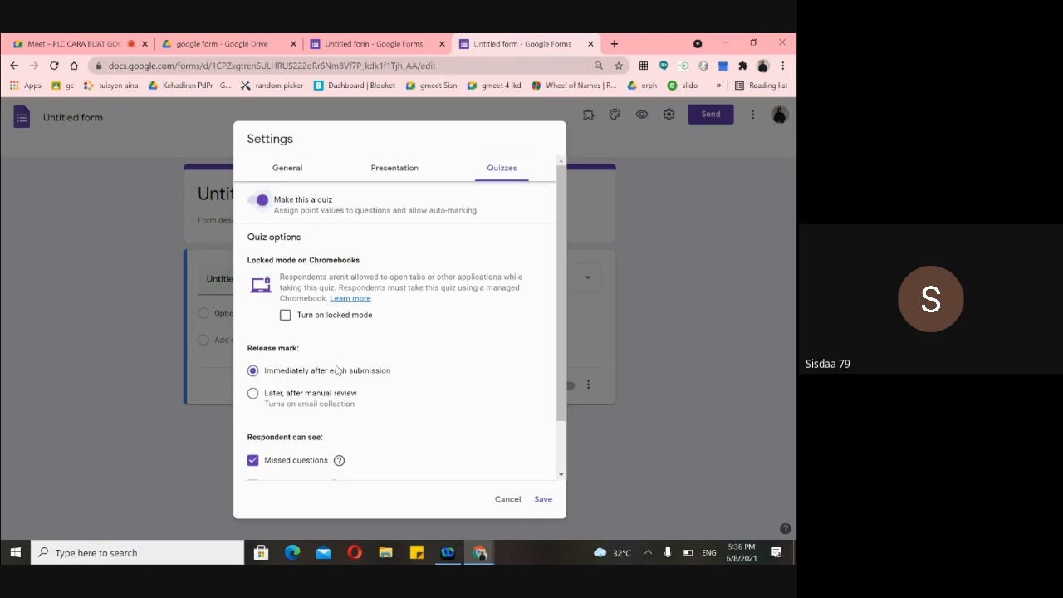
pyautogui.click(266, 389)
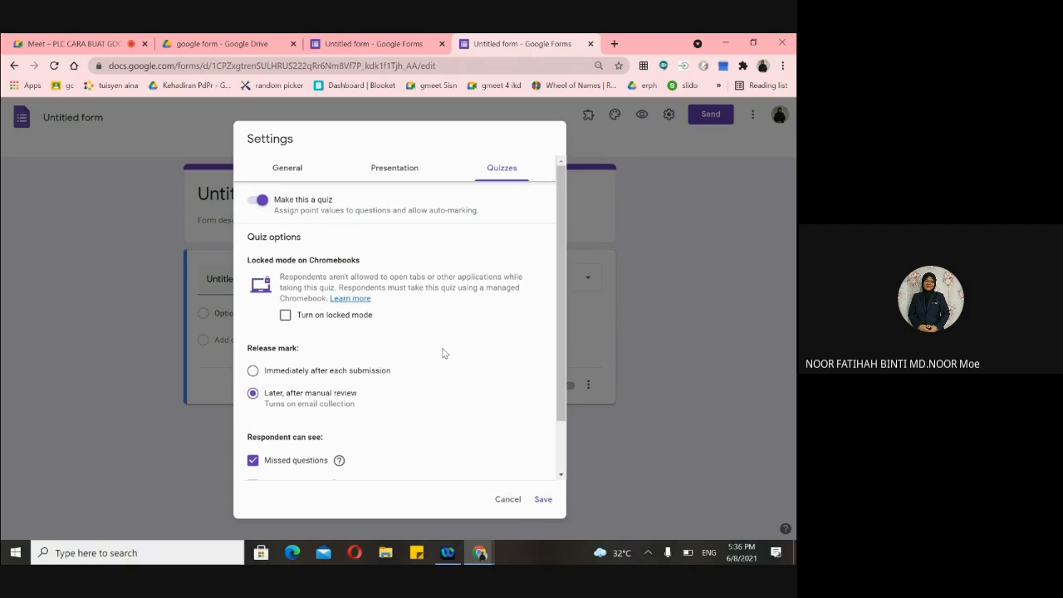
pyautogui.click(253, 370)
pyautogui.scroll(-2, 401, 406)
pyautogui.scroll(2, 401, 407)
pyautogui.scroll(-1, 380, 394)
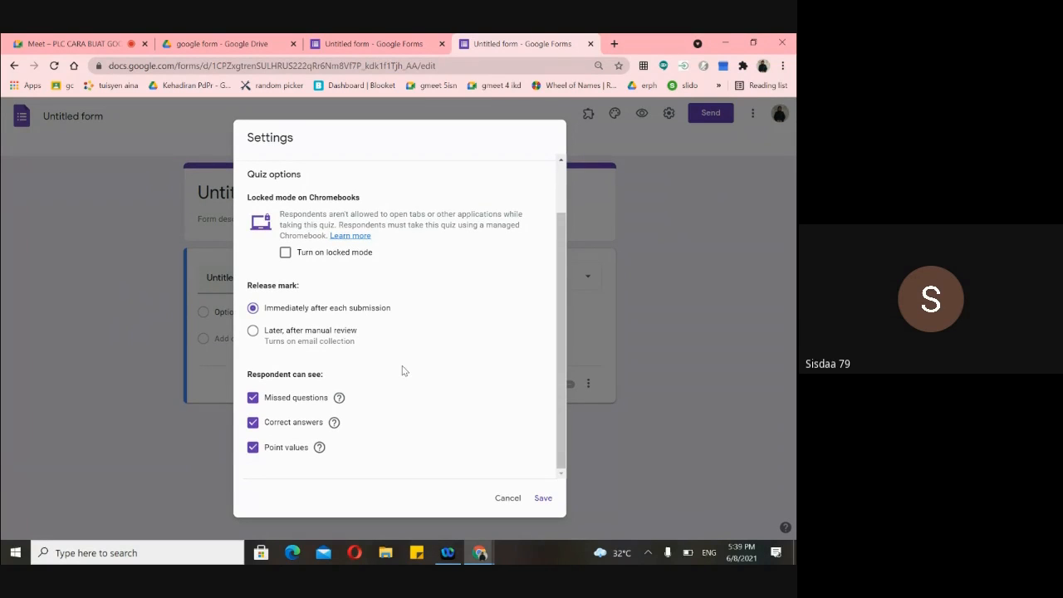
# - Save the settings with Collect emails unchecked, then reopen and save them again
pyautogui.click(543, 499)
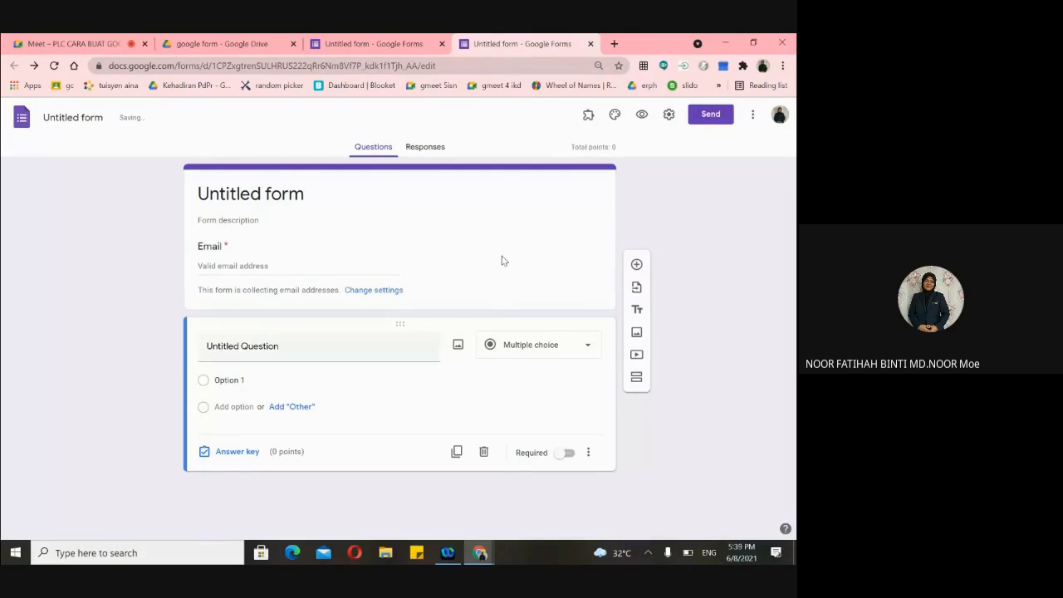
pyautogui.click(668, 116)
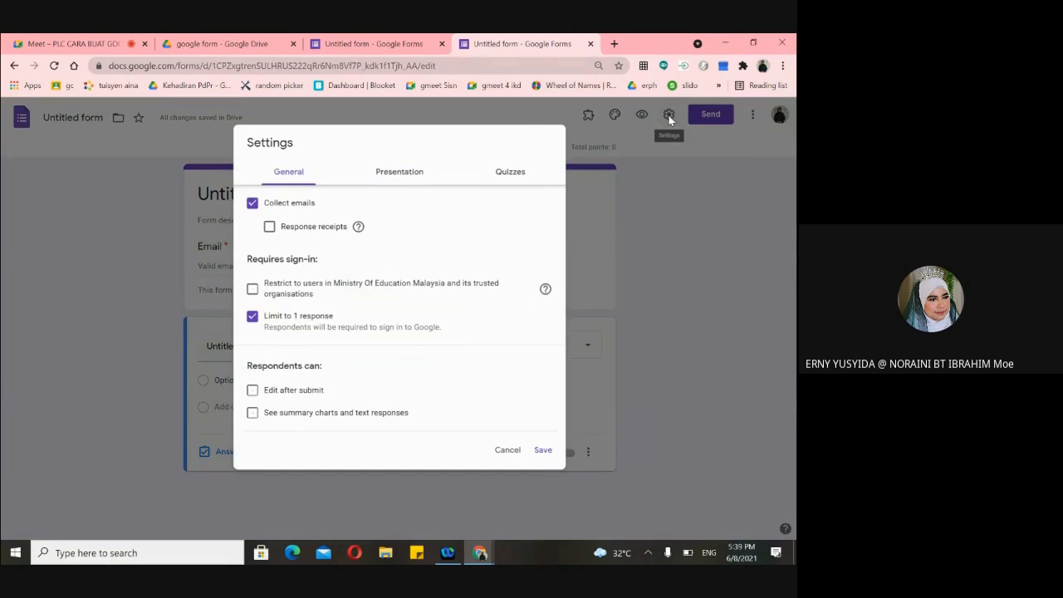
pyautogui.click(254, 202)
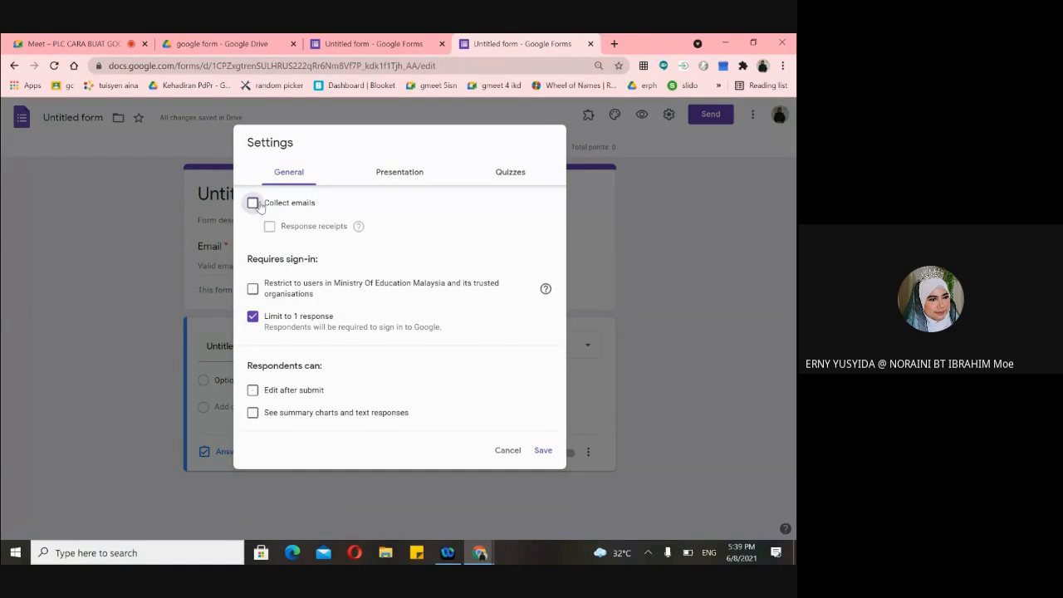
pyautogui.click(541, 450)
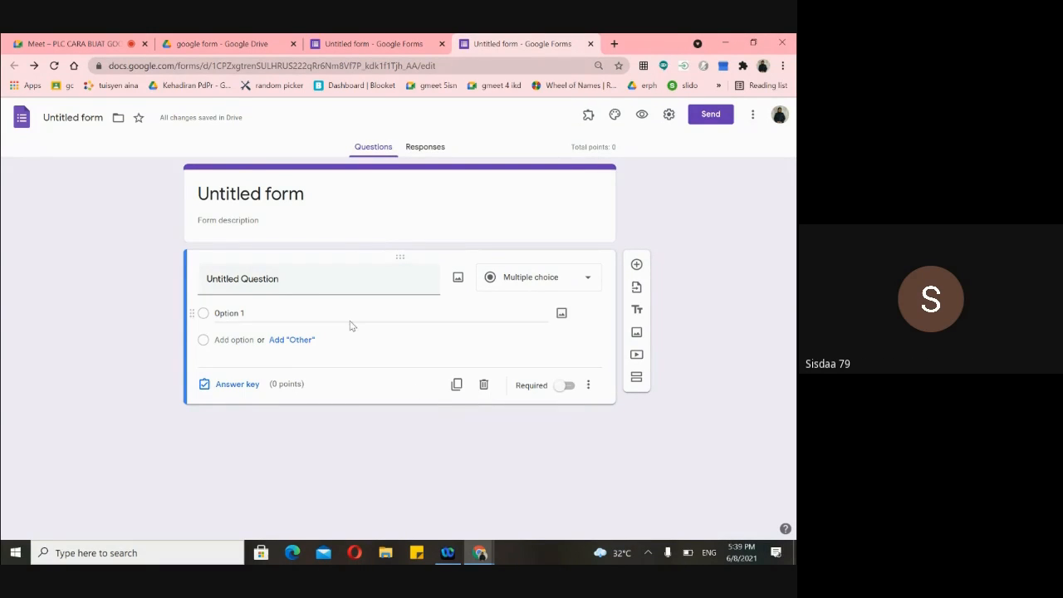
pyautogui.click(668, 114)
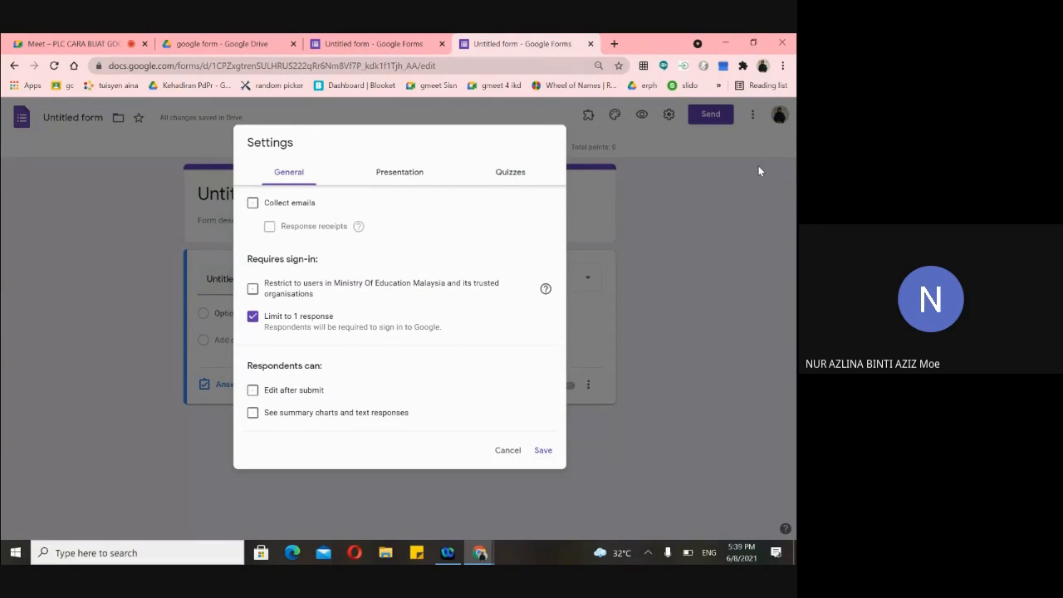
pyautogui.click(552, 456)
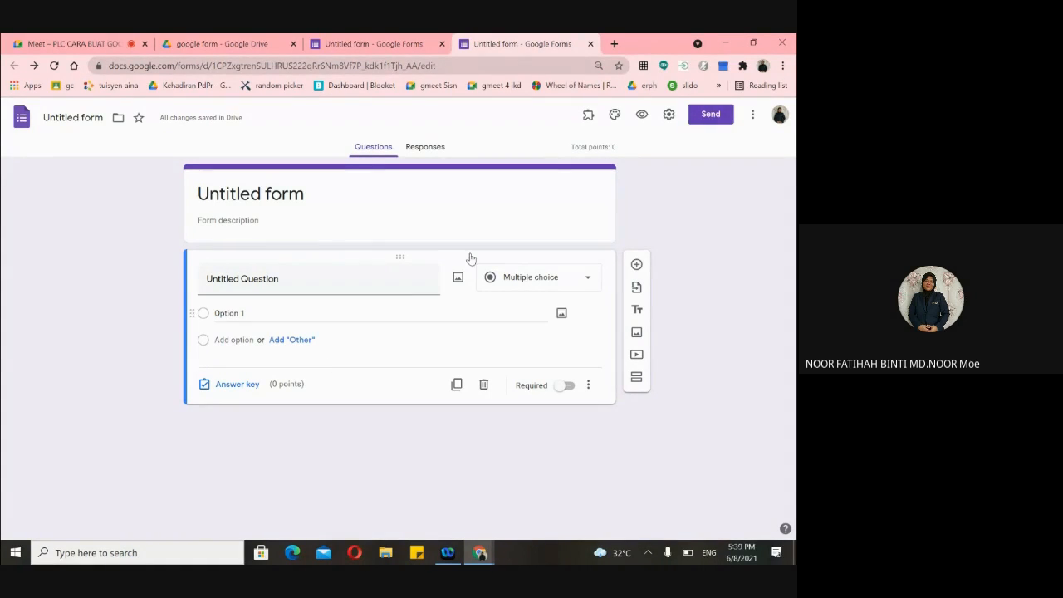
# - Replace the Untitled form title with 'peperiksaan pertengahan tahun tingkatan 4', then clear it
pyautogui.click(311, 197)
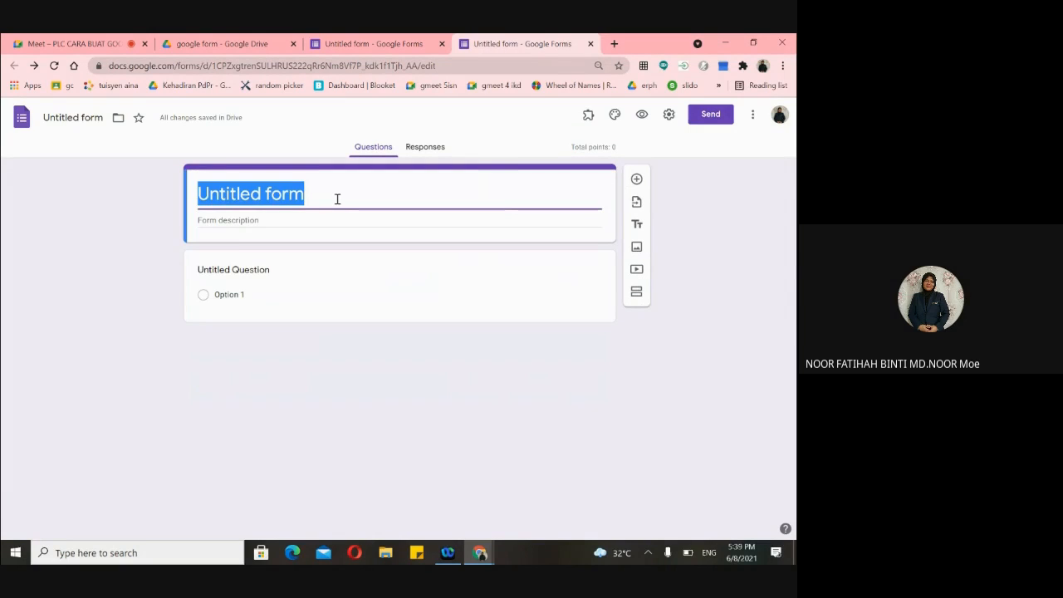
pyautogui.press('BackSpace')
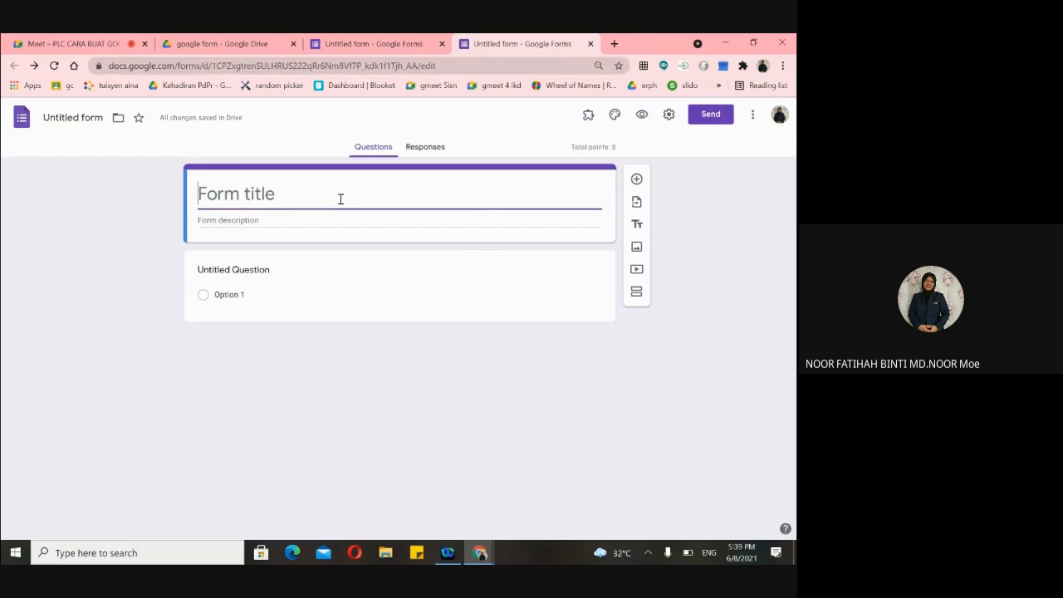
pyautogui.write('pe')
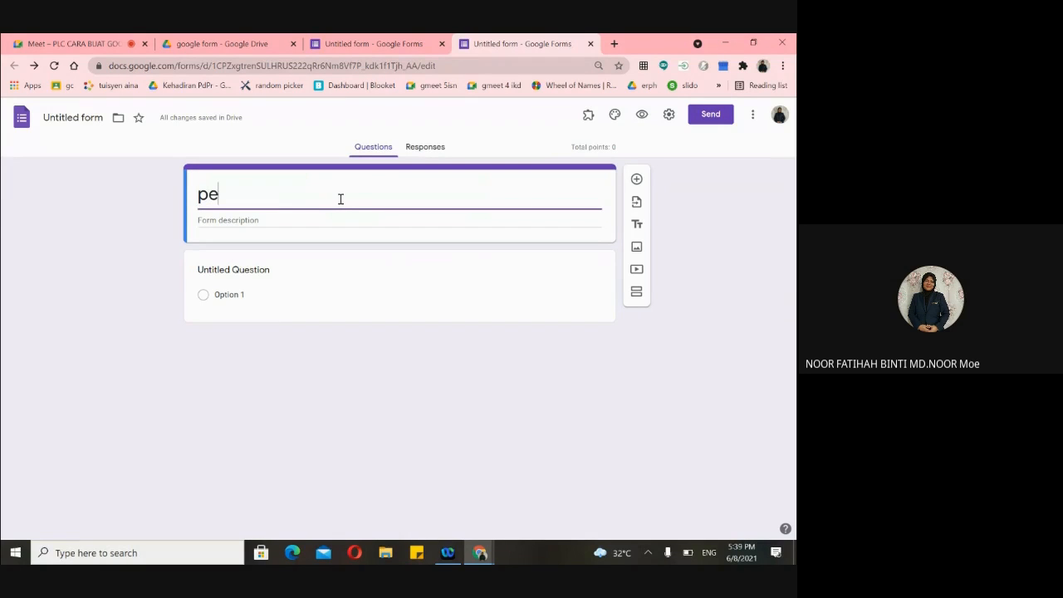
pyautogui.press('BackSpace')
pyautogui.press('BackSpace')
pyautogui.write('peperiksaan')
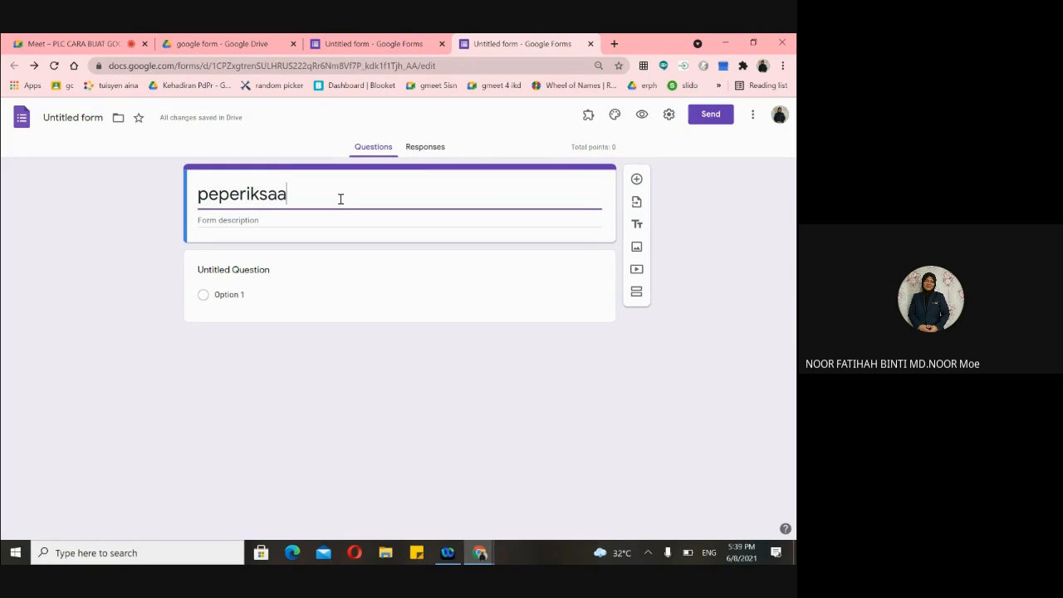
pyautogui.write('rte')
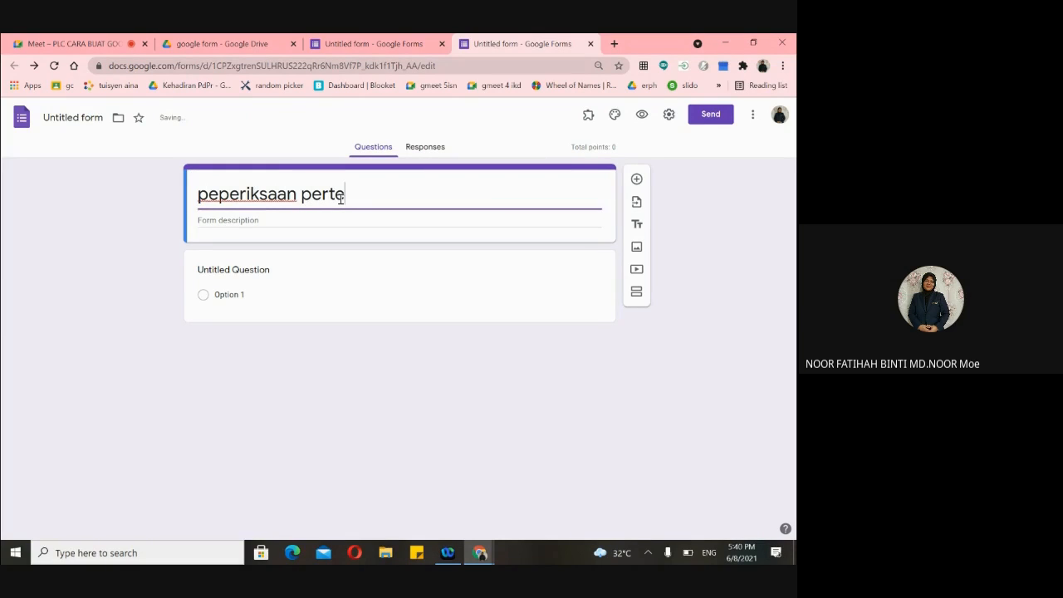
pyautogui.write('ngahan ')
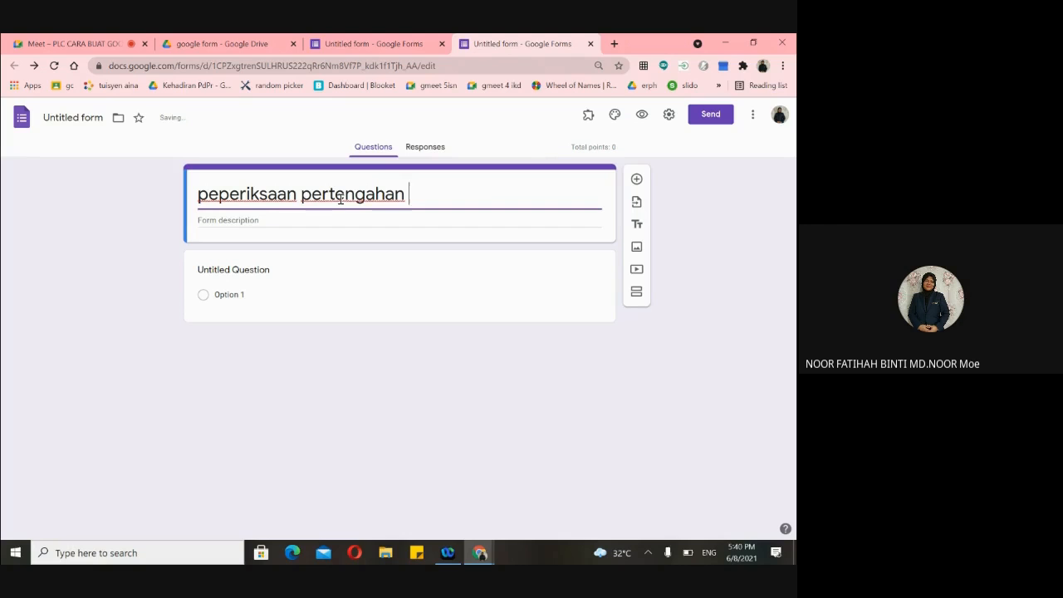
pyautogui.write('tahun ting')
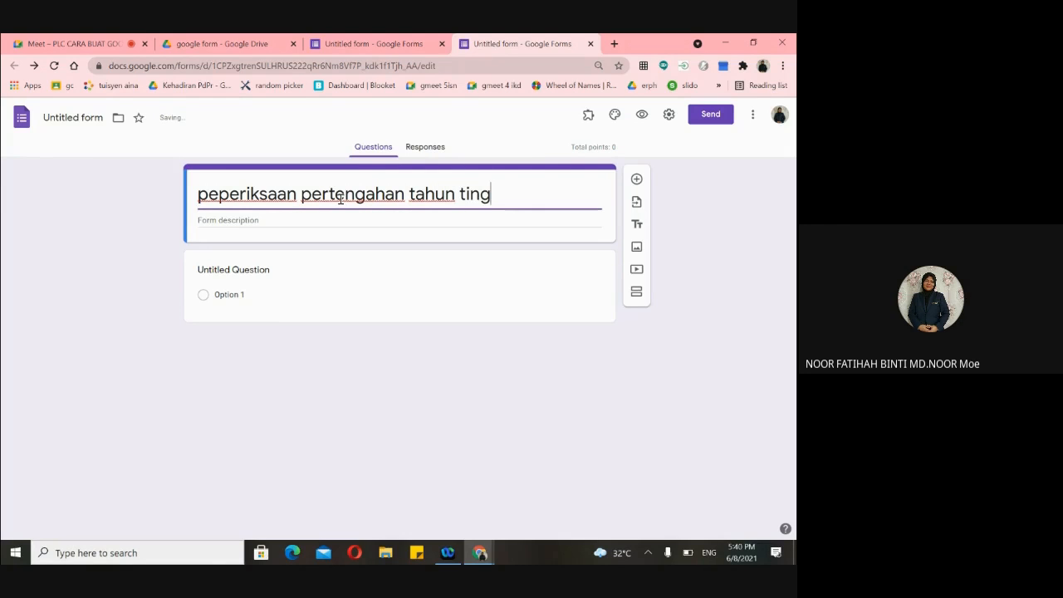
pyautogui.write('katan 4')
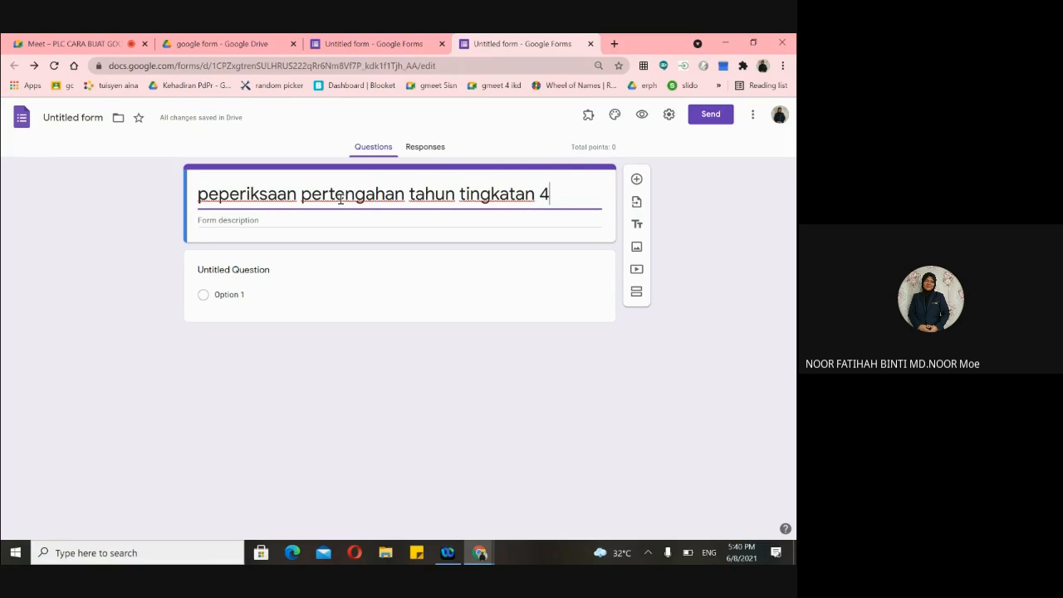
pyautogui.click(208, 195)
pyautogui.click(562, 194)
pyautogui.moveTo(562, 194); pyautogui.dragTo(145, 186)
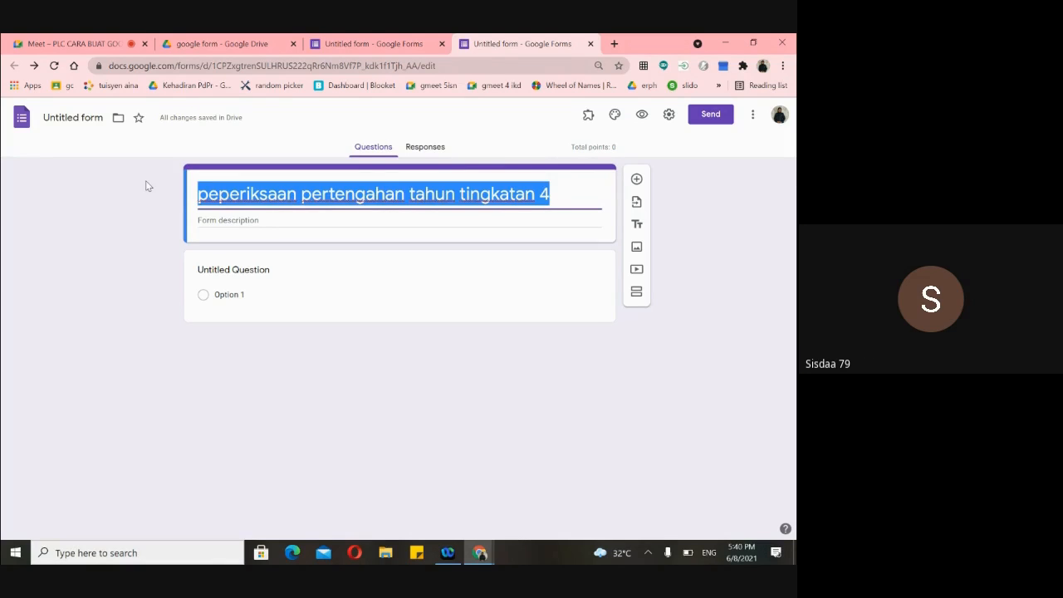
pyautogui.press('BackSpace')
# - Retype the form title as 'PENTAKSIRAN PERTENGAHAN TAHUN TING 4'
pyautogui.write('UJIAN')
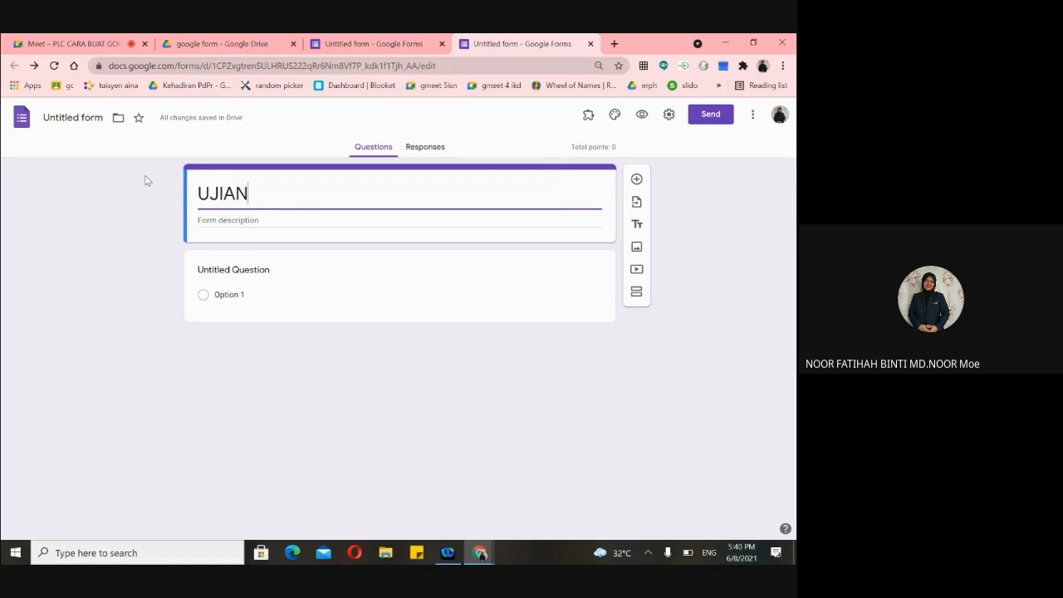
pyautogui.write(' PRESTA')
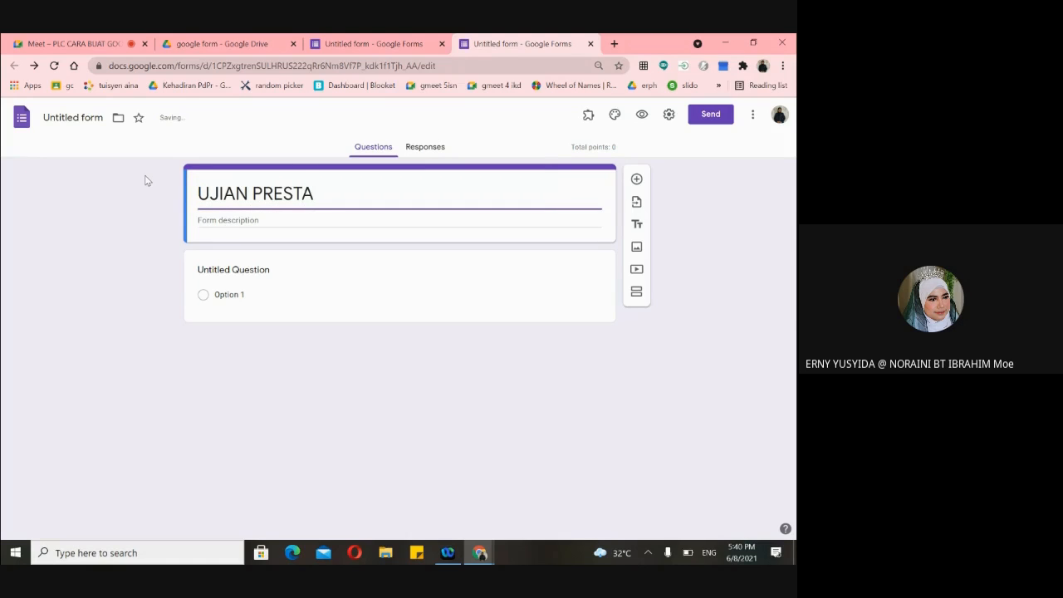
pyautogui.press('BackSpace')
pyautogui.press('BackSpace')
pyautogui.press('BackSpace')
pyautogui.press('BackSpace')
pyautogui.press('BackSpace')
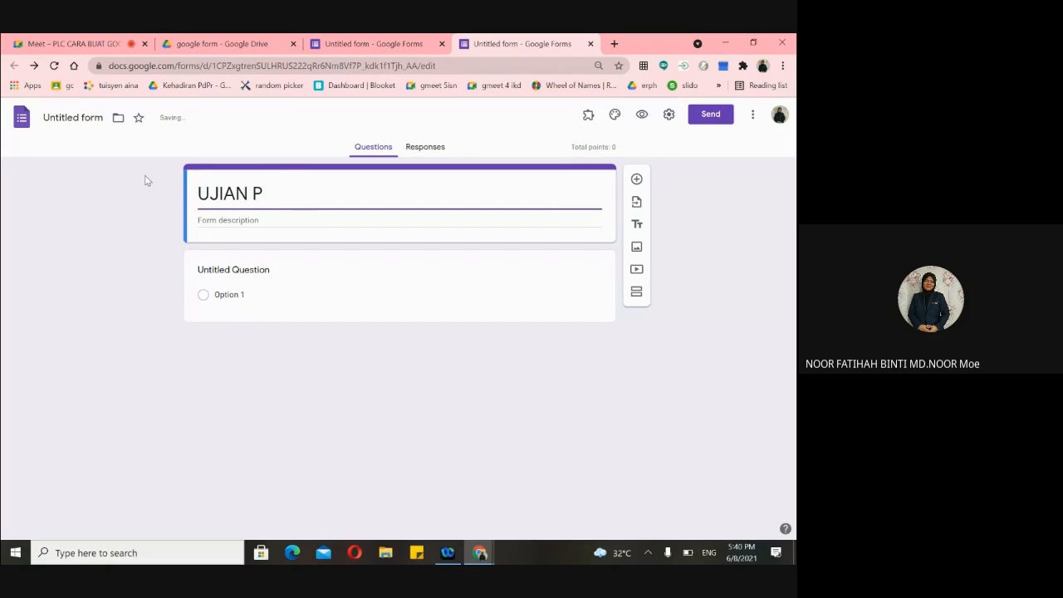
pyautogui.write('ENATKS')
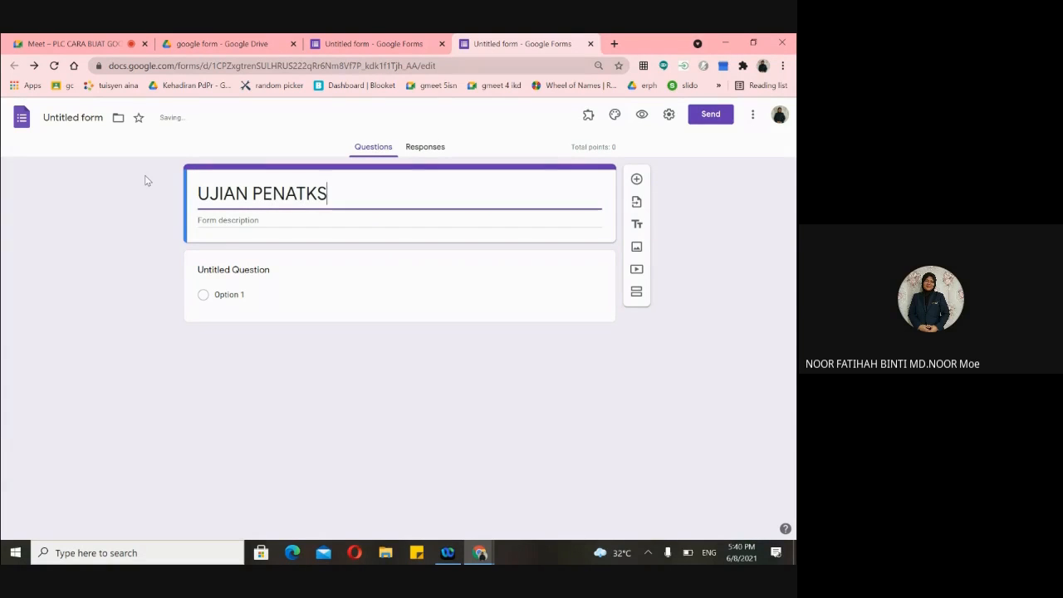
pyautogui.press('BackSpace')
pyautogui.press('BackSpace')
pyautogui.press('BackSpace')
pyautogui.press('BackSpace')
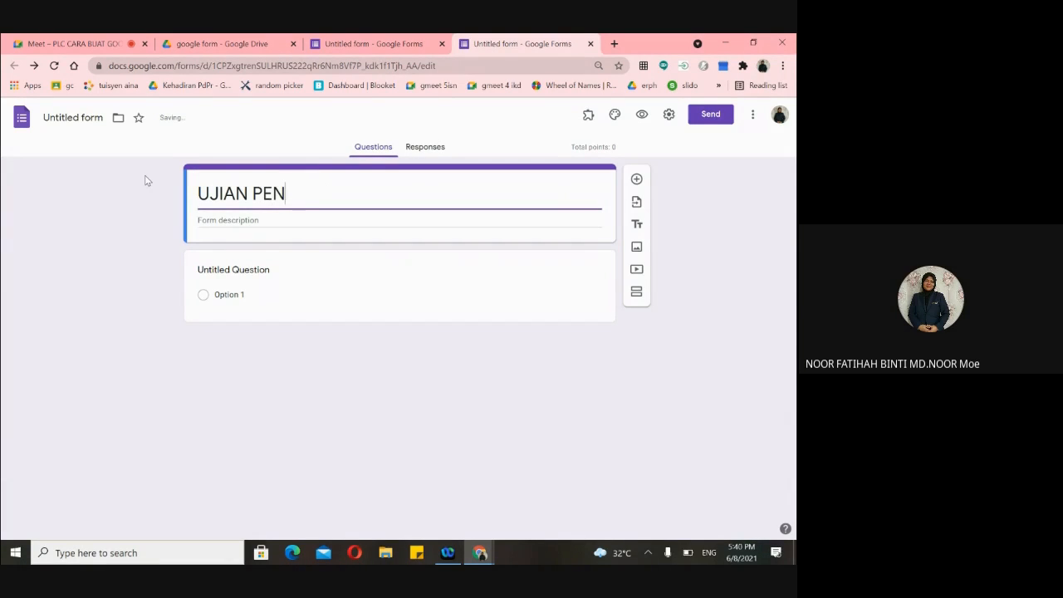
pyautogui.write('TAKSIRAN')
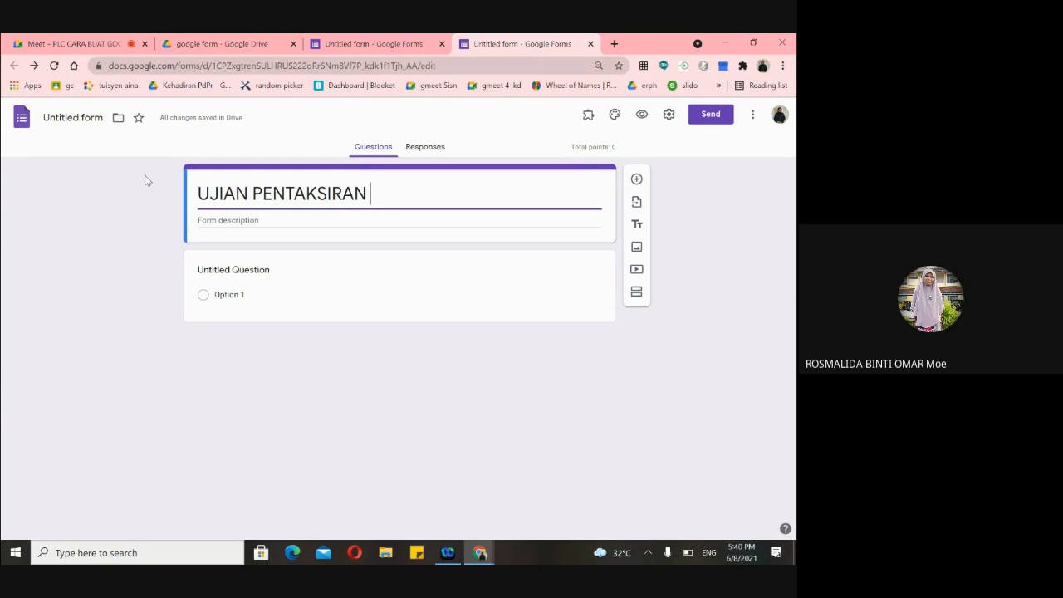
pyautogui.click(253, 198)
pyautogui.press('BackSpace')
pyautogui.press('BackSpace')
pyautogui.press('BackSpace')
pyautogui.press('BackSpace')
pyautogui.press('BackSpace')
pyautogui.press('BackSpace')
pyautogui.click(351, 202)
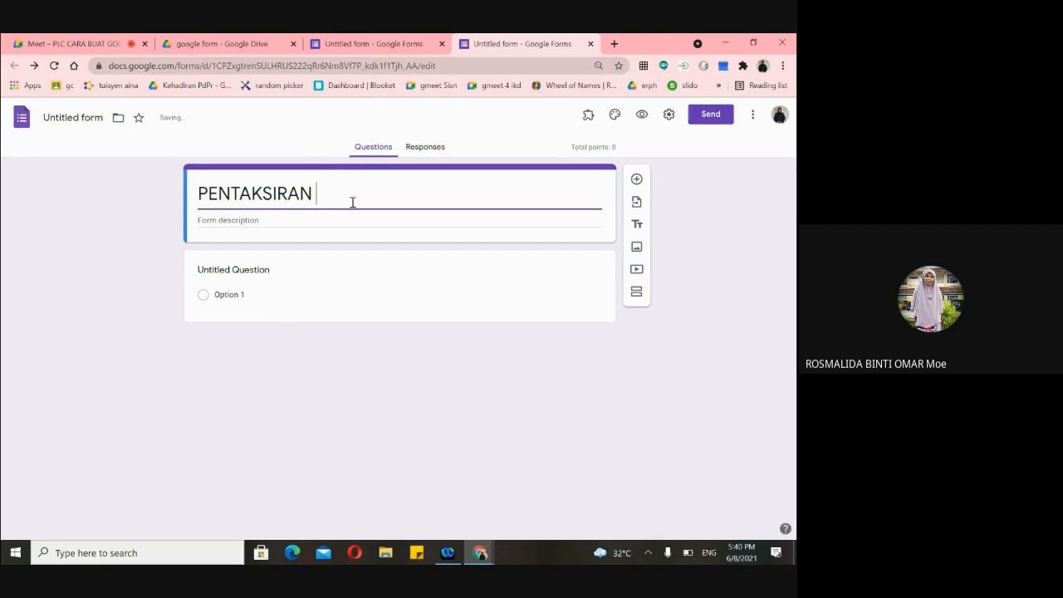
pyautogui.write('PERTENG')
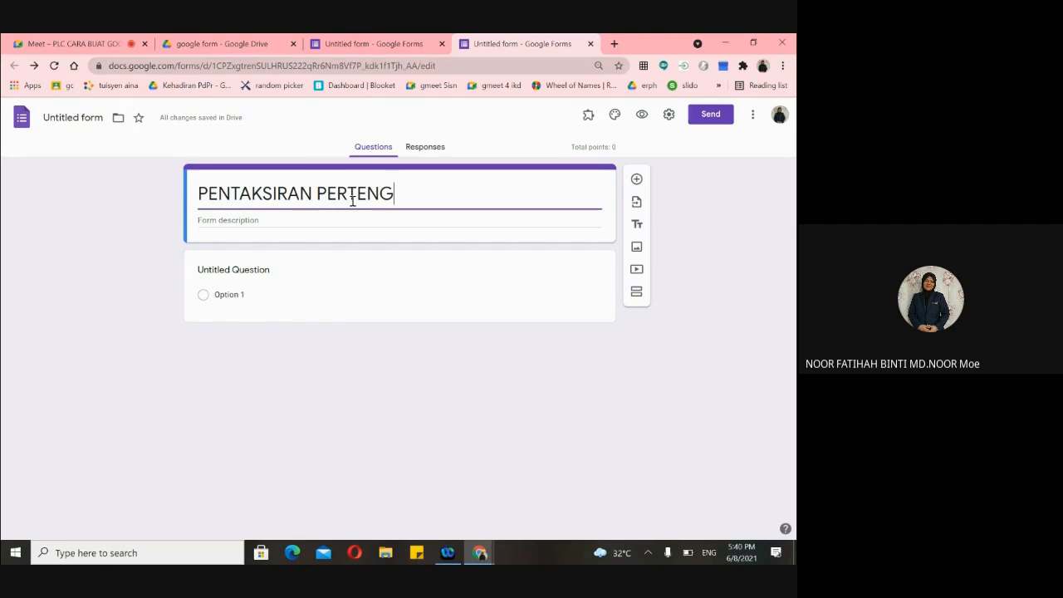
pyautogui.write('AHAN TAHUN')
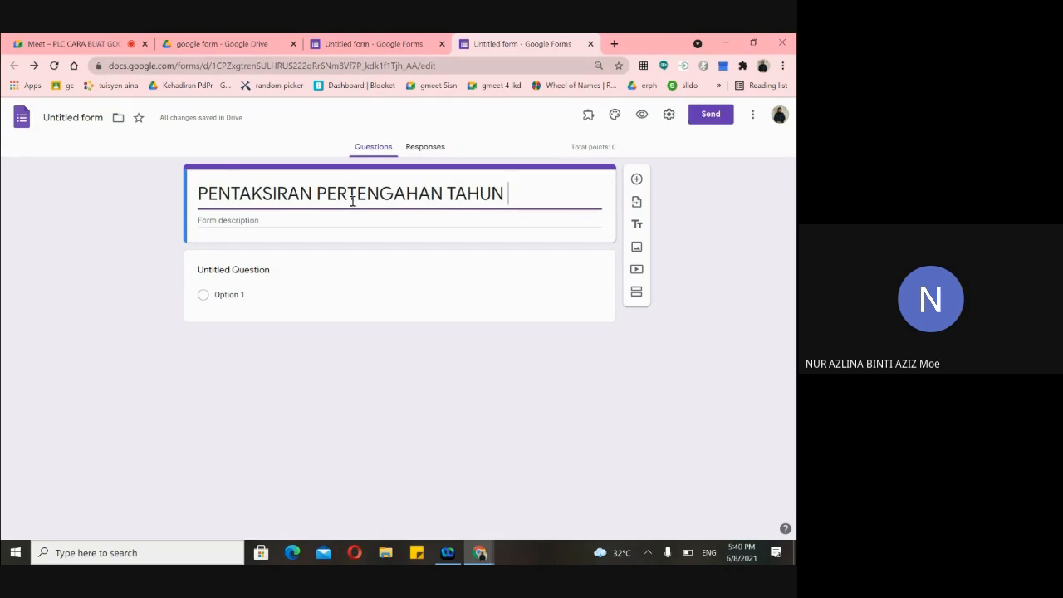
pyautogui.write('TING 4')
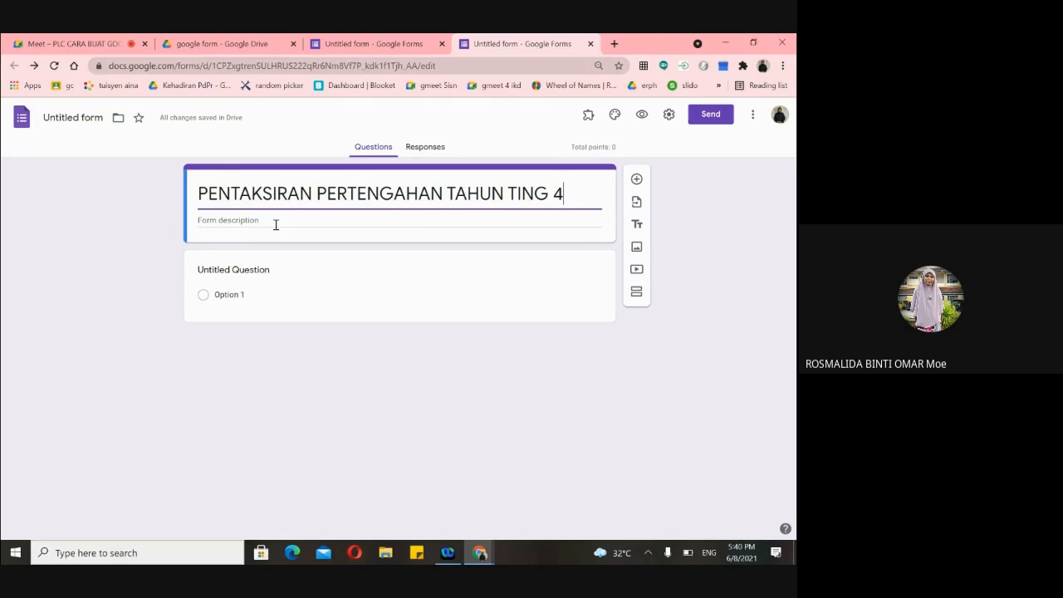
# - Enter 'MATEMATIK' as the form description
pyautogui.click(282, 219)
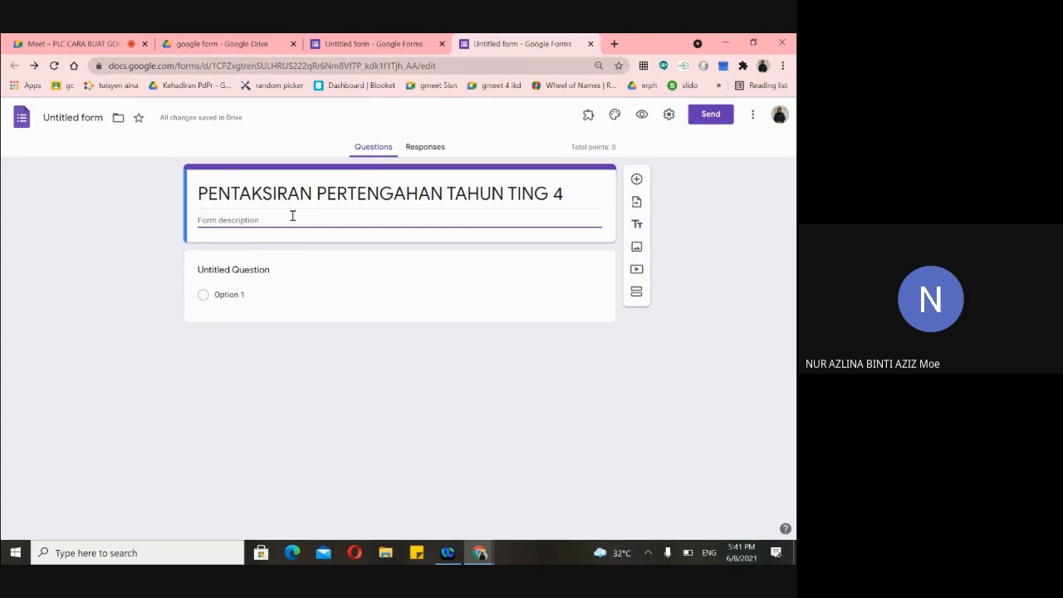
pyautogui.write('SAINS')
pyautogui.press('BackSpace')
pyautogui.press('BackSpace')
pyautogui.press('BackSpace')
pyautogui.press('BackSpace')
pyautogui.press('BackSpace')
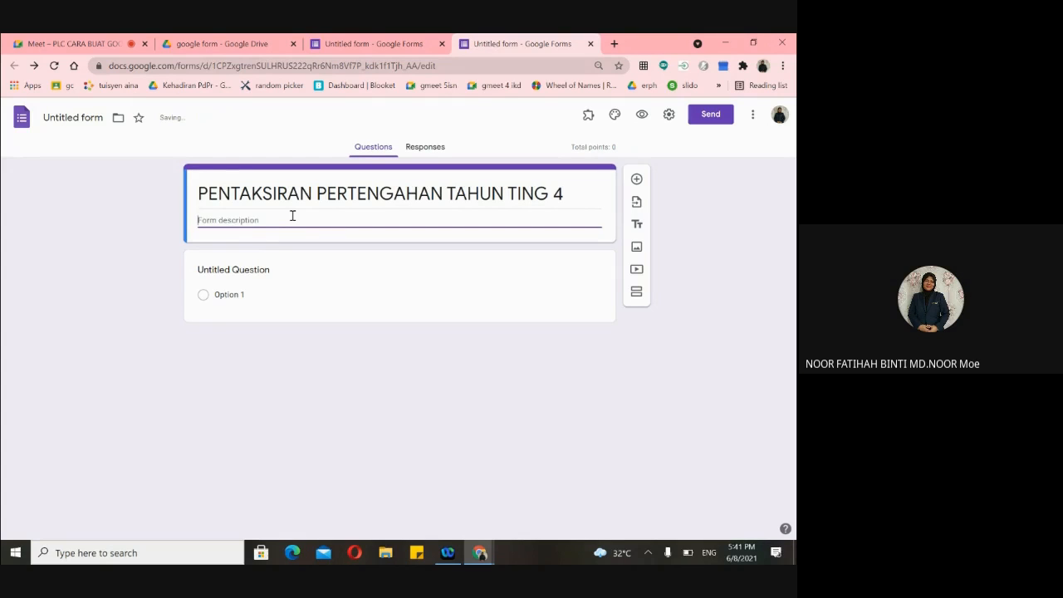
pyautogui.write('MATEMATIK')
# - Append 'MATEMATIK' to the title and delete it from the description
pyautogui.click(570, 197)
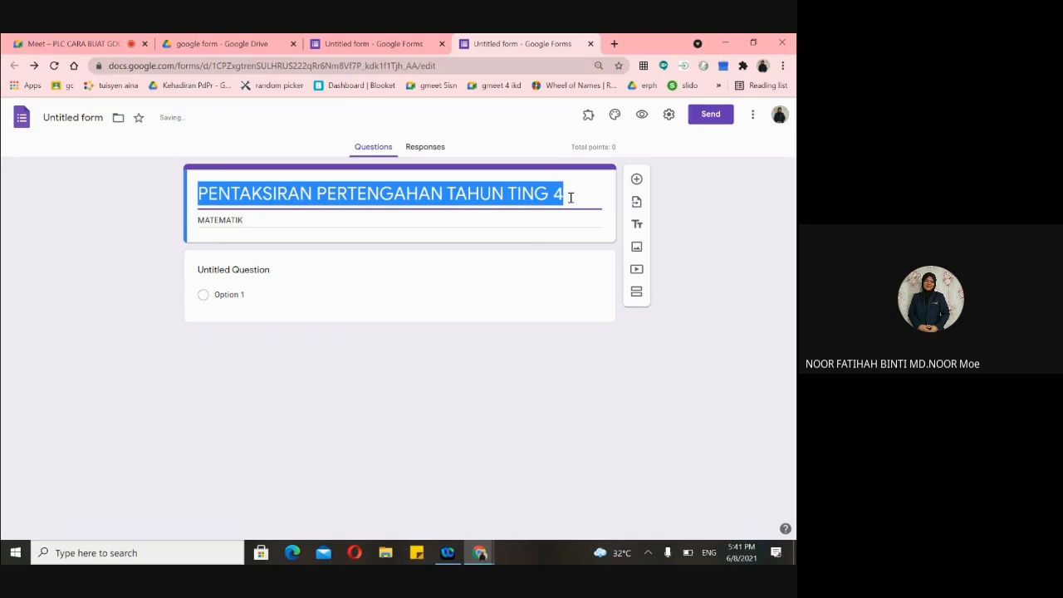
pyautogui.click(571, 197)
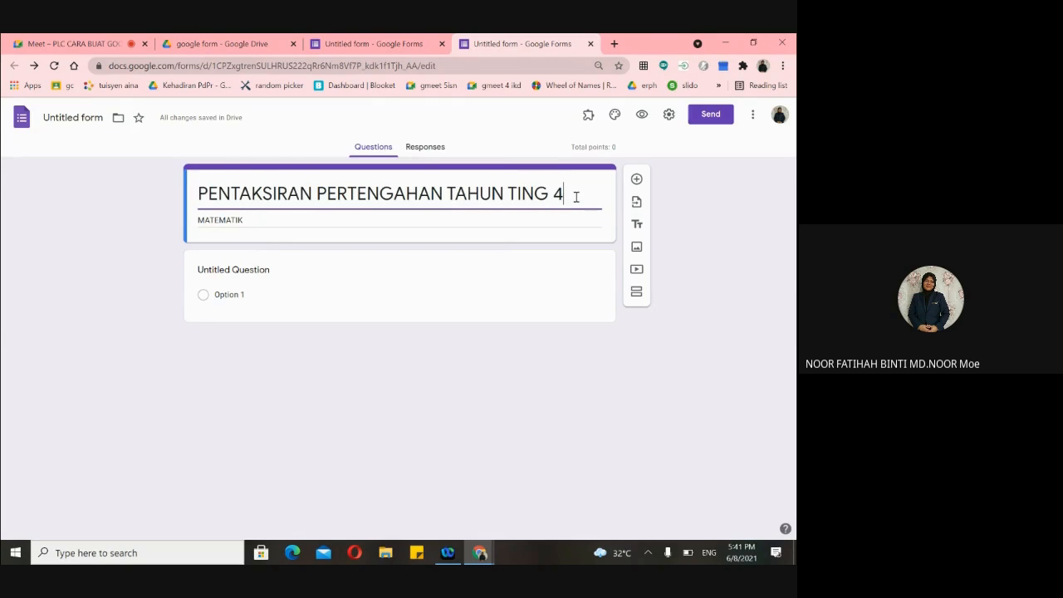
pyautogui.write('MATEMATI')
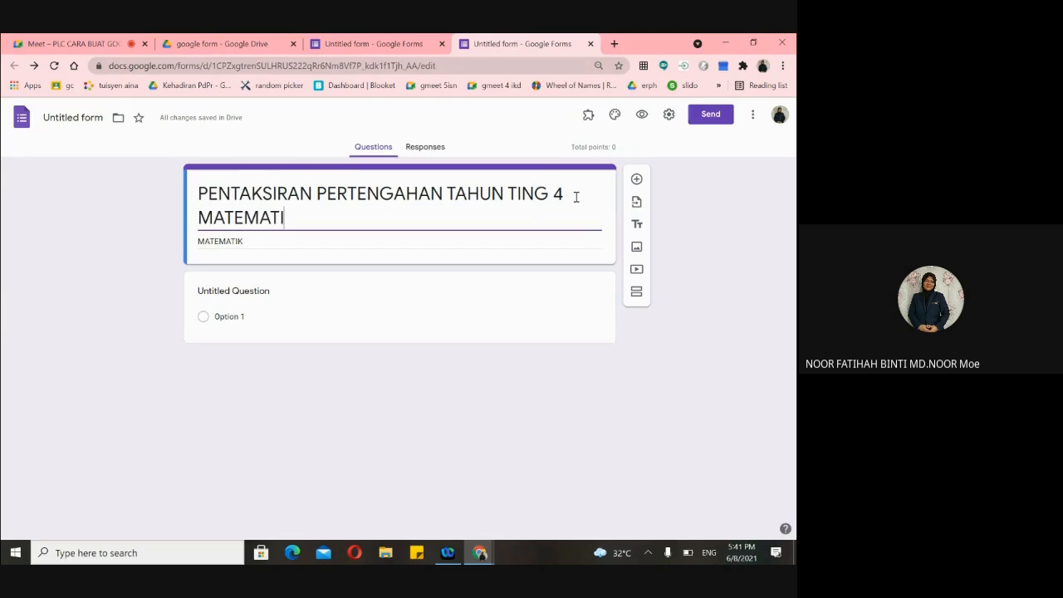
pyautogui.write('K')
pyautogui.doubleClick(251, 242)
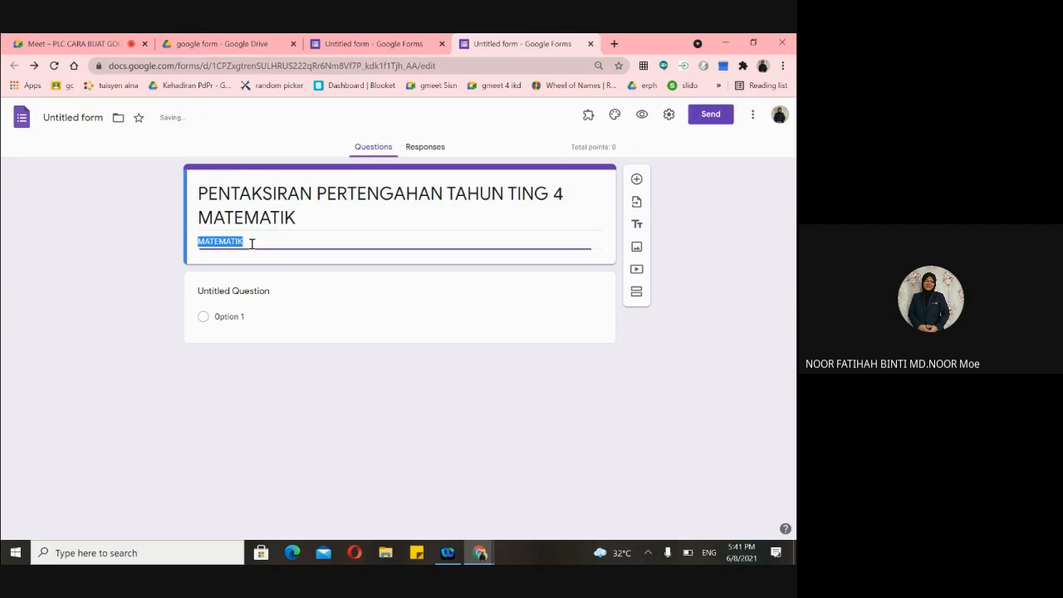
pyautogui.press('BackSpace')
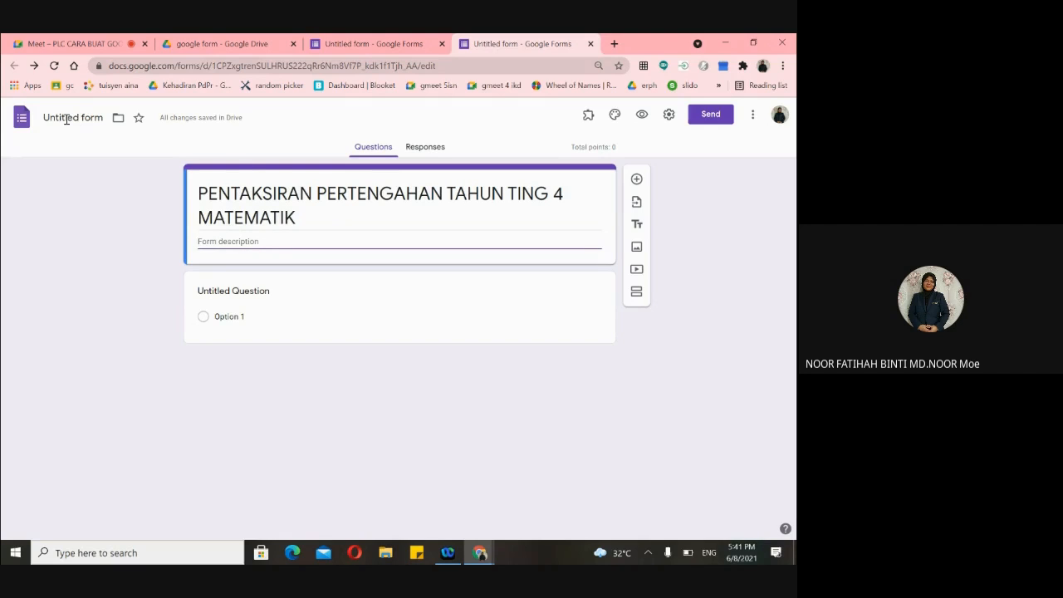
# - Accept the suggested file name 'PENTAKSIRAN PERTENGAHAN TAHUN TING 4 MATEMATIK' in place of 'Untitled form'
pyautogui.scroll(5, 67, 119)
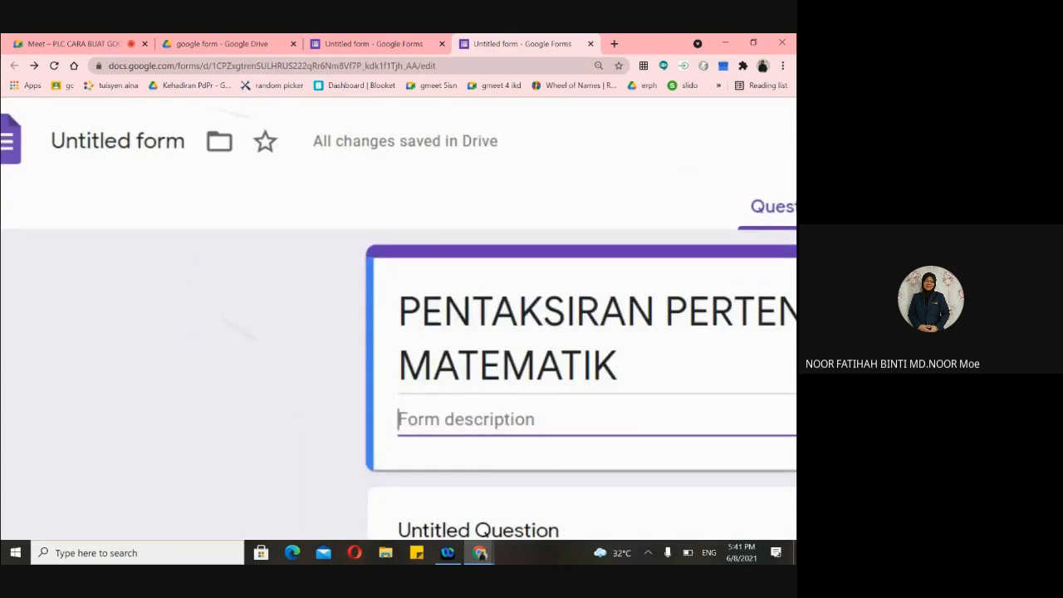
pyautogui.click(127, 149)
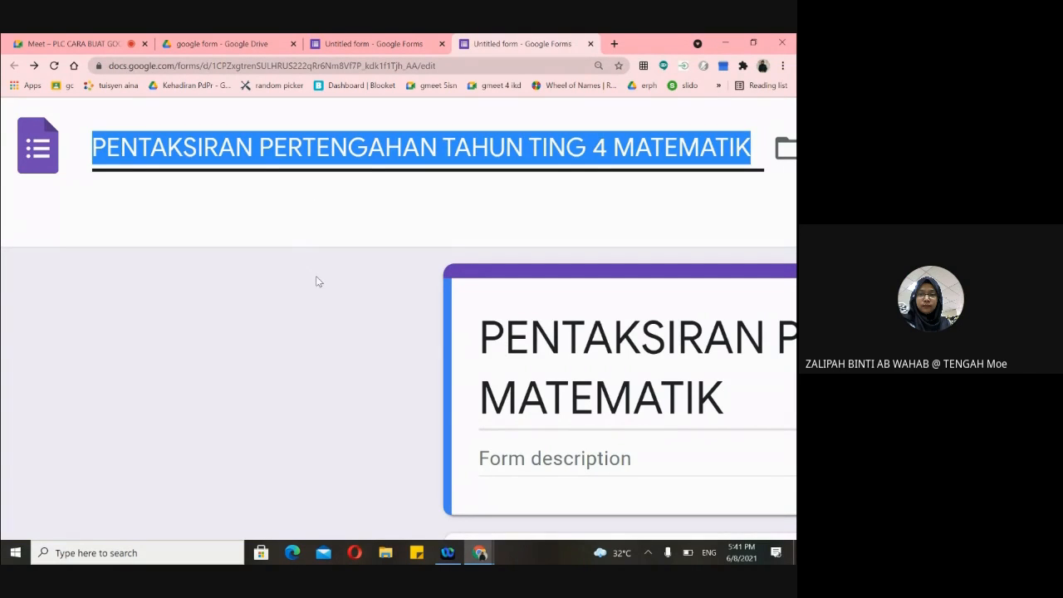
pyautogui.scroll(-5, 315, 276)
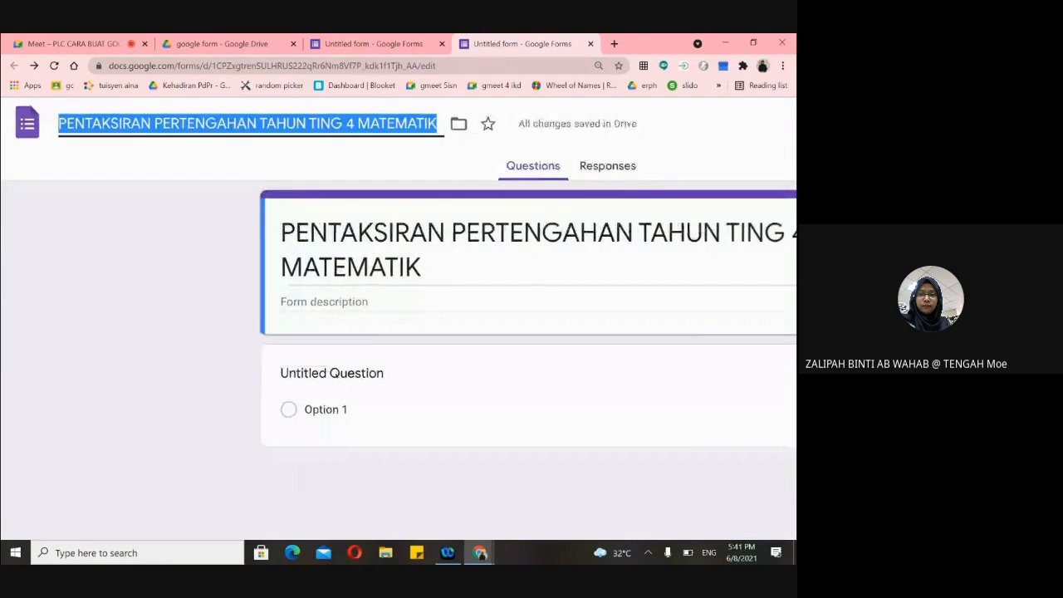
pyautogui.scroll(-5, 299, 477)
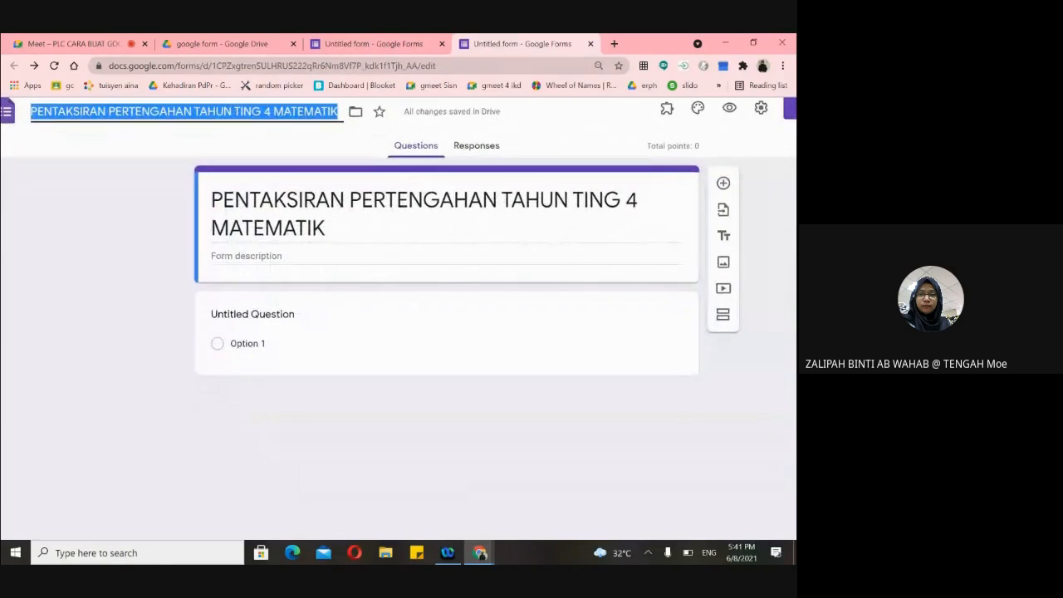
pyautogui.scroll(-2, 318, 278)
pyautogui.click(84, 253)
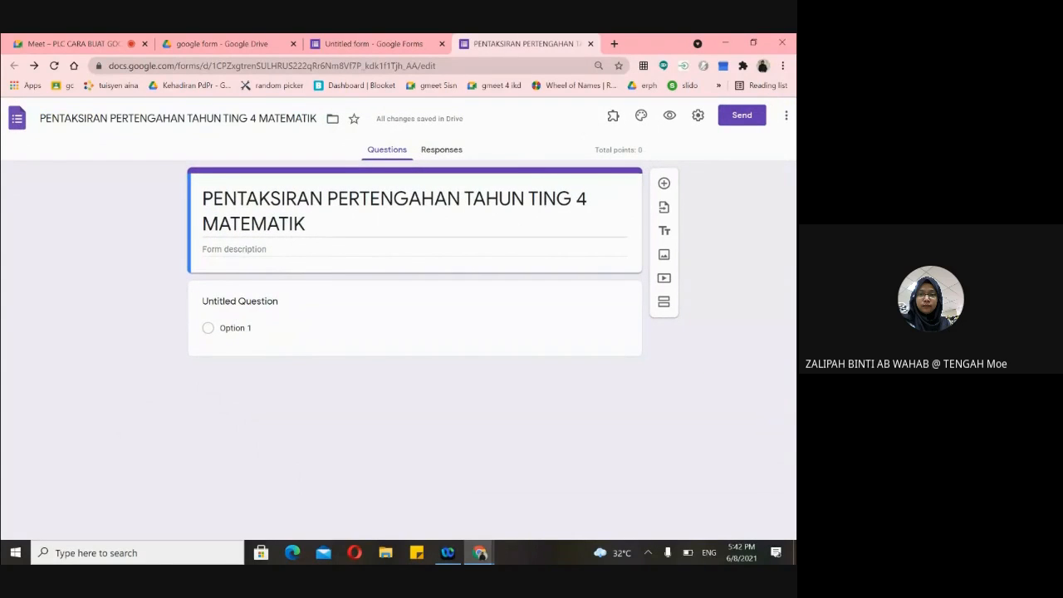
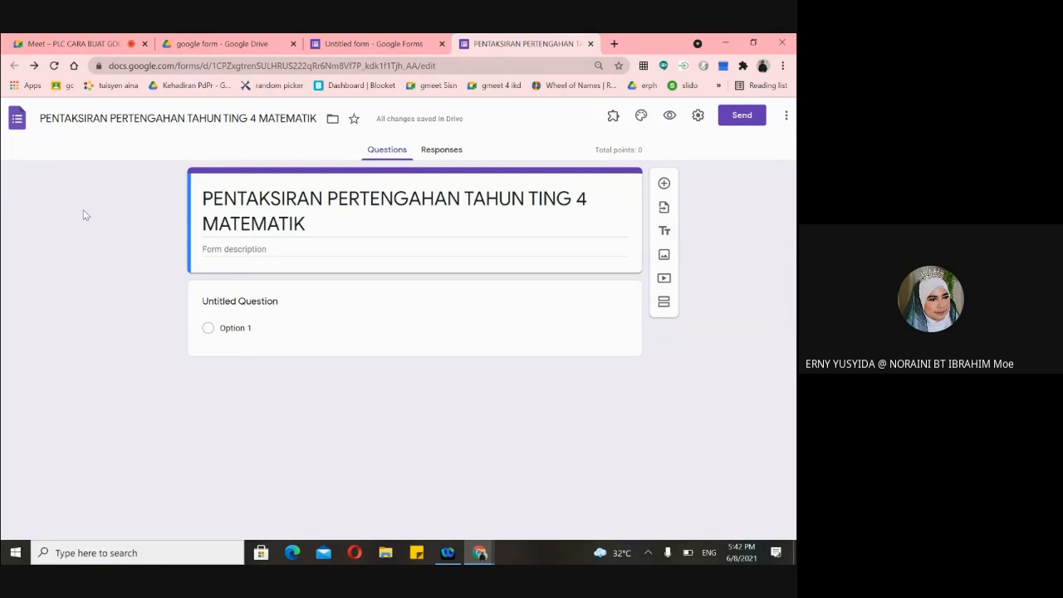
# - Browse My Drive for the Google Form folder, then return to the PENTAKSIRAN PERTENGAHAN form
pyautogui.click(211, 48)
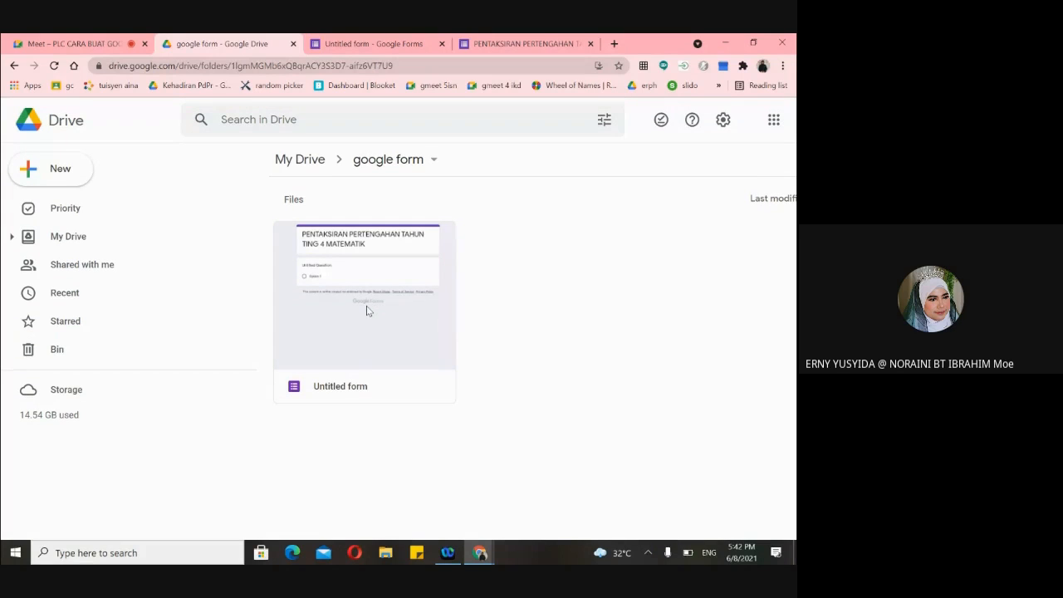
pyautogui.click(65, 238)
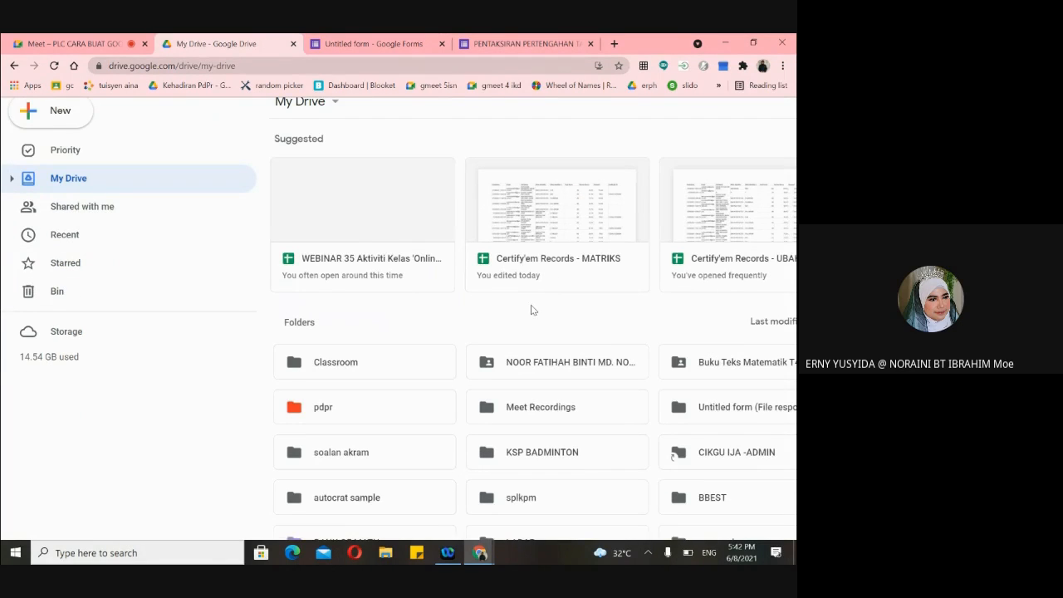
pyautogui.scroll(-3, 532, 310)
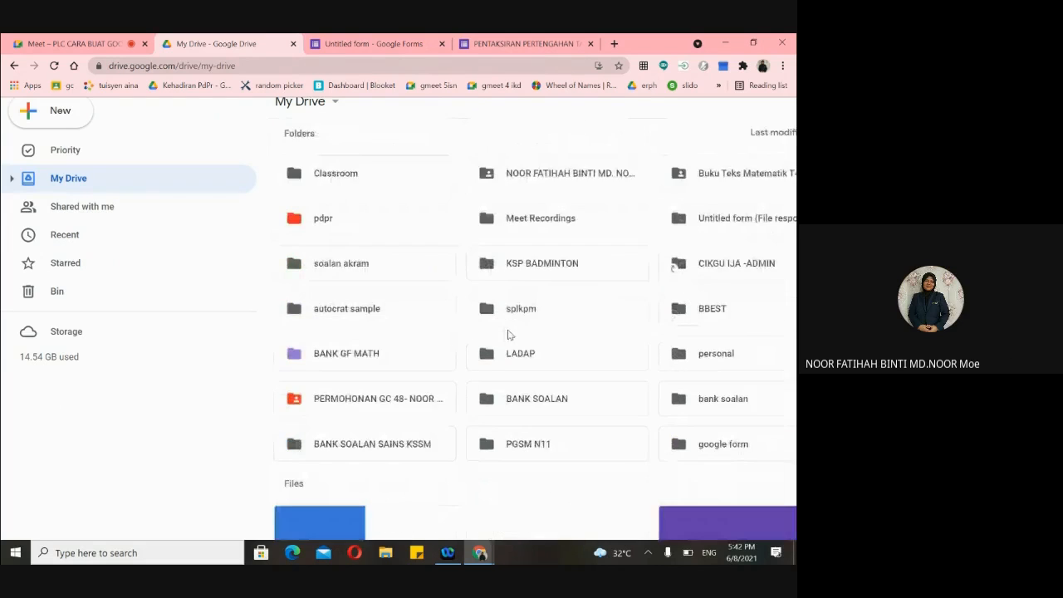
pyautogui.scroll(3, 506, 316)
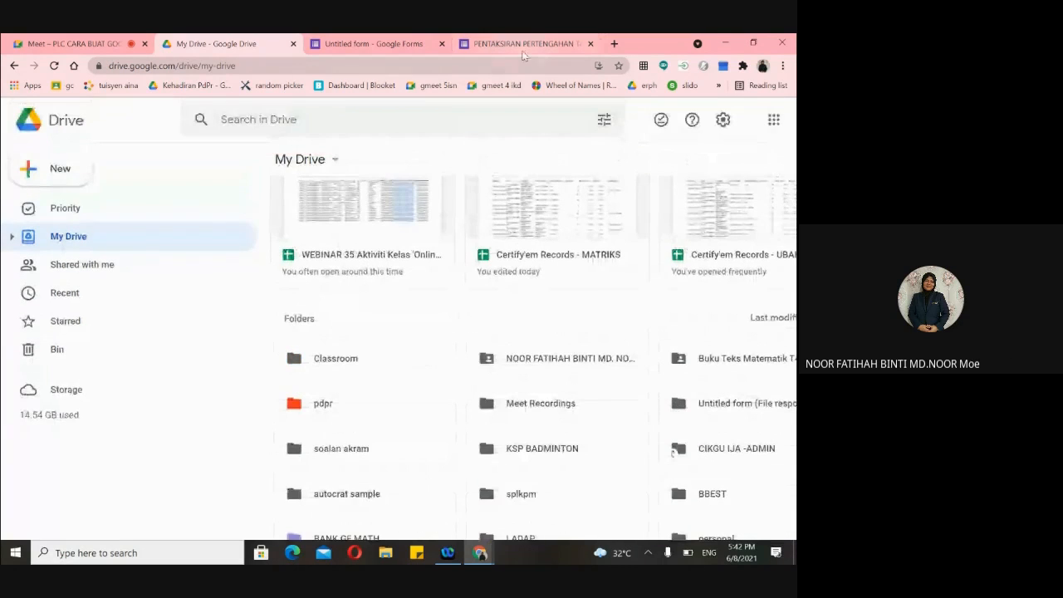
pyautogui.click(523, 45)
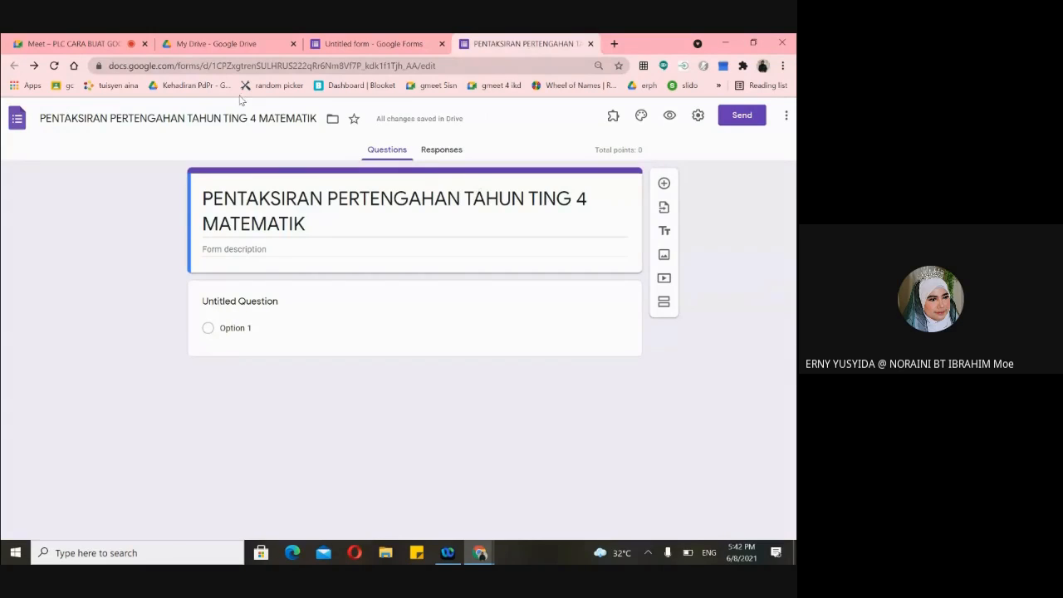
# - Search Drive for 'PENTAKSIRAN', clear the search, and go back to the form
pyautogui.click(233, 47)
pyautogui.click(222, 120)
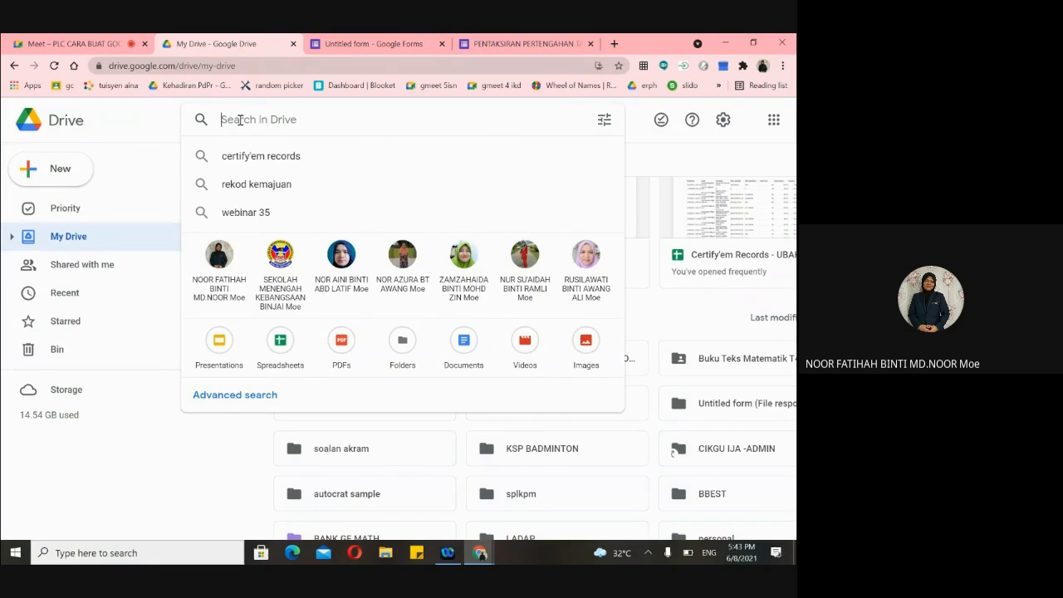
pyautogui.write('P')
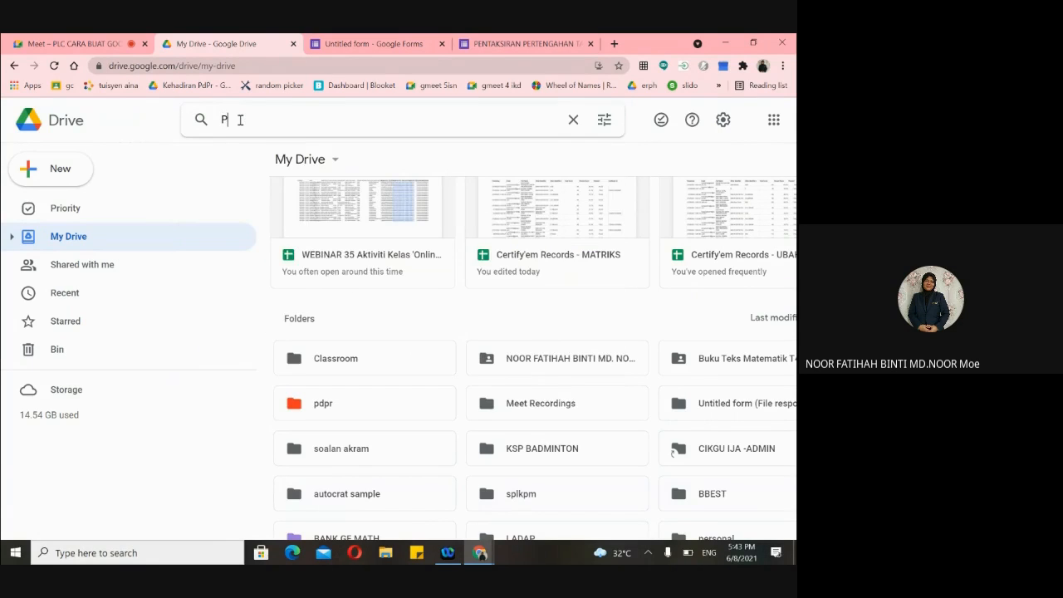
pyautogui.write('ENTAKSI')
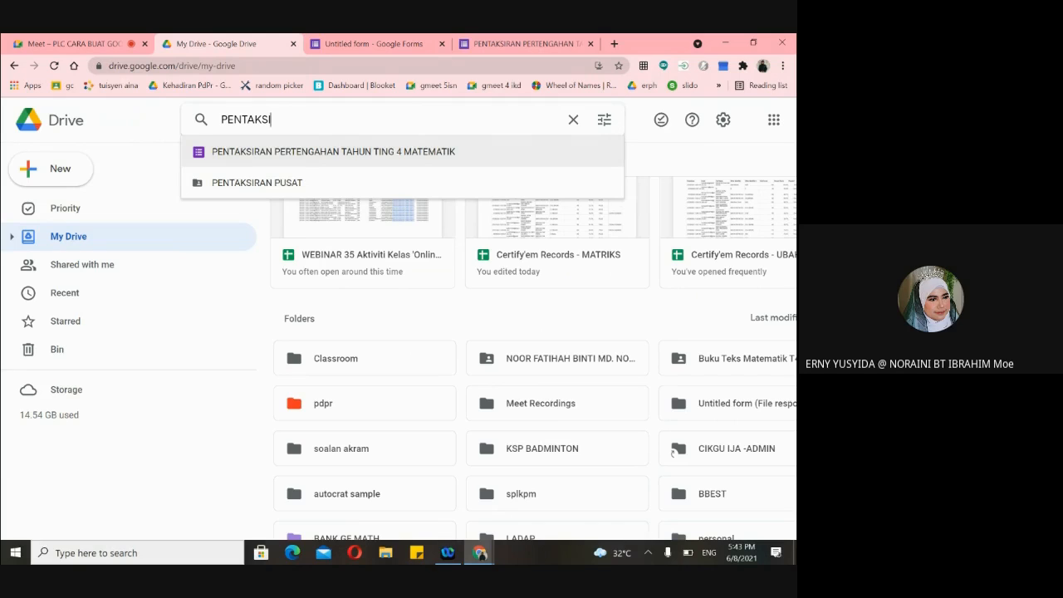
pyautogui.write('RAN')
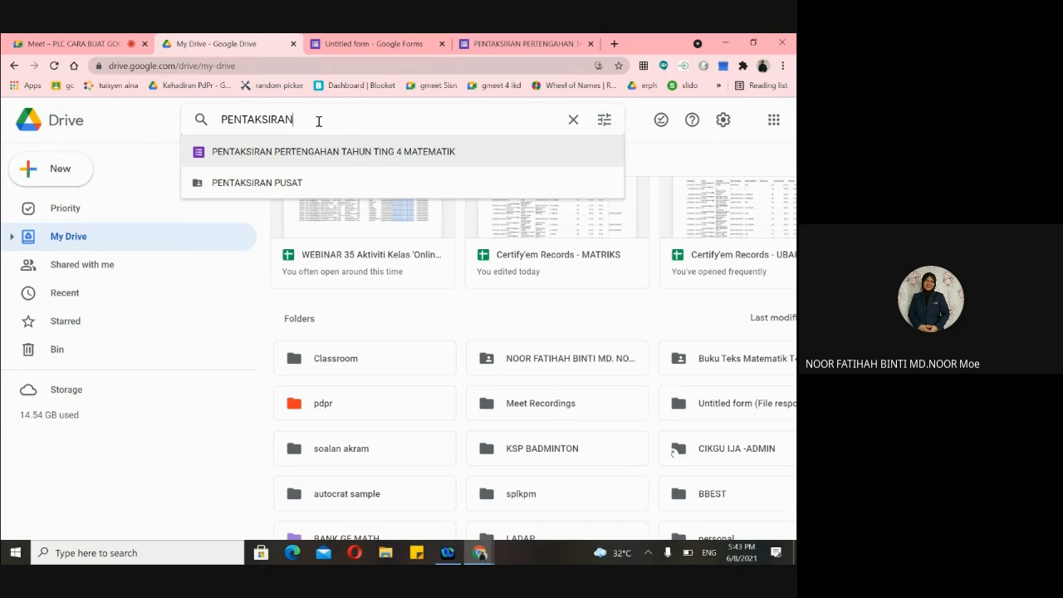
pyautogui.scroll(-3, 446, 392)
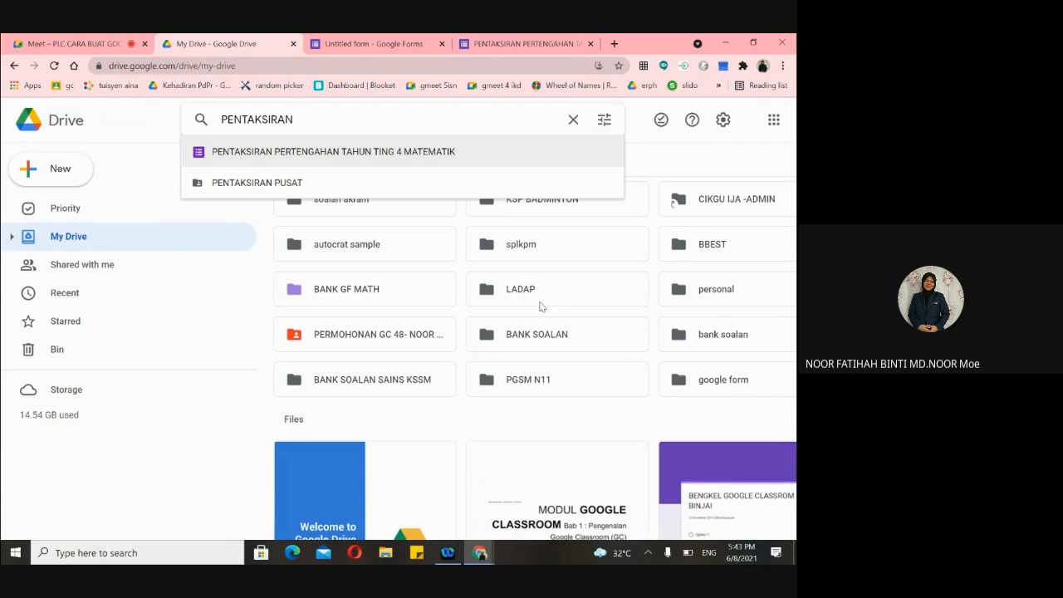
pyautogui.press('BackSpace')
pyautogui.press('BackSpace')
pyautogui.press('BackSpace')
pyautogui.press('BackSpace')
pyautogui.press('BackSpace')
pyautogui.press('BackSpace')
pyautogui.press('BackSpace')
pyautogui.press('BackSpace')
pyautogui.press('BackSpace')
pyautogui.press('BackSpace')
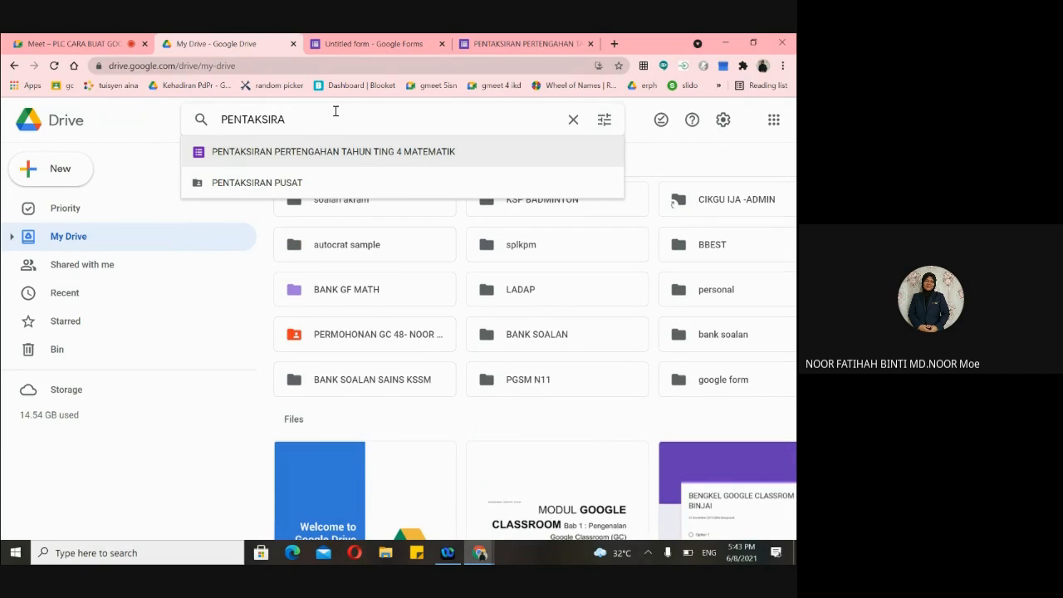
pyautogui.press('BackSpace')
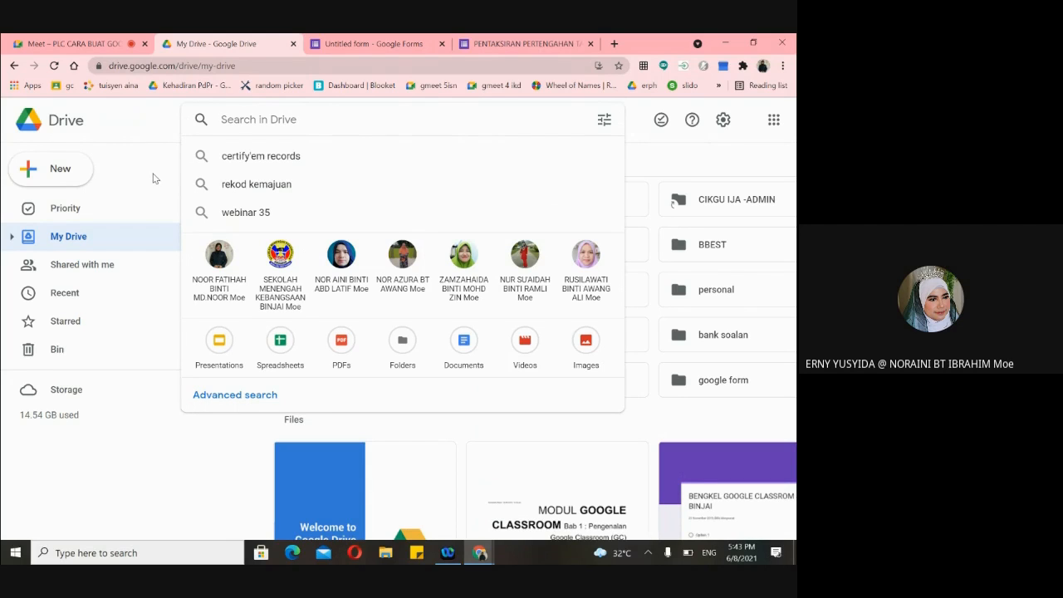
pyautogui.click(531, 45)
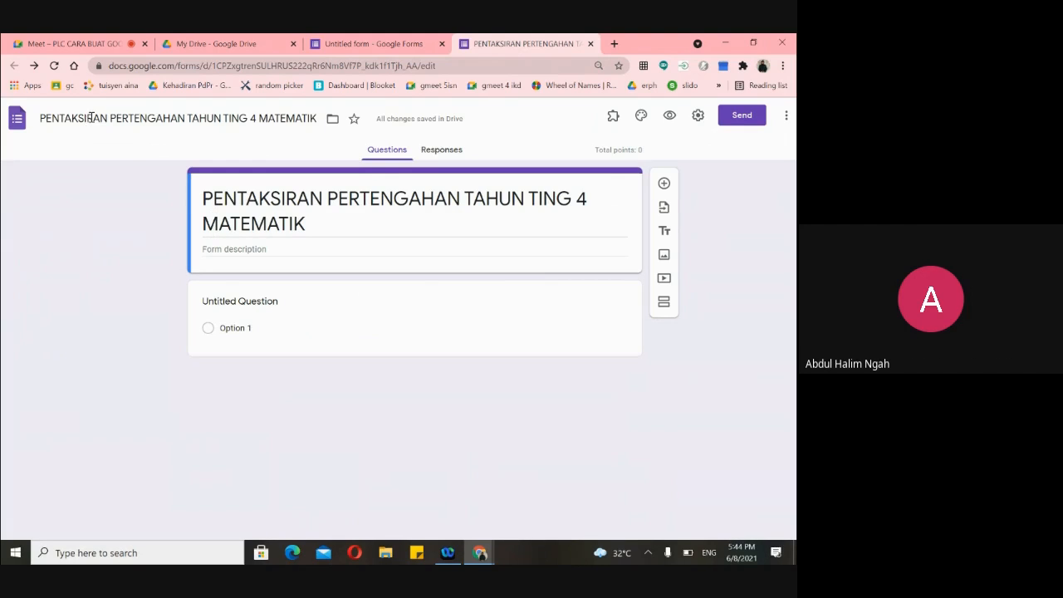
# - Replace the Untitled form's title with 'PENTAKSIRAN'
pyautogui.click(351, 43)
pyautogui.click(229, 206)
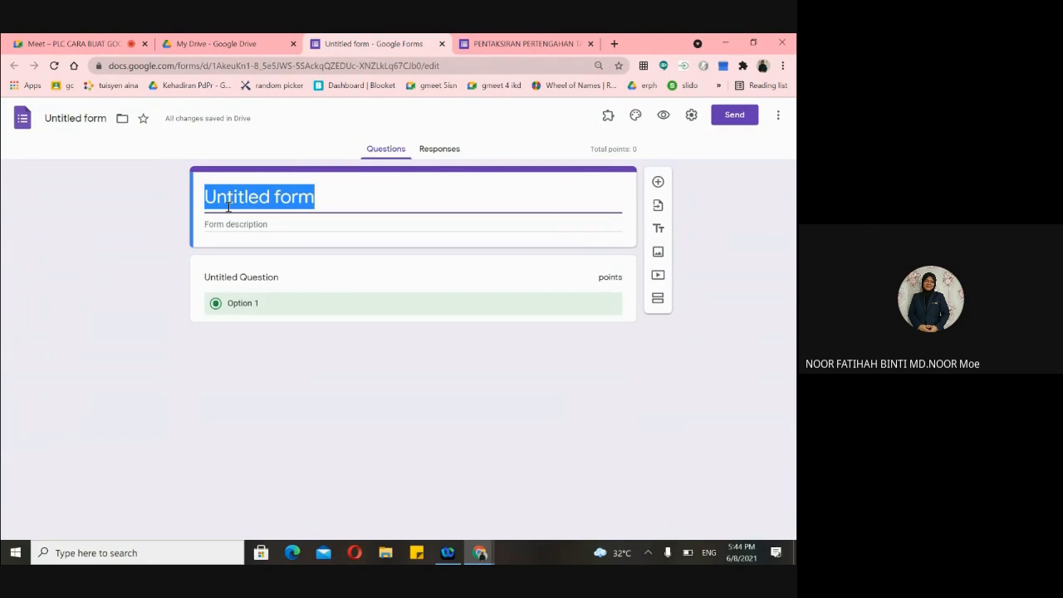
pyautogui.press('BackSpace')
pyautogui.write('PE')
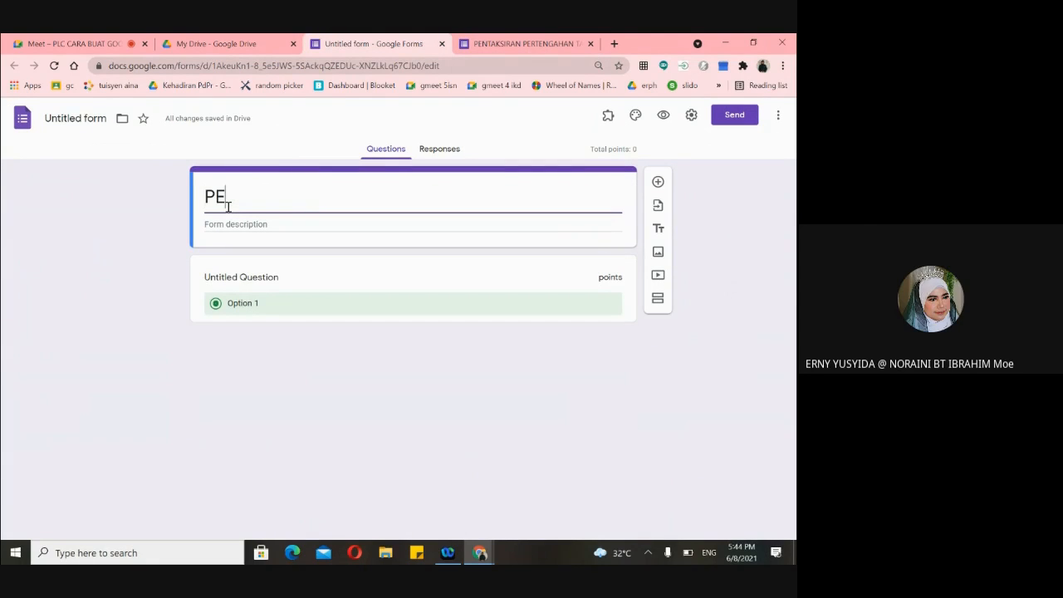
pyautogui.write('NTAKSIRAN')
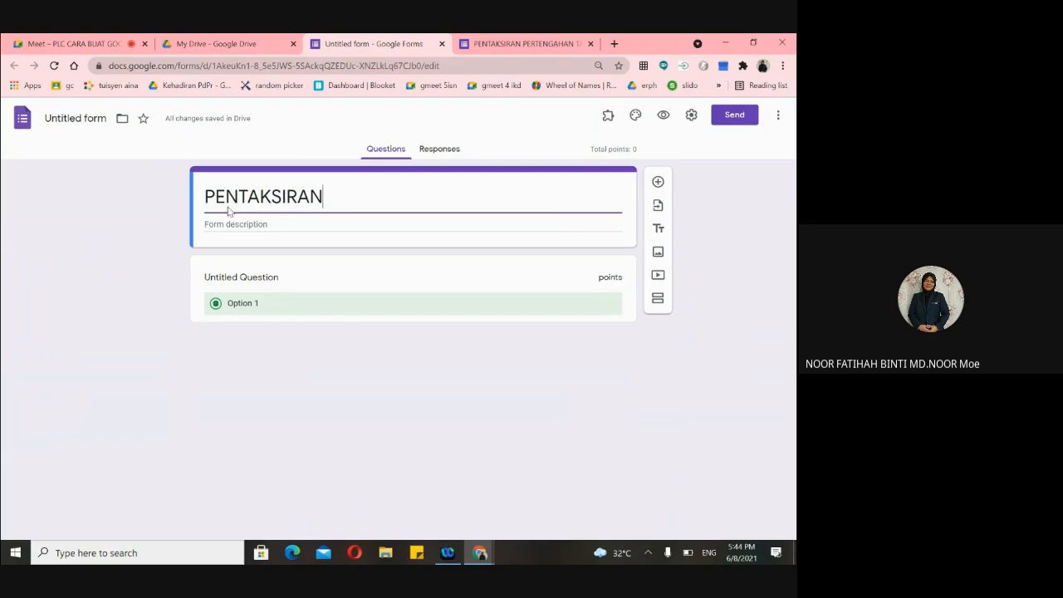
# - Confirm 'PENTAKSIRAN' as the form's saved document name
pyautogui.click(54, 118)
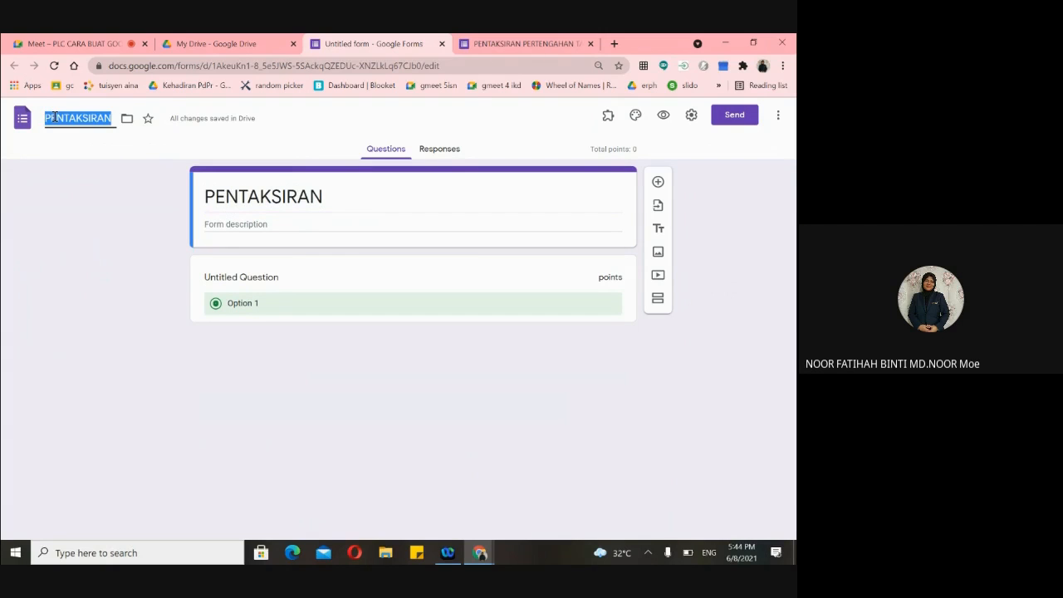
pyautogui.scroll(5, 54, 117)
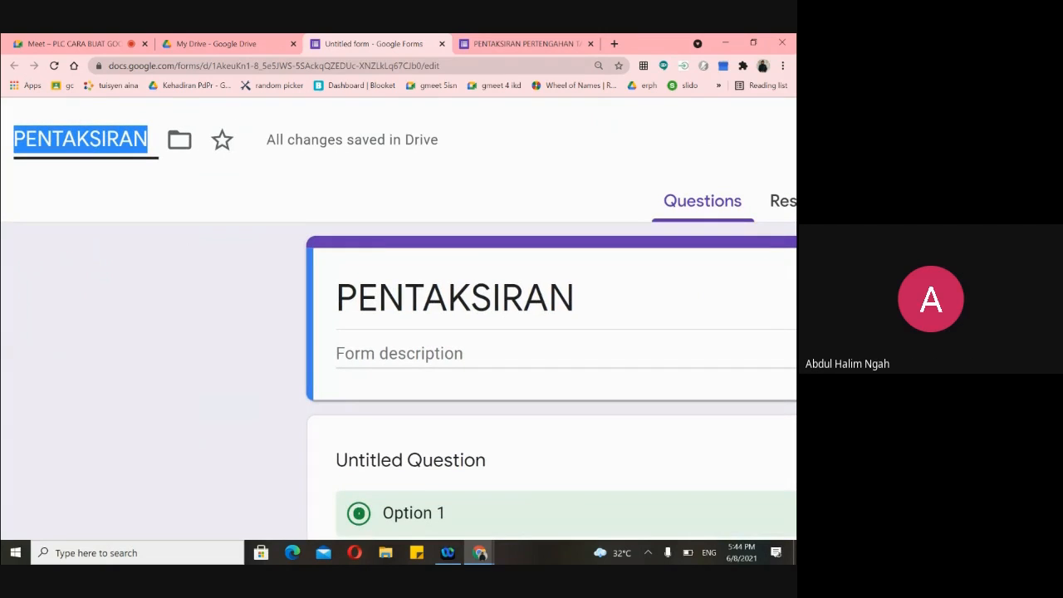
pyautogui.scroll(-5, 66, 201)
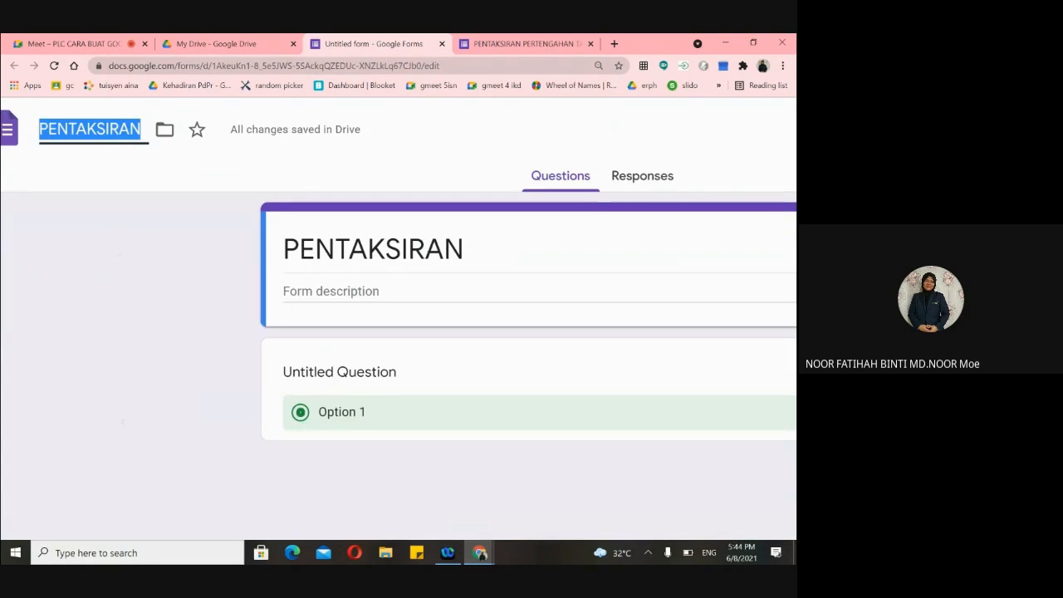
pyautogui.click(96, 225)
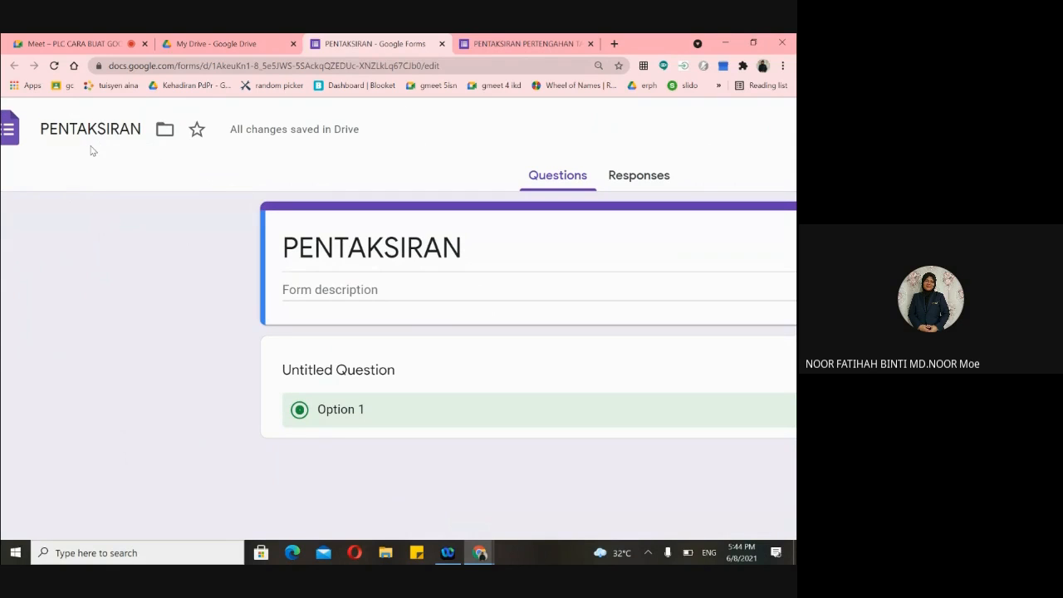
pyautogui.scroll(-3, 105, 209)
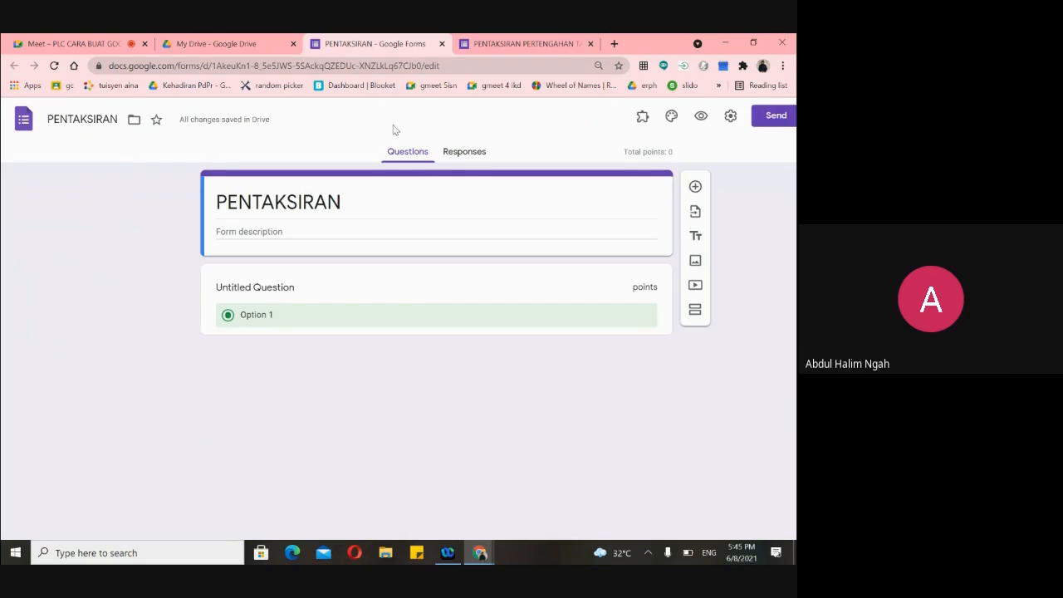
# - Return to the PENTAKSIRAN PERTENGAHAN TAHUN TING 4 MATEMATIK form, check its title and file name, and enter the description field
pyautogui.click(521, 47)
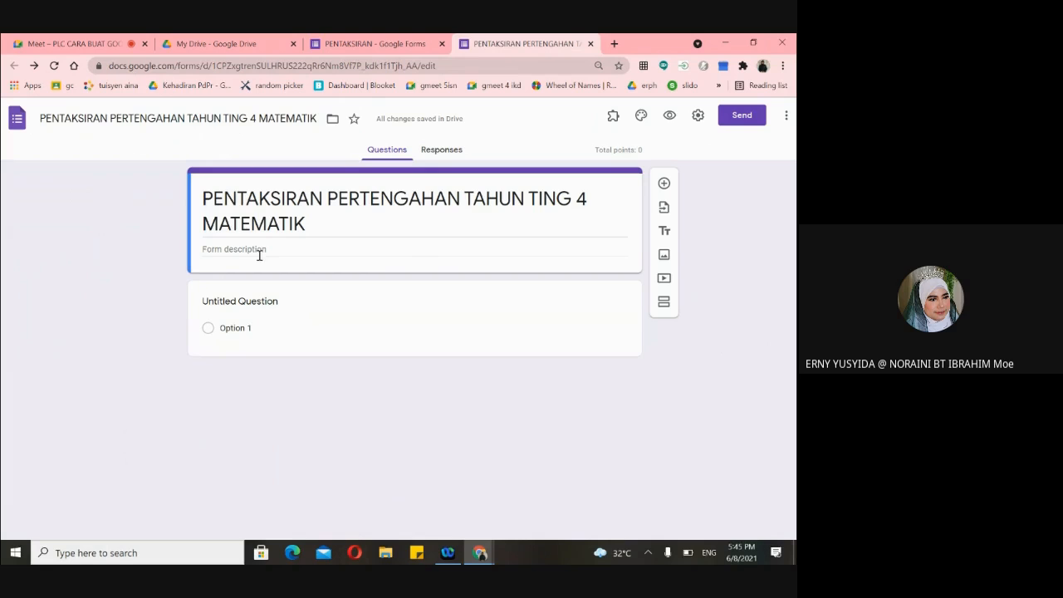
pyautogui.tripleClick(202, 198)
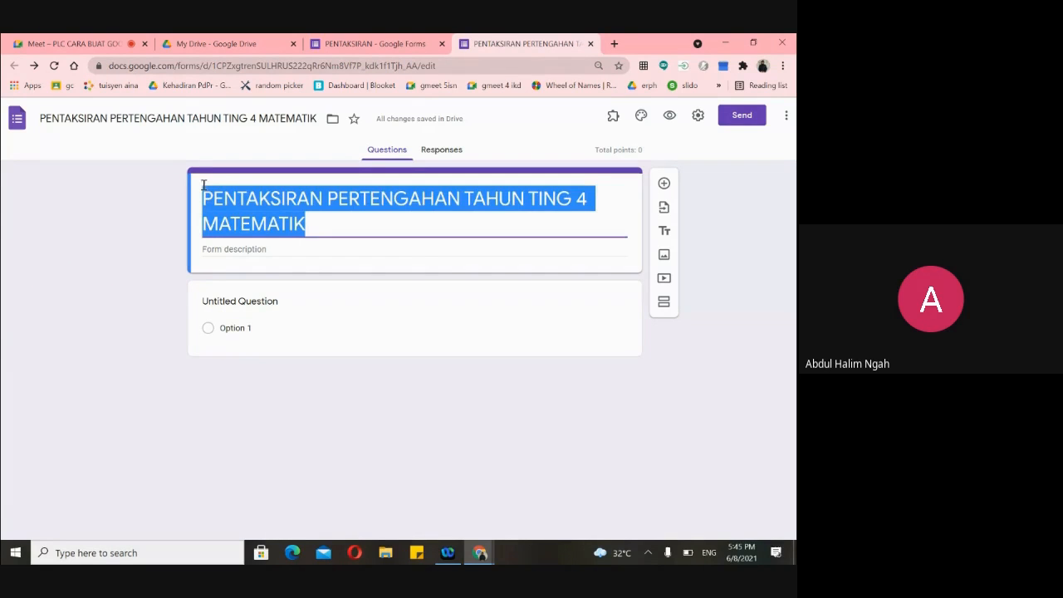
pyautogui.click(41, 119)
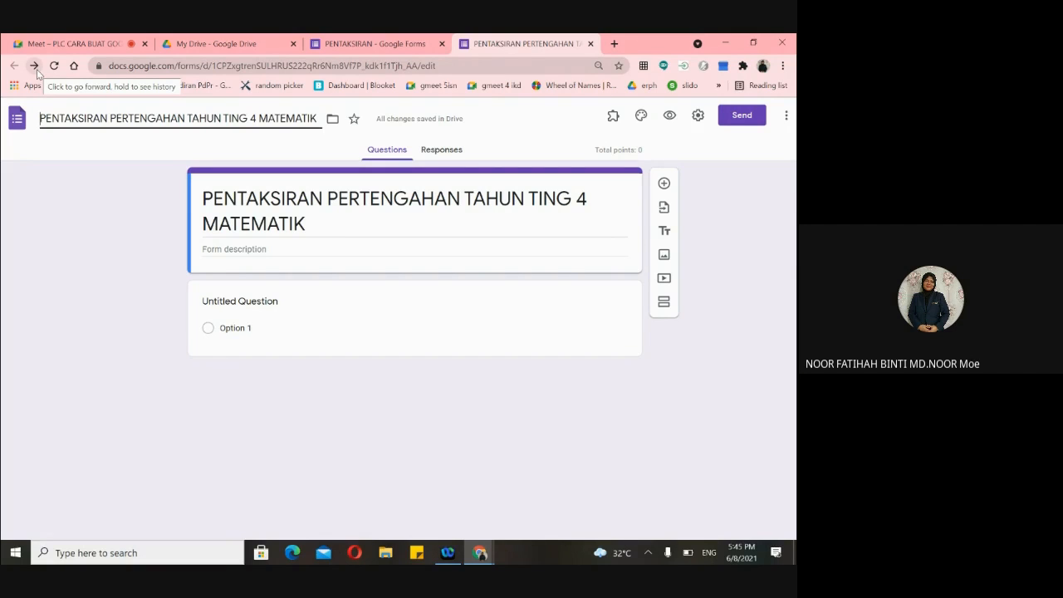
pyautogui.click(210, 249)
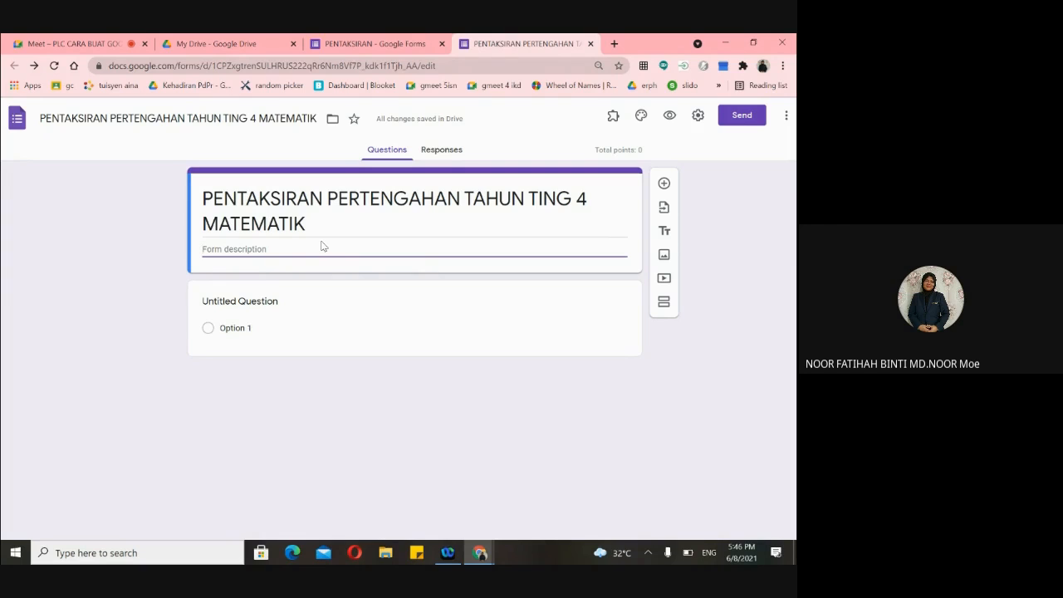
# - Type the description 'Sila Jawab Semua Soalan dalam masa 1 jam 30 minit'
pyautogui.write('s')
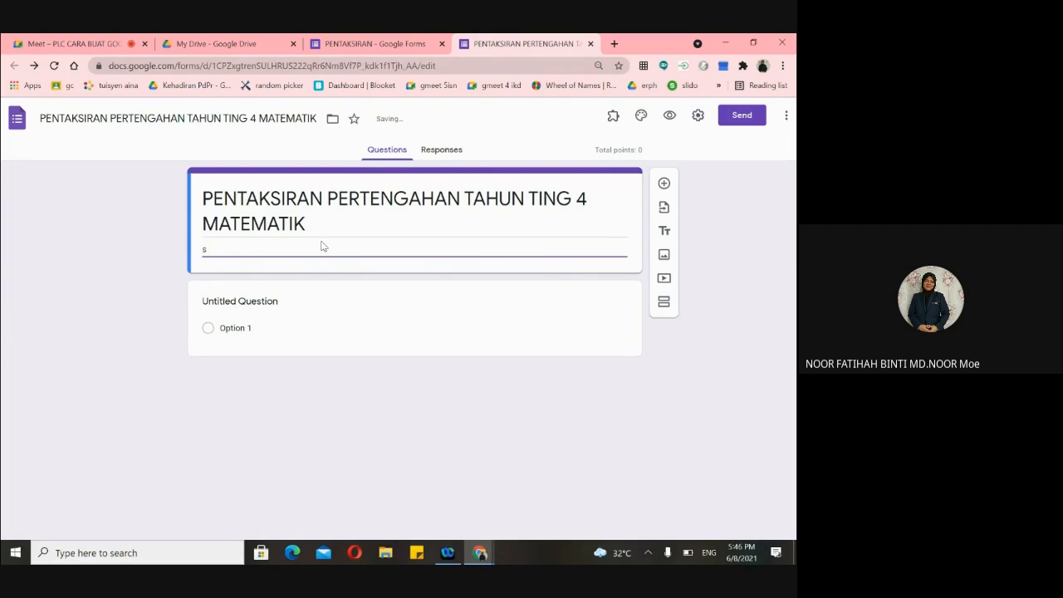
pyautogui.press('BackSpace')
pyautogui.write('Sila ')
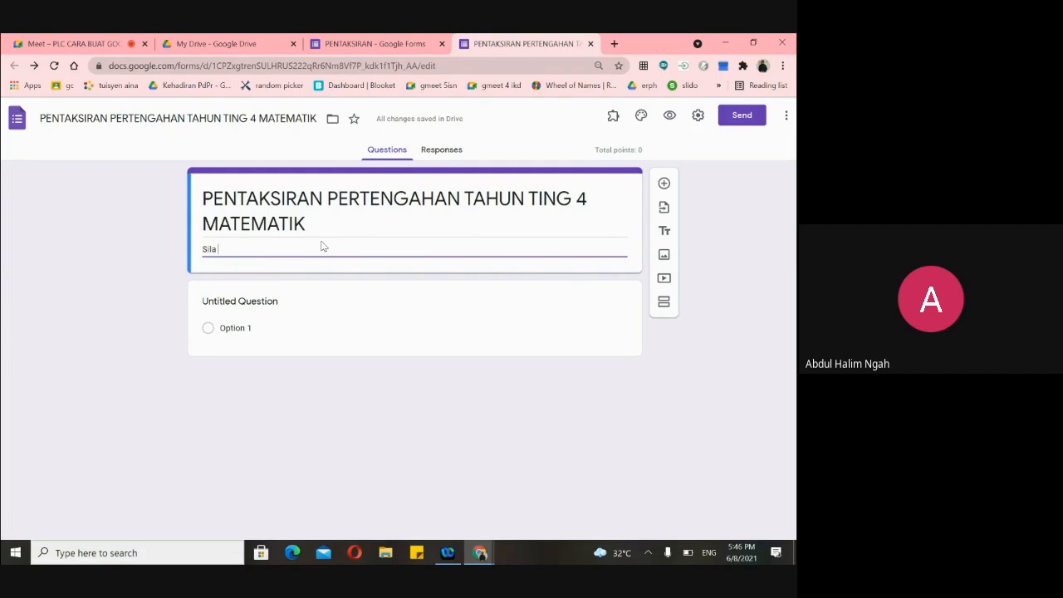
pyautogui.write('Jawab ')
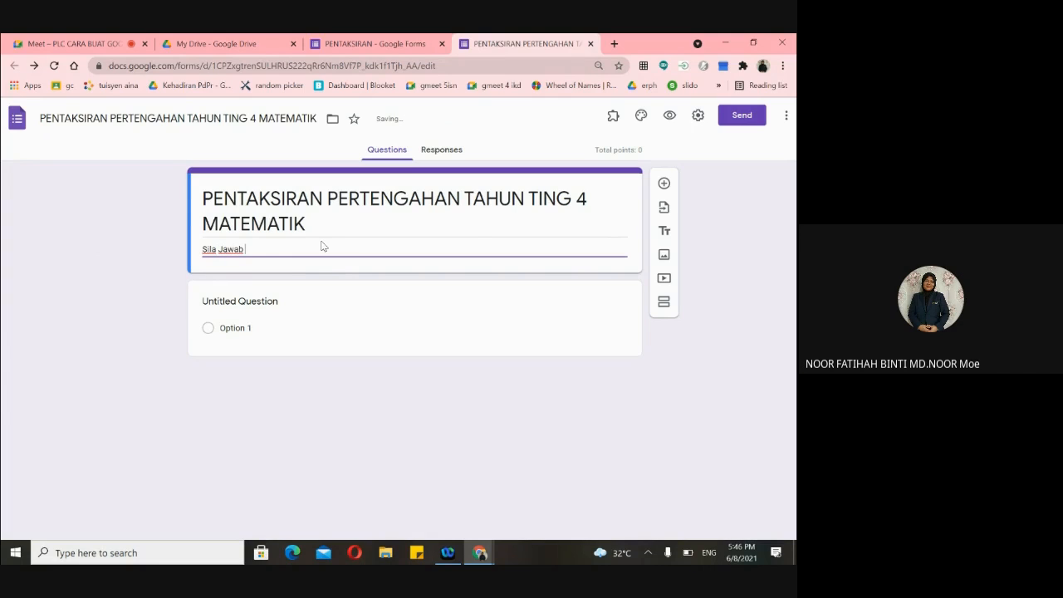
pyautogui.write('Semua Soalan')
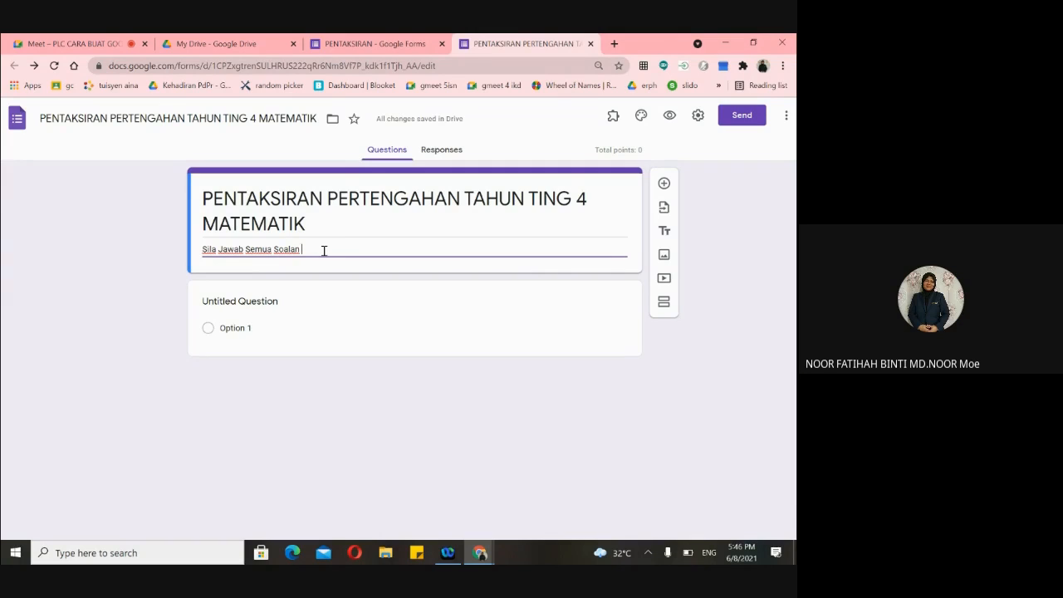
pyautogui.write('dalam masa 1 jam 30')
pyautogui.write('minit')
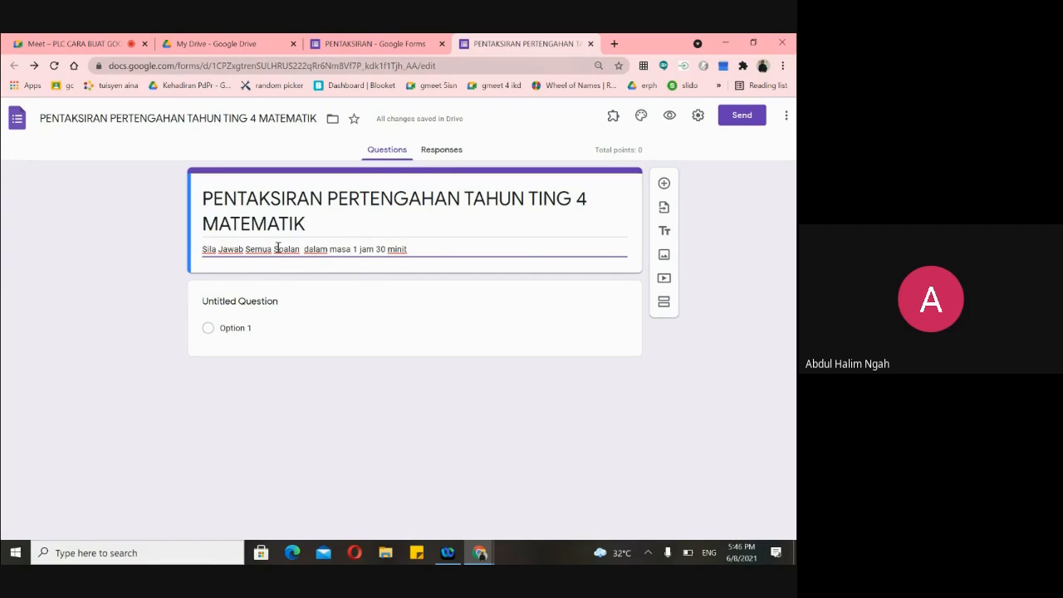
# - Lowercase Soalan, Semua and Jawab so it reads 'Sila jawab semua soalan'
pyautogui.write('o')
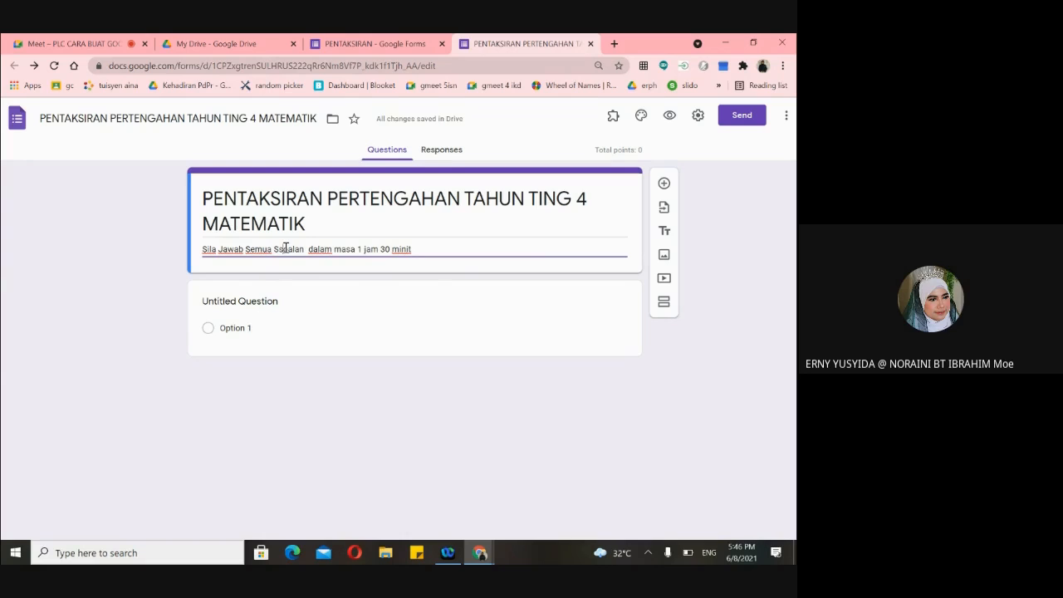
pyautogui.press('BackSpace')
pyautogui.press('BackSpace')
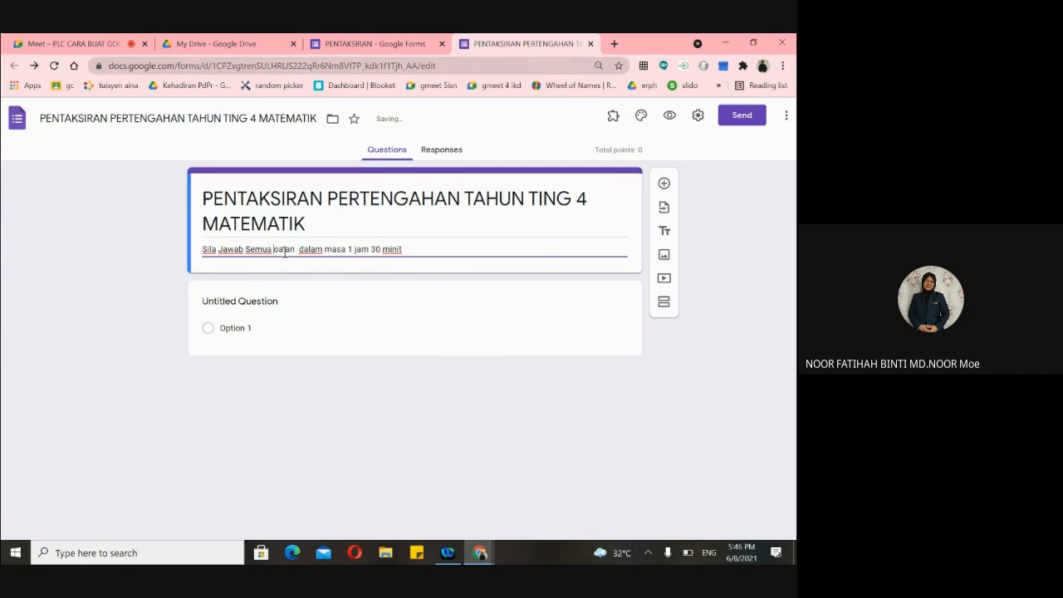
pyautogui.write('s')
pyautogui.click(246, 249)
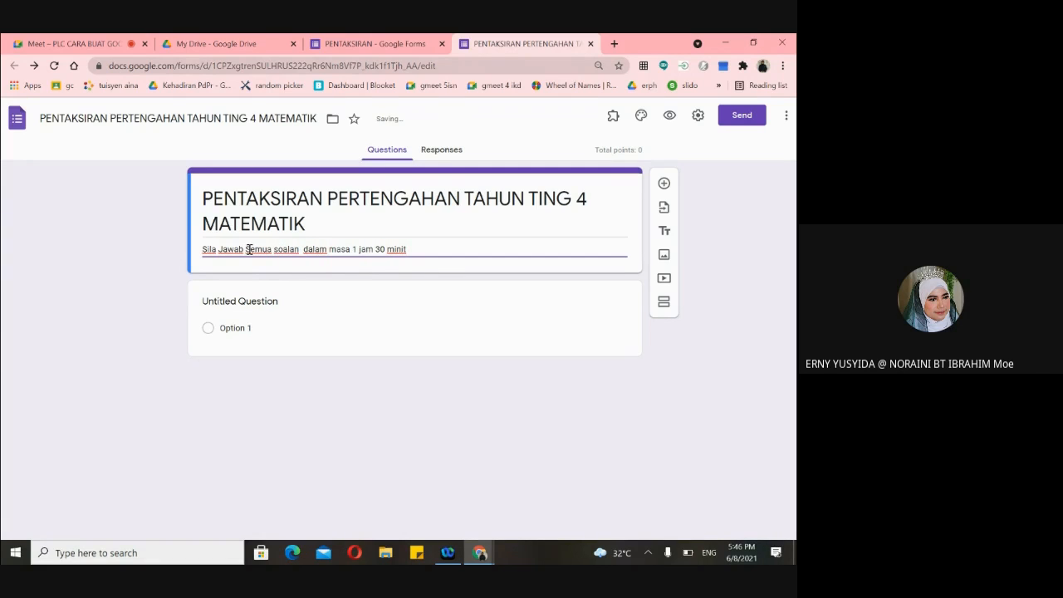
pyautogui.press('Delete')
pyautogui.write('s')
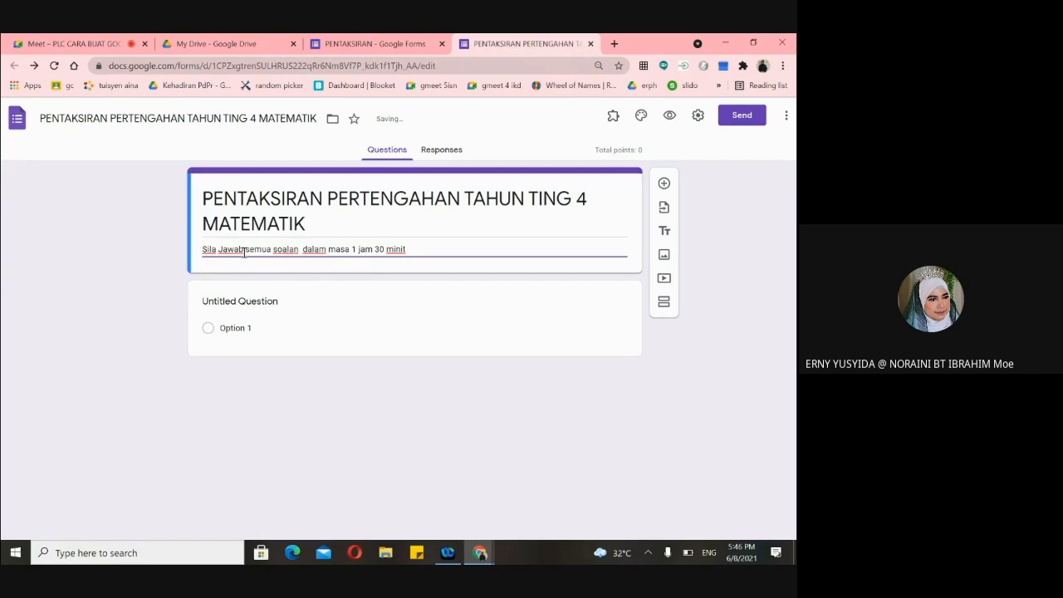
pyautogui.click(221, 249)
pyautogui.press('Delete')
pyautogui.write('j')
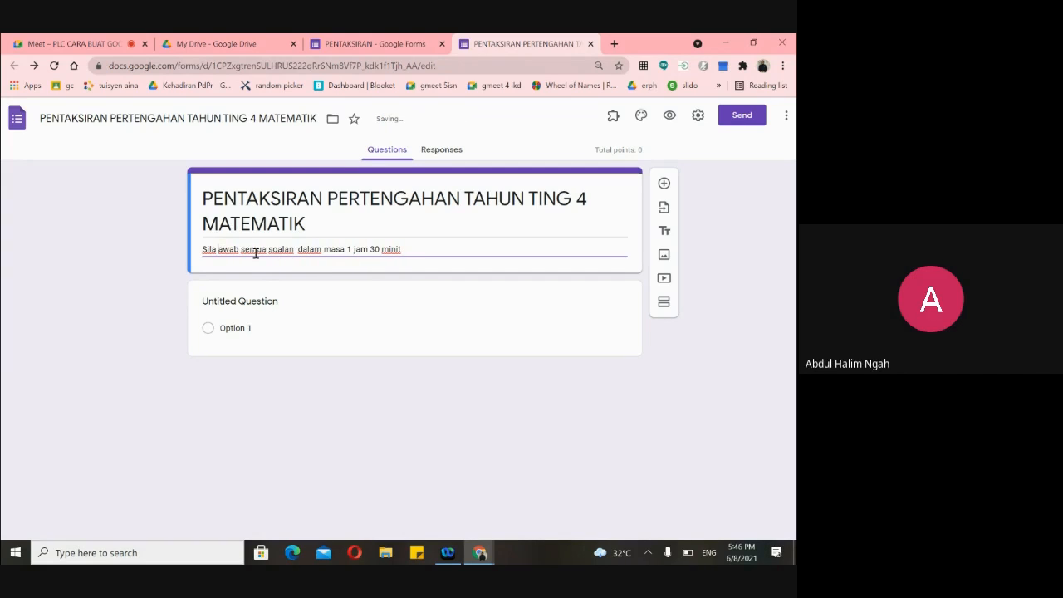
pyautogui.click(449, 251)
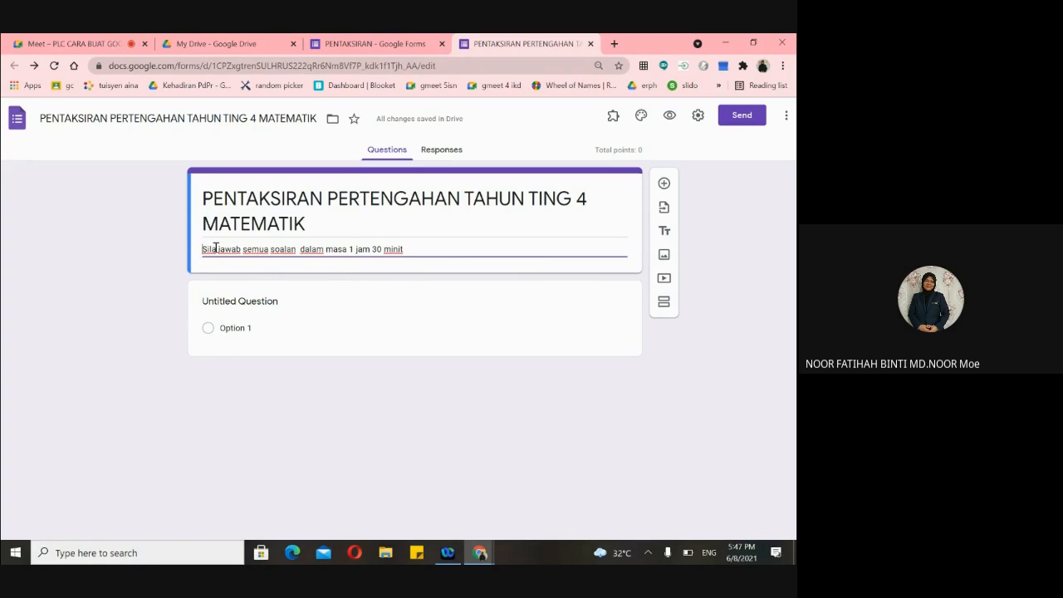
# - Add '1.' numbering before Sila, try a second line '2', then backspace it out
pyautogui.write('1.')
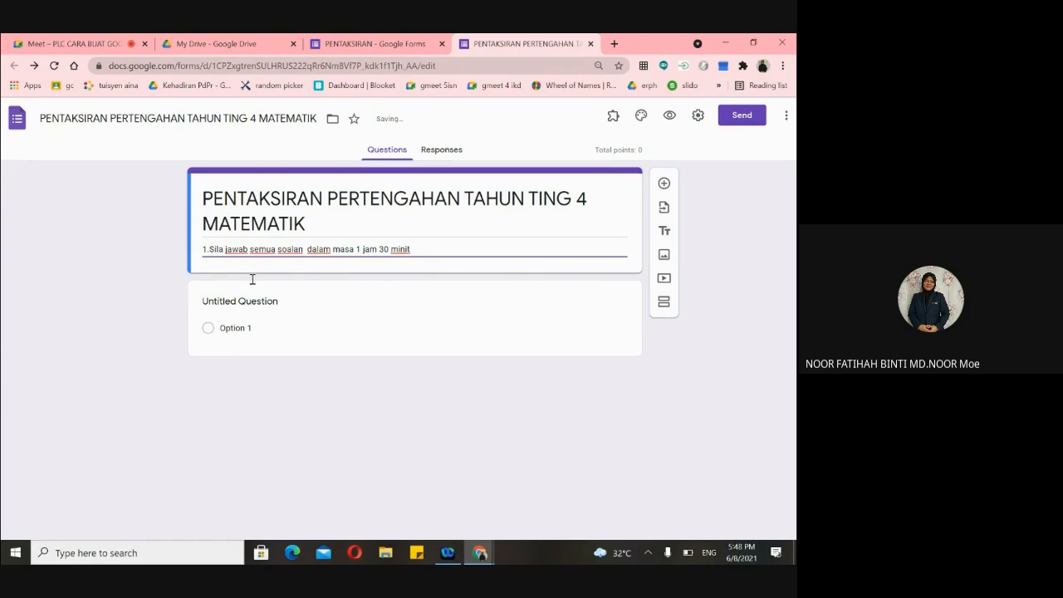
pyautogui.click(423, 247)
pyautogui.press('Return')
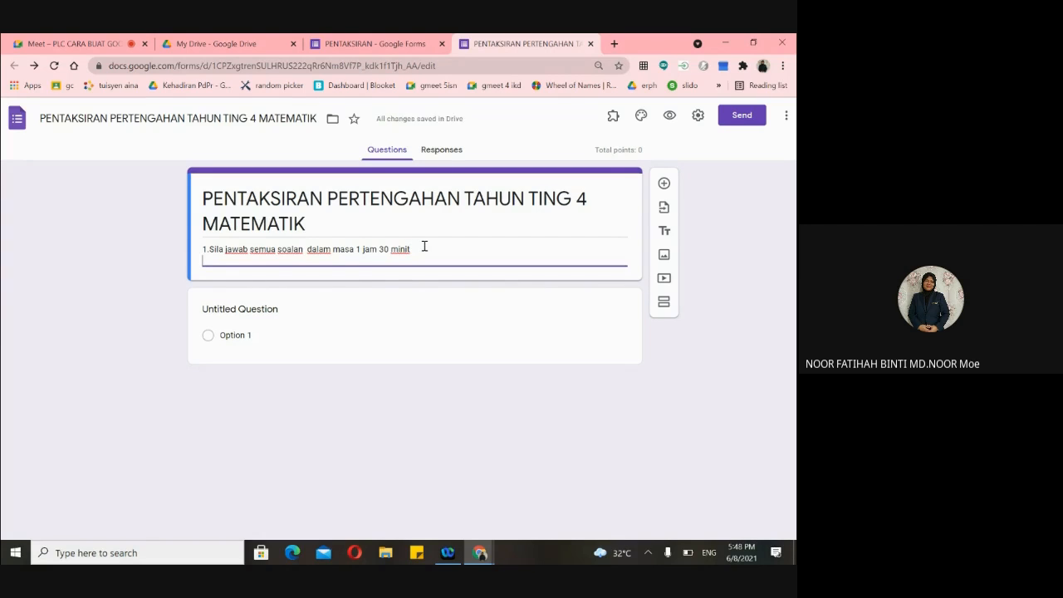
pyautogui.write('2')
pyautogui.press('BackSpace')
pyautogui.press('BackSpace')
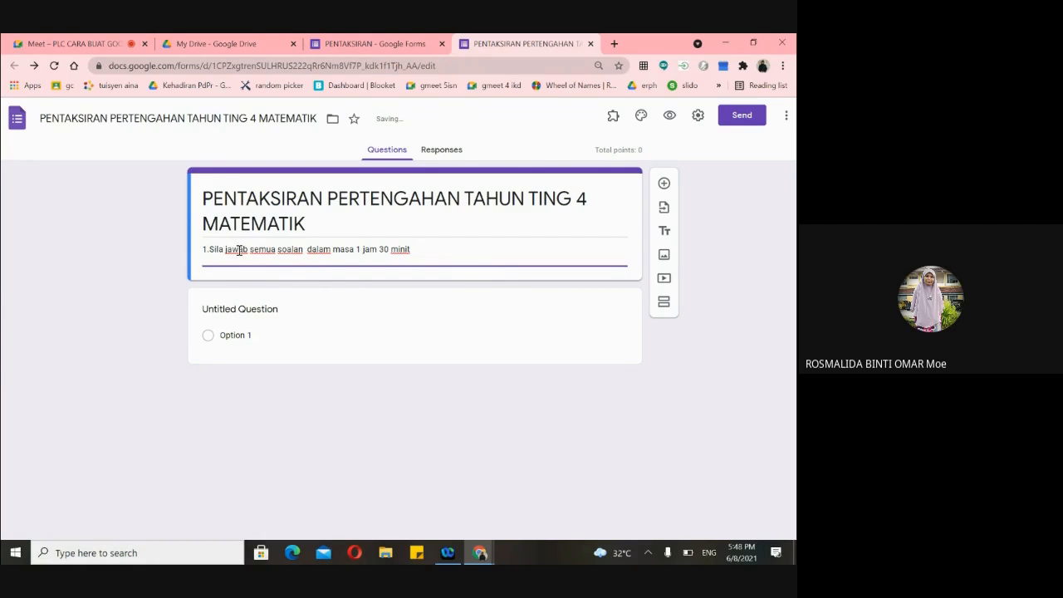
pyautogui.press('BackSpace')
pyautogui.press('BackSpace')
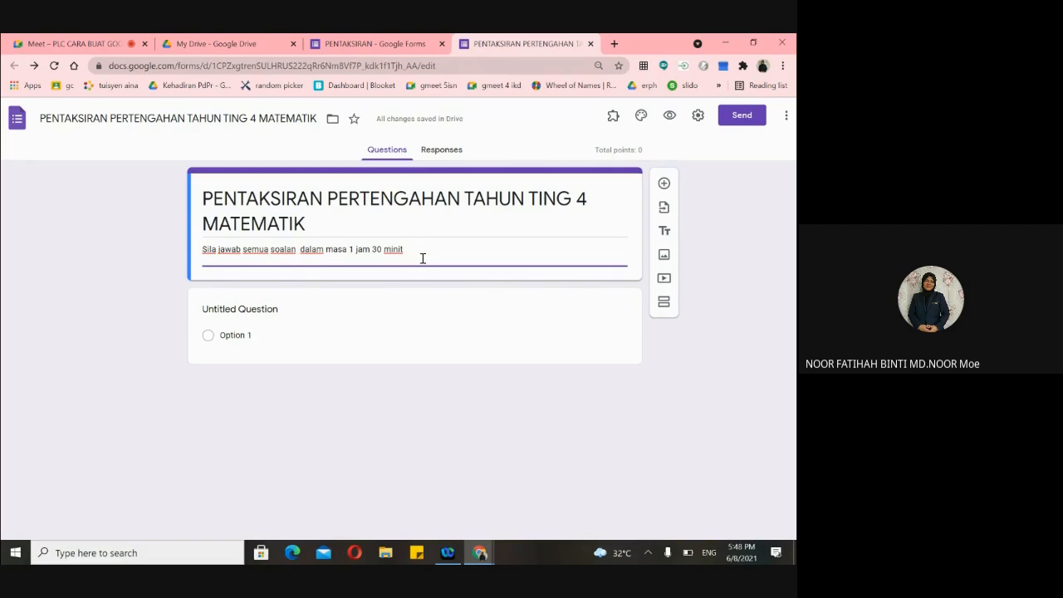
pyautogui.click(384, 325)
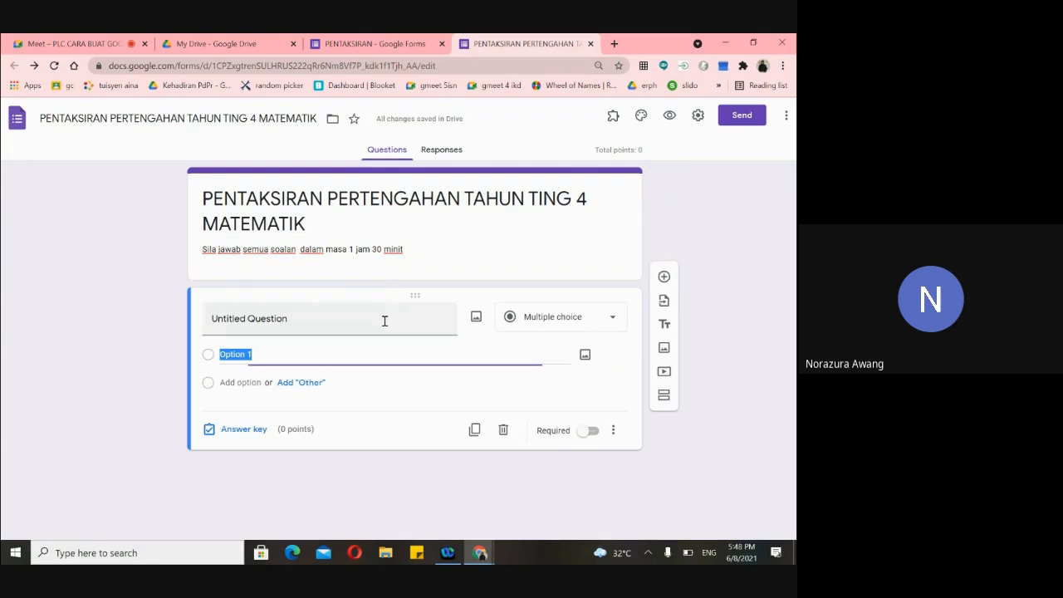
pyautogui.click(395, 271)
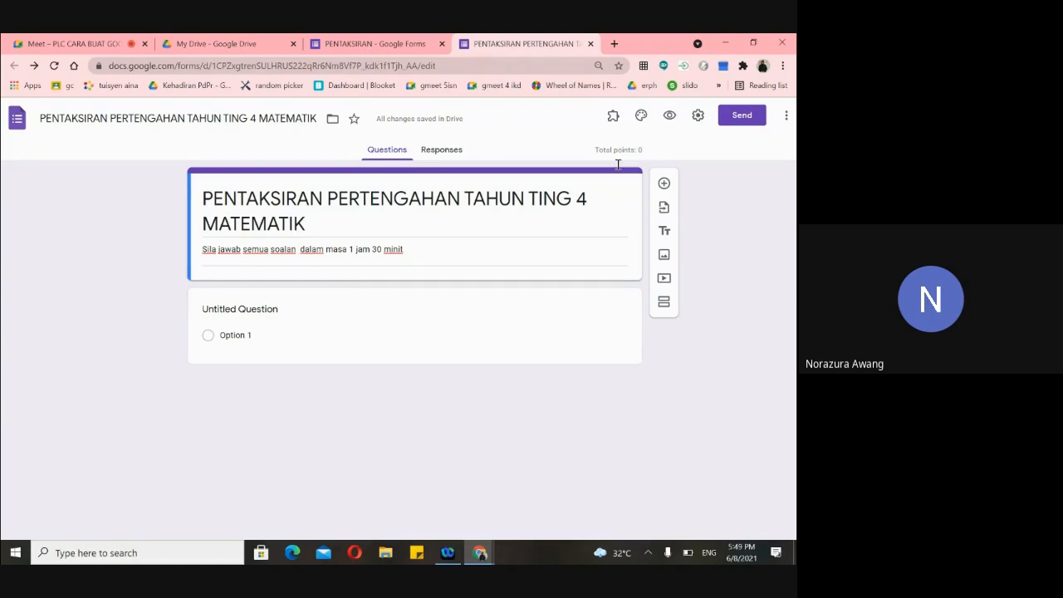
# - Minimise and restore the browser, then expand and collapse the untitled question card
pyautogui.click(725, 42)
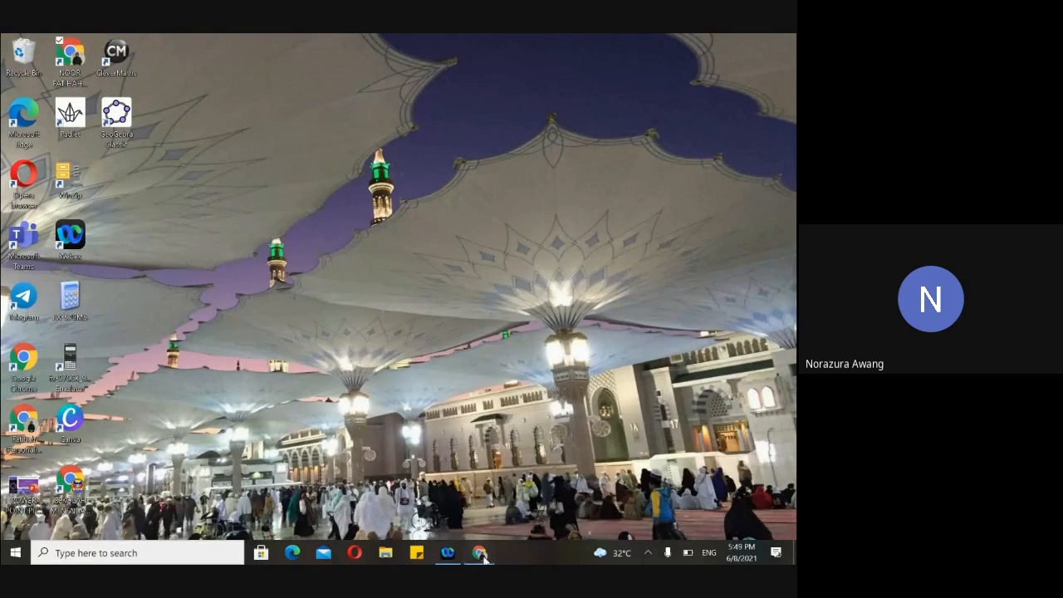
pyautogui.moveTo(481, 554)
pyautogui.click(411, 498)
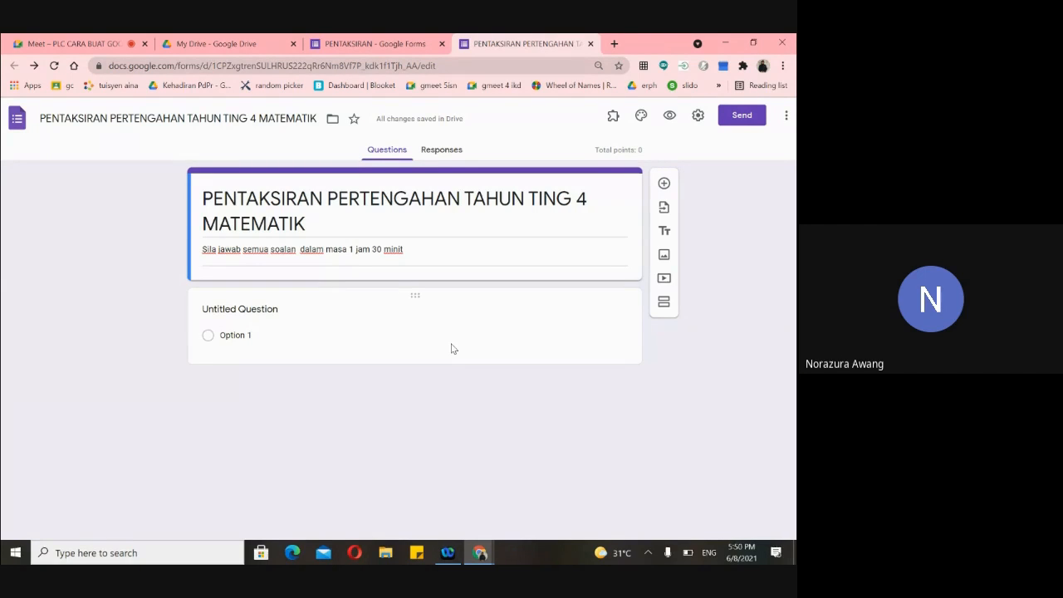
pyautogui.hotkey('alt', 'Tab')
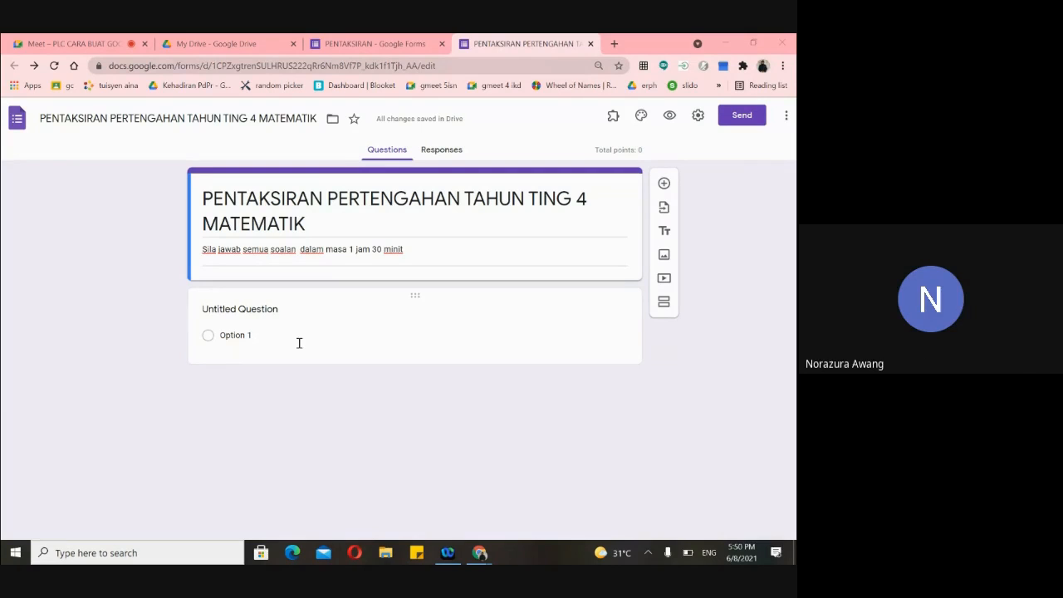
pyautogui.click(279, 315)
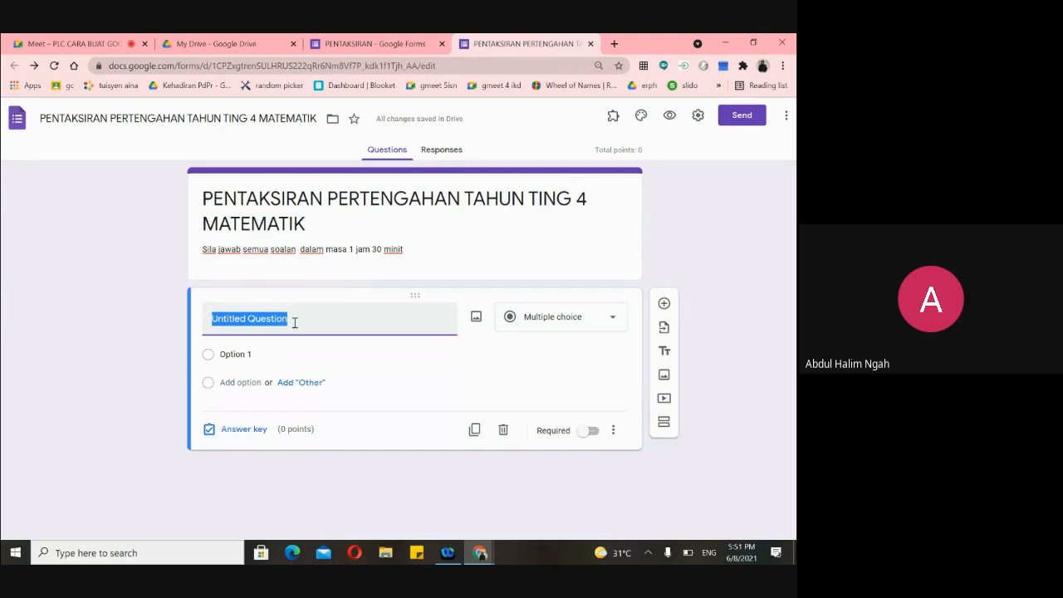
pyautogui.click(263, 251)
# - Prefix the PENTAKSIRAN form's title with 'TAJUK:' to read 'TAJUK:PENTAKSIRAN'
pyautogui.click(326, 43)
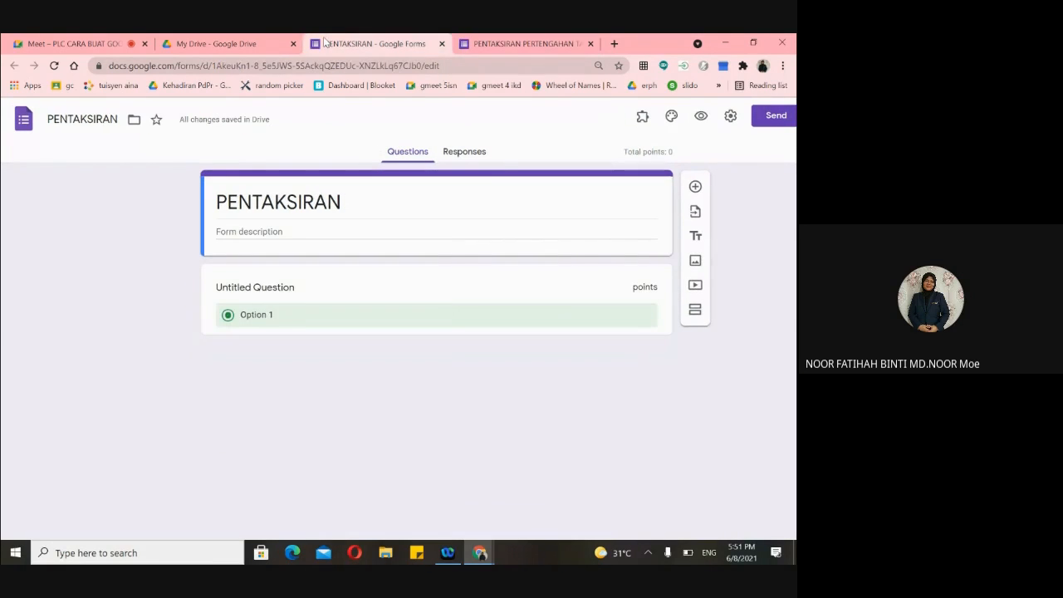
pyautogui.click(233, 233)
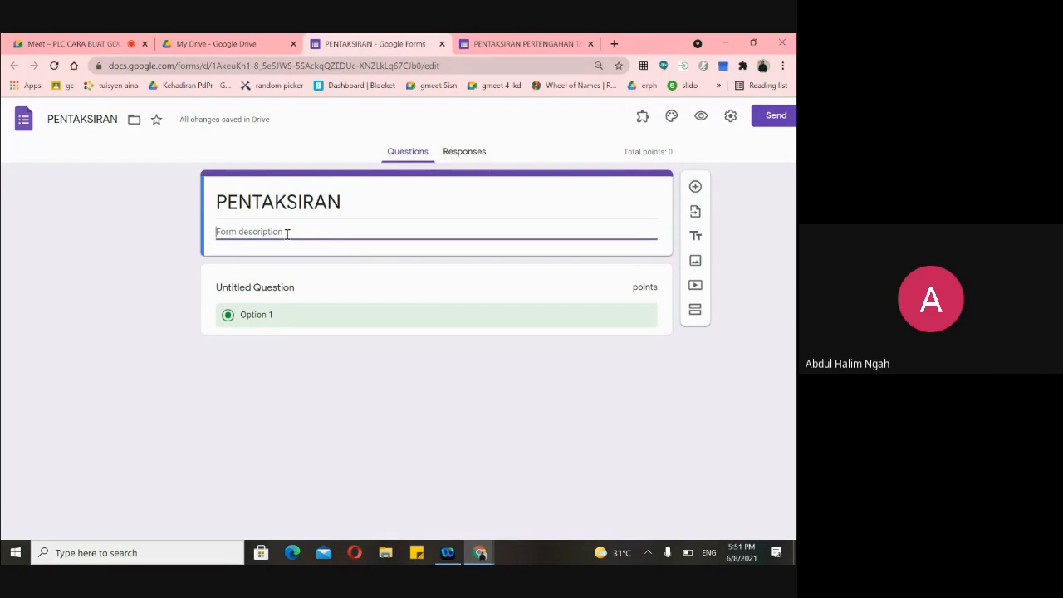
pyautogui.doubleClick(221, 201)
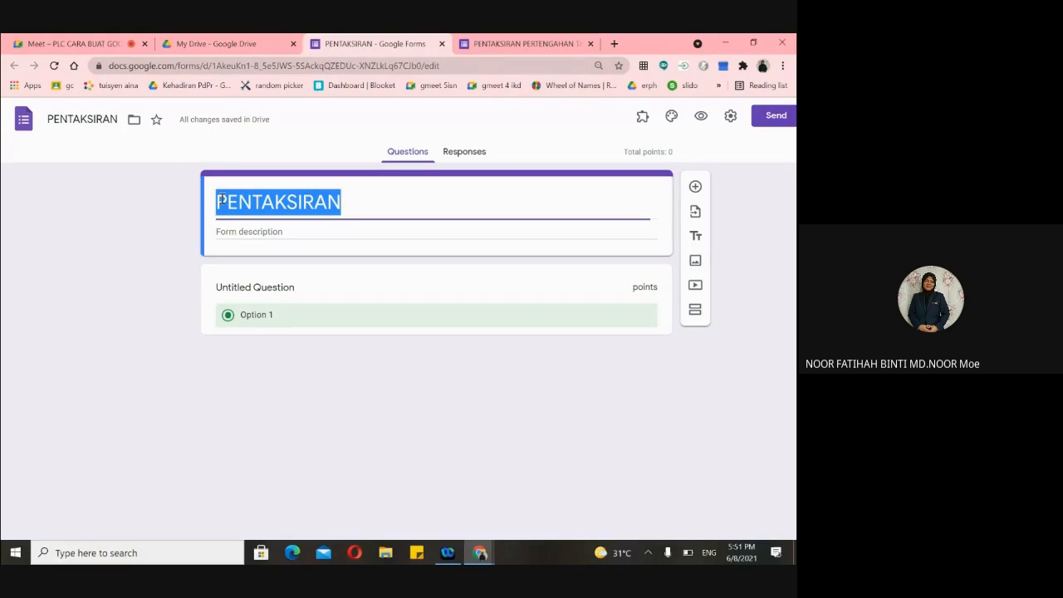
pyautogui.click(220, 201)
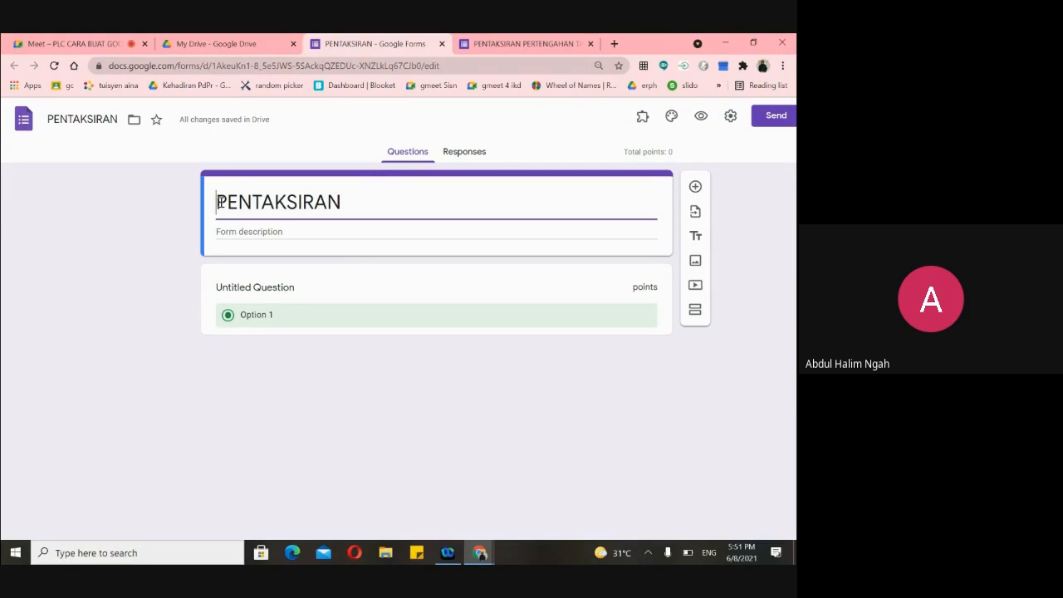
pyautogui.write('TAJUK:')
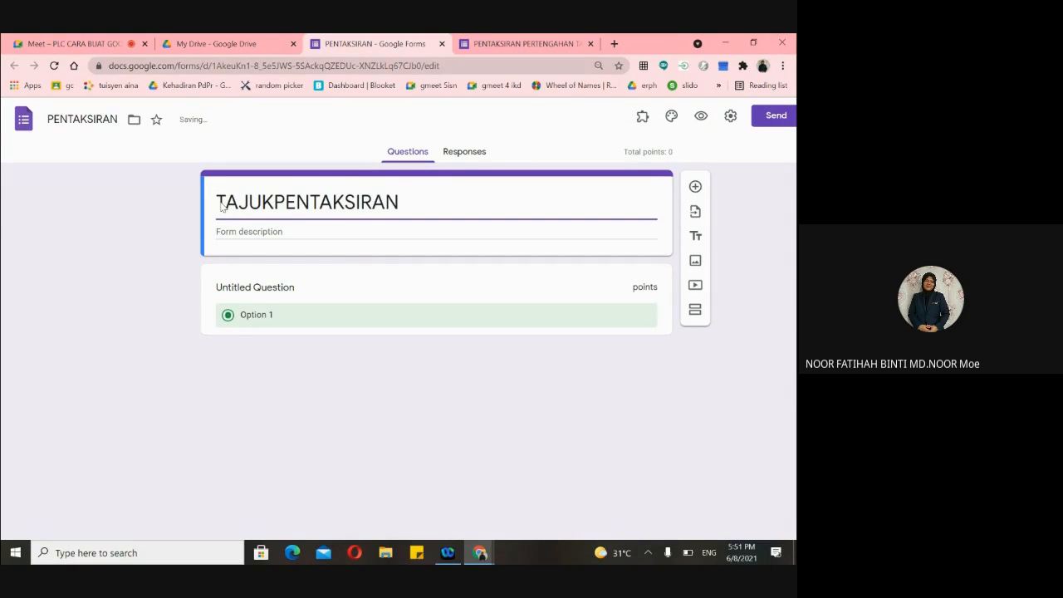
# - Enter 'ARAHAN' as its description and go back to the Matematik form
pyautogui.click(239, 230)
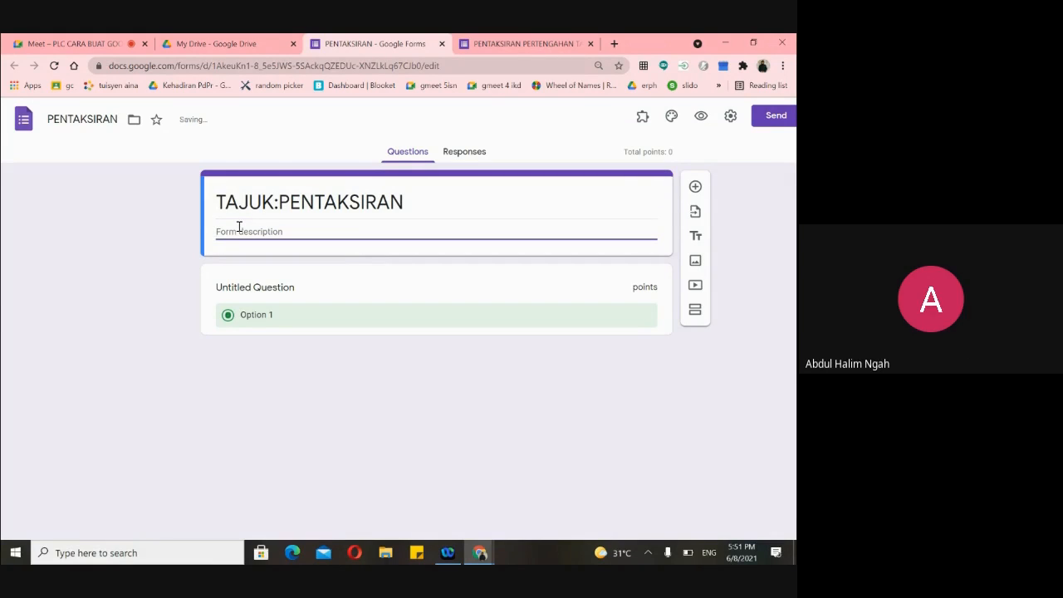
pyautogui.write('ARAHAN')
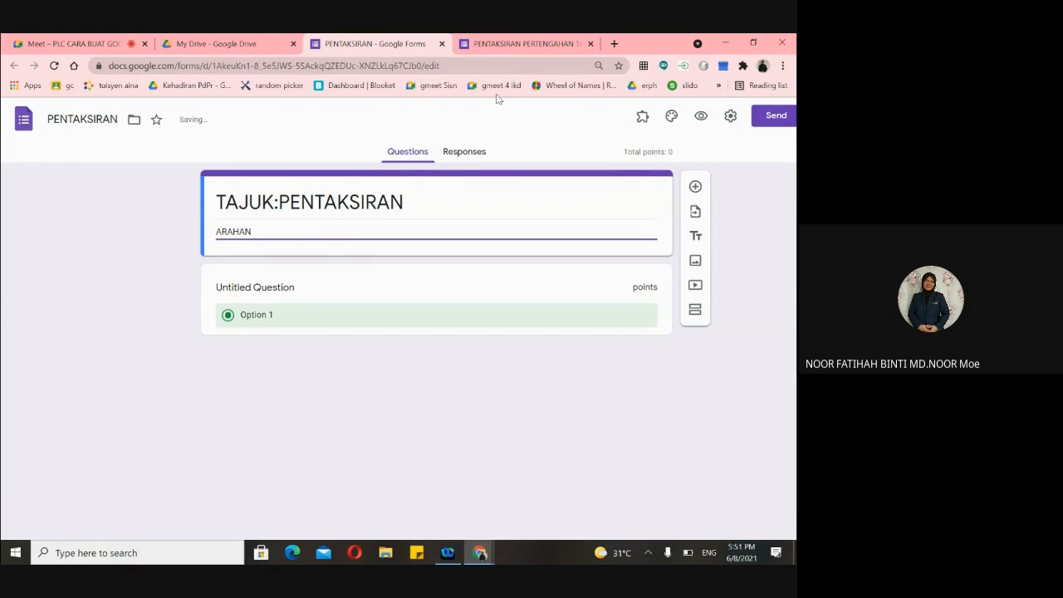
pyautogui.click(496, 46)
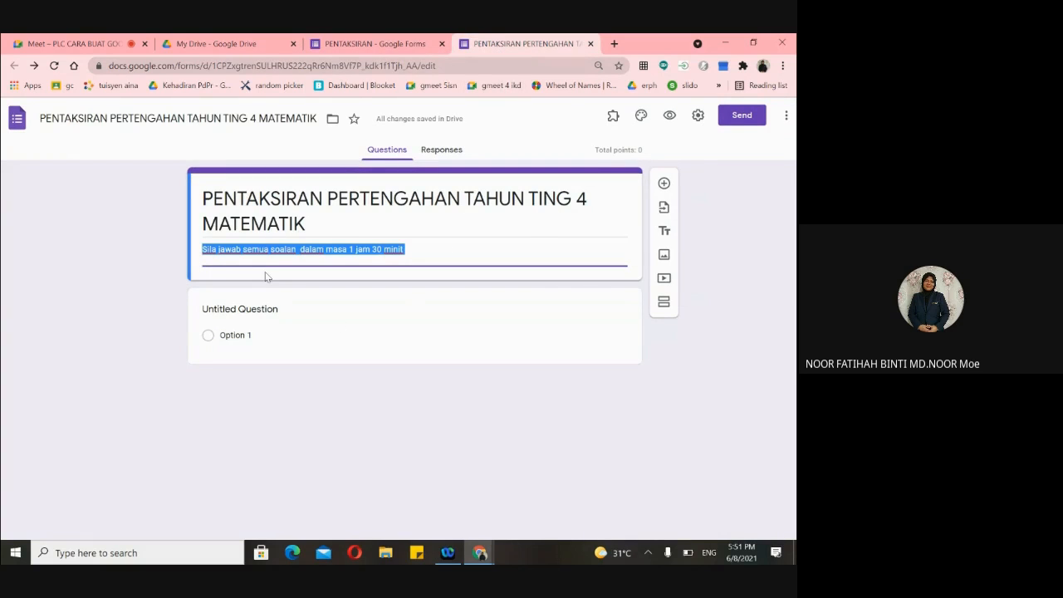
# - Replace the first question's default title with 'NAMA (HURUF BESAR)', fixing a typo
pyautogui.click(251, 309)
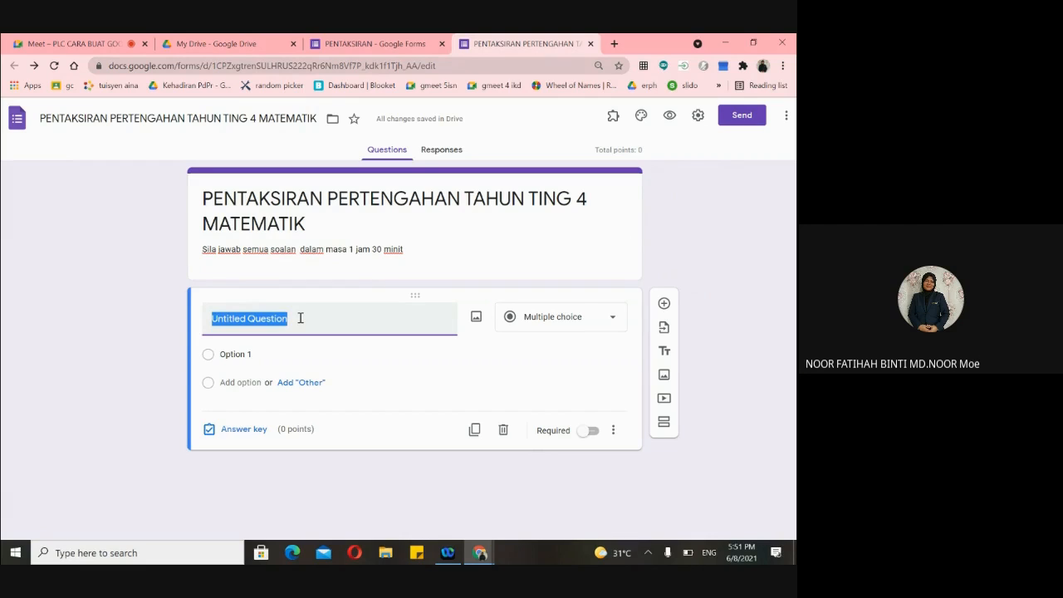
pyautogui.press('BackSpace')
pyautogui.write('NAMA')
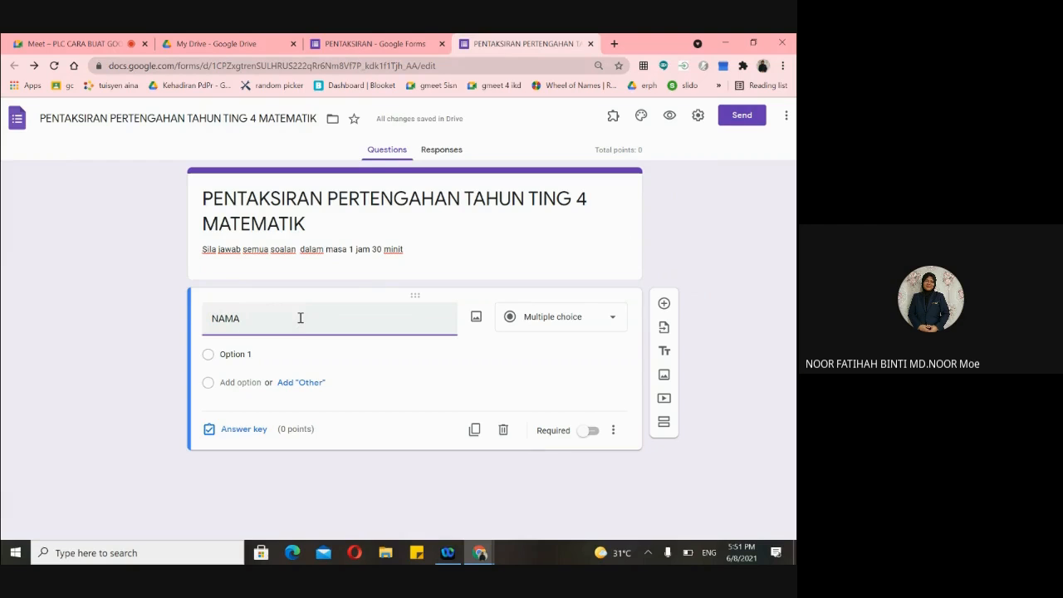
pyautogui.write('(')
pyautogui.write('H')
pyautogui.press('BackSpace')
pyautogui.write('HURUF BESAR)')
# - Change 'NAMA (HURUF BESAR)' to a required Short answer question
pyautogui.click(607, 322)
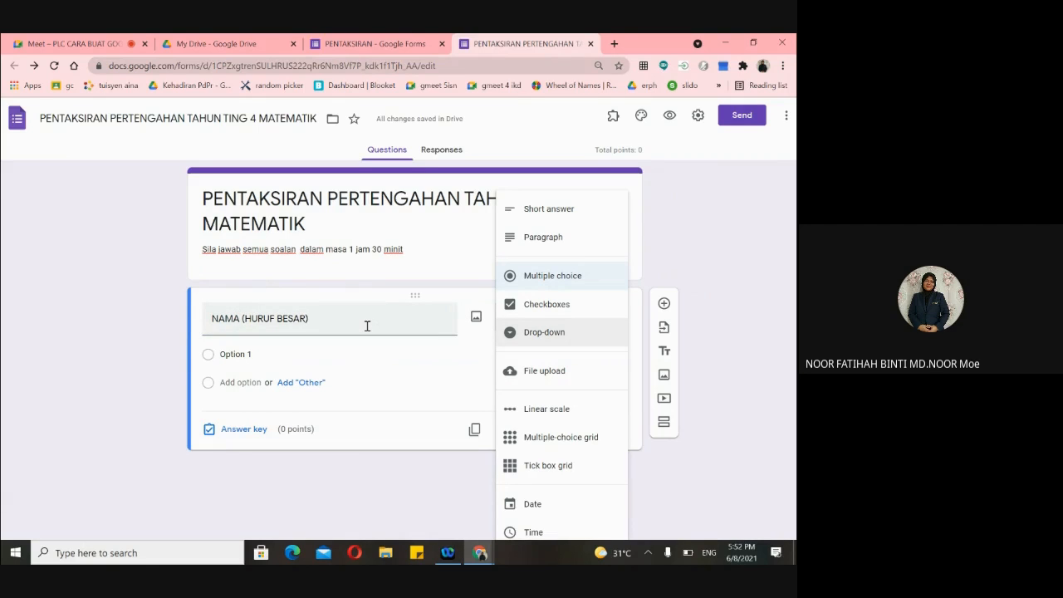
pyautogui.click(535, 212)
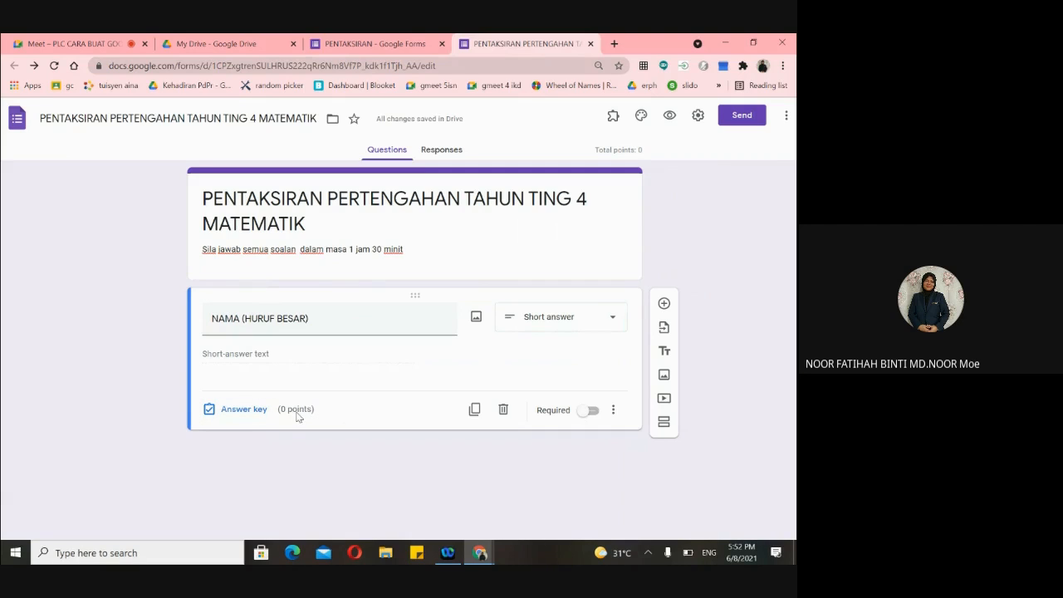
pyautogui.click(595, 412)
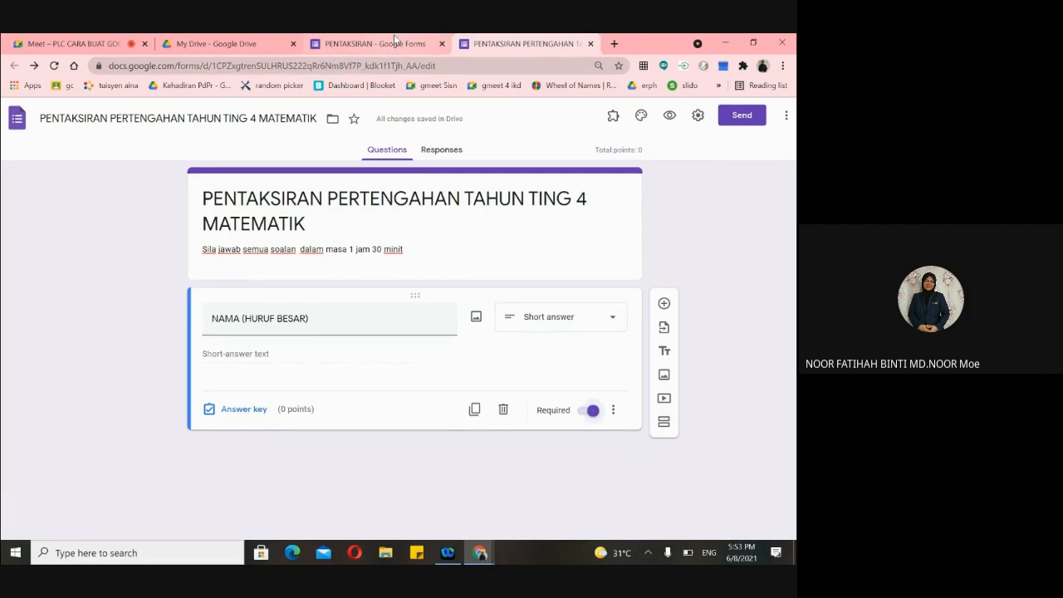
pyautogui.click(374, 43)
# - Close the answer key, title the question 'NAMA PENUH (HURUF BESAR)' and set it to Short answer
pyautogui.click(295, 299)
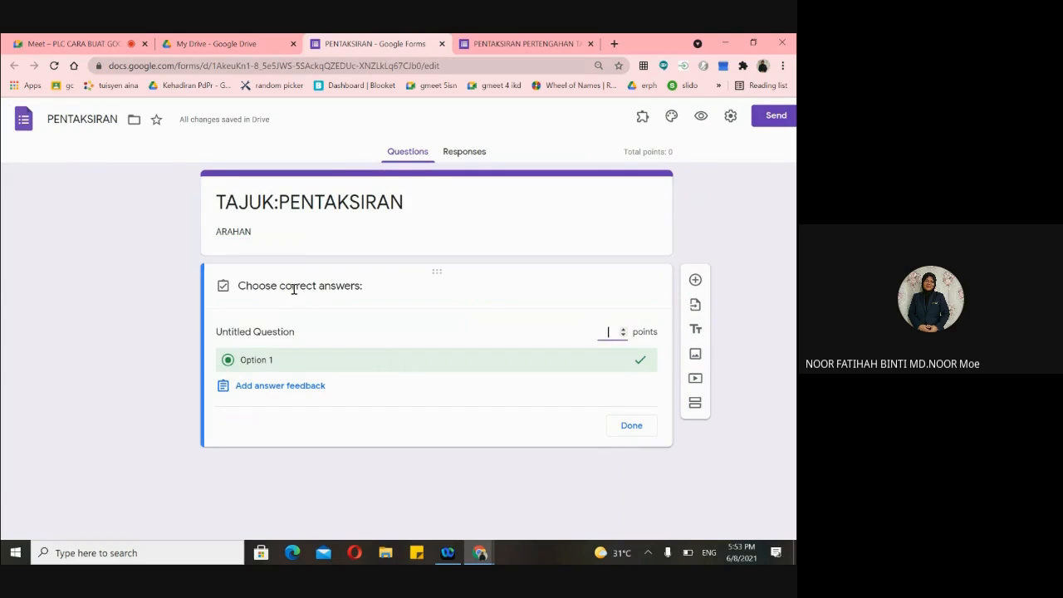
pyautogui.click(289, 330)
pyautogui.click(631, 423)
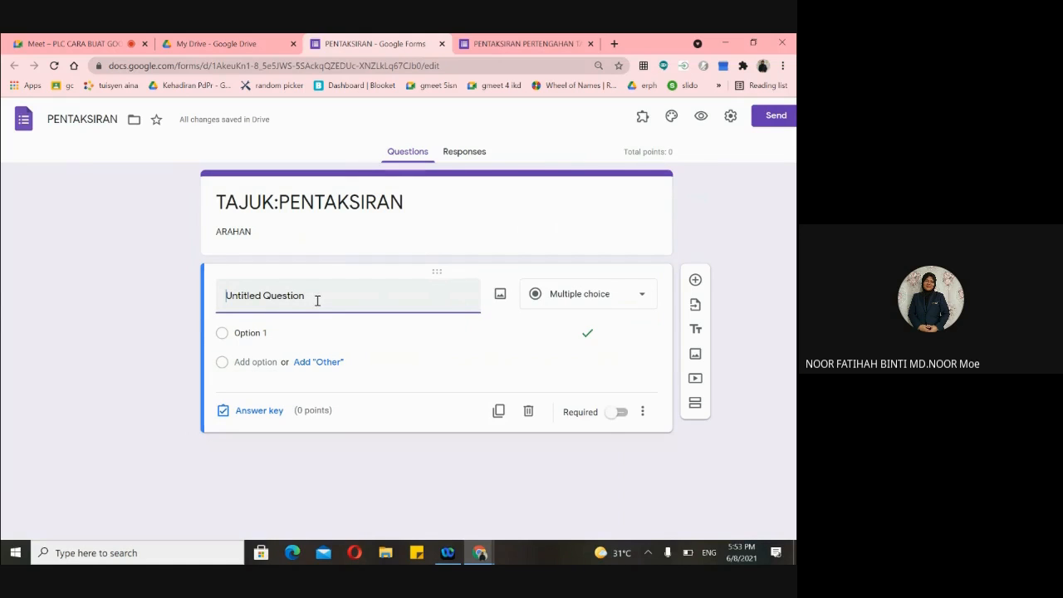
pyautogui.write('NAMA')
pyautogui.press('Delete')
pyautogui.press('Delete')
pyautogui.press('Delete')
pyautogui.press('Delete')
pyautogui.press('Delete')
pyautogui.press('Delete')
pyautogui.press('Delete')
pyautogui.press('Delete')
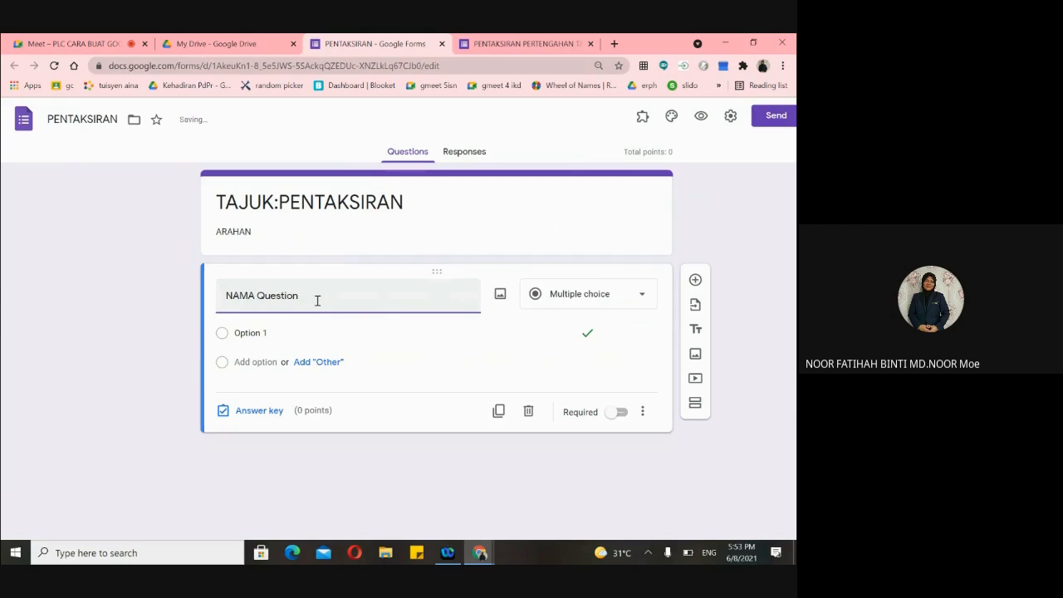
pyautogui.press('Delete')
pyautogui.press('Delete')
pyautogui.press('Delete')
pyautogui.press('Delete')
pyautogui.press('Delete')
pyautogui.press('Delete')
pyautogui.press('Delete')
pyautogui.press('Delete')
pyautogui.press('Delete')
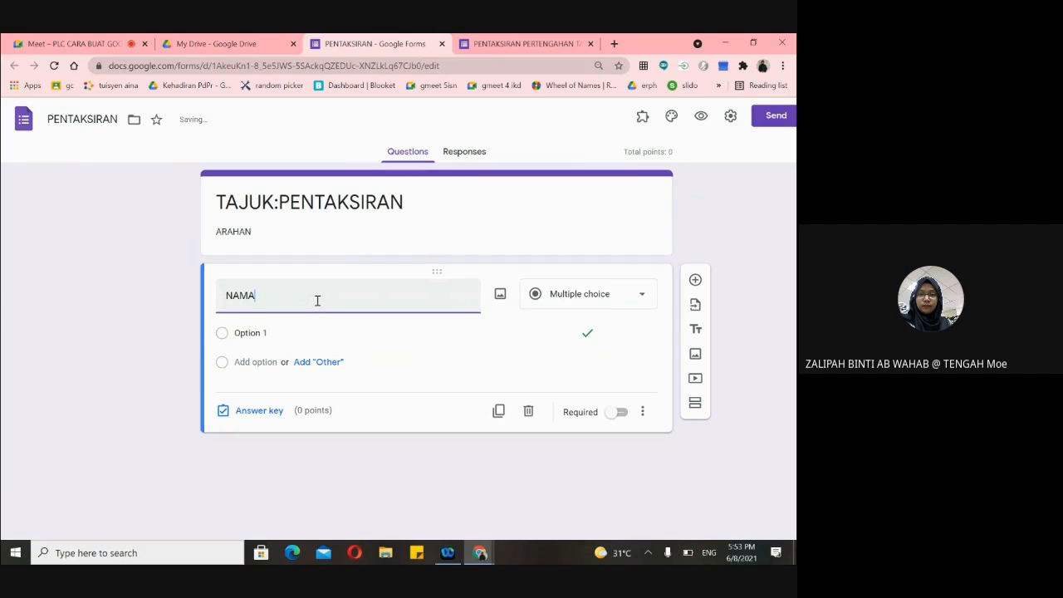
pyautogui.write('(H')
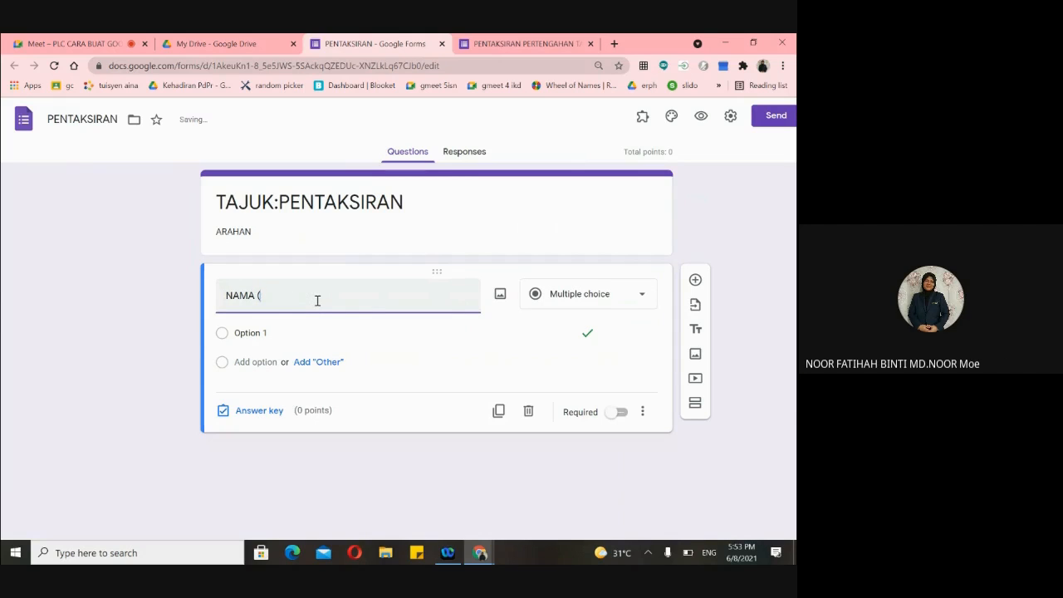
pyautogui.write('F BESAR)')
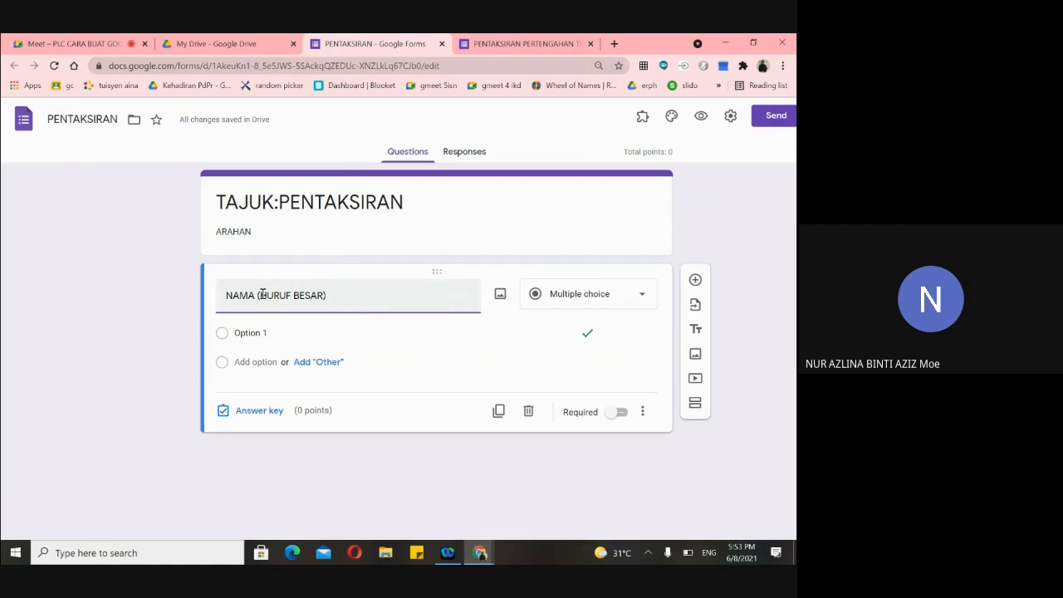
pyautogui.write('PENUH')
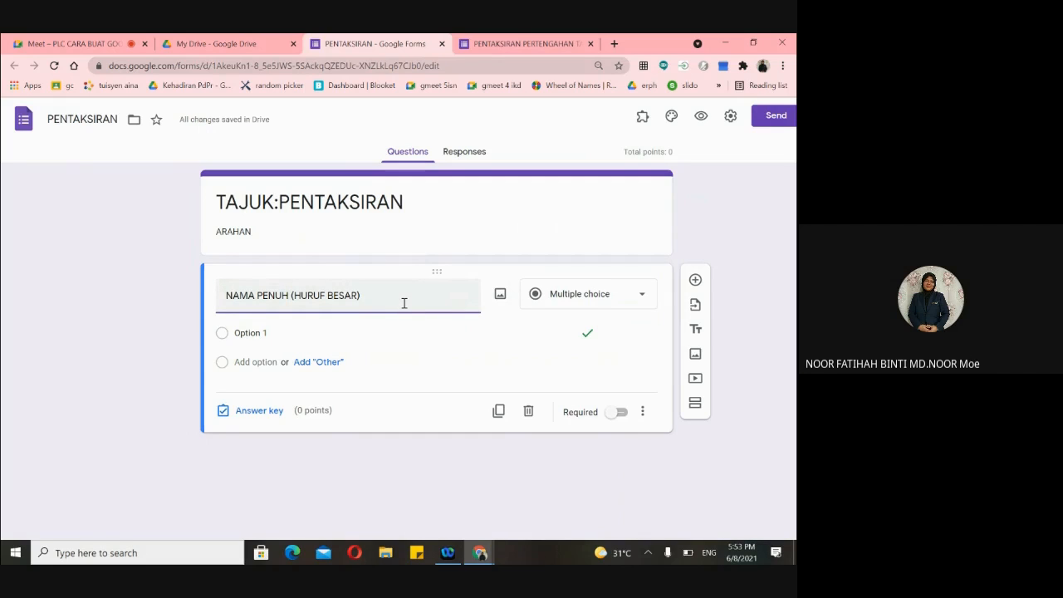
pyautogui.click(644, 299)
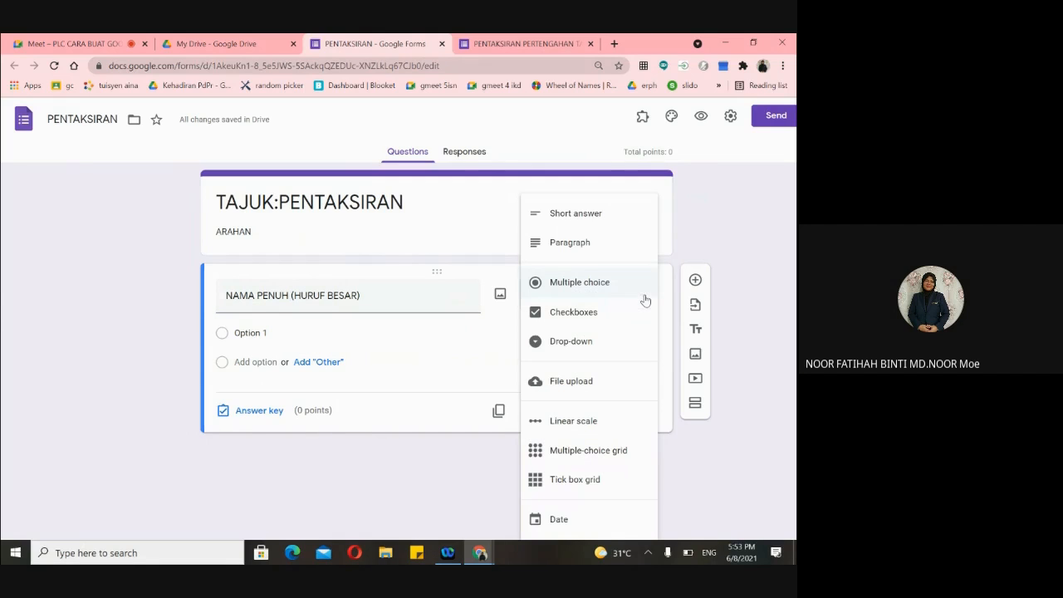
pyautogui.click(609, 216)
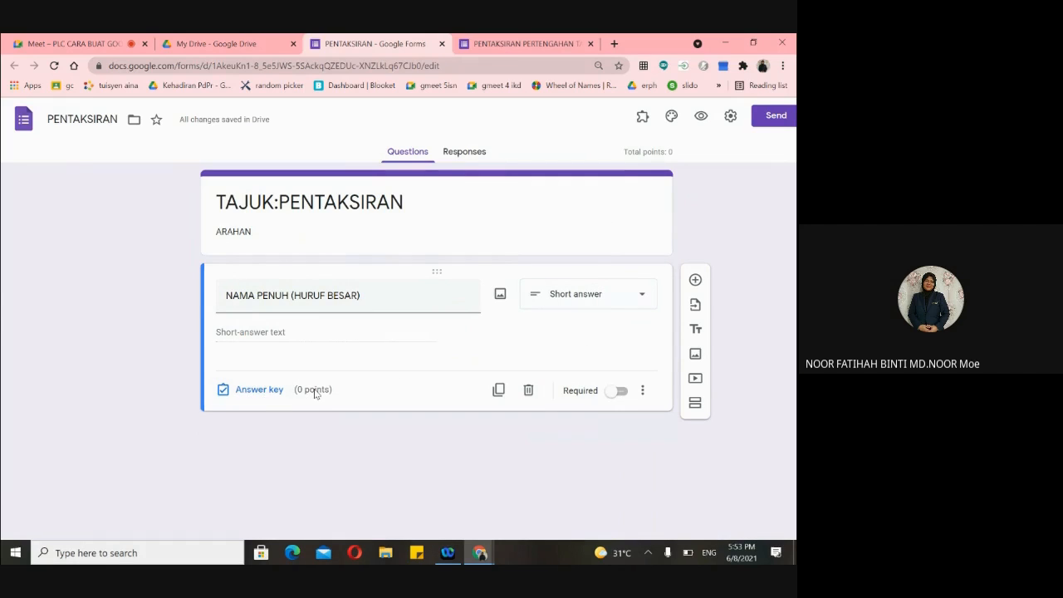
# - Turn Required on for 'NAMA PENUH (HURUF BESAR)', toggling it off and on a few times
pyautogui.click(625, 394)
pyautogui.click(505, 43)
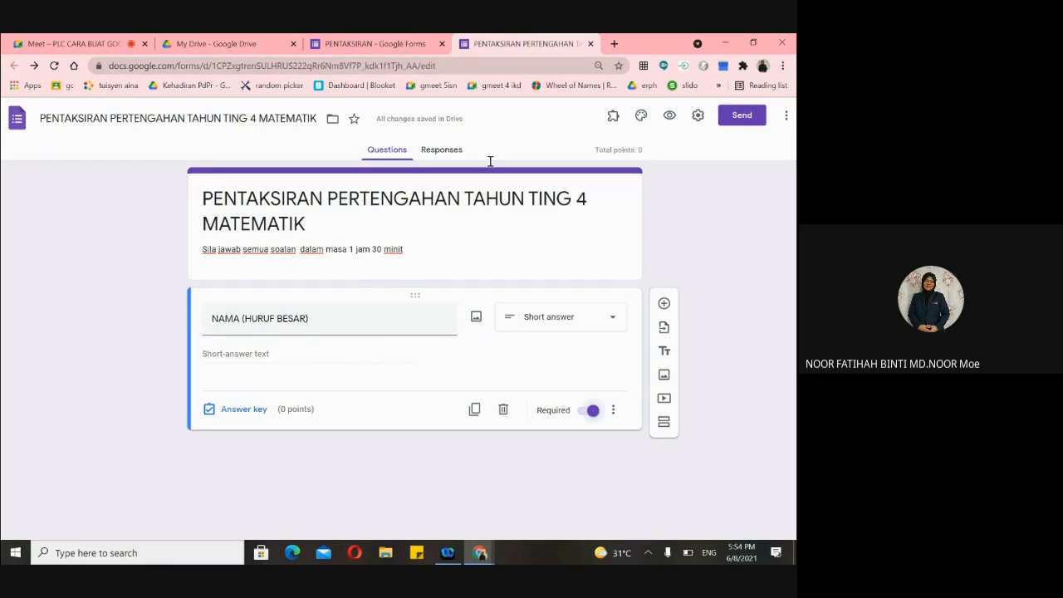
pyautogui.click(410, 50)
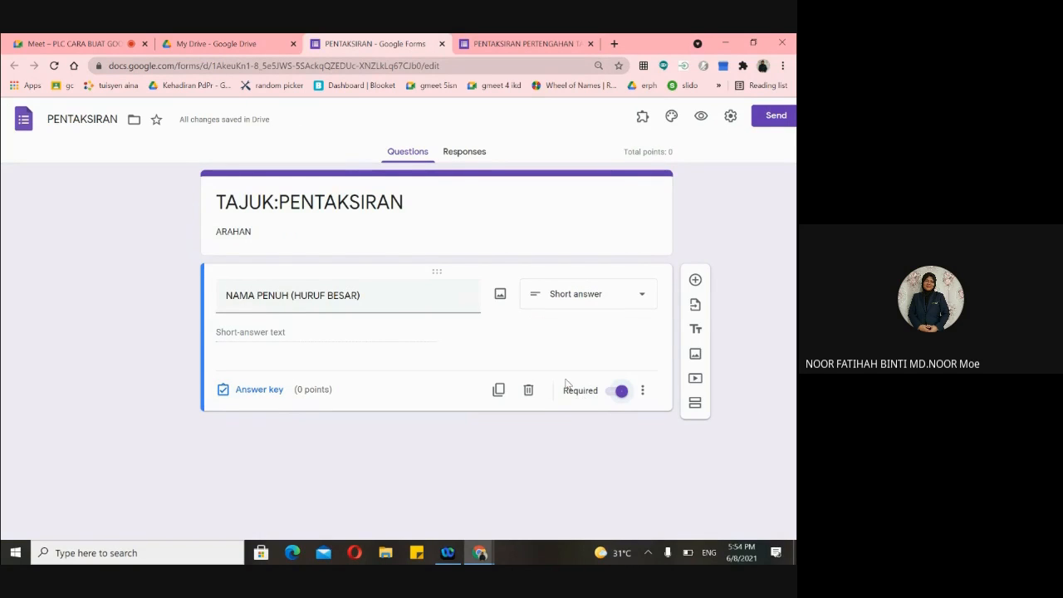
pyautogui.click(612, 394)
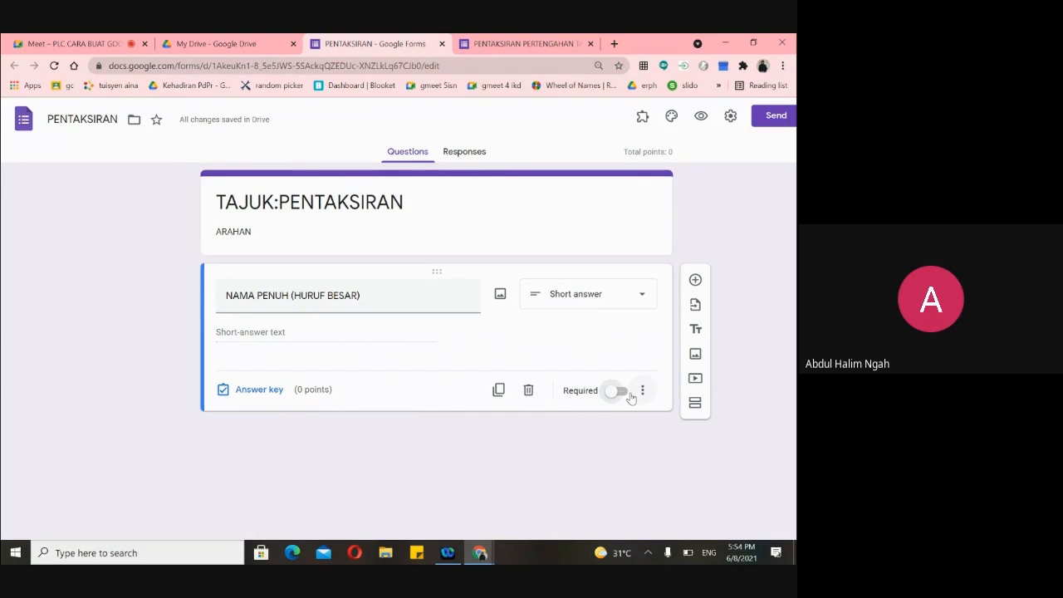
pyautogui.click(611, 395)
pyautogui.click(612, 392)
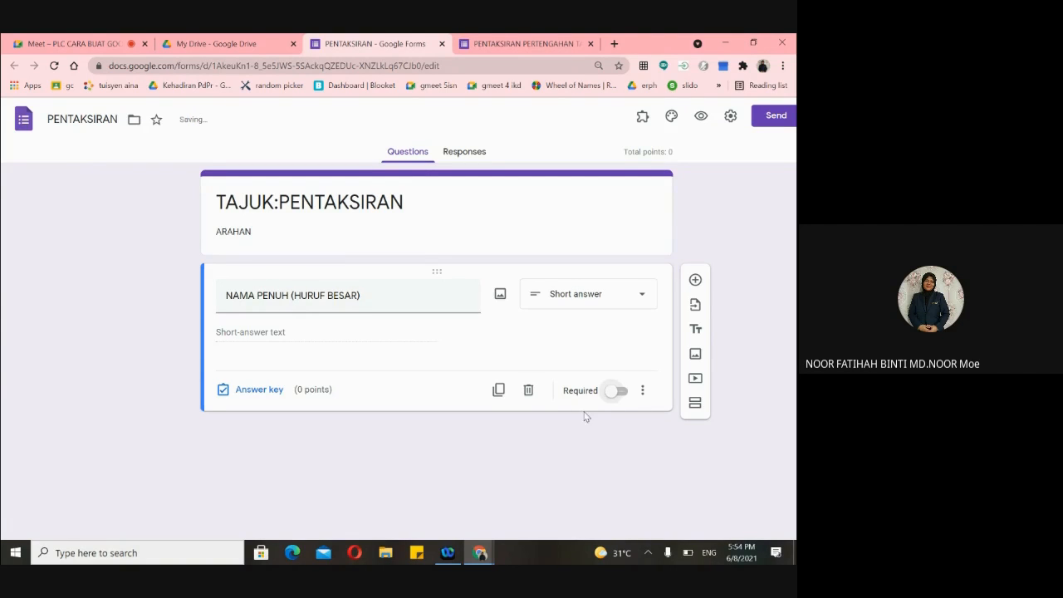
pyautogui.click(616, 394)
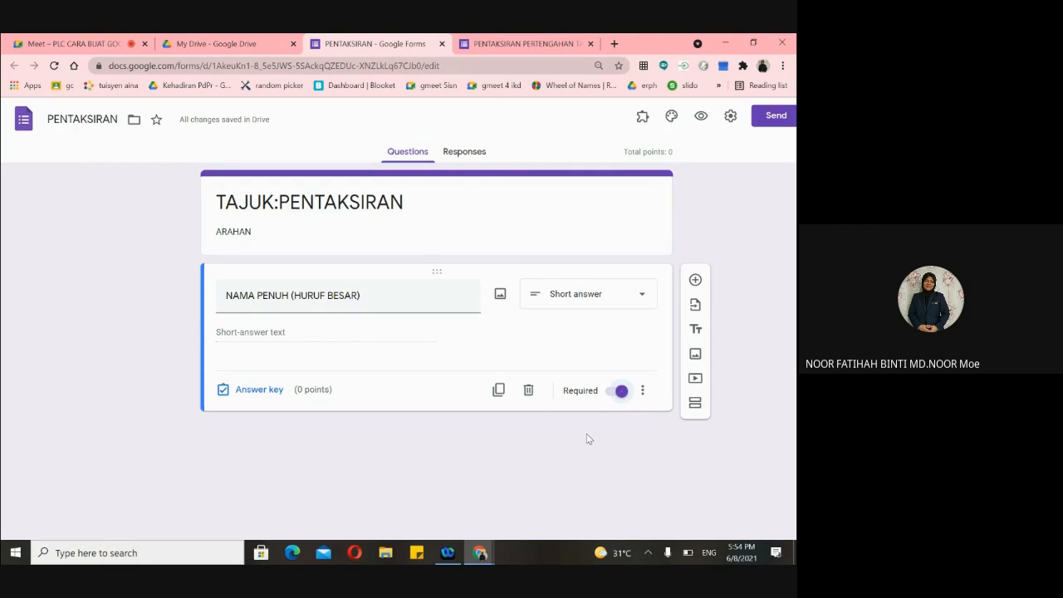
pyautogui.click(496, 44)
# - Insert 'PENUH' after NAMA in the Matematik form's first question title
pyautogui.click(250, 318)
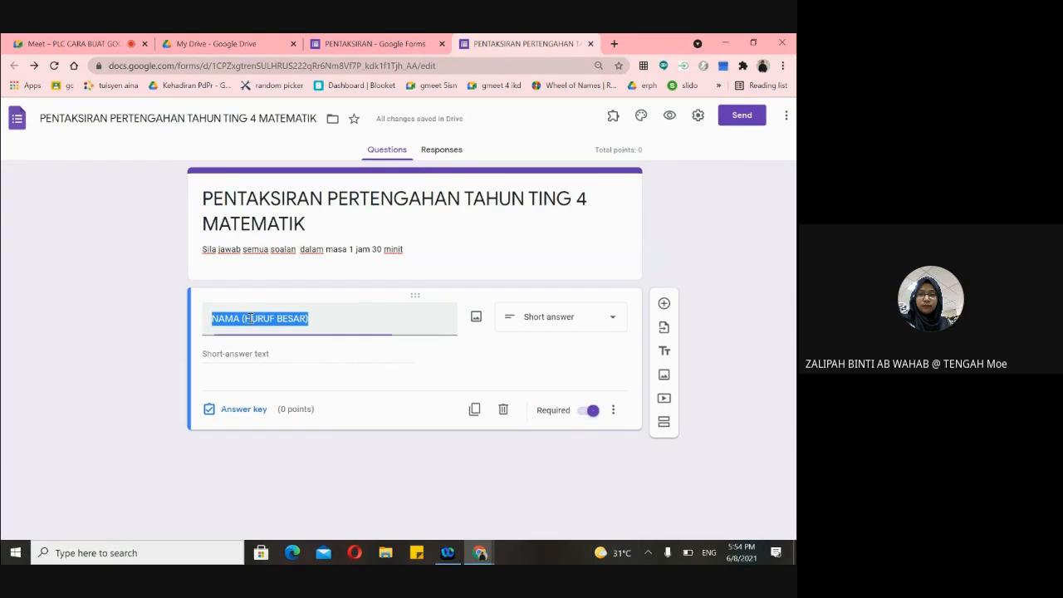
pyautogui.click(245, 318)
pyautogui.write('PENUH')
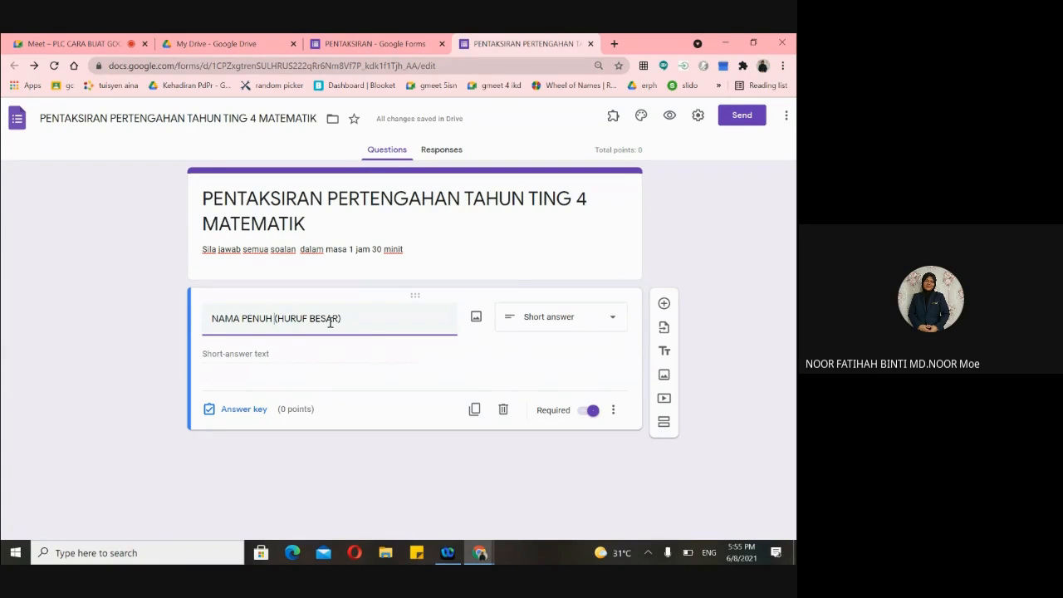
# - Add a question titled TINGKATAN below the name question and clear its default Option 1 text
pyautogui.click(664, 304)
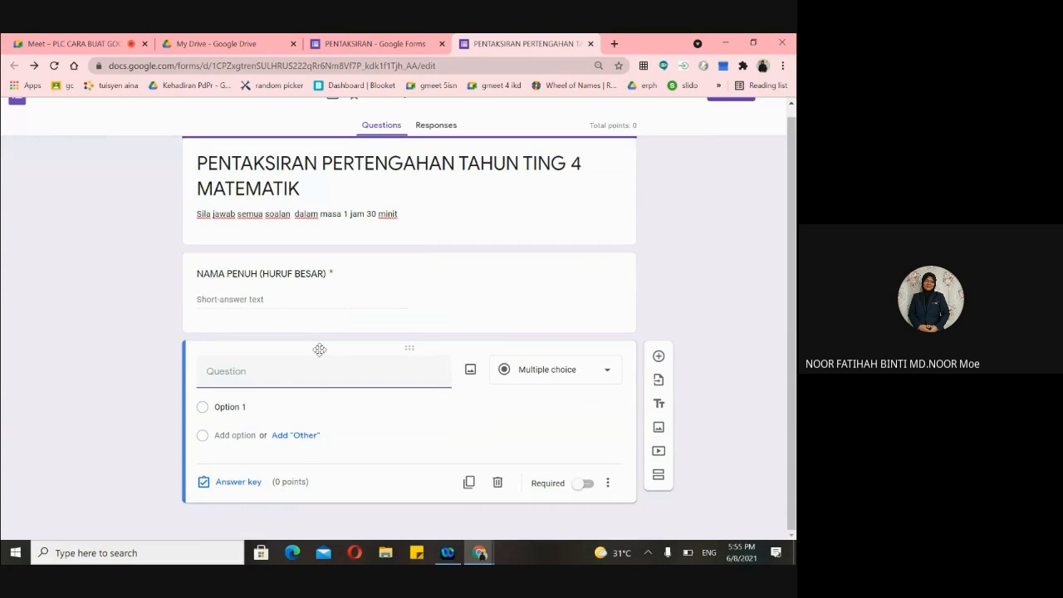
pyautogui.scroll(3, 622, 341)
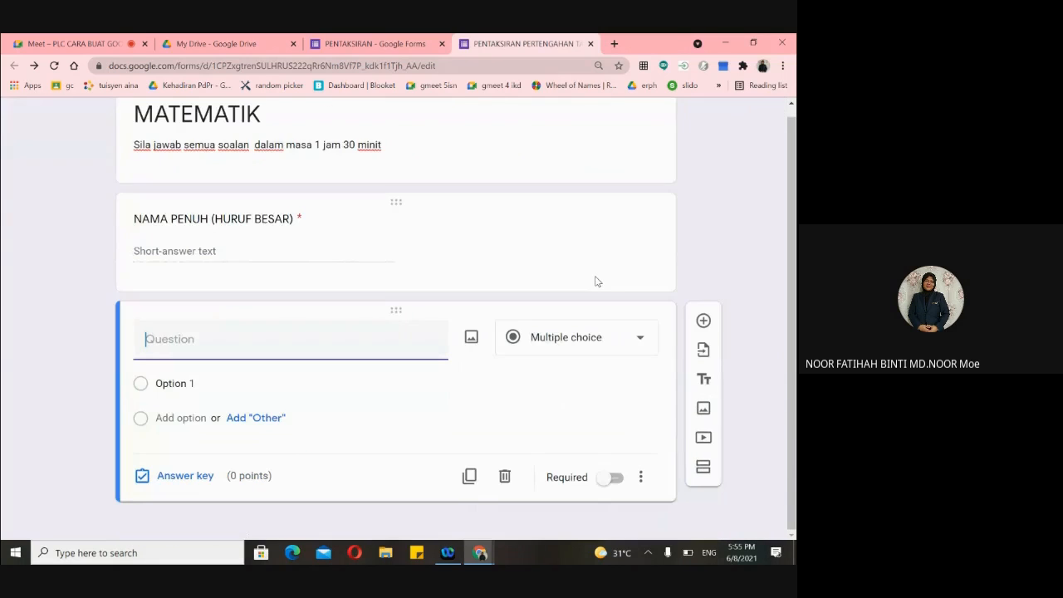
pyautogui.scroll(-1, 596, 282)
pyautogui.scroll(1, 598, 281)
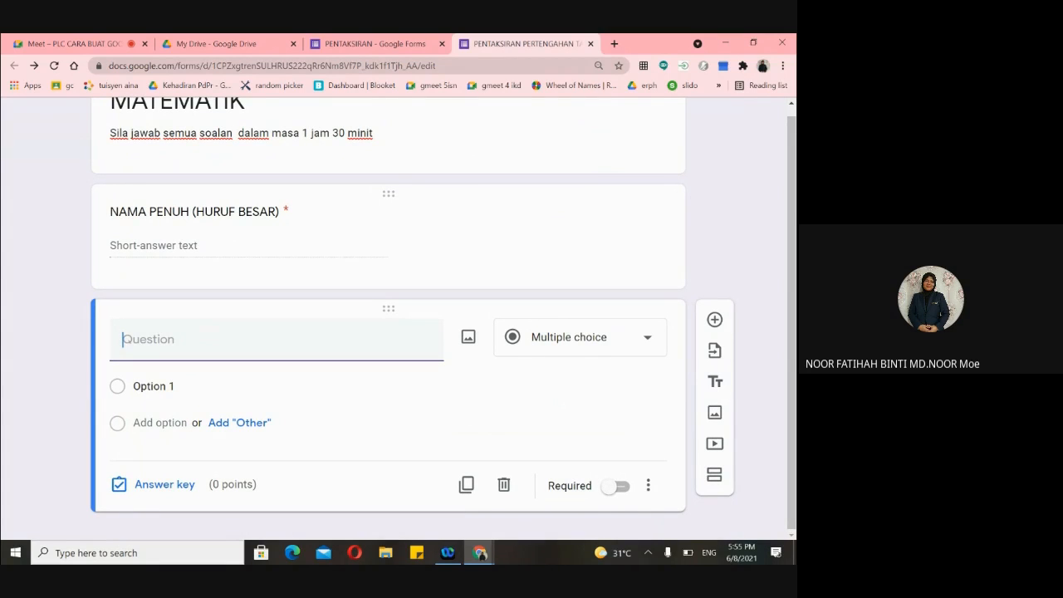
pyautogui.write('TINGKATAN')
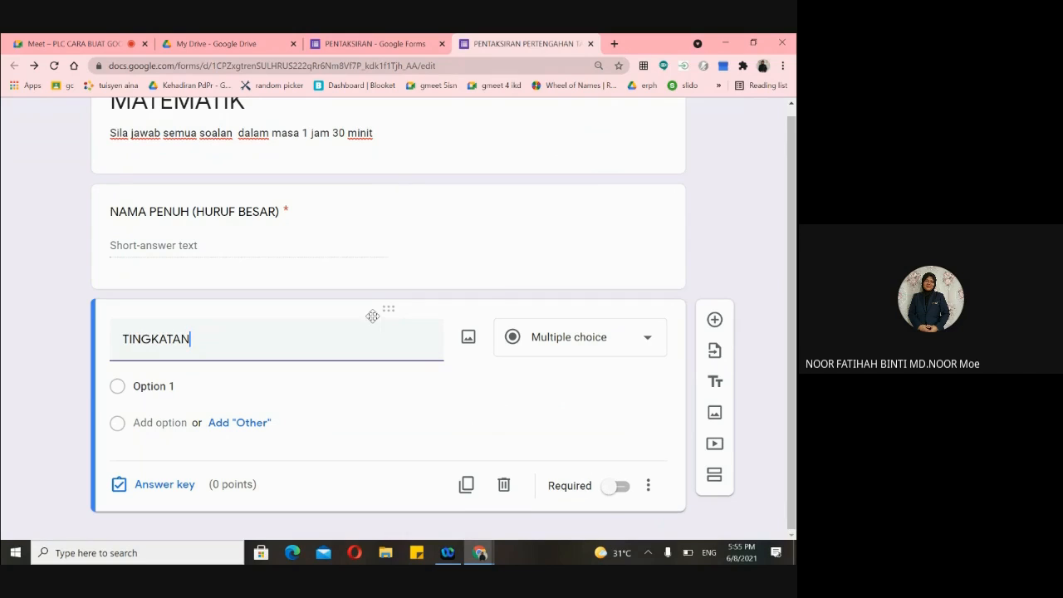
pyautogui.click(180, 390)
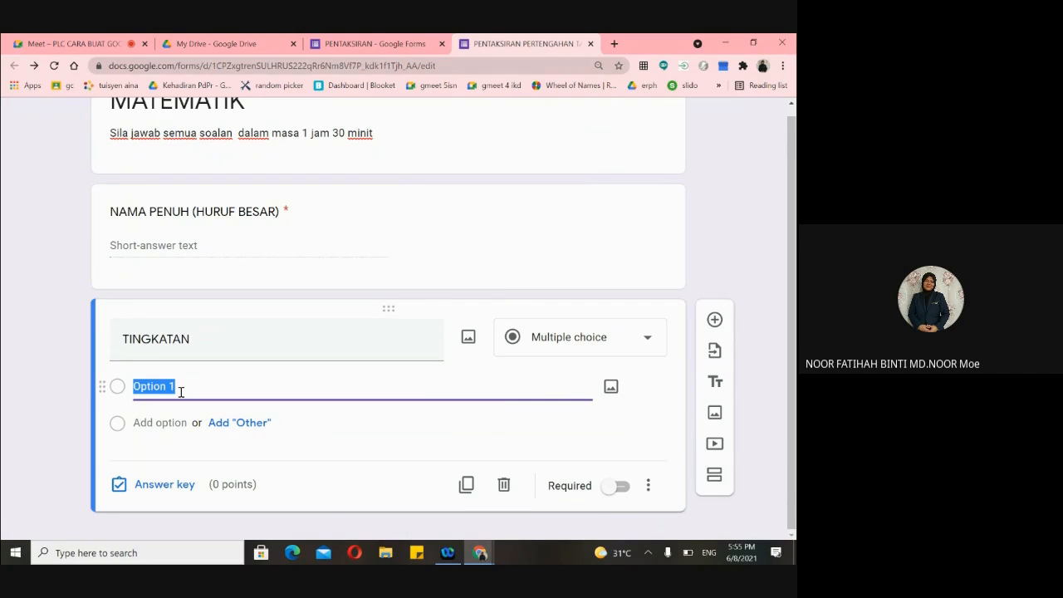
pyautogui.press('BackSpace')
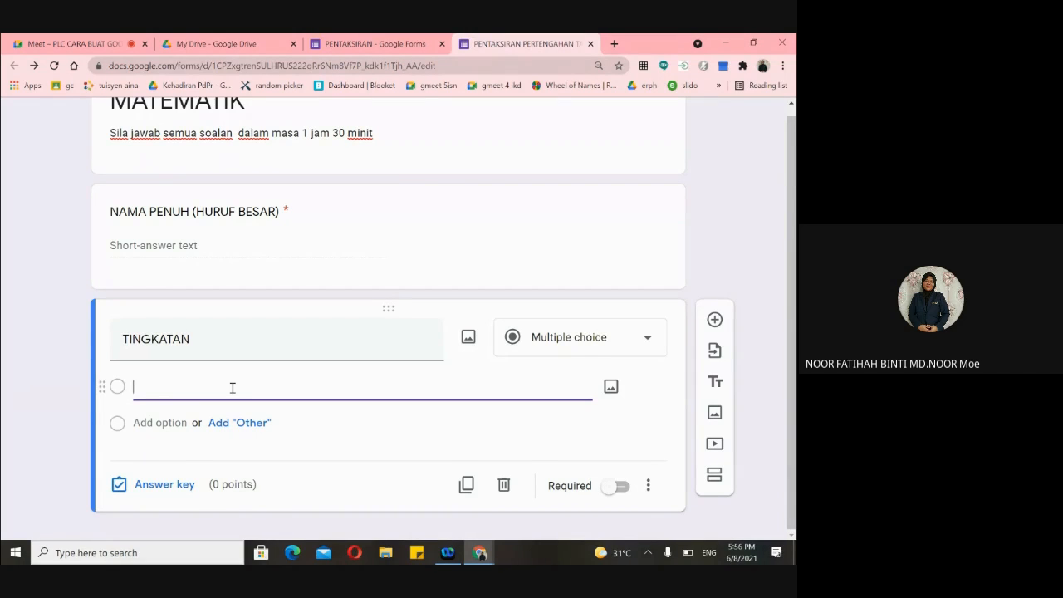
# - Fill TINGKATAN's choices with 4 IBNU SINA, 4 IBNU KHALDUN and 4 ALFARABI
pyautogui.write('4 IBNU SINA')
pyautogui.click(157, 422)
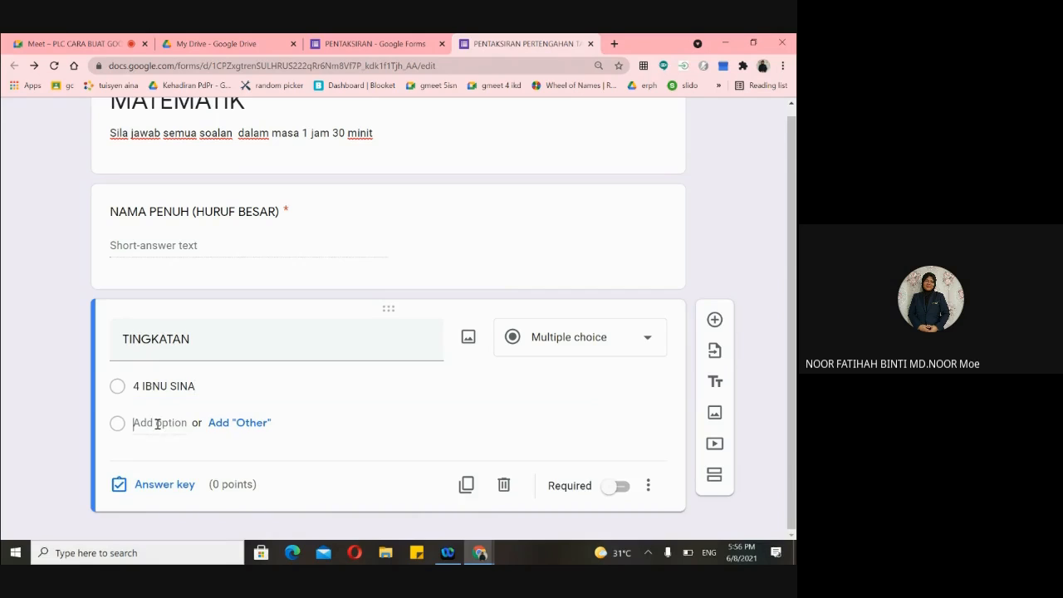
pyautogui.press('BackSpace')
pyautogui.write('4 ')
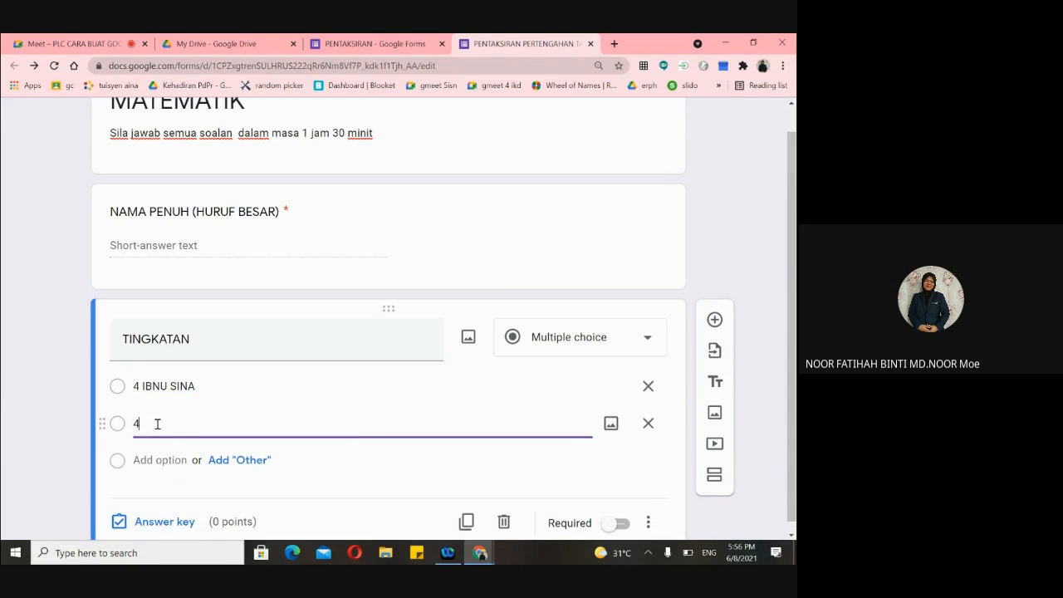
pyautogui.write('IBNU KHALDUN')
pyautogui.click(146, 461)
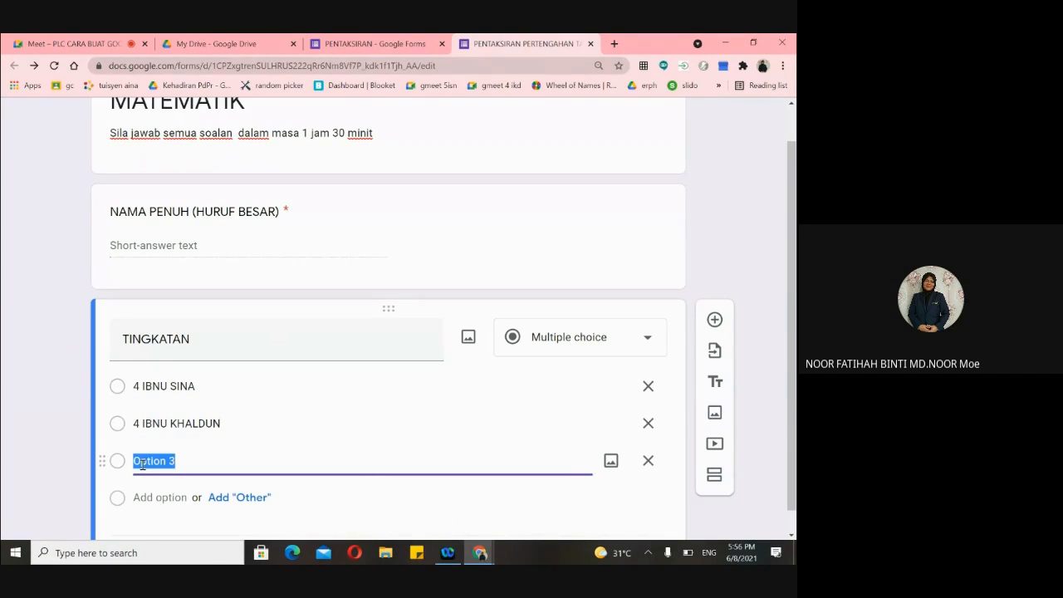
pyautogui.write('A')
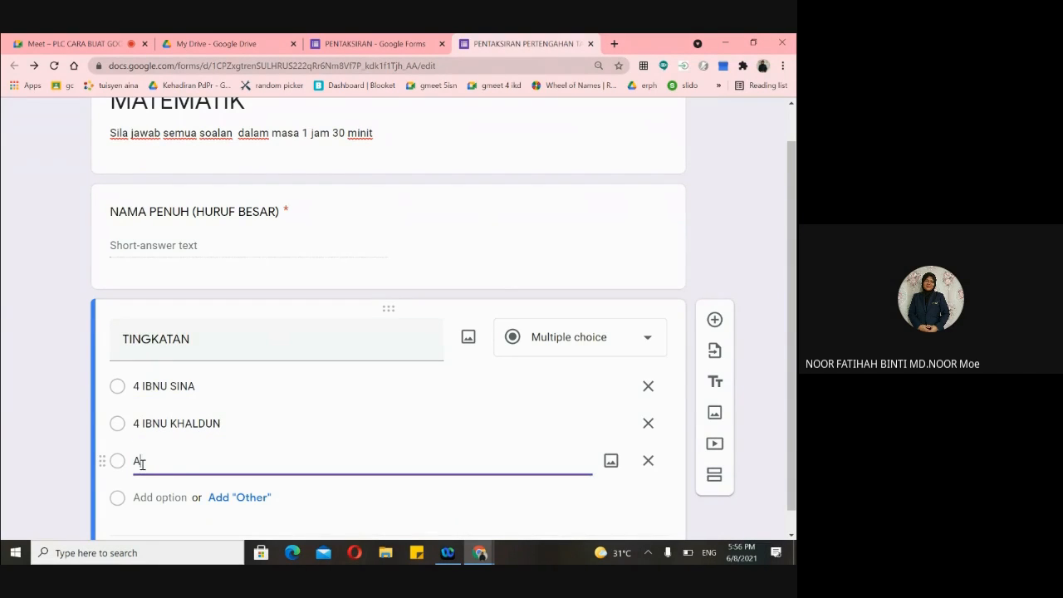
pyautogui.press('BackSpace')
pyautogui.write('4 ALFARABI')
pyautogui.scroll(-1, 351, 377)
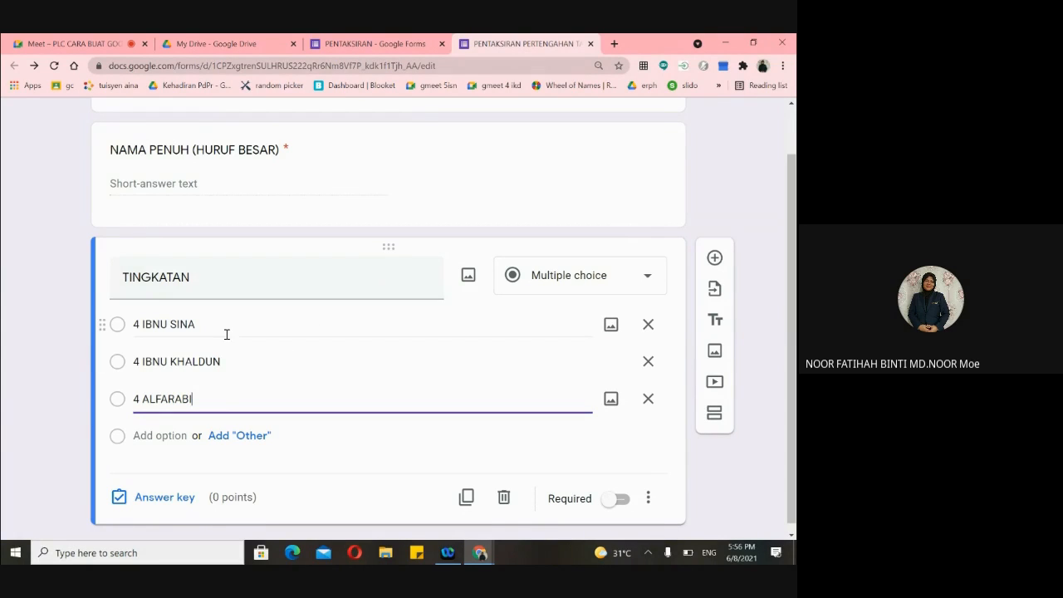
pyautogui.click(648, 279)
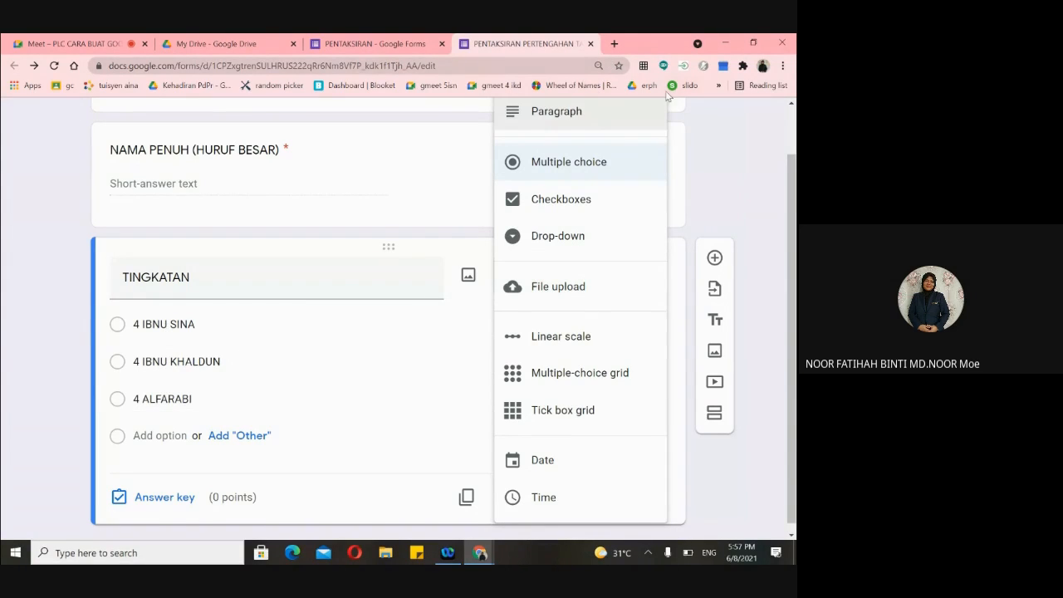
pyautogui.click(723, 158)
pyautogui.scroll(3, 728, 149)
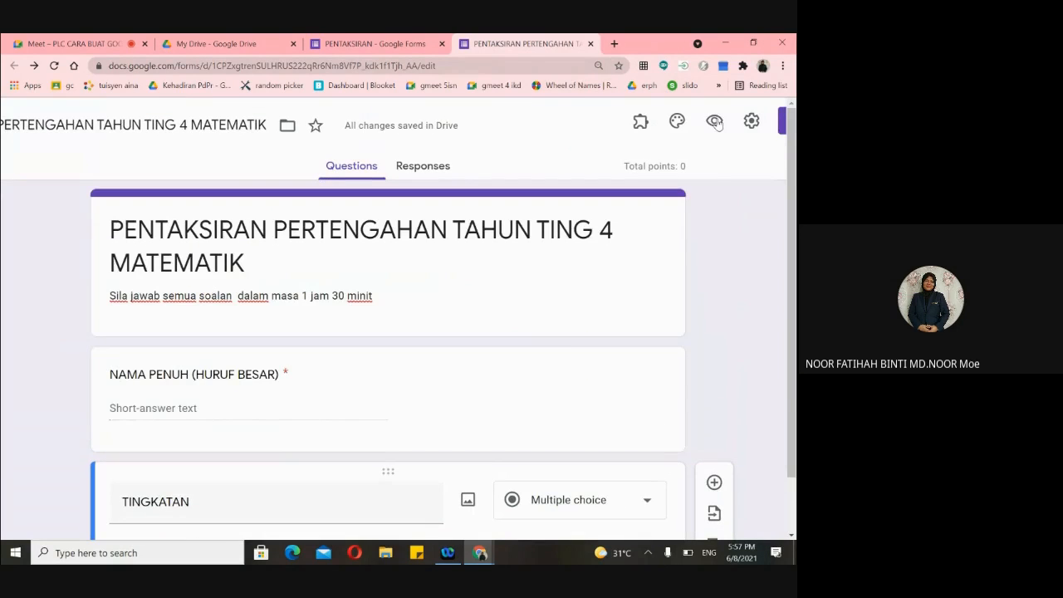
pyautogui.click(714, 120)
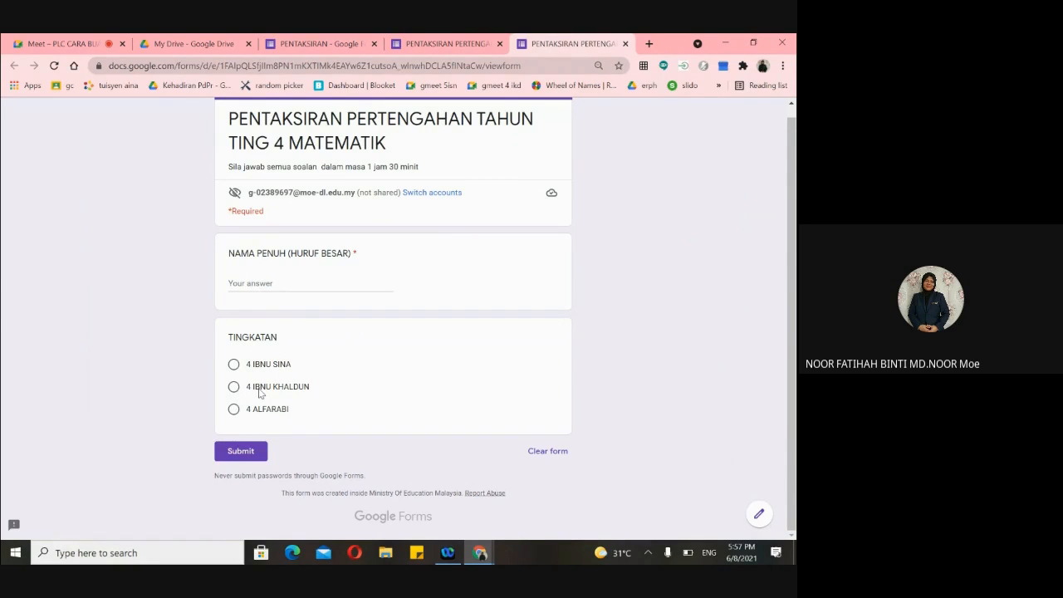
pyautogui.click(624, 43)
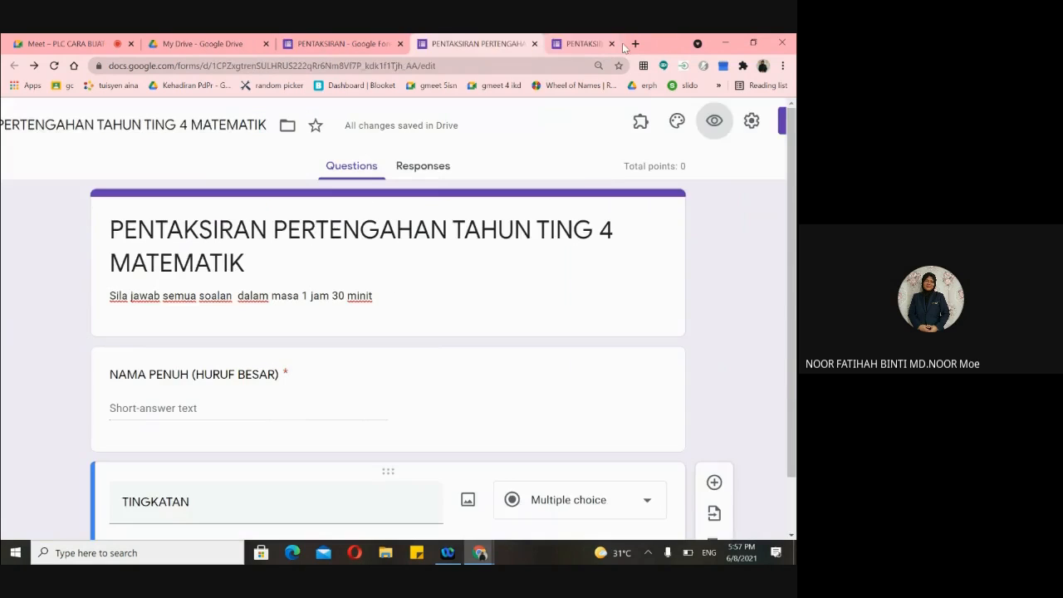
pyautogui.scroll(-3, 543, 330)
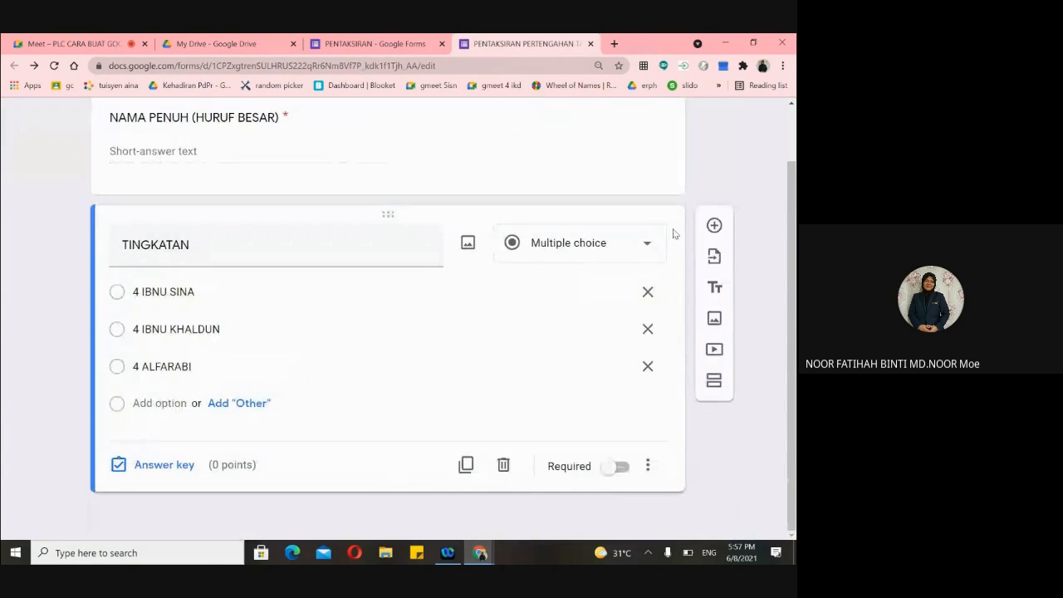
pyautogui.click(643, 246)
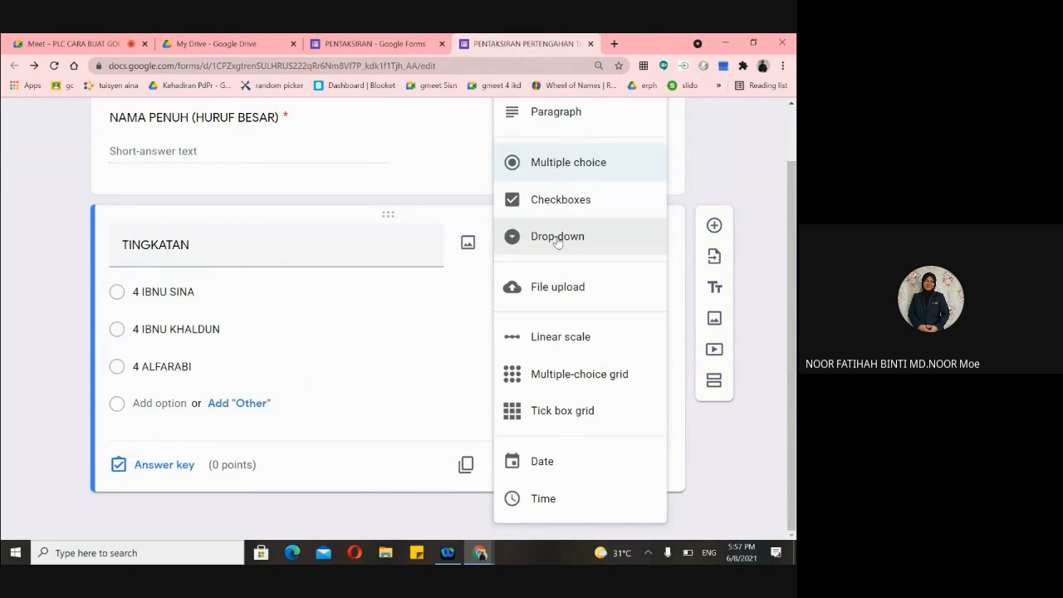
# - Switch TINGKATAN to a Drop-down question and check its three classes in Preview
pyautogui.click(557, 239)
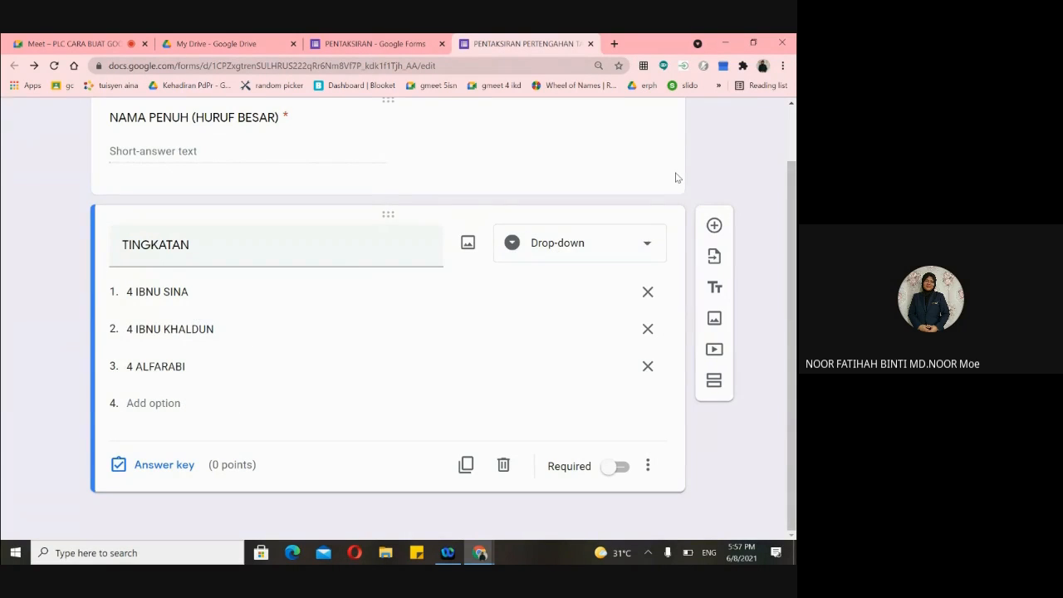
pyautogui.scroll(2, 675, 180)
pyautogui.scroll(1, 675, 180)
pyautogui.click(714, 121)
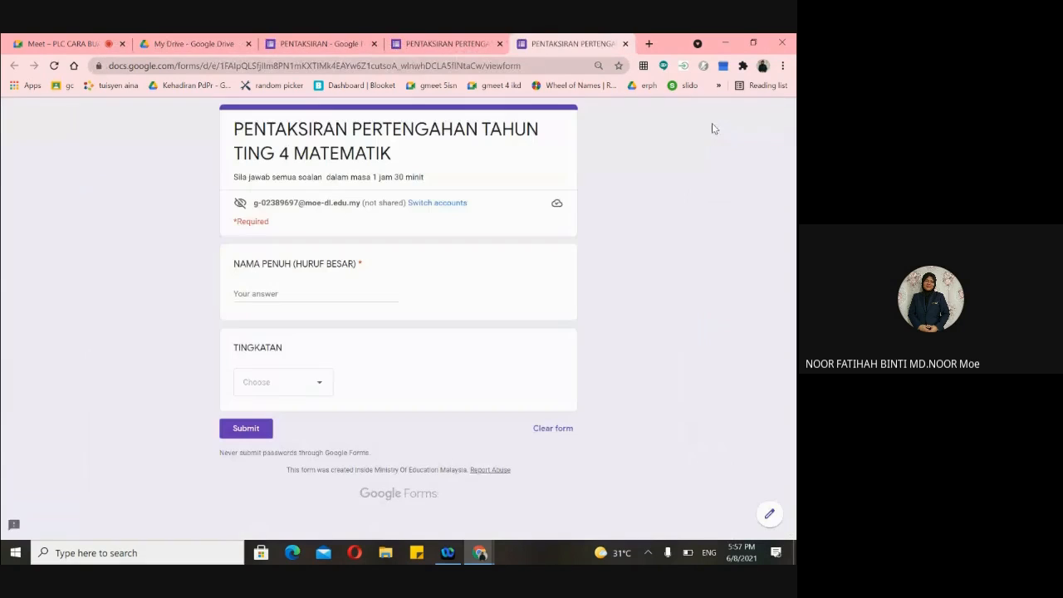
pyautogui.click(312, 390)
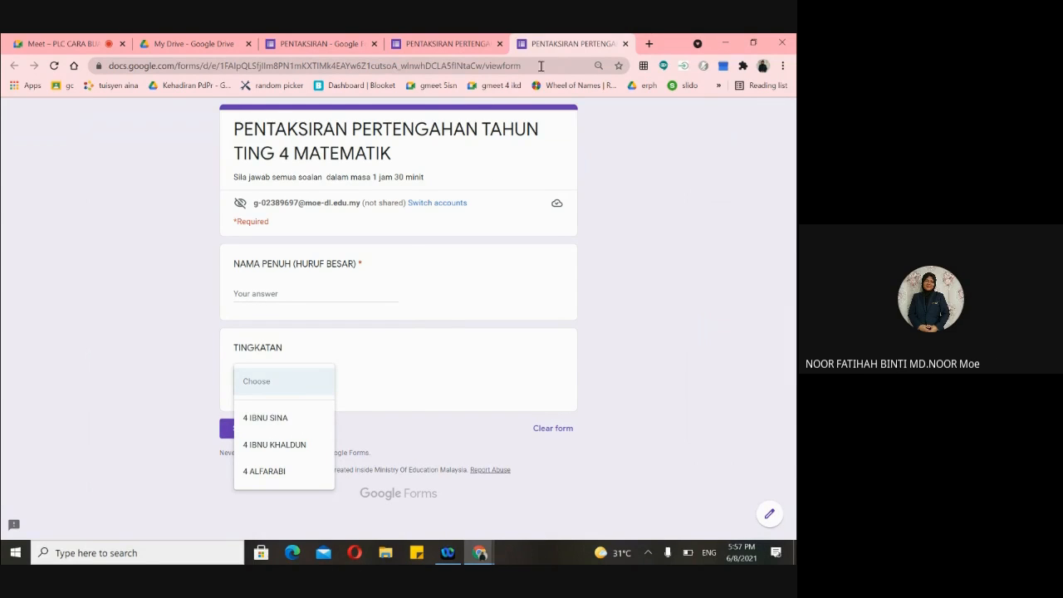
# - Close the preview and return to the form editor
pyautogui.click(475, 50)
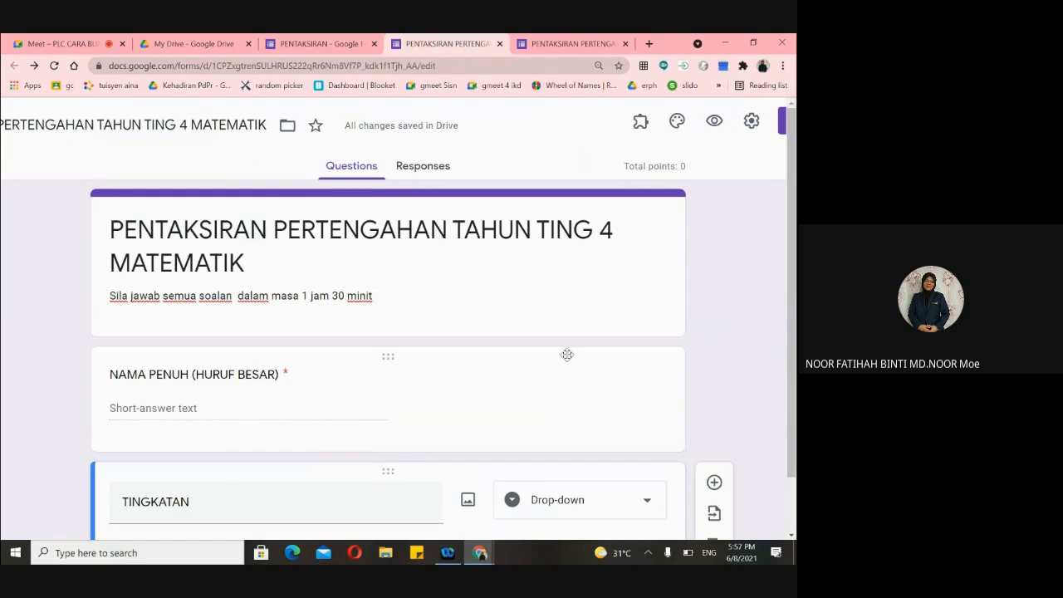
pyautogui.scroll(-2, 564, 350)
pyautogui.scroll(-1, 561, 348)
pyautogui.scroll(2, 564, 315)
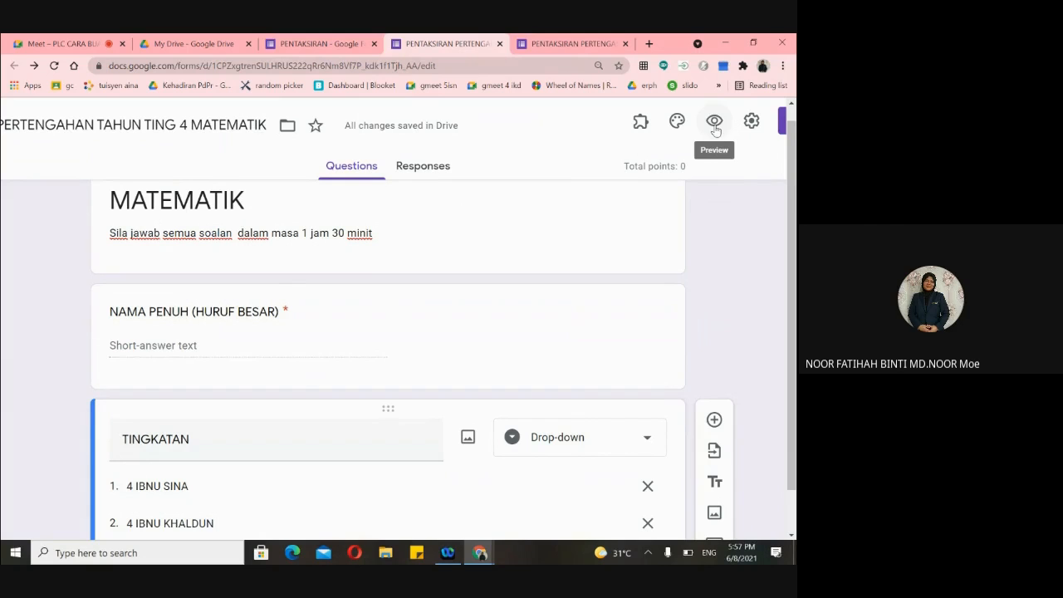
pyautogui.click(566, 43)
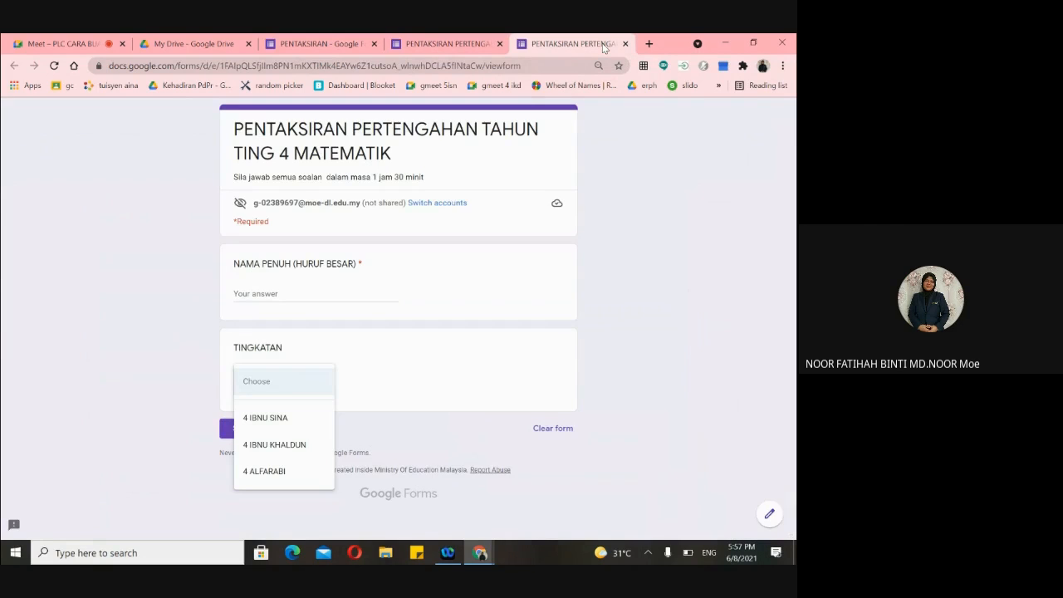
pyautogui.click(625, 43)
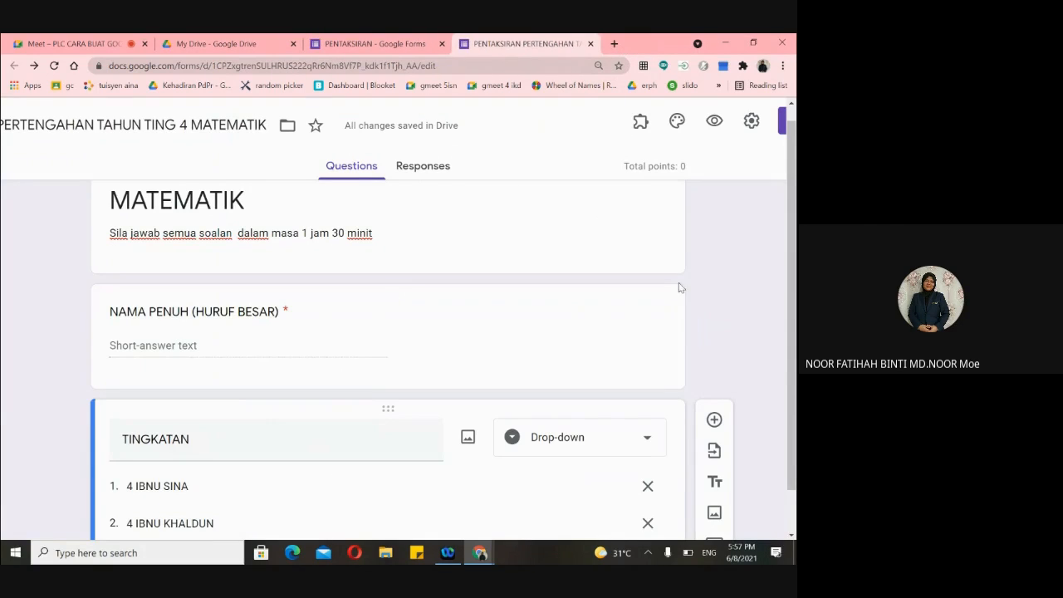
pyautogui.scroll(-2, 678, 286)
pyautogui.scroll(-1, 679, 288)
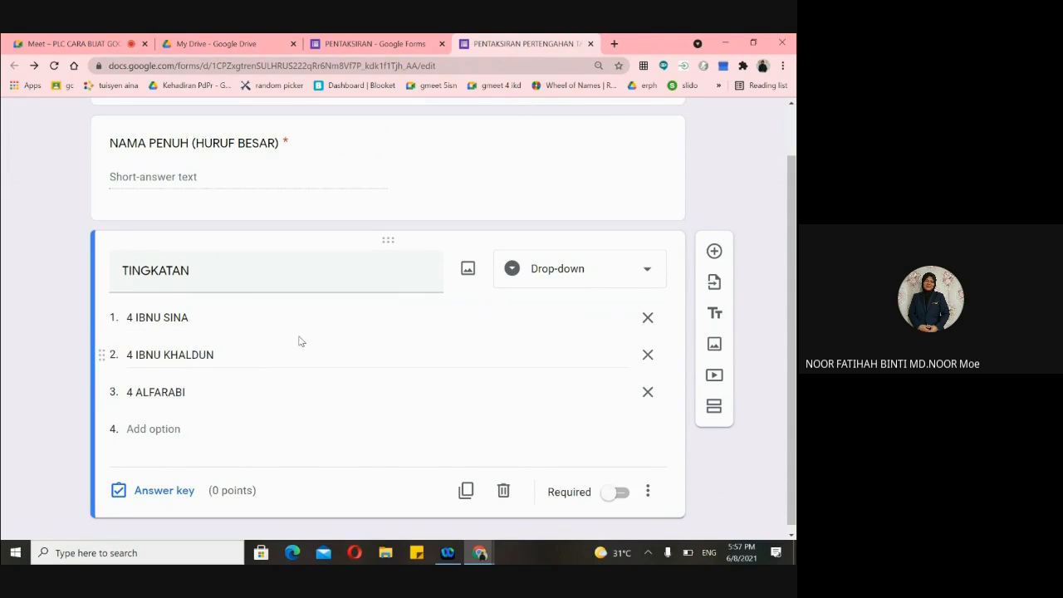
pyautogui.scroll(-1, 321, 351)
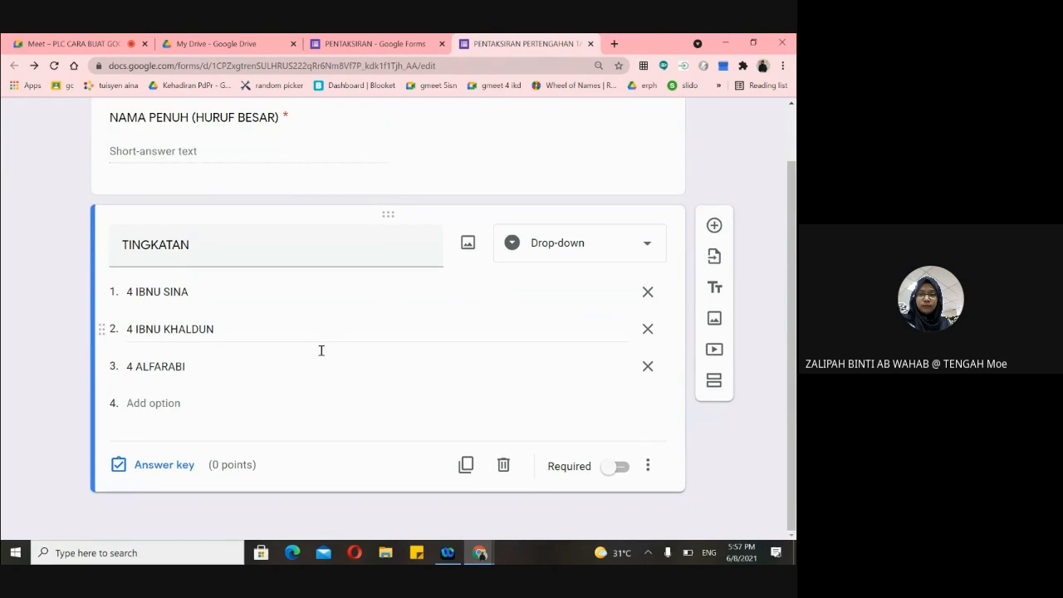
# - Change TINGKATAN back to Multiple choice and switch on Required
pyautogui.click(646, 247)
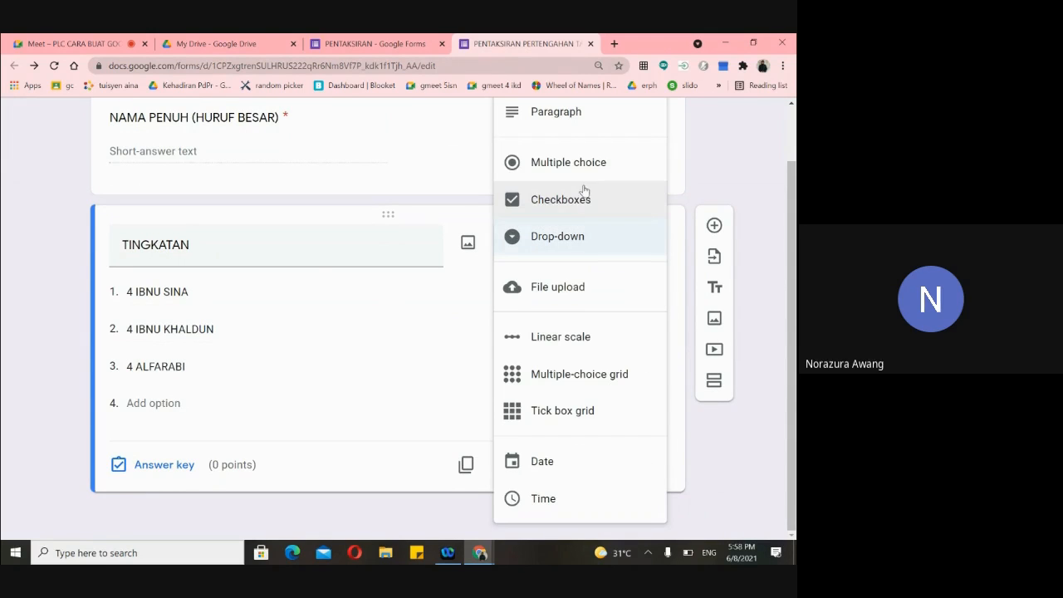
pyautogui.click(574, 170)
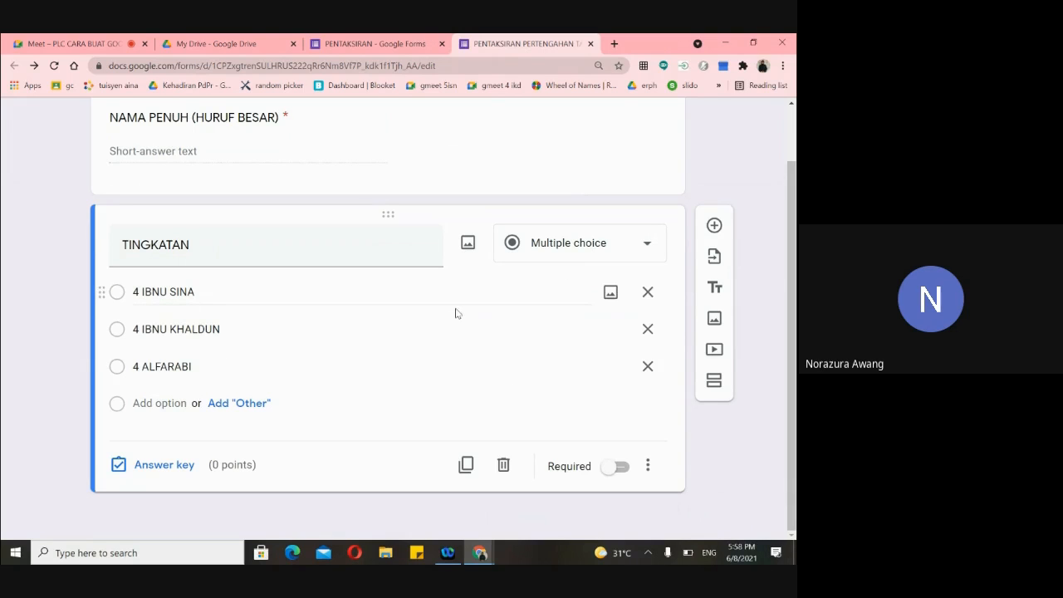
pyautogui.scroll(2, 505, 357)
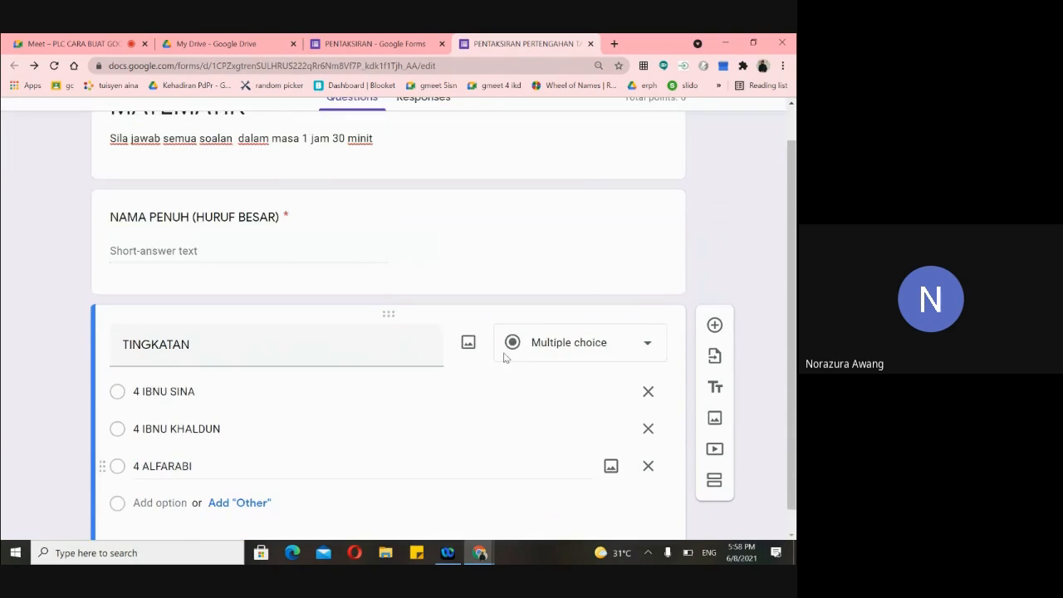
pyautogui.scroll(-2, 506, 358)
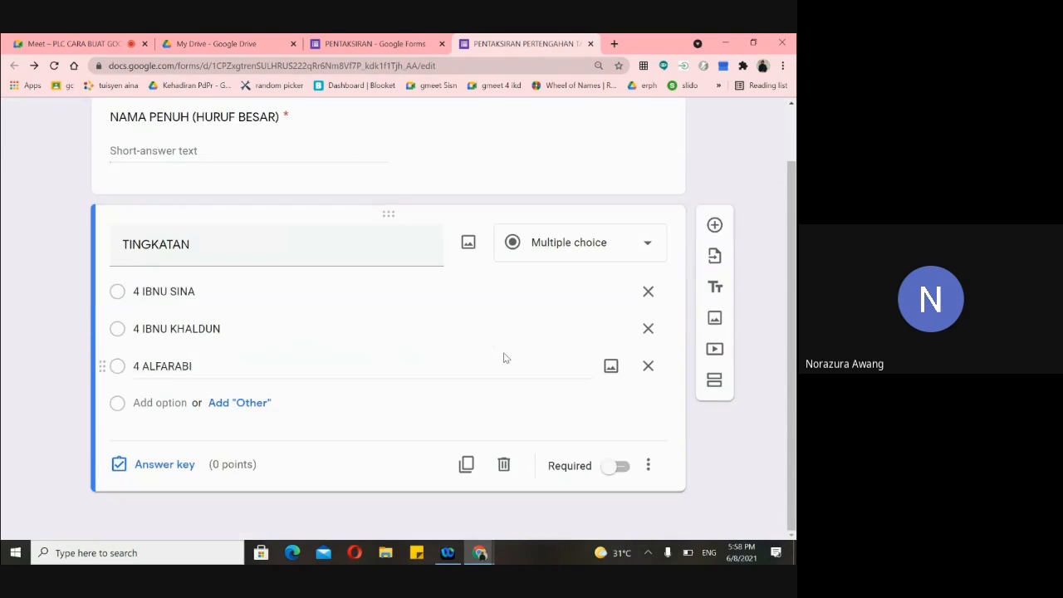
pyautogui.click(621, 467)
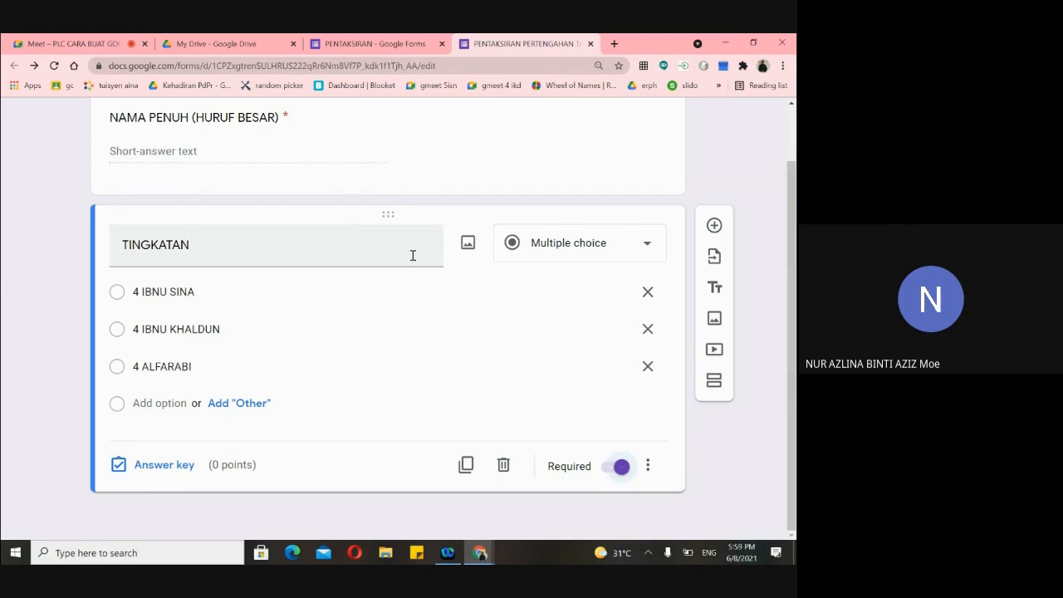
# - Respell the third class as 4 AL FARABI, then switch to the PENTAKSIRAN form
pyautogui.click(154, 368)
pyautogui.click(157, 366)
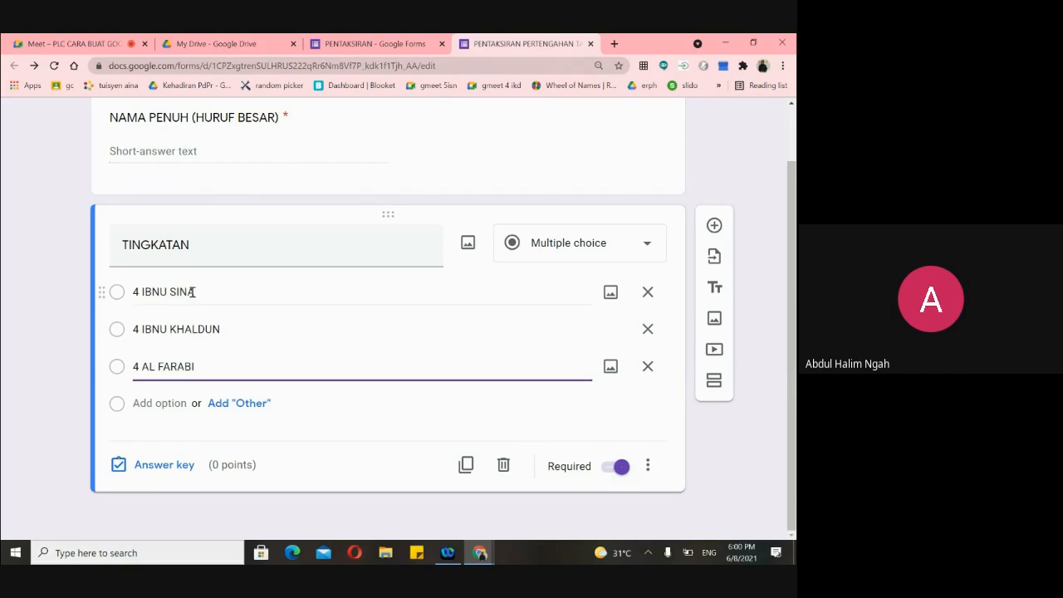
pyautogui.click(353, 44)
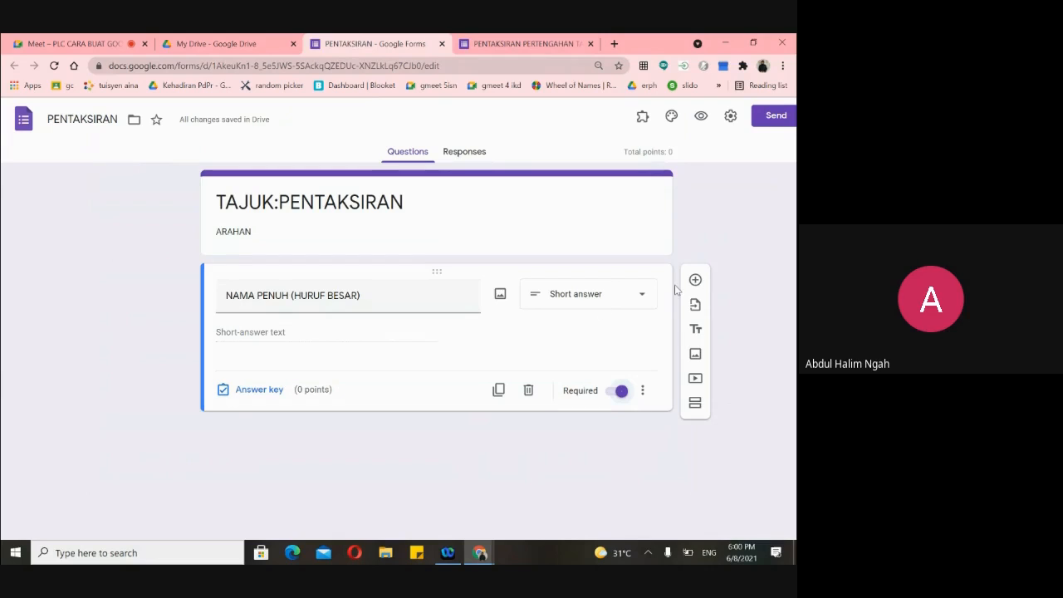
# - Add a question titled TINGKATAN below NAMA PENUH on the PENTAKSIRAN form
pyautogui.click(696, 281)
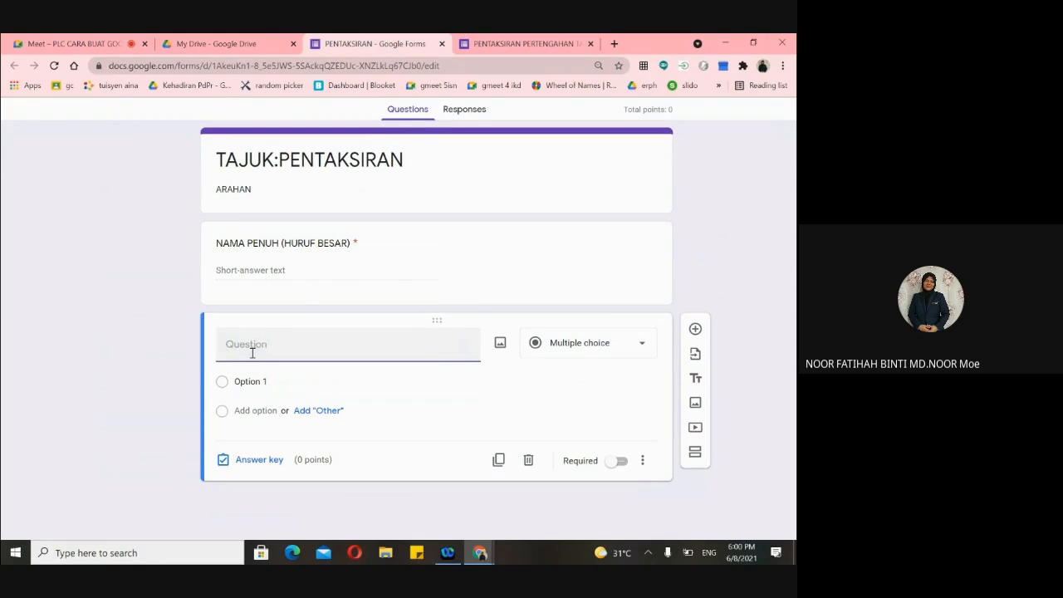
pyautogui.write('TINGKATAB')
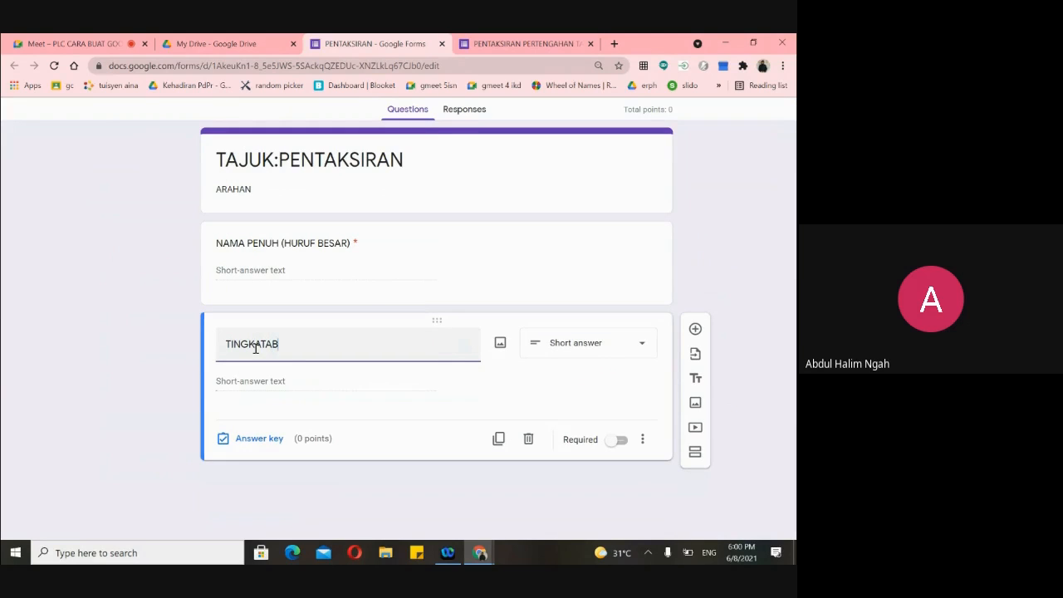
pyautogui.press('BackSpace')
pyautogui.write('N')
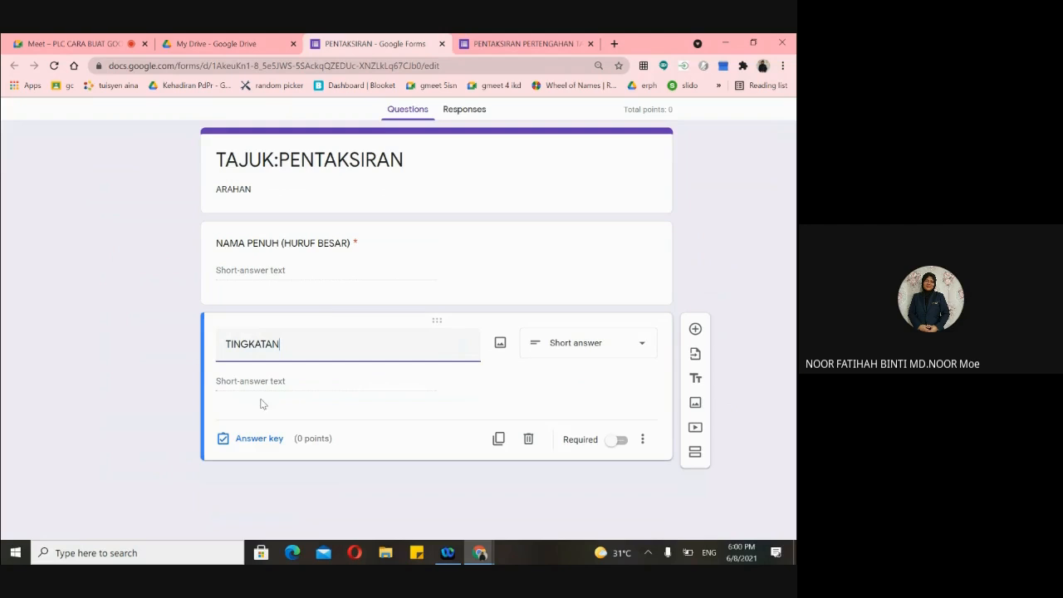
pyautogui.click(640, 350)
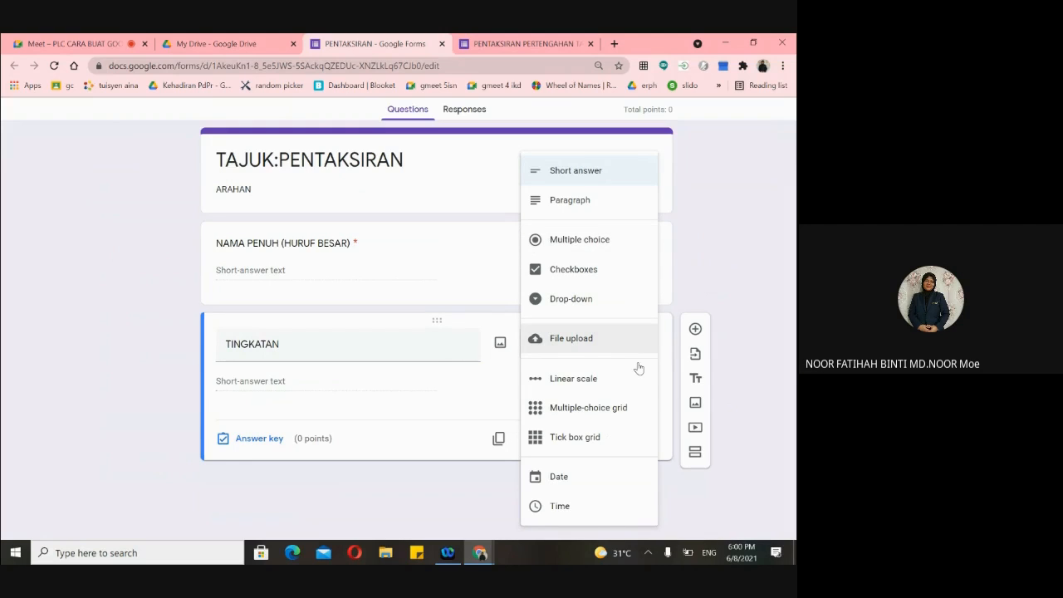
# - Make TINGKATAN a multiple-choice question with first option 3 ELIT 1
pyautogui.click(587, 247)
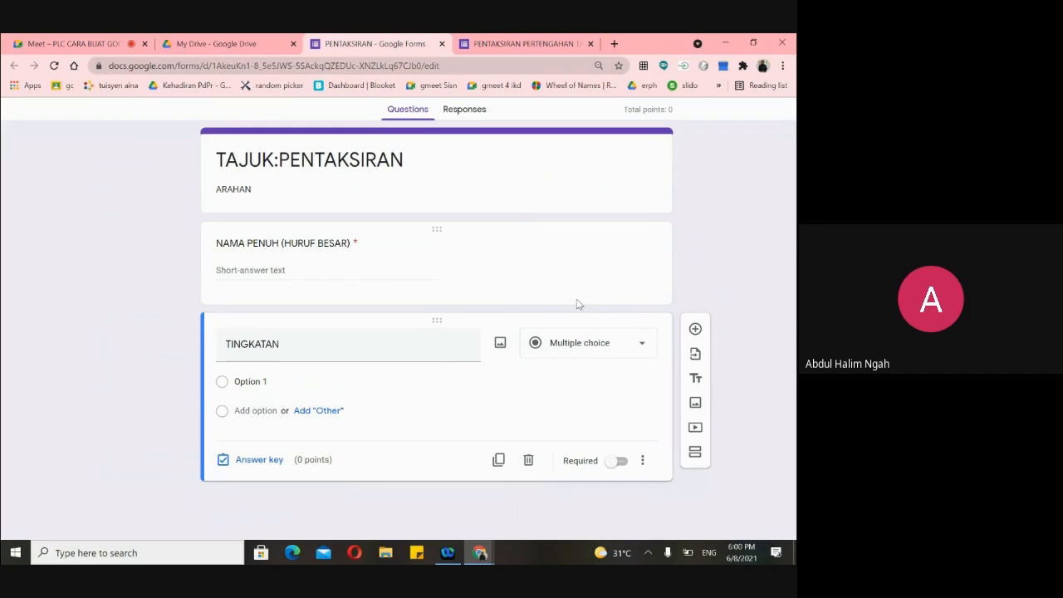
pyautogui.click(624, 348)
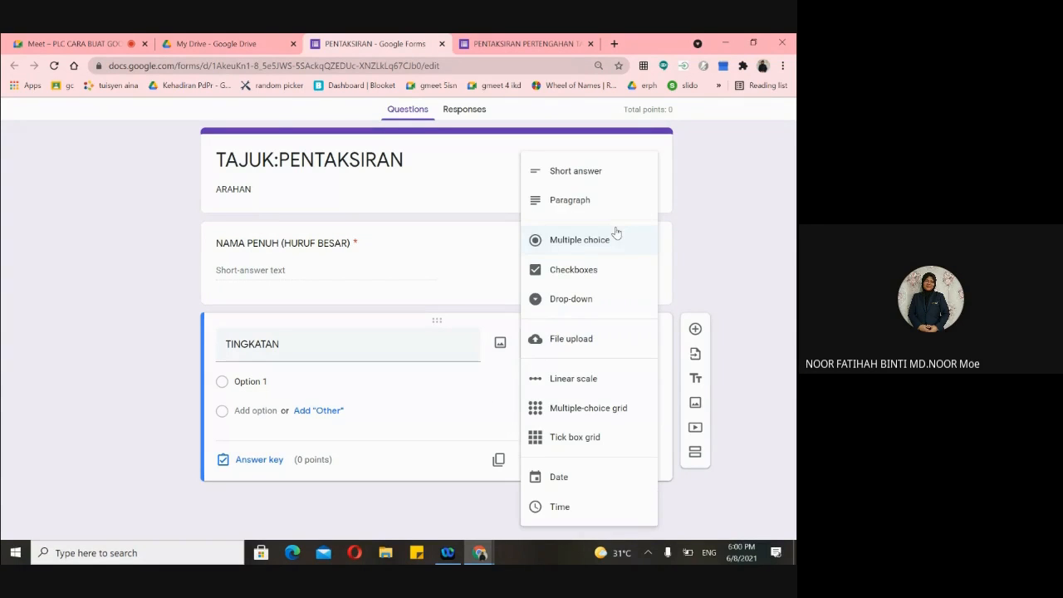
pyautogui.click(280, 382)
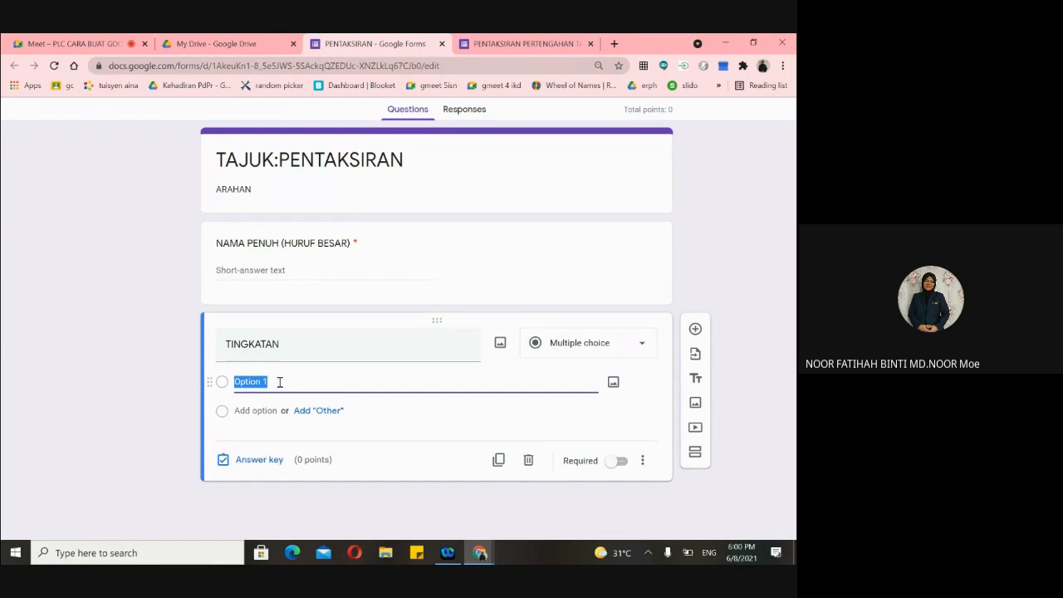
pyautogui.press('BackSpace')
pyautogui.write('1')
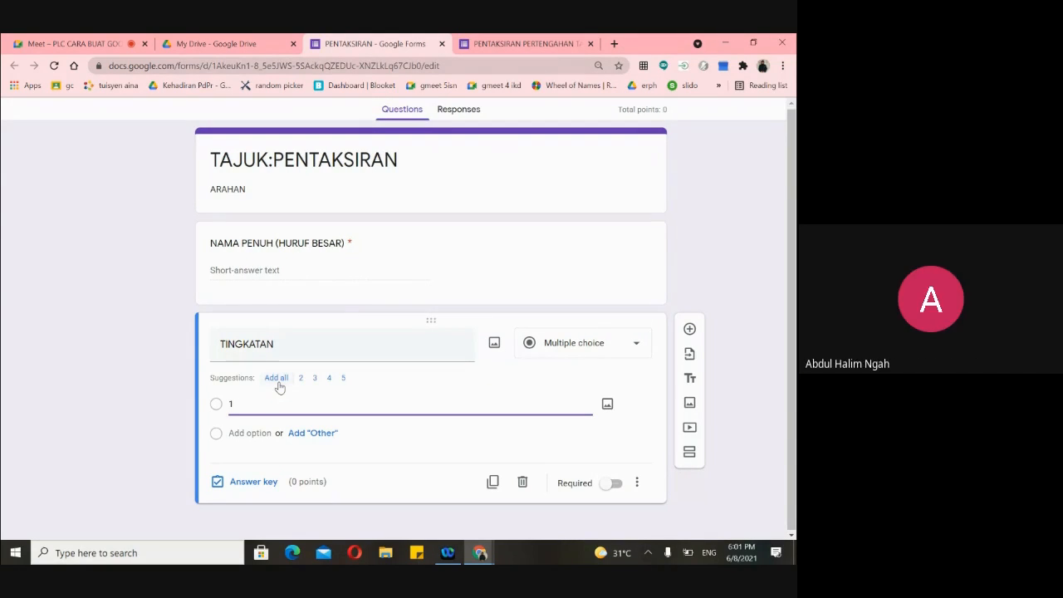
pyautogui.write('3 E')
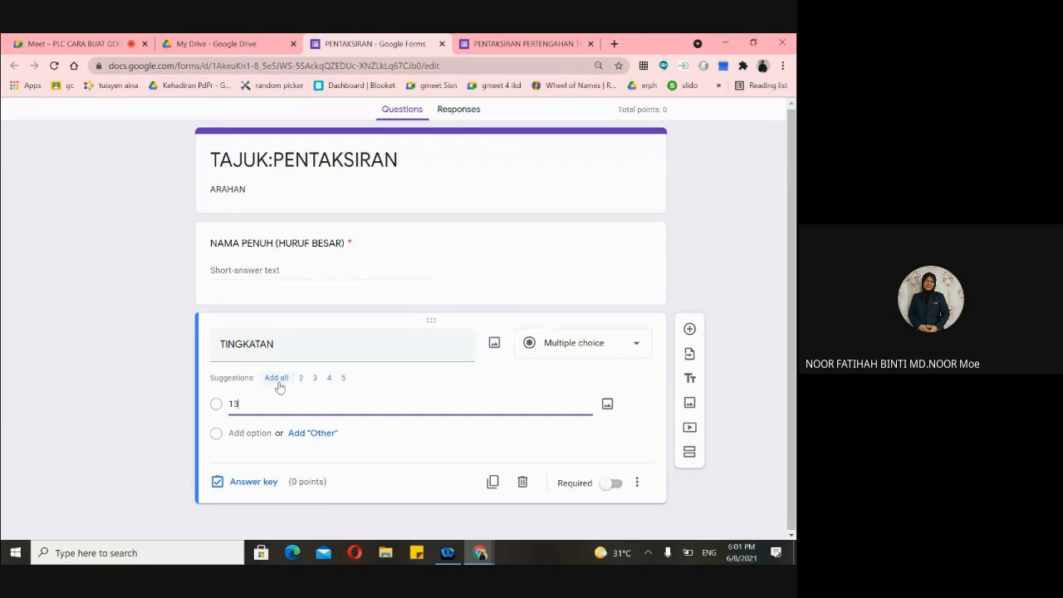
pyautogui.press('BackSpace')
pyautogui.press('BackSpace')
pyautogui.press('BackSpace')
pyautogui.press('BackSpace')
pyautogui.write('3 ELI')
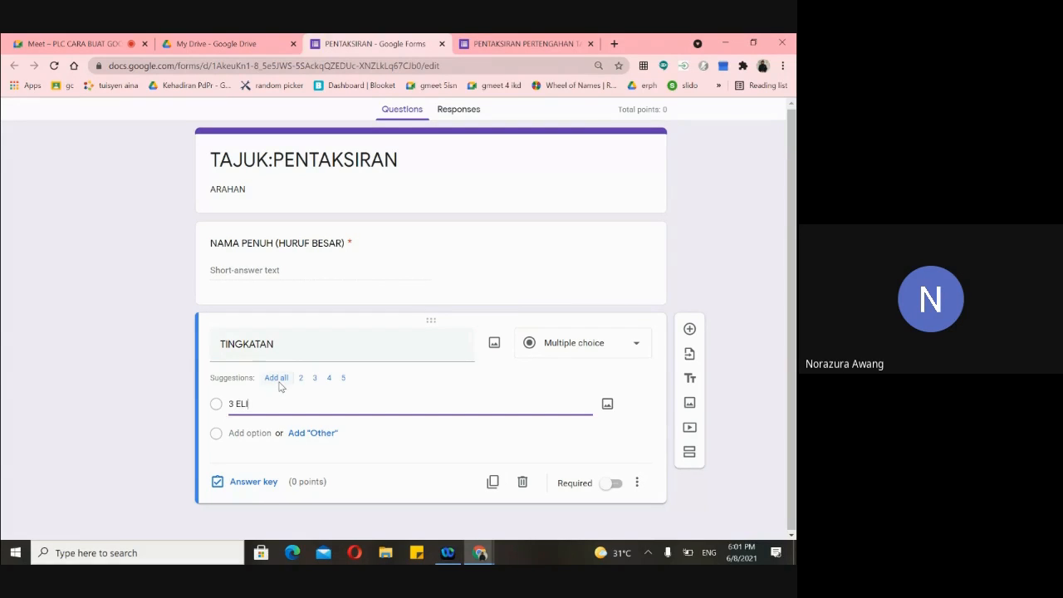
pyautogui.press('BackSpace')
pyautogui.write('T')
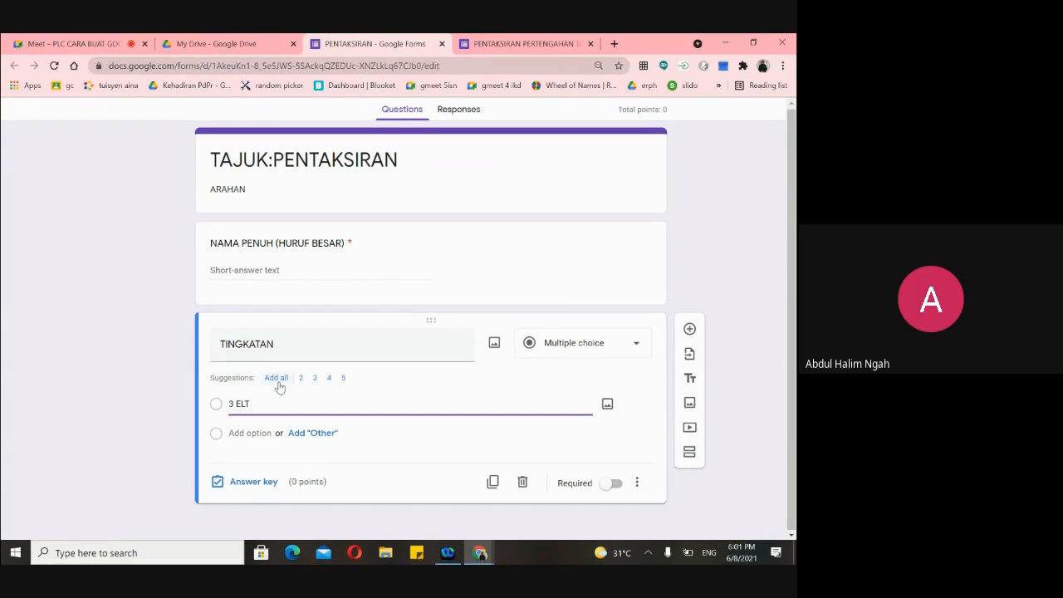
pyautogui.press('BackSpace')
pyautogui.press('BackSpace')
pyautogui.write('LIT')
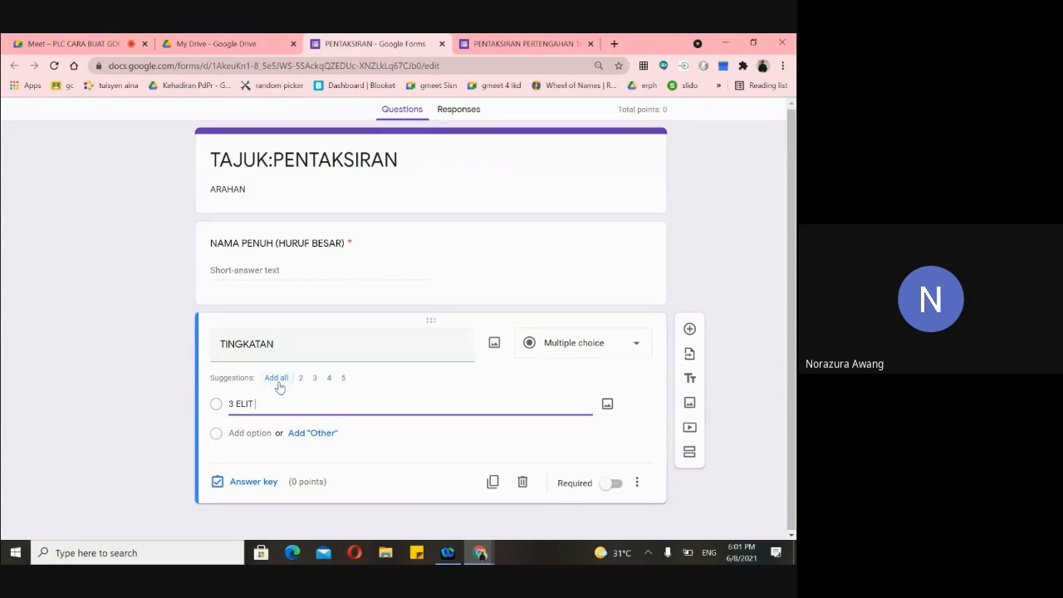
pyautogui.write(' 1')
# - Add options 3 ELIT 2 and 3 ARIF, make TINGKATAN required, and return to the Matematik form
pyautogui.click(233, 433)
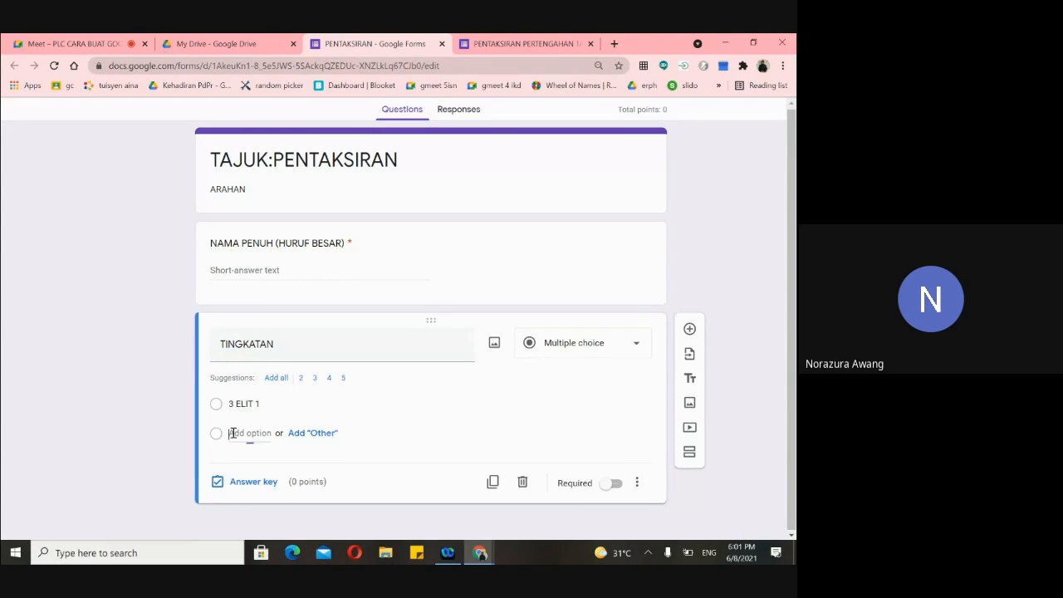
pyautogui.write('23')
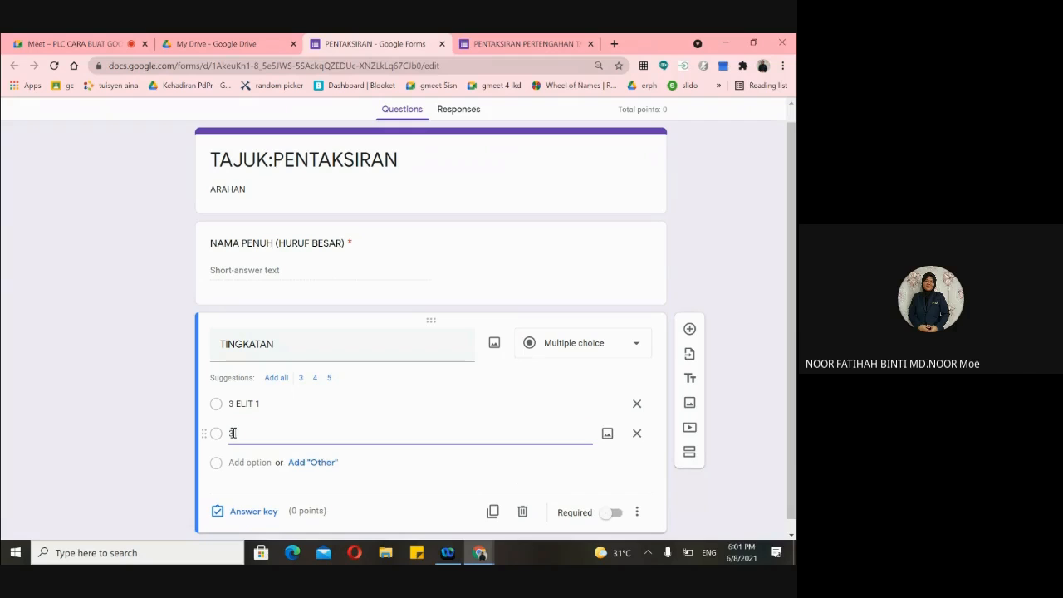
pyautogui.write(' ELIT 2')
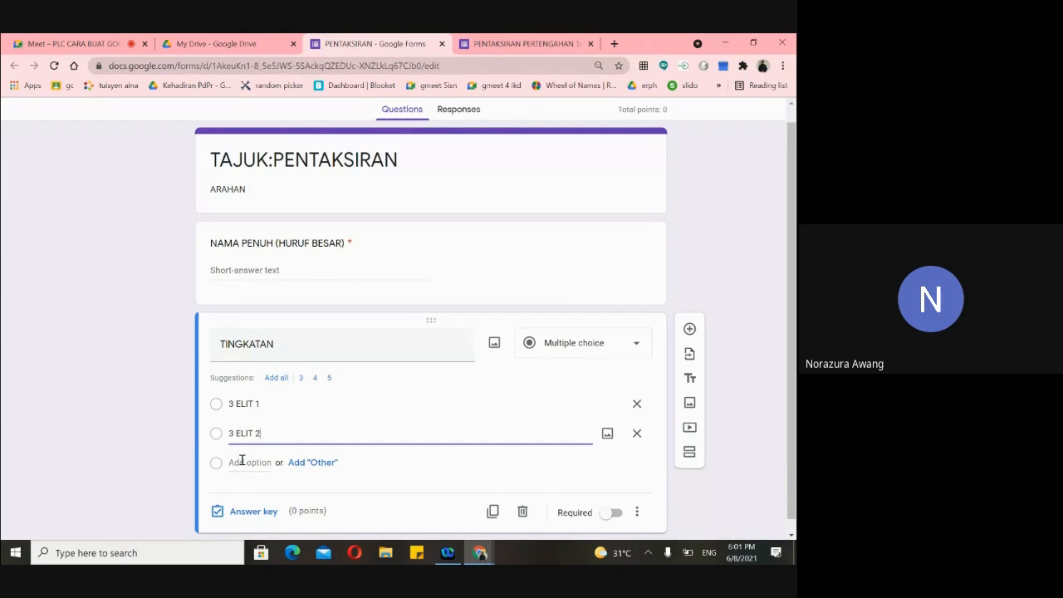
pyautogui.click(239, 462)
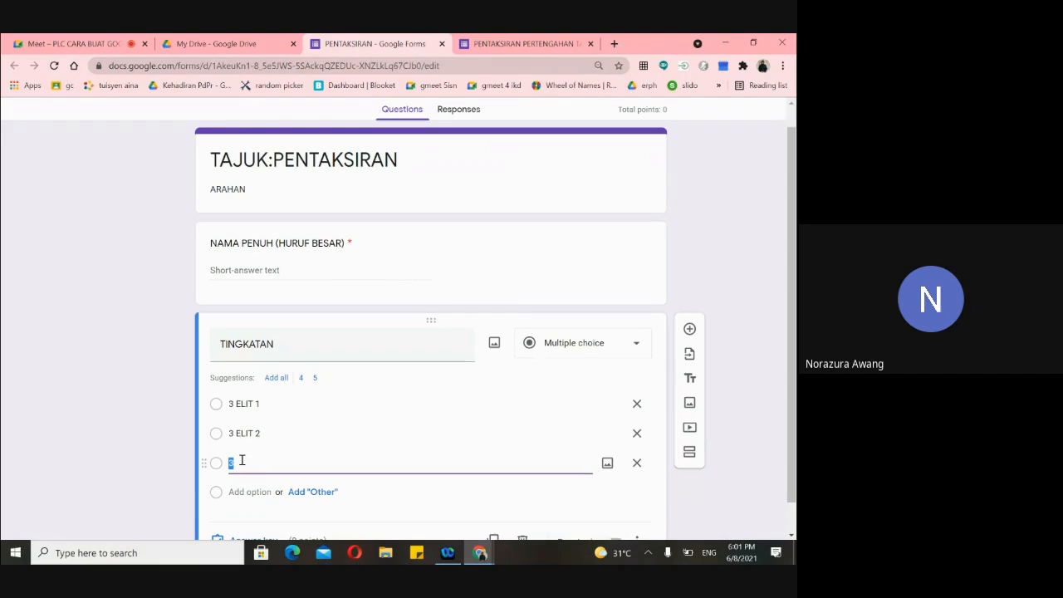
pyautogui.click(243, 463)
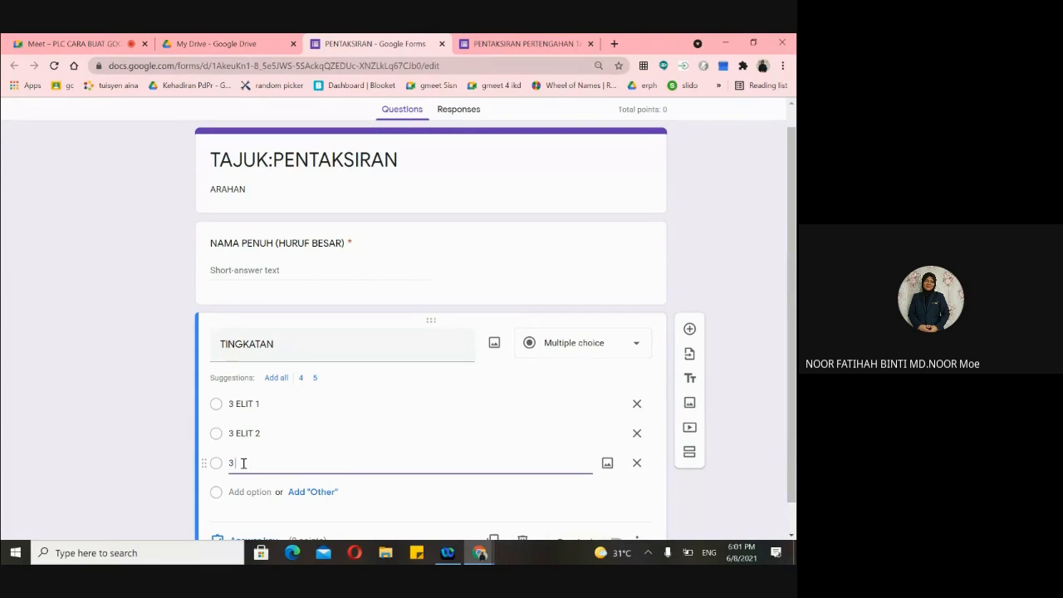
pyautogui.scroll(-1, 255, 439)
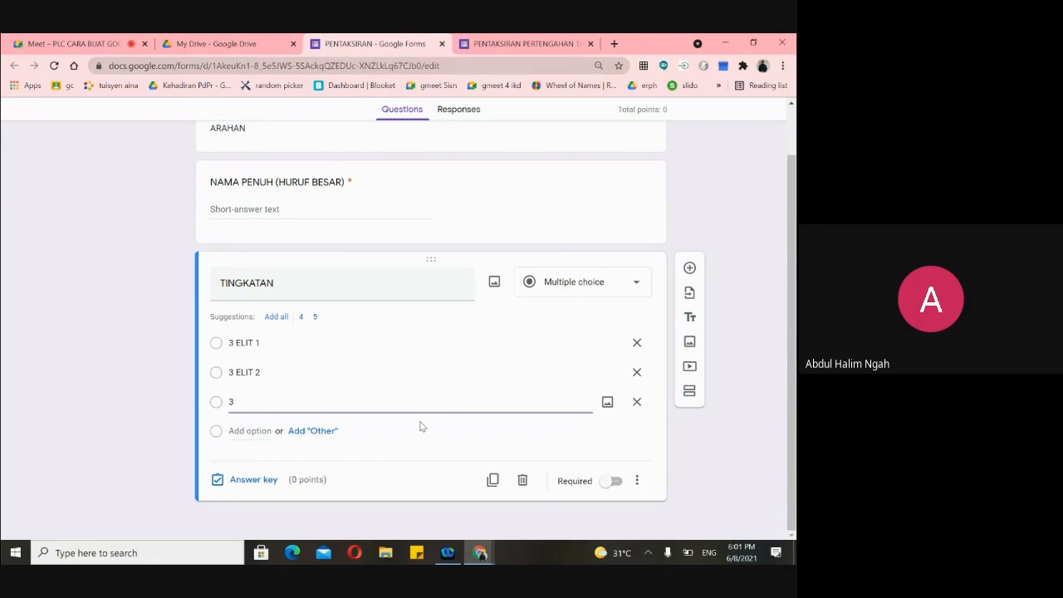
pyautogui.write('ARIF')
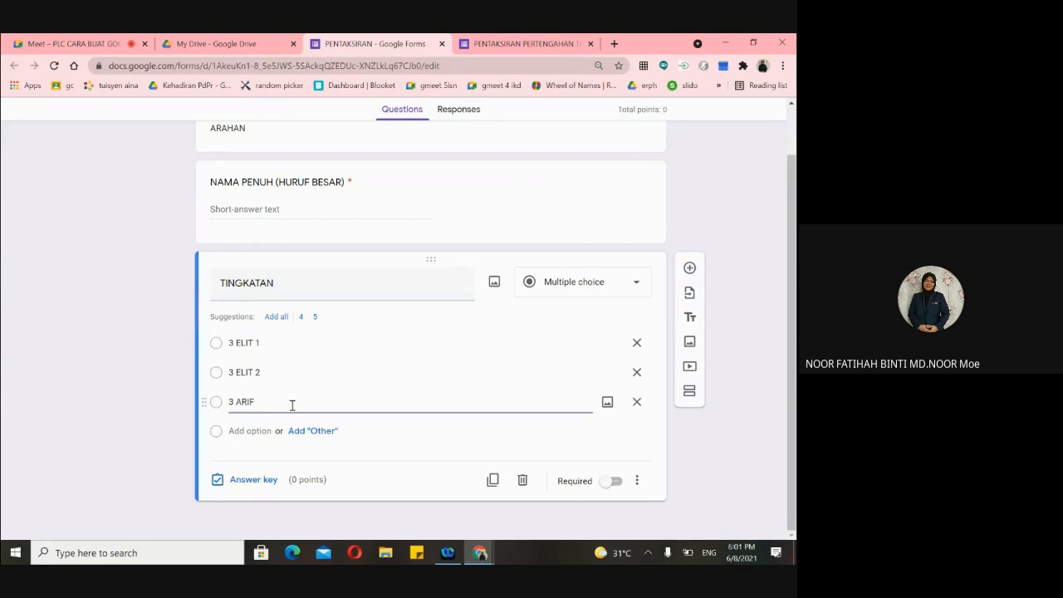
pyautogui.click(618, 487)
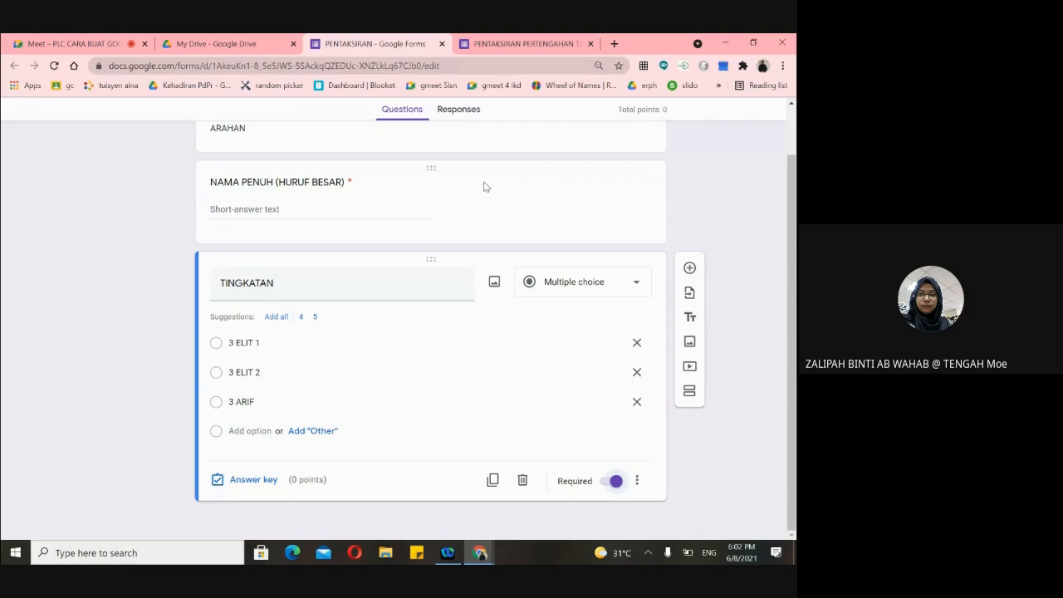
pyautogui.click(502, 46)
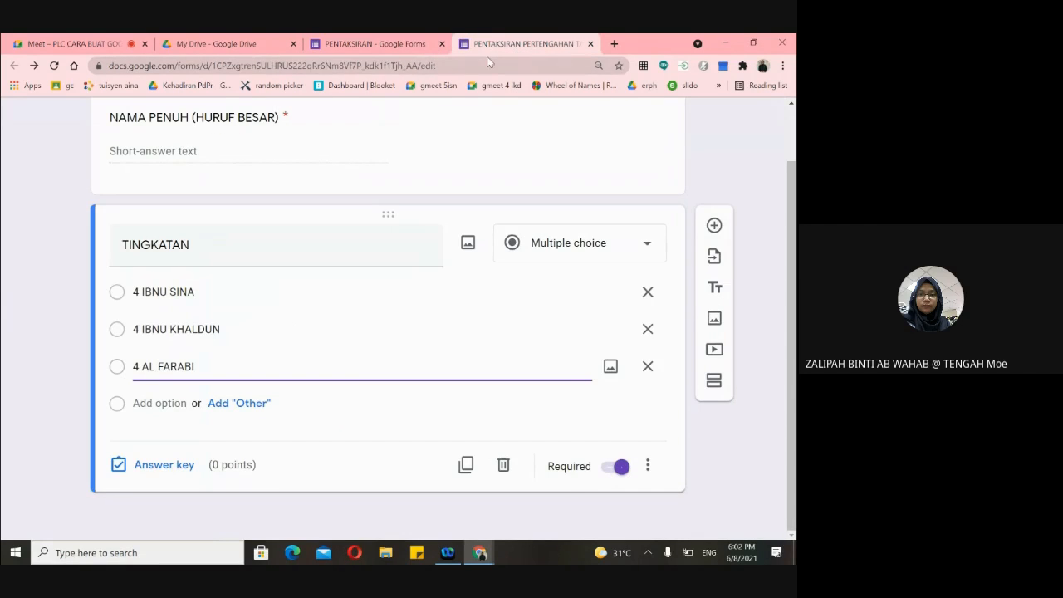
pyautogui.click(382, 46)
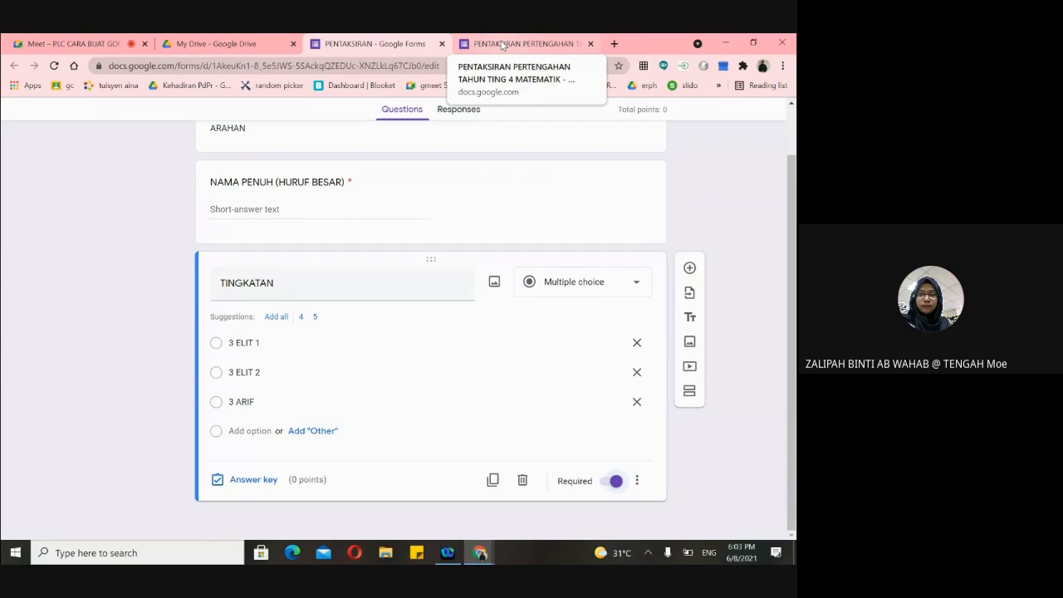
pyautogui.click(502, 44)
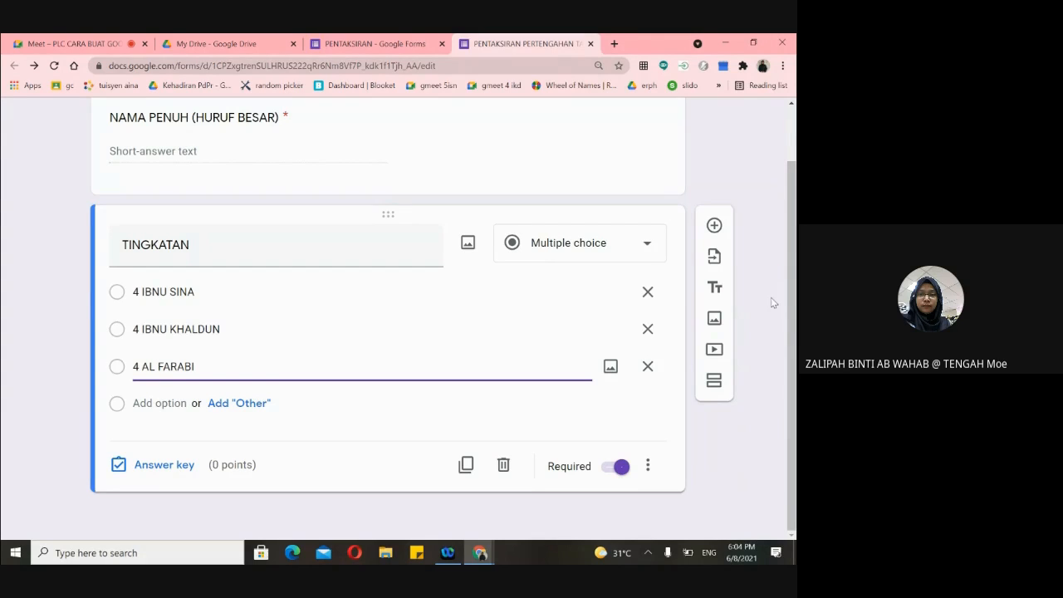
pyautogui.scroll(2, 759, 325)
pyautogui.scroll(-2, 760, 337)
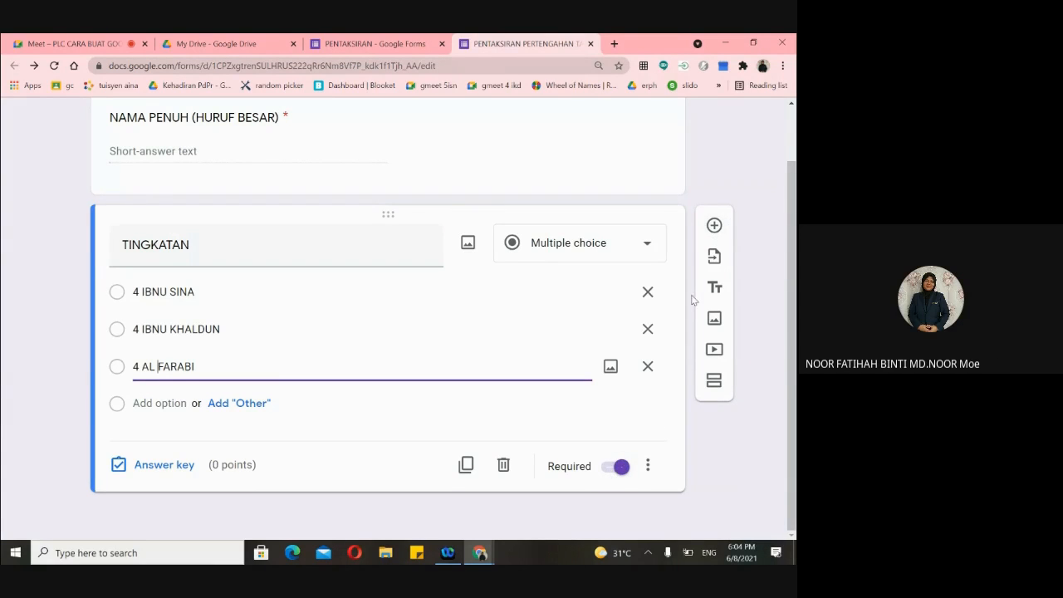
pyautogui.click(714, 225)
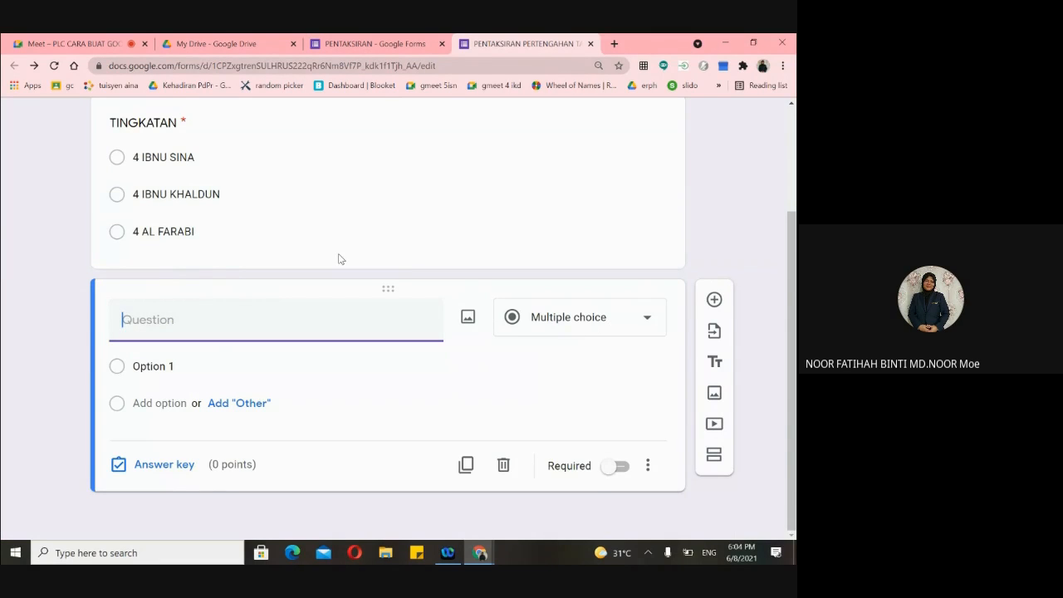
# - Minimise the browser to show the Windows desktop
pyautogui.click(724, 44)
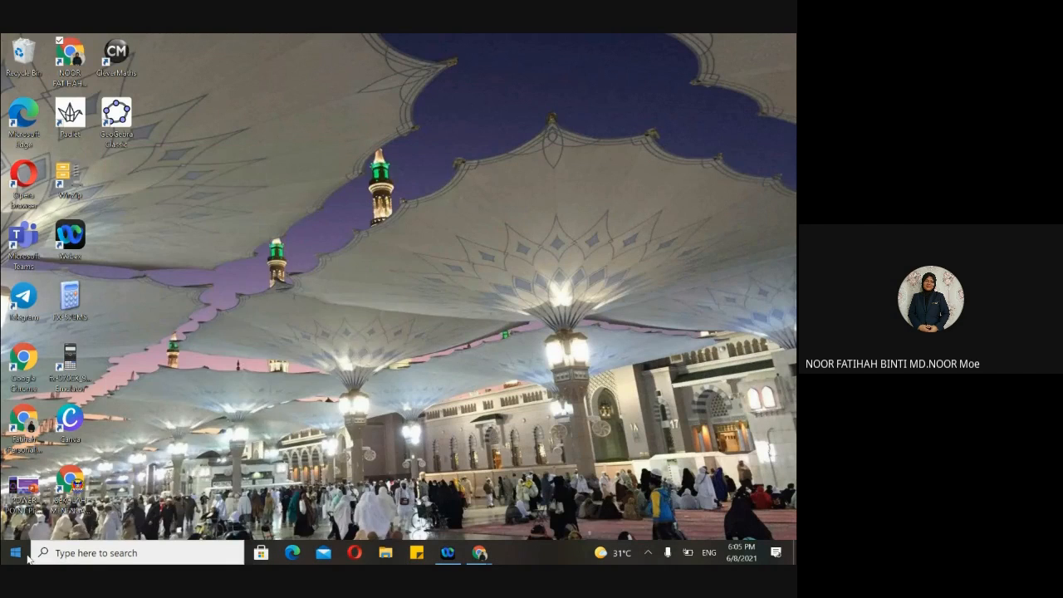
# - Open BK 1 SOALAN Kertas 1 from Documents > akram in Word, then minimise File Explorer
pyautogui.click(24, 555)
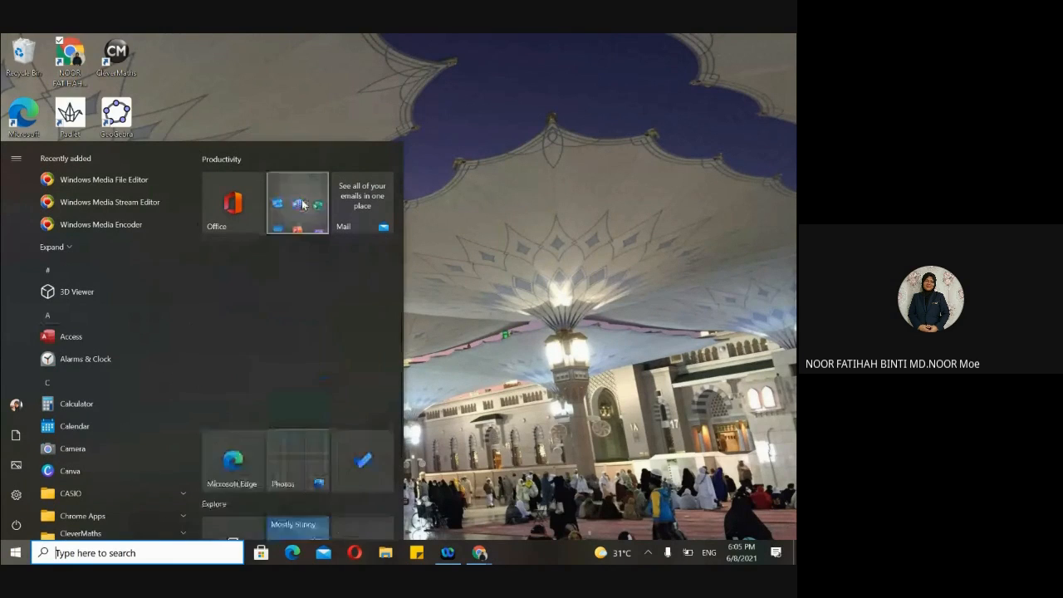
pyautogui.click(304, 304)
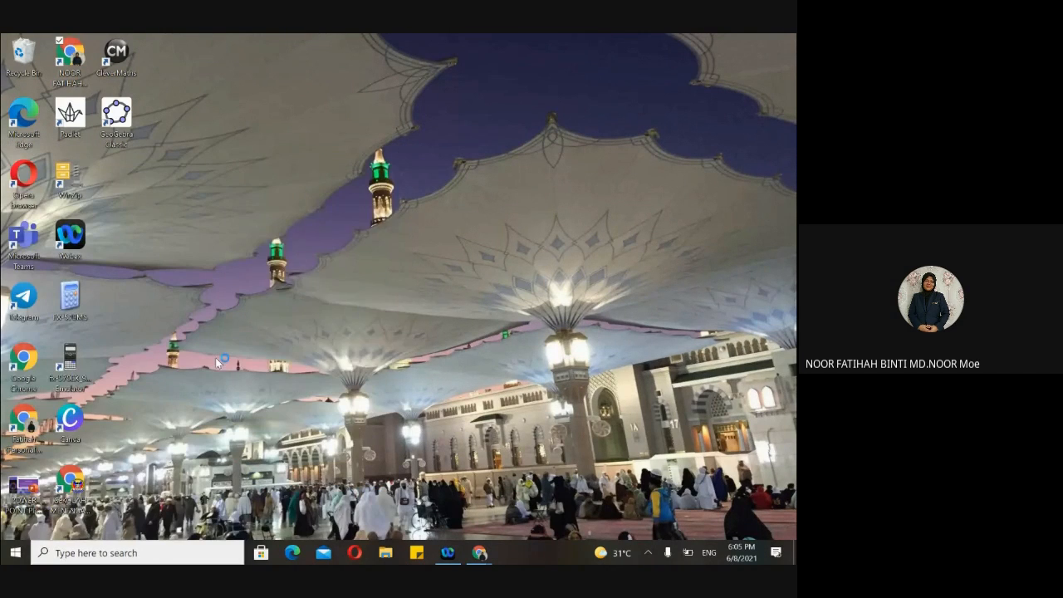
pyautogui.click(388, 556)
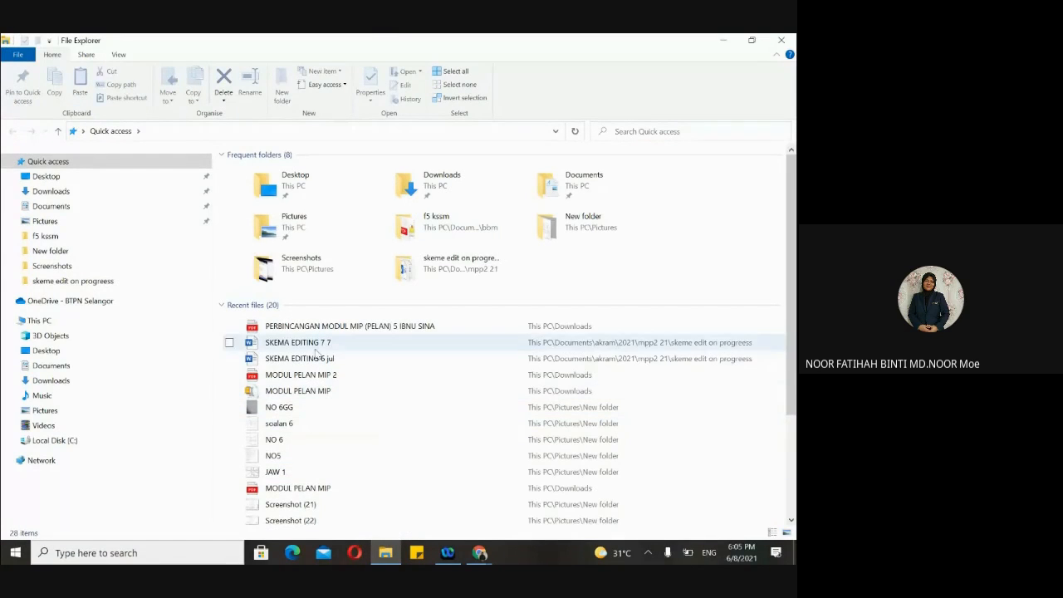
pyautogui.scroll(-1, 328, 383)
pyautogui.scroll(1, 332, 391)
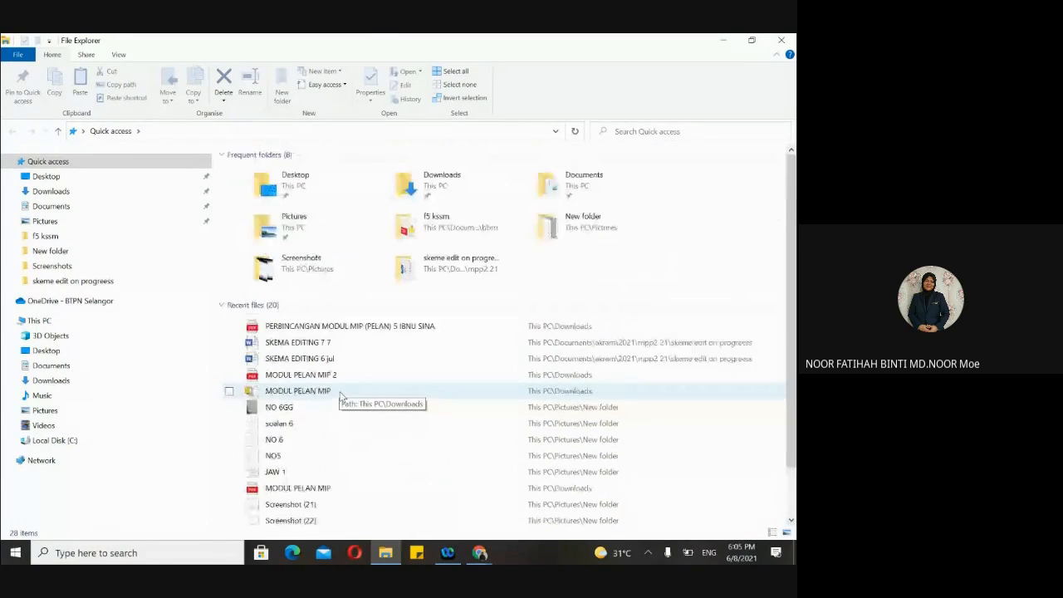
pyautogui.doubleClick(553, 196)
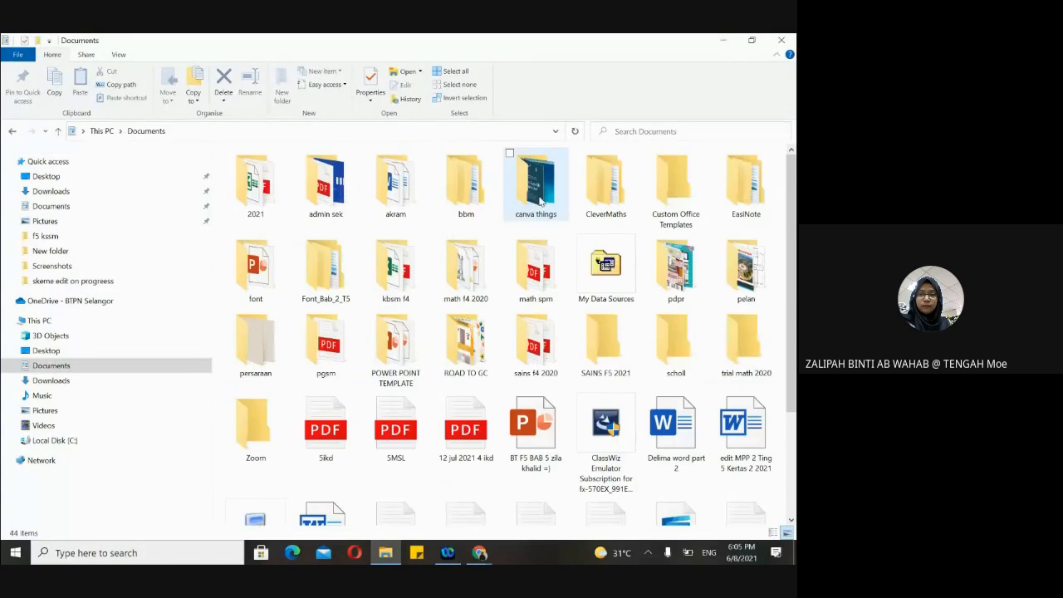
pyautogui.doubleClick(396, 205)
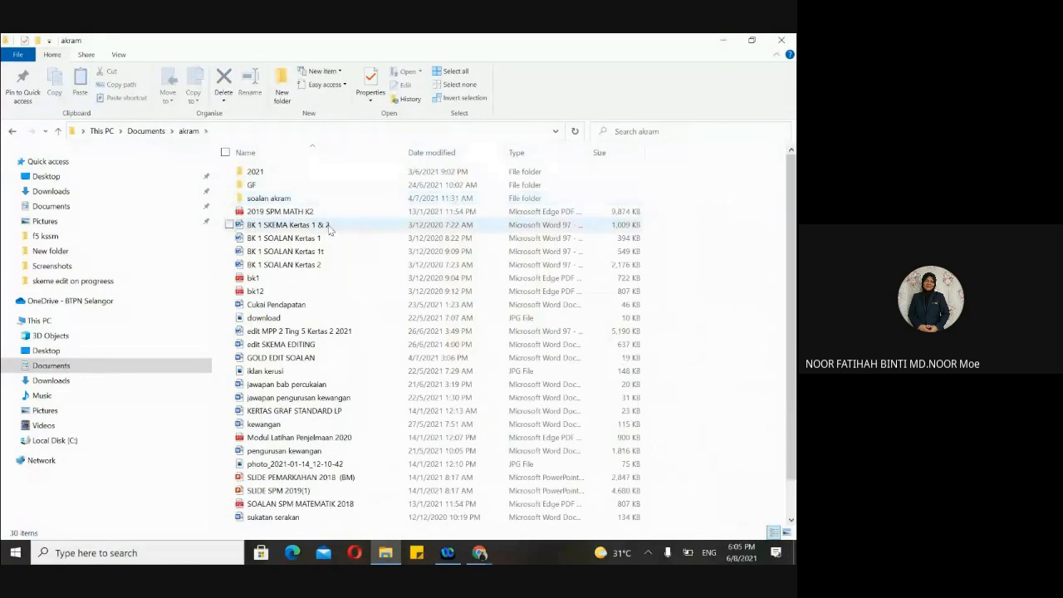
pyautogui.doubleClick(296, 241)
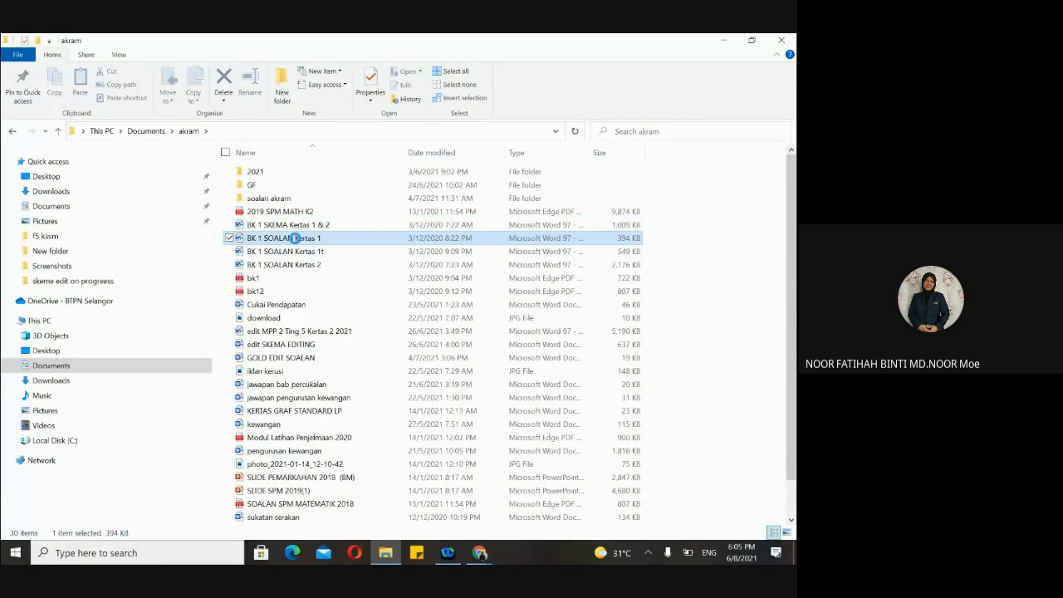
pyautogui.click(723, 40)
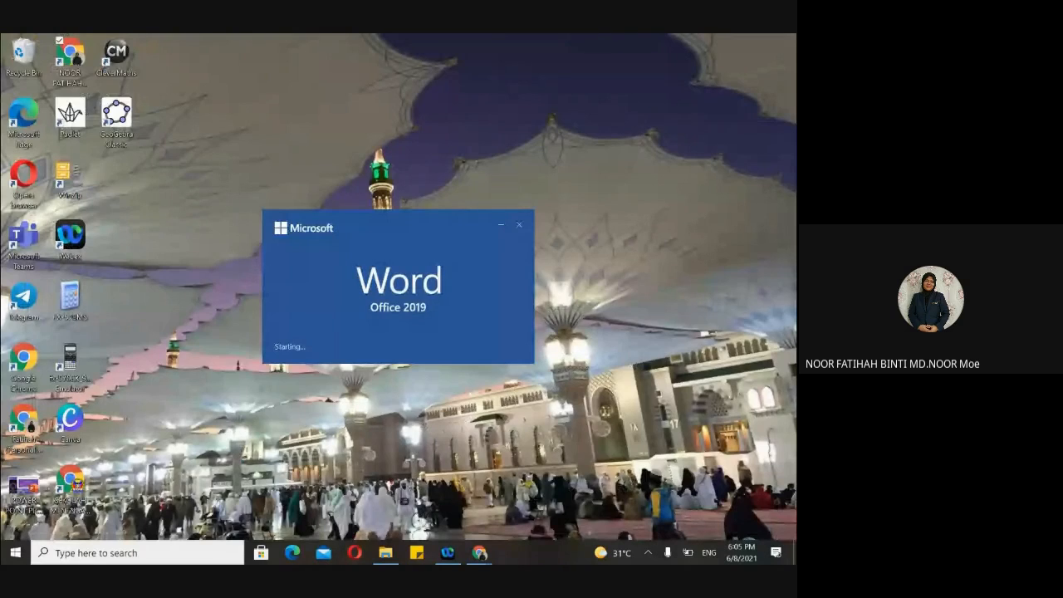
# - Bring the Forms editor back and select TINGKATAN's 4 AL FARABI option
pyautogui.click(423, 487)
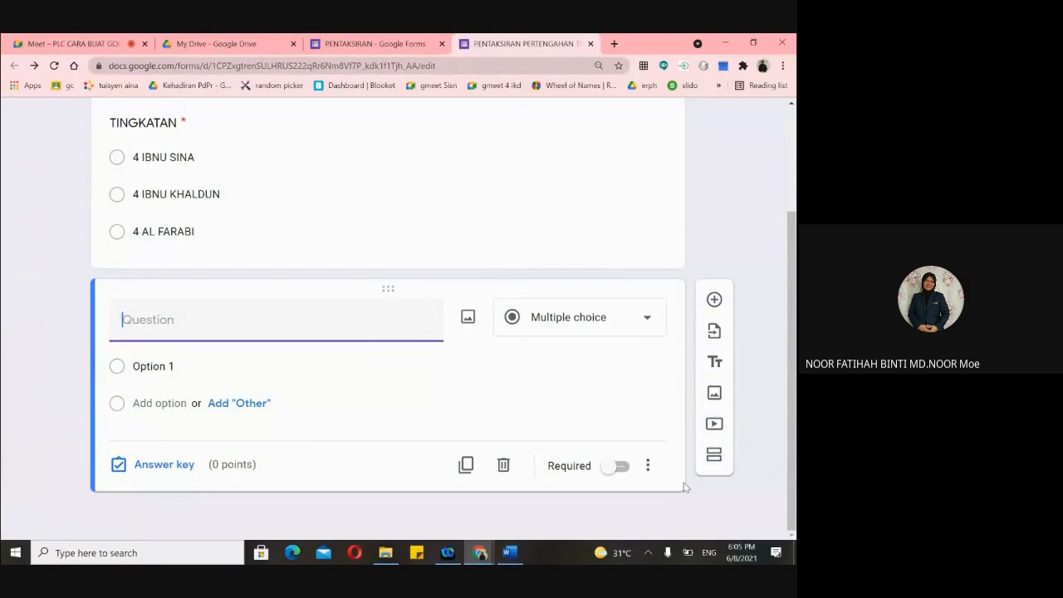
pyautogui.click(600, 226)
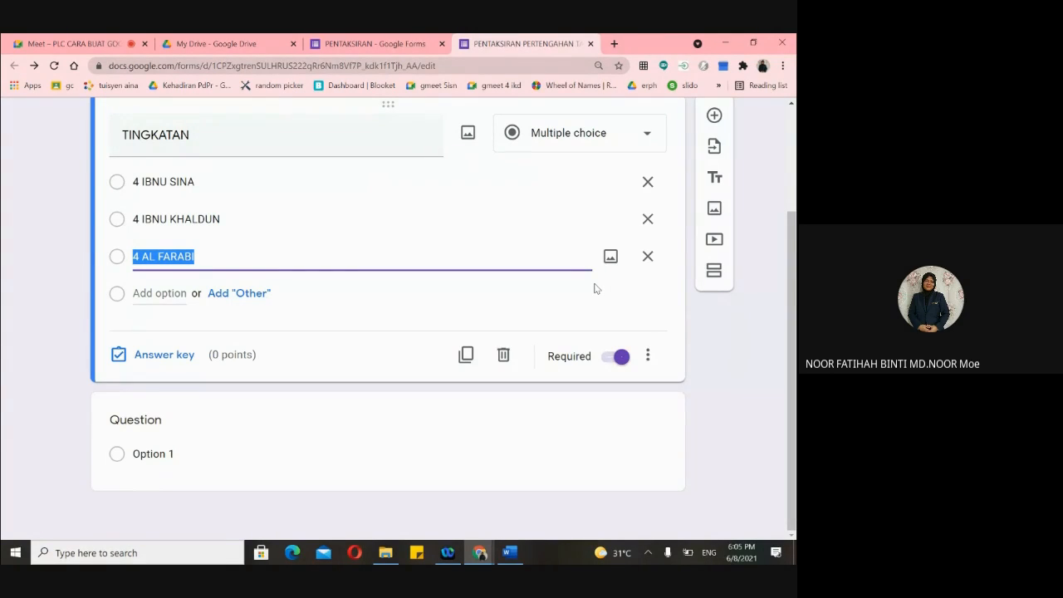
# - Insert a new untitled section right after the TINGKATAN question
pyautogui.click(713, 276)
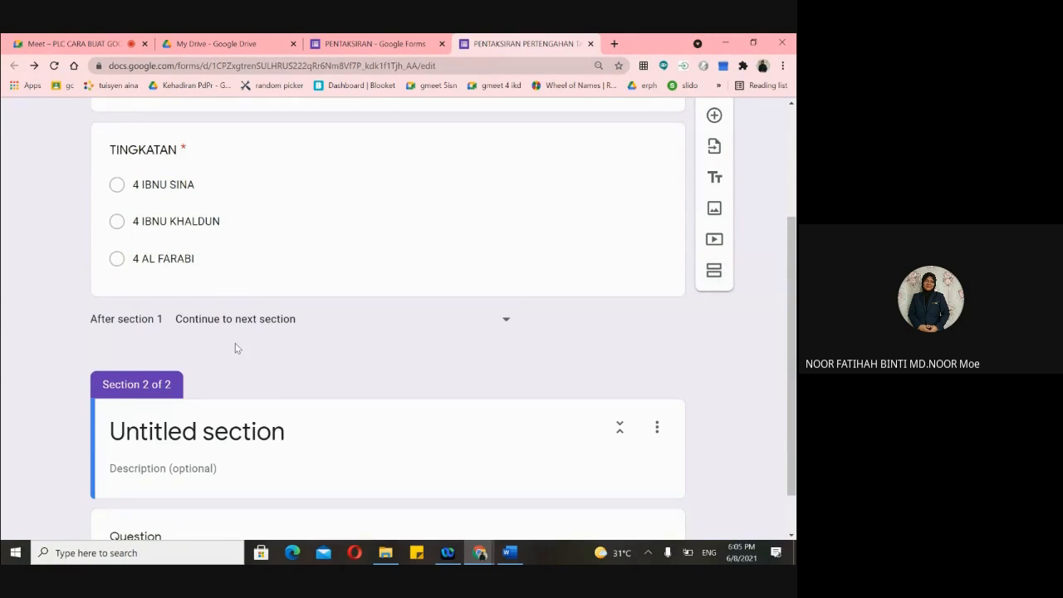
pyautogui.scroll(2, 249, 310)
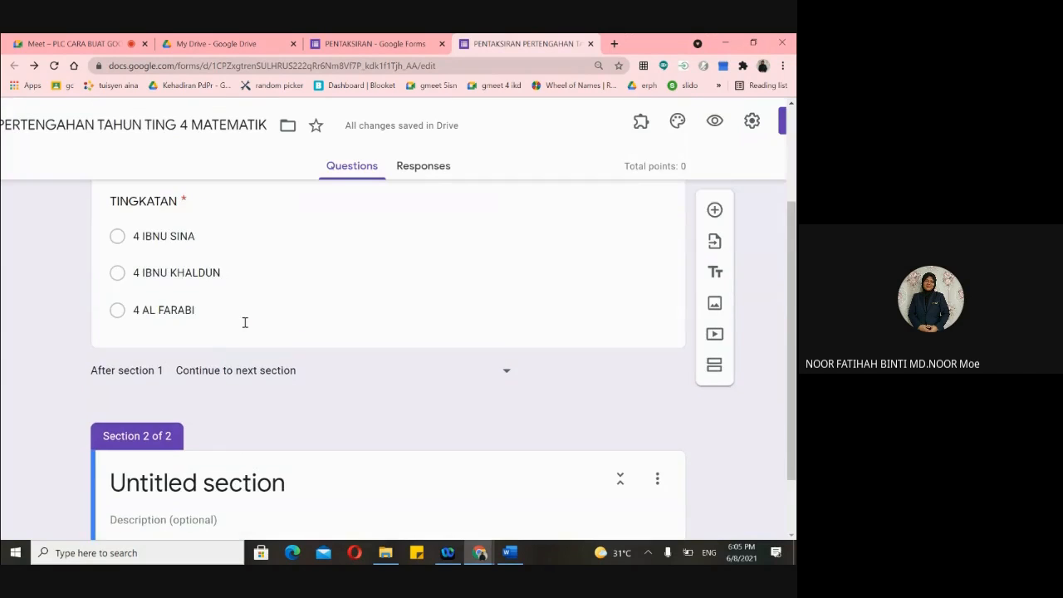
pyautogui.scroll(4, 245, 322)
pyautogui.scroll(-2, 247, 326)
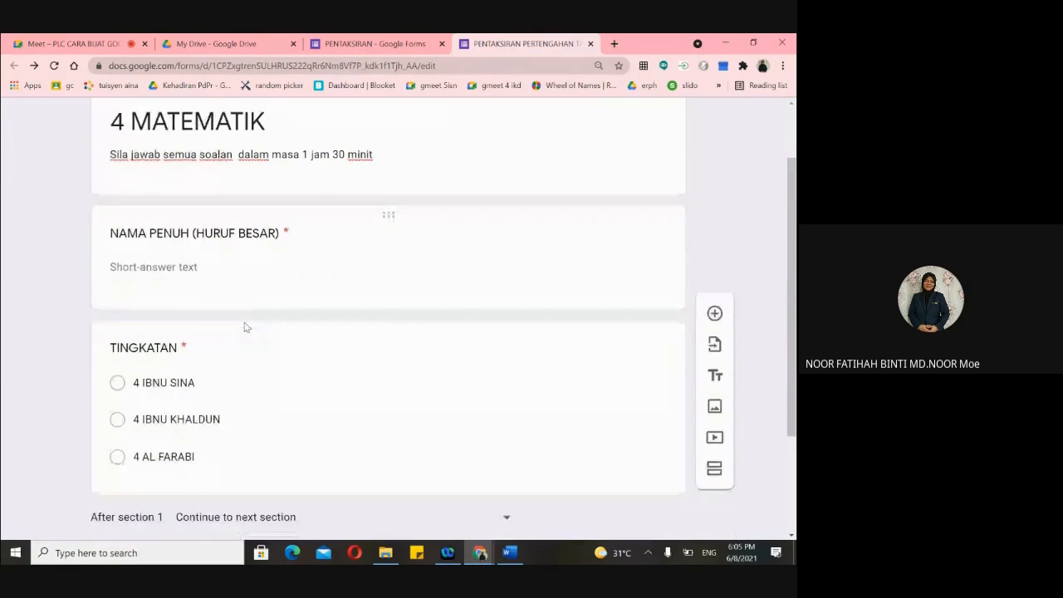
pyautogui.scroll(-4, 249, 332)
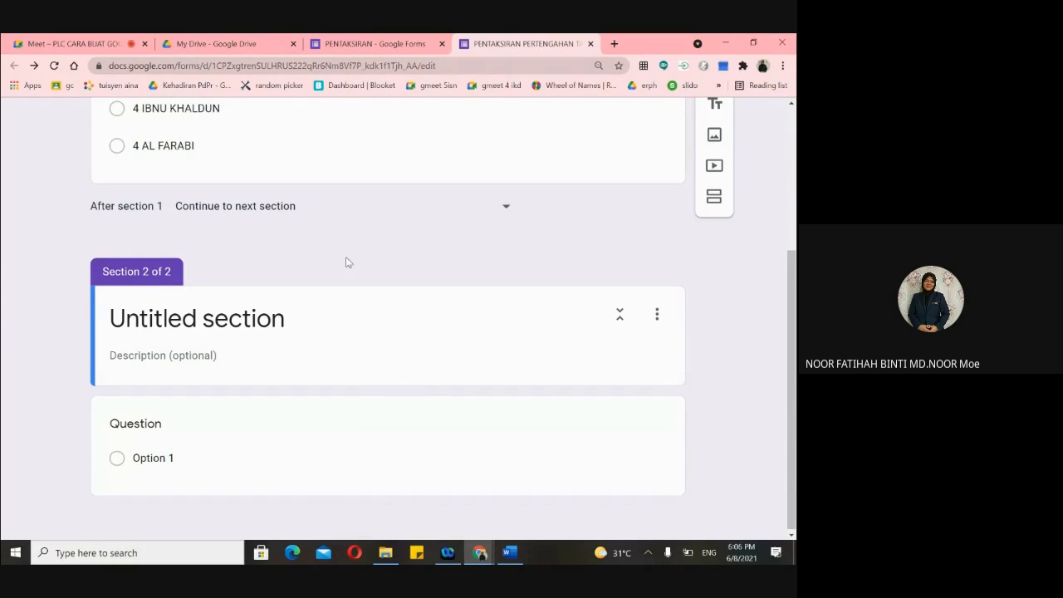
# - Delete the untitled Section 2 and its blank question, confirming with OK
pyautogui.click(657, 316)
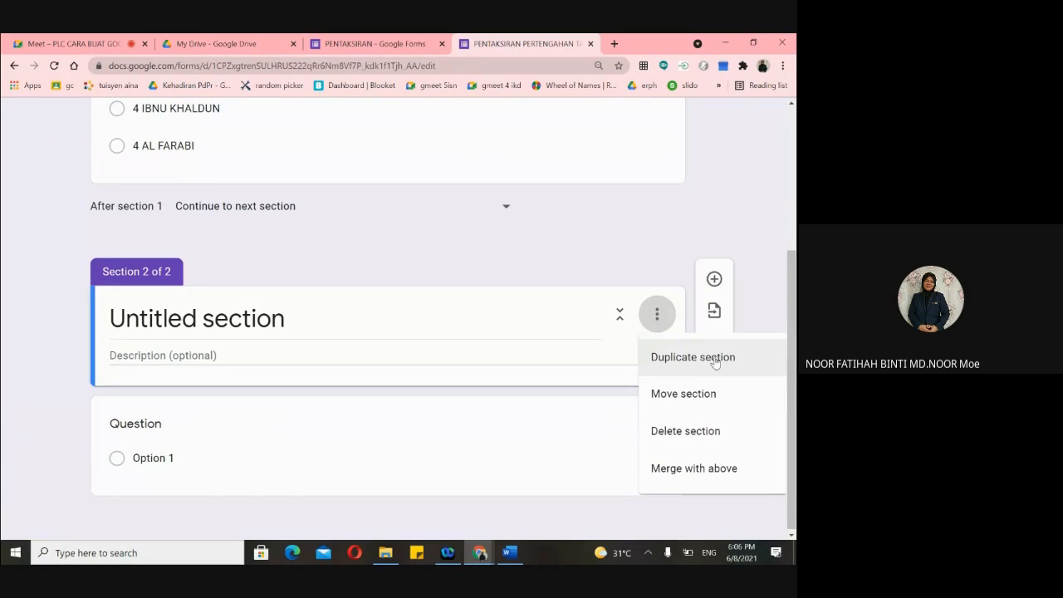
pyautogui.click(705, 431)
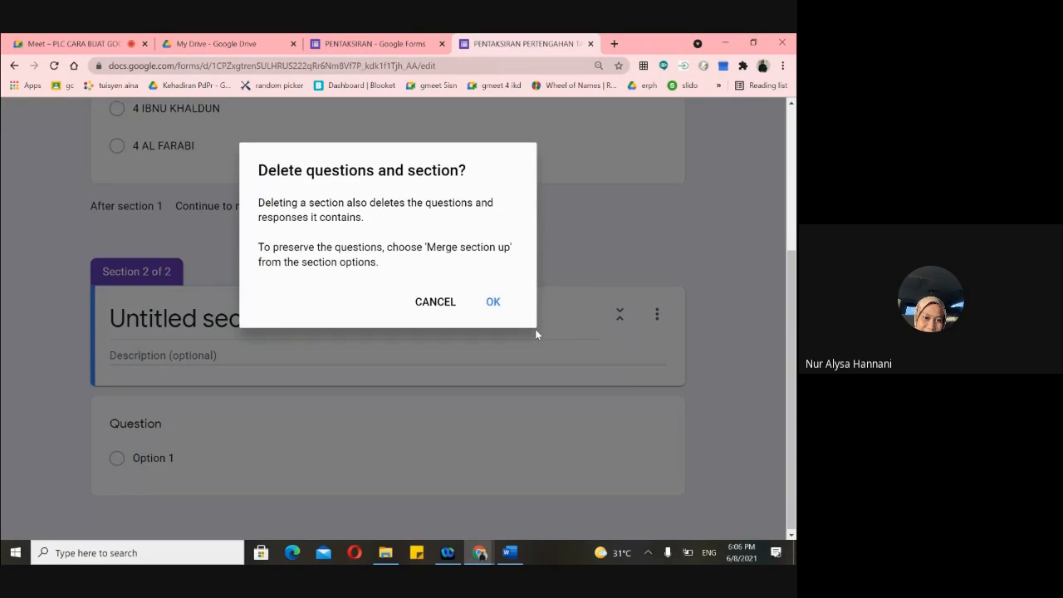
pyautogui.click(493, 304)
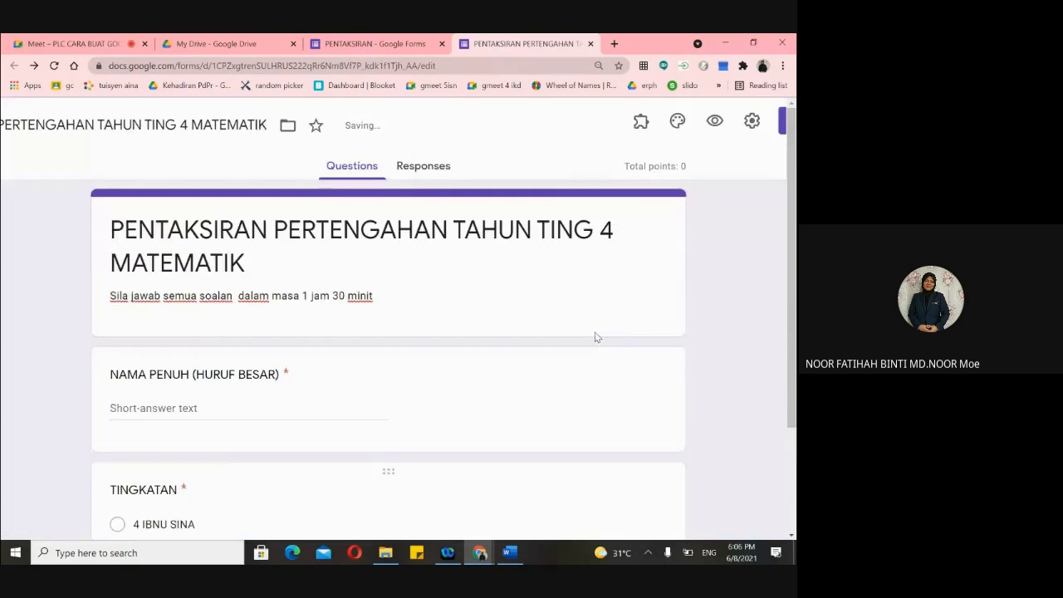
pyautogui.scroll(-5, 595, 337)
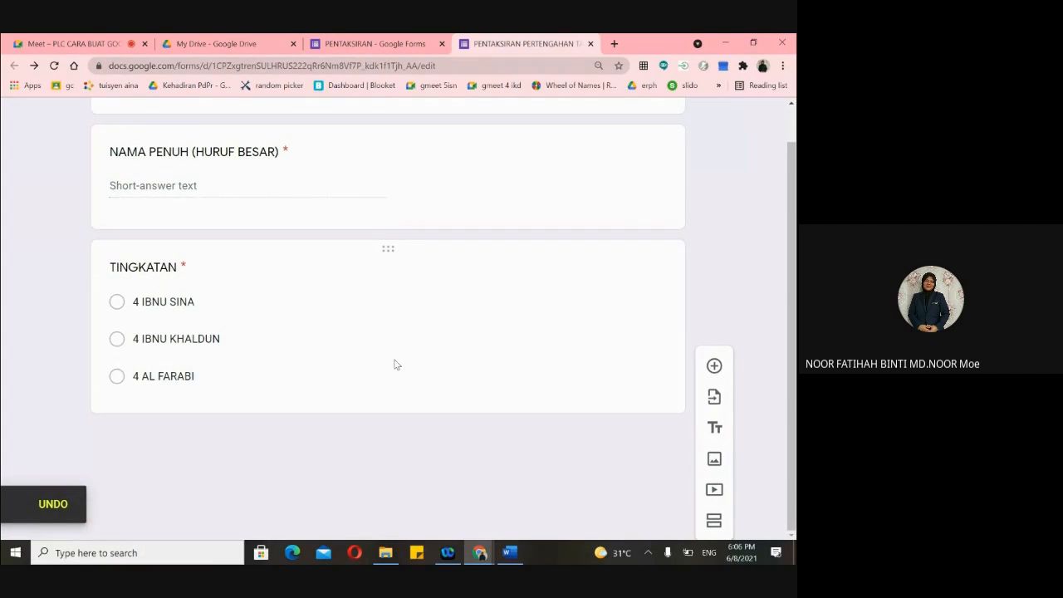
pyautogui.scroll(3, 406, 274)
pyautogui.scroll(-2, 406, 286)
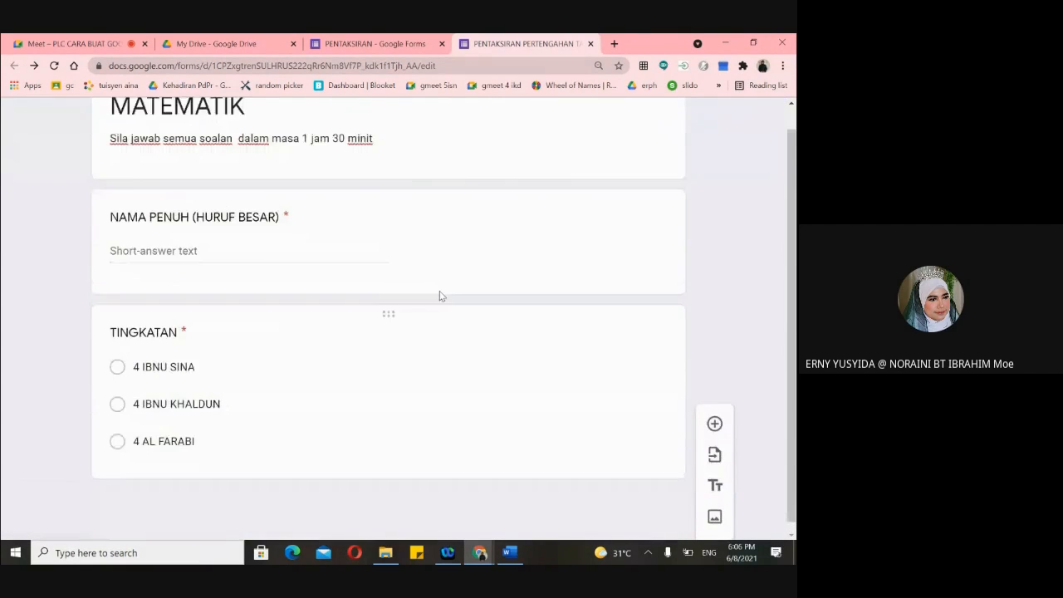
pyautogui.scroll(3, 440, 295)
pyautogui.scroll(-3, 441, 293)
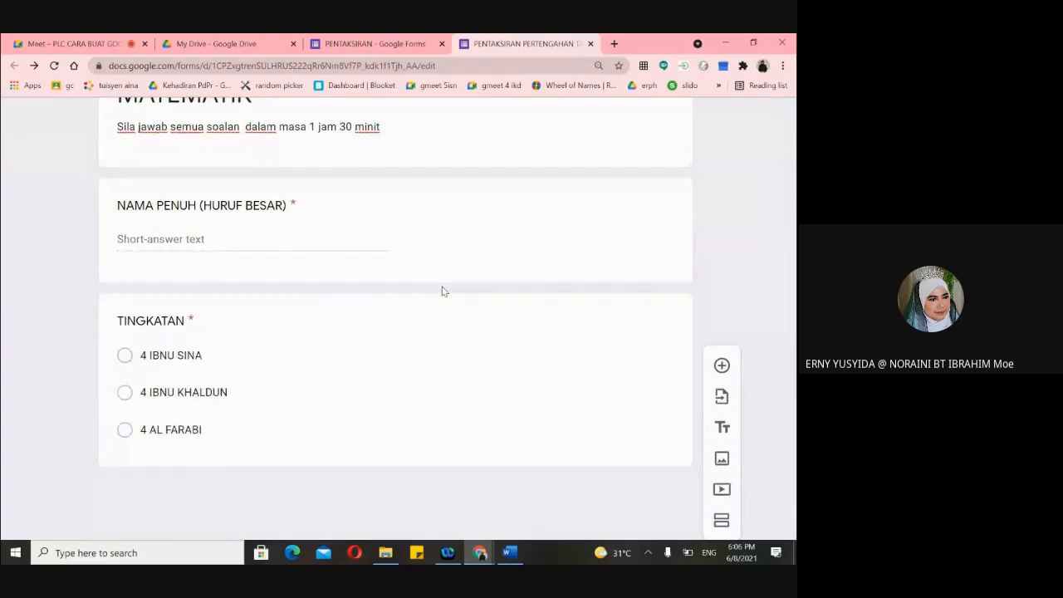
pyautogui.scroll(3, 442, 291)
pyautogui.scroll(-3, 441, 291)
pyautogui.scroll(1, 443, 290)
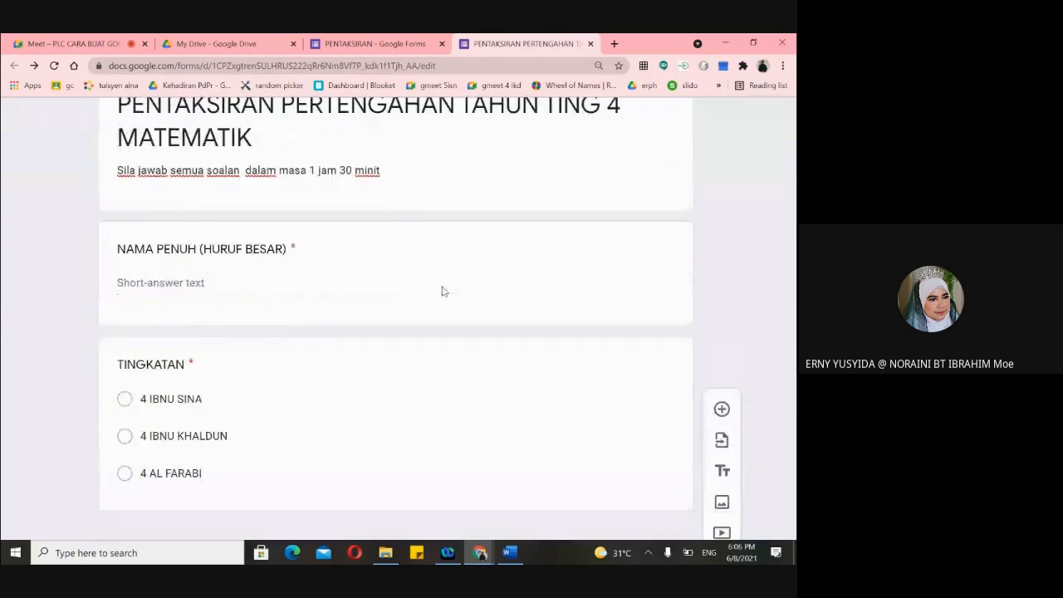
pyautogui.scroll(2, 443, 290)
pyautogui.scroll(1, 442, 291)
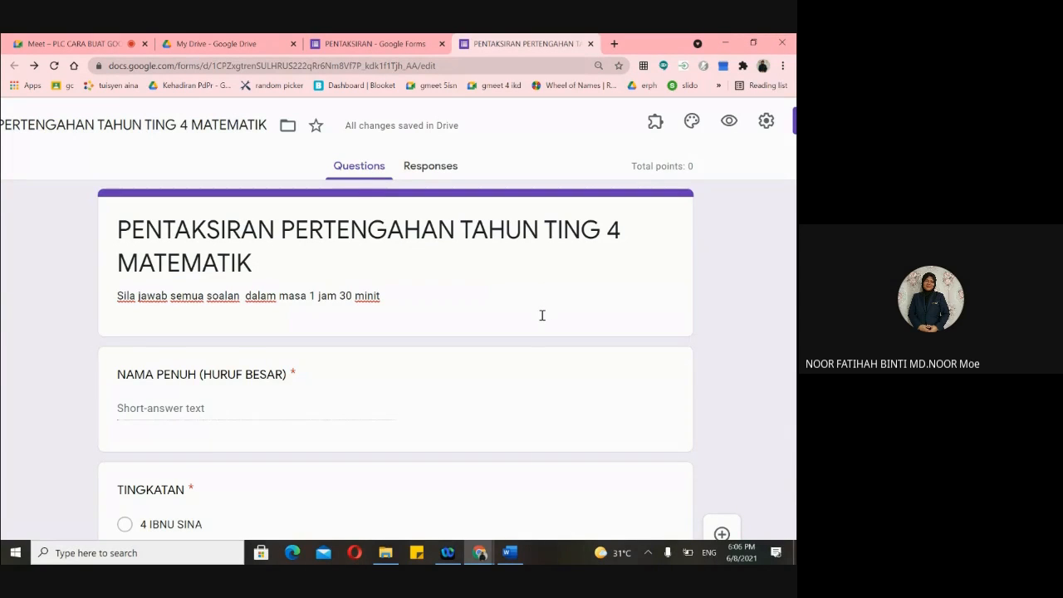
pyautogui.scroll(-1, 540, 318)
pyautogui.scroll(-1, 541, 321)
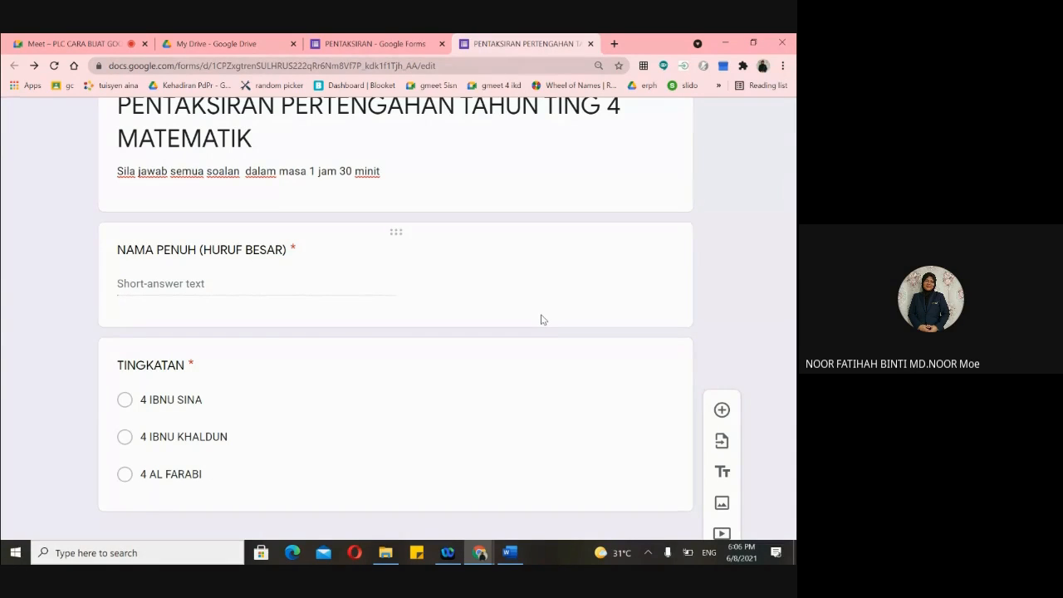
pyautogui.scroll(3, 541, 319)
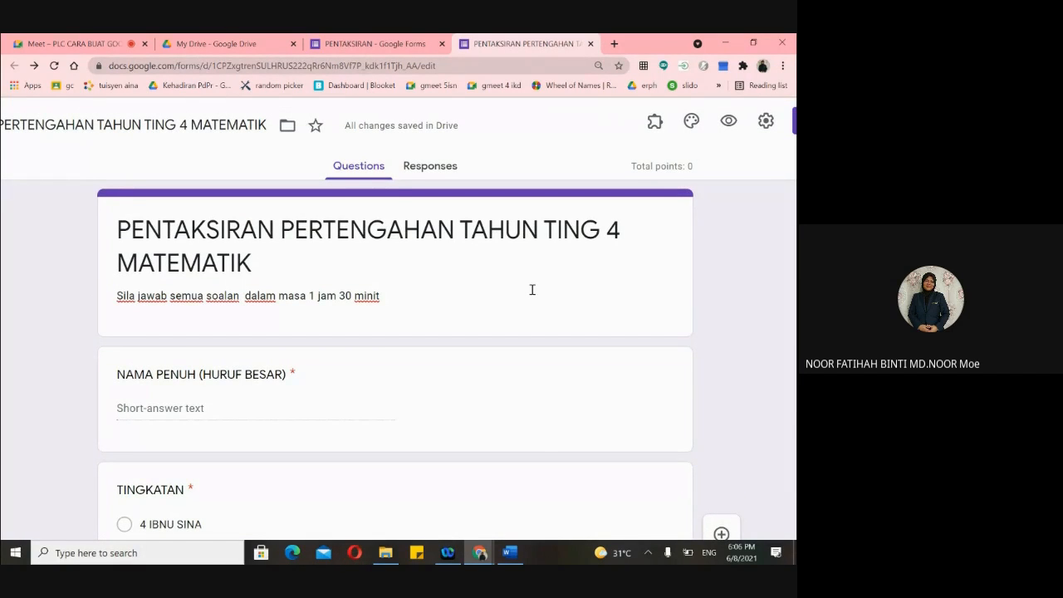
pyautogui.scroll(-3, 540, 299)
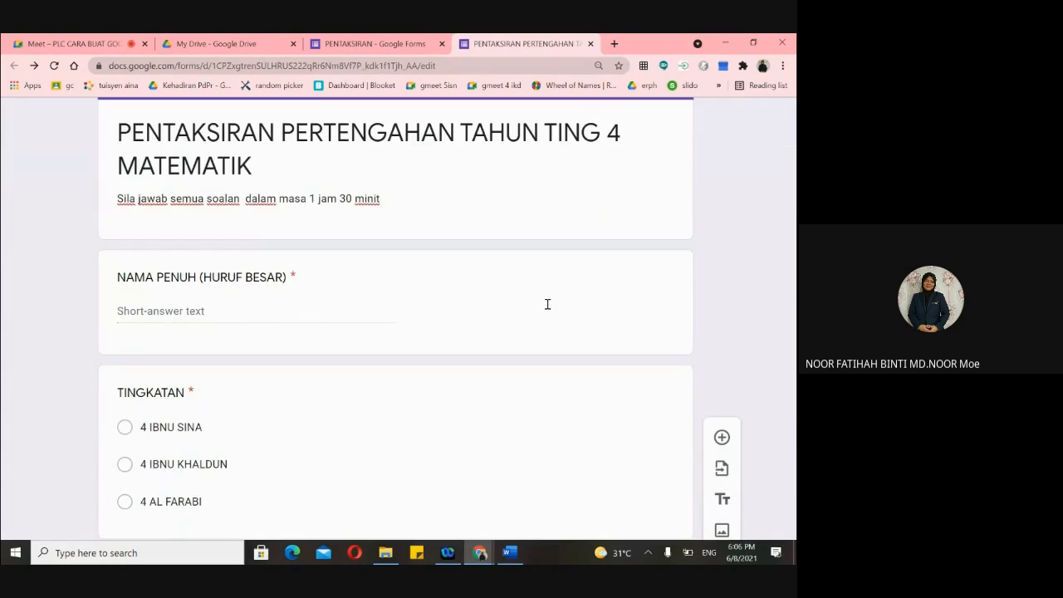
pyautogui.scroll(-1, 546, 309)
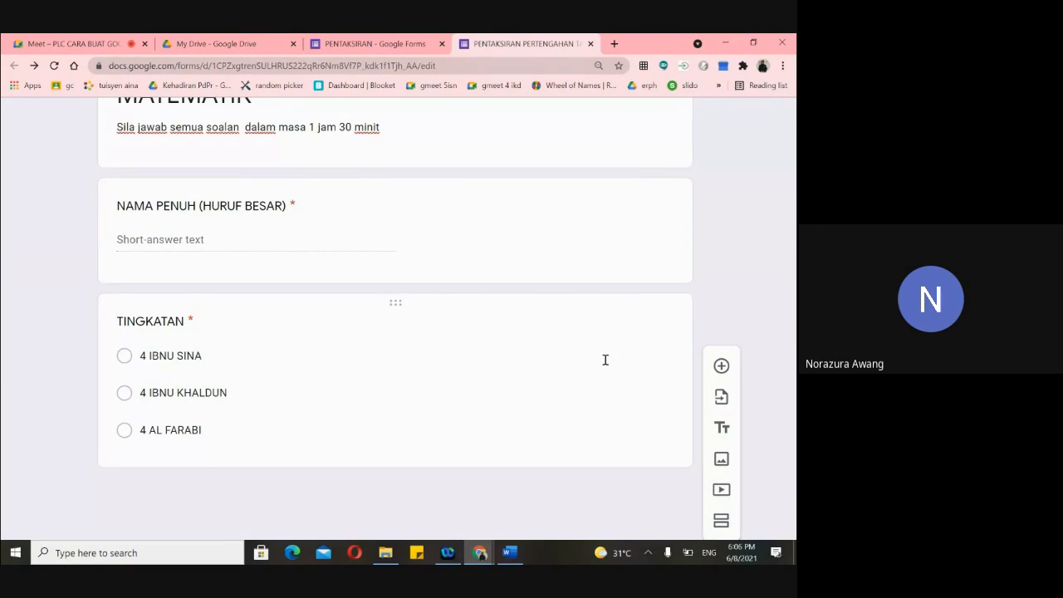
pyautogui.hscroll(-1, 605, 359)
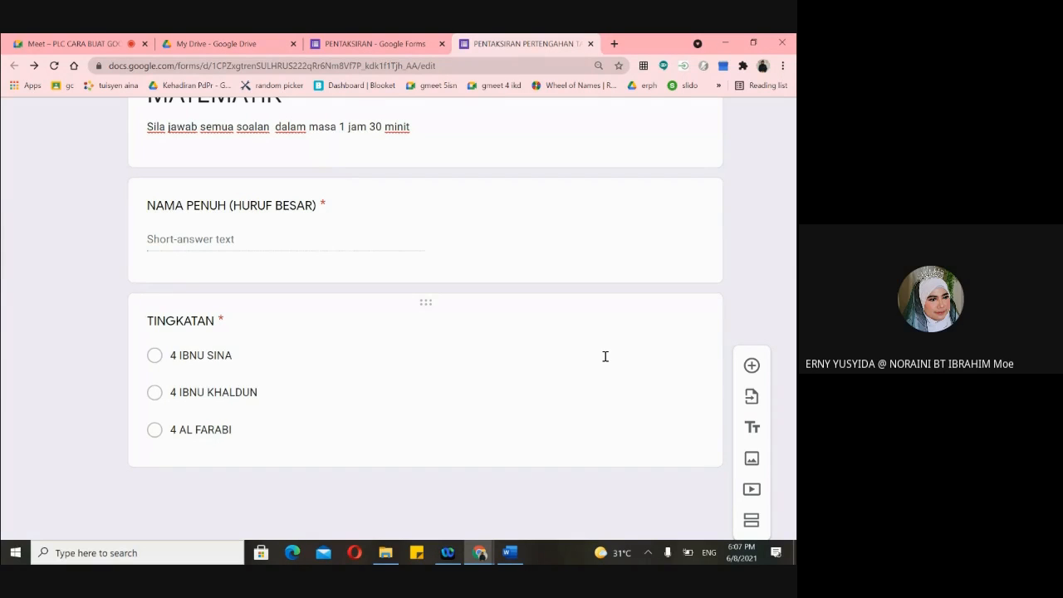
pyautogui.scroll(2, 591, 244)
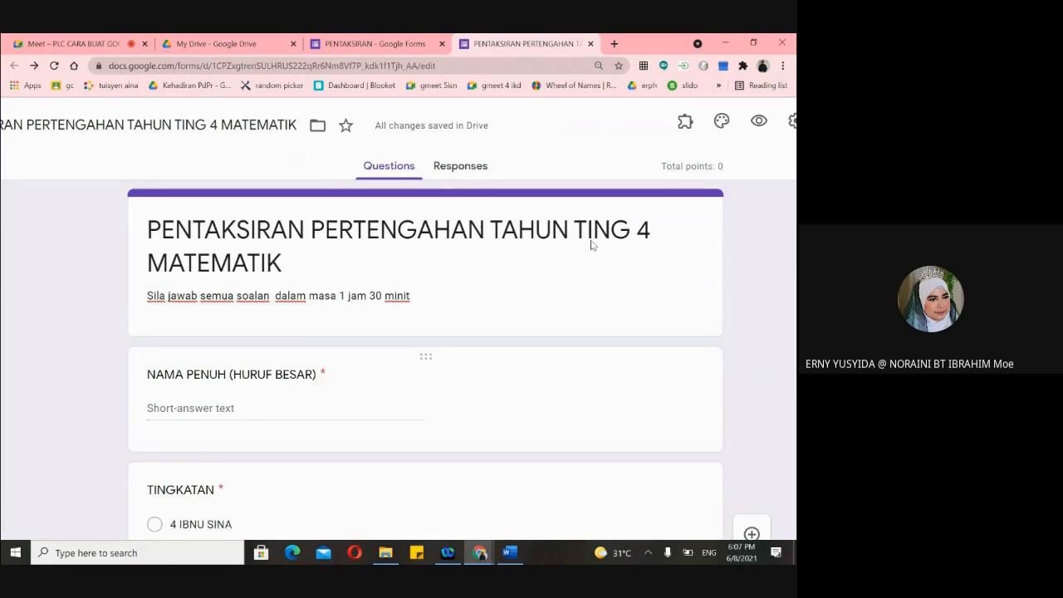
pyautogui.scroll(-2, 591, 244)
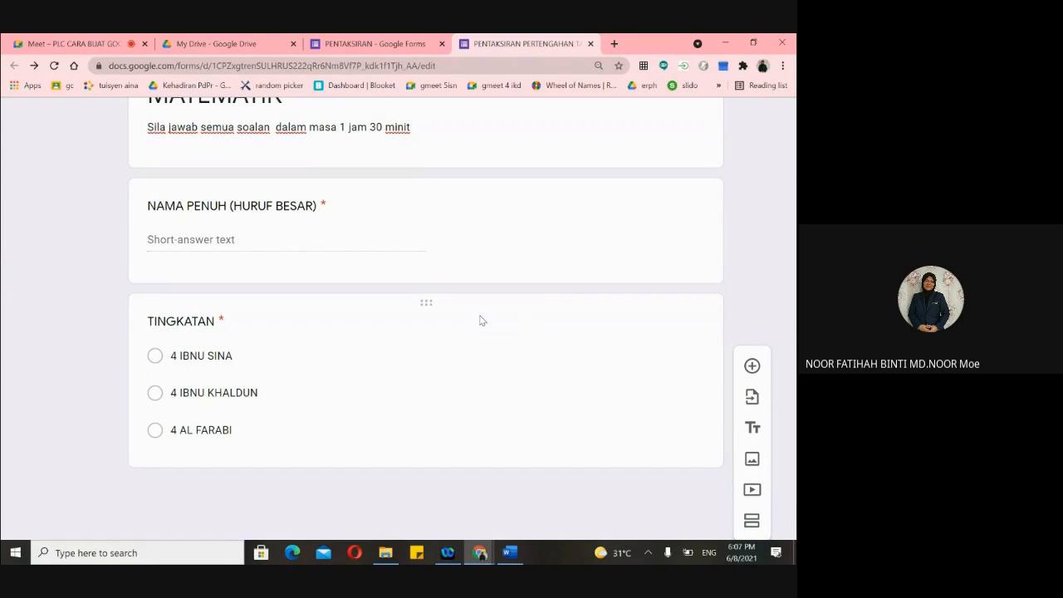
pyautogui.scroll(2, 479, 320)
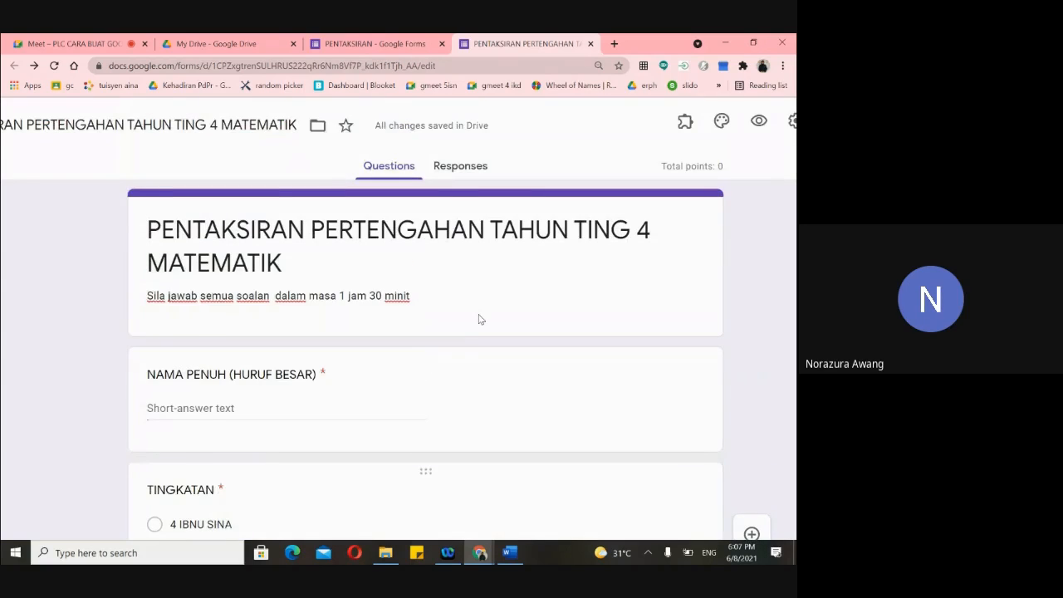
pyautogui.scroll(-2, 479, 315)
pyautogui.scroll(-1, 479, 314)
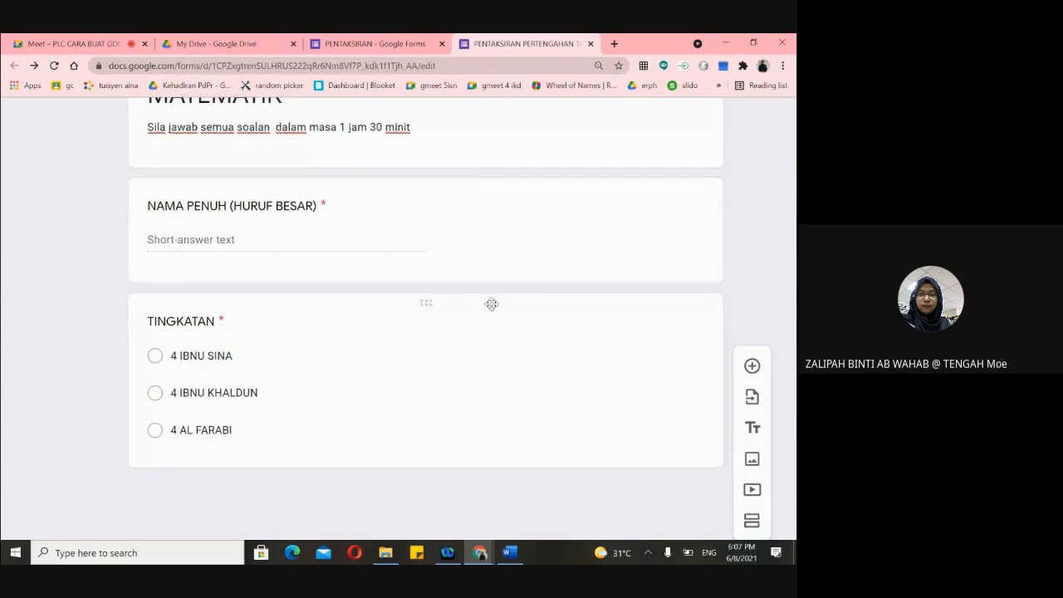
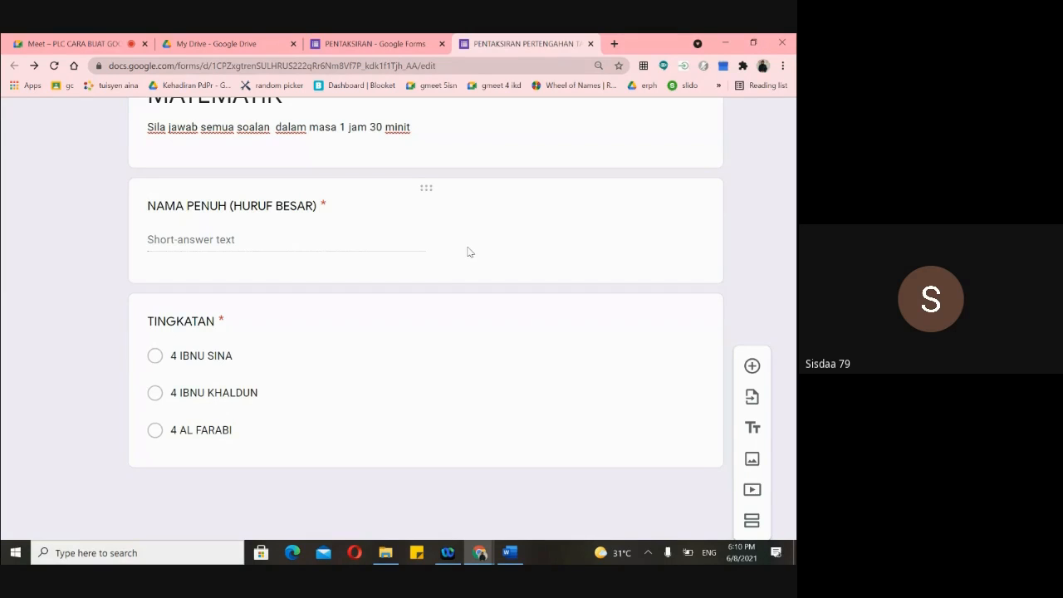
# - Add a new section to the form and check it in preview
pyautogui.scroll(2, 428, 255)
pyautogui.scroll(-2, 428, 254)
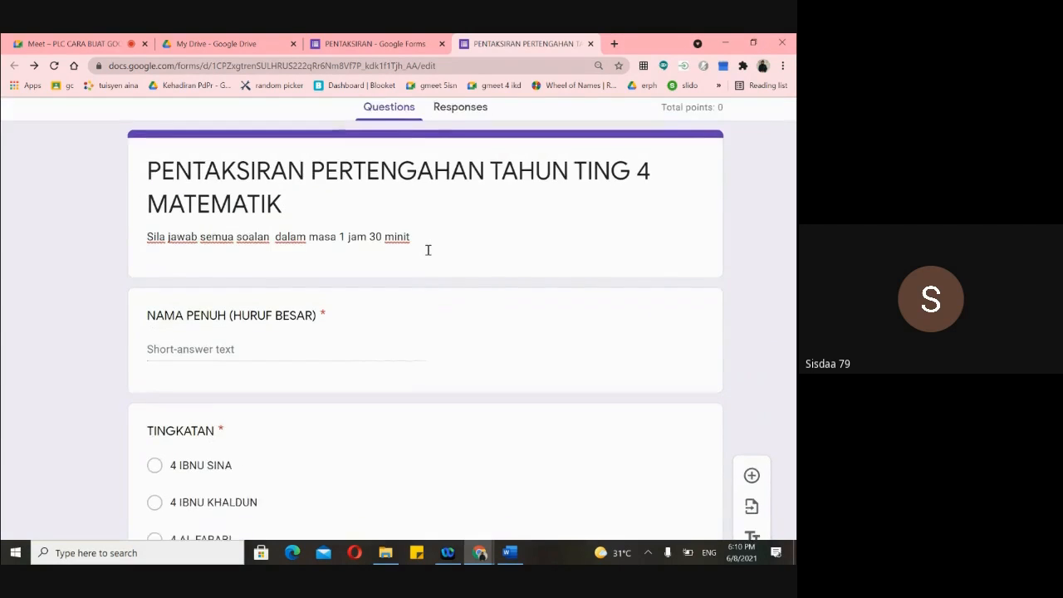
pyautogui.scroll(1, 428, 255)
pyautogui.scroll(1, 428, 255)
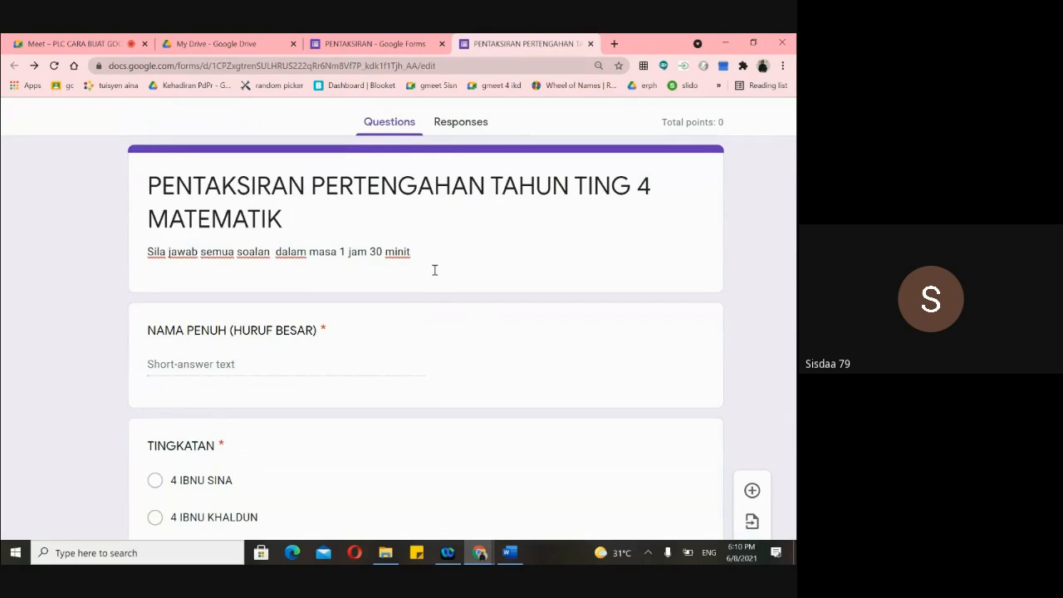
pyautogui.scroll(-2, 564, 303)
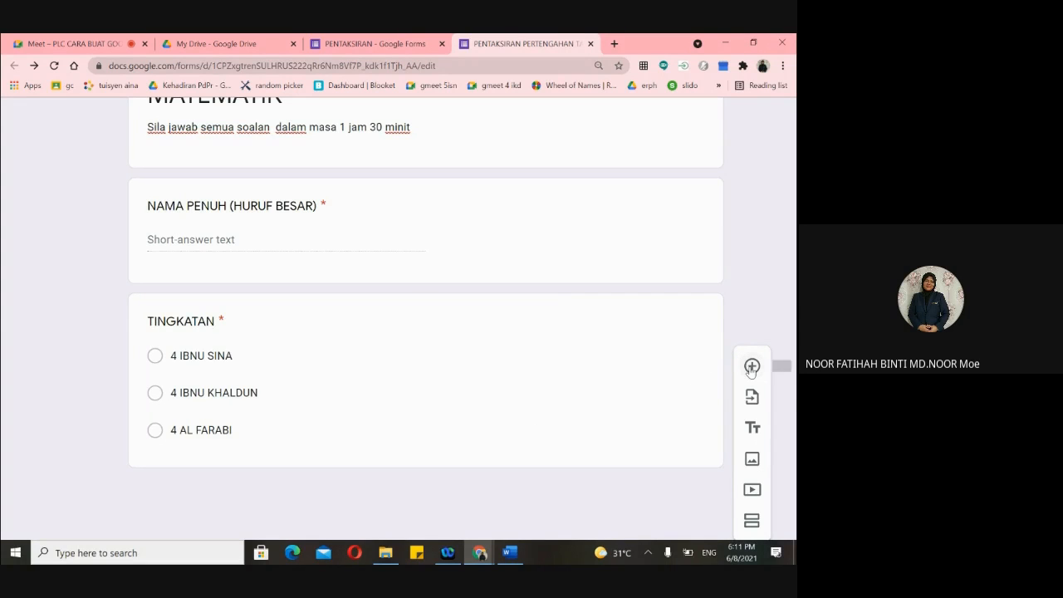
pyautogui.scroll(2, 462, 363)
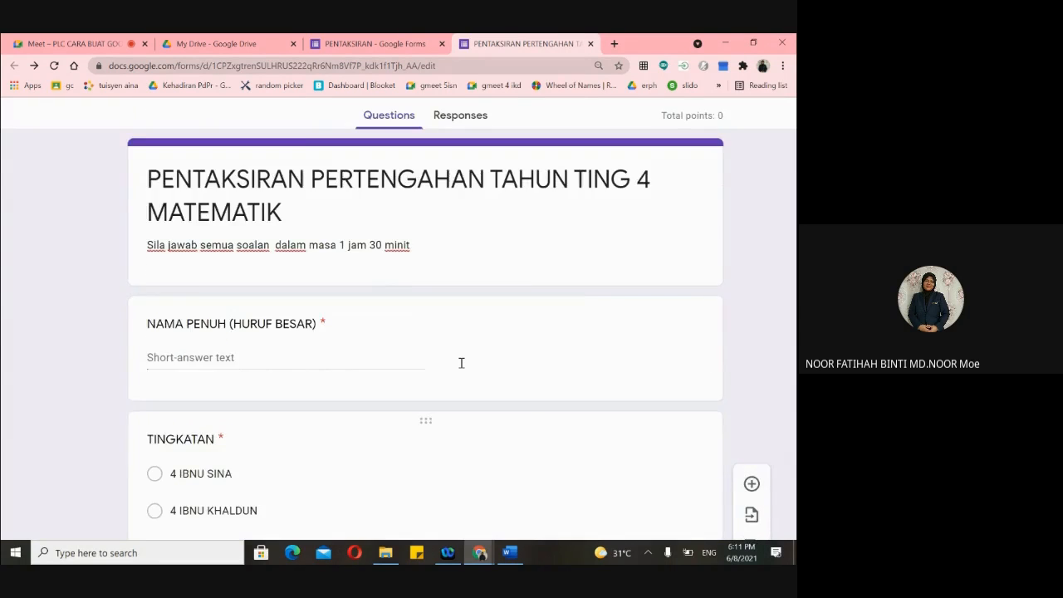
pyautogui.scroll(-2, 462, 363)
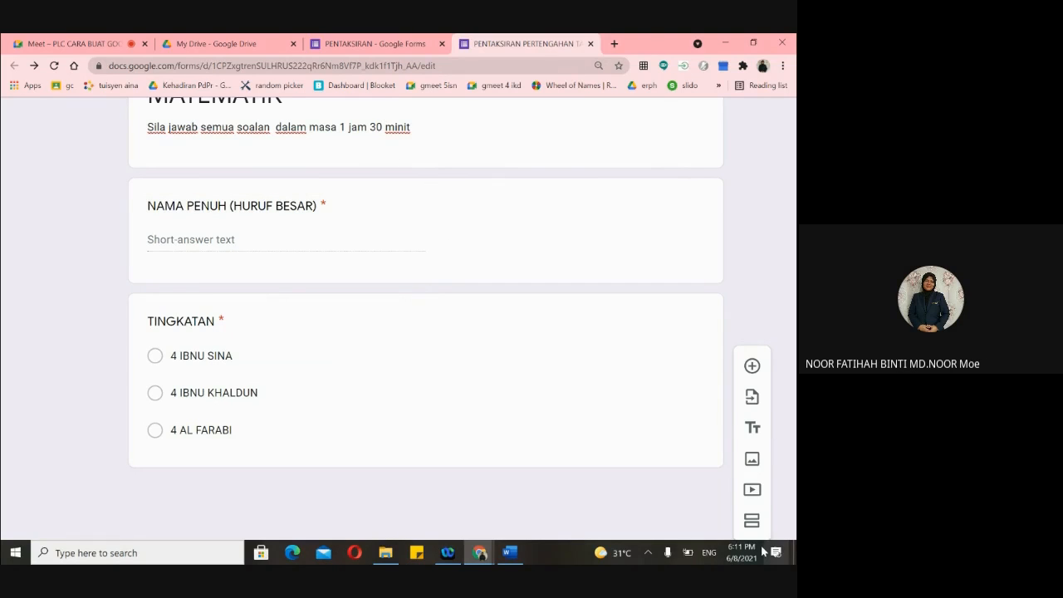
pyautogui.click(752, 520)
pyautogui.scroll(3, 332, 244)
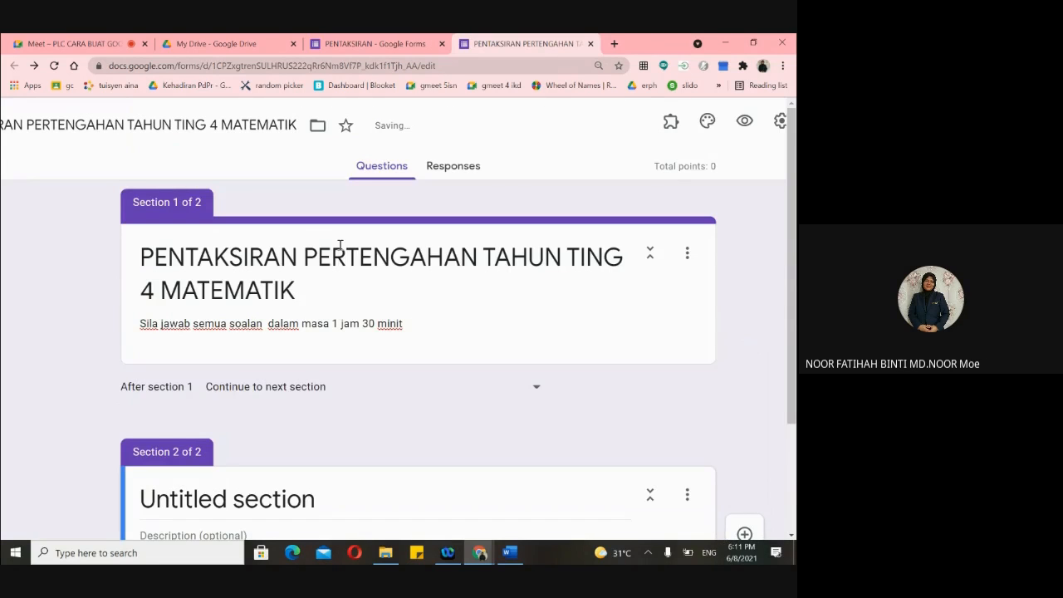
pyautogui.click(745, 121)
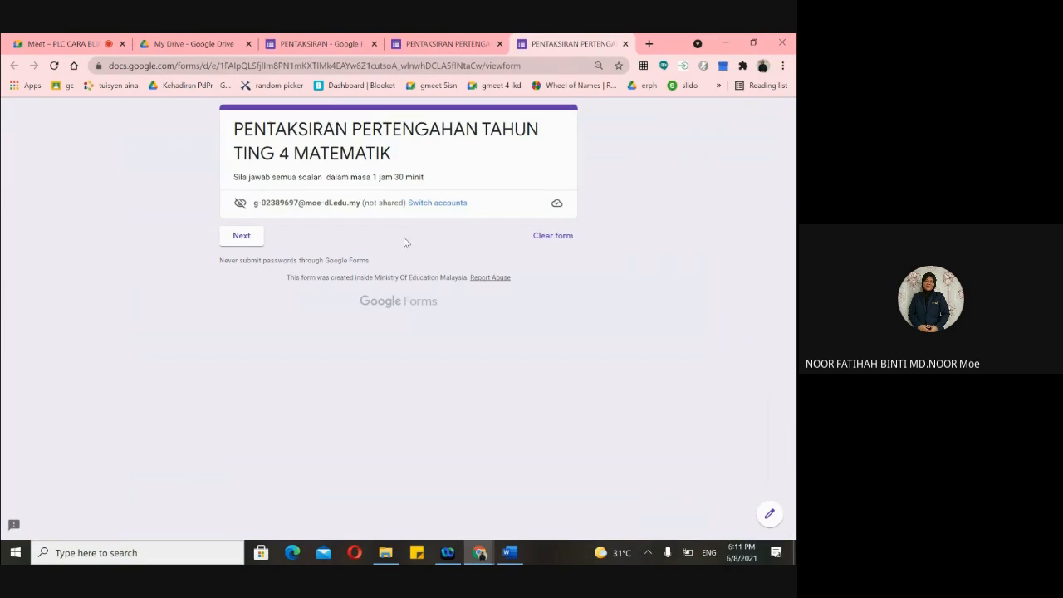
pyautogui.click(454, 46)
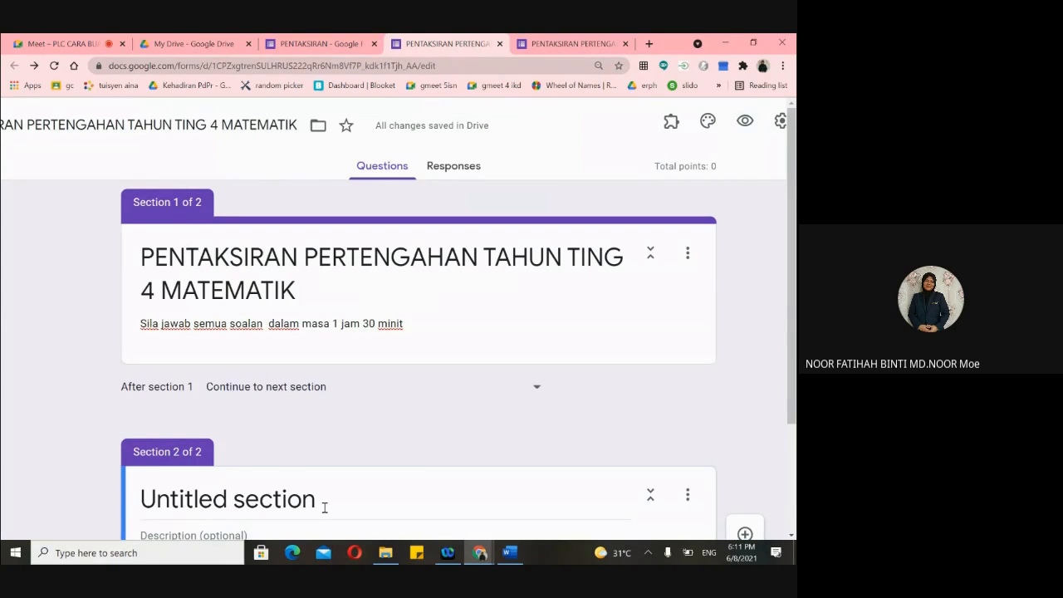
# - Move the NAMA PENUH question above the Section 2 header into Section 1
pyautogui.scroll(-5, 325, 508)
pyautogui.scroll(2, 348, 472)
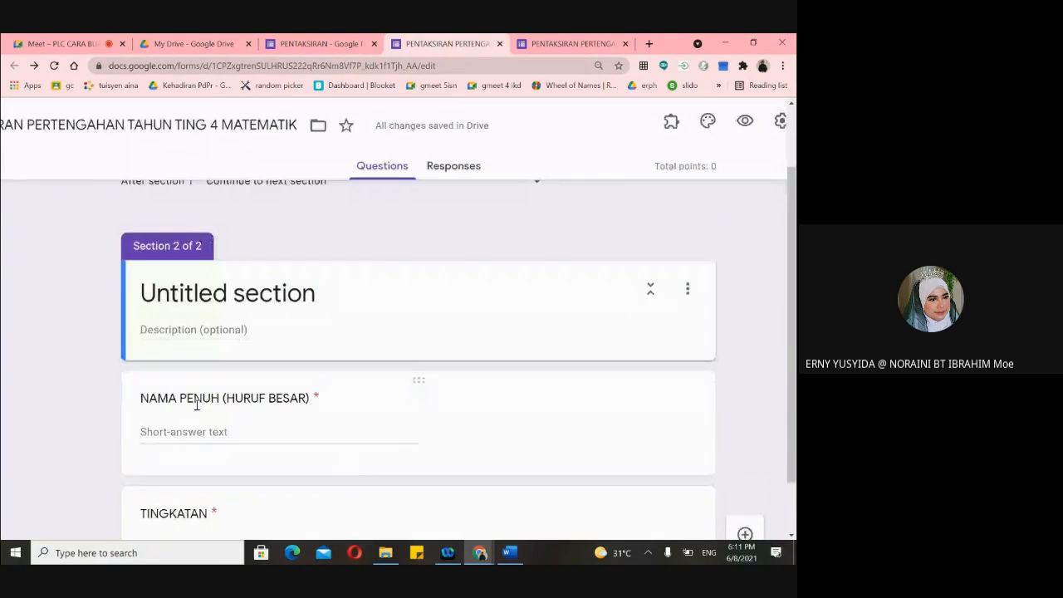
pyautogui.moveTo(417, 375); pyautogui.dragTo(410, 266)
pyautogui.click(499, 356)
# - Move the TINGKATAN question up into Section 1 as well
pyautogui.scroll(-2, 503, 369)
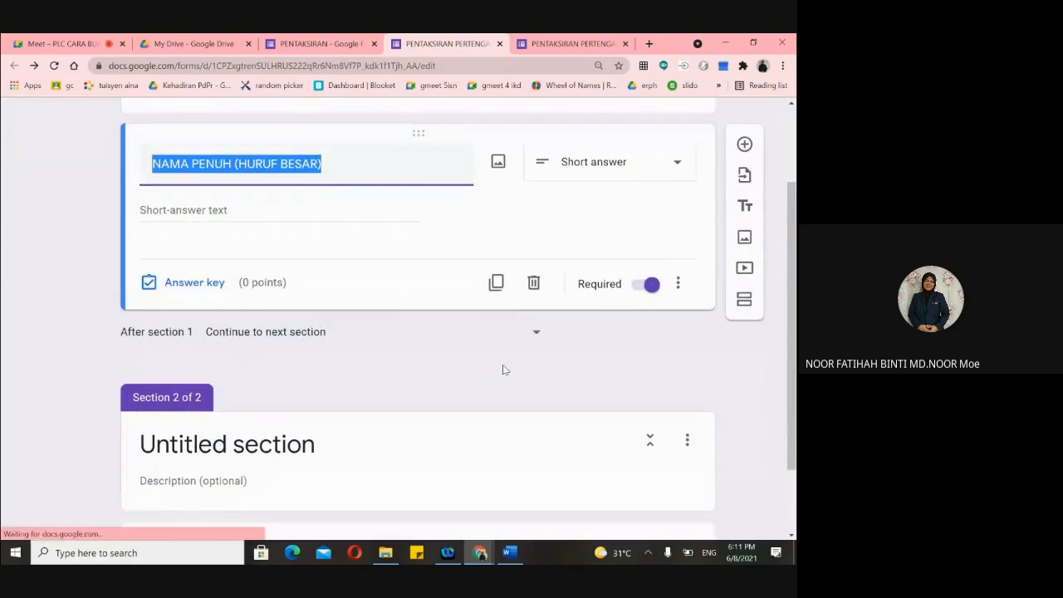
pyautogui.scroll(-3, 502, 370)
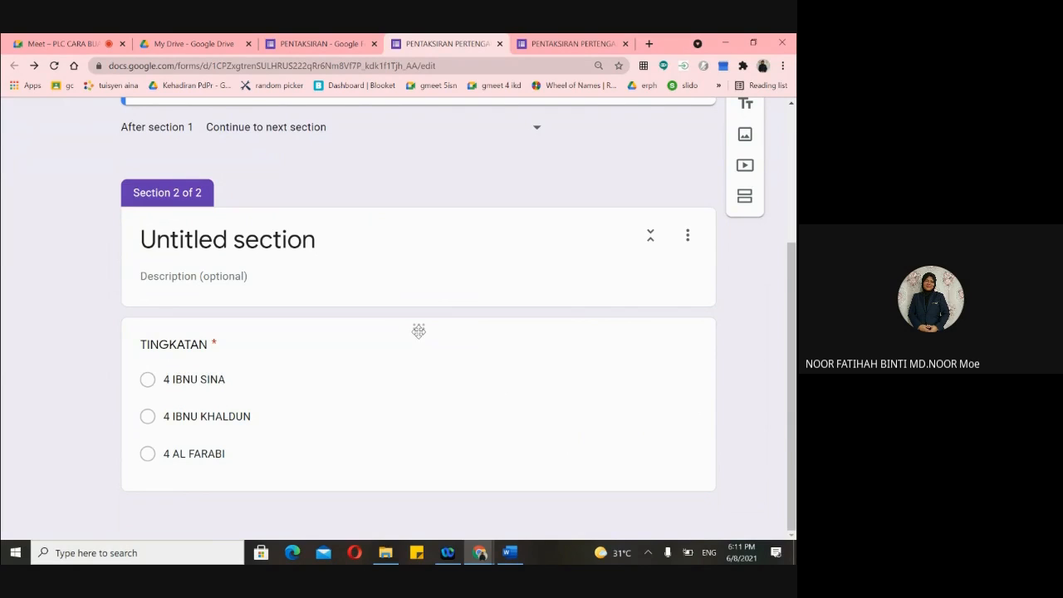
pyautogui.hotkey('ctrl', '+')
pyautogui.hotkey('ctrl', '+')
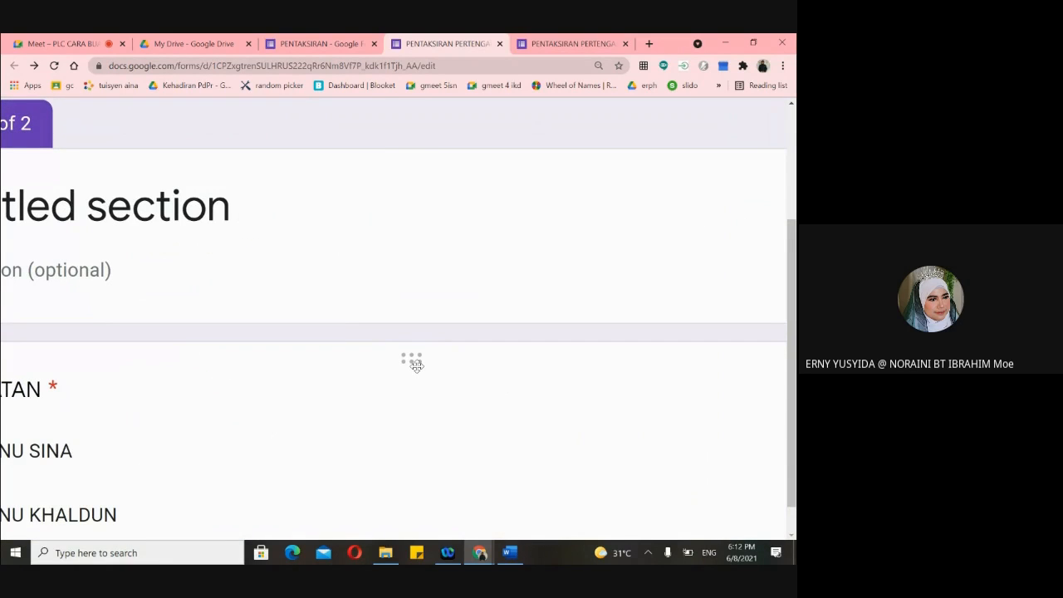
pyautogui.hotkey('ctrl', '-')
pyautogui.hotkey('ctrl', '-')
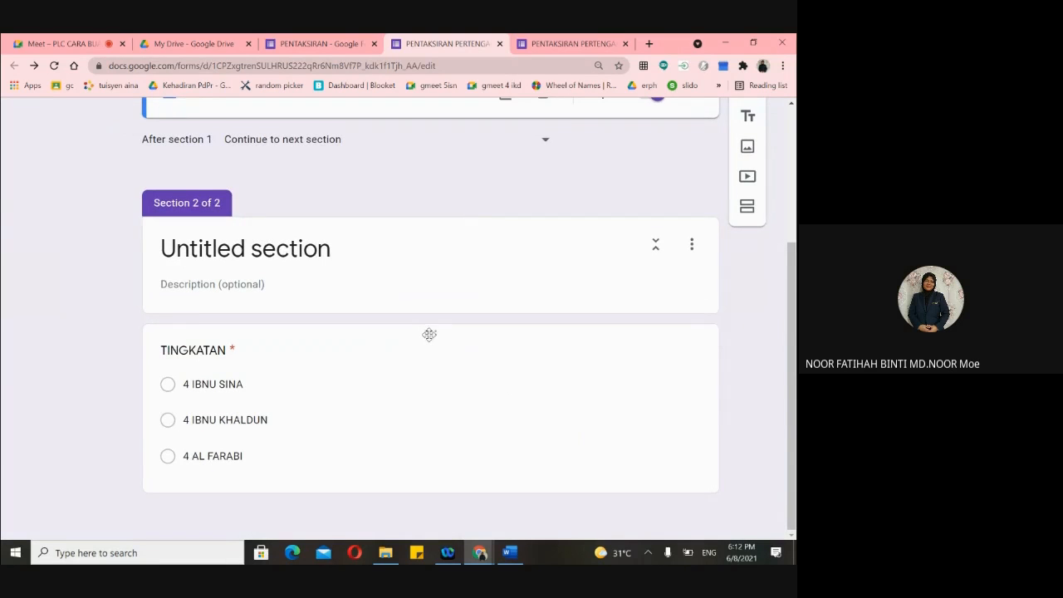
pyautogui.moveTo(429, 334); pyautogui.dragTo(412, 223)
pyautogui.click(412, 223)
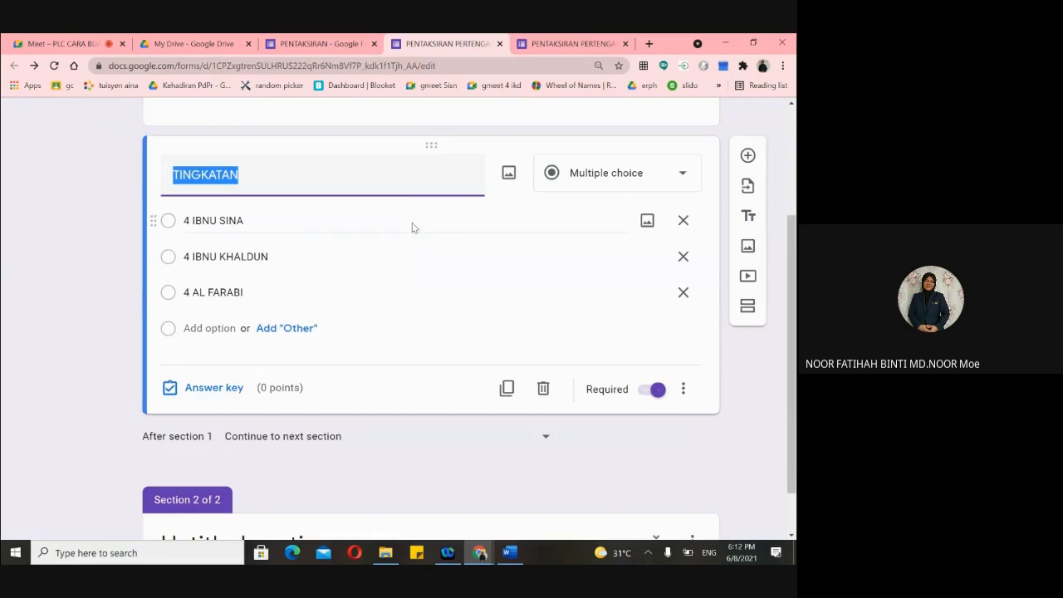
# - Close the outdated form preview
pyautogui.scroll(-2, 512, 222)
pyautogui.scroll(5, 513, 208)
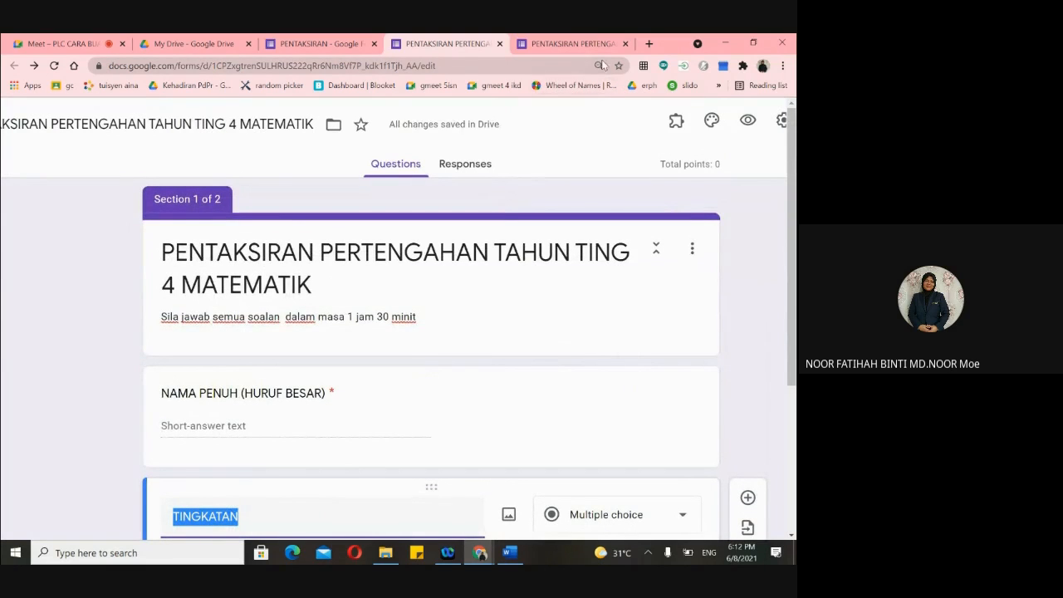
pyautogui.click(624, 44)
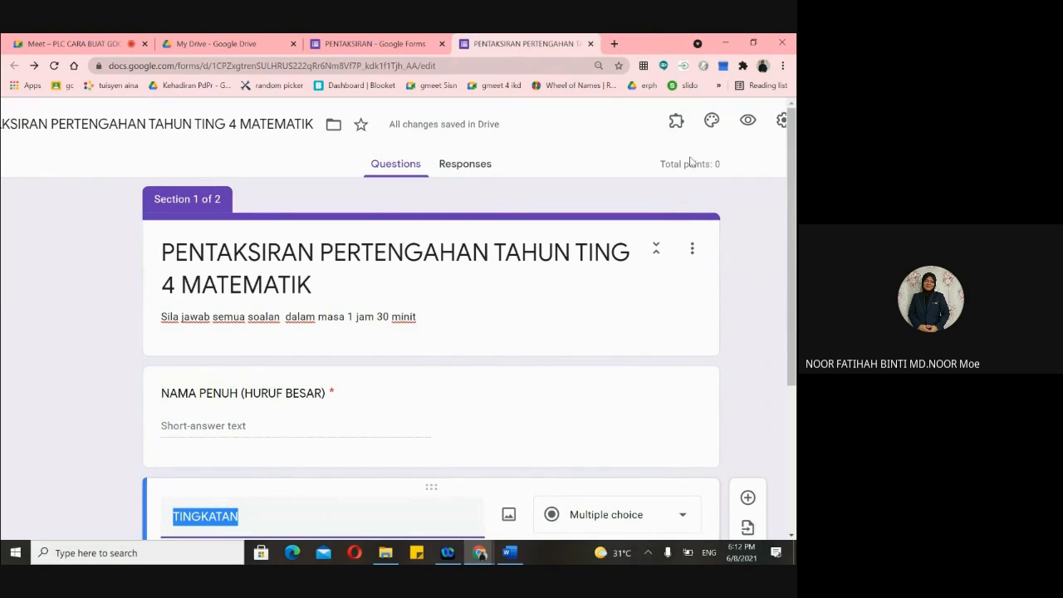
pyautogui.click(748, 122)
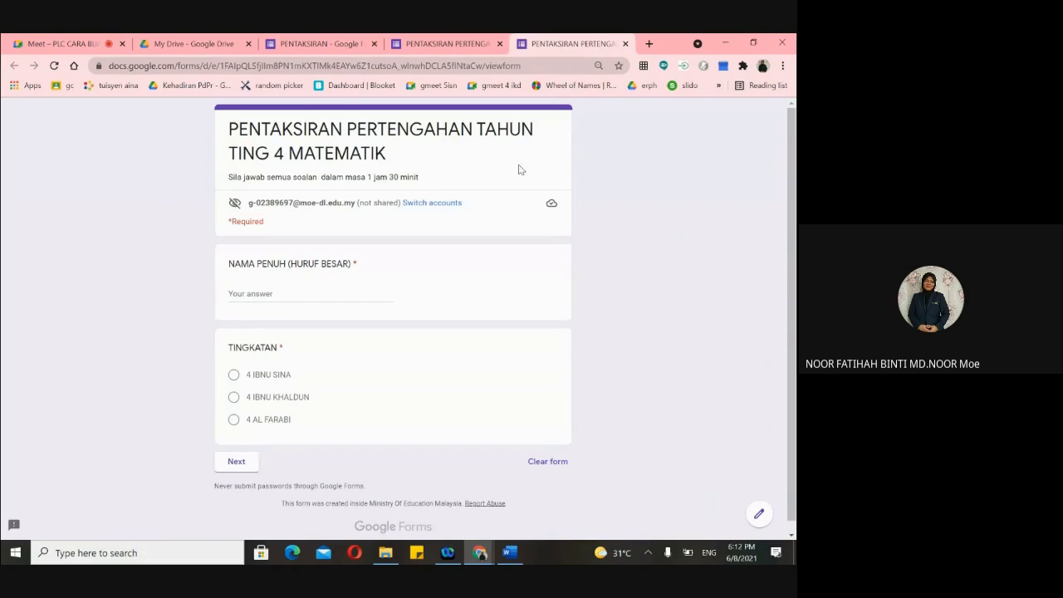
pyautogui.scroll(-1, 291, 294)
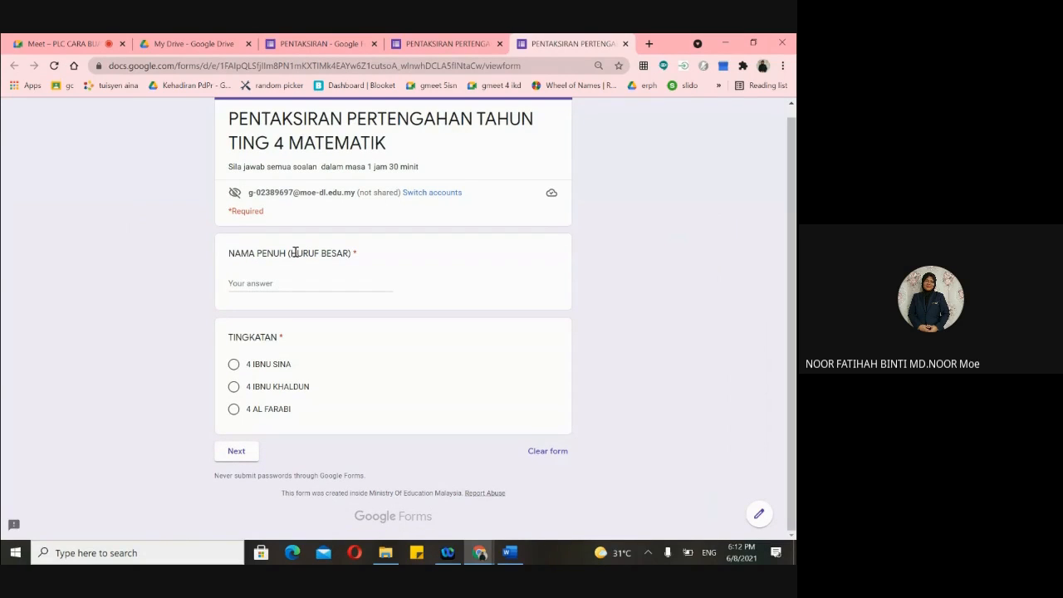
pyautogui.click(259, 283)
pyautogui.write('na')
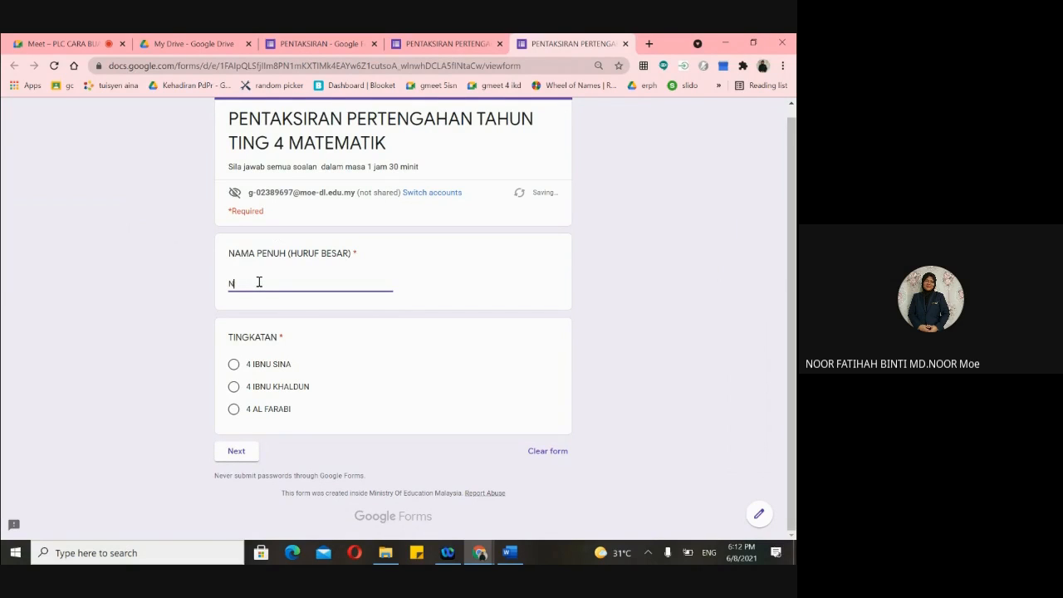
pyautogui.press('BackSpace')
pyautogui.press('BackSpace')
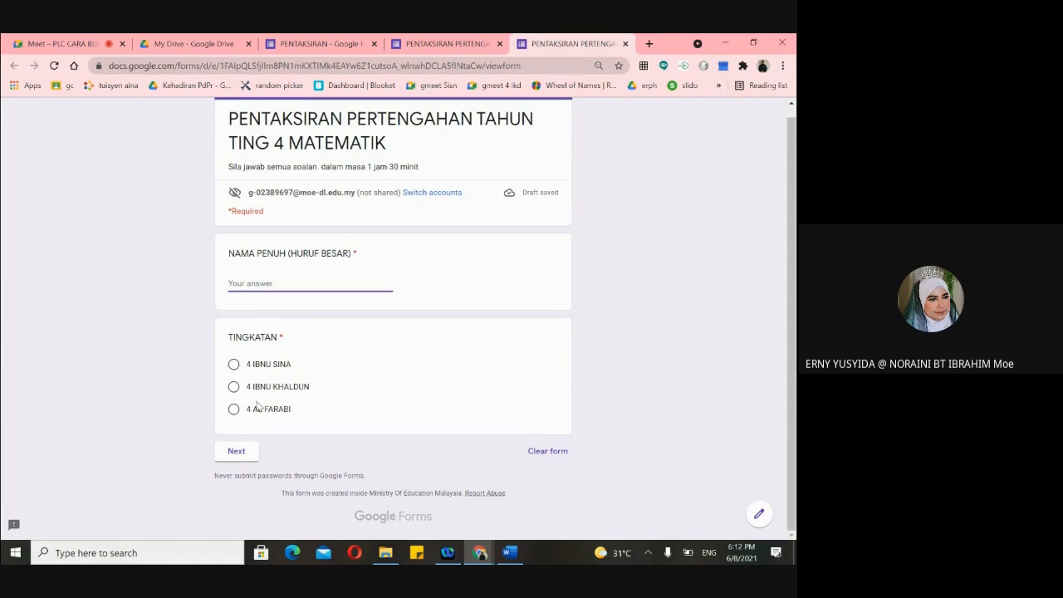
pyautogui.write('G')
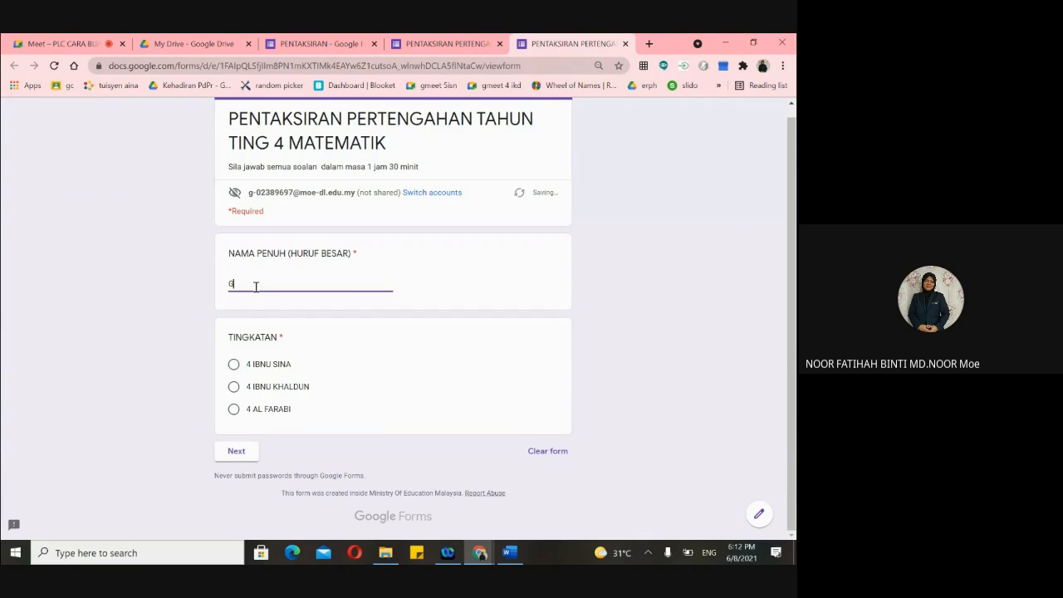
pyautogui.click(247, 370)
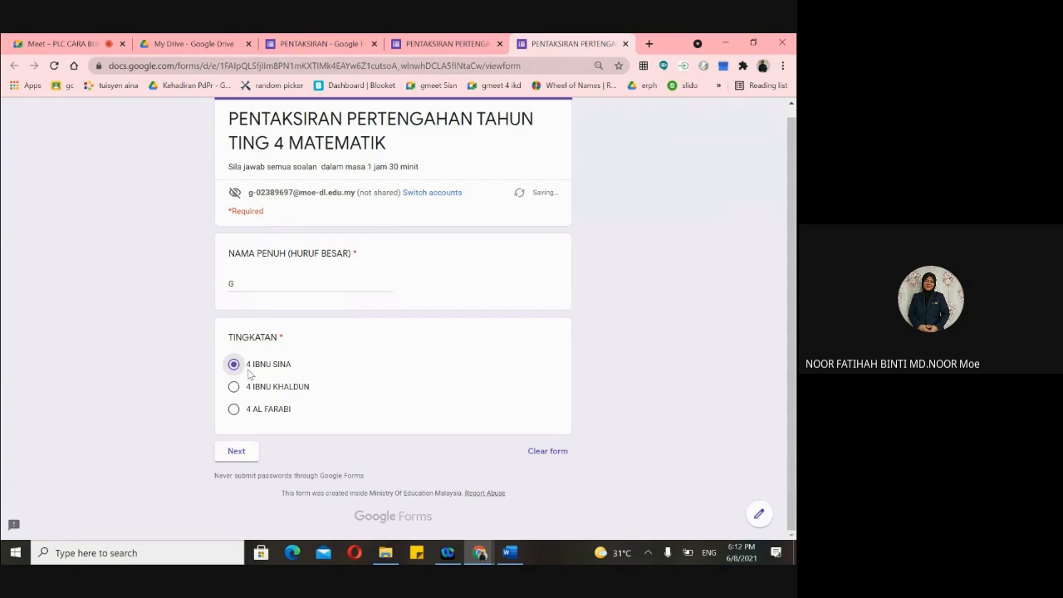
pyautogui.click(235, 451)
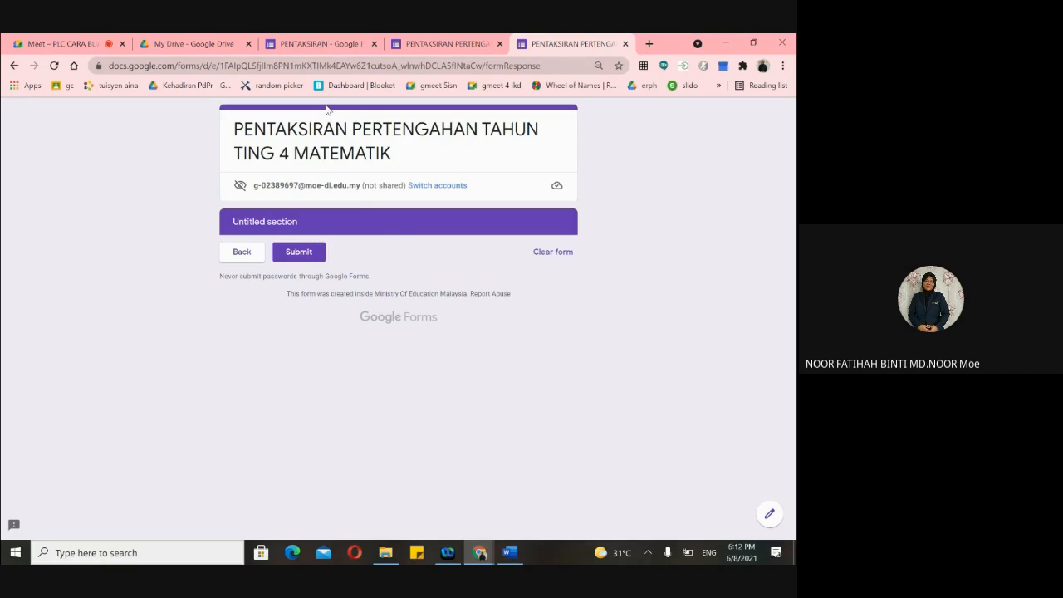
pyautogui.click(625, 44)
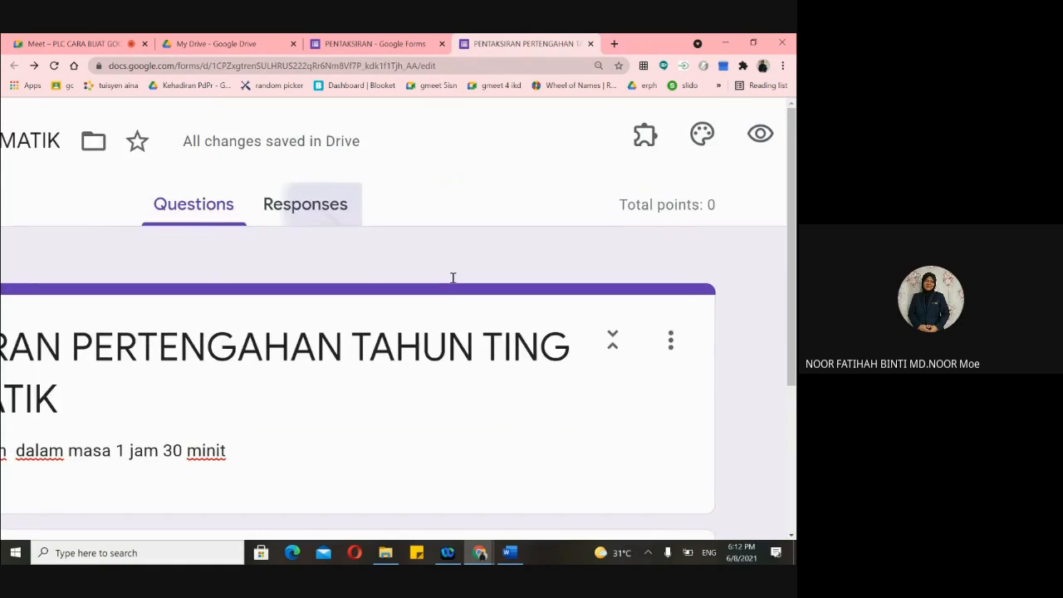
# - Reset the zoom, select the Section 2 title, then switch to the PENTAKSIRAN form
pyautogui.hscroll(-3, 453, 277)
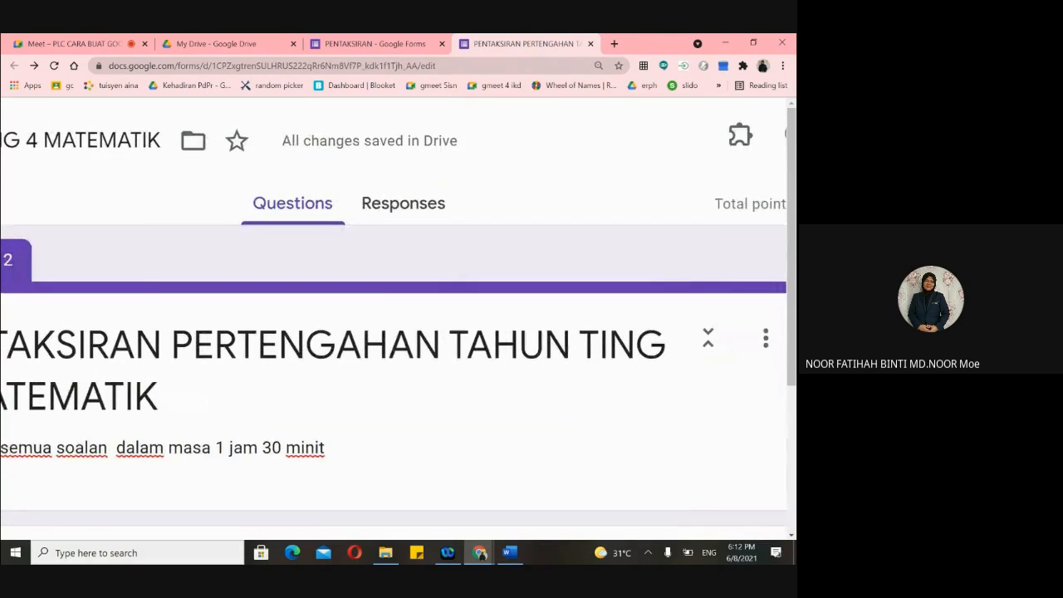
pyautogui.hotkey('ctrl', '-')
pyautogui.hotkey('ctrl', '-')
pyautogui.hotkey('ctrl', '-')
pyautogui.hotkey('ctrl', '-')
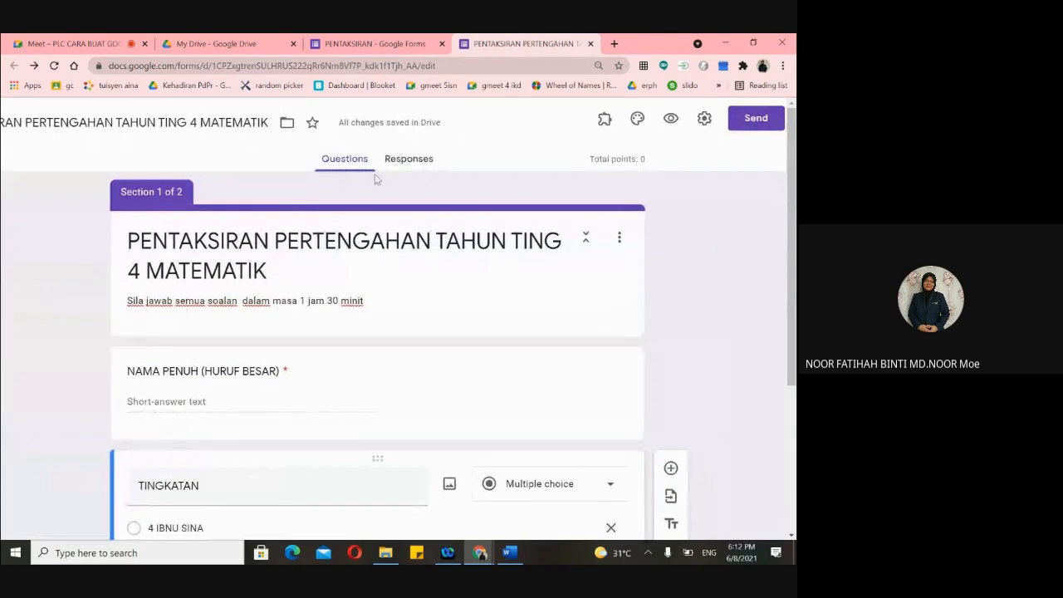
pyautogui.scroll(-3, 319, 304)
pyautogui.scroll(-2, 319, 305)
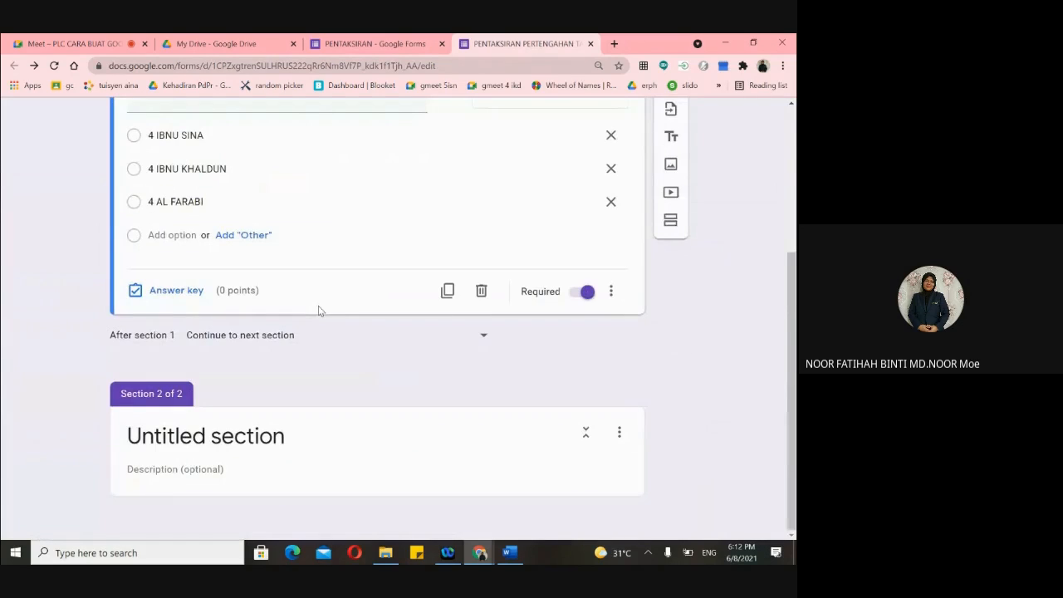
pyautogui.scroll(2, 318, 306)
pyautogui.scroll(3, 318, 307)
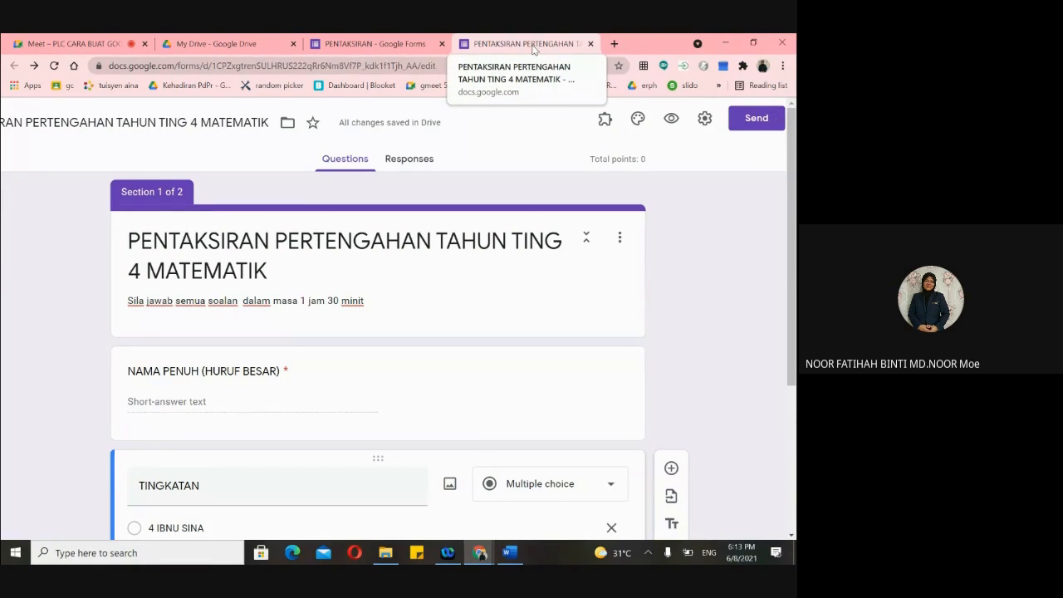
pyautogui.scroll(-5, 422, 266)
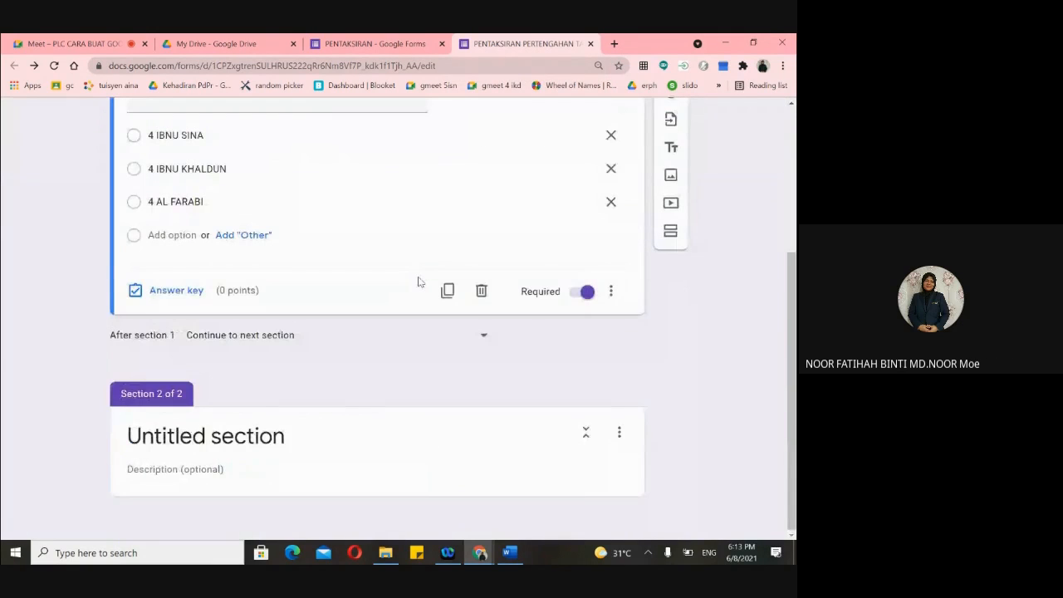
pyautogui.scroll(4, 328, 403)
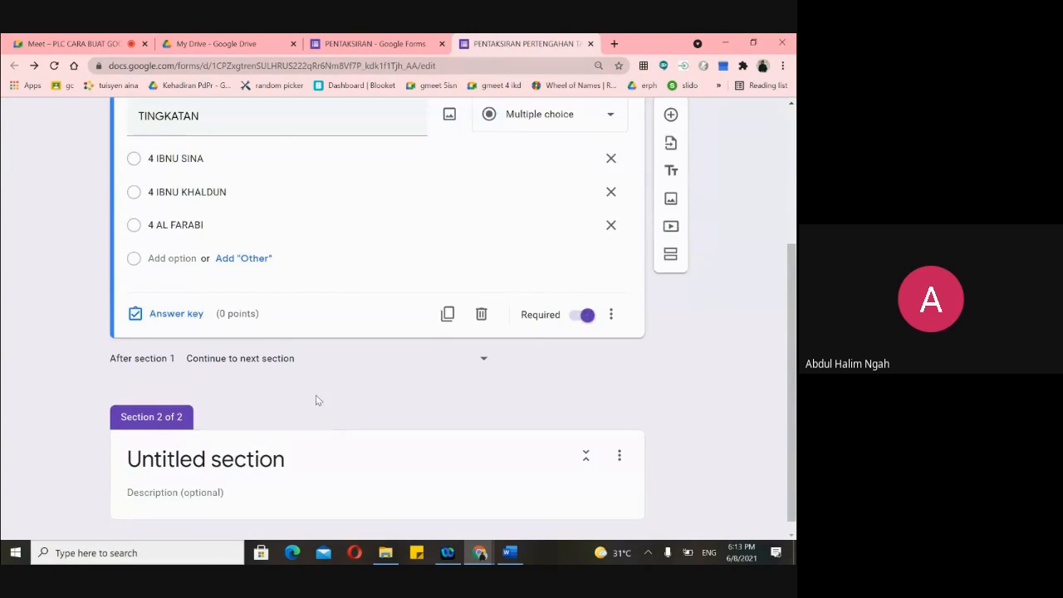
pyautogui.scroll(-5, 318, 389)
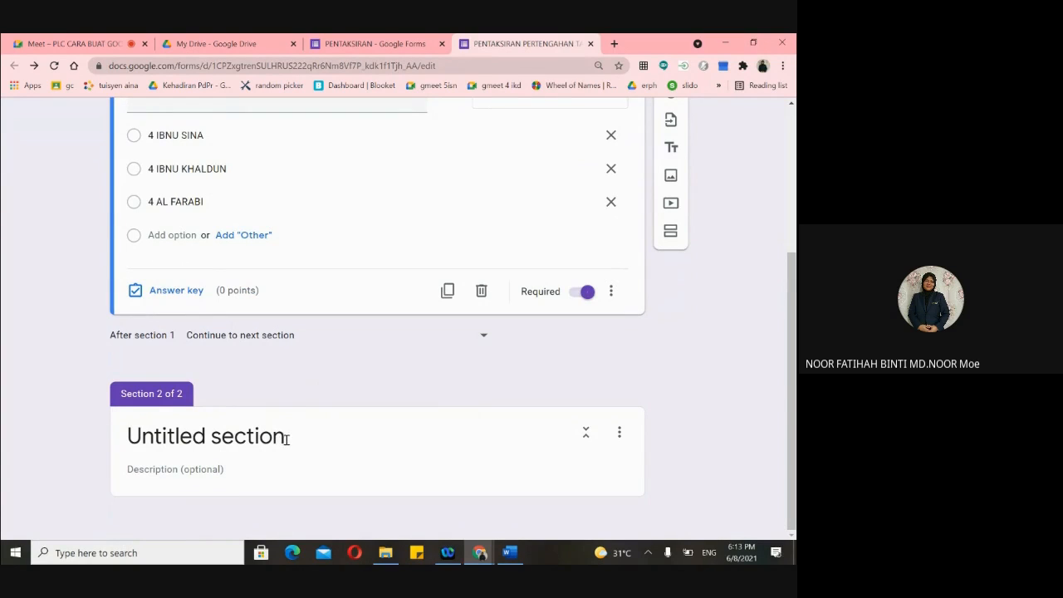
pyautogui.click(286, 439)
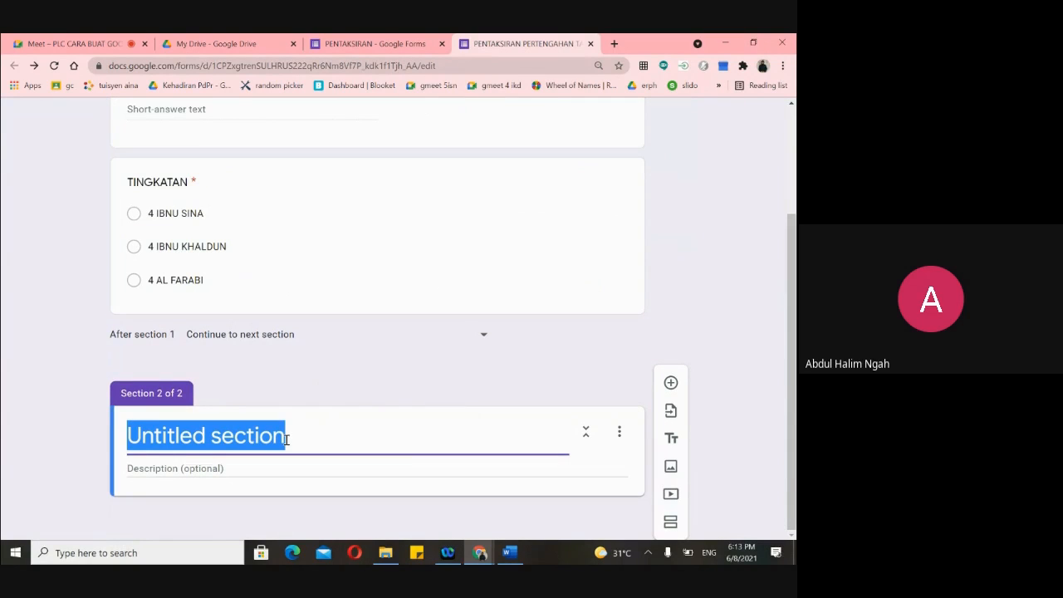
pyautogui.scroll(3, 273, 218)
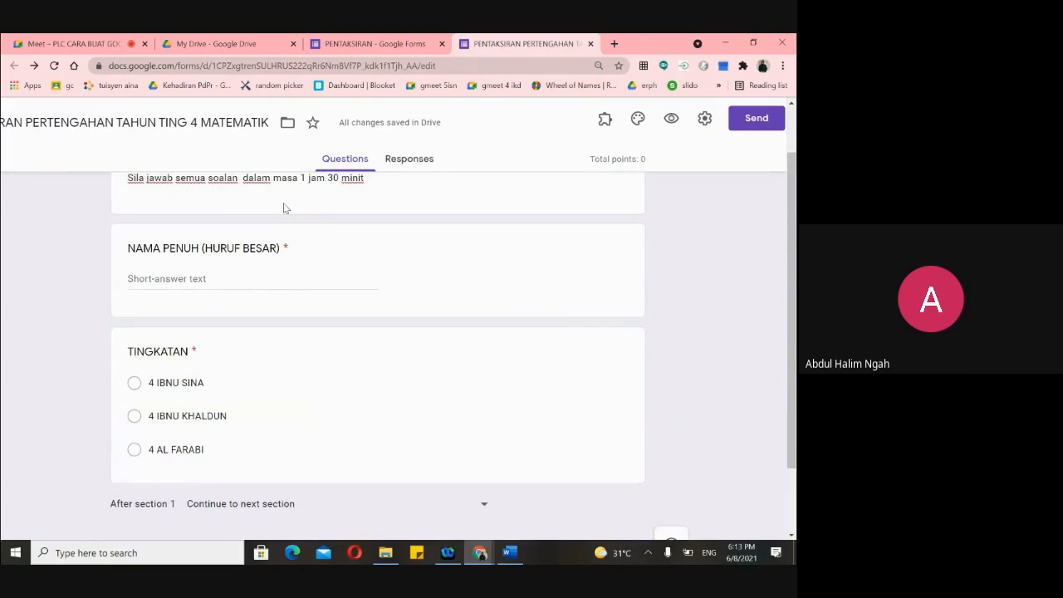
pyautogui.click(360, 43)
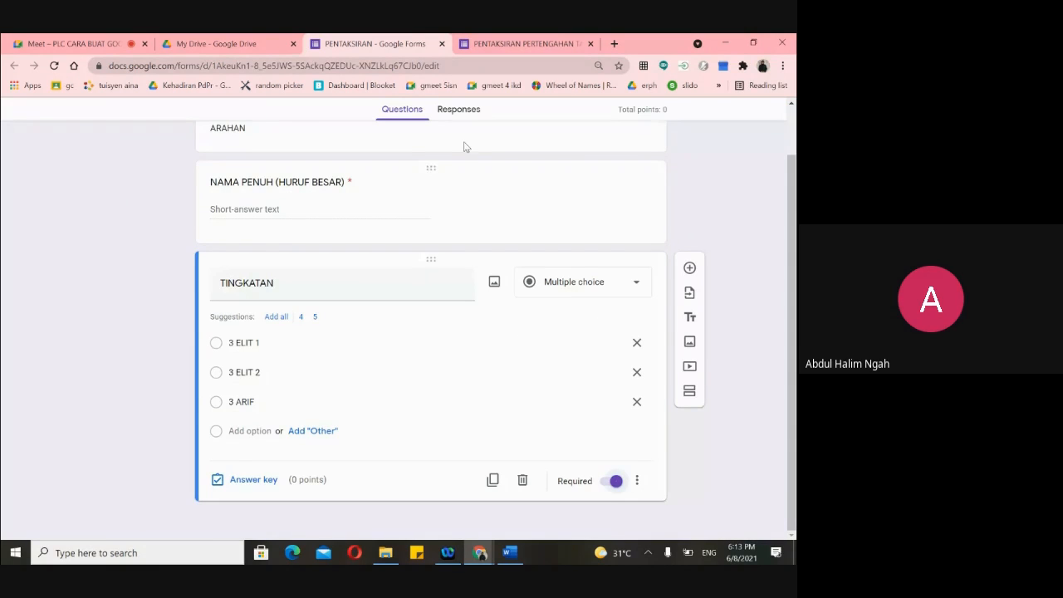
# - Compare the PENTAKSIRAN PERTENGAHAN and PENTAKSIRAN forms by switching between them
pyautogui.scroll(1, 485, 326)
pyautogui.scroll(-1, 659, 286)
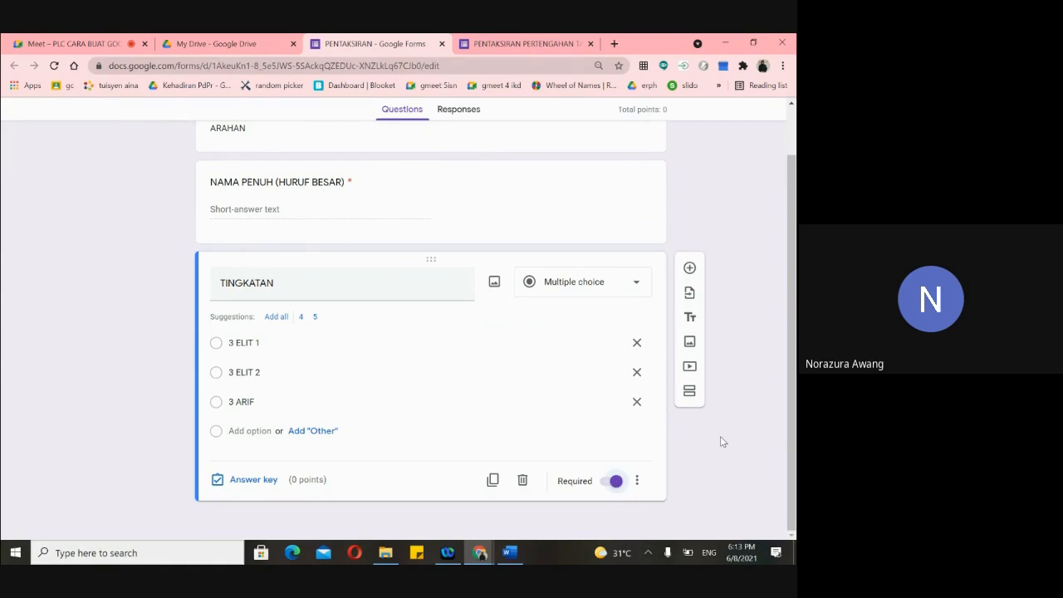
pyautogui.scroll(2, 472, 388)
pyautogui.scroll(-2, 472, 390)
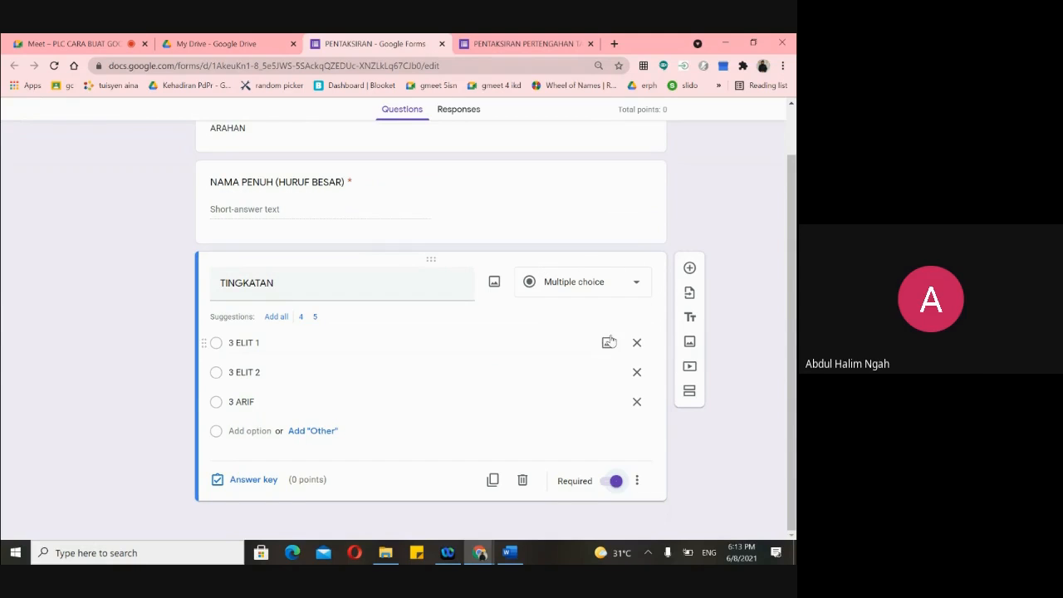
pyautogui.scroll(1, 526, 385)
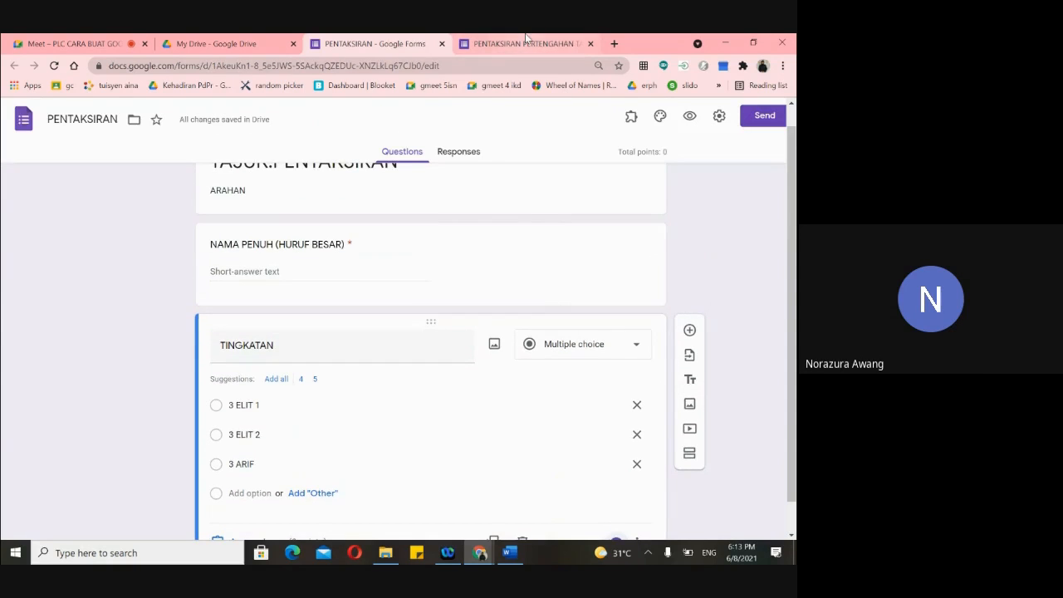
pyautogui.click(525, 41)
pyautogui.scroll(1, 495, 287)
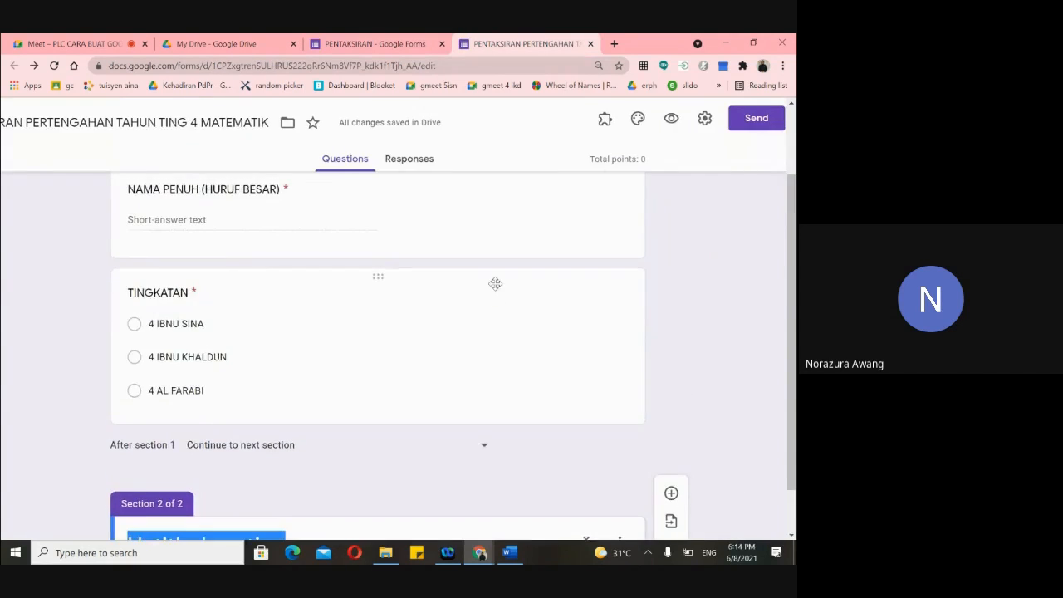
pyautogui.scroll(3, 494, 284)
pyautogui.click(387, 46)
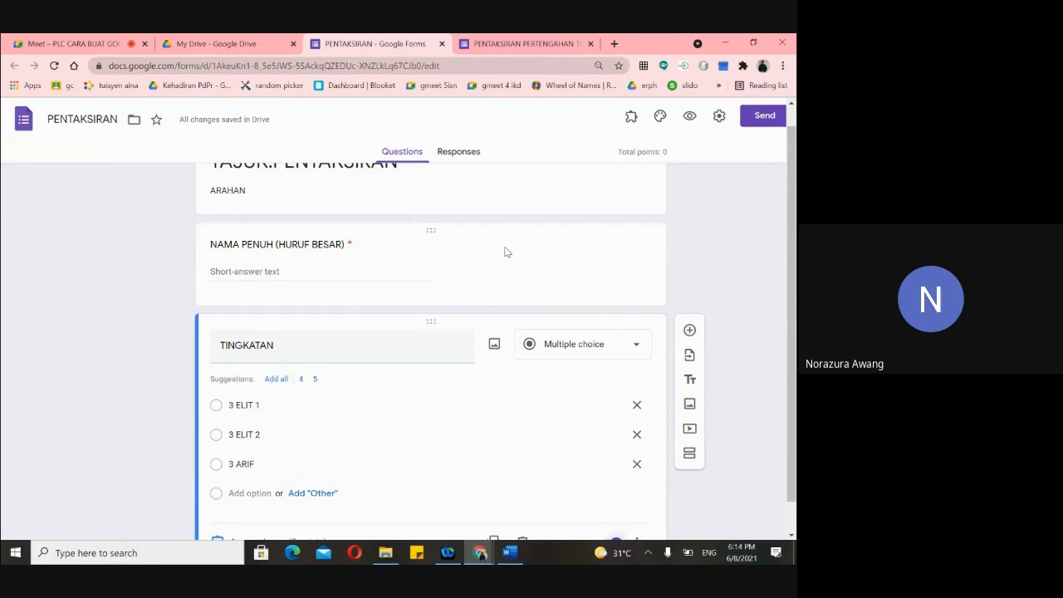
# - Return to PENTAKSIRAN PERTENGAHAN and clear the Section 2 'Untitled section' title
pyautogui.scroll(-1, 590, 304)
pyautogui.scroll(1, 589, 309)
pyautogui.scroll(1, 589, 309)
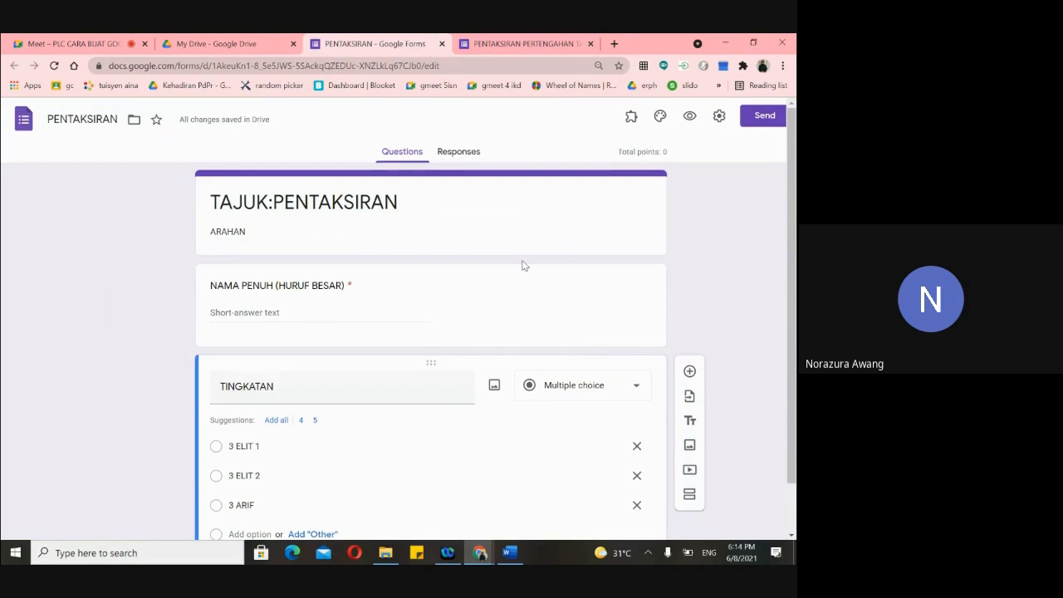
pyautogui.scroll(-2, 524, 265)
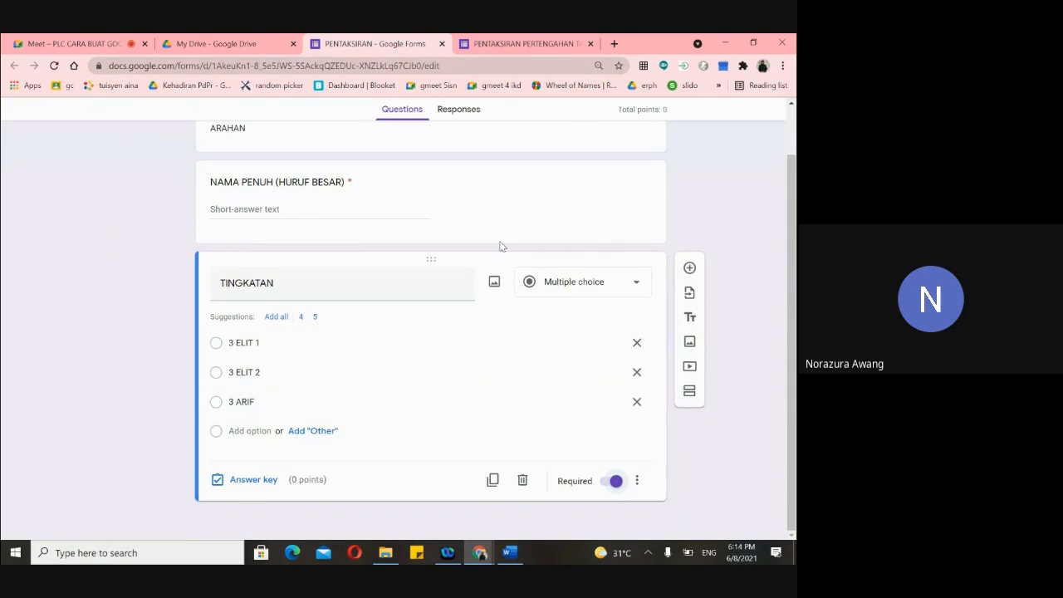
pyautogui.click(510, 47)
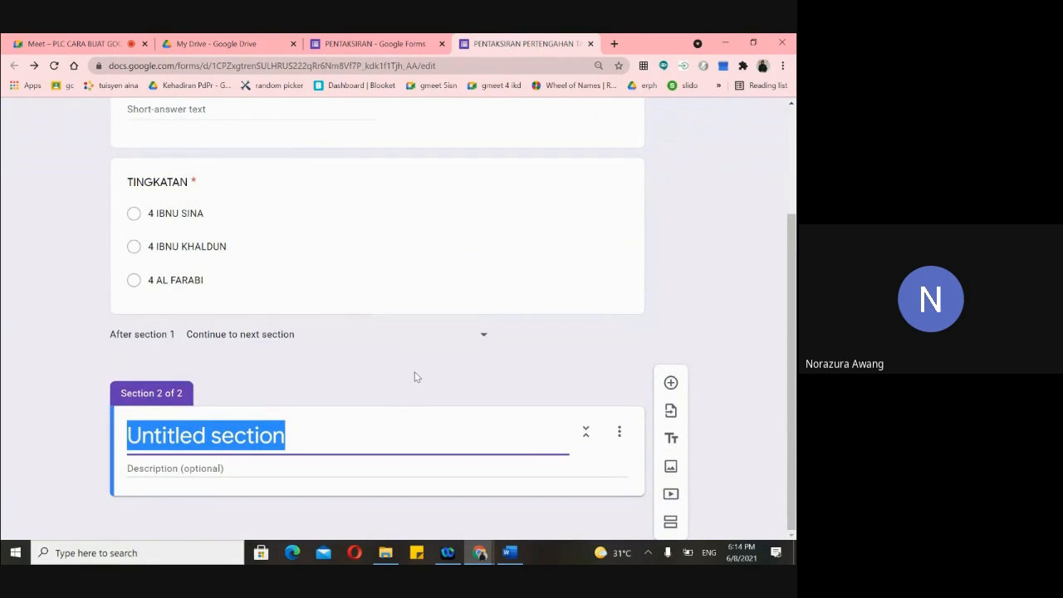
pyautogui.press('BackSpace')
# - Title Section 2 'SOALAN', then add a blank question below TINGKATAN in the PENTAKSIRAN form
pyautogui.write('SOALAN')
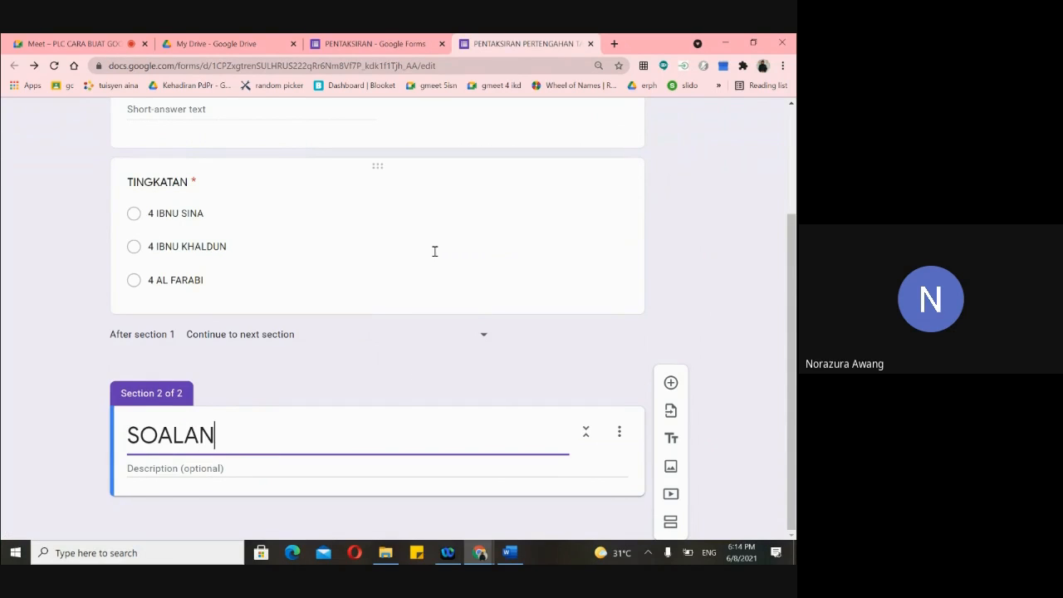
pyautogui.scroll(4, 434, 249)
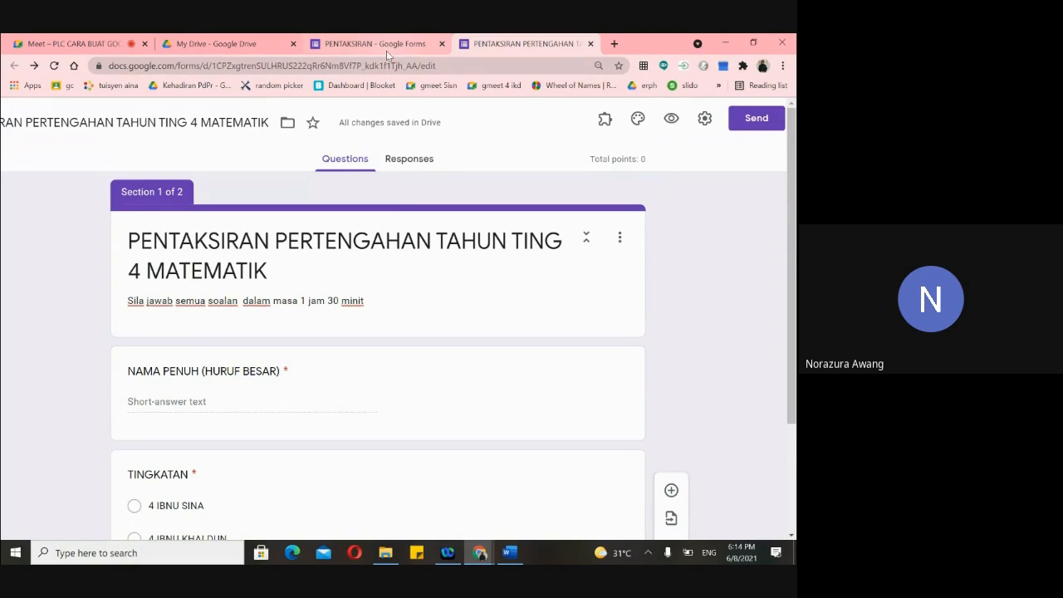
pyautogui.scroll(-4, 573, 369)
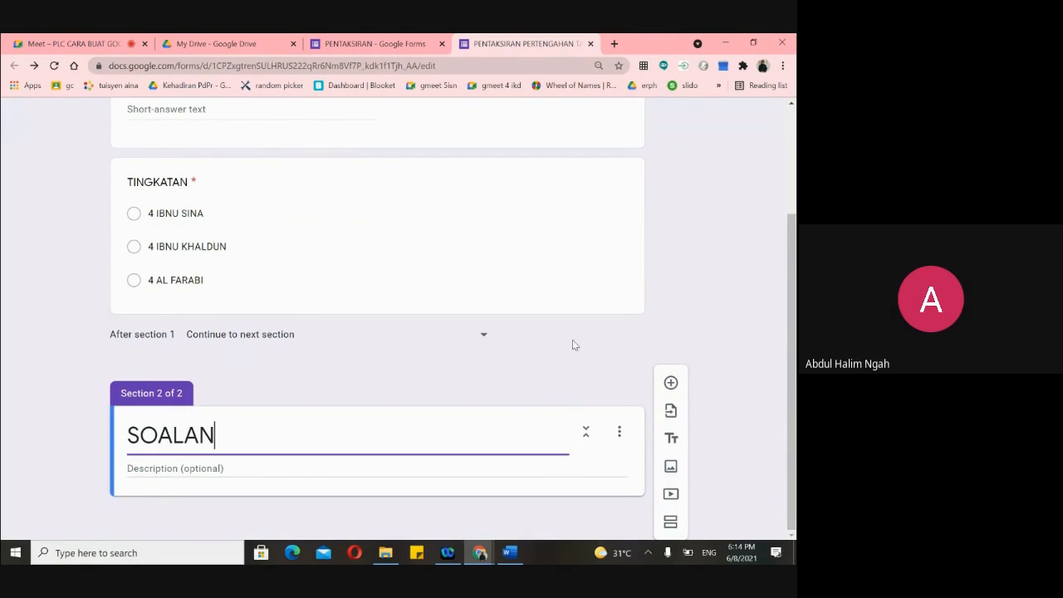
pyautogui.click(388, 47)
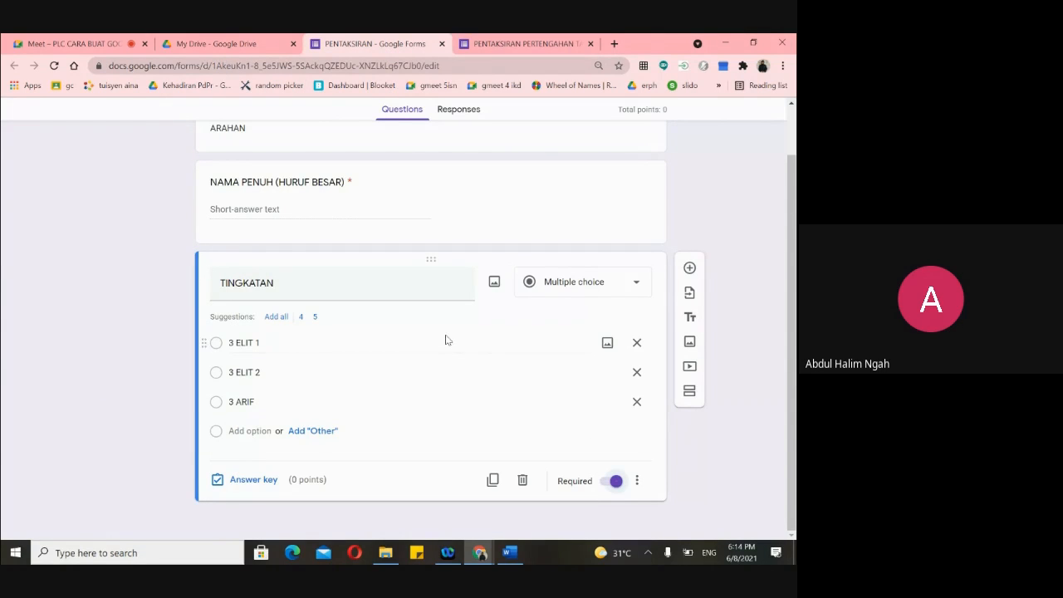
pyautogui.click(688, 269)
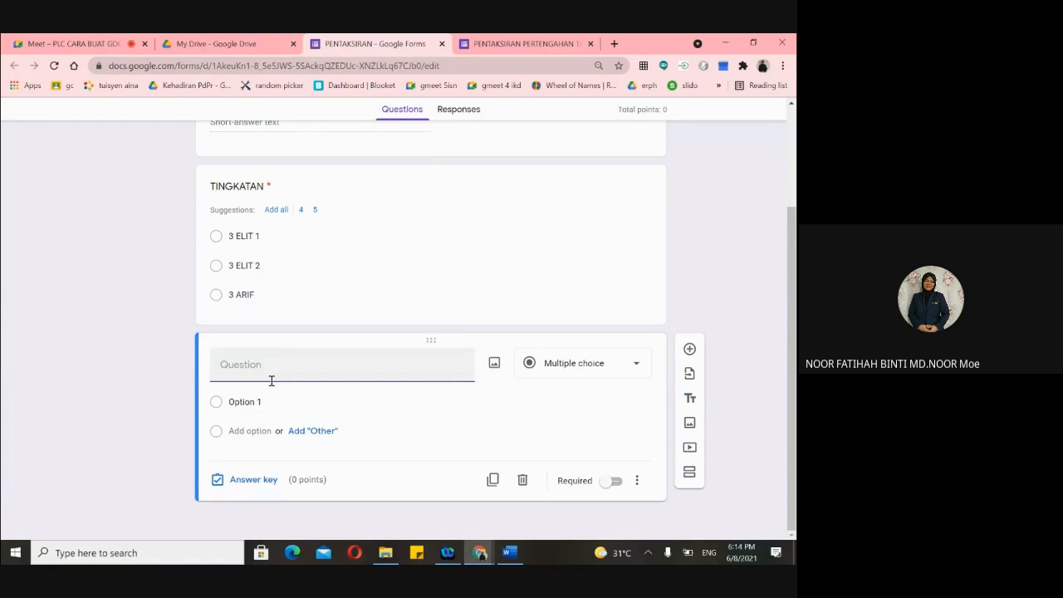
# - Copy the form's instruction sentence into the SOALAN section description
pyautogui.click(531, 43)
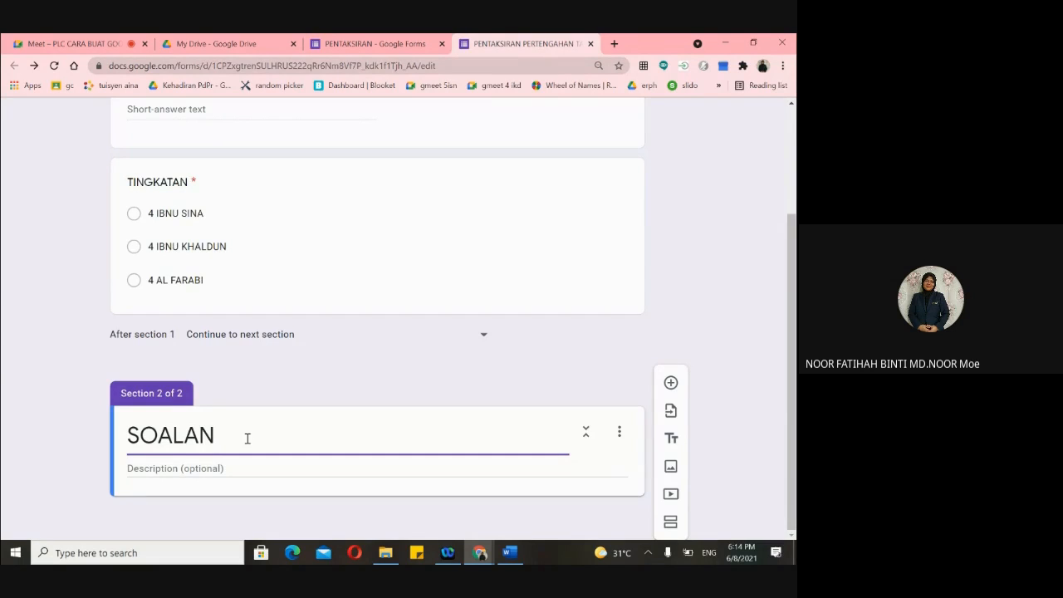
pyautogui.scroll(4, 256, 266)
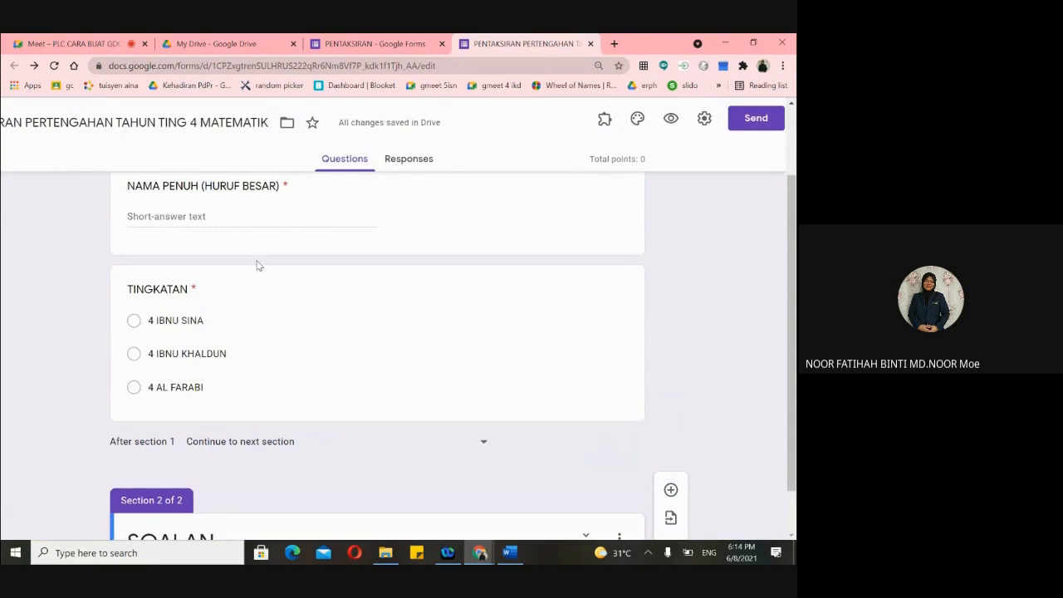
pyautogui.tripleClick(370, 302)
pyautogui.hotkey('ctrl', 'c')
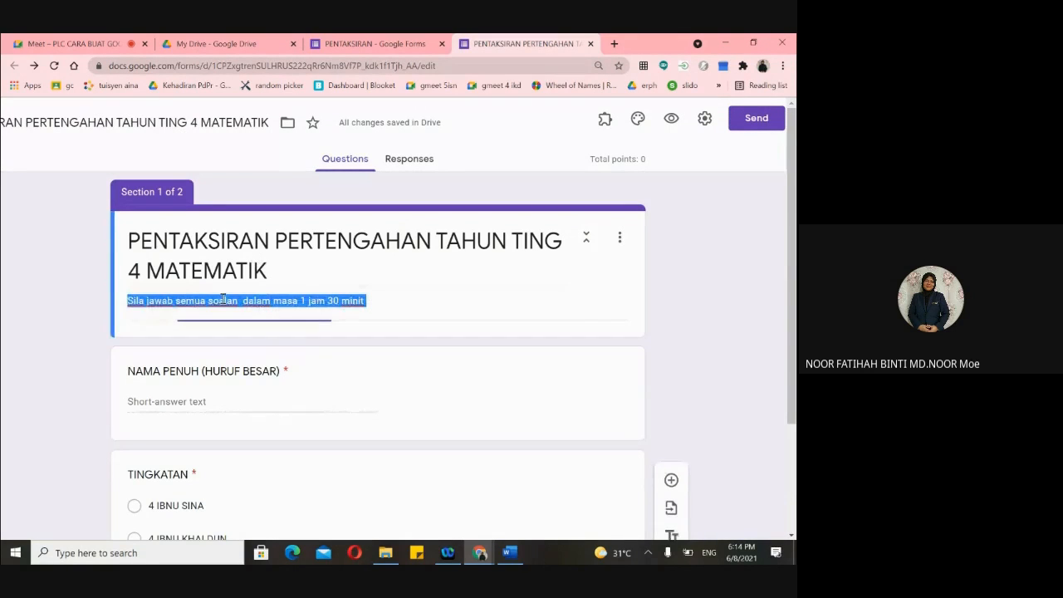
pyautogui.scroll(-4, 270, 353)
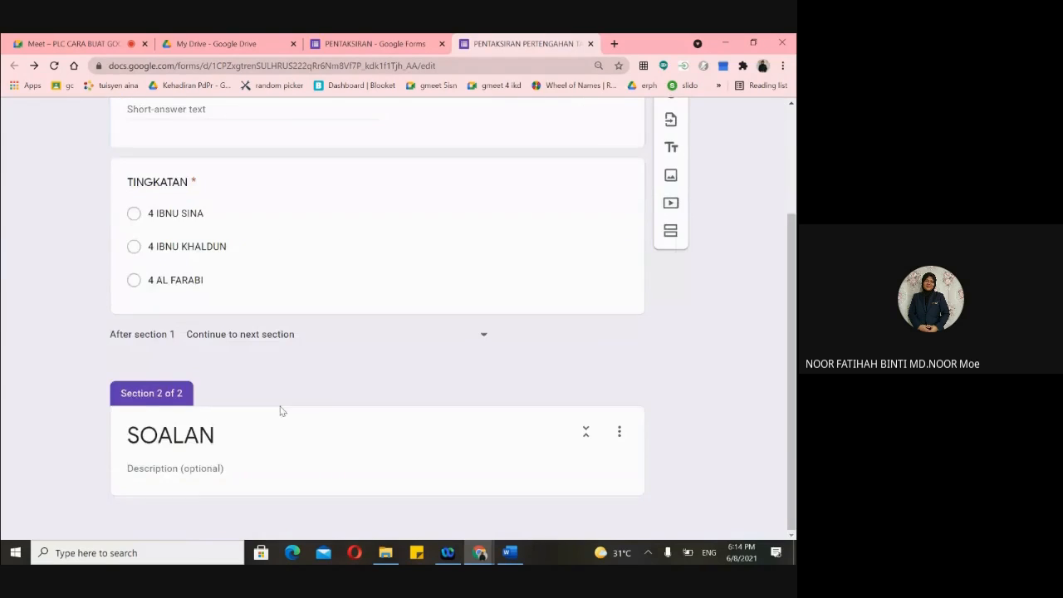
pyautogui.scroll(4, 225, 390)
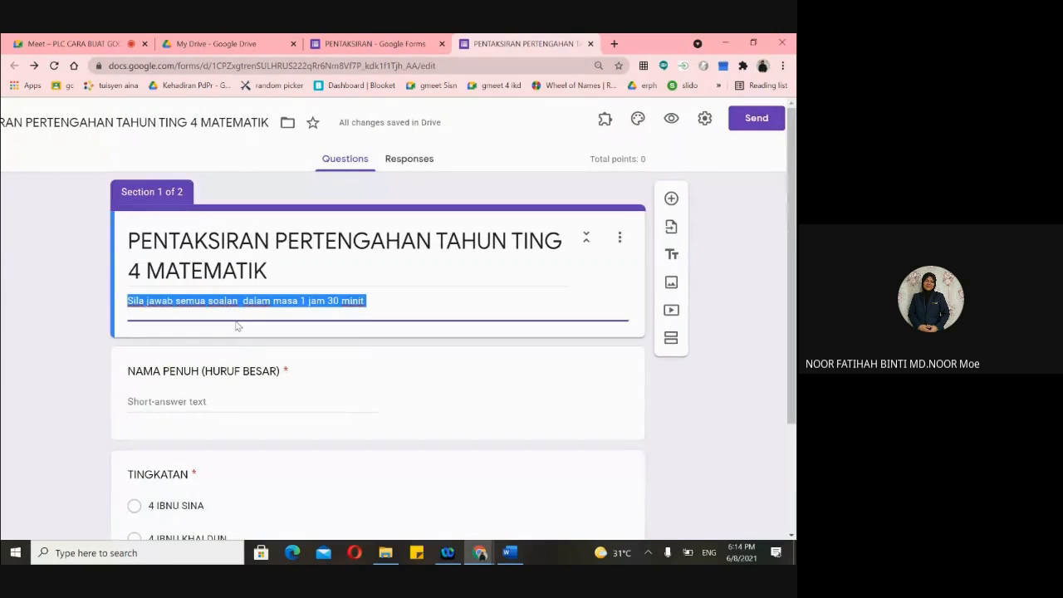
pyautogui.scroll(-1, 262, 398)
pyautogui.scroll(-2, 263, 399)
pyautogui.click(176, 467)
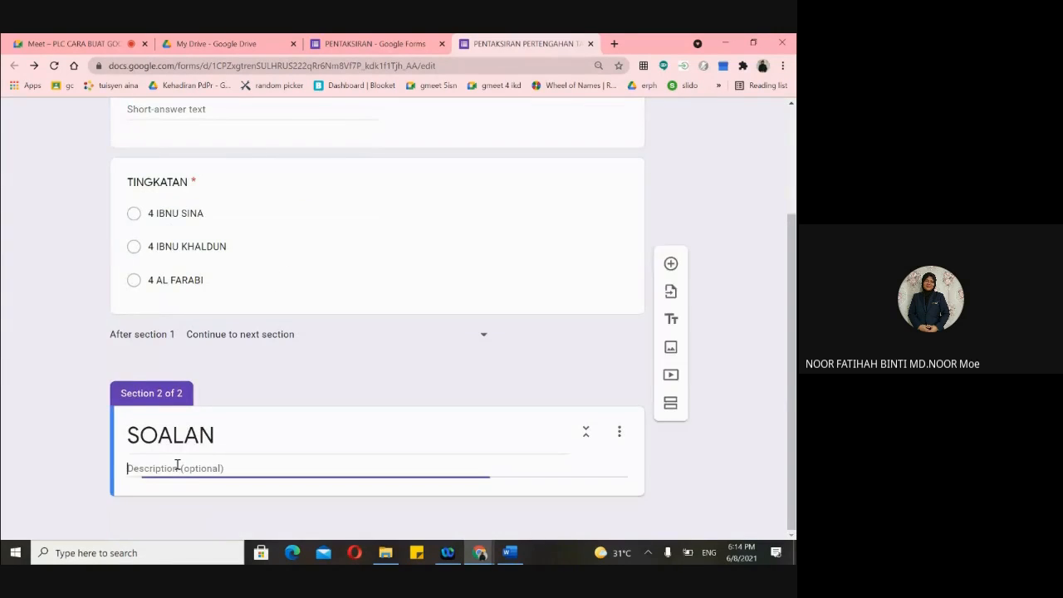
pyautogui.hotkey('ctrl', 'v')
# - Add a first blank question under the SOALAN section
pyautogui.scroll(-1, 391, 367)
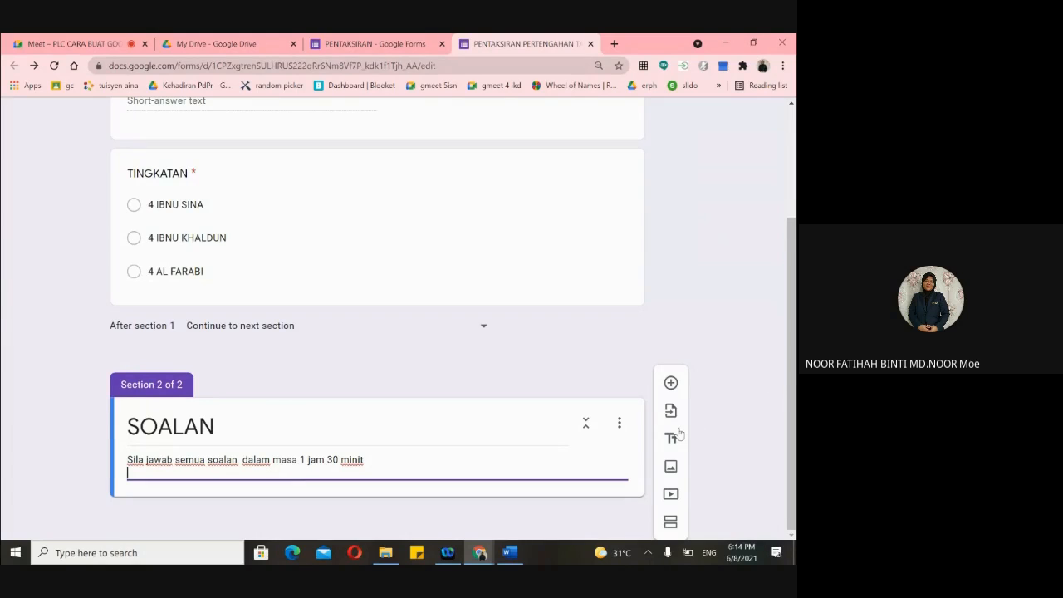
pyautogui.click(671, 383)
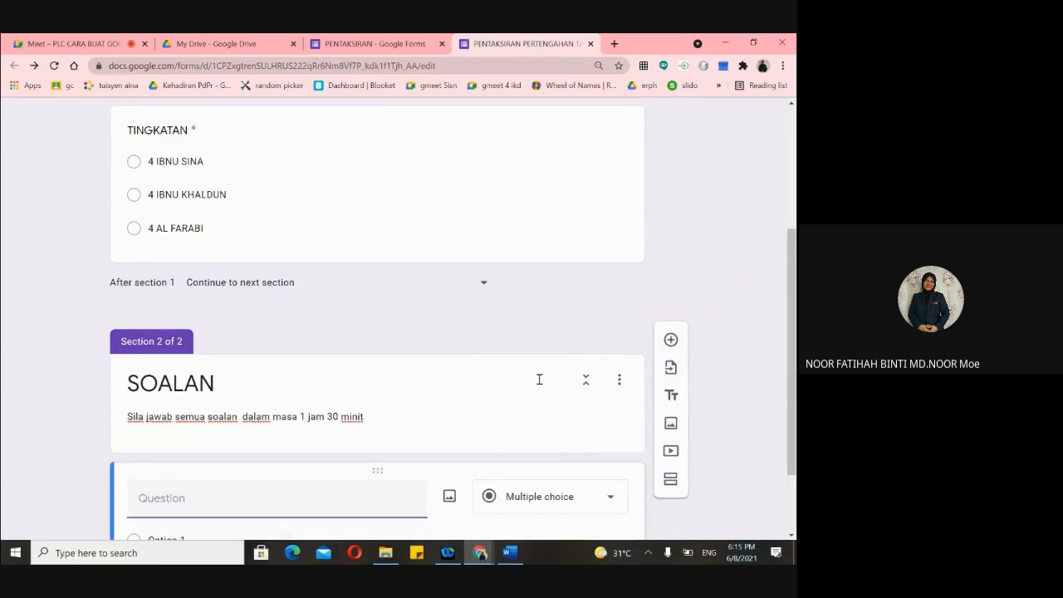
pyautogui.click(373, 43)
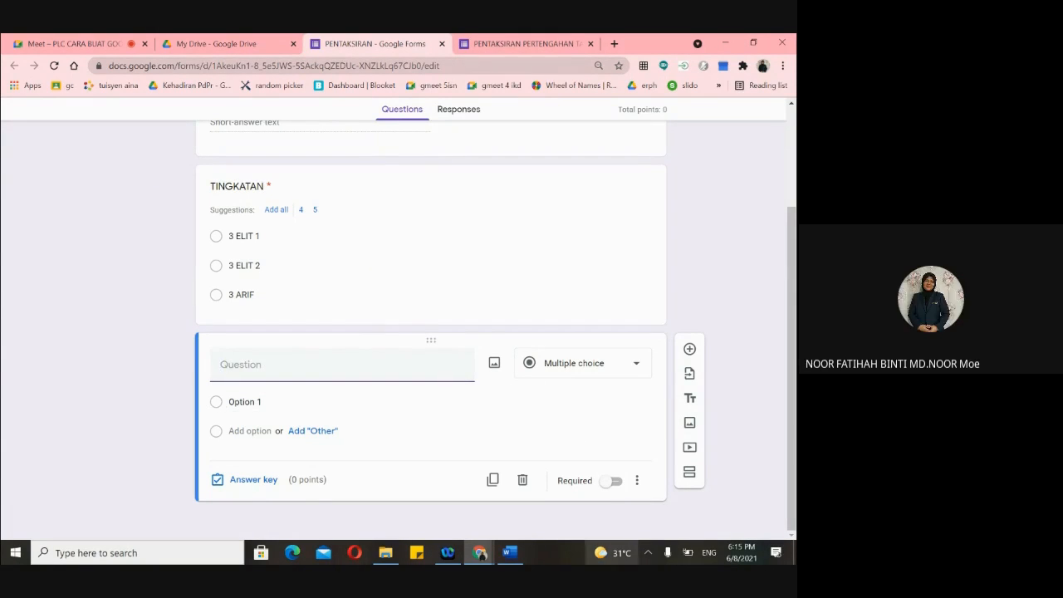
# - Copy 'Bundarkan 0.8067 betul kepada tiga angka bererti.' from the Word exam paper
pyautogui.click(510, 552)
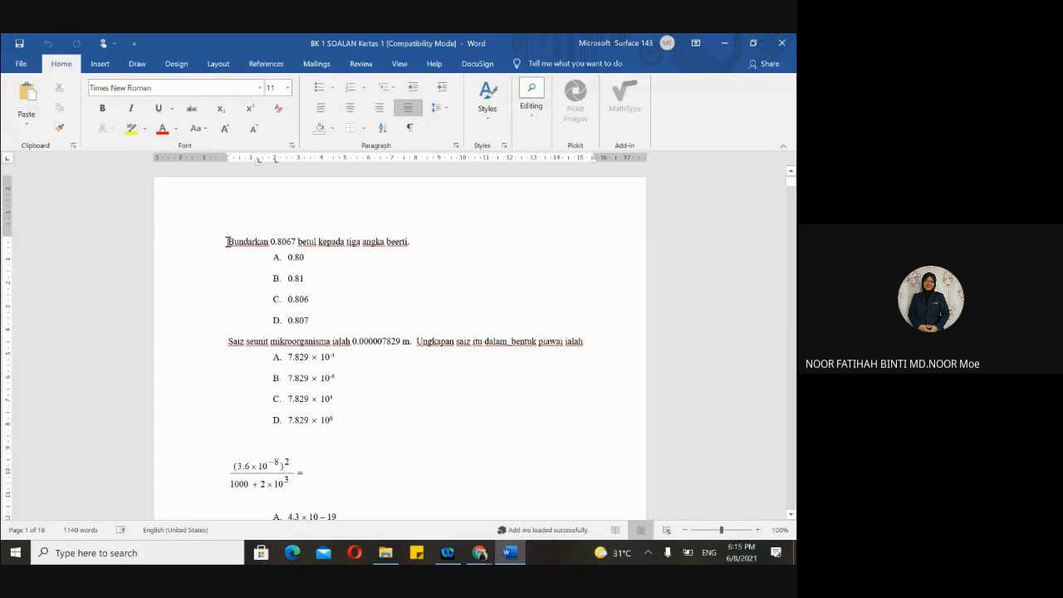
pyautogui.moveTo(241, 242); pyautogui.dragTo(427, 241)
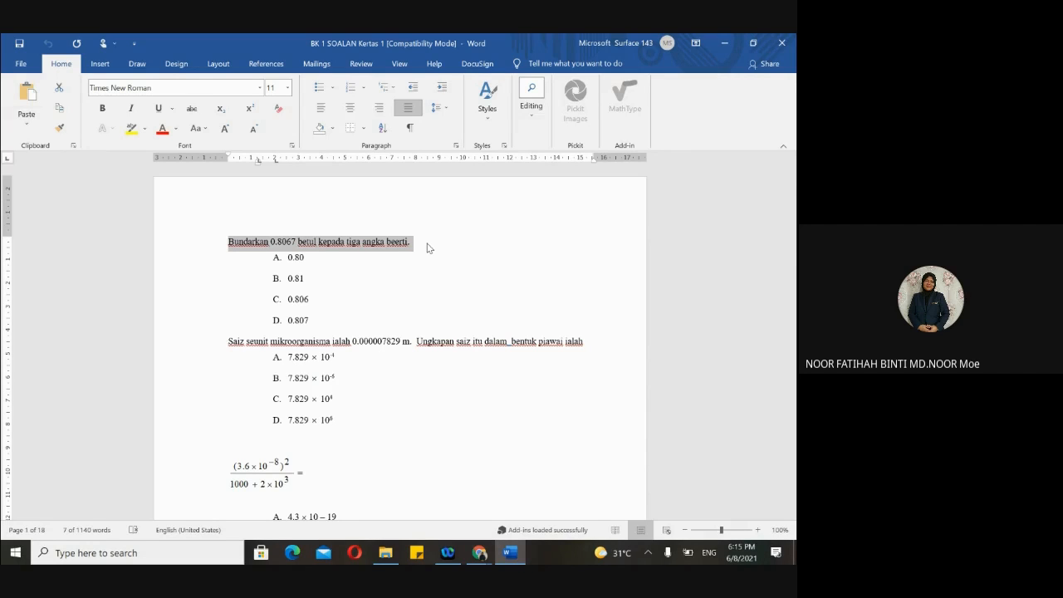
pyautogui.rightClick(386, 247)
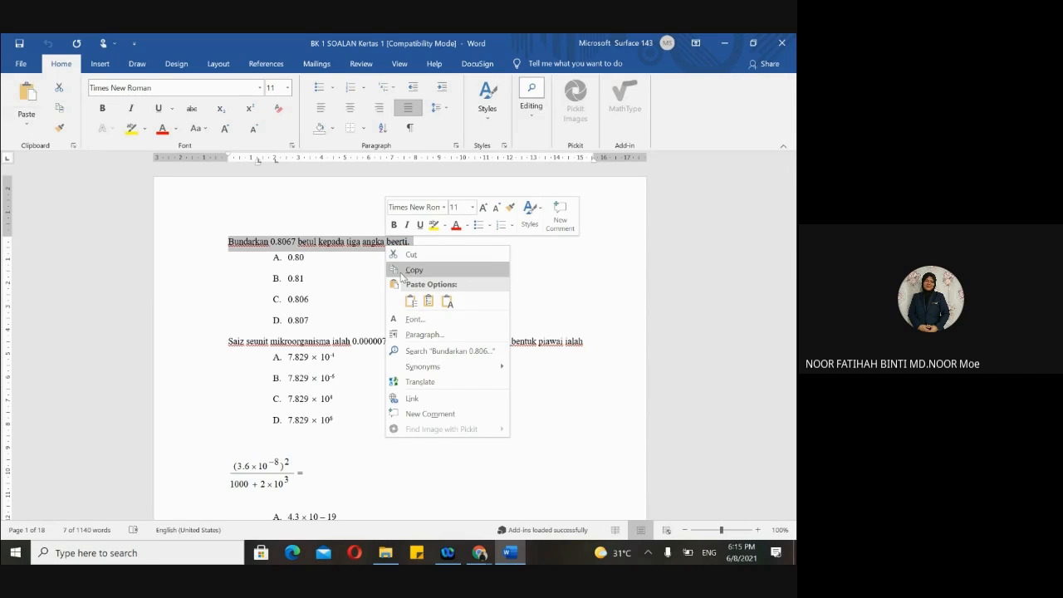
pyautogui.click(403, 270)
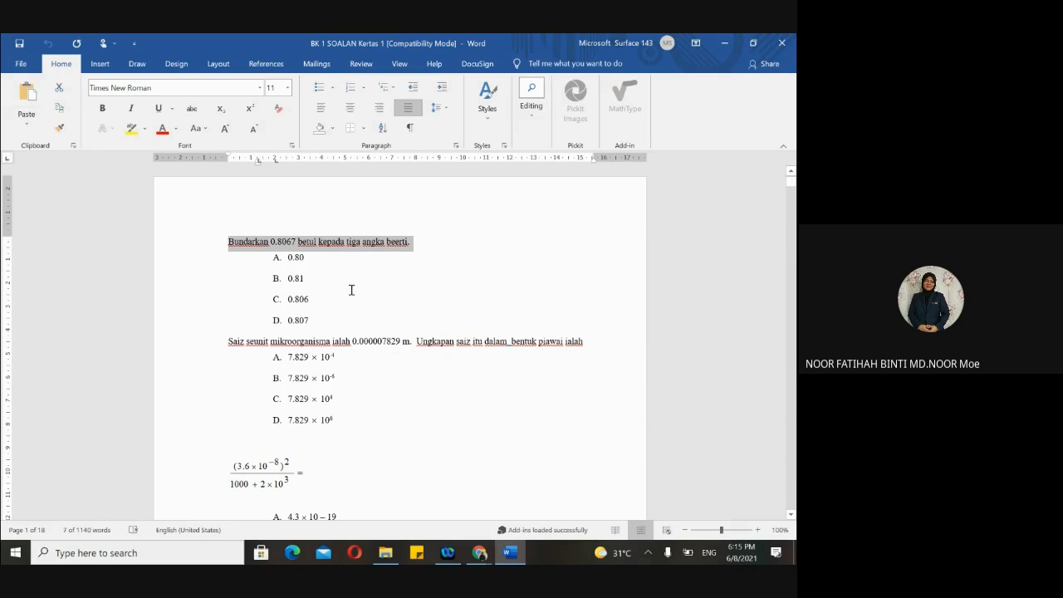
# - Return to the PENTAKSIRAN form and select the new question's title field
pyautogui.scroll(-2, 372, 357)
pyautogui.scroll(2, 372, 357)
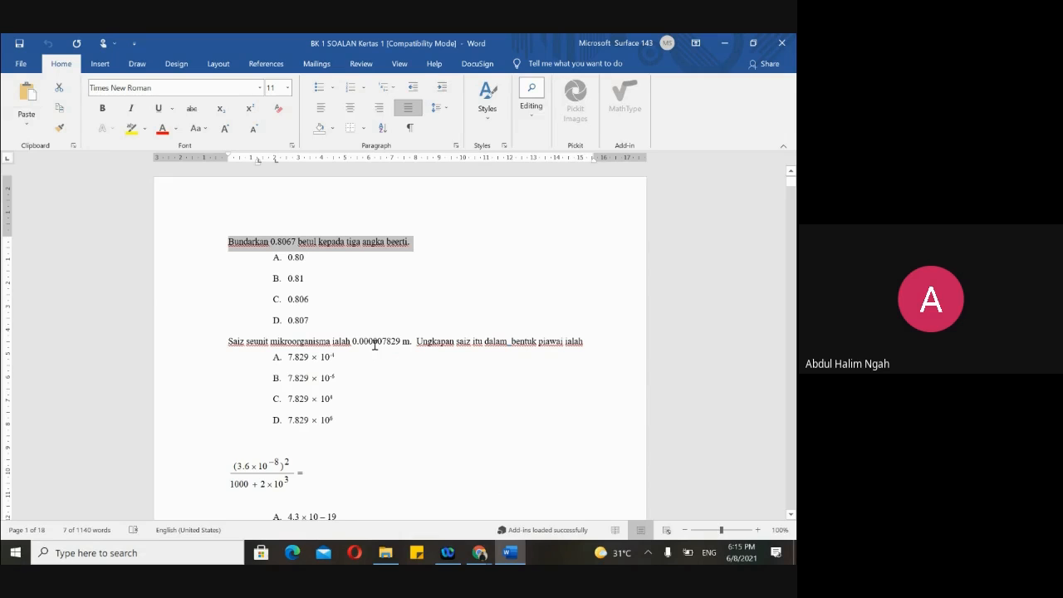
pyautogui.moveTo(479, 552)
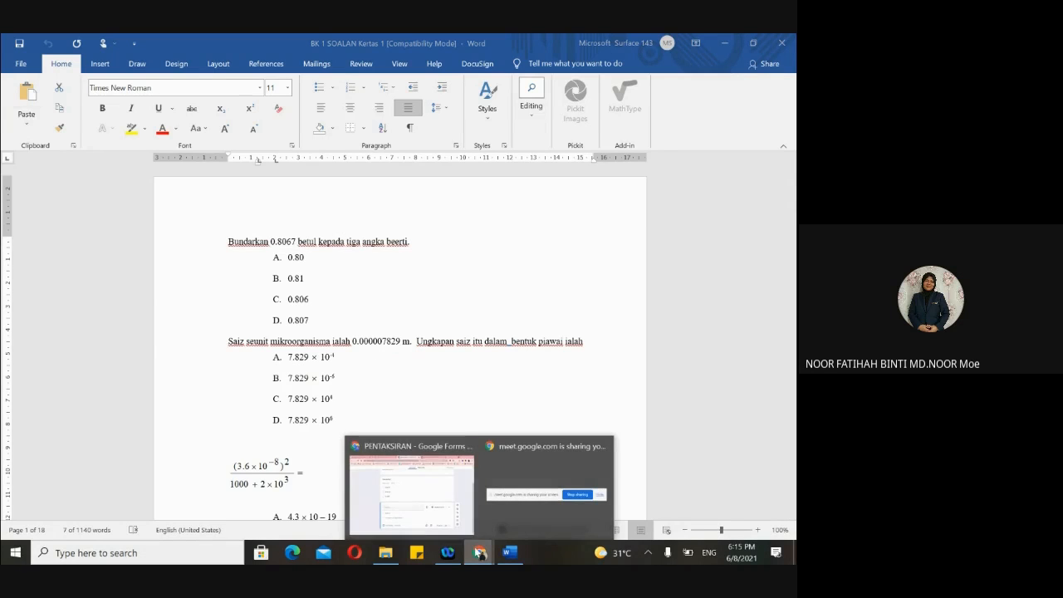
pyautogui.click(403, 496)
pyautogui.click(258, 367)
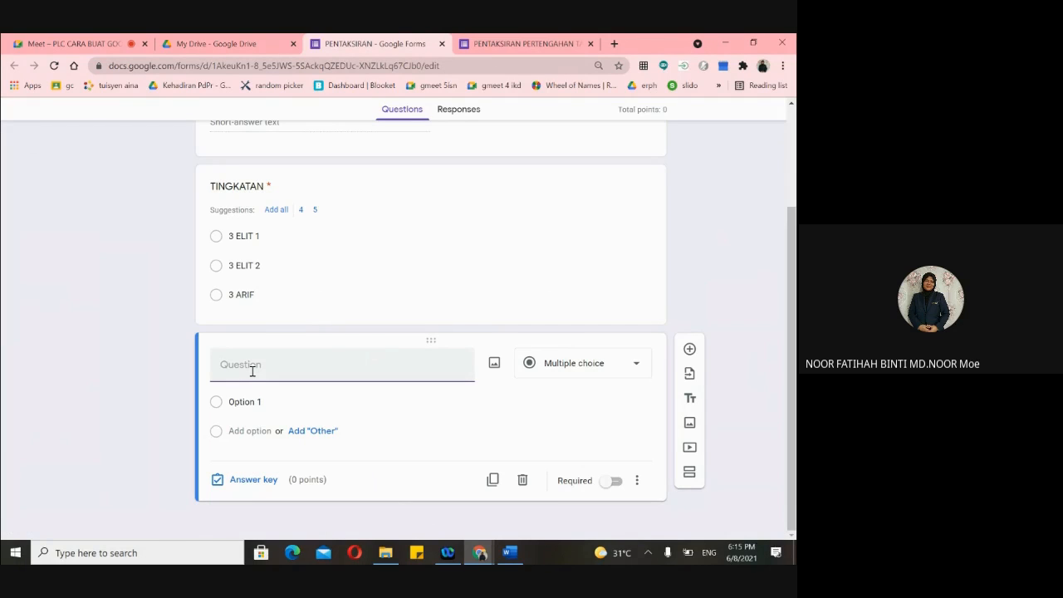
# - Title the question '1. Bundarkan 0.8067 betul kepada tiga angka beerti.'
pyautogui.hotkey('ctrl', 'v')
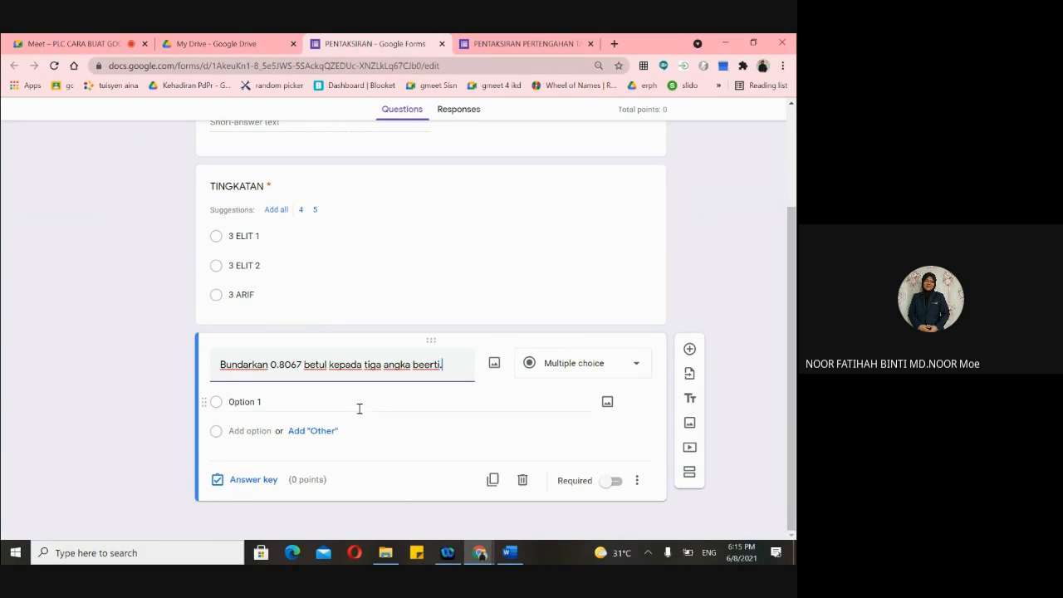
pyautogui.click(221, 366)
pyautogui.write('1.')
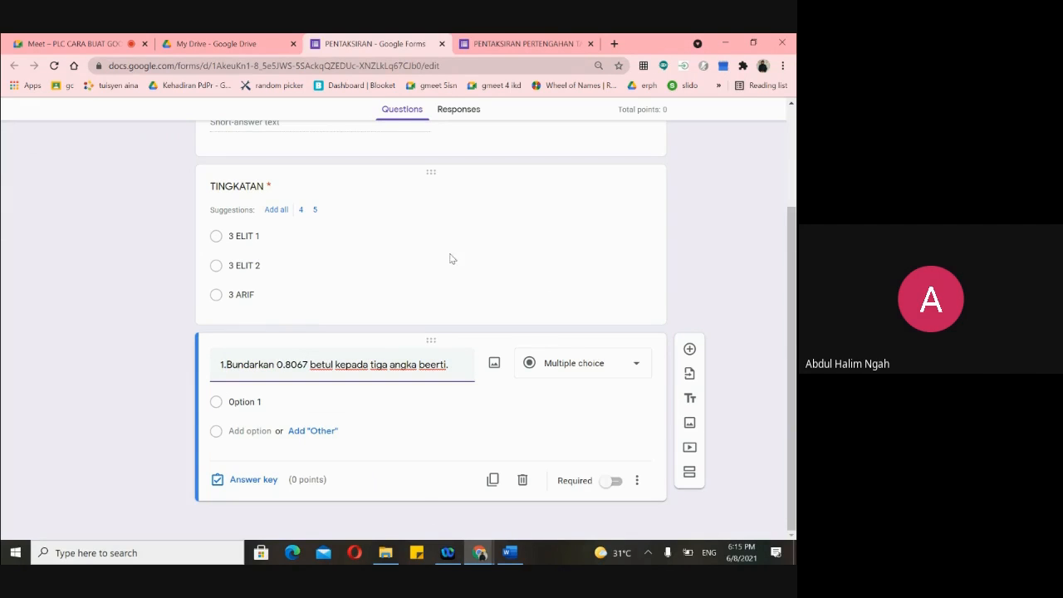
pyautogui.moveTo(510, 562)
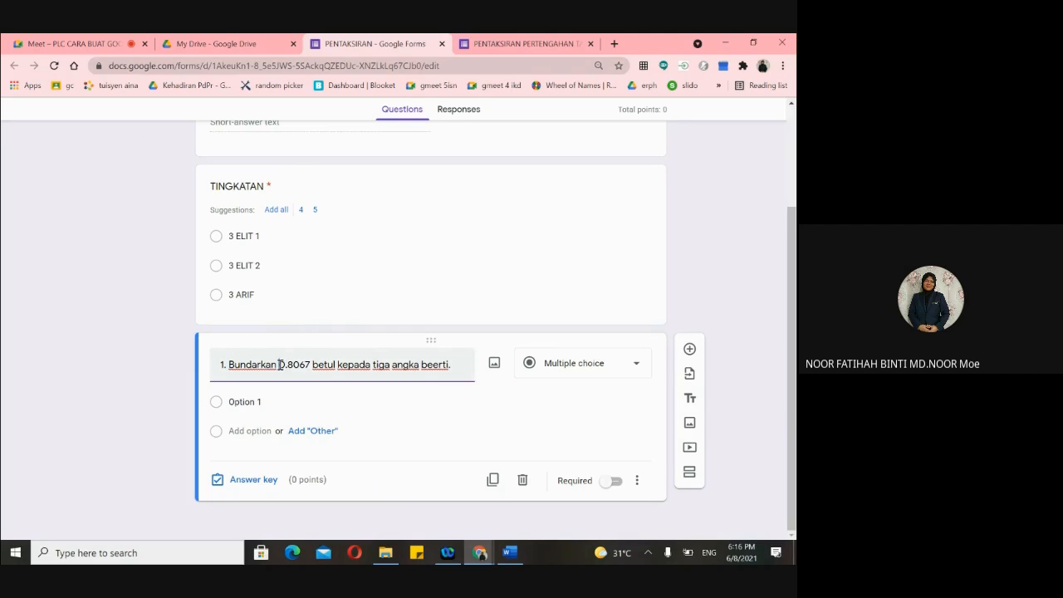
# - Delete the first option's placeholder text, then go back to Word
pyautogui.rightClick(280, 363)
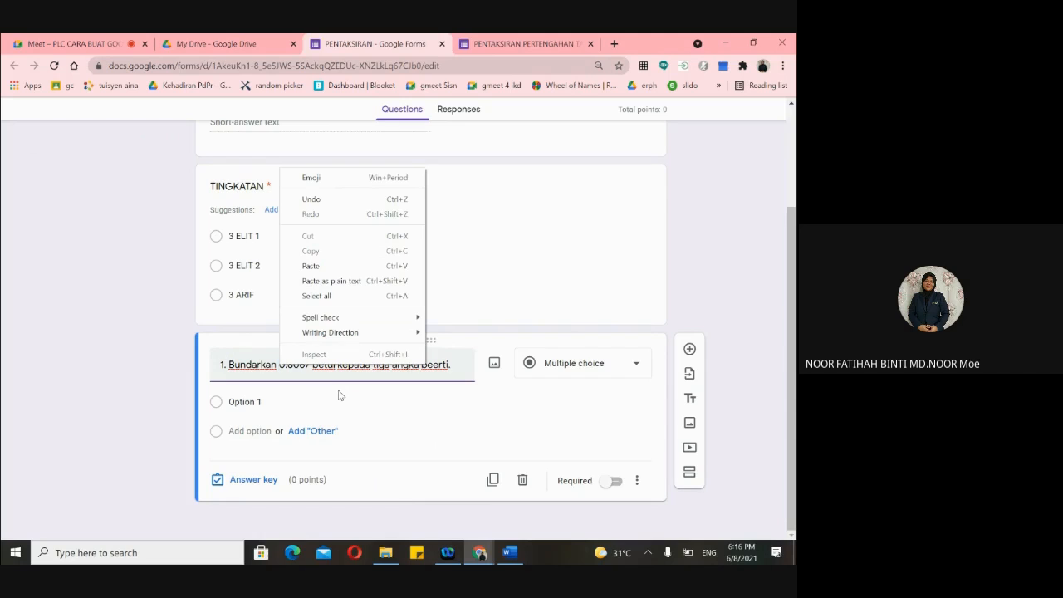
pyautogui.click(521, 265)
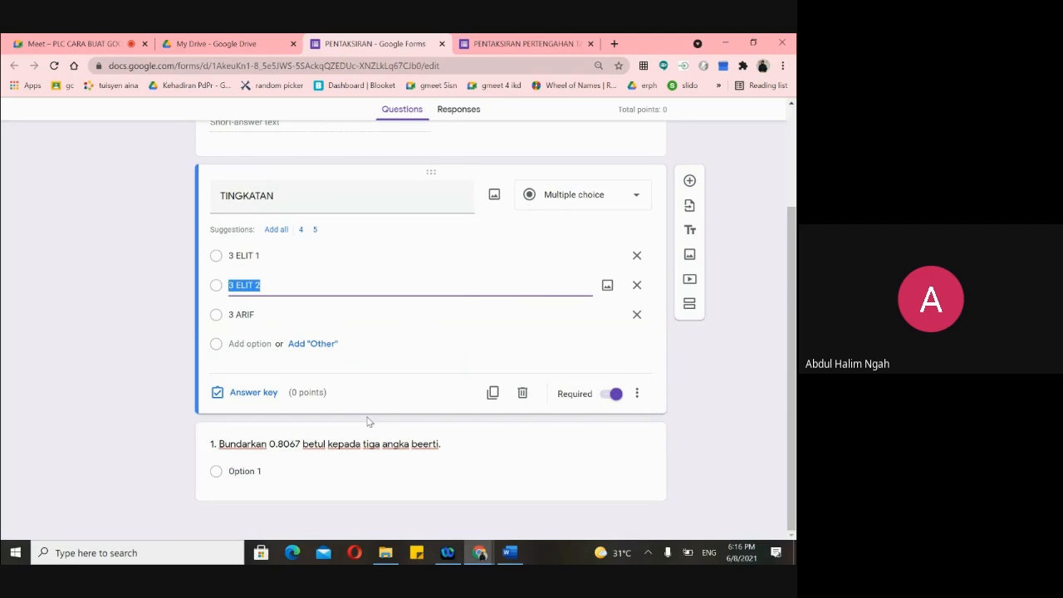
pyautogui.click(377, 462)
pyautogui.click(454, 381)
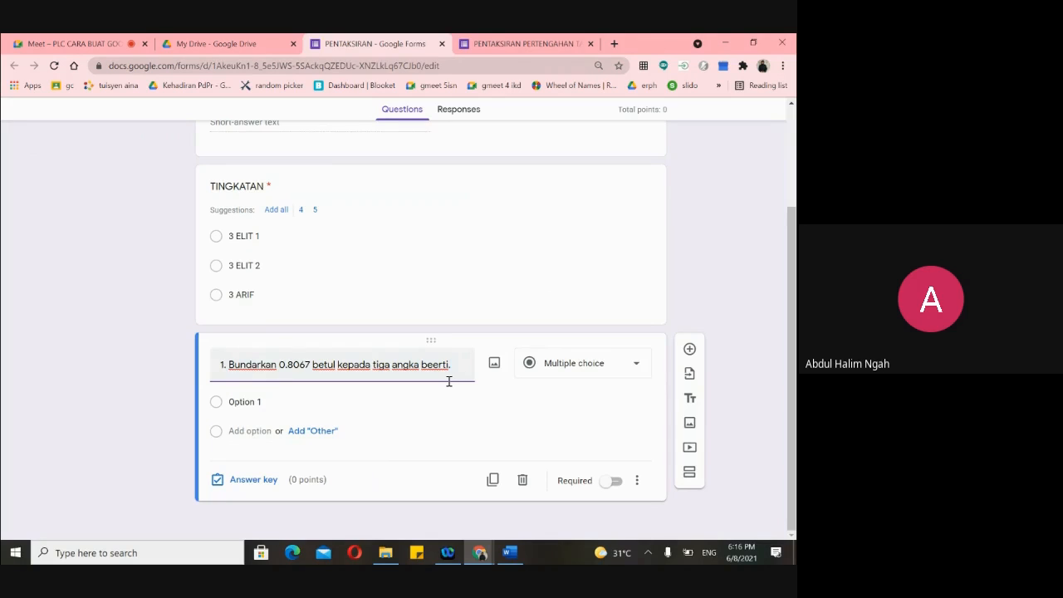
pyautogui.click(275, 406)
pyautogui.press('BackSpace')
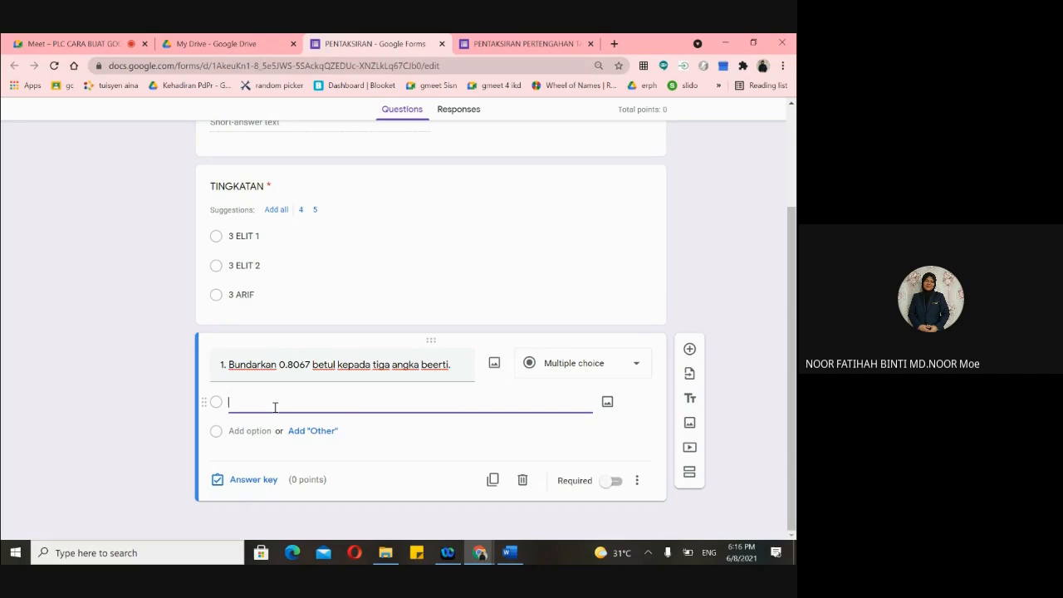
pyautogui.click(508, 554)
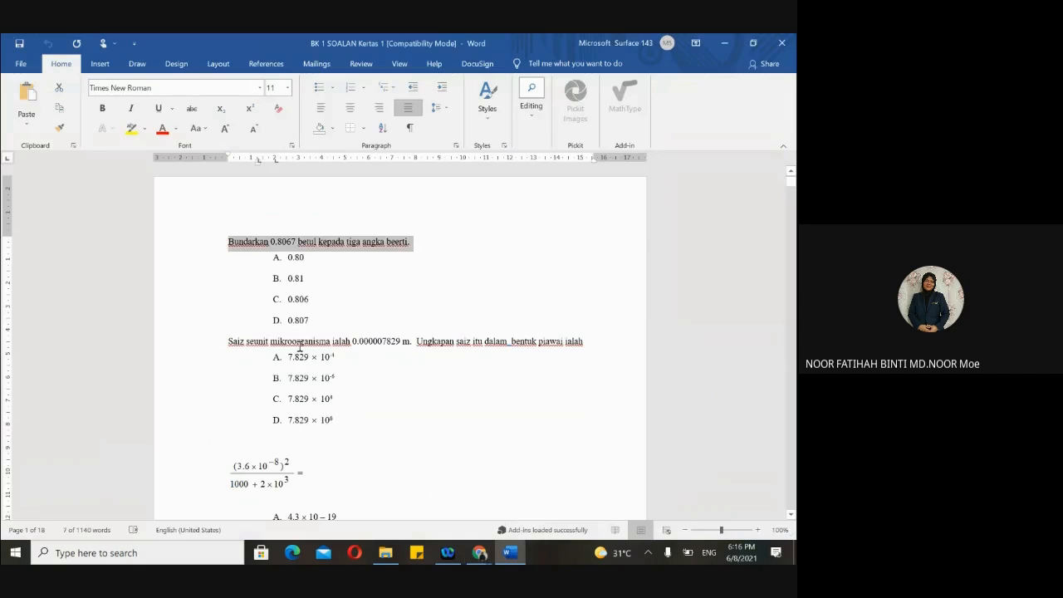
# - Select the answer values 0.80, 0.81, 0.806 and 0.807 in Word and return to the form
pyautogui.click(301, 278)
pyautogui.moveTo(280, 255); pyautogui.dragTo(328, 323)
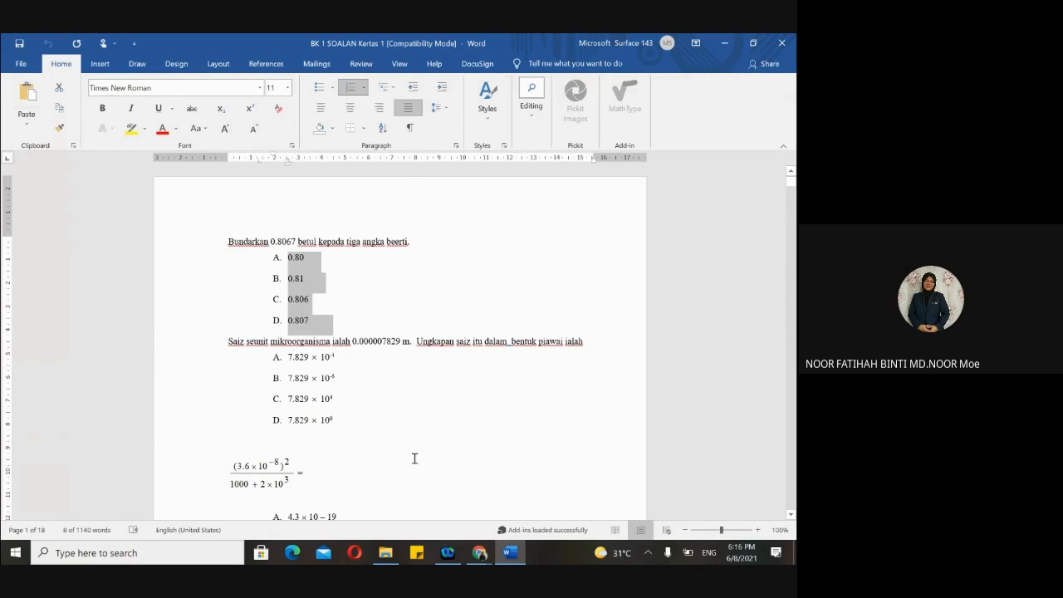
pyautogui.click(479, 552)
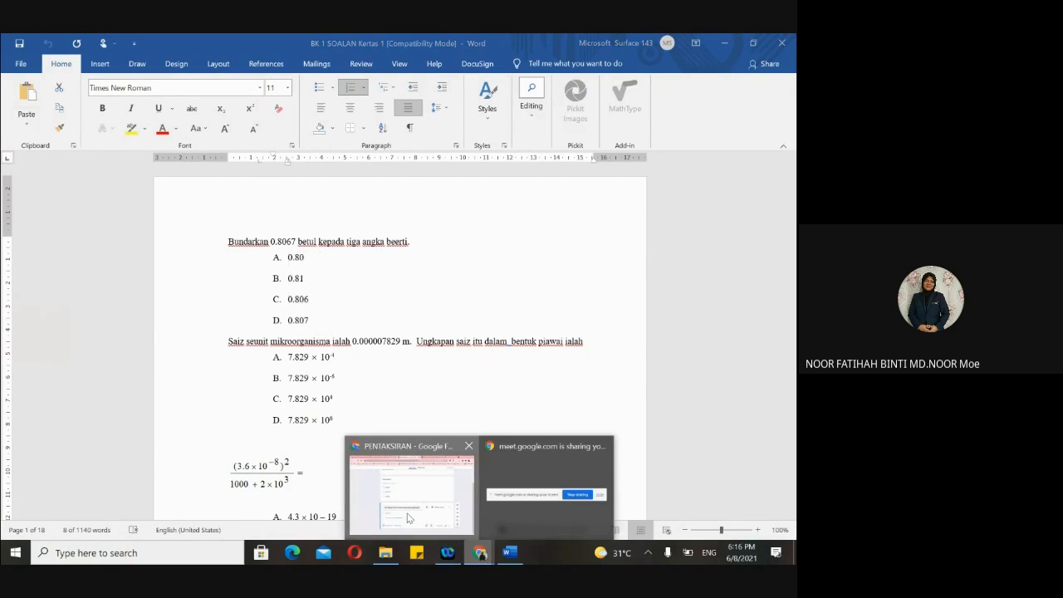
pyautogui.click(407, 522)
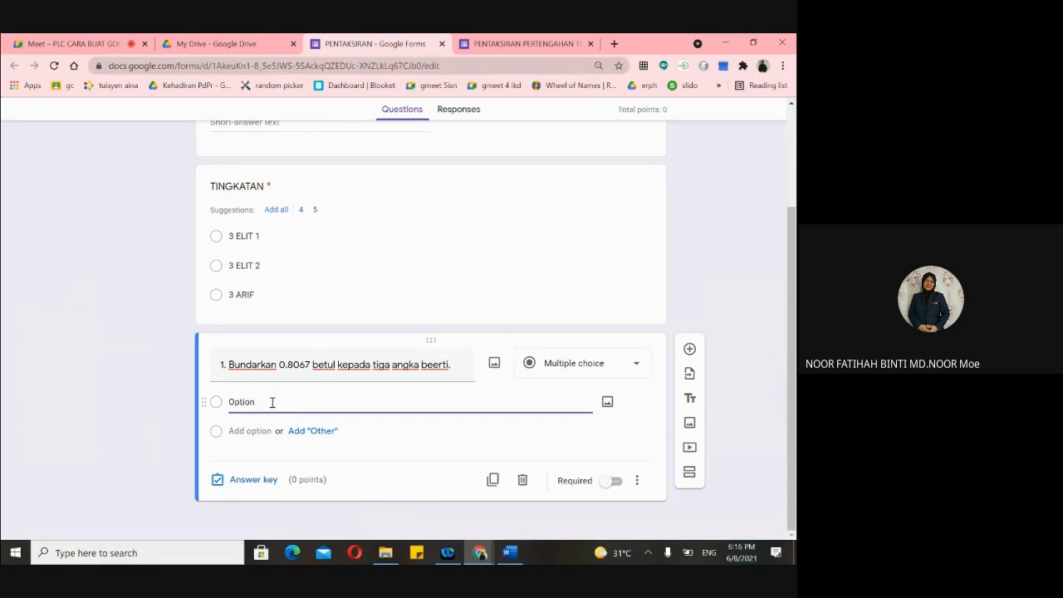
# - Fill question 1's options with A. 0.80, B. 0.81, C. 0.806 and D. 0.807
pyautogui.write('Op')
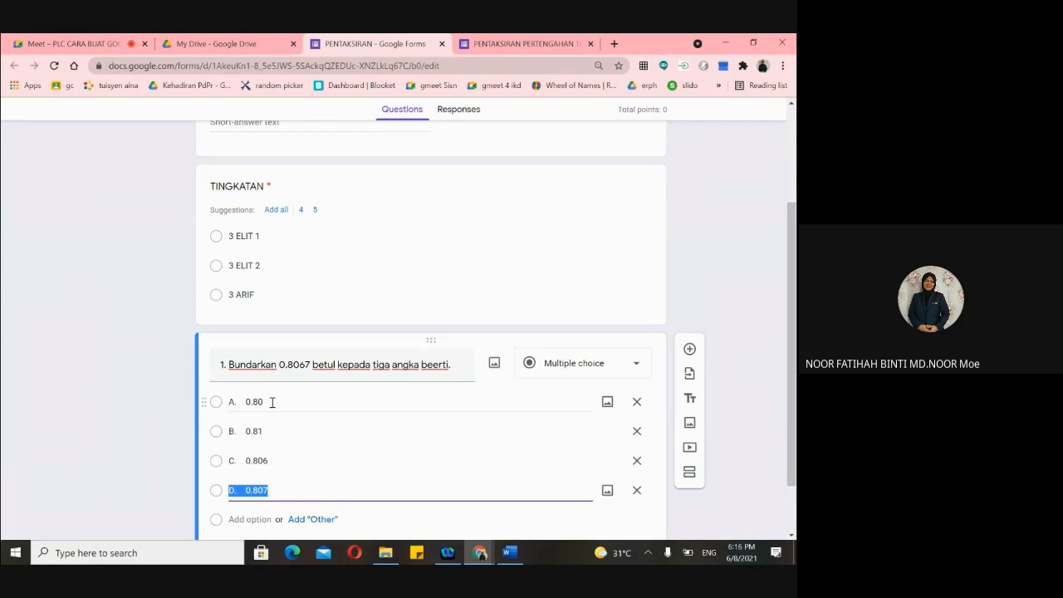
pyautogui.scroll(-1, 323, 440)
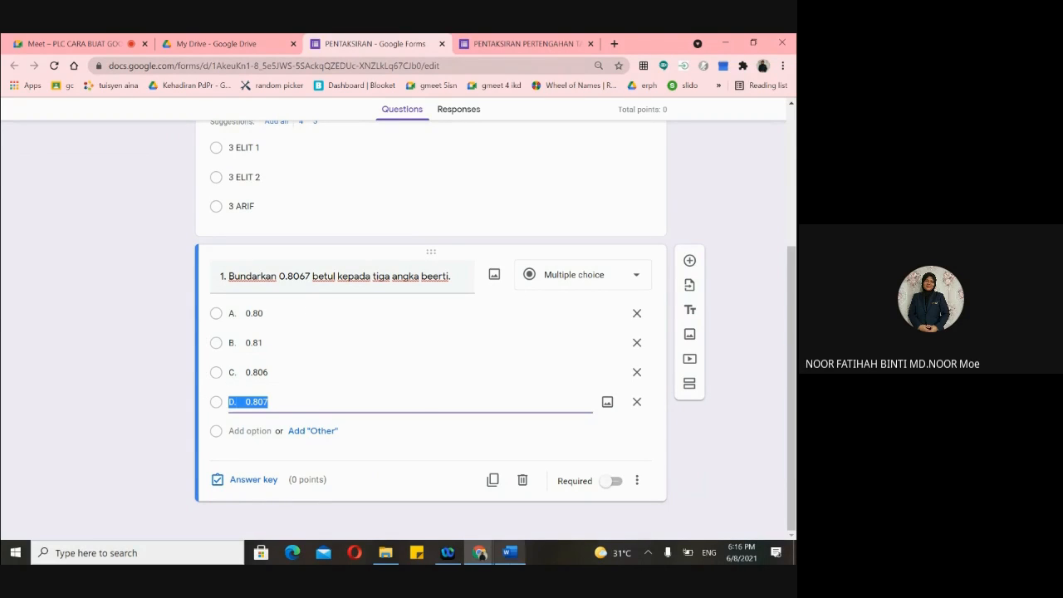
pyautogui.click(510, 552)
pyautogui.click(313, 275)
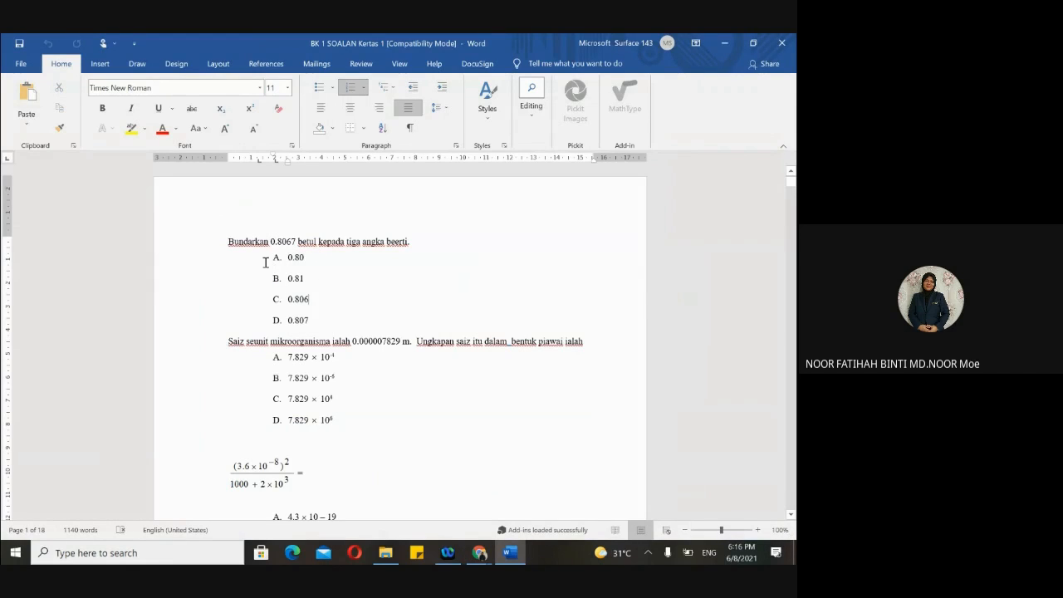
# - Copy the option values 0.80 through 0.807 from Word again
pyautogui.moveTo(288, 258); pyautogui.dragTo(315, 322)
pyautogui.scroll(5, 316, 322)
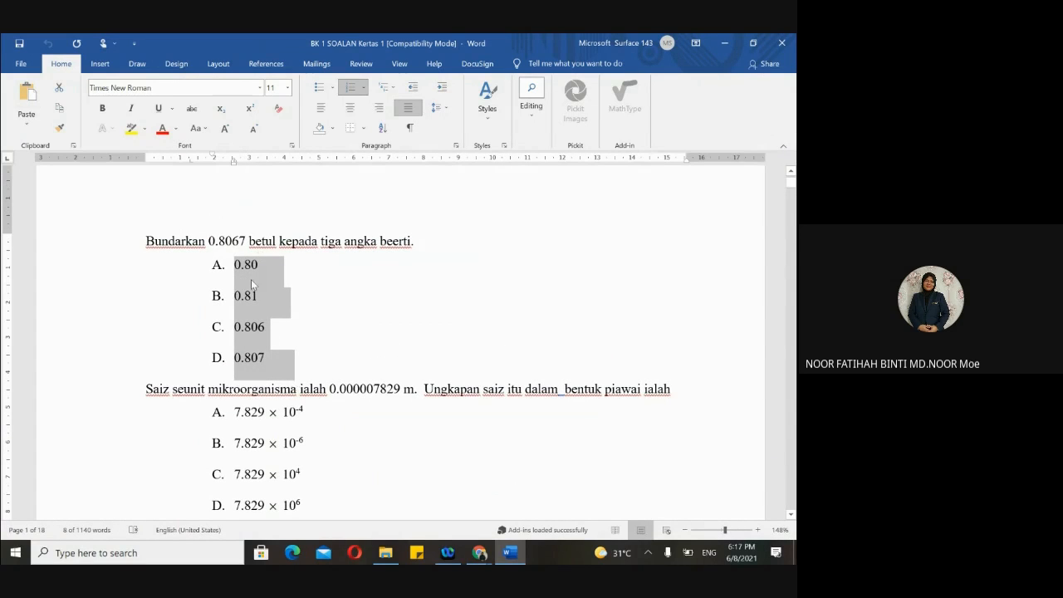
pyautogui.rightClick(258, 283)
pyautogui.click(282, 306)
pyautogui.click(480, 552)
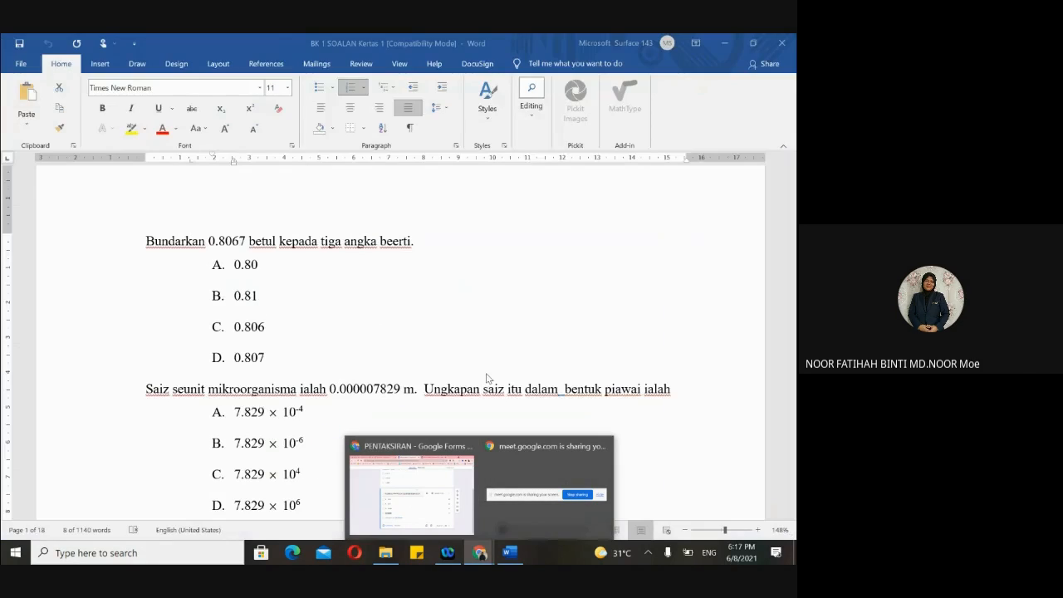
# - Bring up the PENTAKSIRAN form and add a blank multiple-choice question below question 1
pyautogui.click(415, 477)
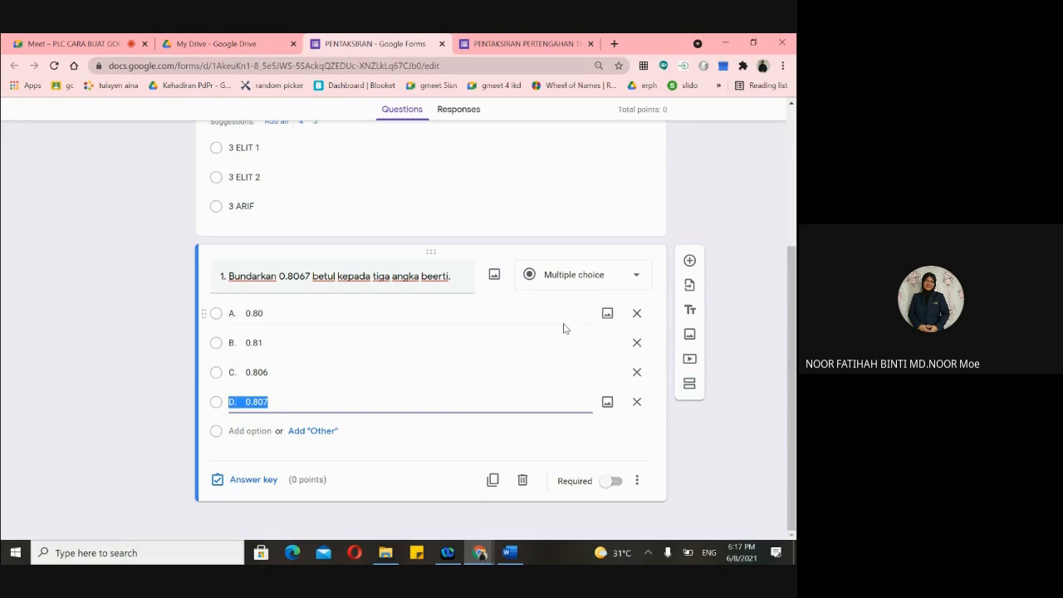
pyautogui.click(689, 262)
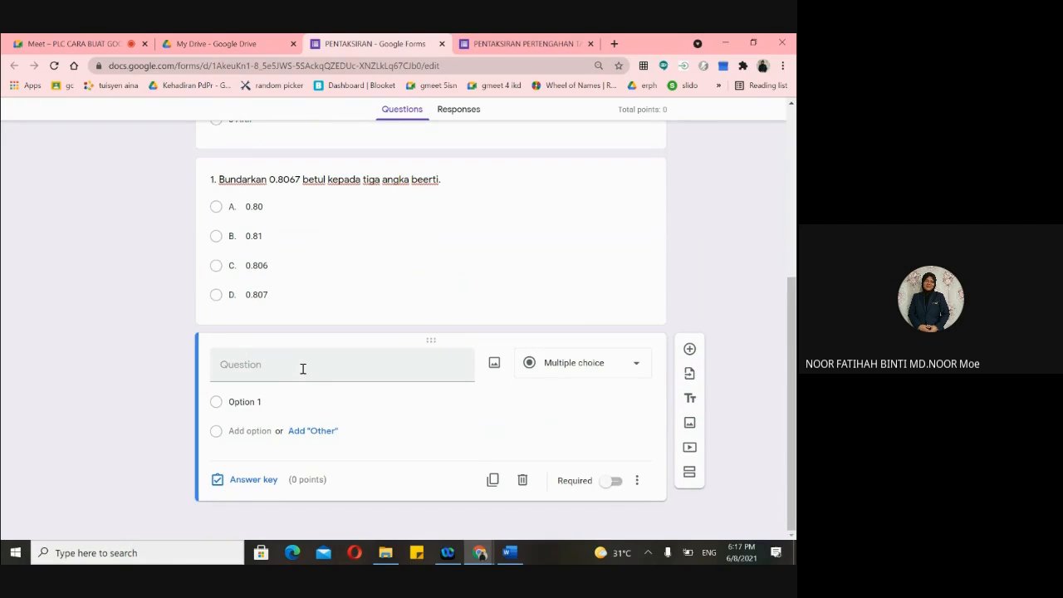
# - Number the new question's title '2.'
pyautogui.click(288, 367)
pyautogui.write('2.')
pyautogui.click(494, 365)
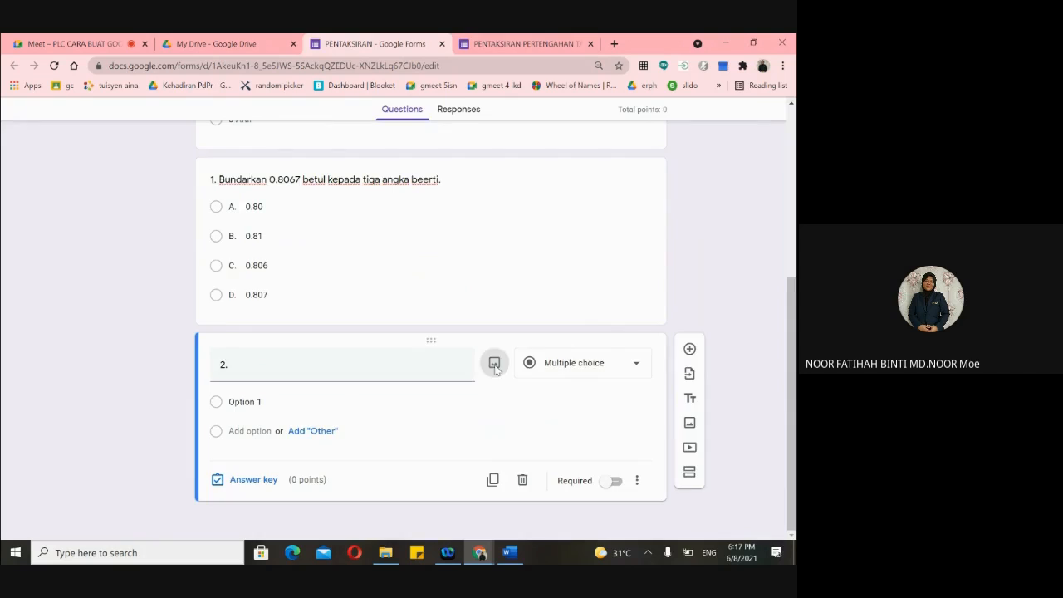
pyautogui.click(737, 123)
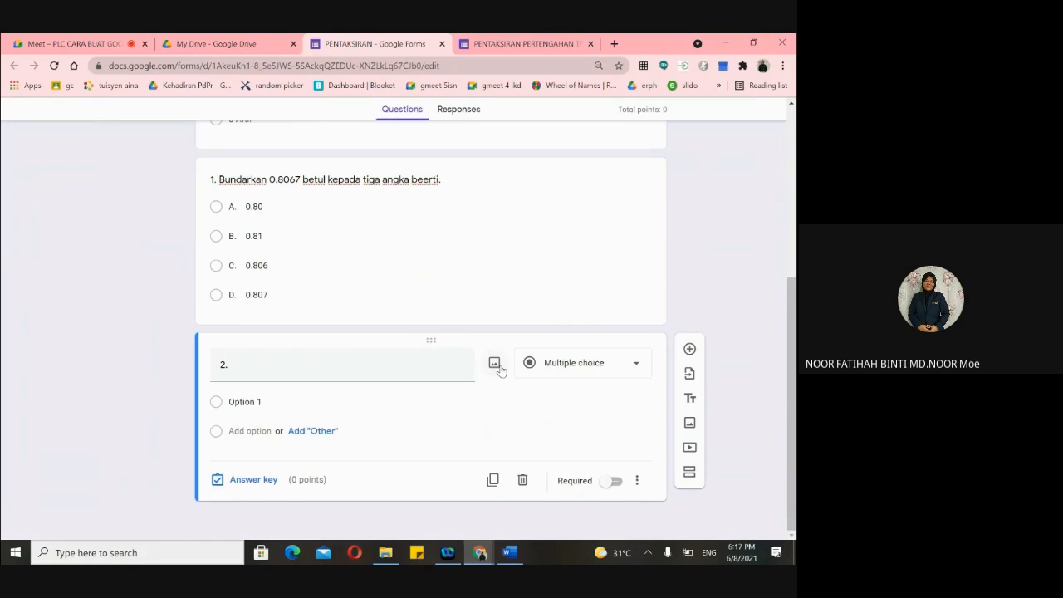
pyautogui.hotkey('ctrl', '+')
pyautogui.hotkey('ctrl', '+')
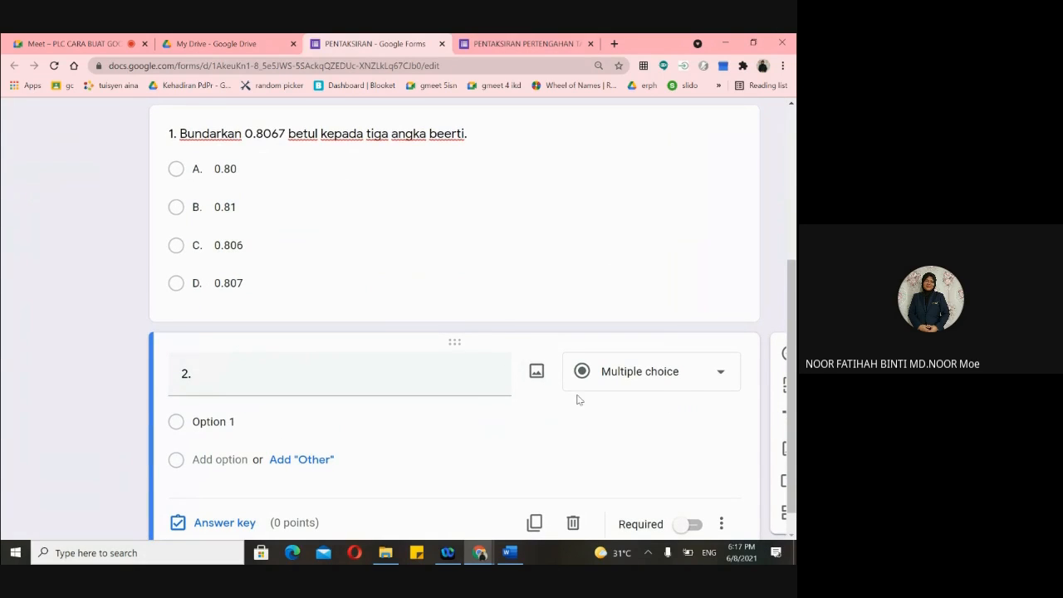
pyautogui.click(540, 374)
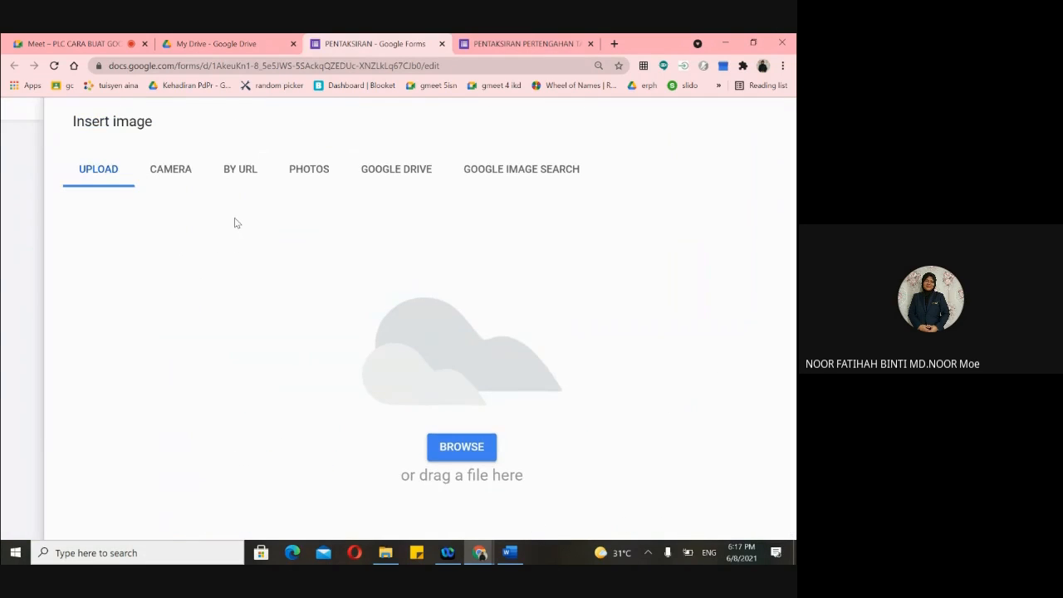
pyautogui.hotkey('ctrl', '-')
pyautogui.hotkey('ctrl', '-')
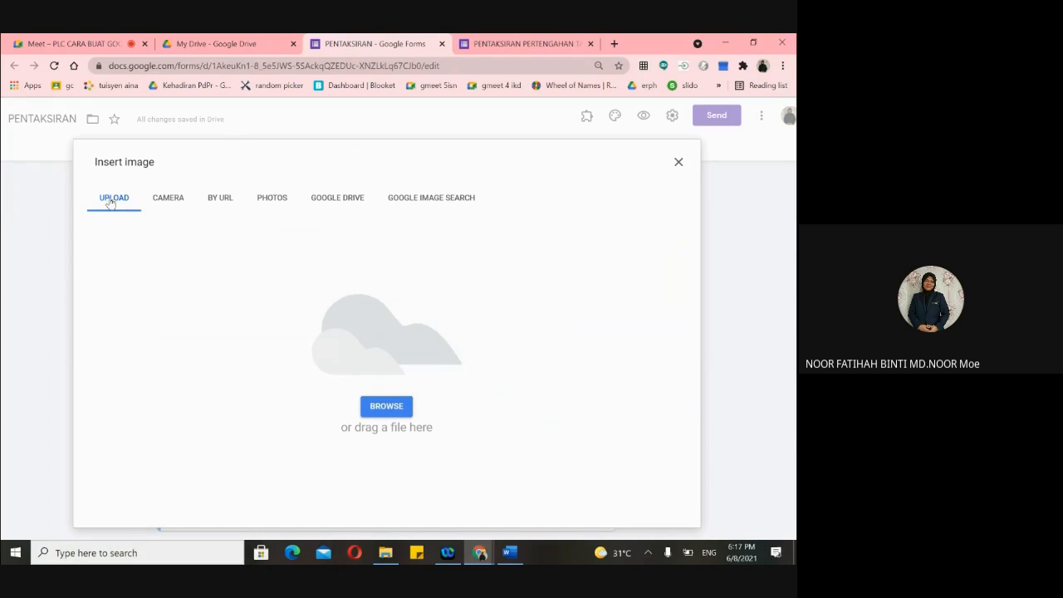
# - Upload the NO 6 image from Pictures > New folder into question 2
pyautogui.click(376, 407)
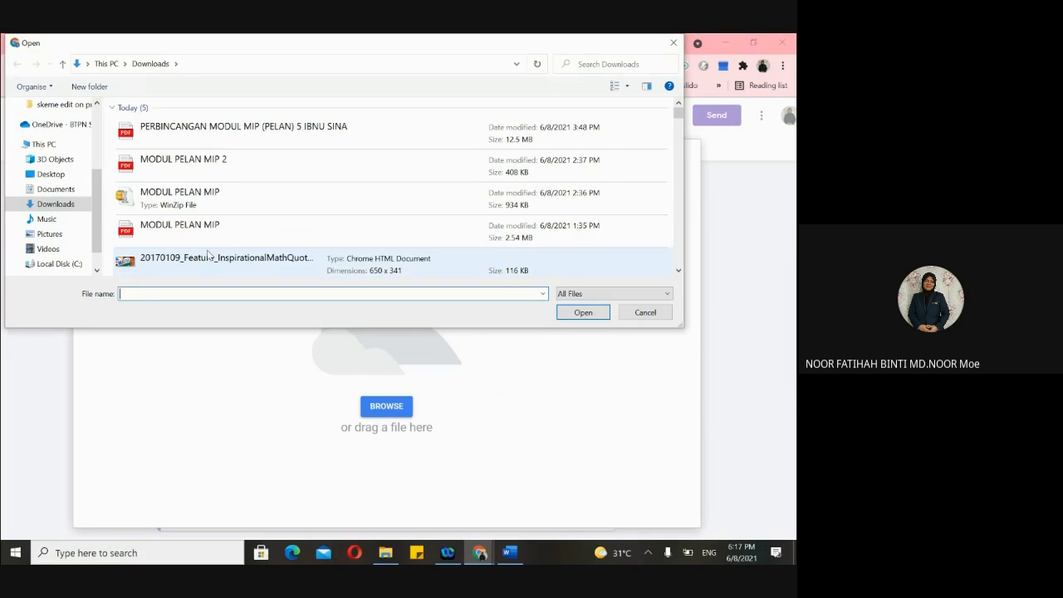
pyautogui.scroll(-1, 67, 233)
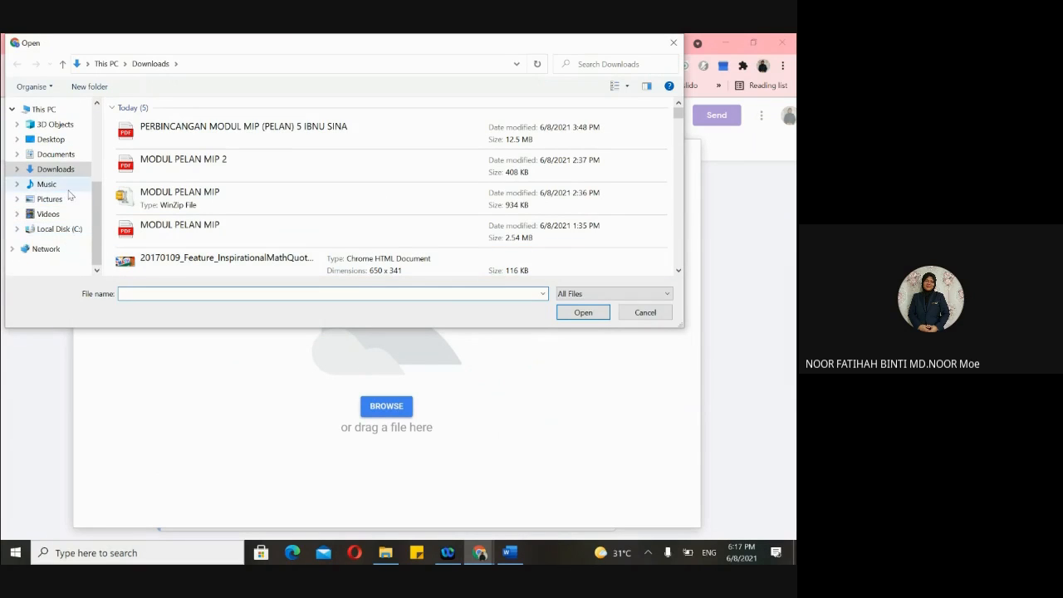
pyautogui.click(70, 201)
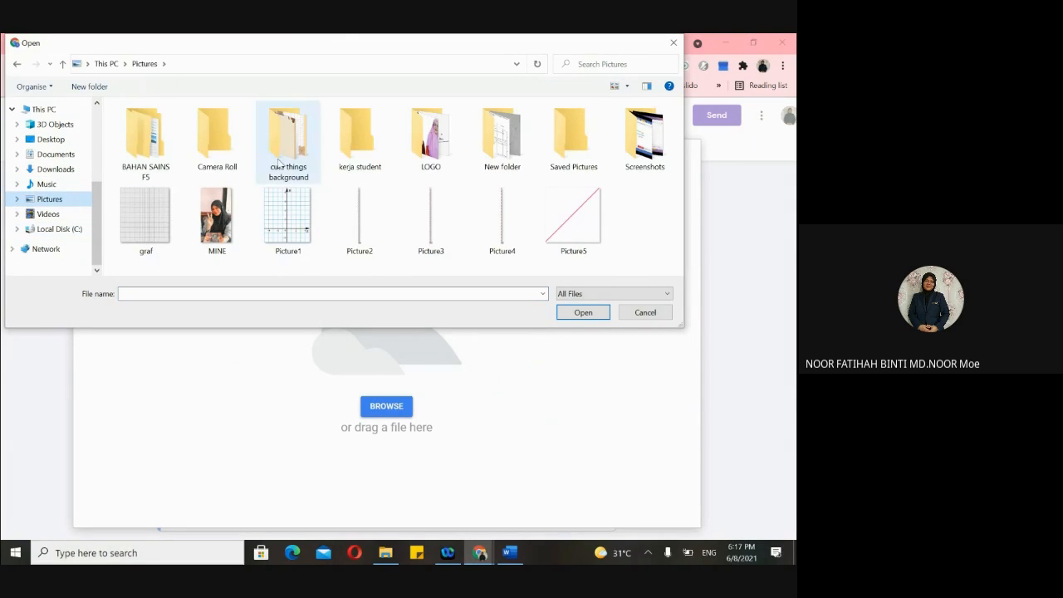
pyautogui.doubleClick(502, 137)
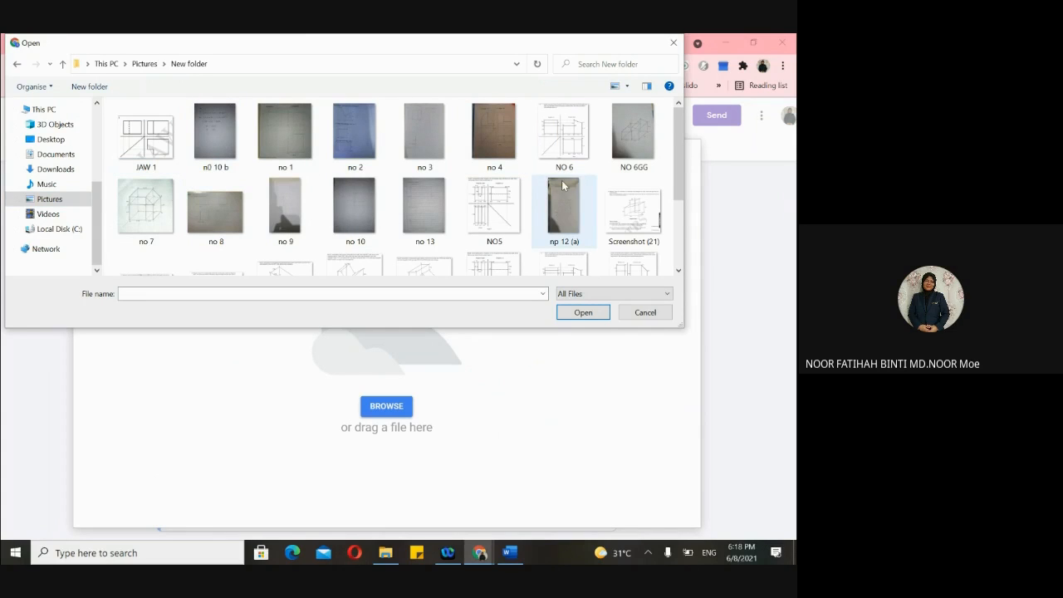
pyautogui.click(564, 146)
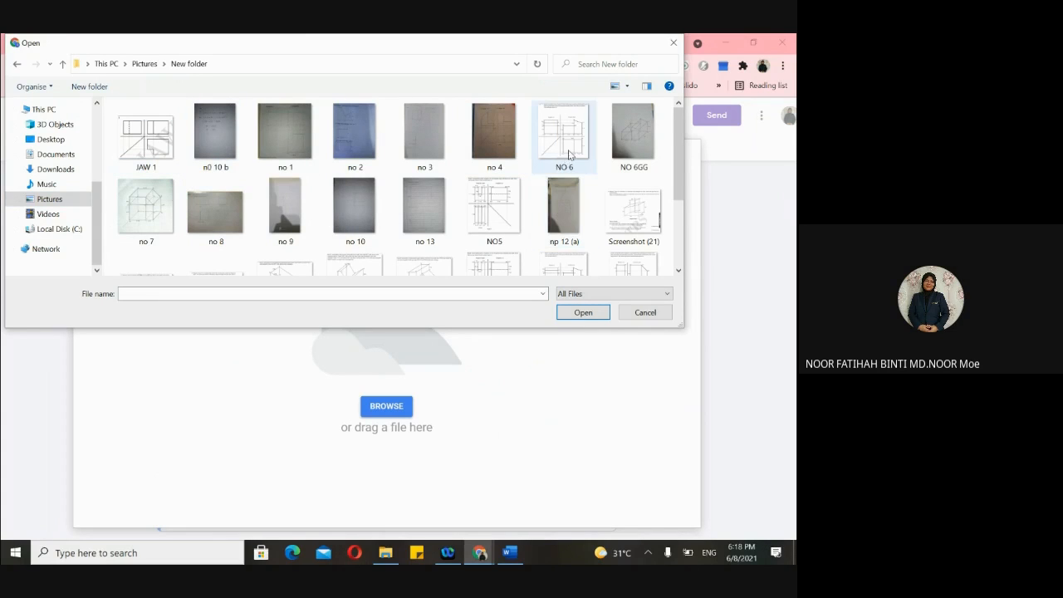
pyautogui.click(592, 314)
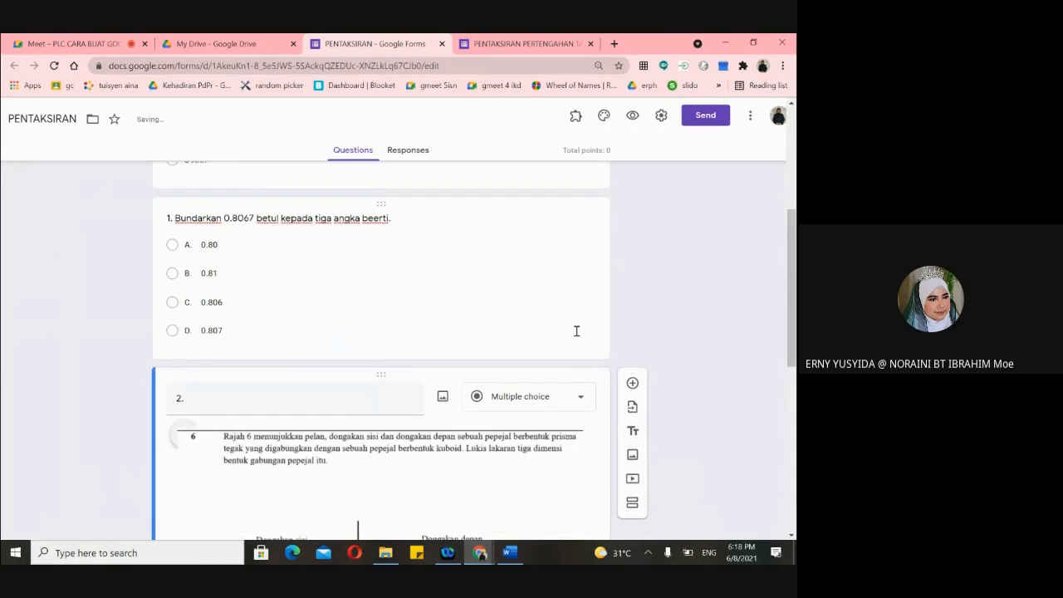
# - Shrink question 2's NO 6 diagram image to a compact size by resizing its corner
pyautogui.scroll(-5, 576, 330)
pyautogui.scroll(-3, 576, 336)
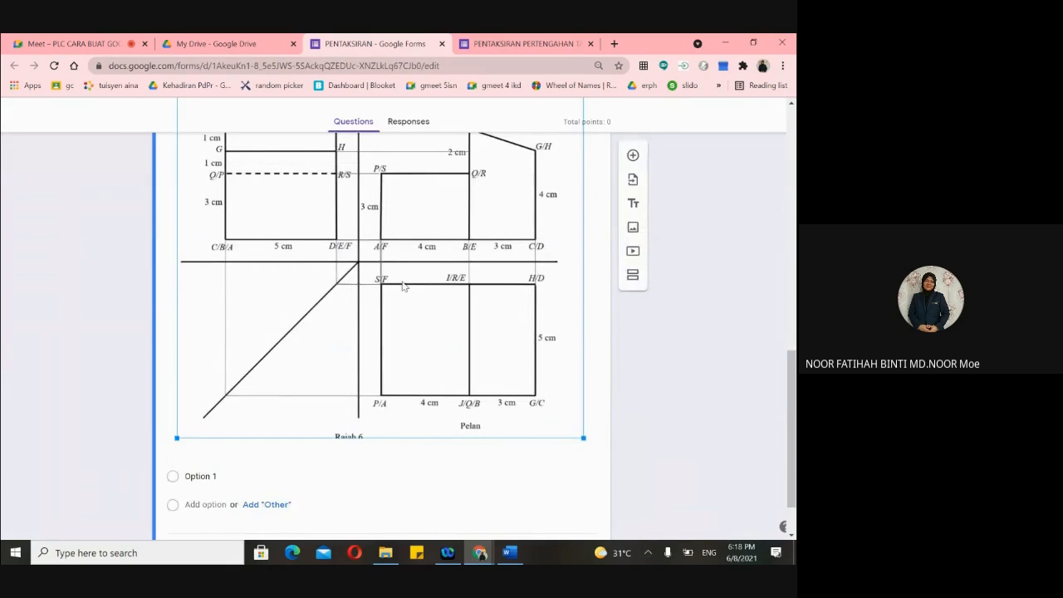
pyautogui.click(420, 281)
pyautogui.scroll(-5, 420, 281)
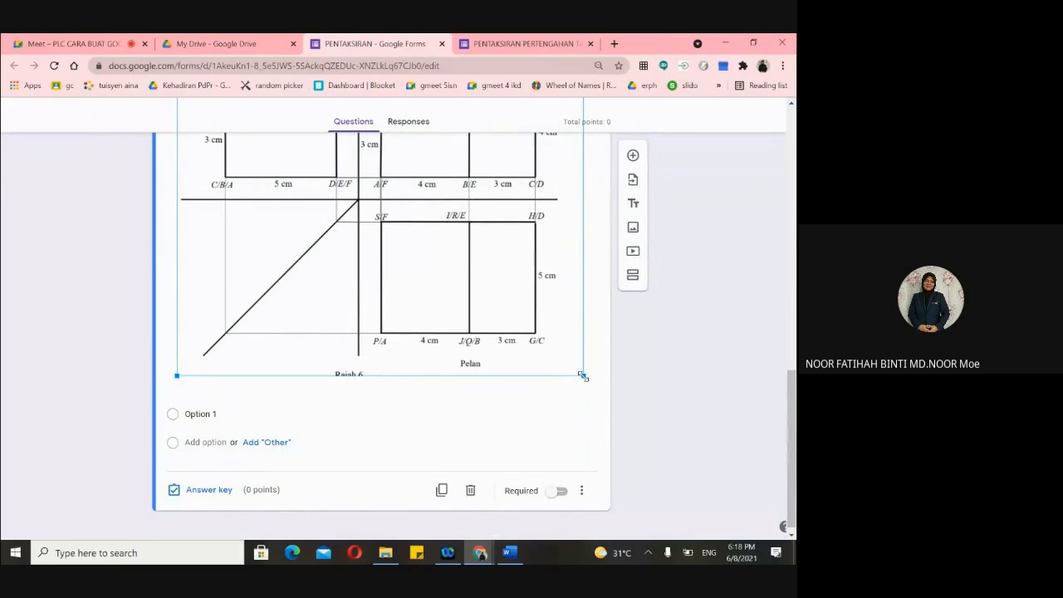
pyautogui.moveTo(583, 376); pyautogui.dragTo(446, 166)
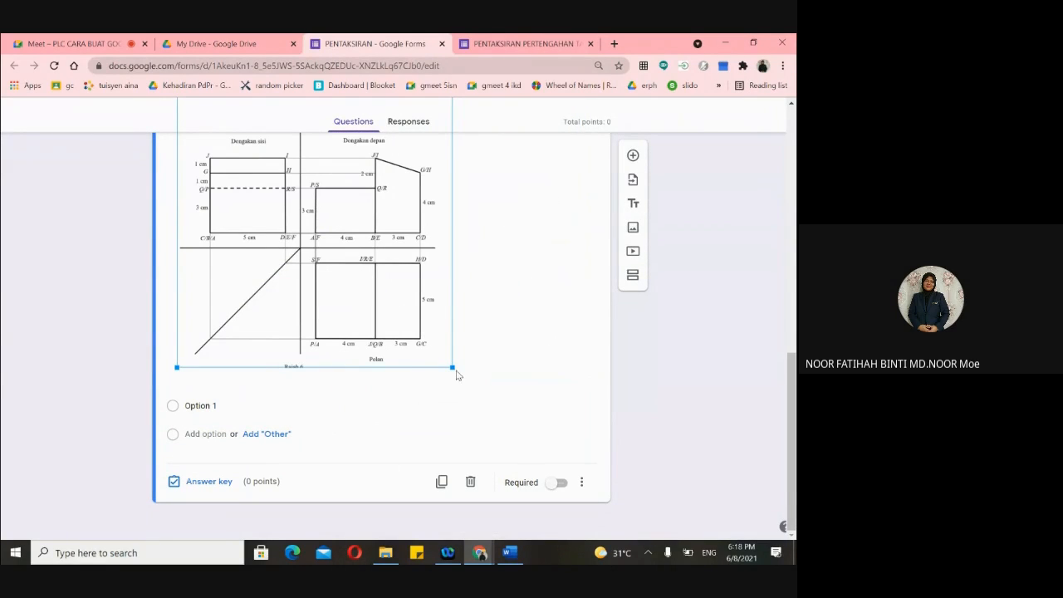
pyautogui.moveTo(452, 367); pyautogui.dragTo(387, 297)
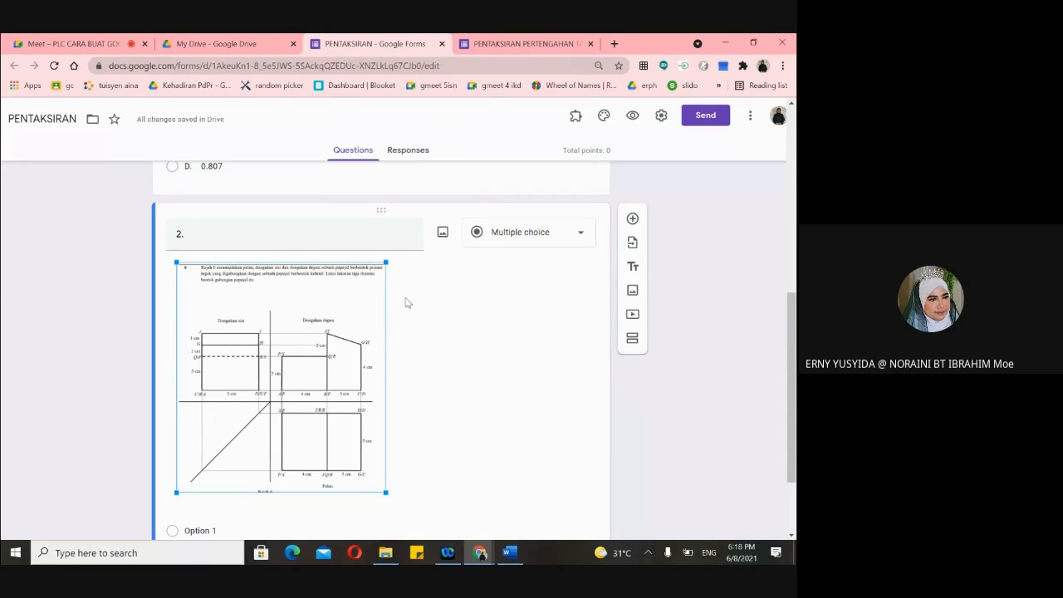
pyautogui.click(499, 324)
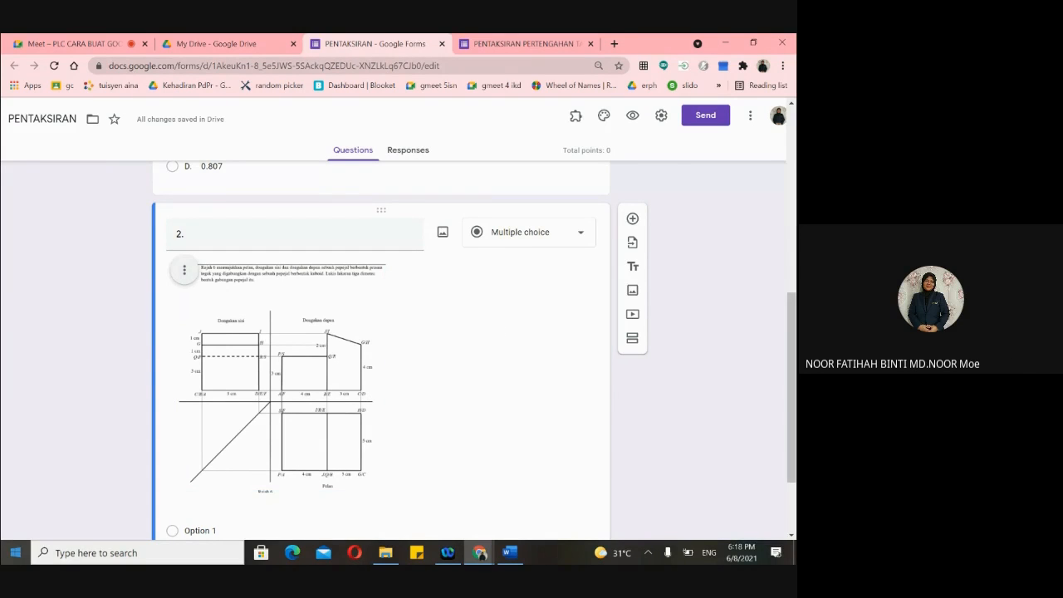
pyautogui.click(15, 552)
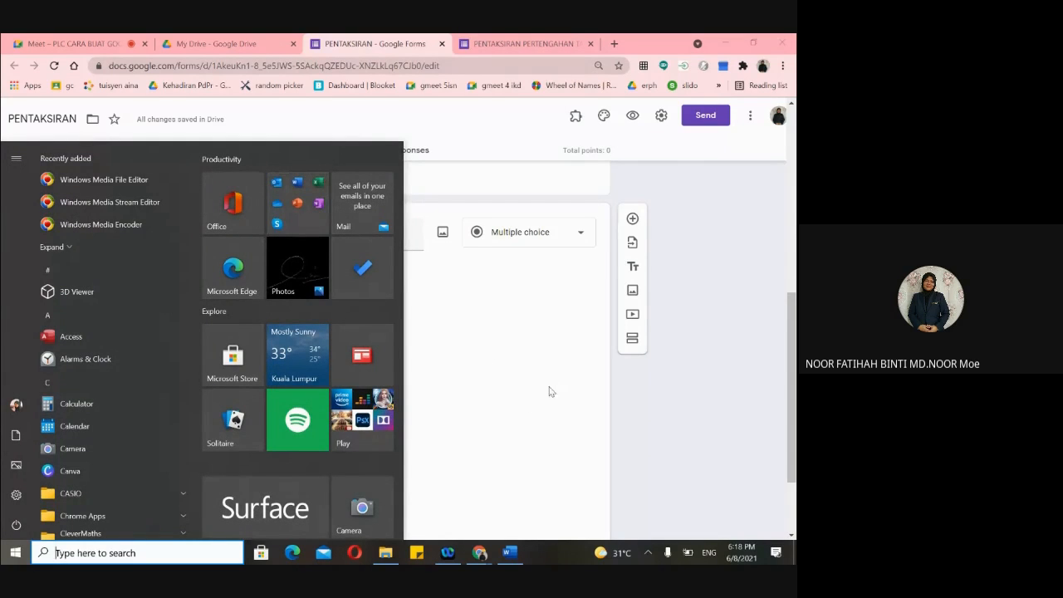
# - Open 2019 SPM MATH K2.pdf from the akram folder in Edge
pyautogui.scroll(-1, 428, 410)
pyautogui.scroll(-5, 111, 390)
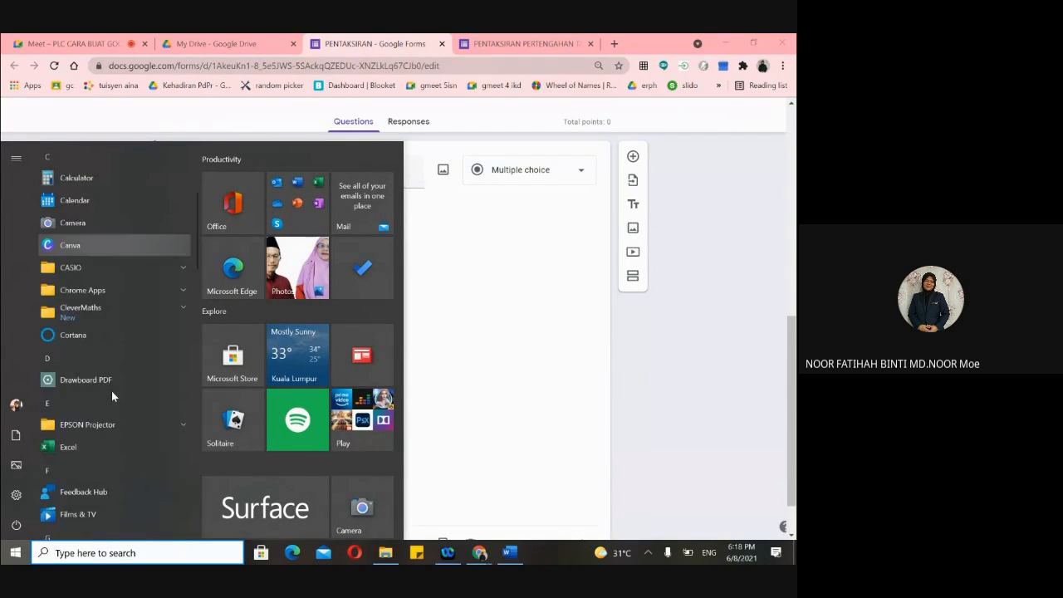
pyautogui.click(494, 478)
pyautogui.click(385, 554)
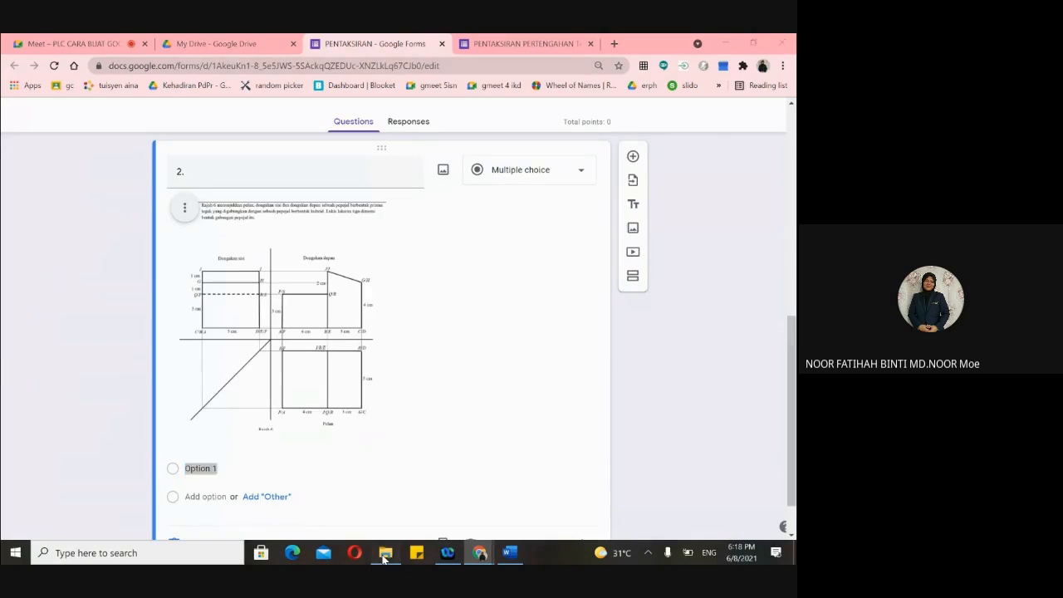
pyautogui.doubleClick(301, 212)
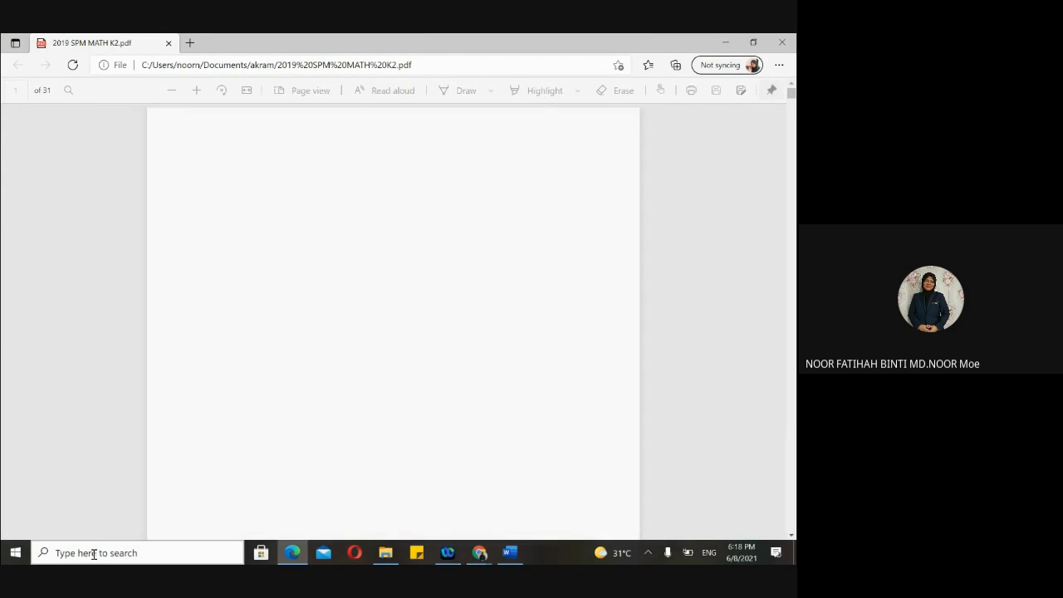
pyautogui.click(87, 553)
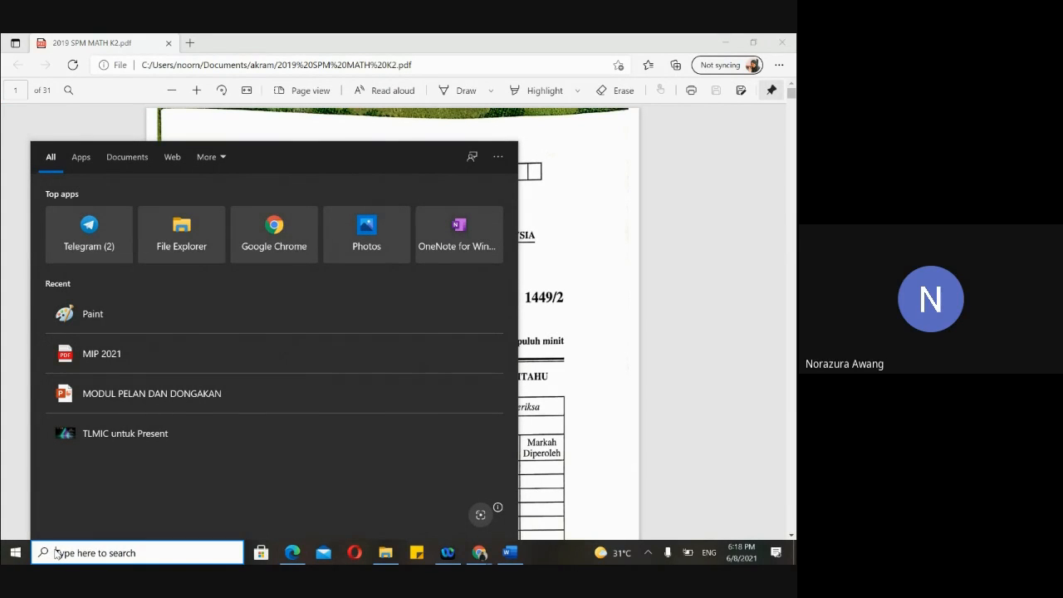
# - Search Windows for the Snipping Tool app, correcting typos along the way
pyautogui.write('SN')
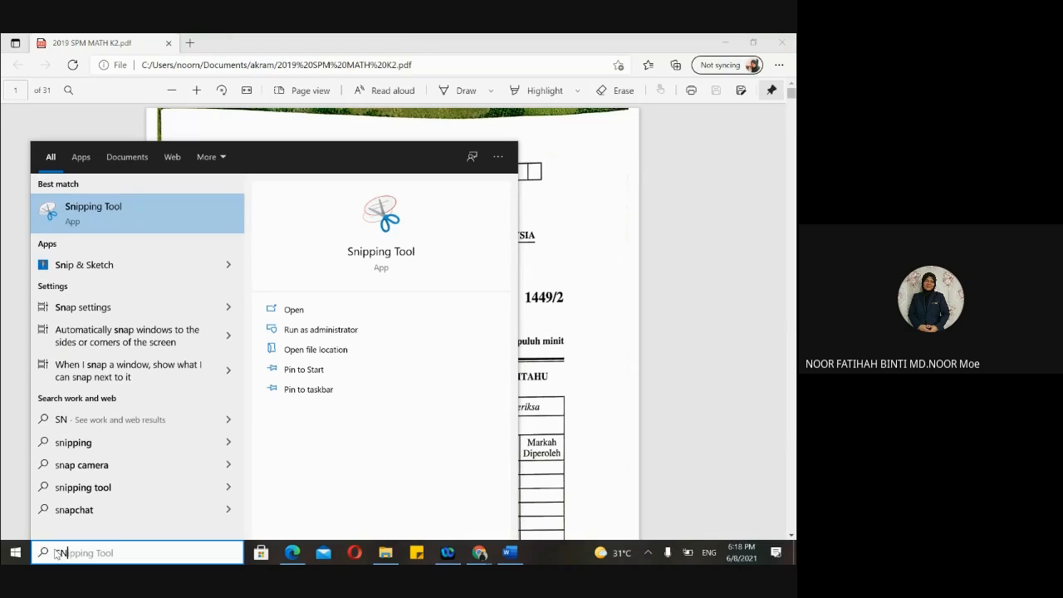
pyautogui.press('BackSpace')
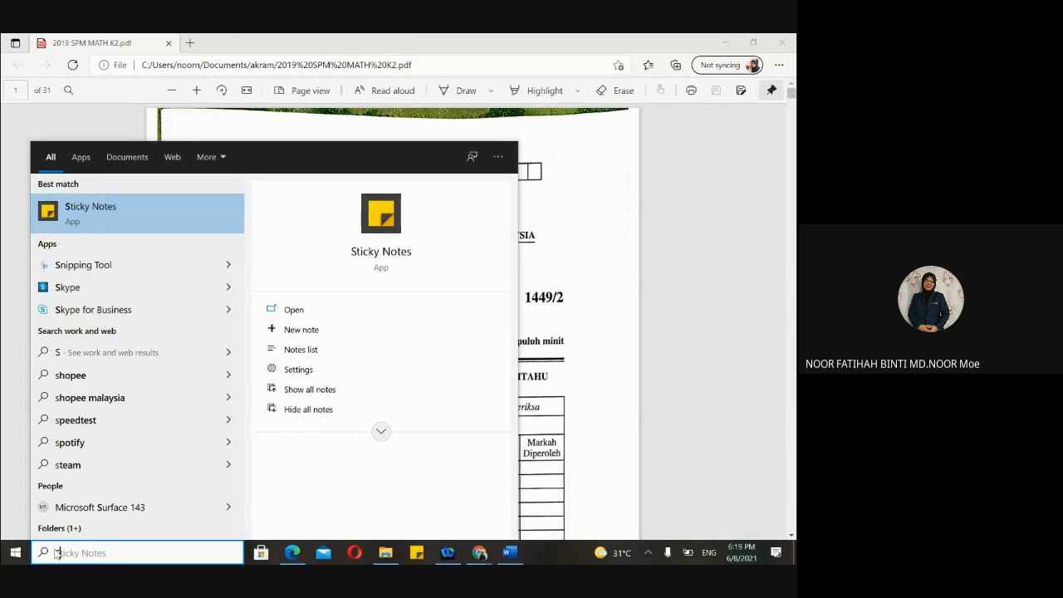
pyautogui.write('NIPI')
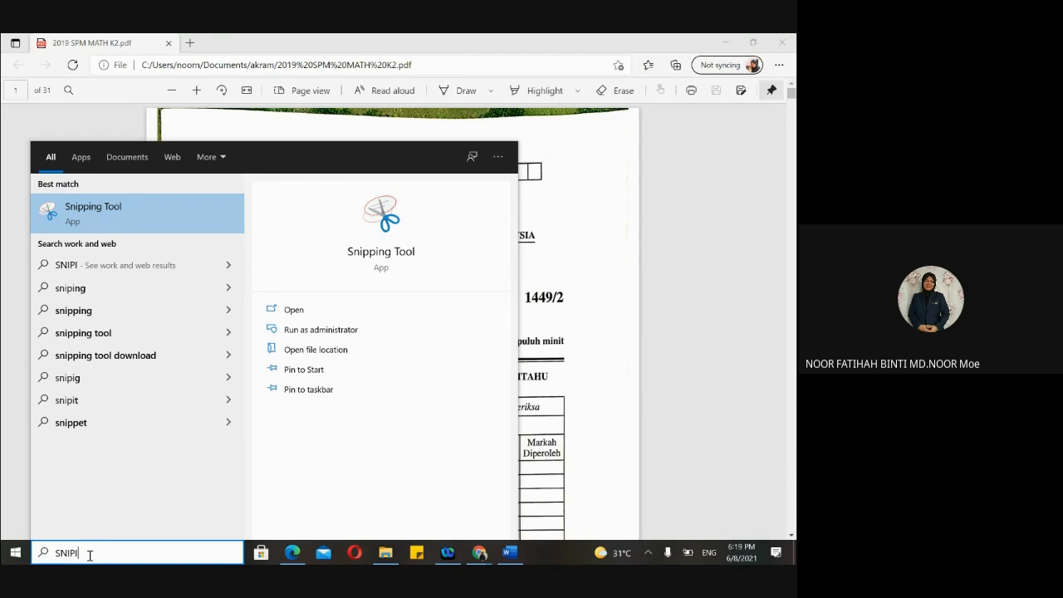
pyautogui.write('NG R')
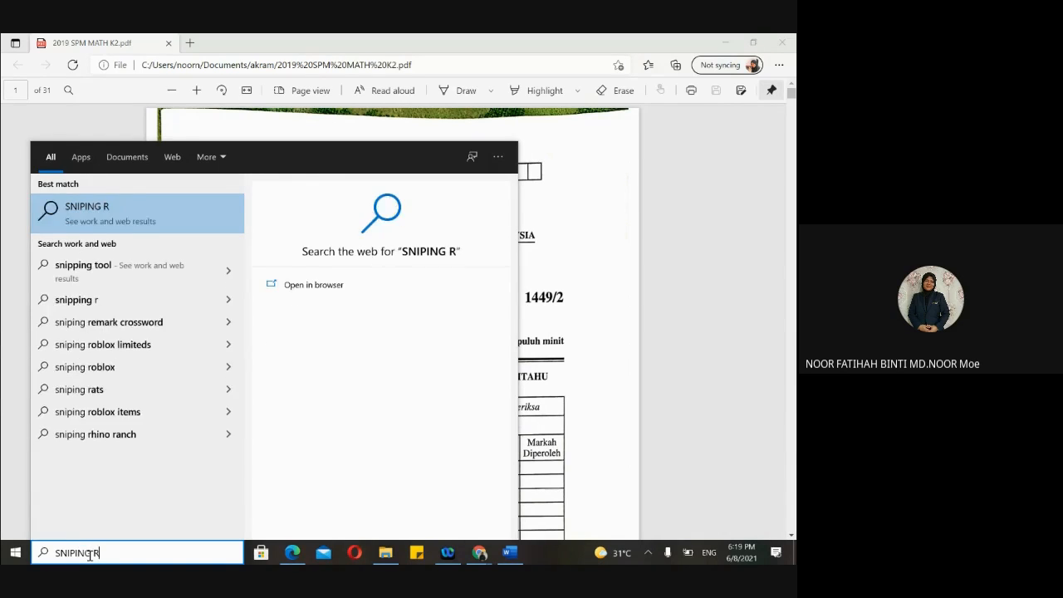
pyautogui.press('BackSpace')
pyautogui.write('TOOL')
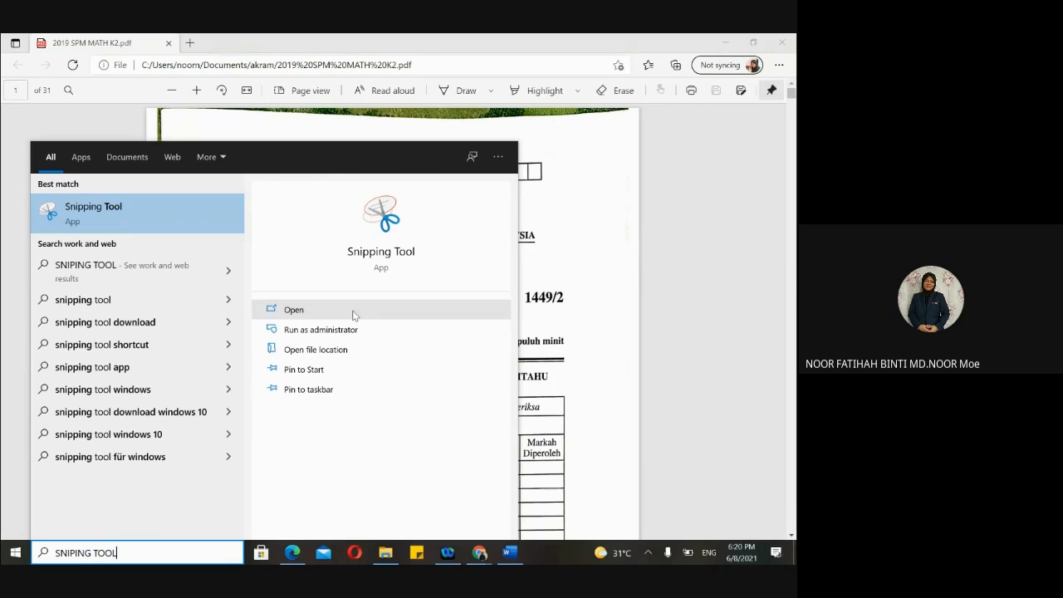
# - Launch Snipping Tool, scroll the PDF to page 5's Venn diagram, then close Snipping Tool
pyautogui.click(383, 253)
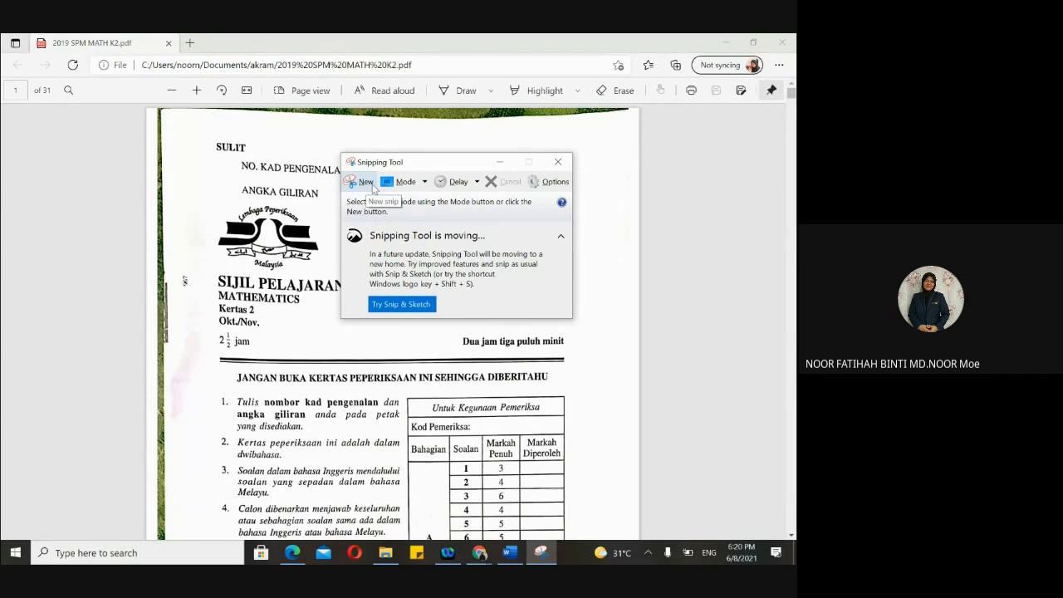
pyautogui.scroll(-8, 417, 364)
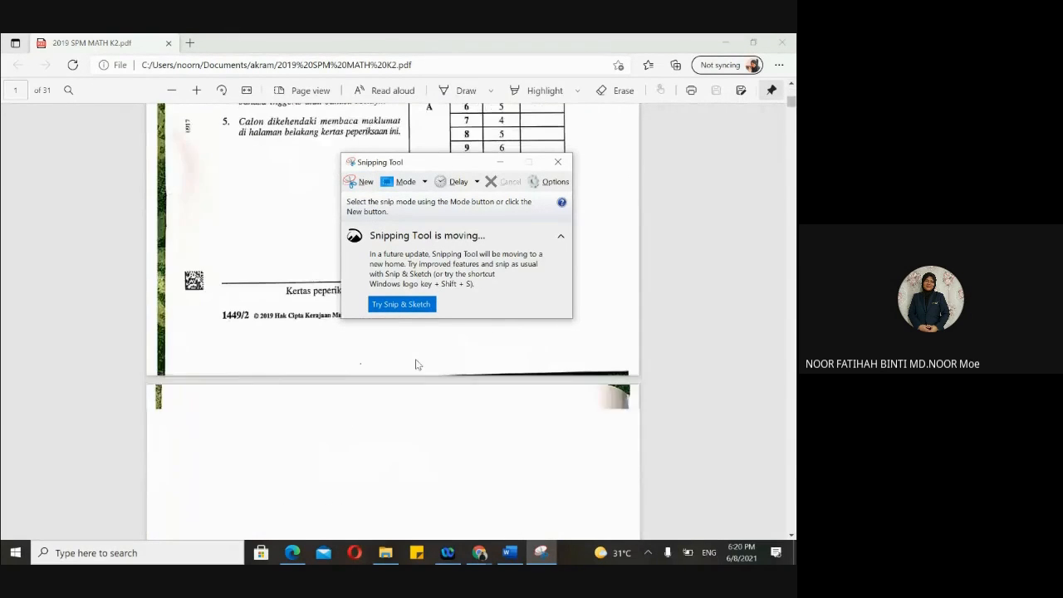
pyautogui.scroll(-10, 417, 364)
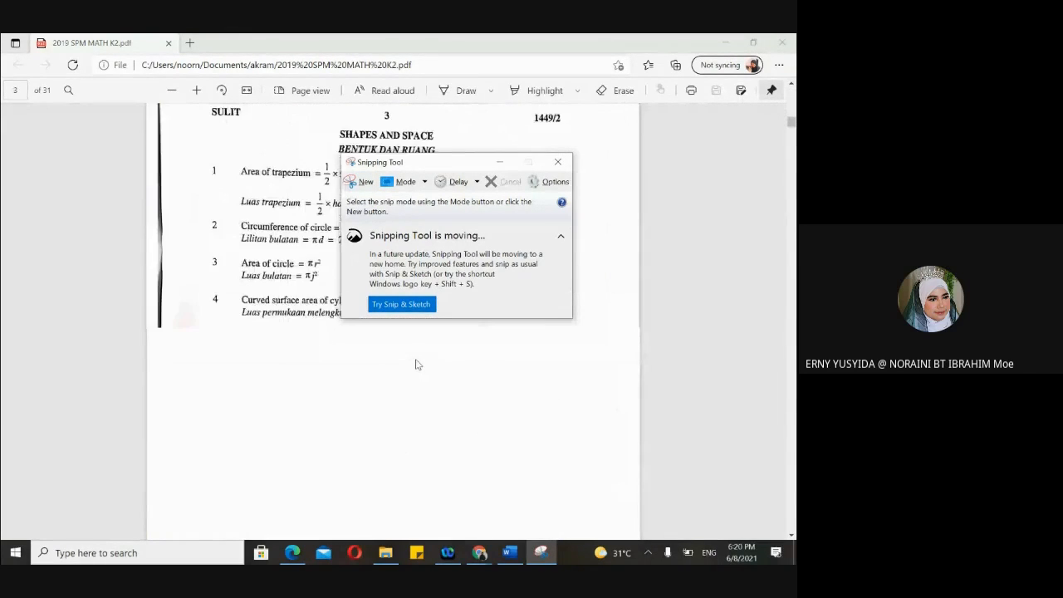
pyautogui.scroll(-8, 416, 364)
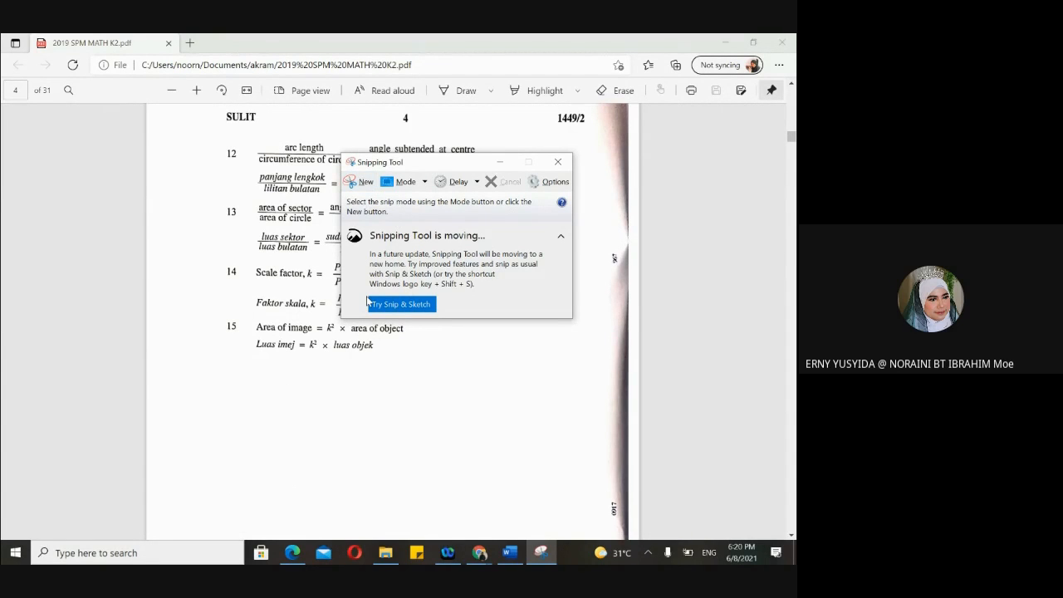
pyautogui.scroll(-5, 337, 382)
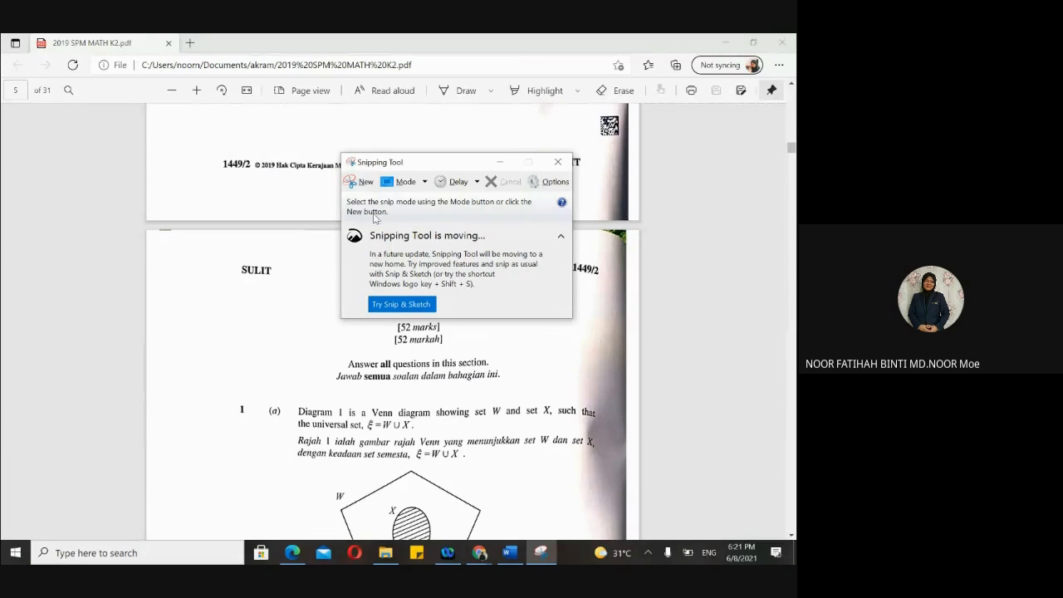
pyautogui.click(362, 181)
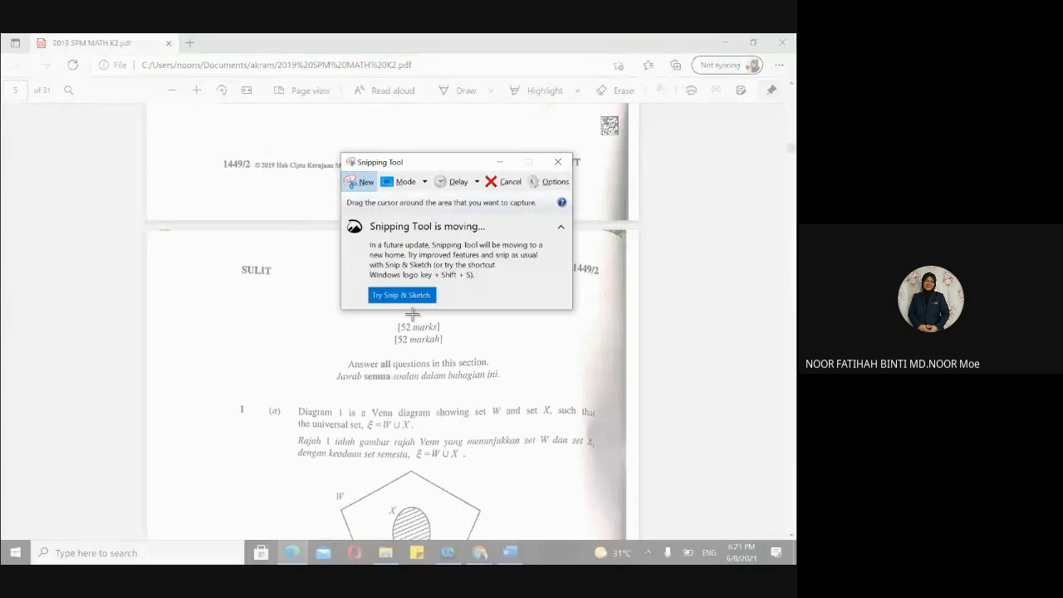
pyautogui.click(557, 161)
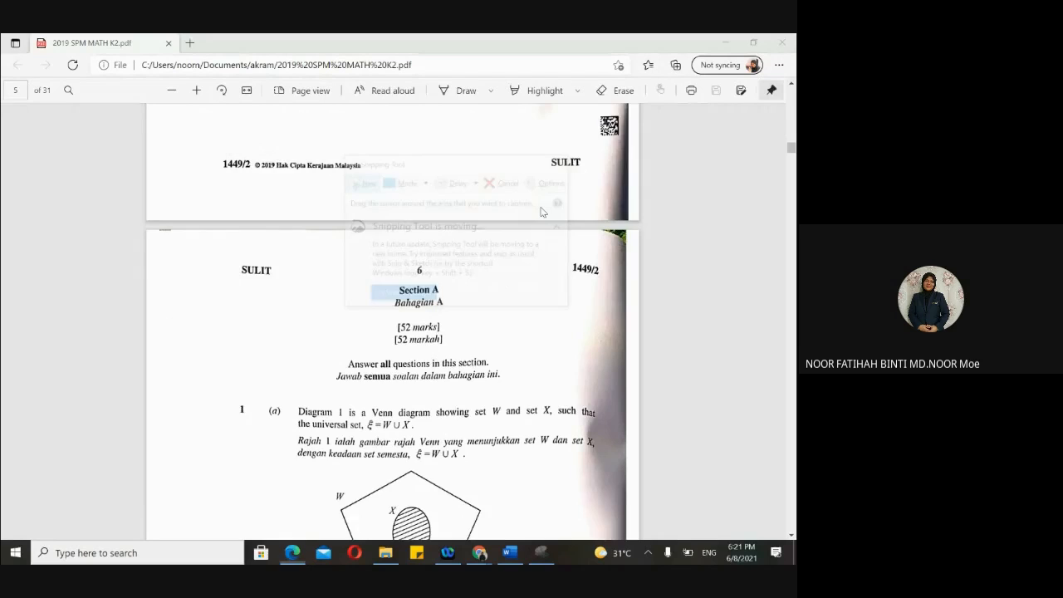
pyautogui.scroll(-3, 468, 383)
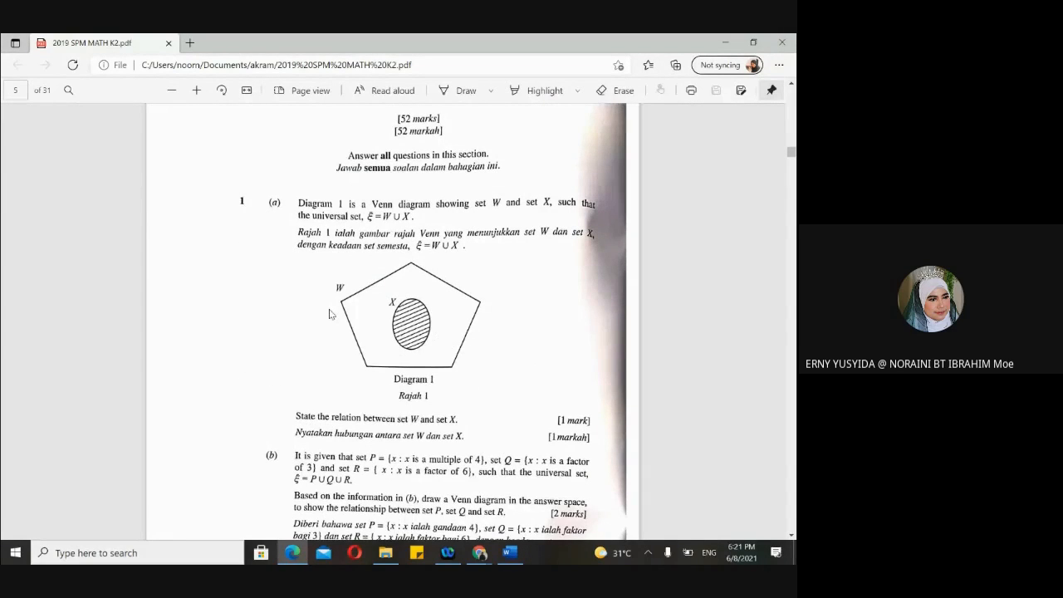
pyautogui.scroll(-1, 331, 314)
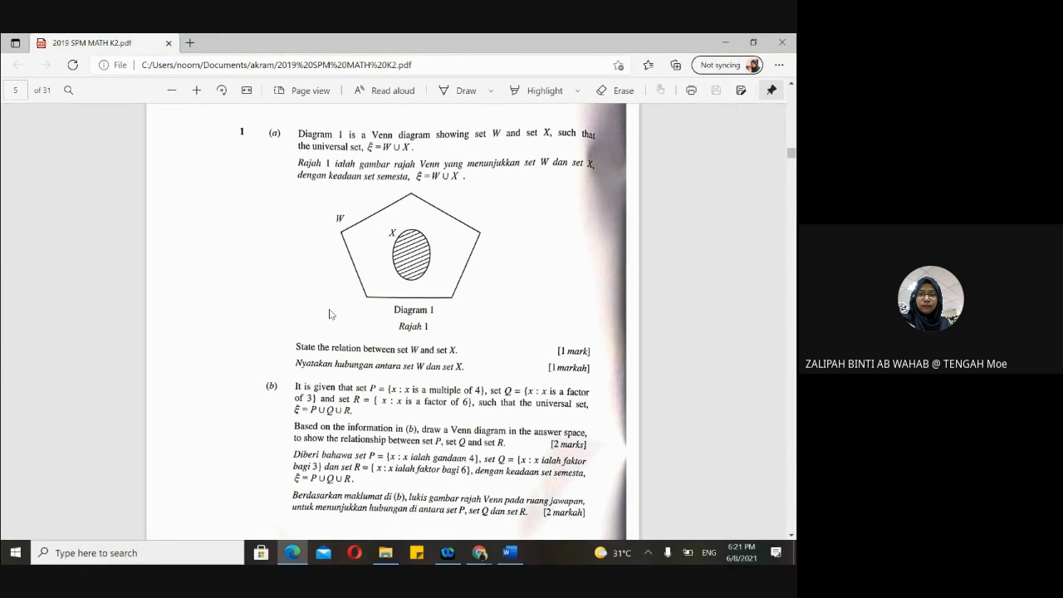
# - Snip the Venn diagram region of question 1 with Win+Shift+S
pyautogui.press('super+shift+s')
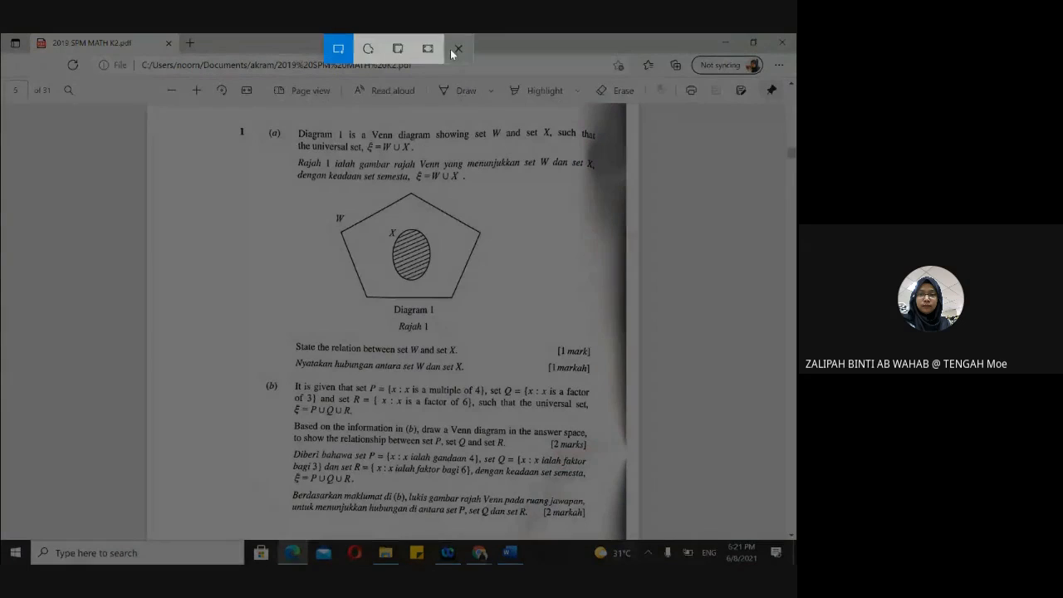
pyautogui.click(455, 49)
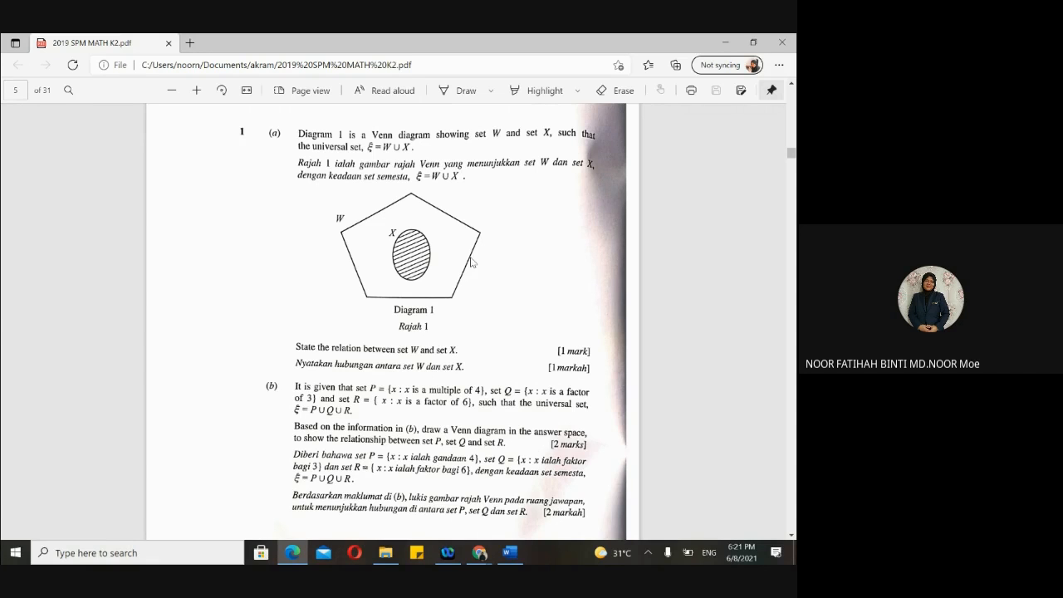
pyautogui.press('super+shift+s')
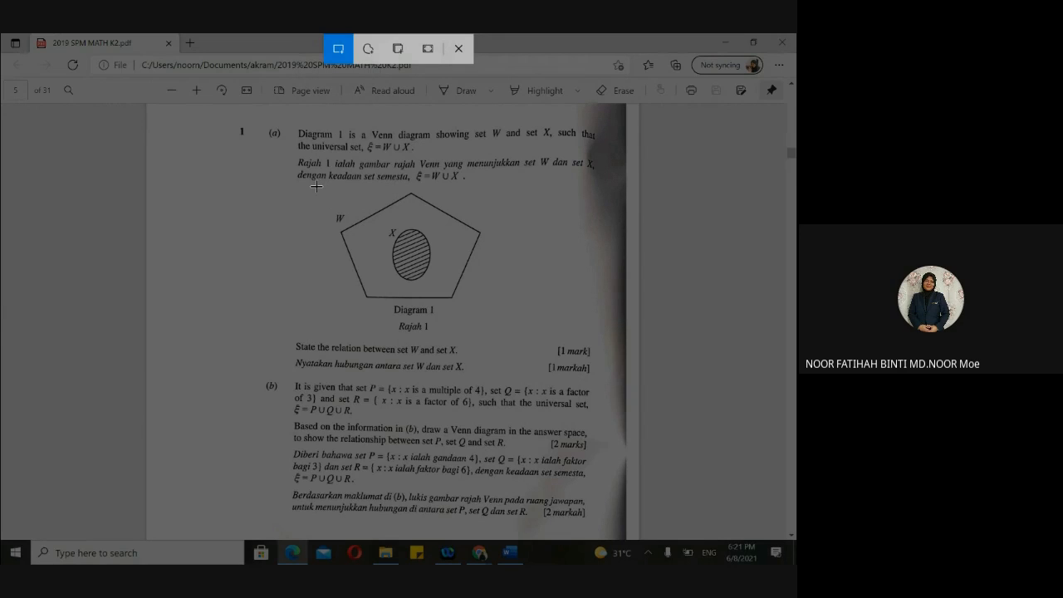
pyautogui.moveTo(316, 186); pyautogui.dragTo(502, 341)
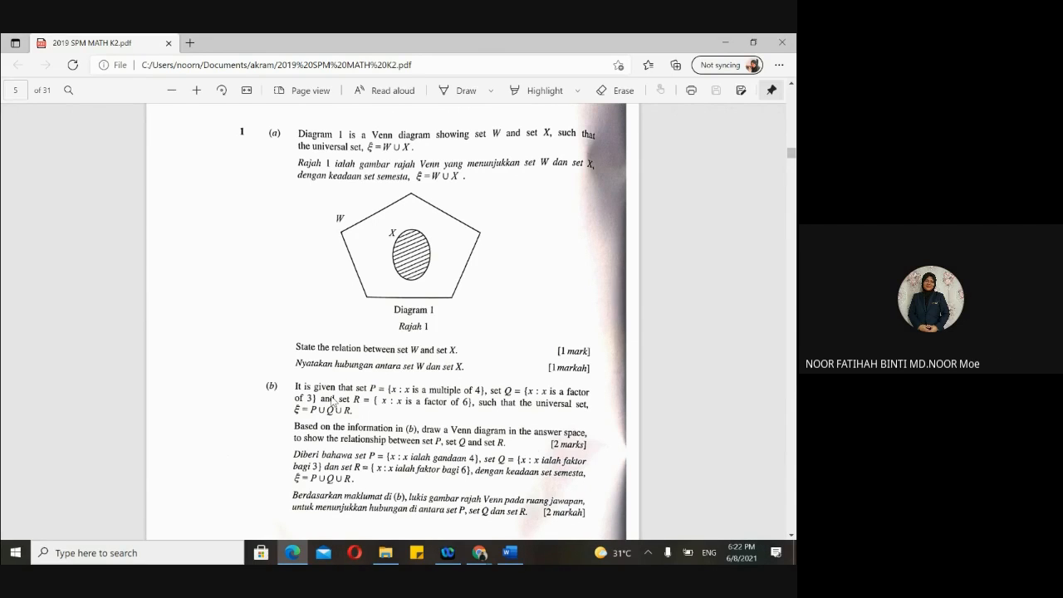
# - Re-snip Diagram 1 and open the saved snip in Snip & Sketch
pyautogui.press('super+shift+s')
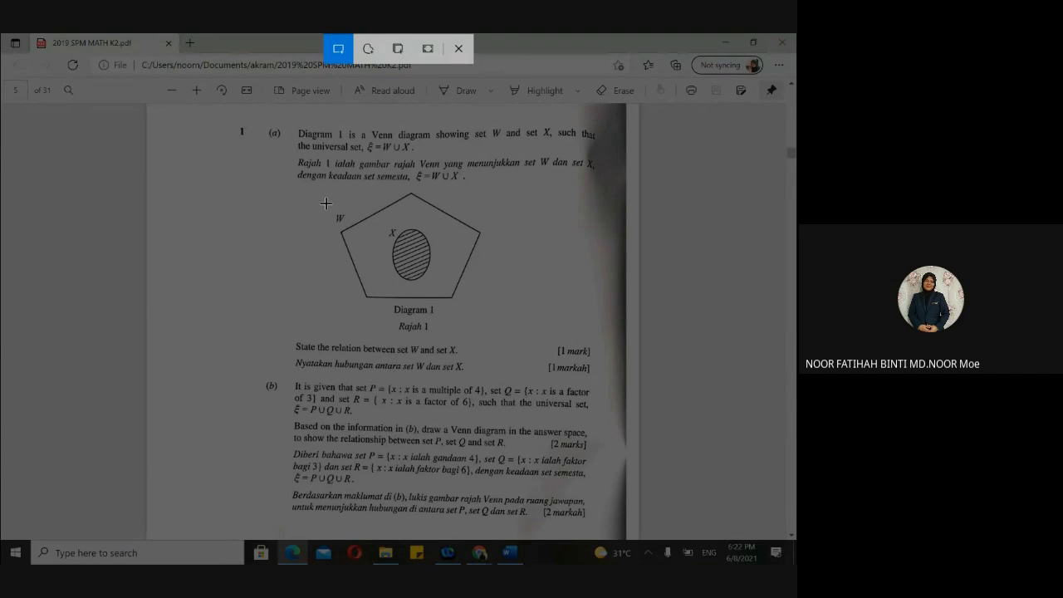
pyautogui.moveTo(325, 203); pyautogui.dragTo(325, 204)
pyautogui.moveTo(319, 180); pyautogui.dragTo(519, 339)
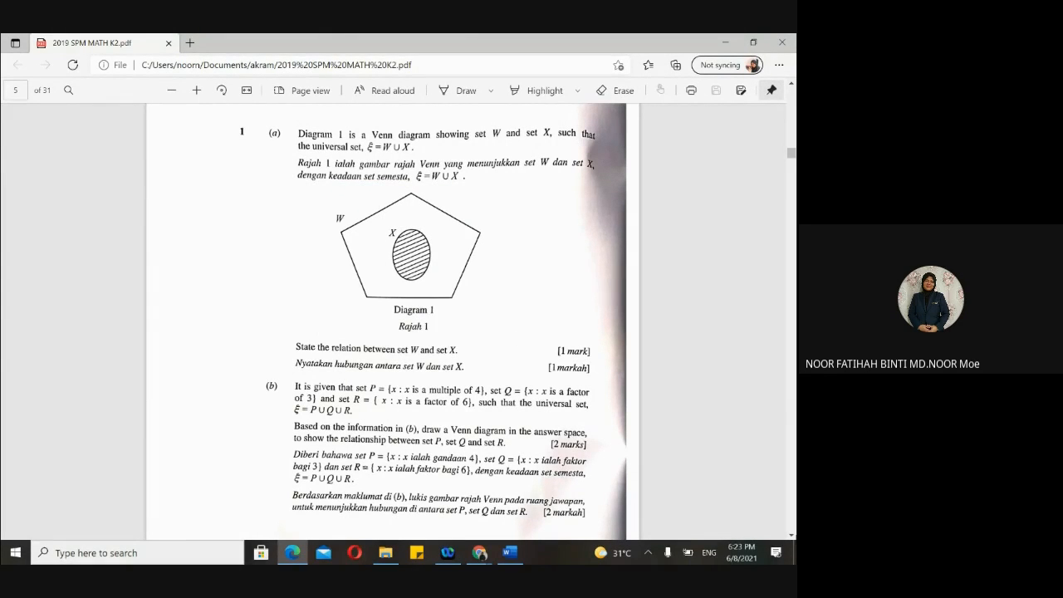
pyautogui.click(794, 553)
pyautogui.click(775, 553)
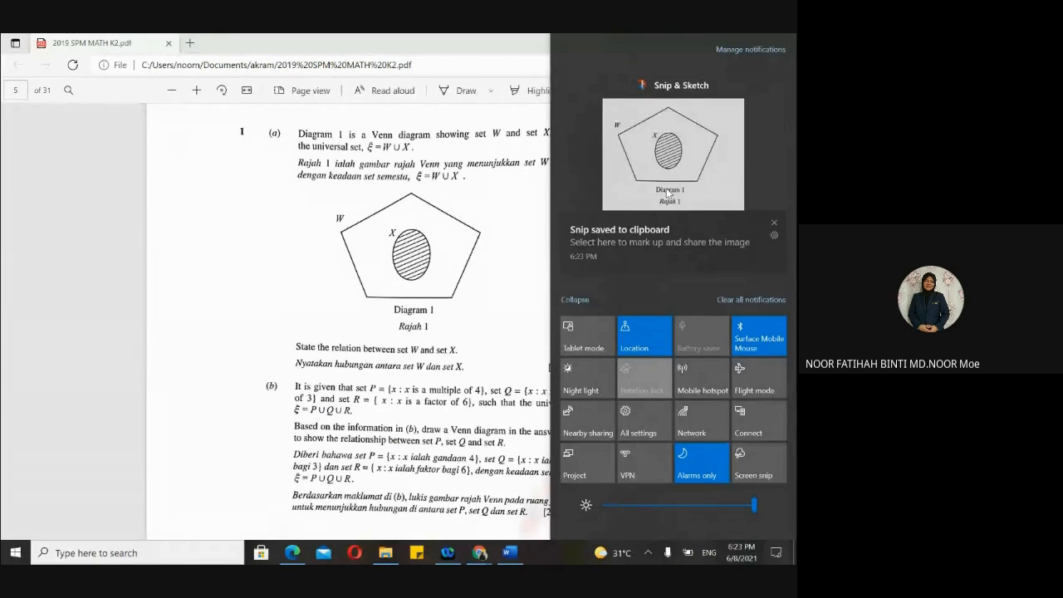
pyautogui.click(666, 192)
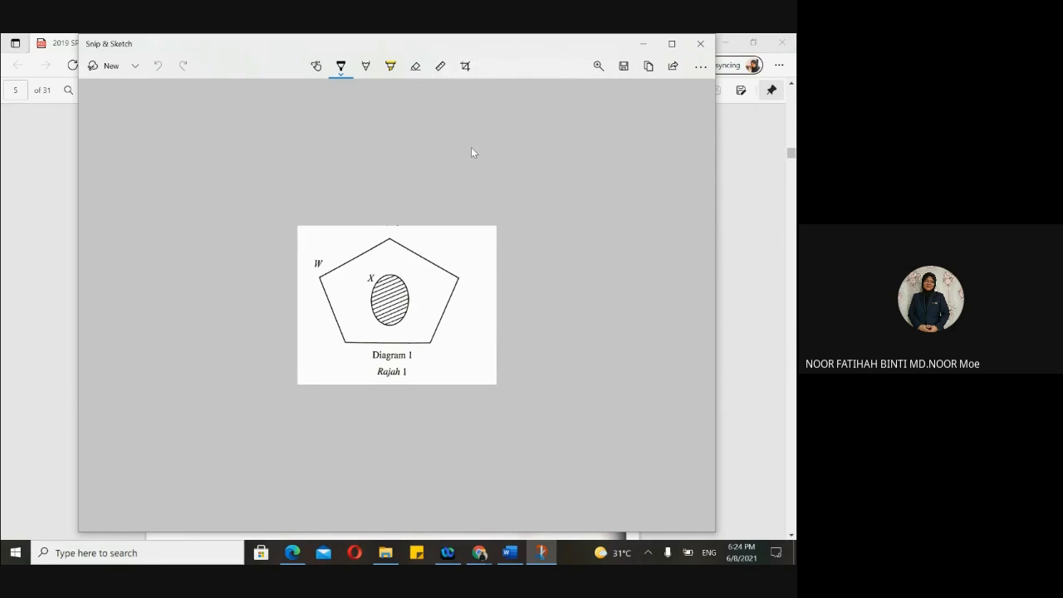
# - Minimize the Venn diagram snip and bring up the akram folder in File Explorer
pyautogui.click(643, 44)
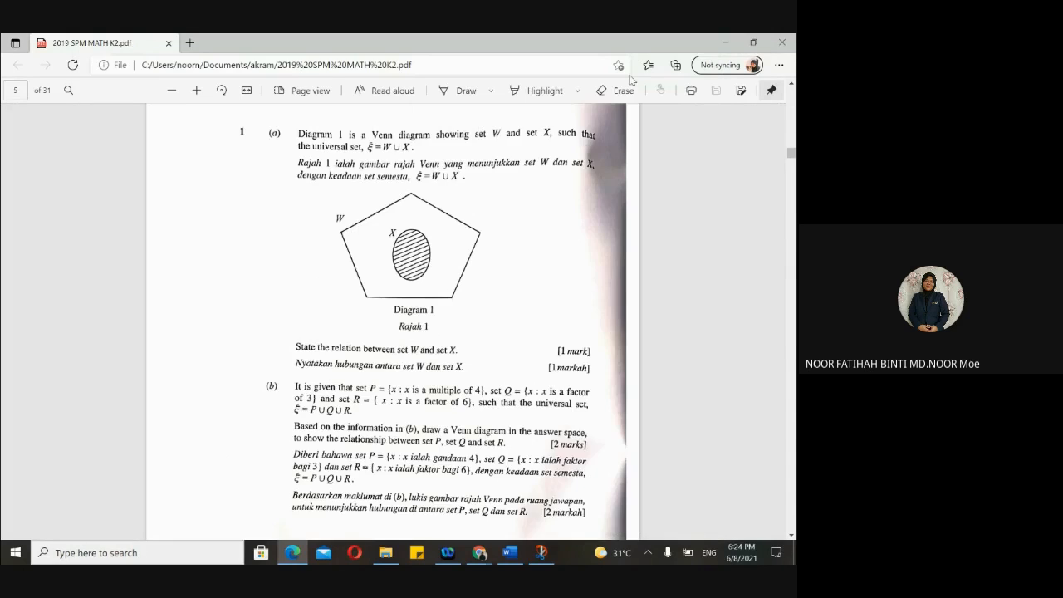
pyautogui.scroll(-1, 305, 351)
pyautogui.scroll(-6, 304, 351)
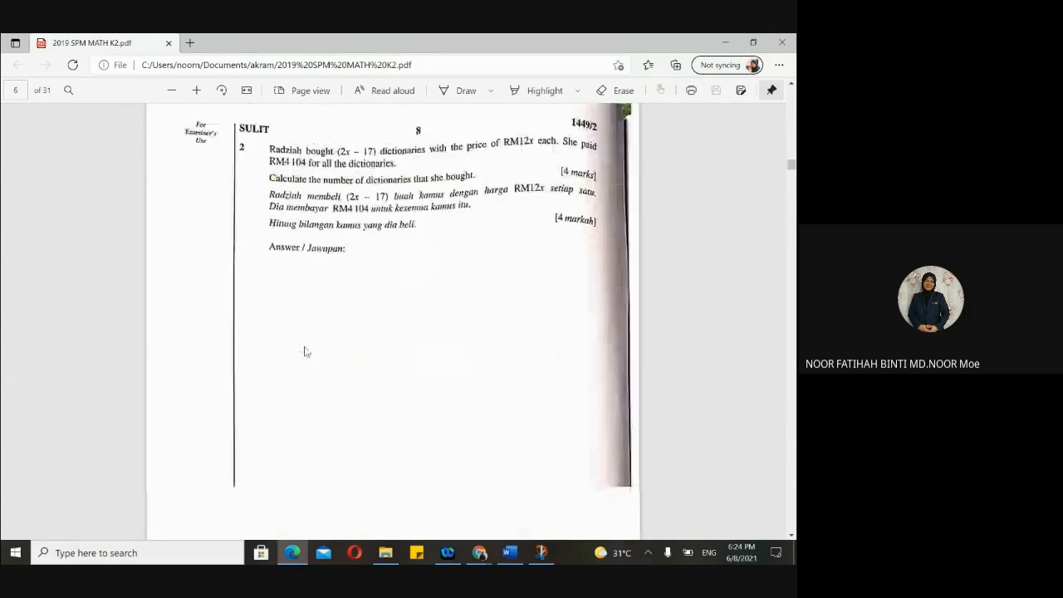
pyautogui.scroll(2, 305, 351)
pyautogui.scroll(6, 305, 351)
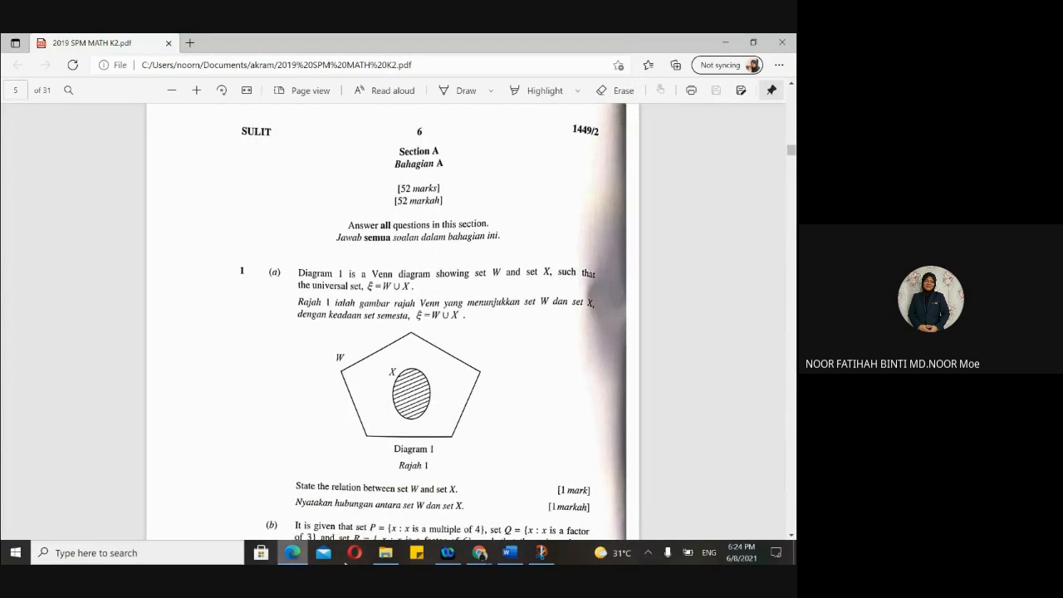
pyautogui.click(386, 554)
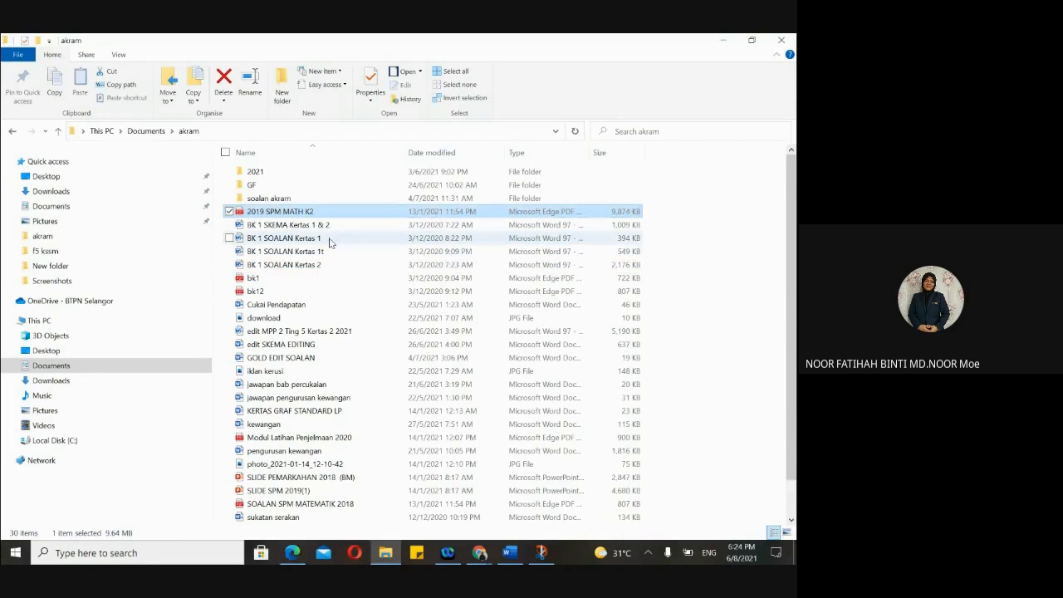
# - Open bk1.pdf from the akram folder and scroll down to the fraction question
pyautogui.click(300, 281)
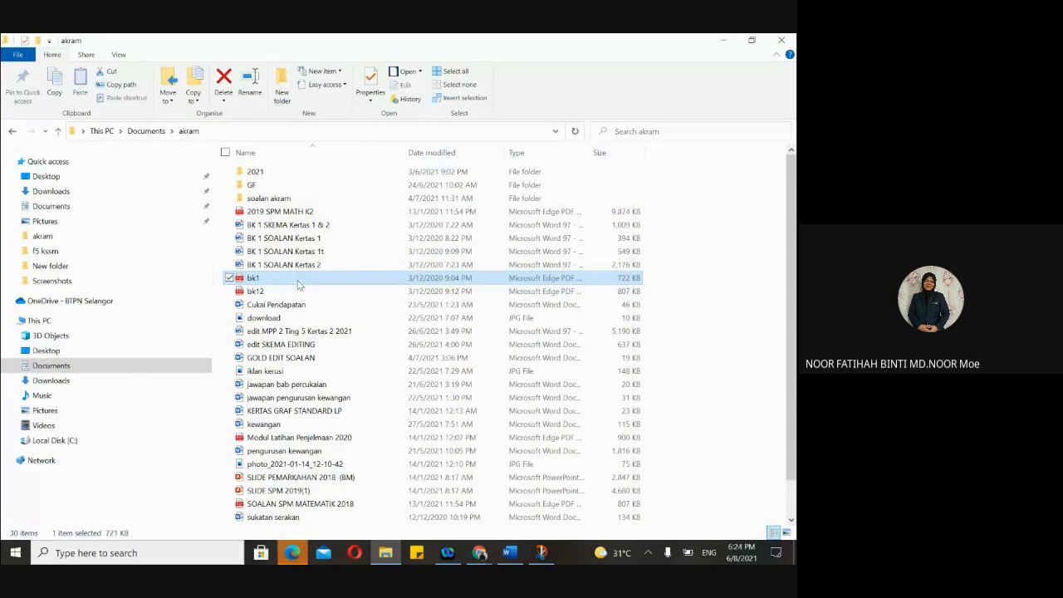
pyautogui.doubleClick(300, 279)
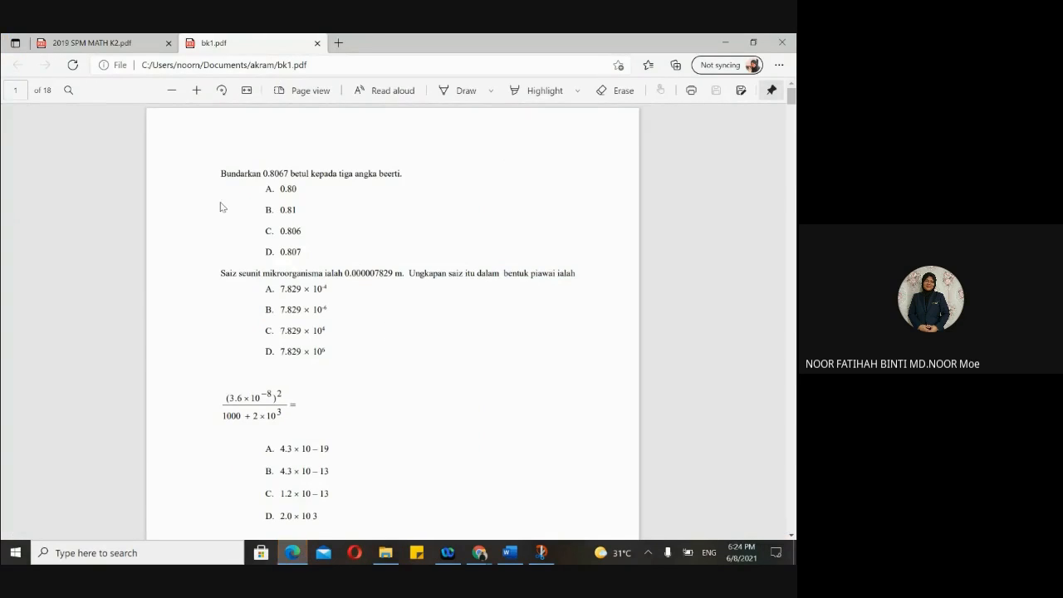
pyautogui.scroll(-3, 267, 239)
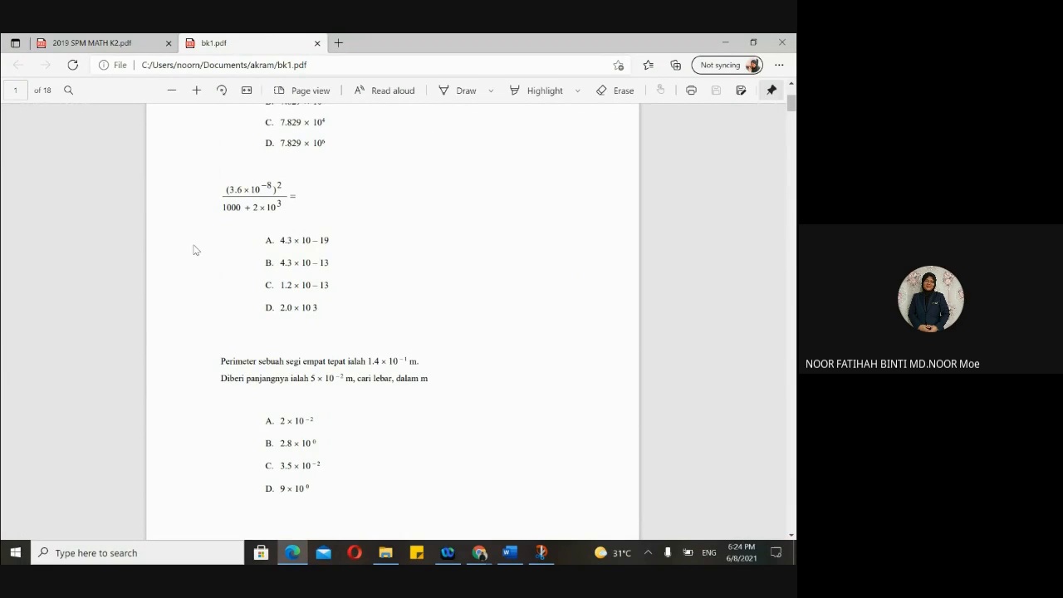
pyautogui.press('super+shift+s')
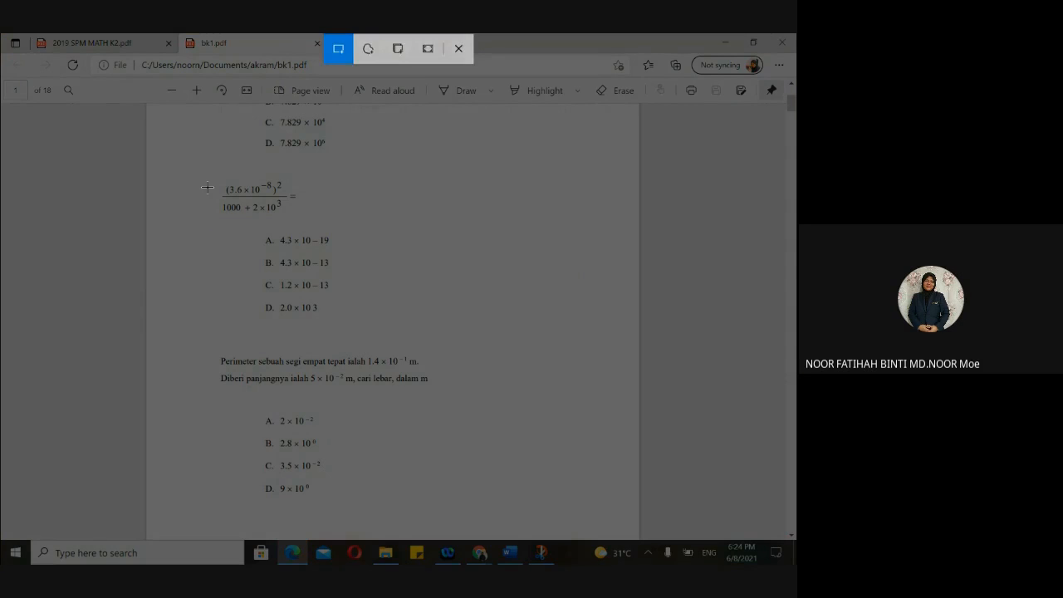
# - Snip bk1.pdf's (3.6 × 10⁻⁸)² fraction question, then abandon saving it and close the editor
pyautogui.moveTo(210, 170); pyautogui.dragTo(382, 334)
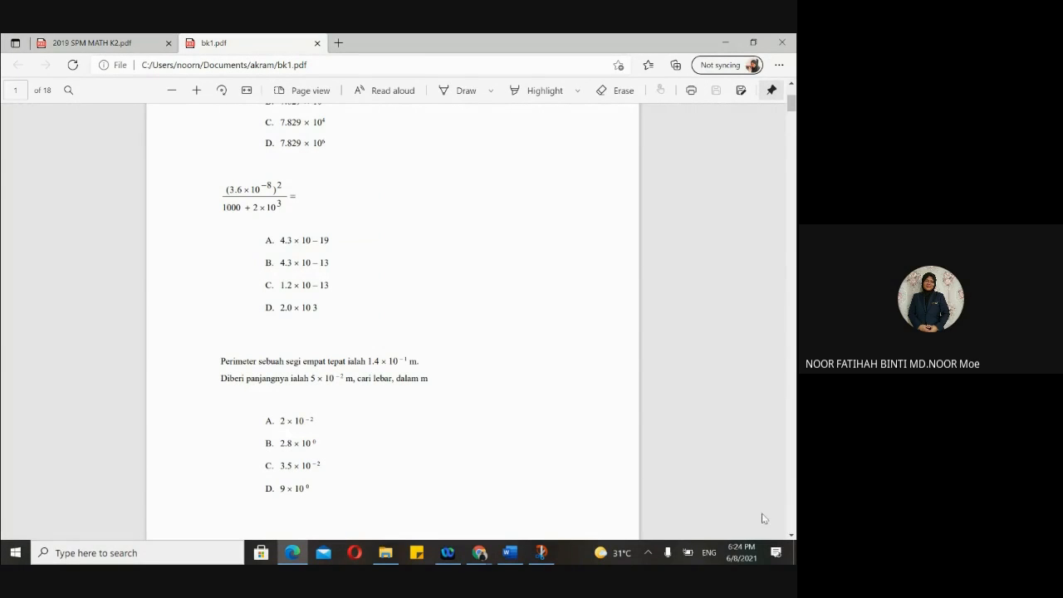
pyautogui.click(772, 556)
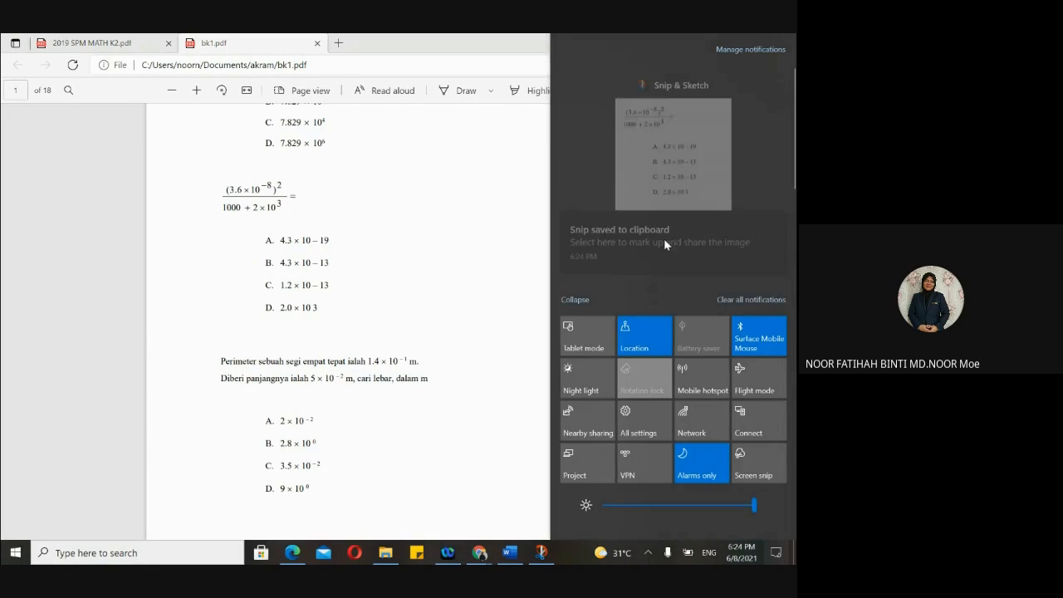
pyautogui.click(663, 183)
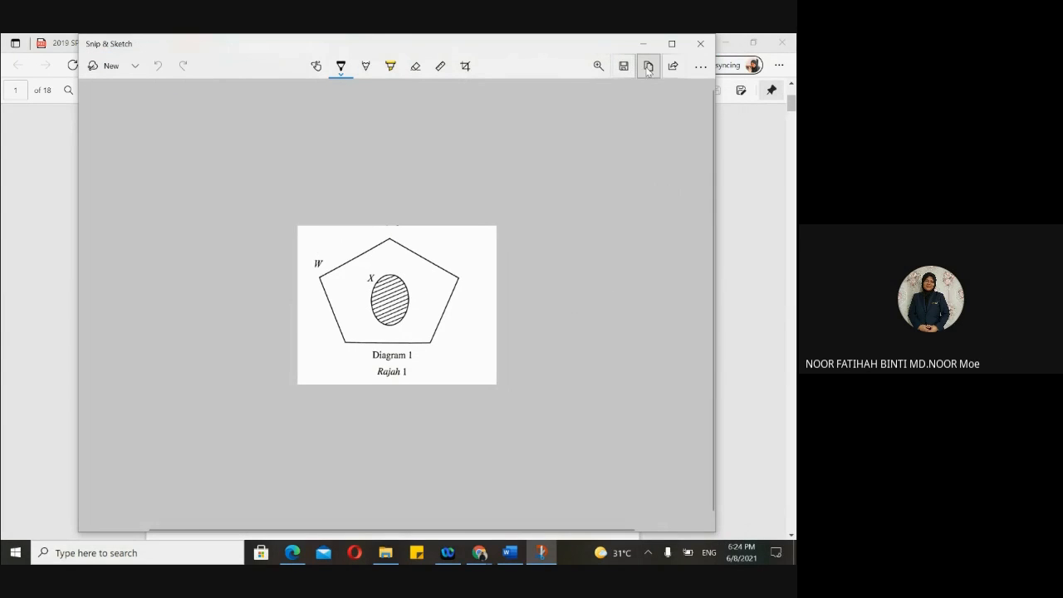
pyautogui.click(624, 66)
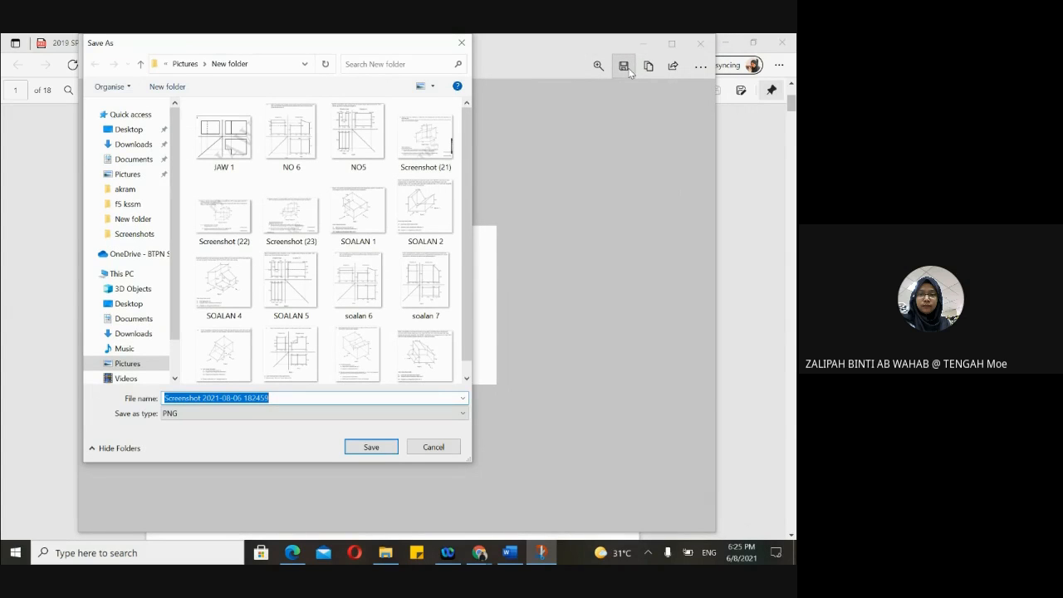
pyautogui.press('BackSpace')
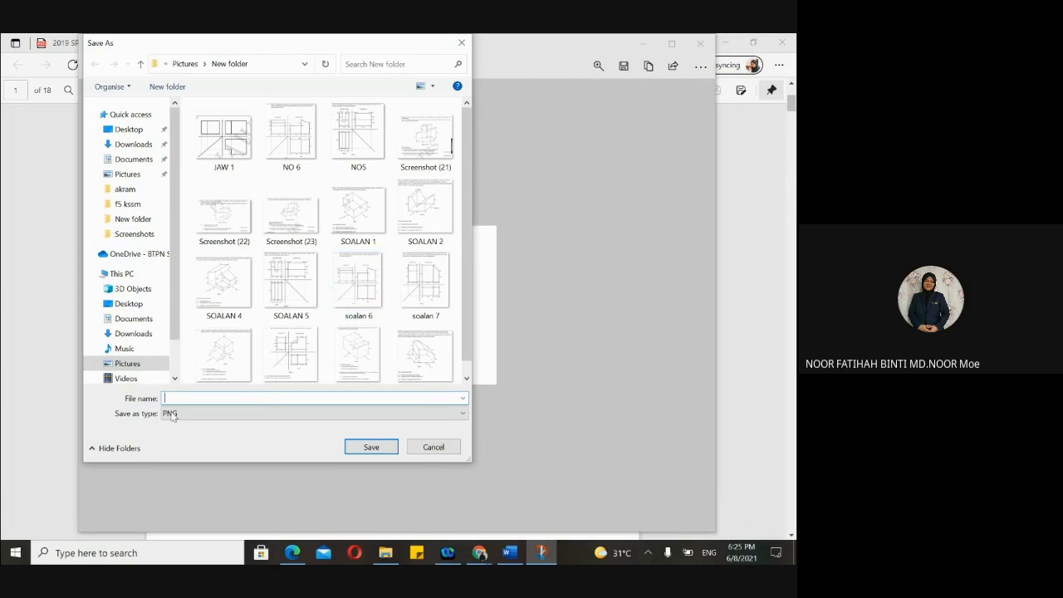
pyautogui.click(463, 44)
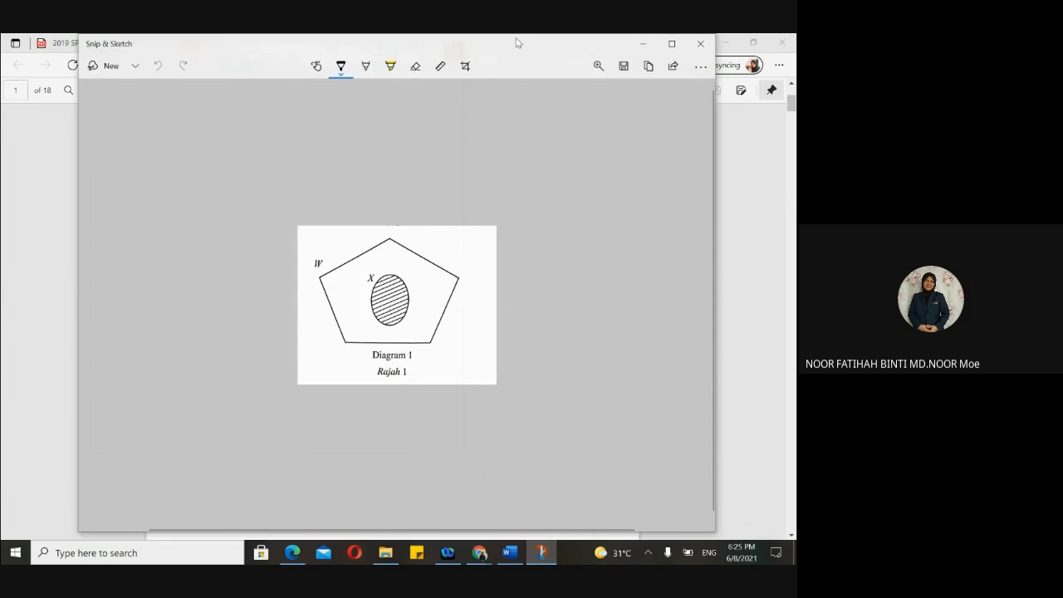
pyautogui.click(699, 42)
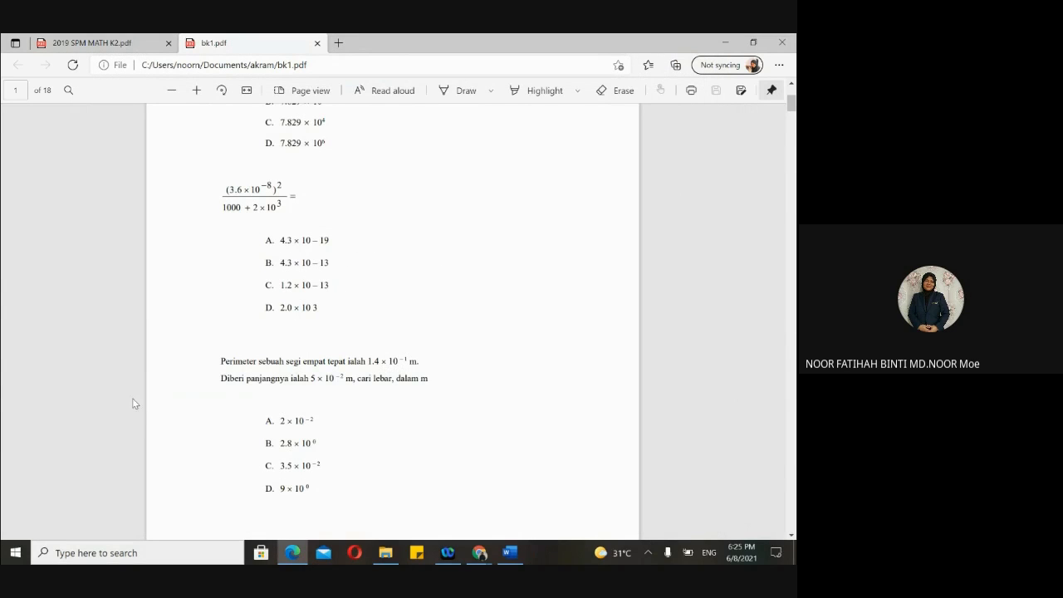
# - Re-snip the fraction question with its options and open it in Snip & Sketch
pyautogui.press('super+shift+s')
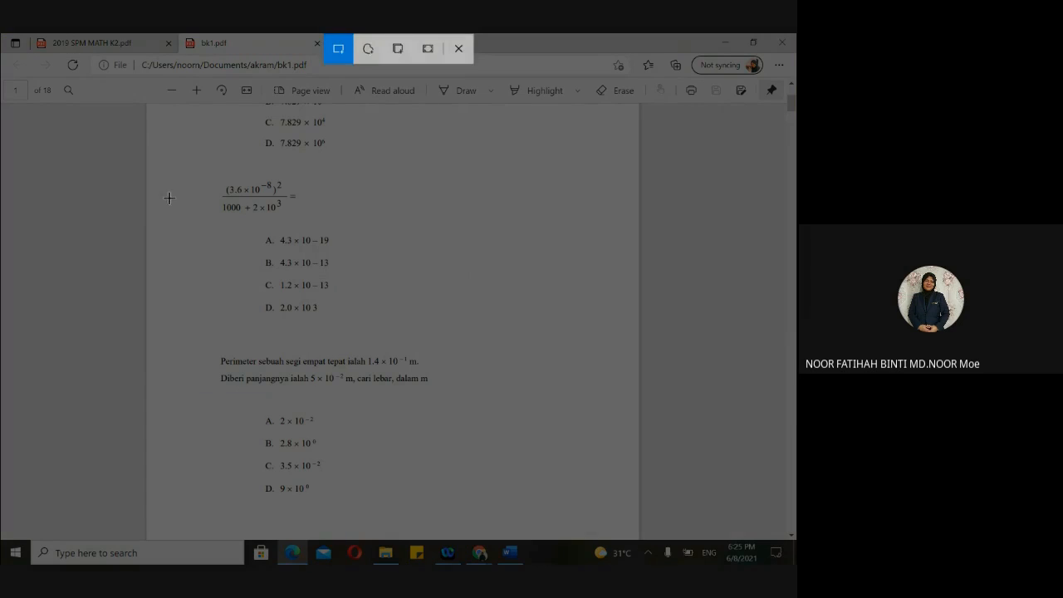
pyautogui.moveTo(217, 172)
pyautogui.mouseDown()
pyautogui.moveTo(224, 279)
pyautogui.moveTo(348, 326)
pyautogui.mouseUp()
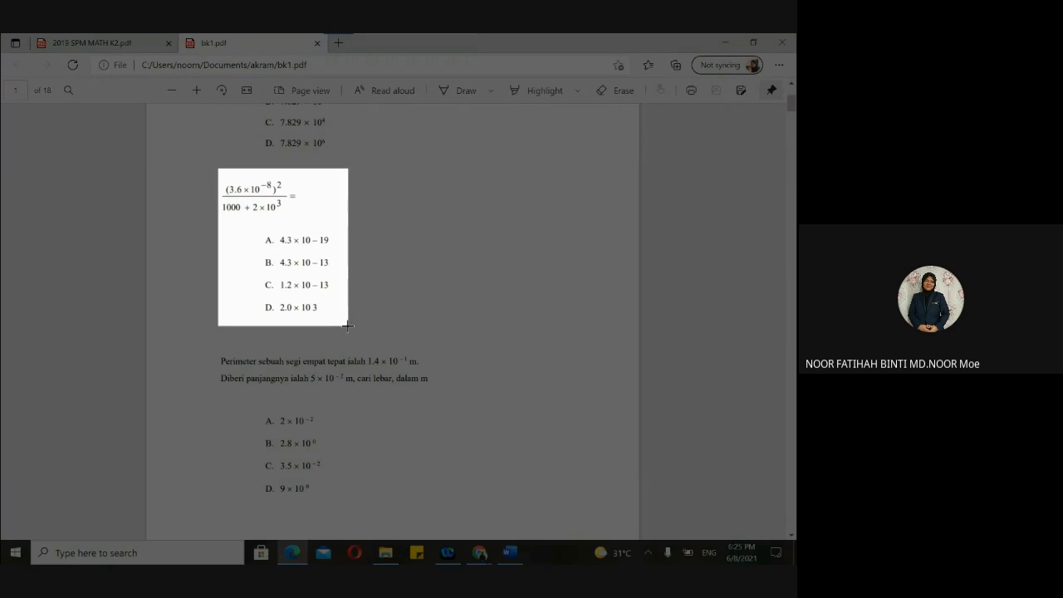
pyautogui.moveTo(348, 326); pyautogui.dragTo(349, 328)
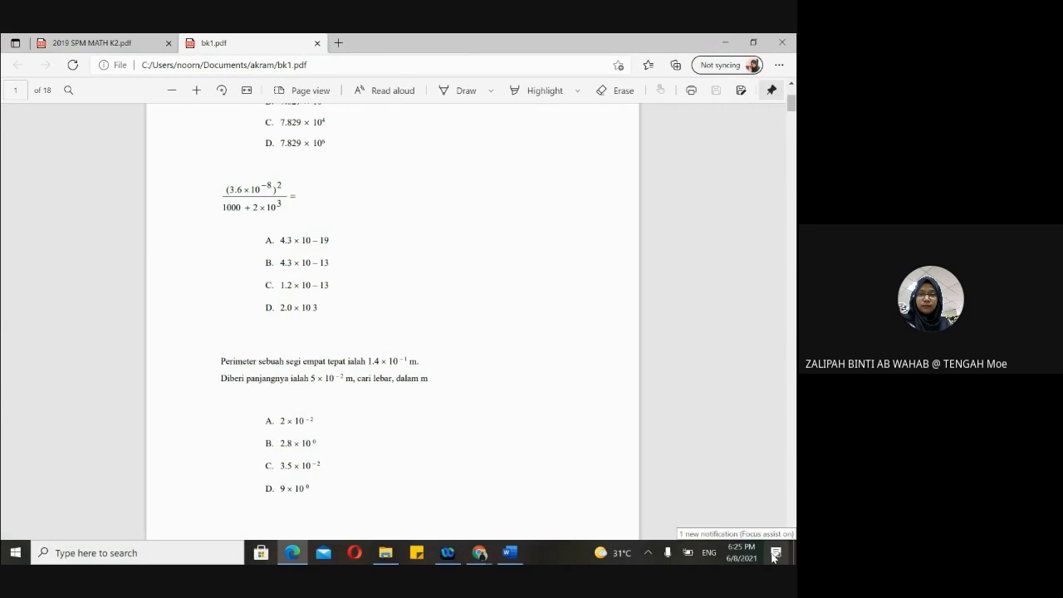
pyautogui.click(774, 553)
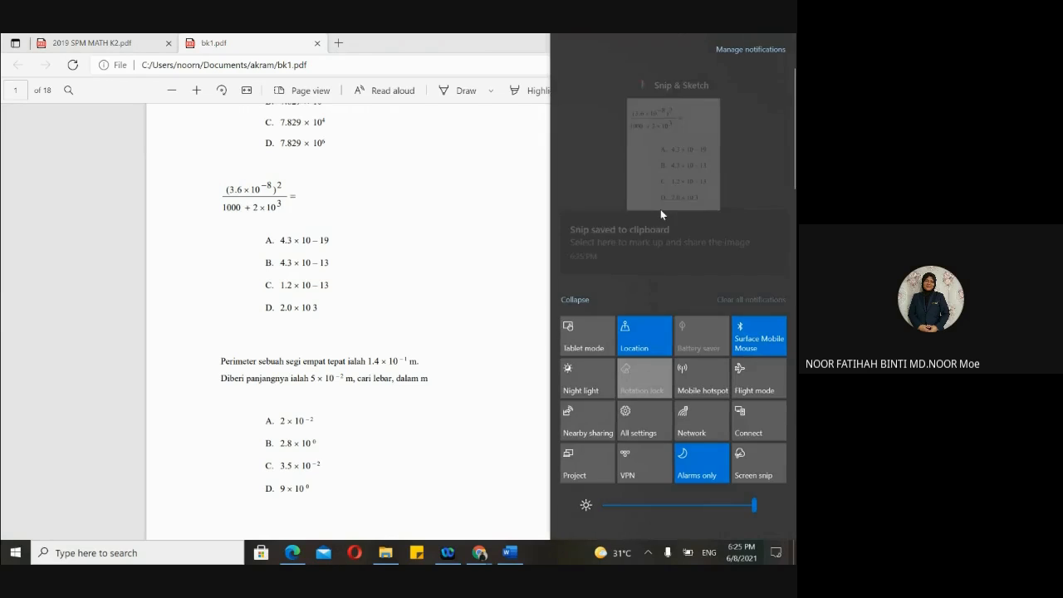
pyautogui.click(663, 203)
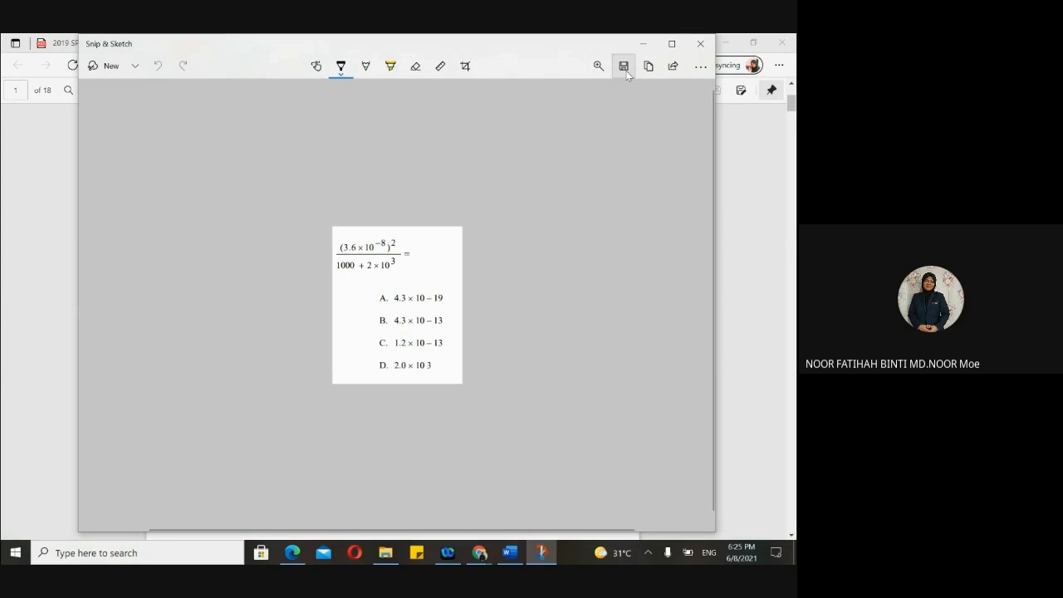
# - Save the fraction-question snip as PNG 'SOALAN 1' in Documents
pyautogui.click(626, 70)
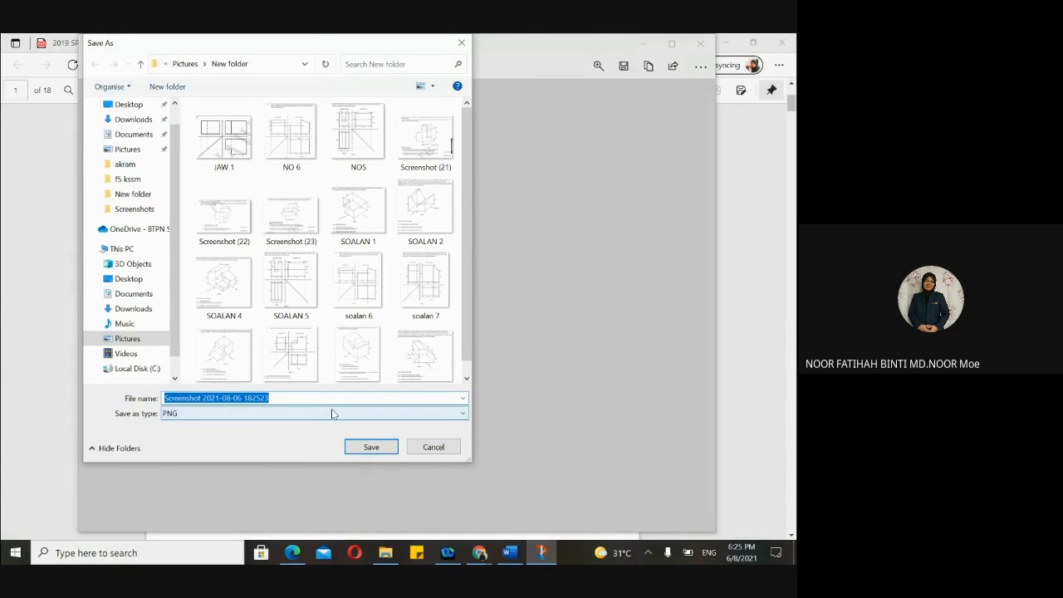
pyautogui.press('BackSpace')
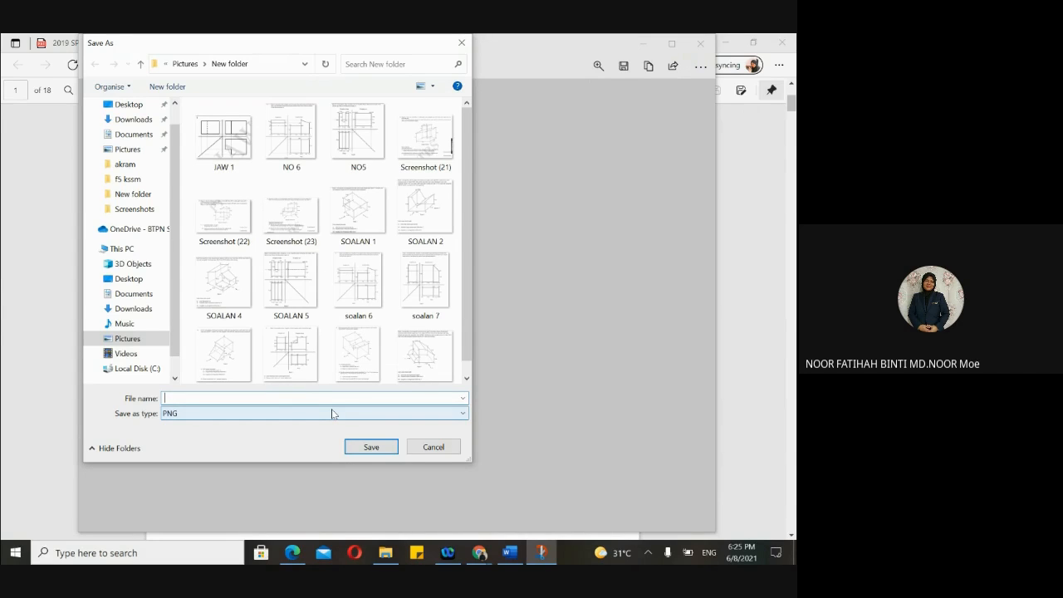
pyautogui.write('SO')
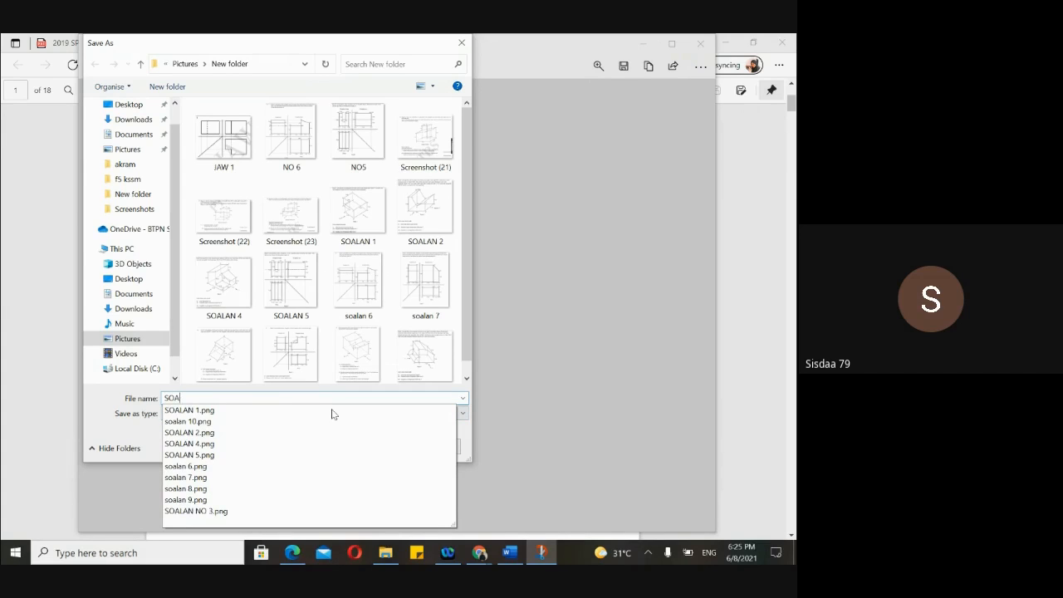
pyautogui.write('A')
pyautogui.press('BackSpace')
pyautogui.press('BackSpace')
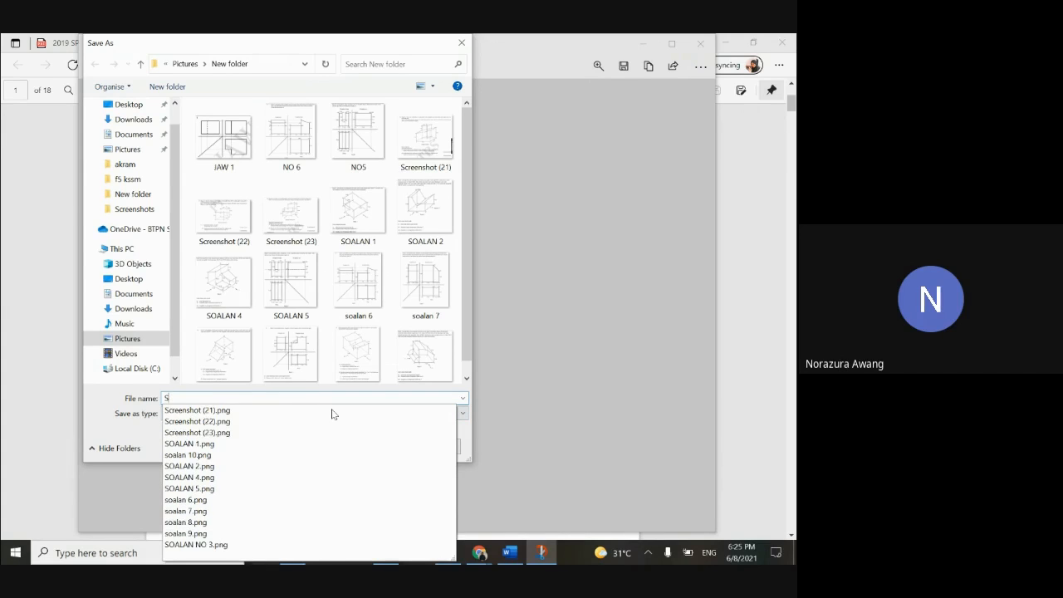
pyautogui.click(130, 294)
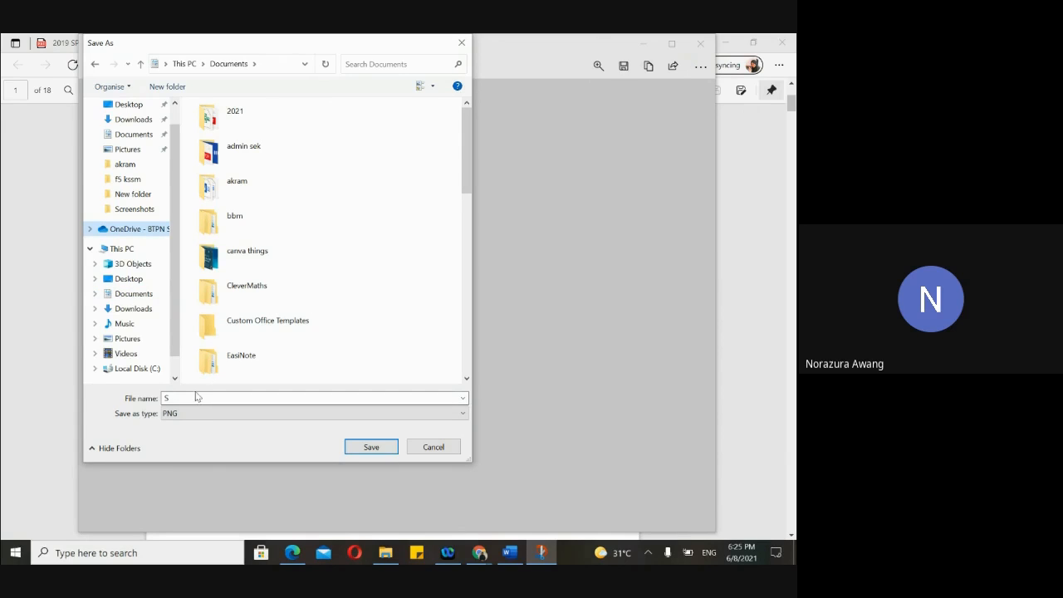
pyautogui.write('SOALAN 1')
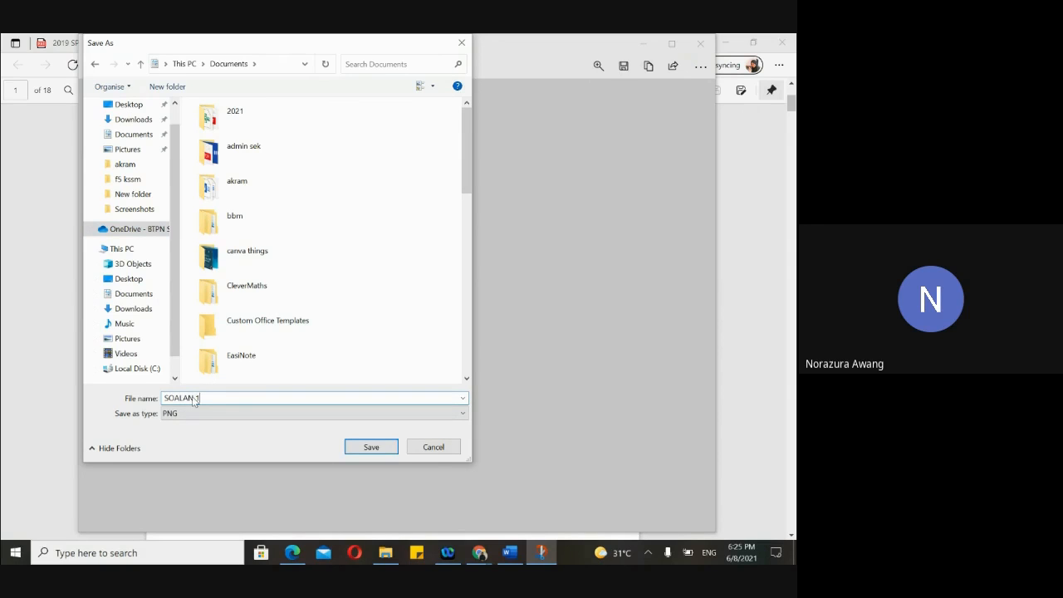
pyautogui.click(373, 447)
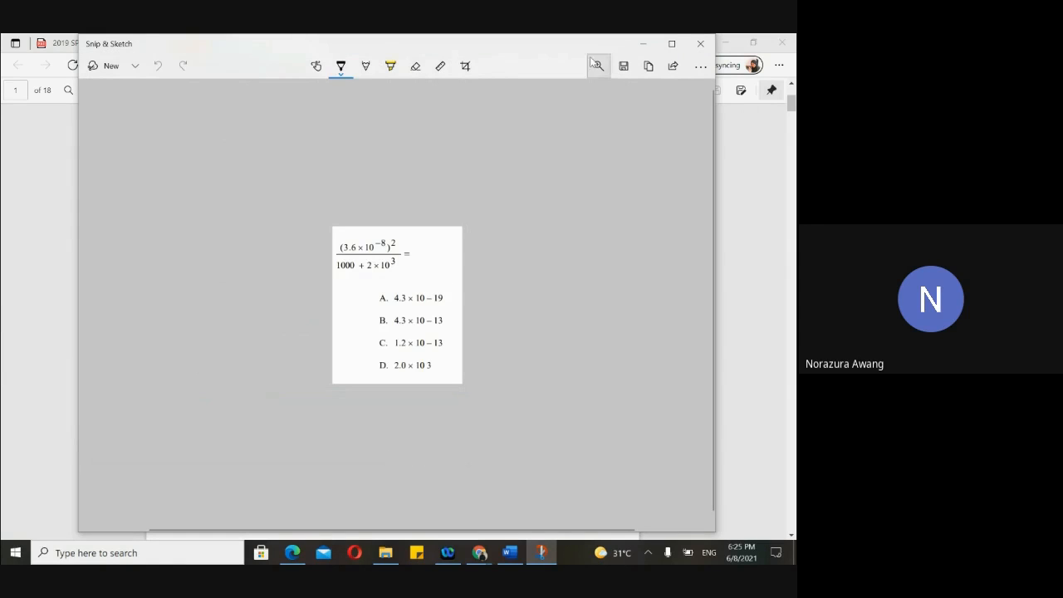
pyautogui.click(700, 43)
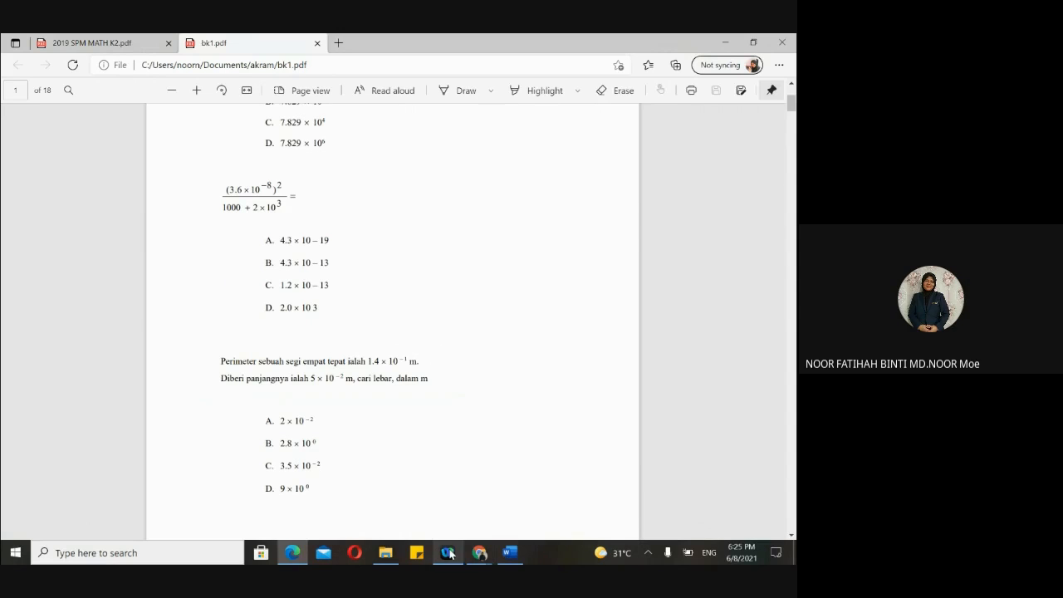
# - Return to the PENTAKSIRAN form in Chrome and scroll to question 2's diagram
pyautogui.click(479, 553)
pyautogui.click(416, 510)
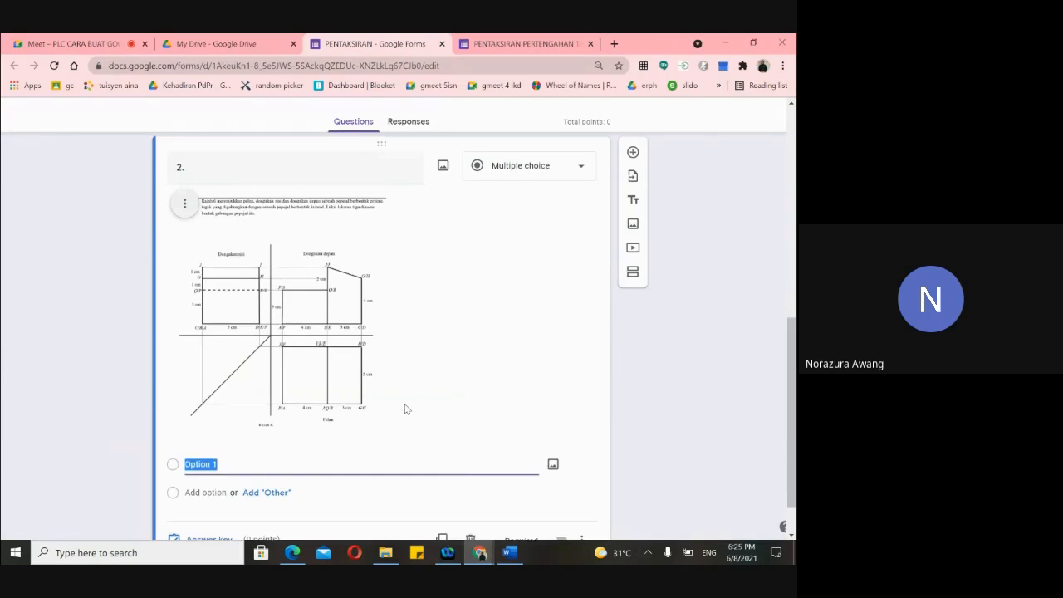
pyautogui.scroll(4, 405, 403)
pyautogui.scroll(2, 405, 403)
pyautogui.scroll(-6, 404, 404)
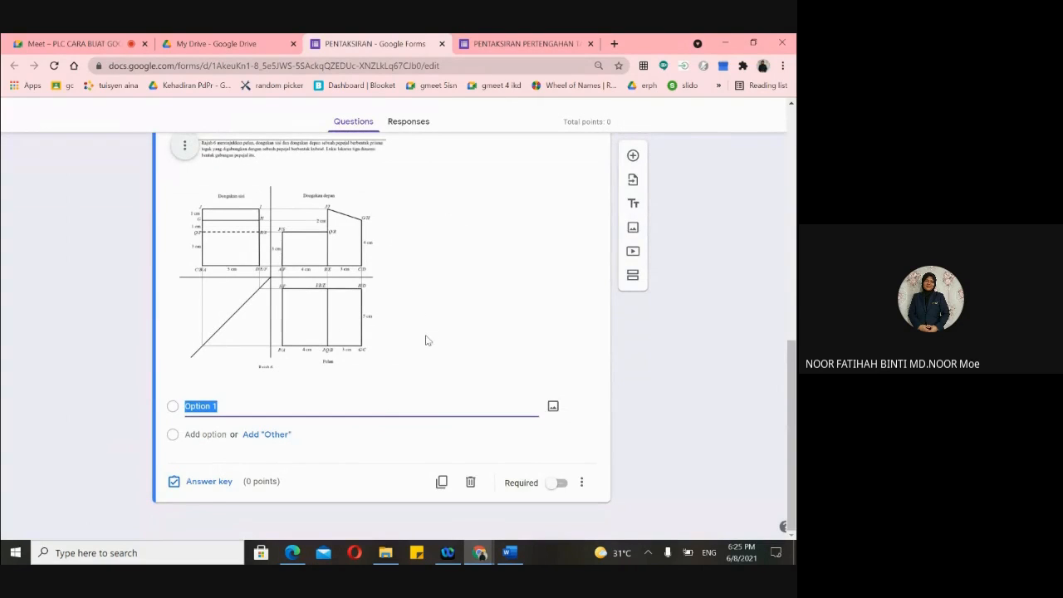
# - Add a new question after question 2, abandoning the image insertion without choosing a file
pyautogui.click(632, 157)
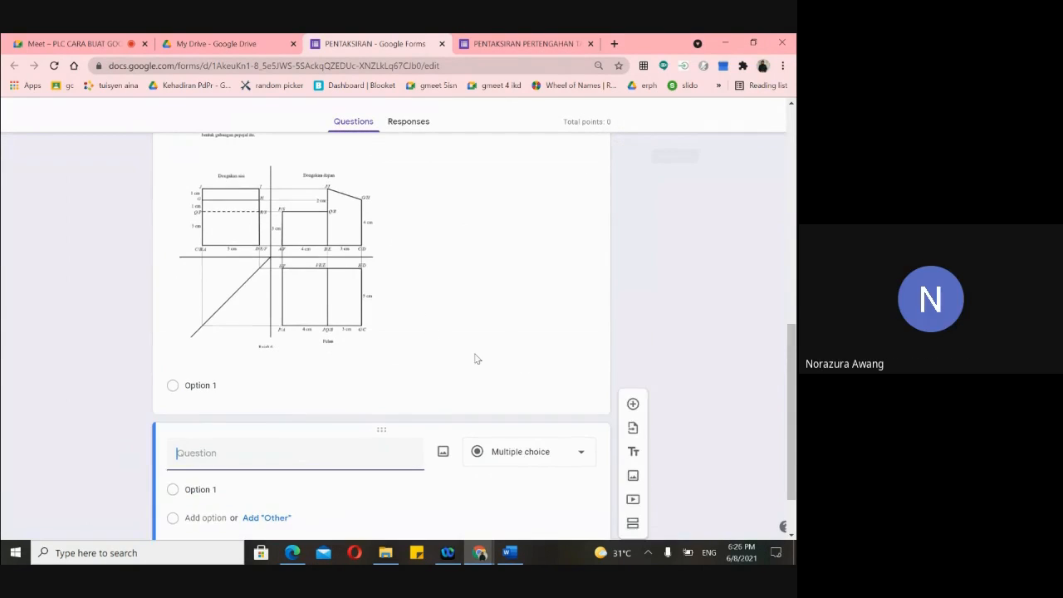
pyautogui.click(439, 368)
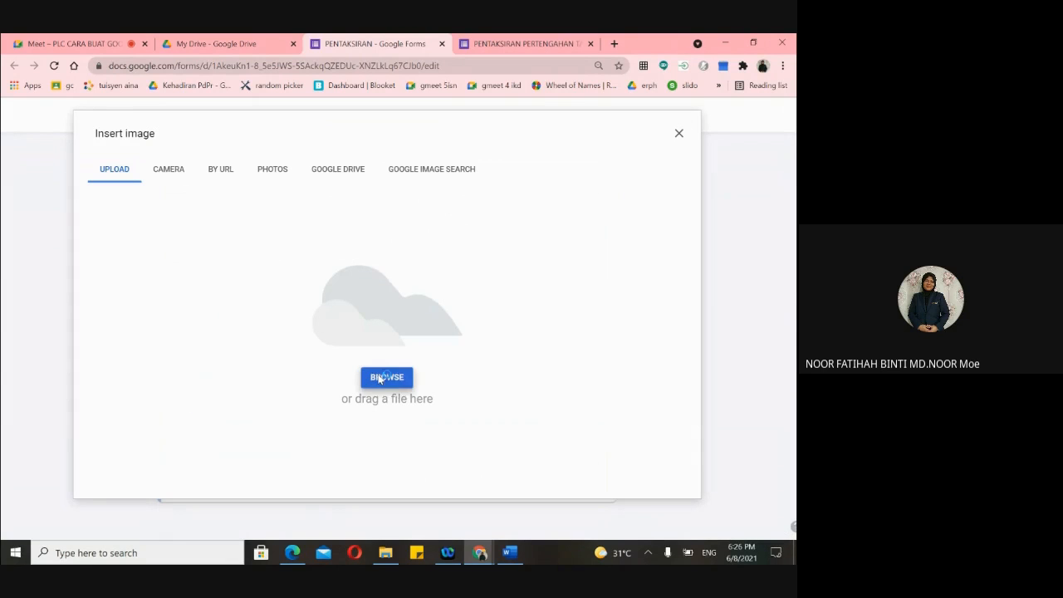
pyautogui.click(380, 378)
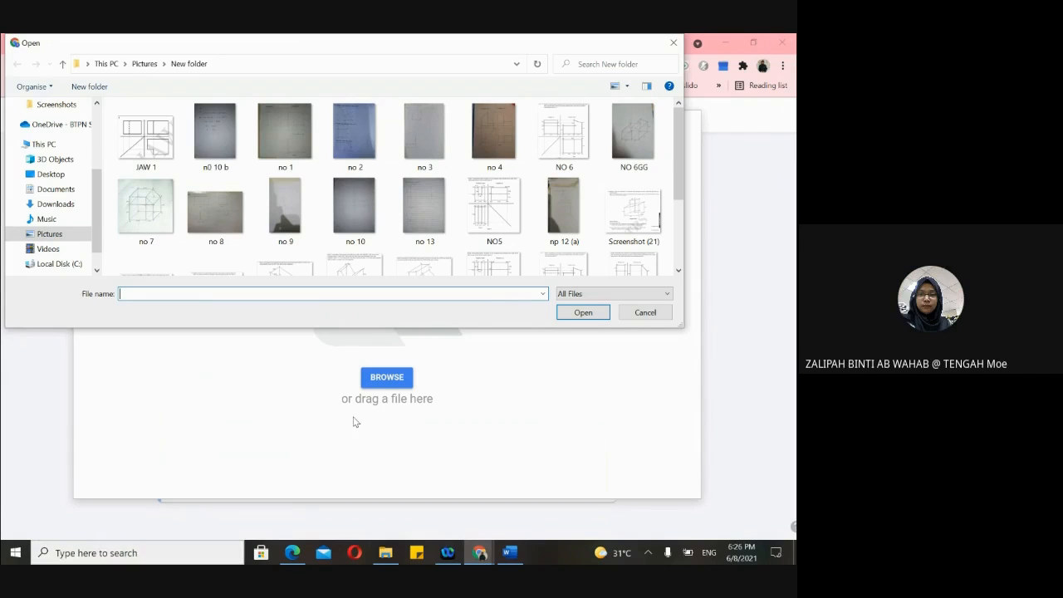
pyautogui.click(674, 44)
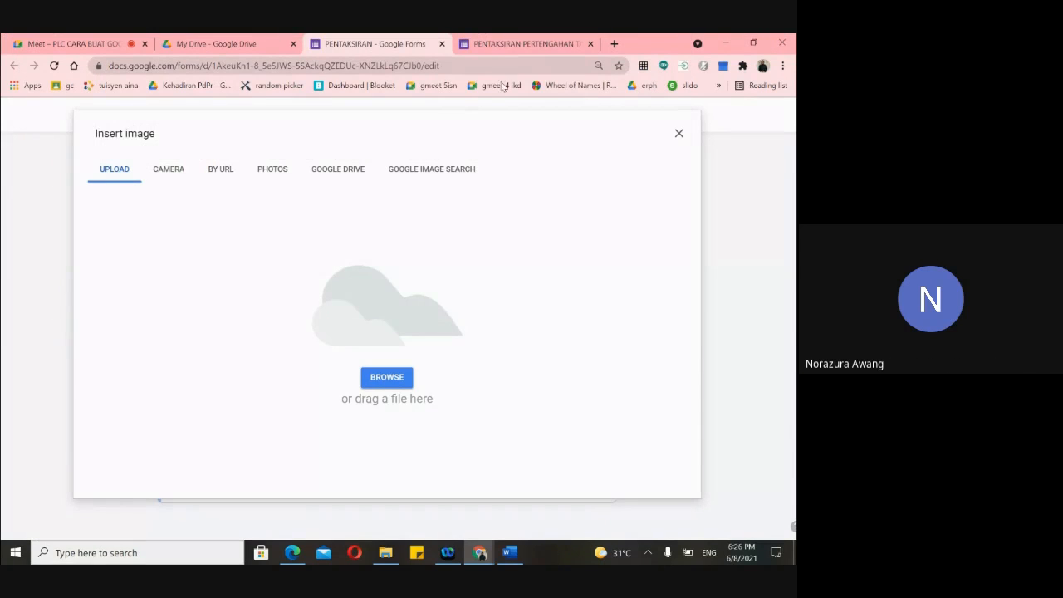
pyautogui.click(678, 140)
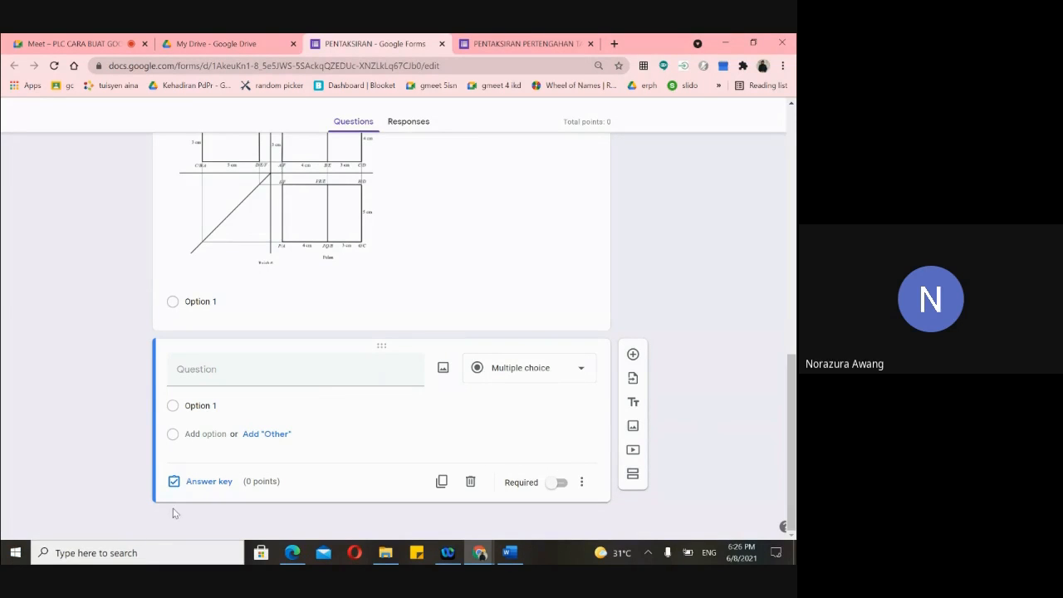
pyautogui.click(89, 552)
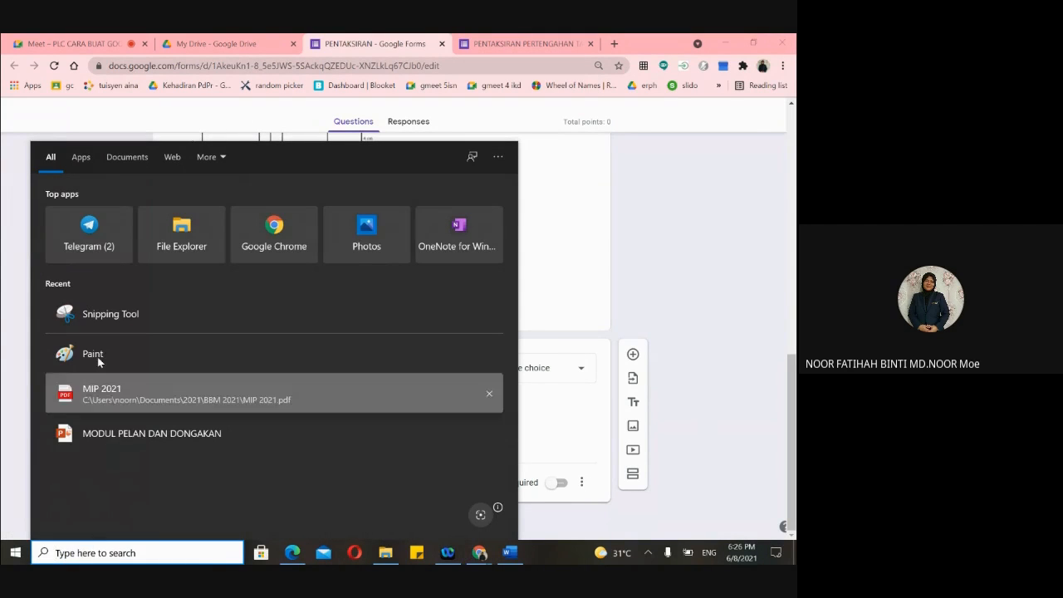
pyautogui.write('SNIPP')
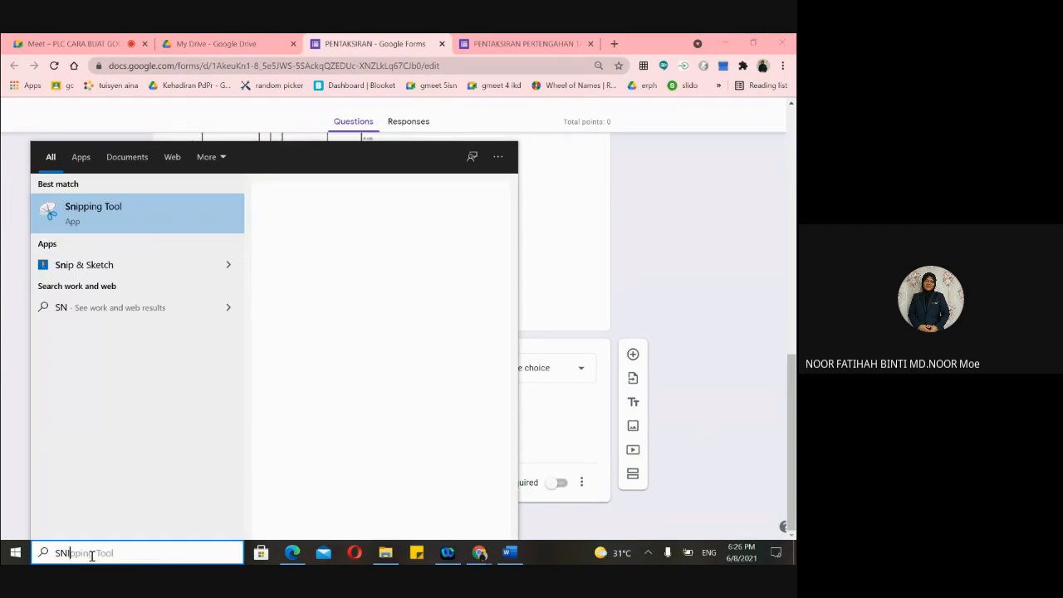
pyautogui.click(118, 230)
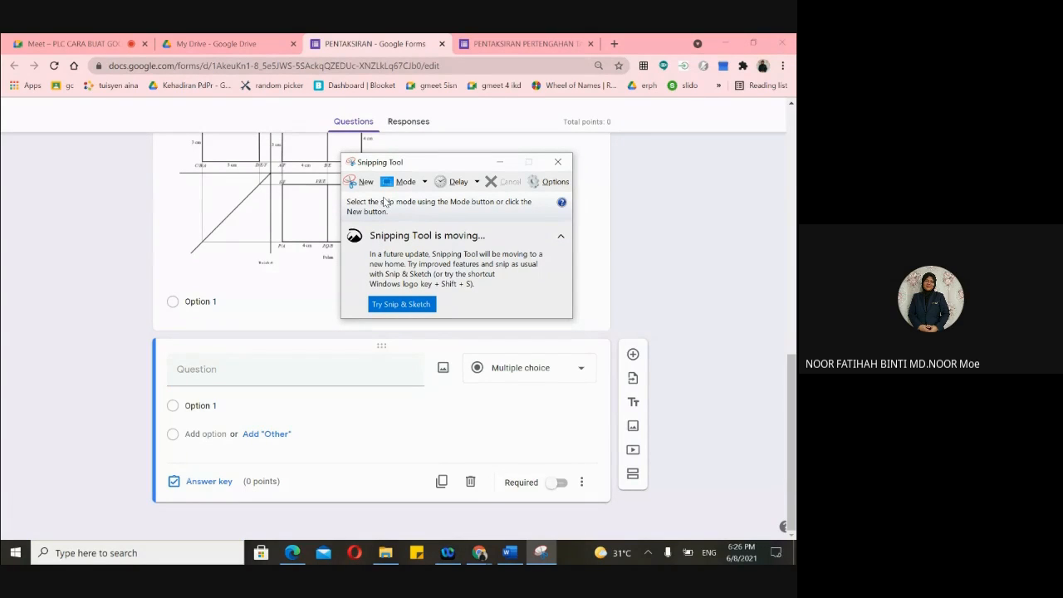
pyautogui.click(558, 161)
pyautogui.click(83, 552)
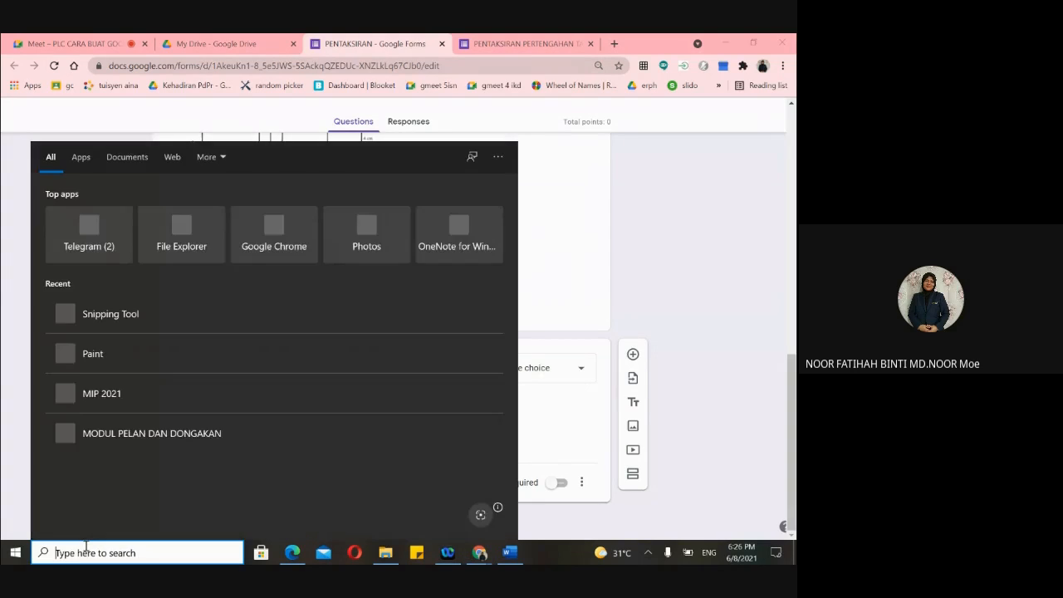
pyautogui.write('sNIPPING')
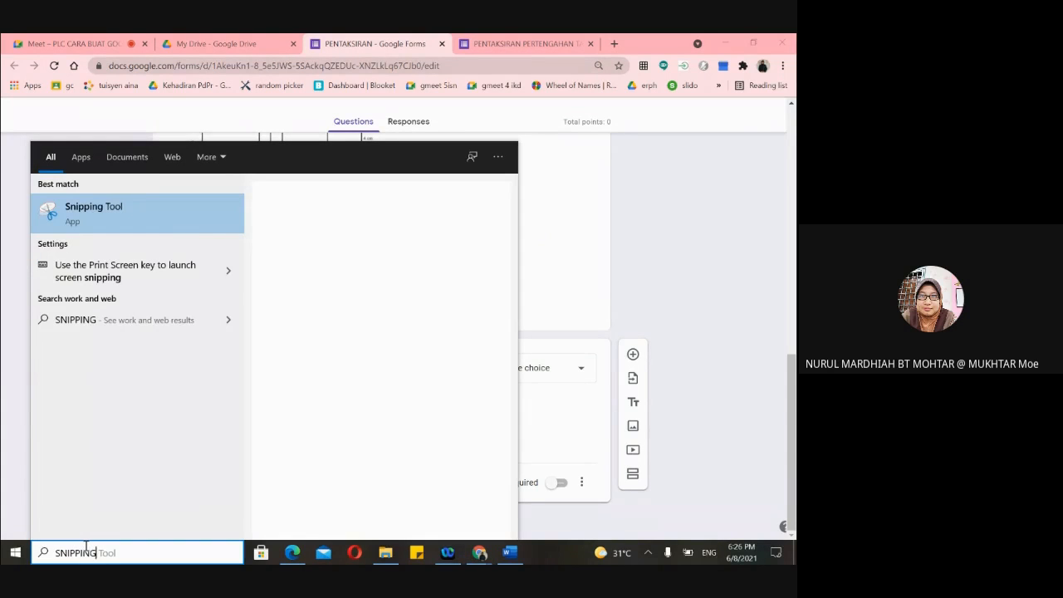
pyautogui.write(' TOOL')
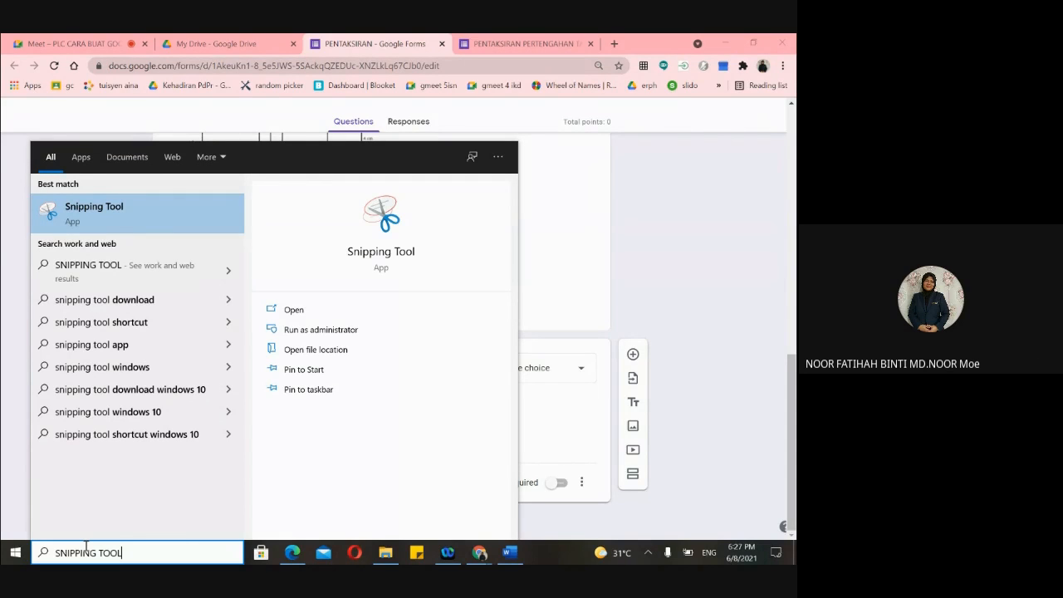
pyautogui.click(14, 555)
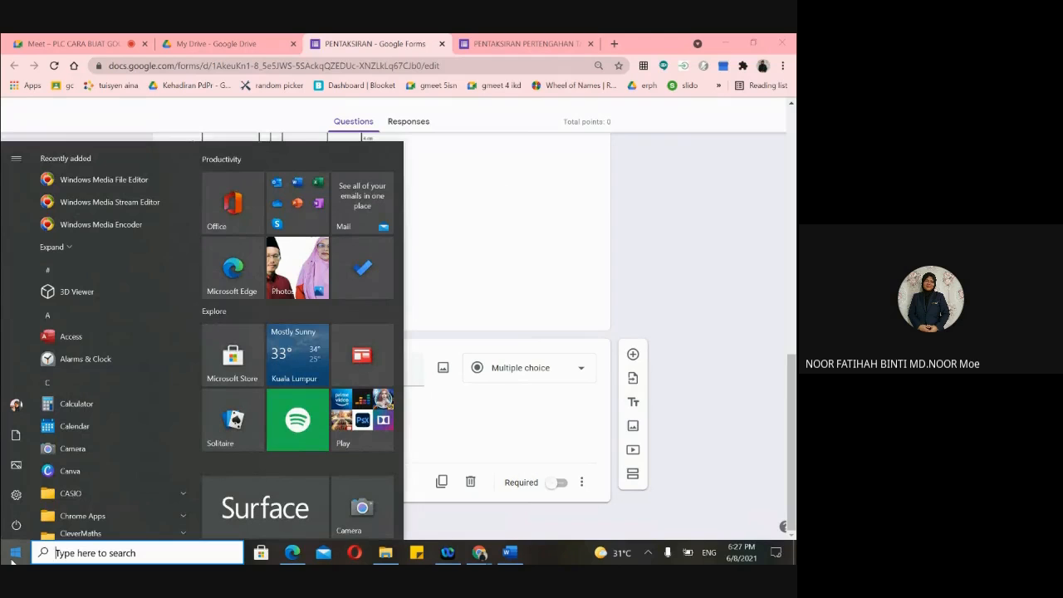
pyautogui.scroll(-4, 130, 353)
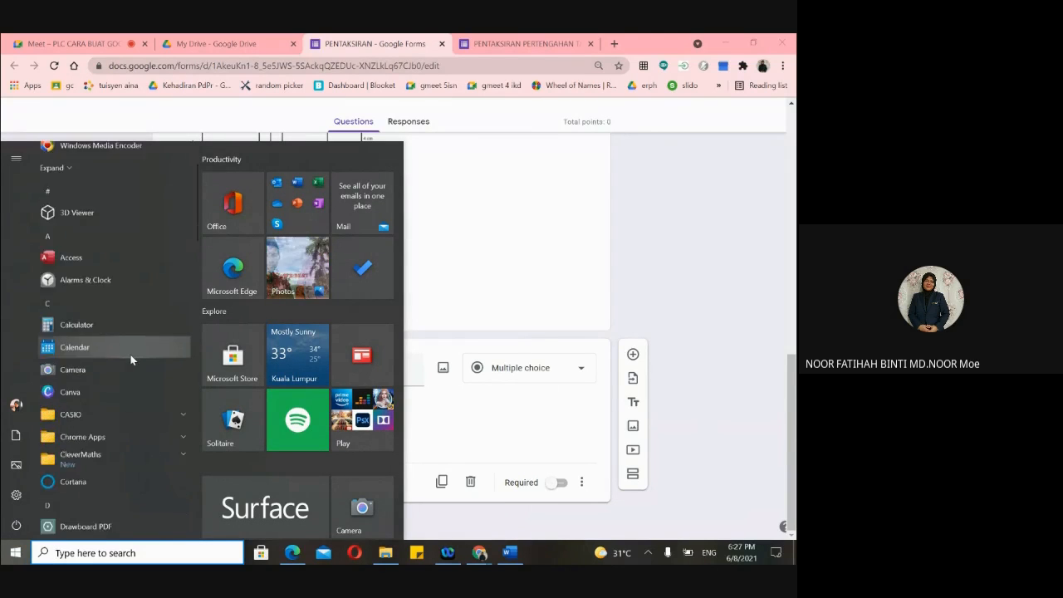
pyautogui.scroll(-15, 135, 386)
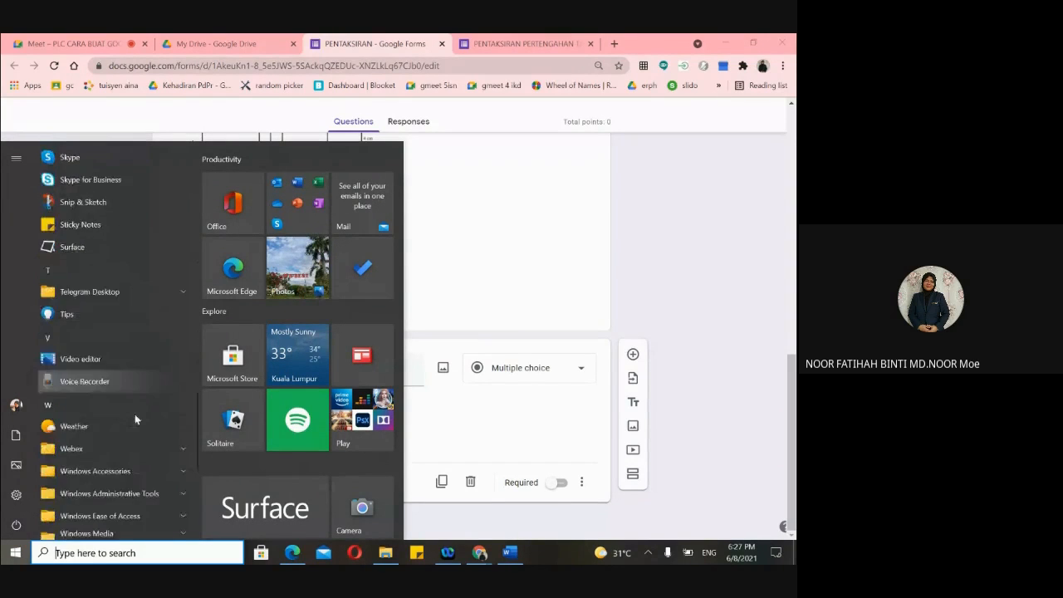
pyautogui.scroll(8, 130, 461)
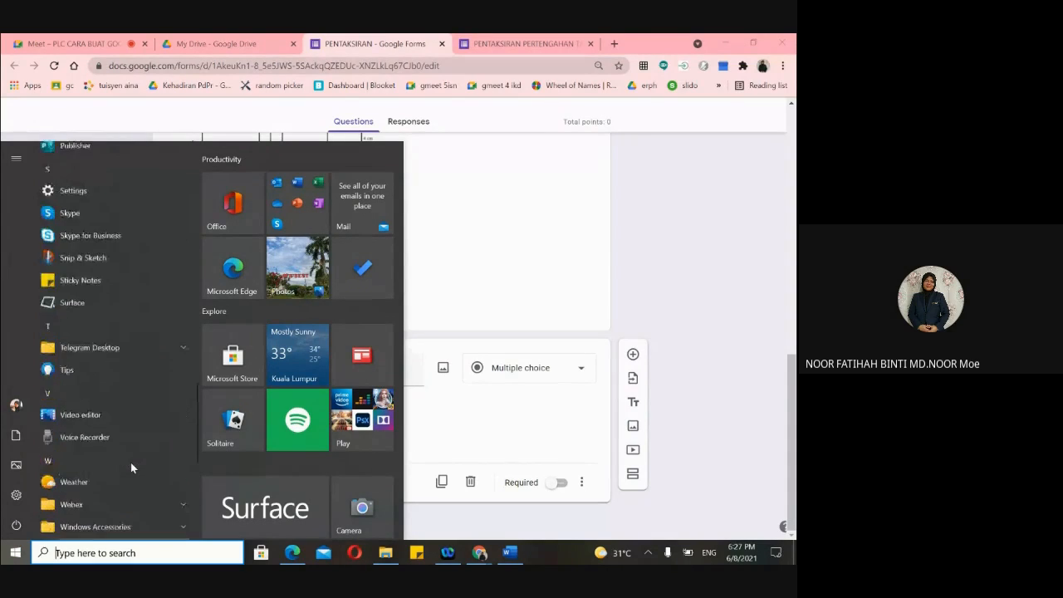
# - Launch Snipping Tool from search and start a Win+Shift+S snip over bk1.pdf's fraction question
pyautogui.click(529, 256)
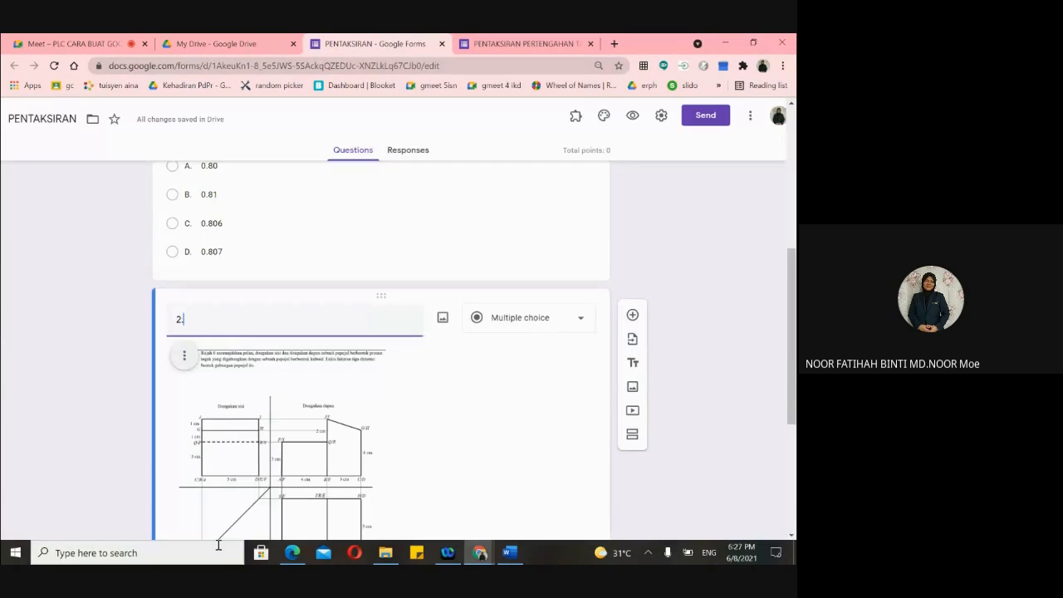
pyautogui.click(116, 554)
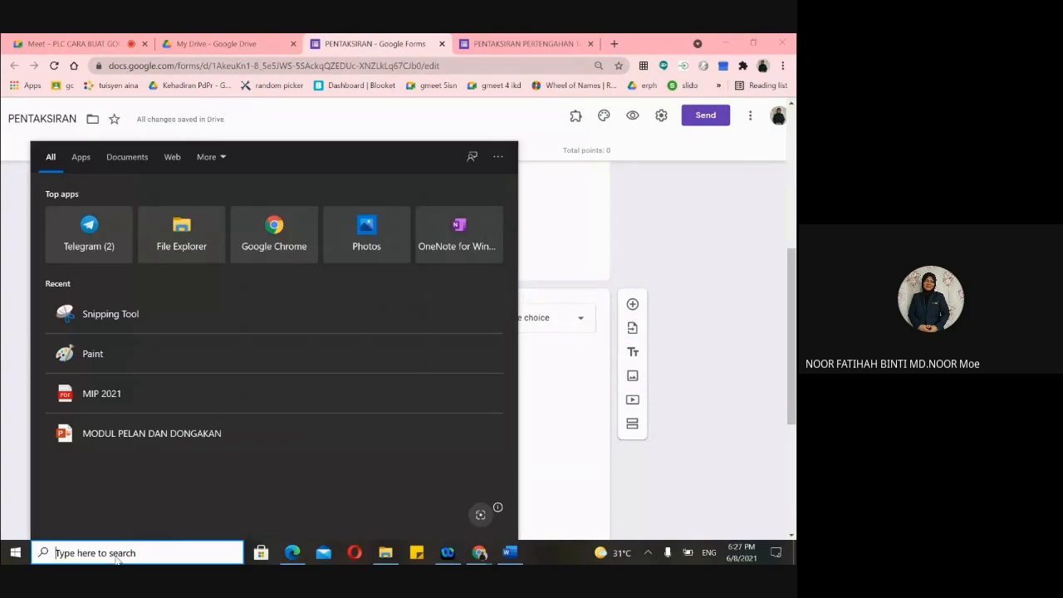
pyautogui.click(217, 300)
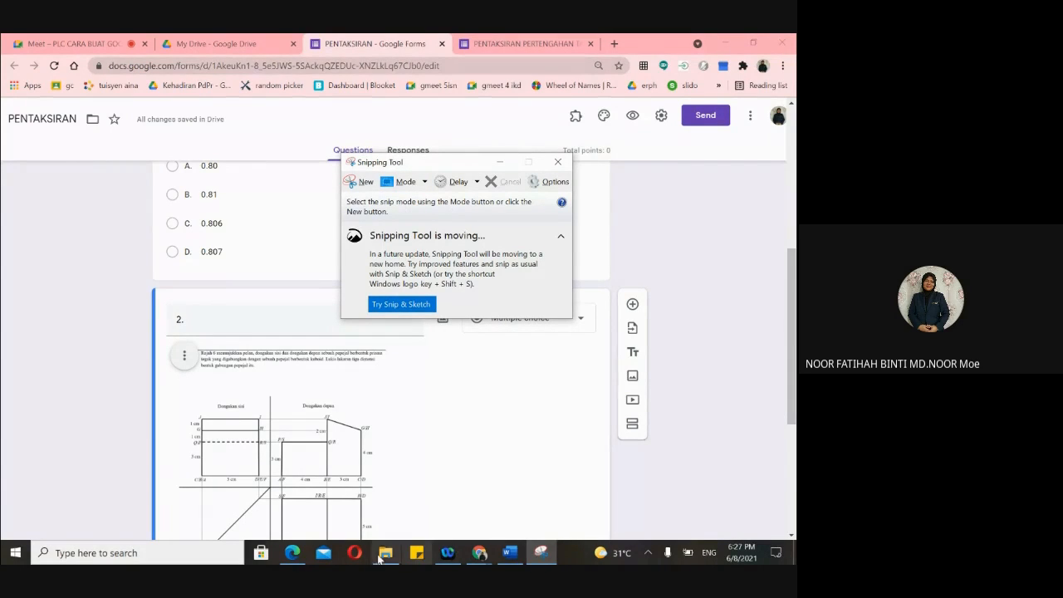
pyautogui.click(292, 552)
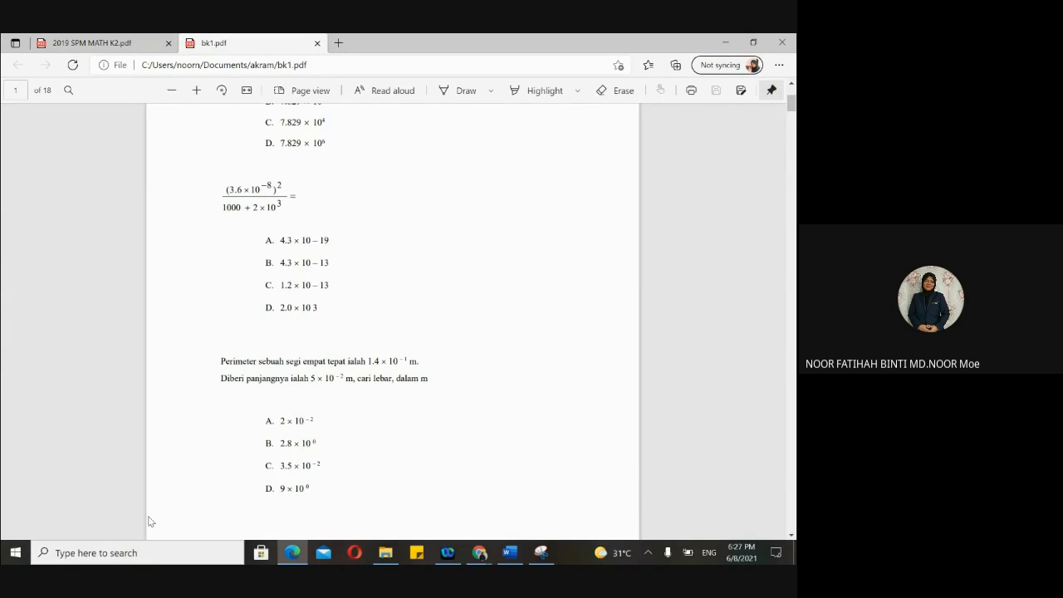
pyautogui.press('super+shift+s')
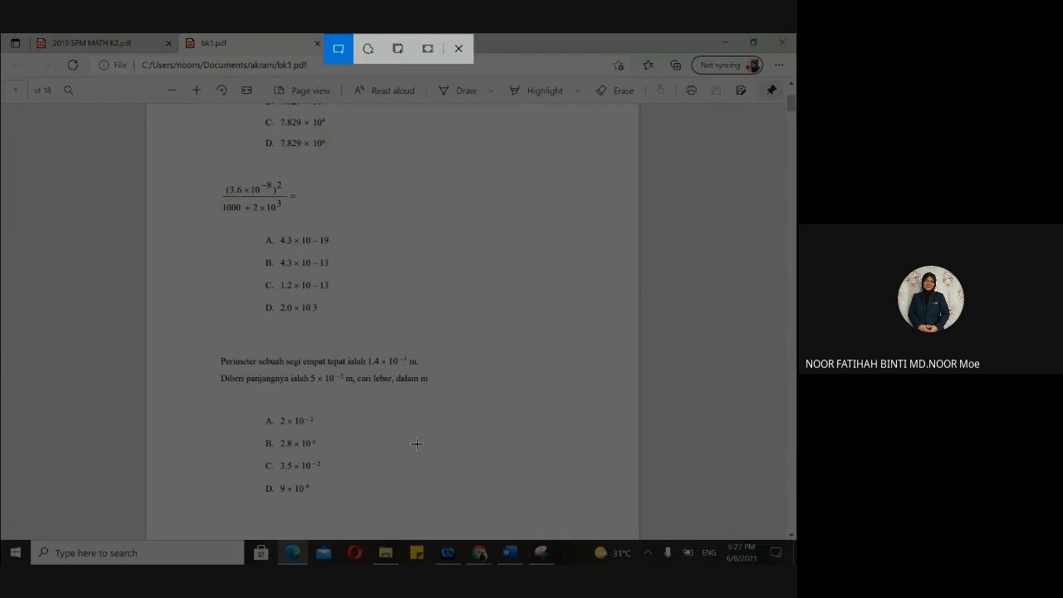
# - Switch to Snip & Sketch and snip the (3.6 × 10⁻⁸)² question with options A–D
pyautogui.click(552, 561)
pyautogui.click(552, 560)
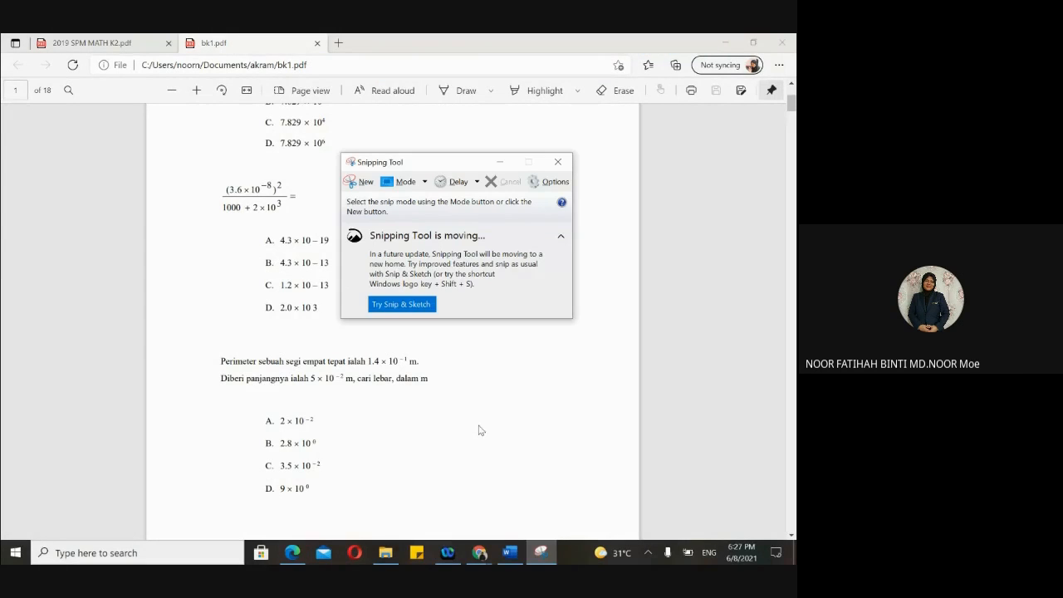
pyautogui.click(349, 180)
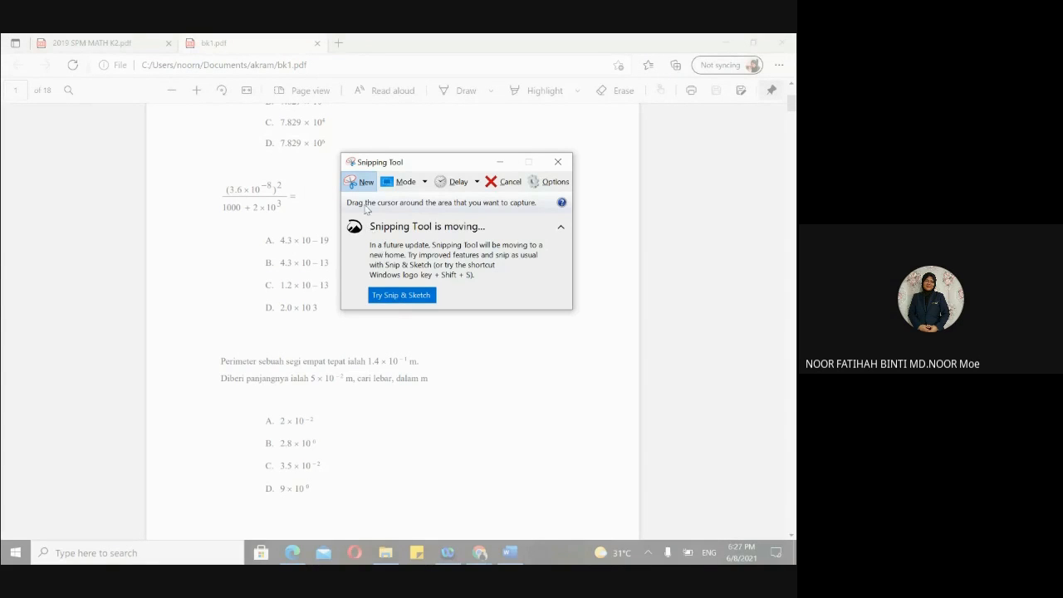
pyautogui.click(393, 300)
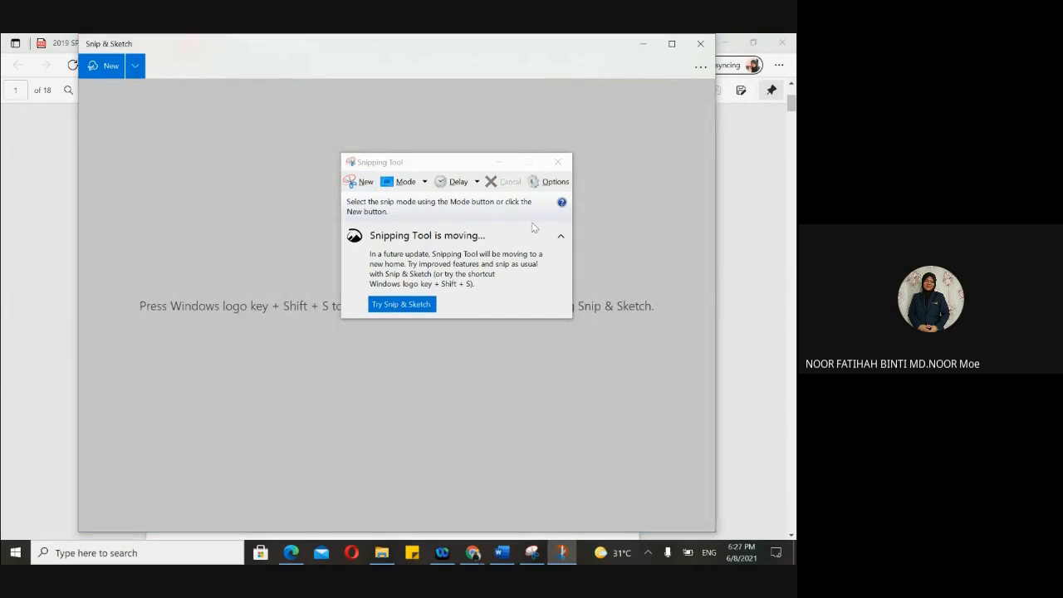
pyautogui.click(558, 161)
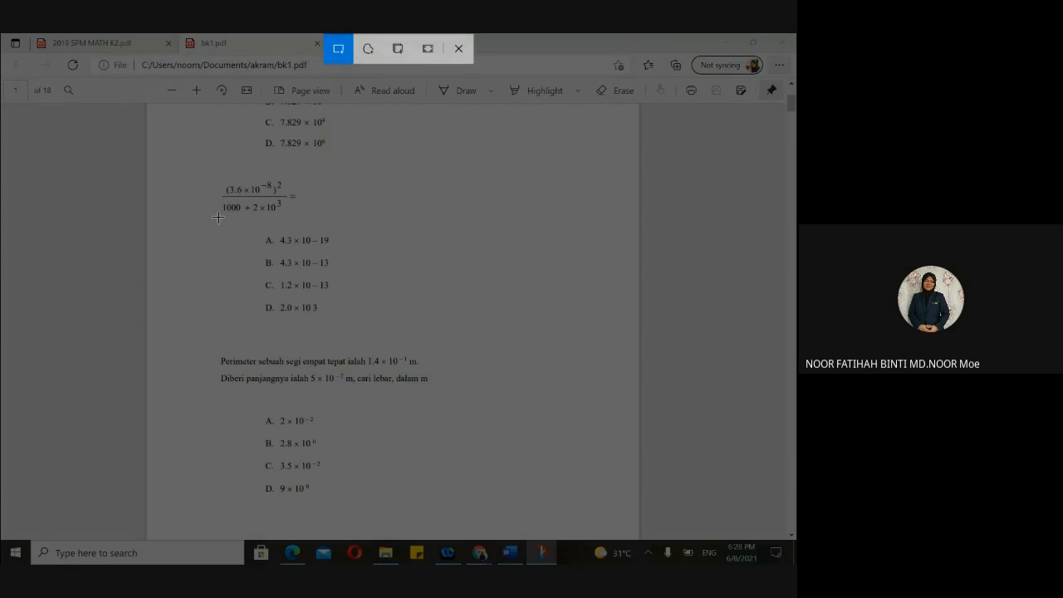
pyautogui.moveTo(210, 165); pyautogui.dragTo(366, 331)
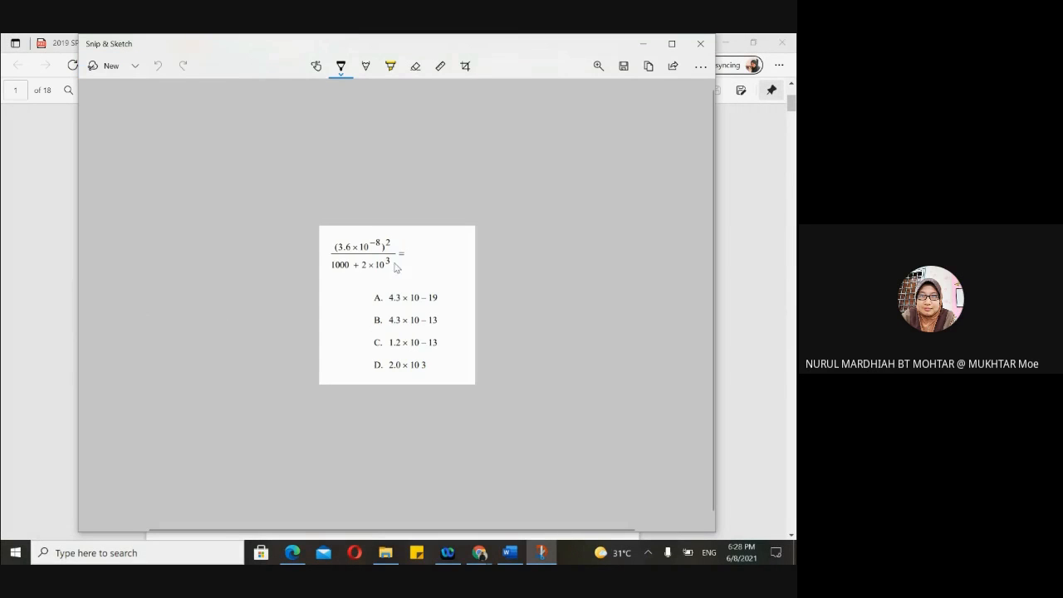
# - Save the snip as the PNG 'SOALAN 2' in Documents and close Snip & Sketch
pyautogui.click(619, 71)
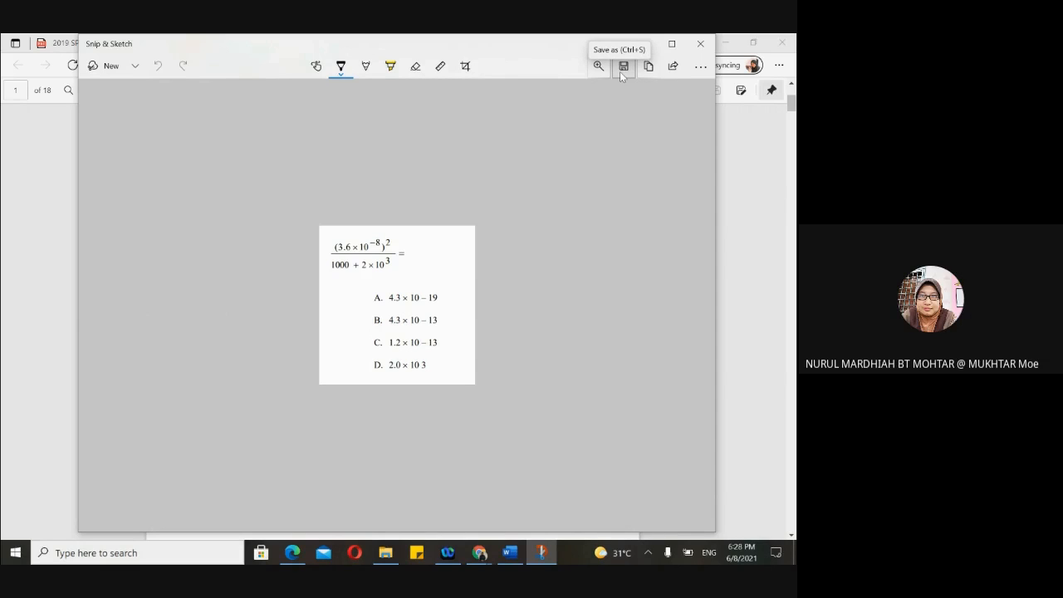
pyautogui.click(620, 72)
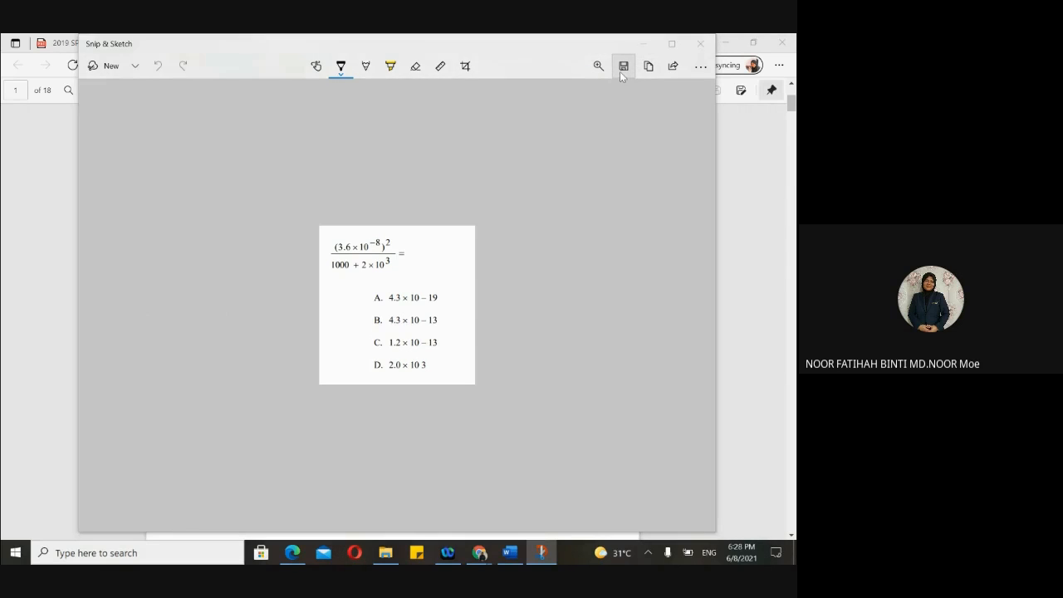
pyautogui.scroll(-10, 340, 366)
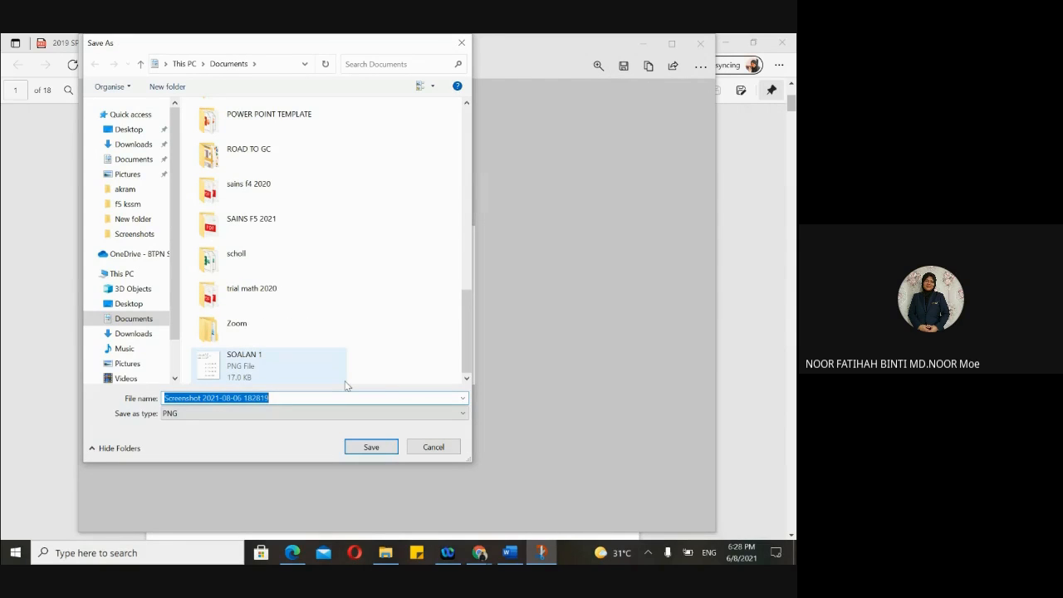
pyautogui.write('SOALAN')
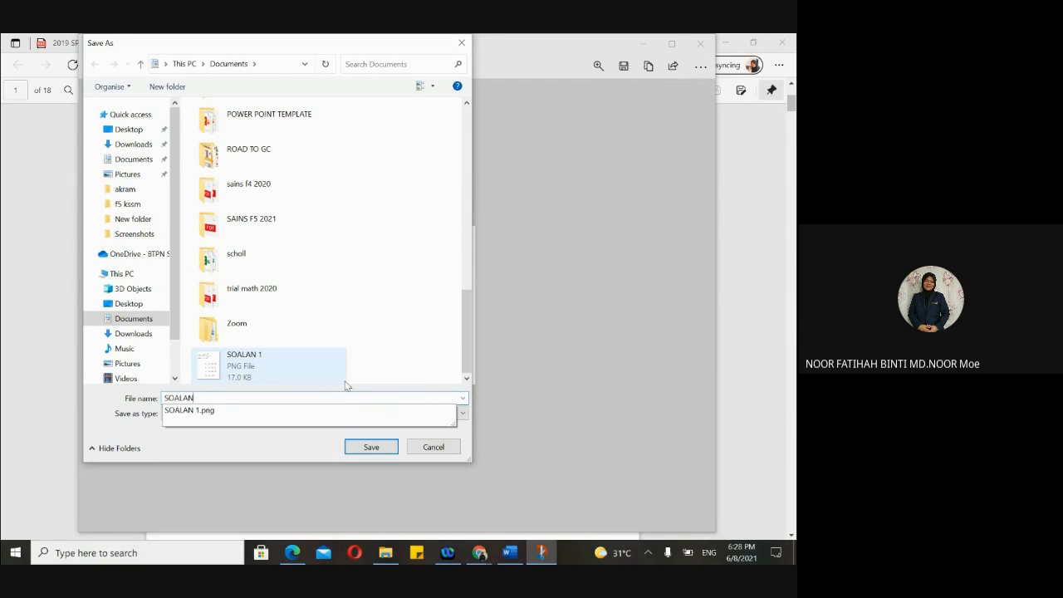
pyautogui.write(' 2')
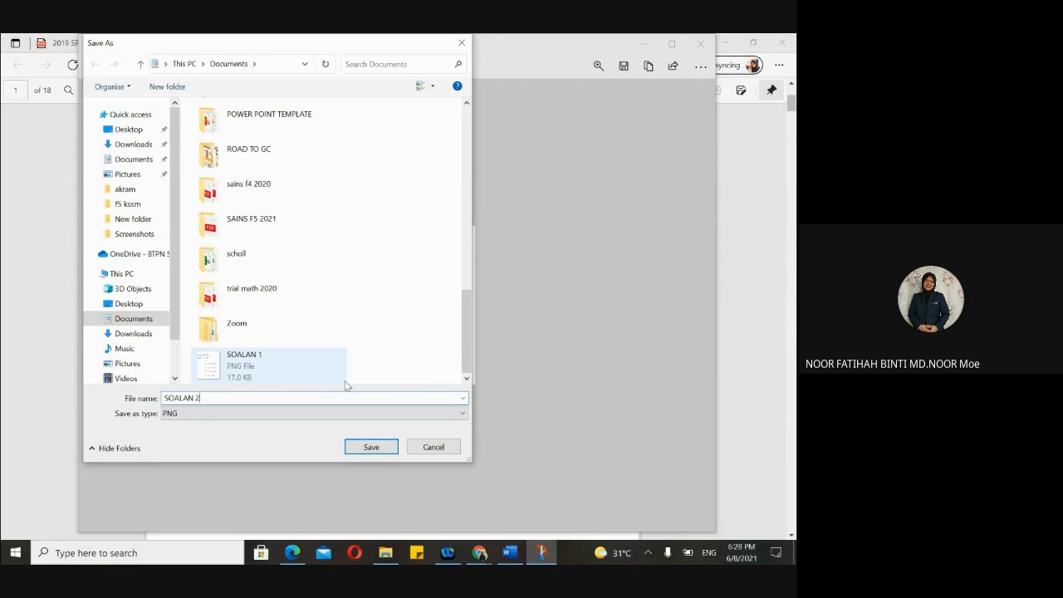
pyautogui.click(372, 453)
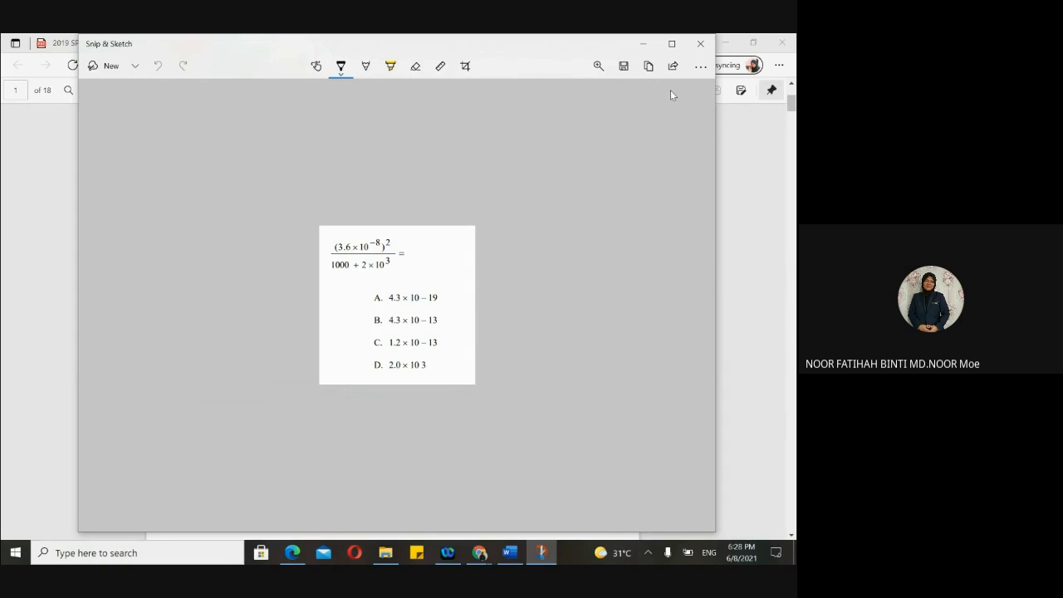
pyautogui.click(700, 44)
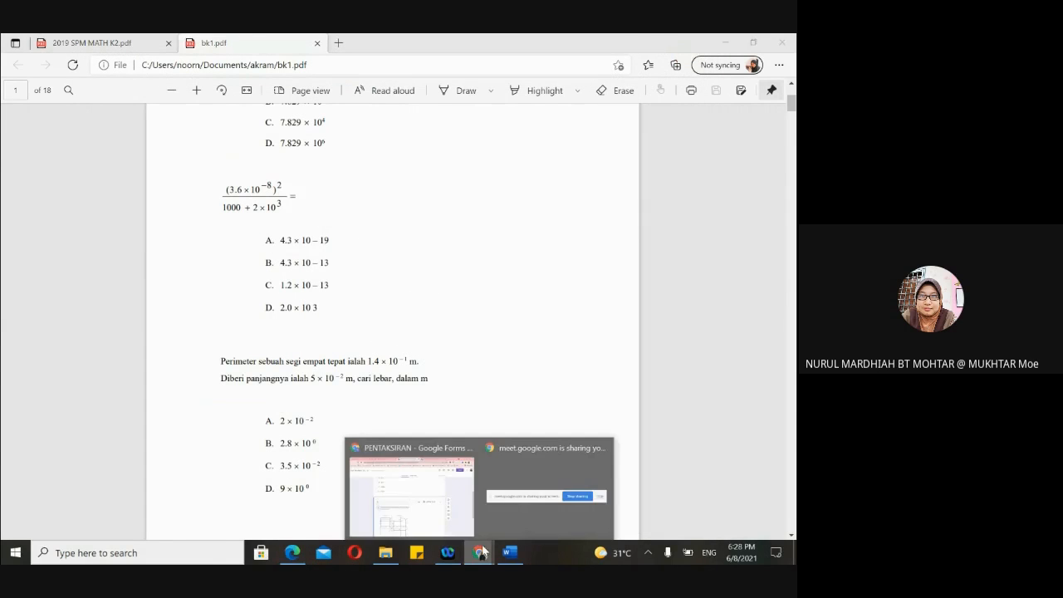
# - Title the new blank question '3.' in the PENTAKSIRAN form
pyautogui.click(422, 503)
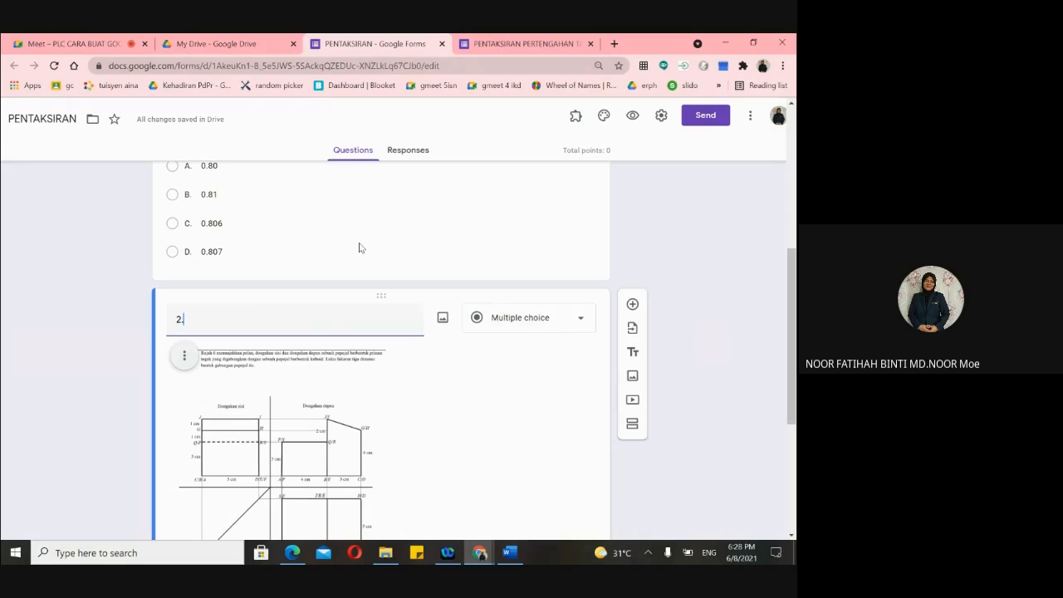
pyautogui.scroll(-3, 451, 339)
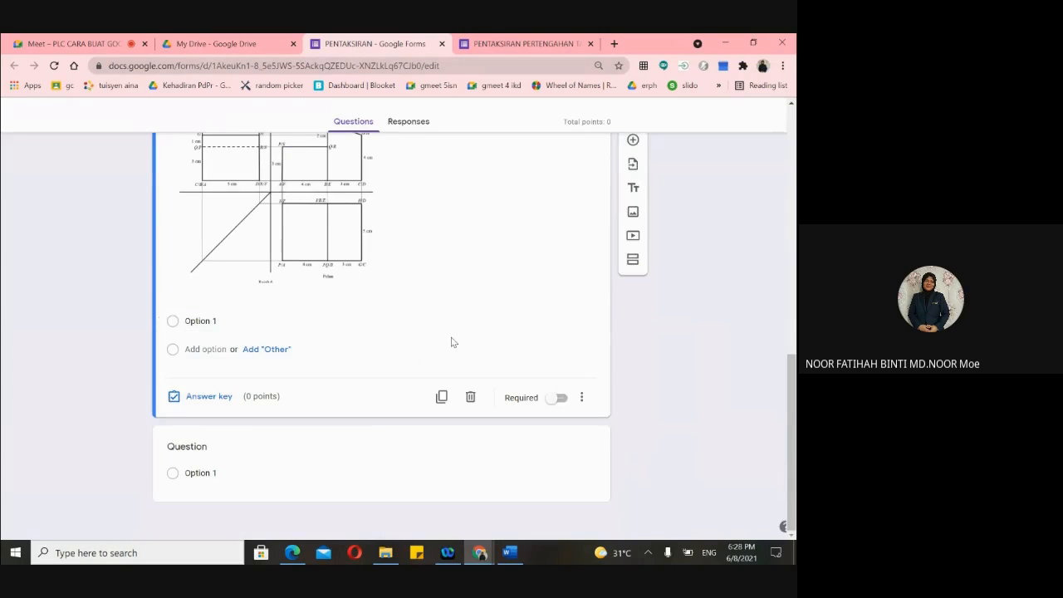
pyautogui.click(331, 496)
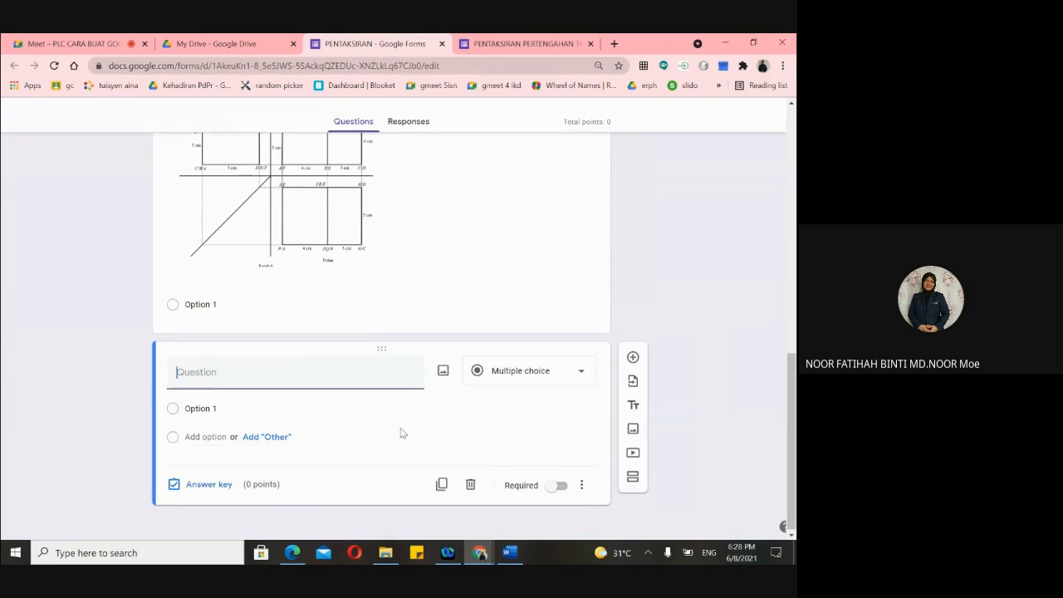
pyautogui.click(210, 366)
pyautogui.write('3.')
# - Give question 2 the answer options A, B, C and D
pyautogui.scroll(3, 269, 346)
pyautogui.scroll(-3, 269, 345)
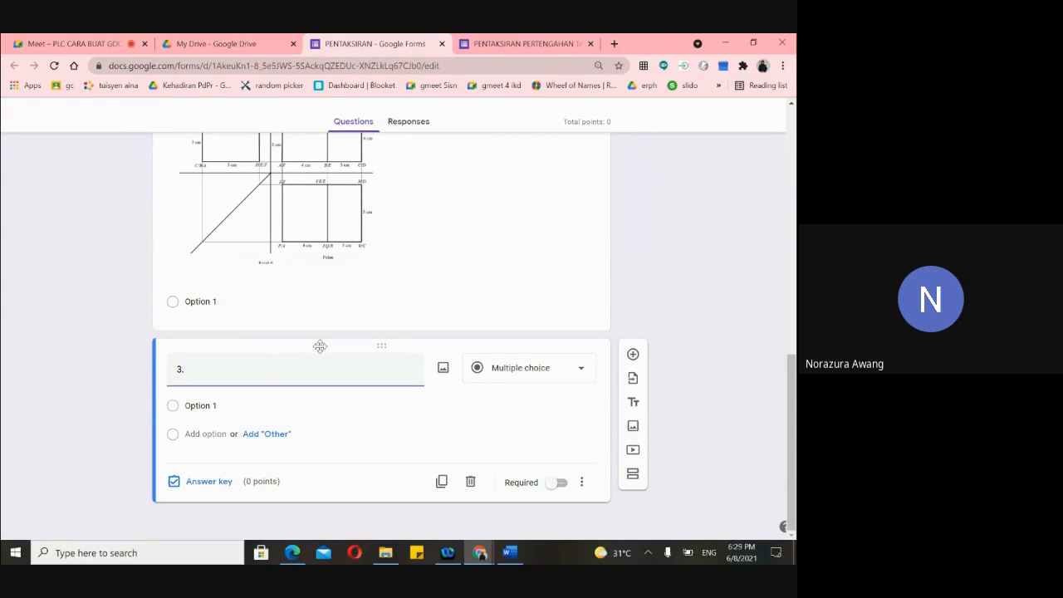
pyautogui.scroll(5, 319, 345)
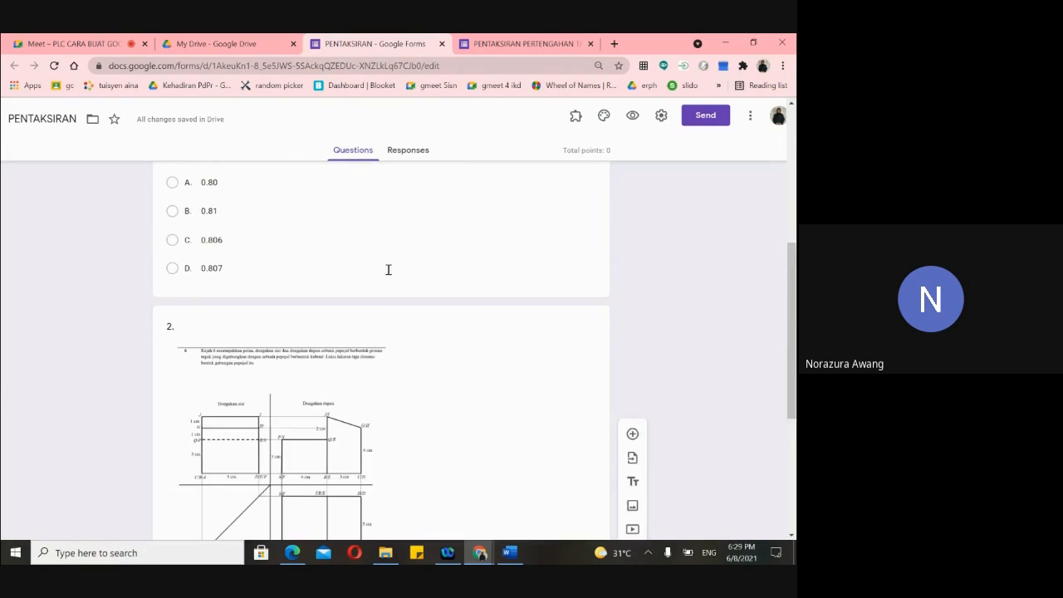
pyautogui.scroll(-5, 386, 268)
pyautogui.click(221, 301)
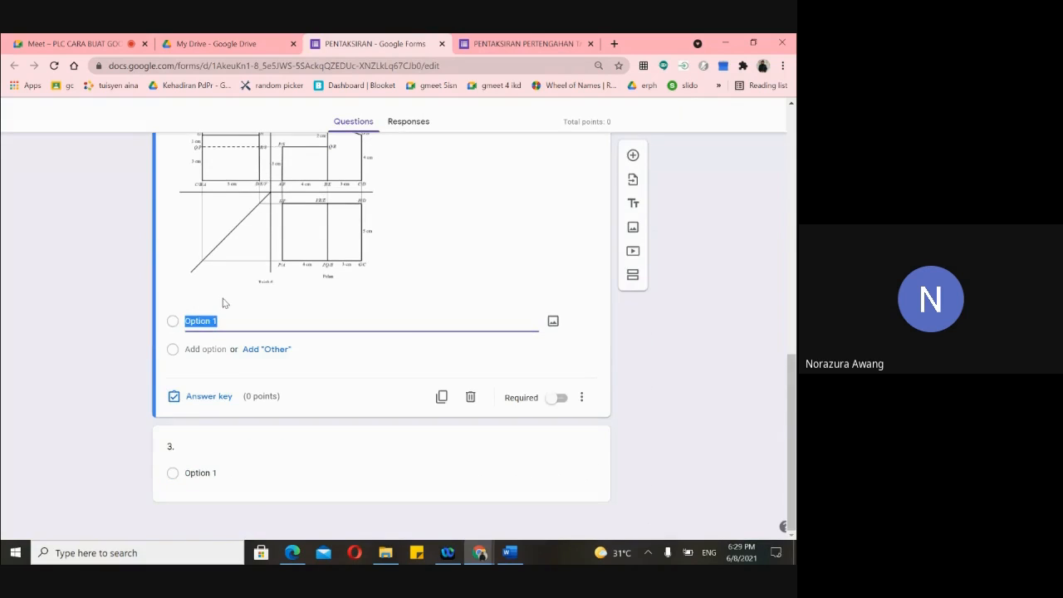
pyautogui.press('BackSpace')
pyautogui.write('1')
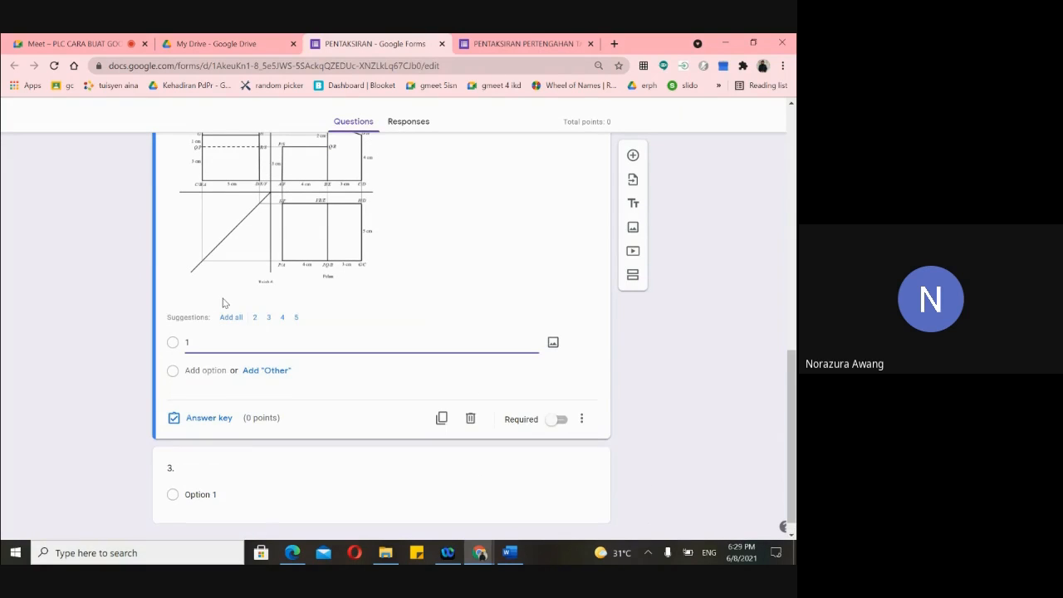
pyautogui.press('BackSpace')
pyautogui.write('A')
pyautogui.press('Return')
pyautogui.click(231, 318)
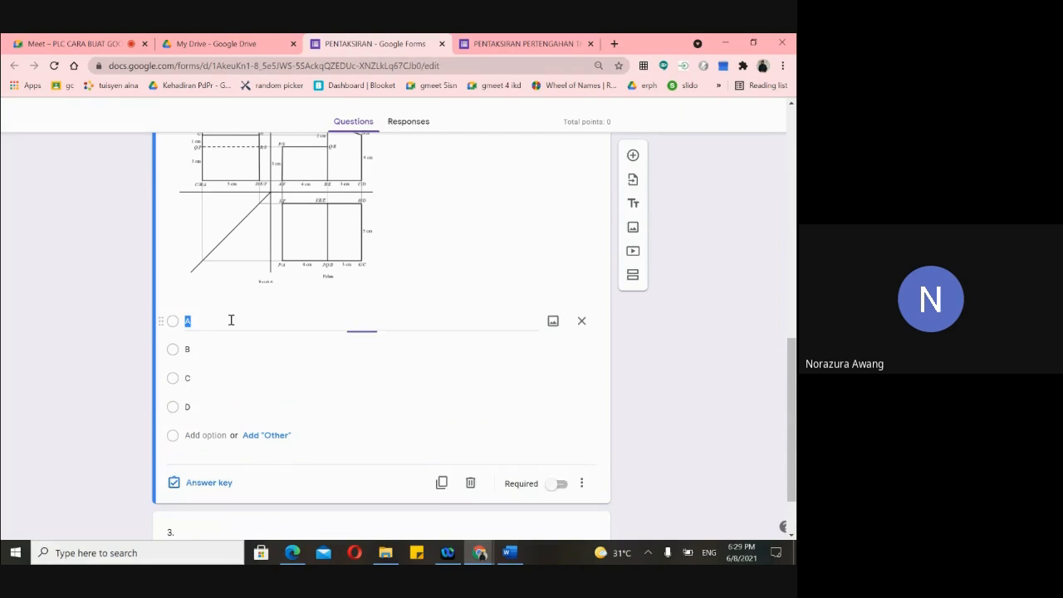
pyautogui.scroll(2, 280, 347)
pyautogui.scroll(5, 281, 347)
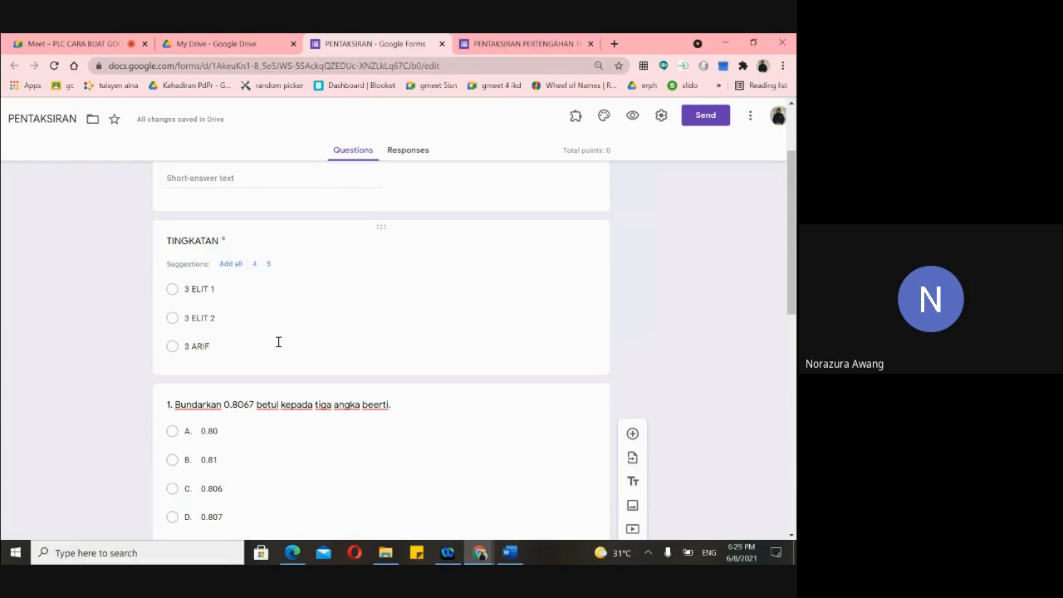
# - Snip question 1 and its four answer options with Win+Shift+S, then bring up Windows search
pyautogui.scroll(-2, 278, 342)
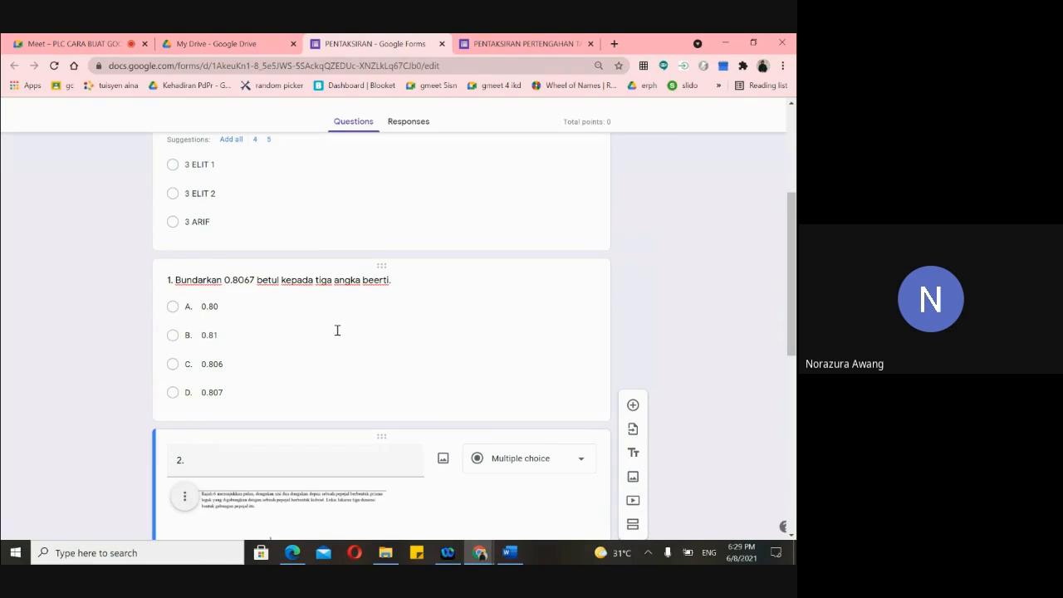
pyautogui.click(273, 390)
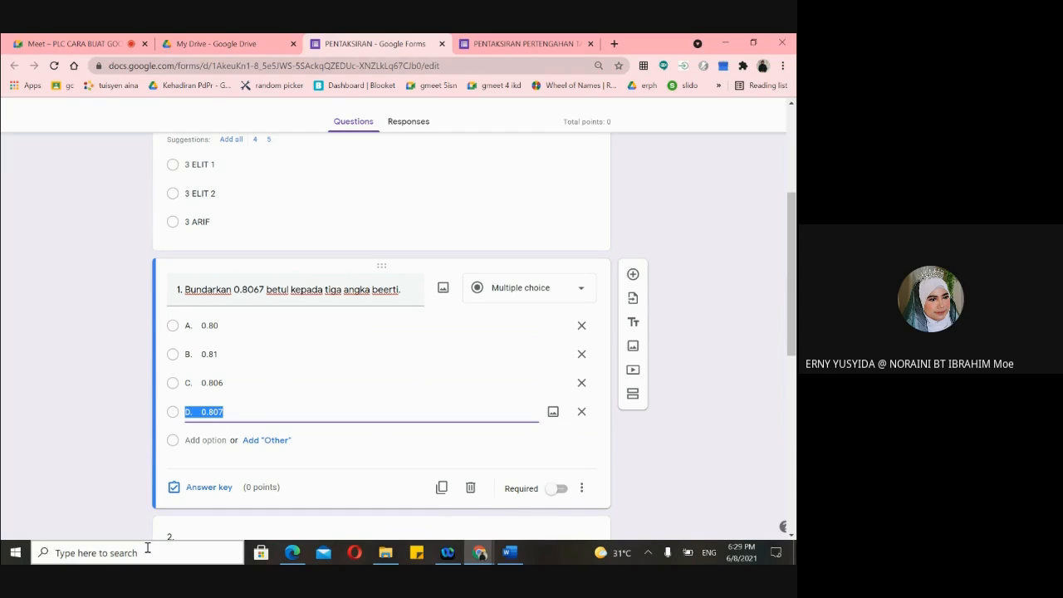
pyautogui.press('super+shift+s')
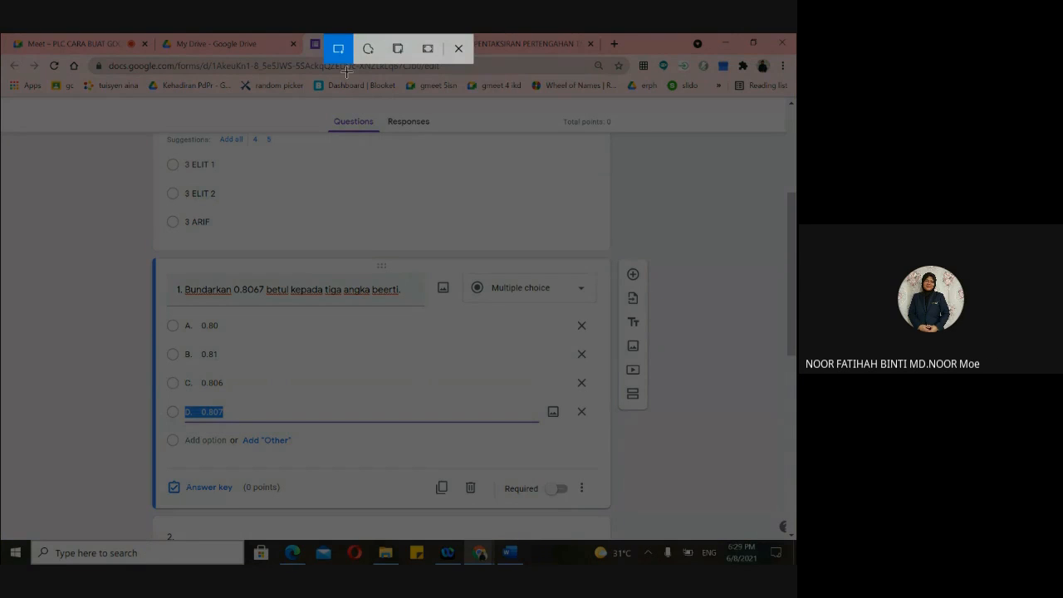
pyautogui.moveTo(245, 202); pyautogui.dragTo(477, 337)
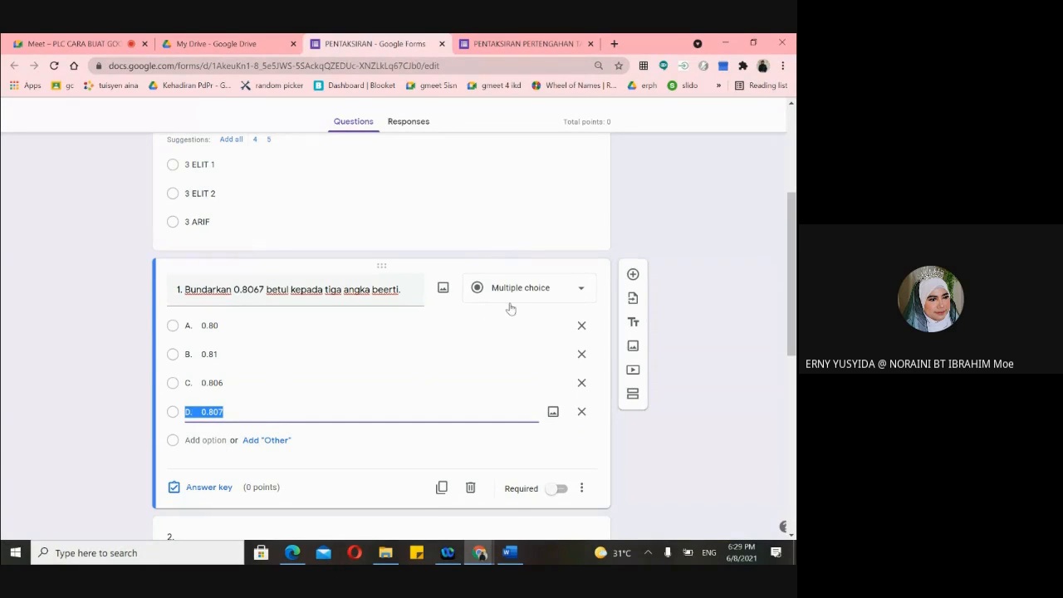
pyautogui.moveTo(507, 562)
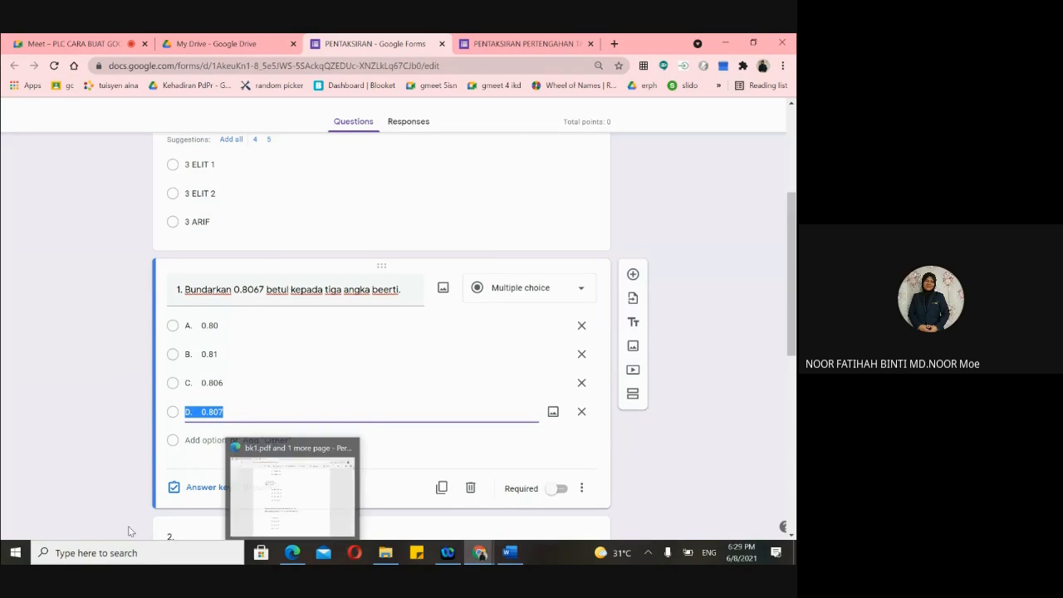
pyautogui.click(81, 553)
# - Launch Snipping Tool via 'SNI', switch to Snip & Sketch, and snip question 1 with options A–D
pyautogui.write('SN')
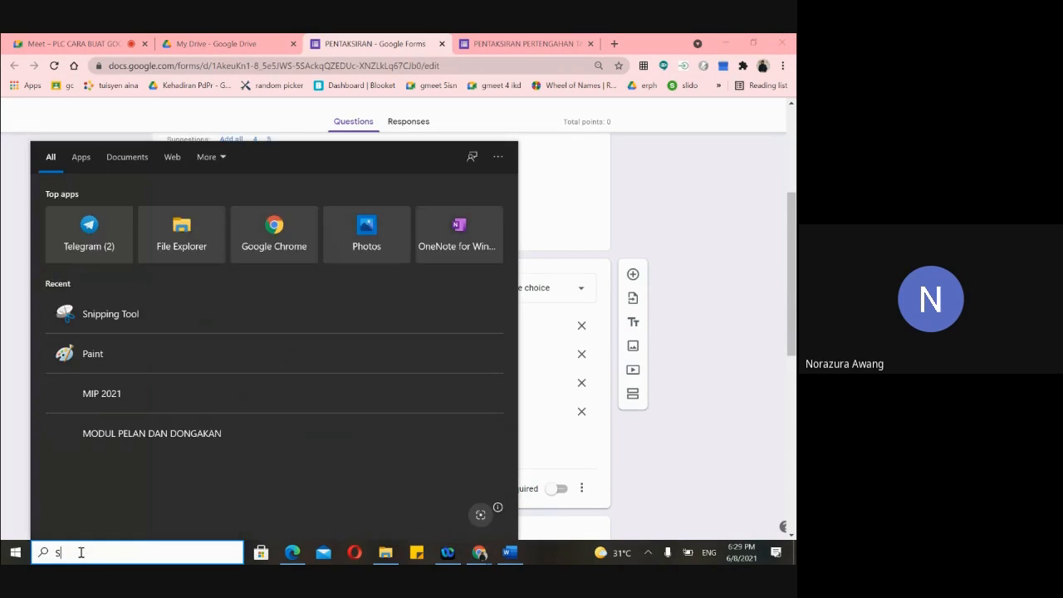
pyautogui.write('I')
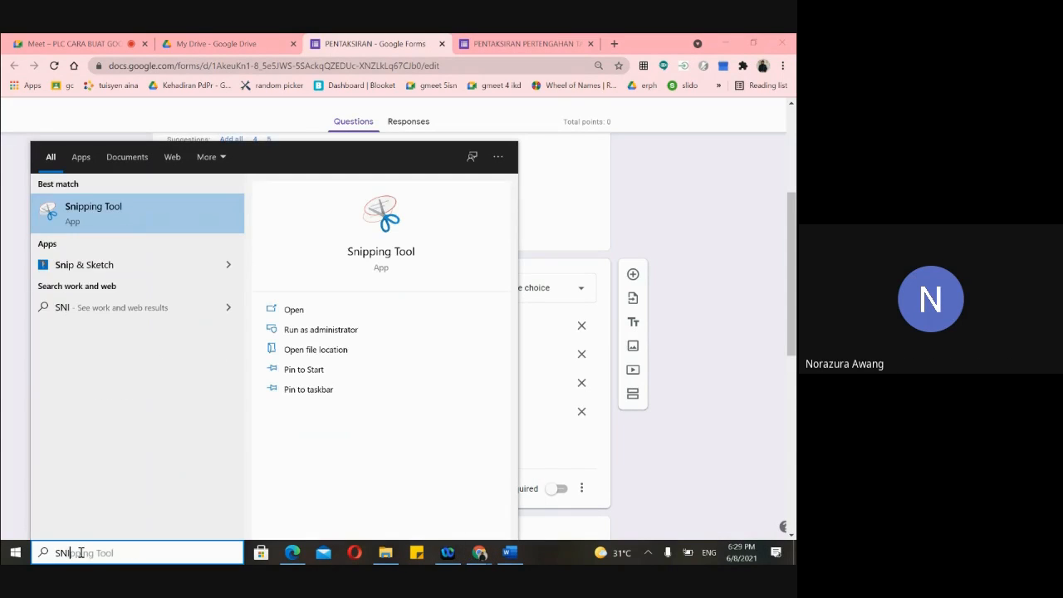
pyautogui.click(98, 218)
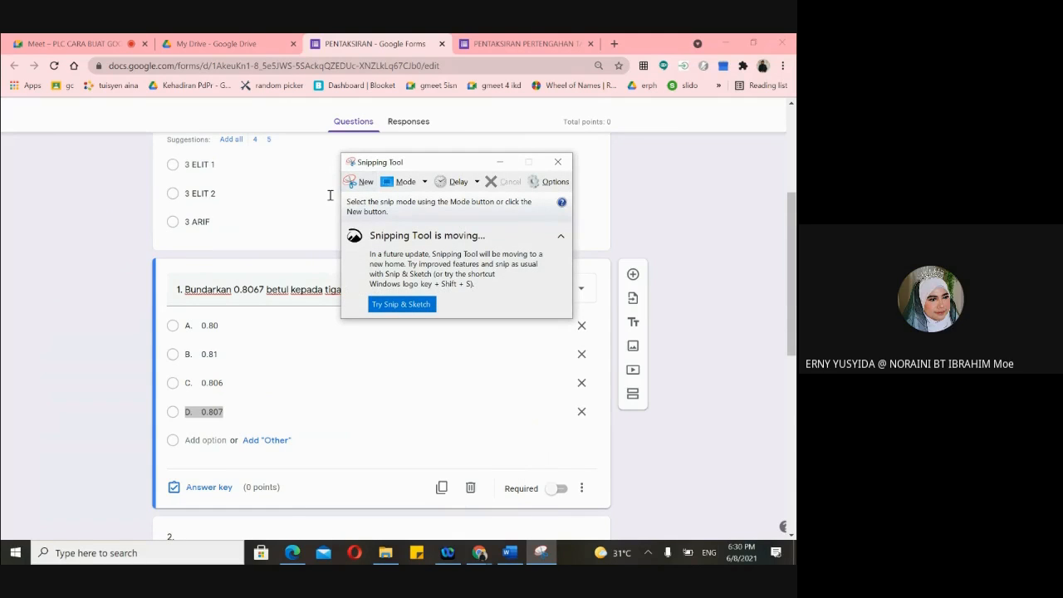
pyautogui.click(400, 305)
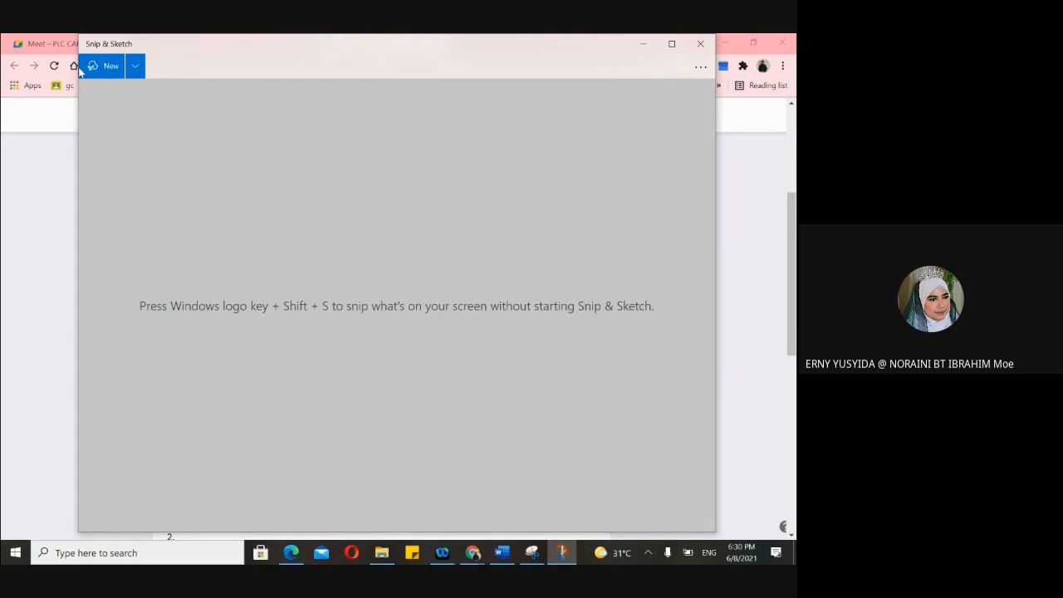
pyautogui.click(101, 66)
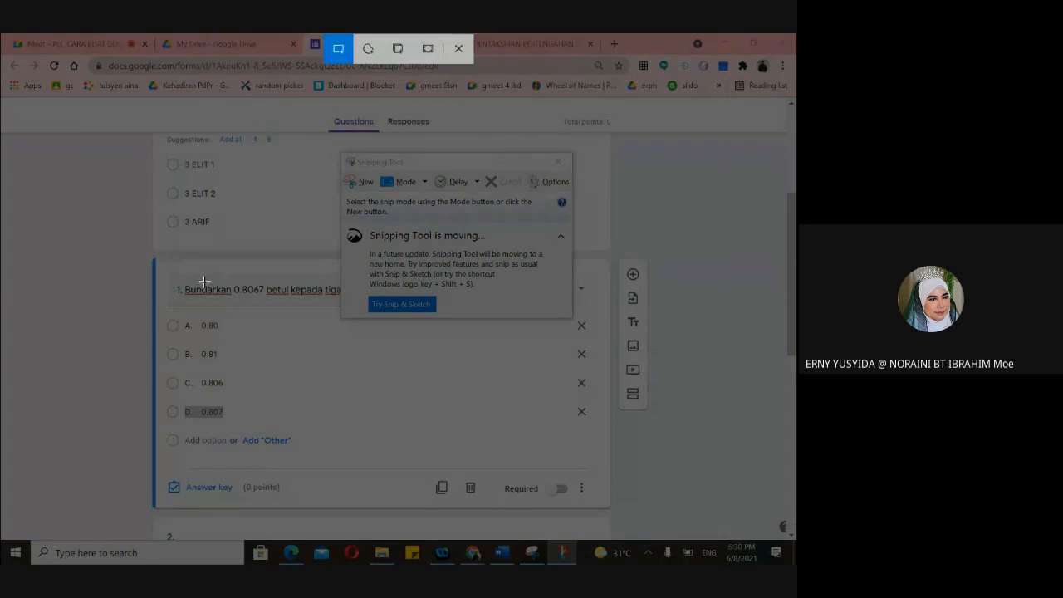
pyautogui.moveTo(158, 283); pyautogui.dragTo(319, 452)
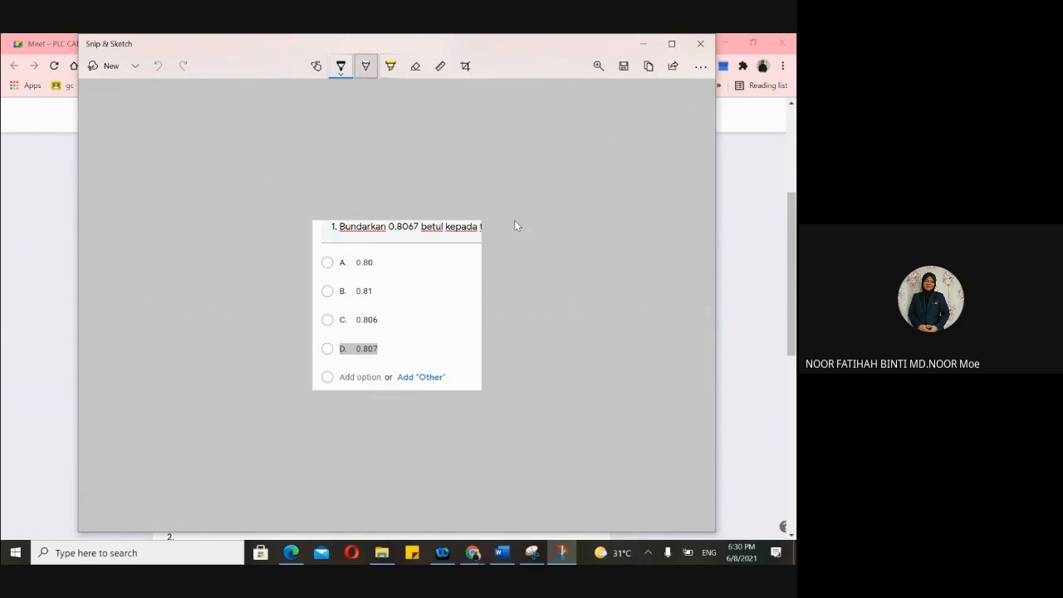
pyautogui.click(341, 67)
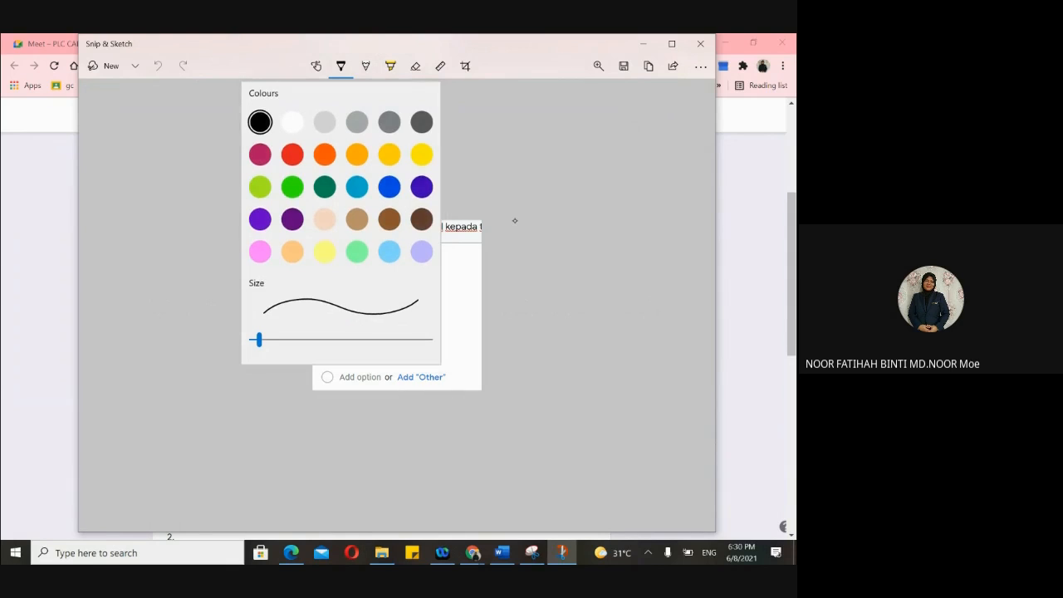
# - Draw blue ink ticks beside question 1's answer options in the snip
pyautogui.click(389, 187)
pyautogui.moveTo(419, 285); pyautogui.dragTo(432, 330)
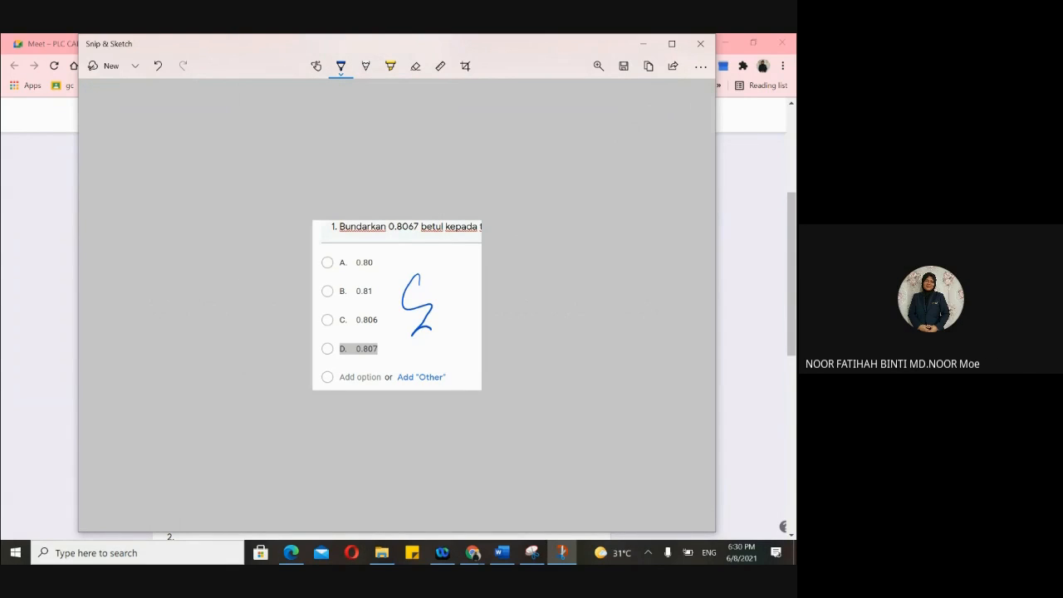
pyautogui.moveTo(388, 261); pyautogui.dragTo(424, 248)
pyautogui.moveTo(390, 307); pyautogui.dragTo(432, 285)
# - Erase all the ink strokes from the snip and close Snip & Sketch
pyautogui.click(415, 67)
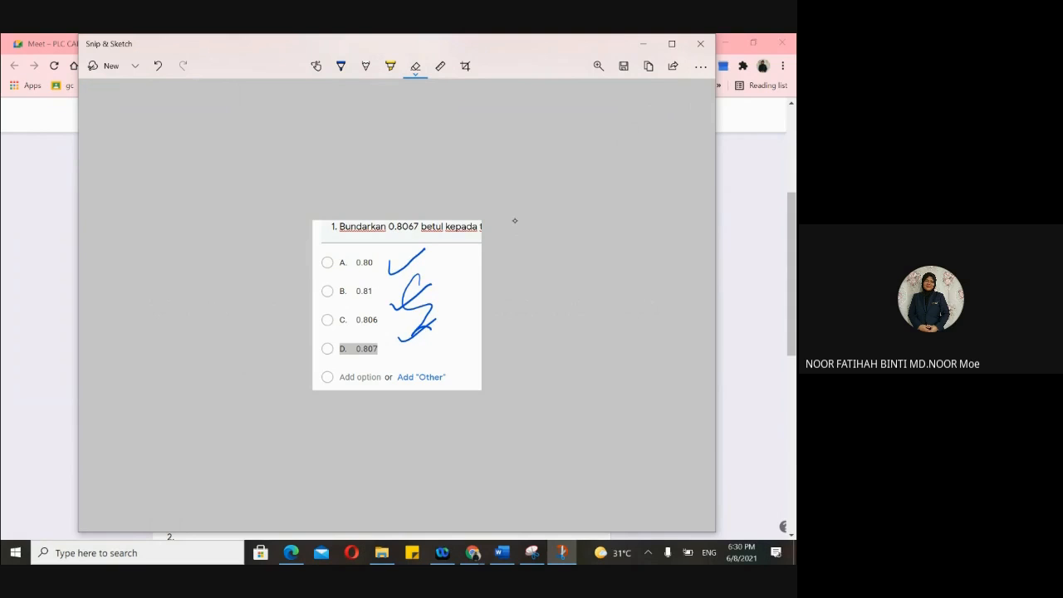
pyautogui.moveTo(515, 221)
pyautogui.mouseDown()
pyautogui.moveTo(420, 279)
pyautogui.moveTo(411, 297)
pyautogui.mouseUp()
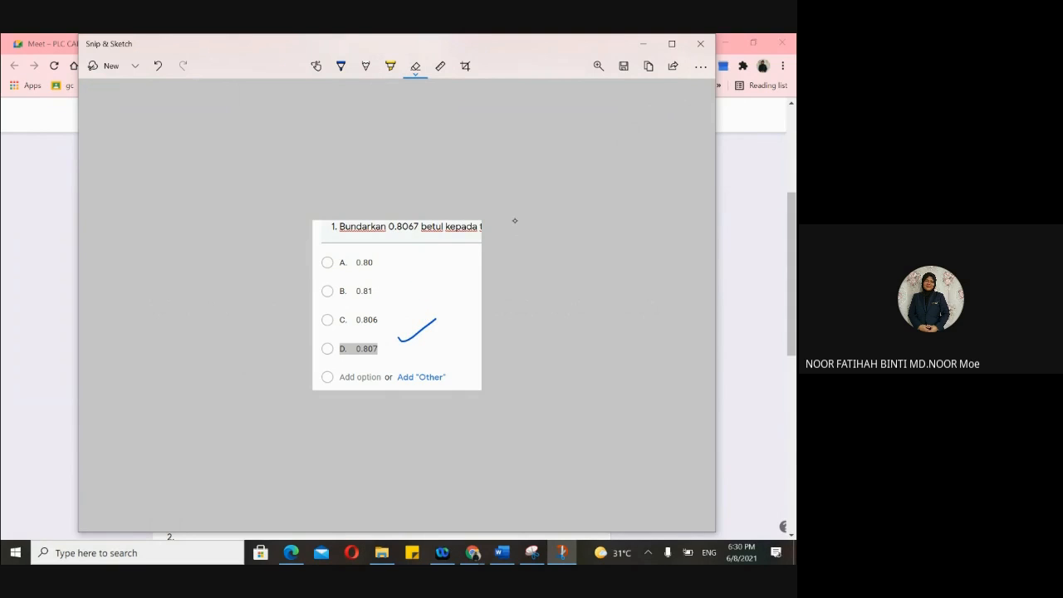
pyautogui.click(417, 329)
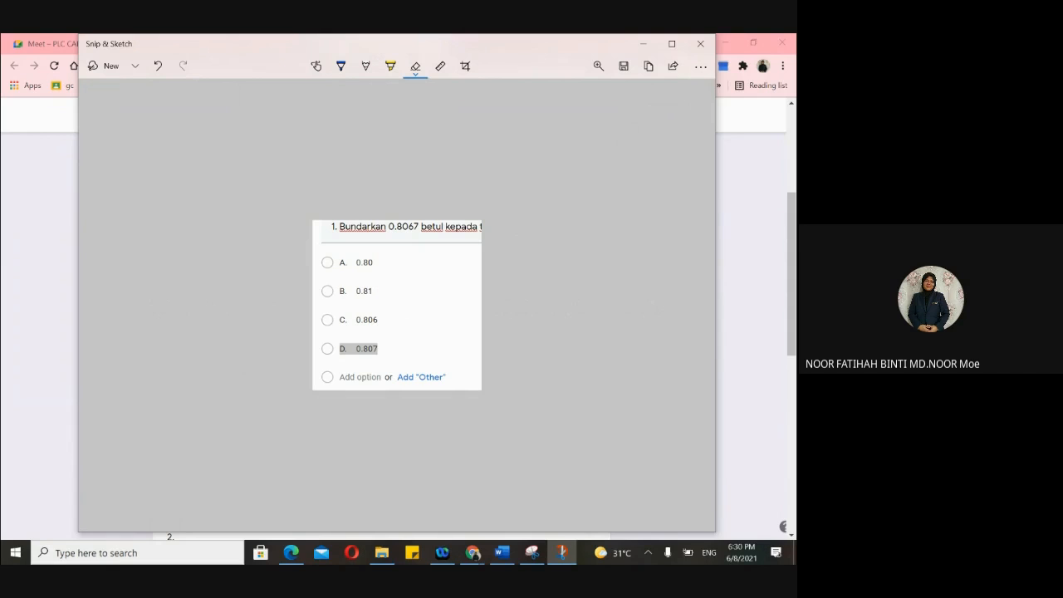
pyautogui.click(701, 44)
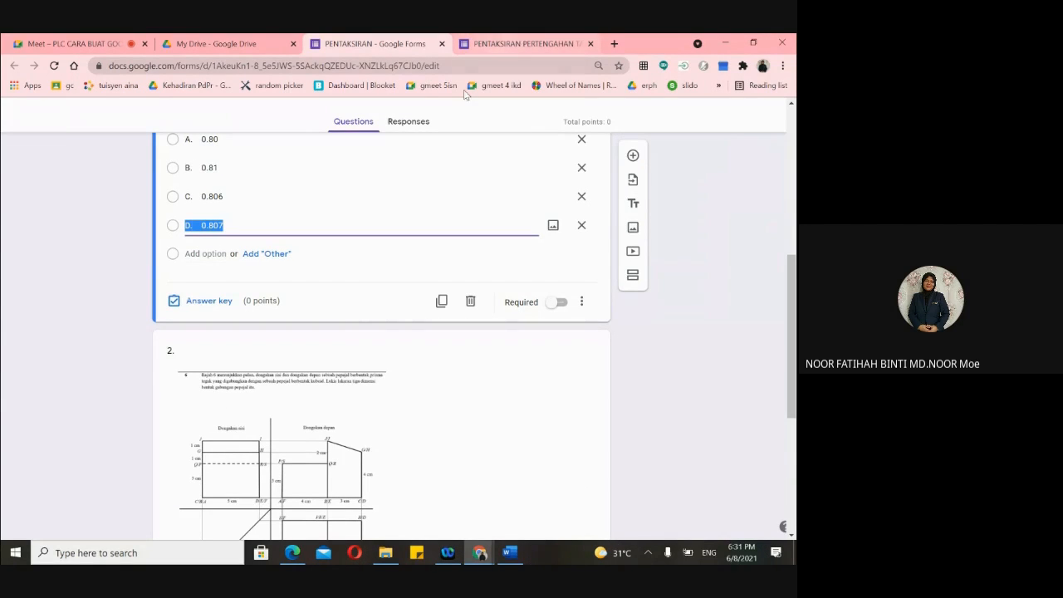
# - Scroll back to question 1 on rounding 0.8067 and open its answer key
pyautogui.scroll(1, 469, 202)
pyautogui.scroll(3, 470, 202)
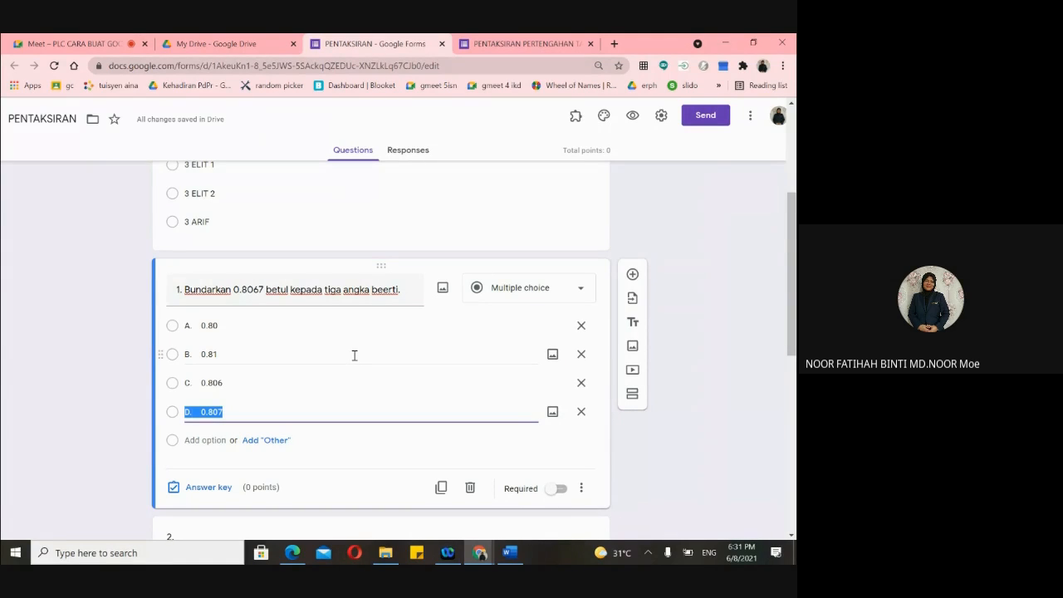
pyautogui.scroll(2, 354, 356)
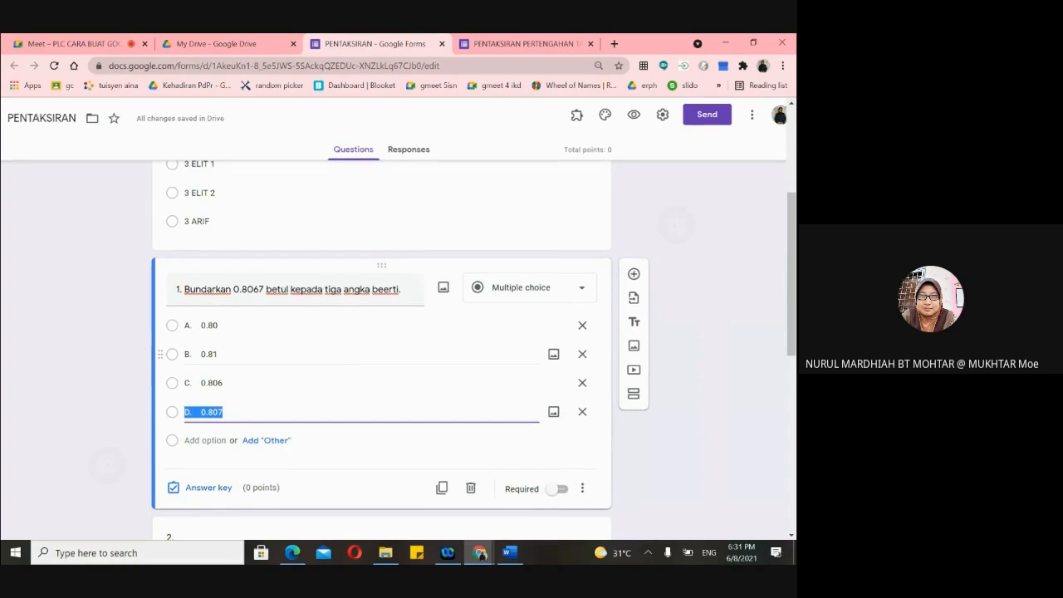
pyautogui.scroll(-1, 355, 356)
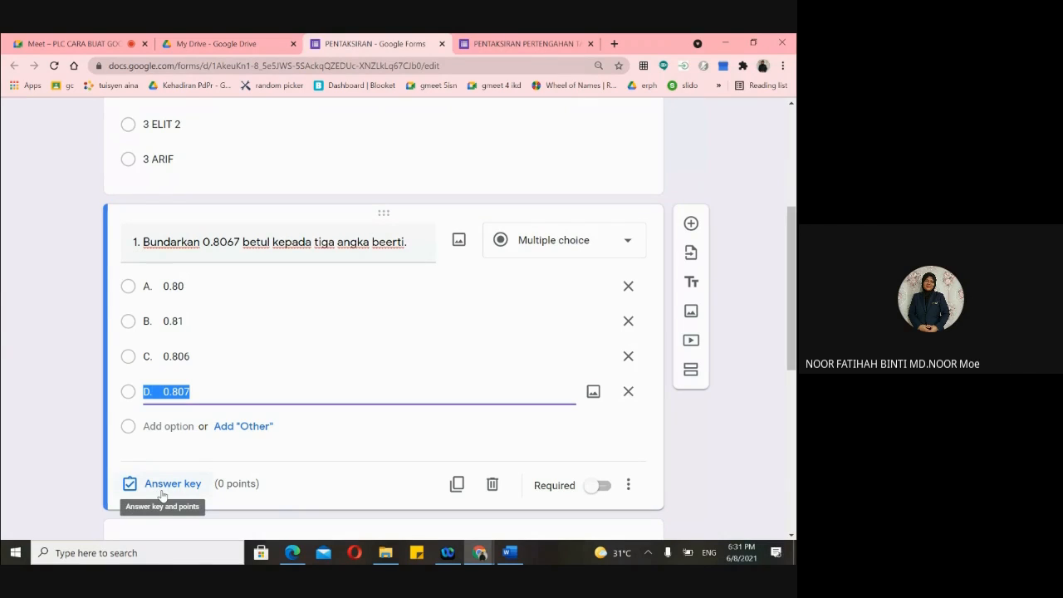
pyautogui.scroll(1, 162, 488)
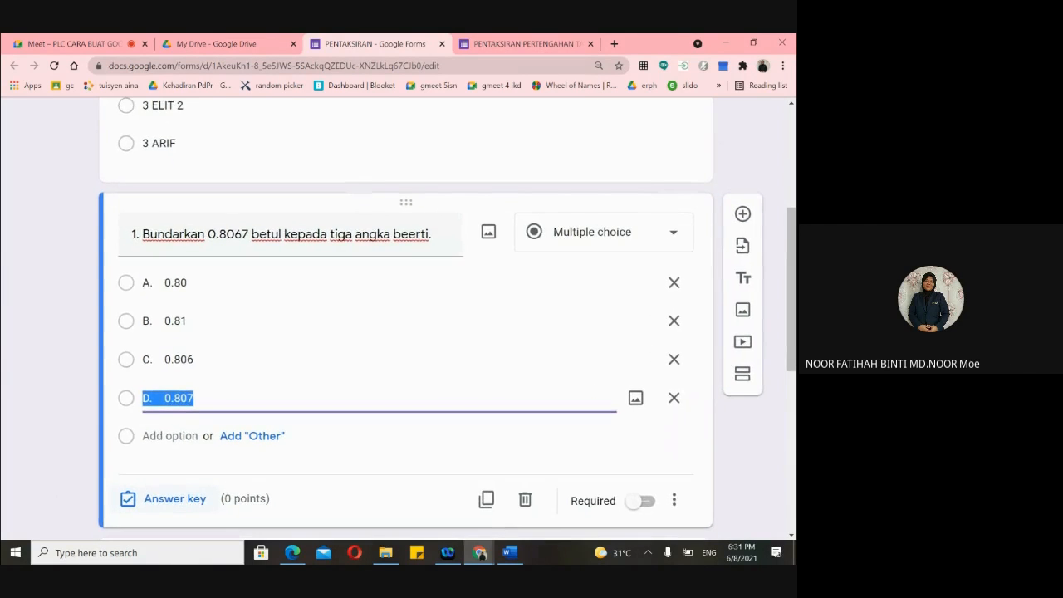
pyautogui.scroll(-1, 163, 488)
pyautogui.scroll(1, 389, 249)
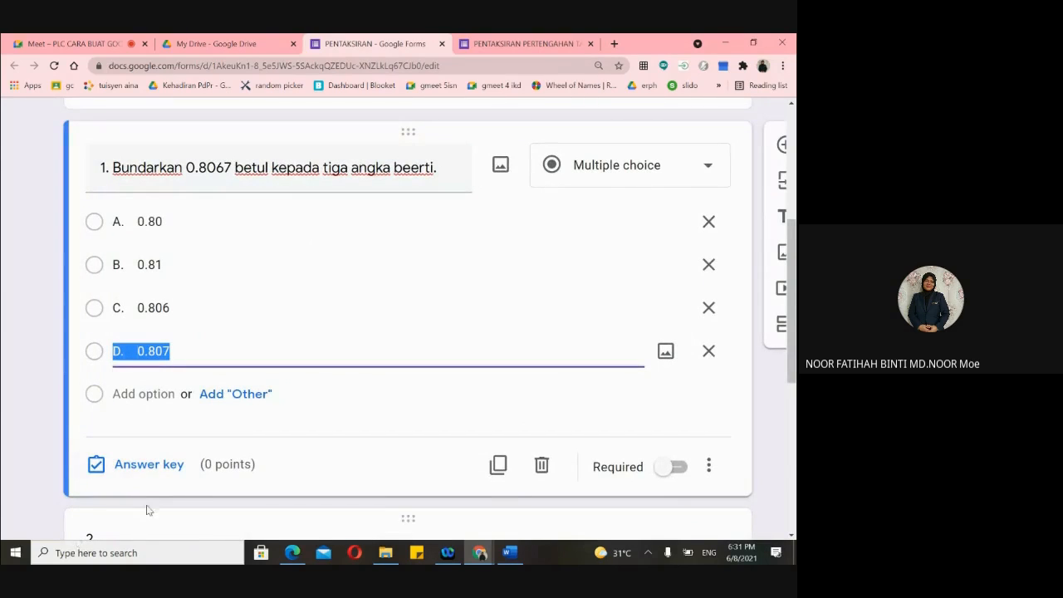
pyautogui.click(145, 466)
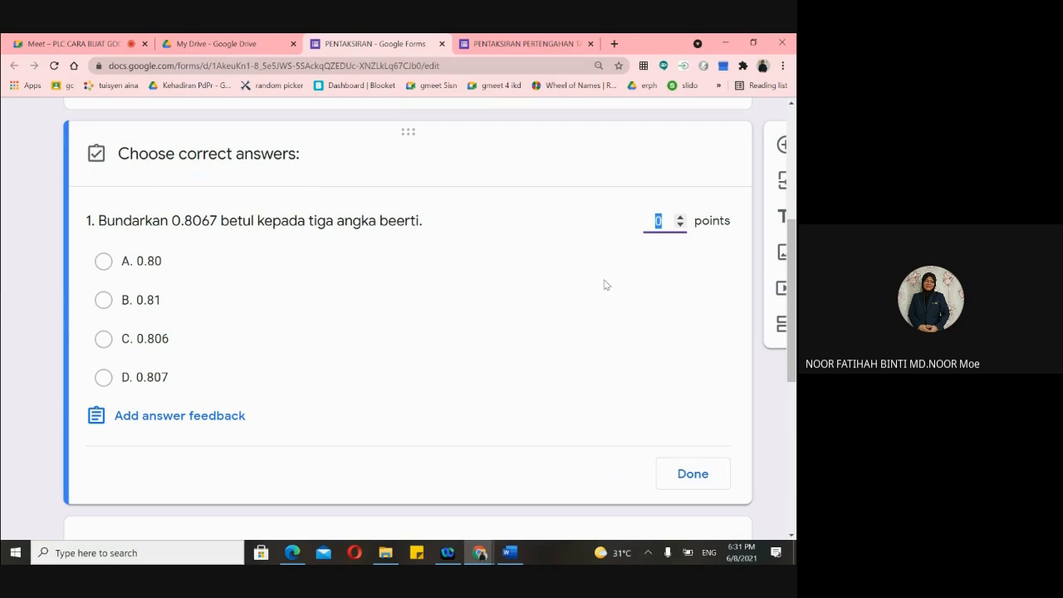
# - Set question 1 to 2 points, then switch to the PENTAKSIRAN PERTENGAHAN form
pyautogui.click(681, 217)
pyautogui.click(680, 218)
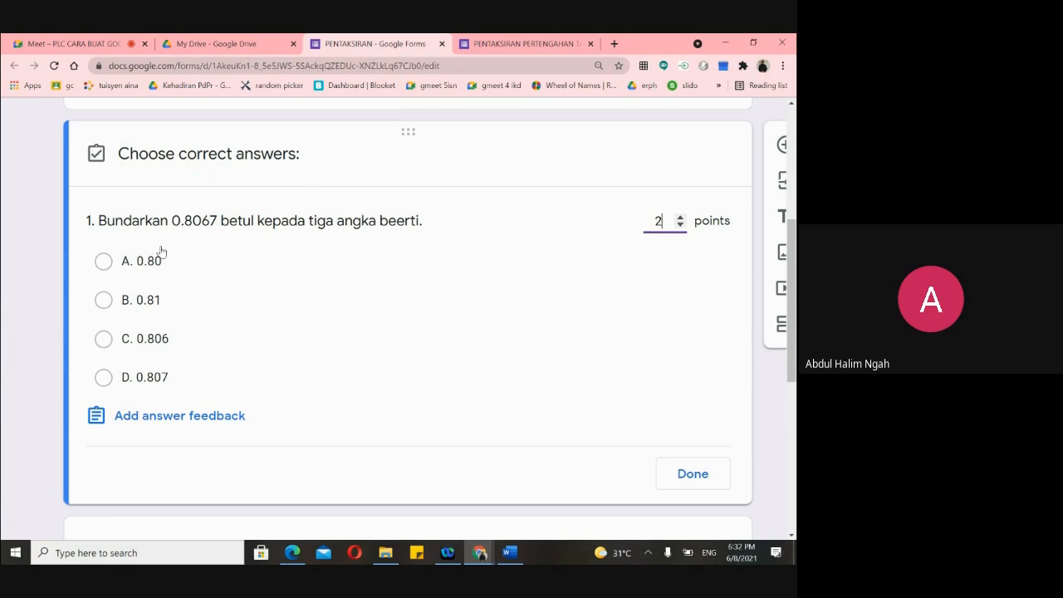
pyautogui.click(504, 46)
# - Title the second form's new paragraph question HURAIKAN and return to the PENTAKSIRAN form
pyautogui.scroll(-3, 401, 372)
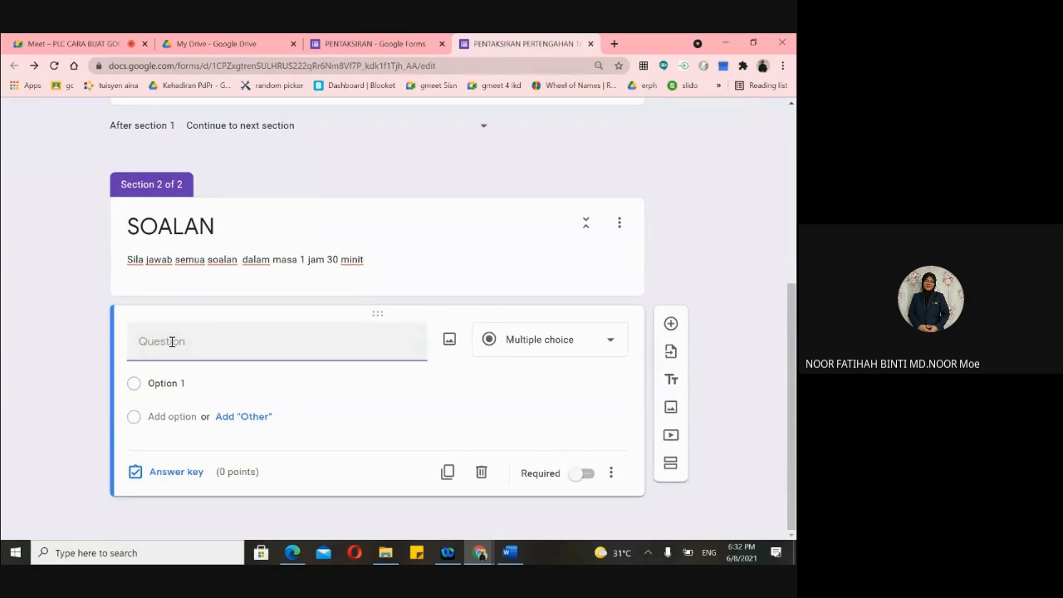
pyautogui.write('HURAIKAN')
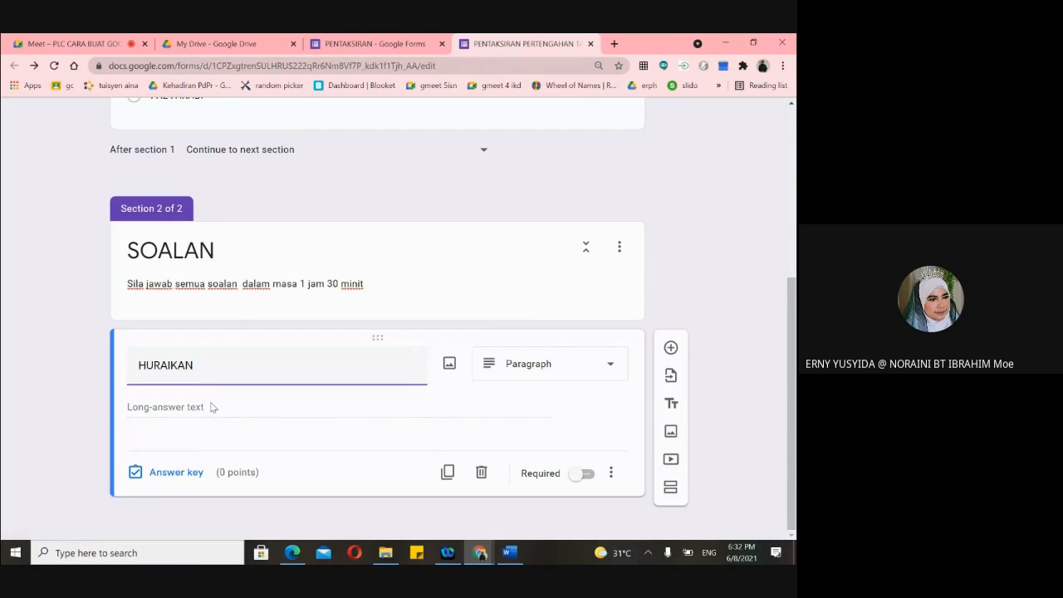
pyautogui.click(377, 44)
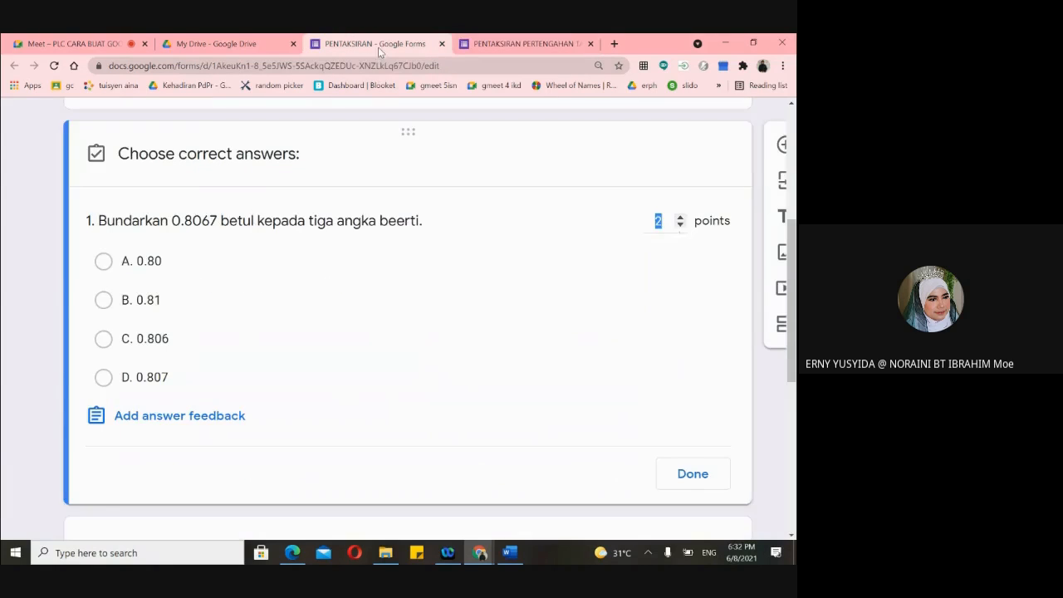
# - Select question 2 and open then cancel the Insert image dialog without adding anything
pyautogui.scroll(5, 416, 374)
pyautogui.scroll(-9, 416, 374)
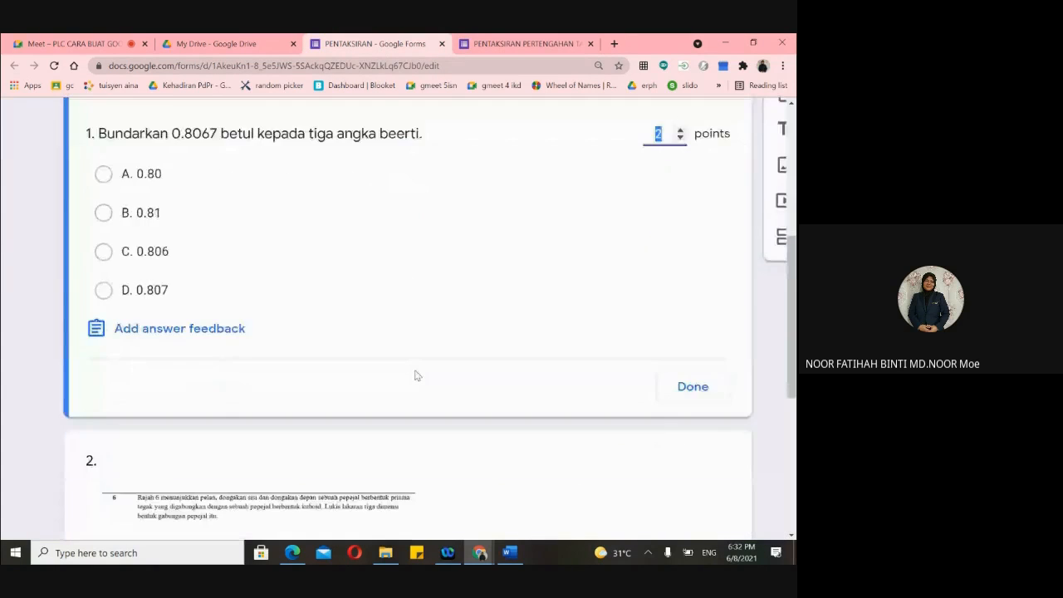
pyautogui.scroll(-3, 416, 375)
pyautogui.scroll(-4, 253, 312)
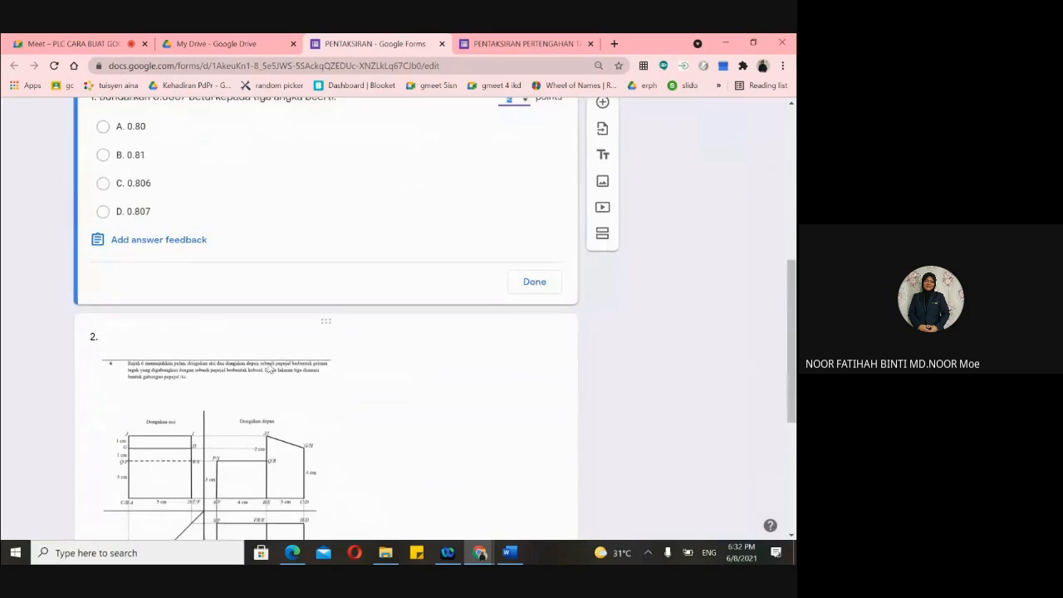
pyautogui.click(254, 311)
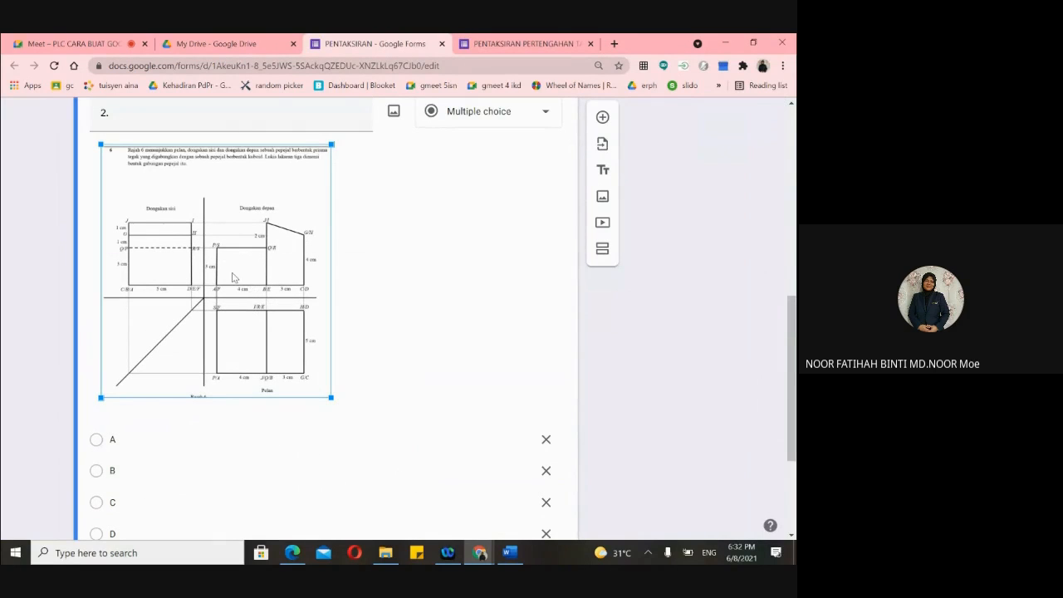
pyautogui.scroll(1, 367, 174)
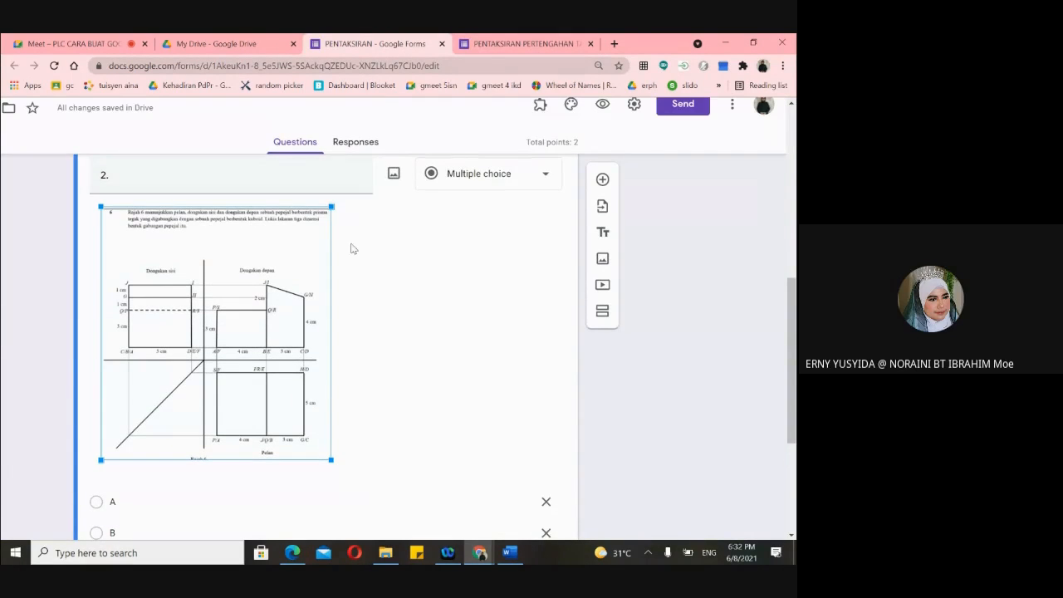
pyautogui.click(394, 176)
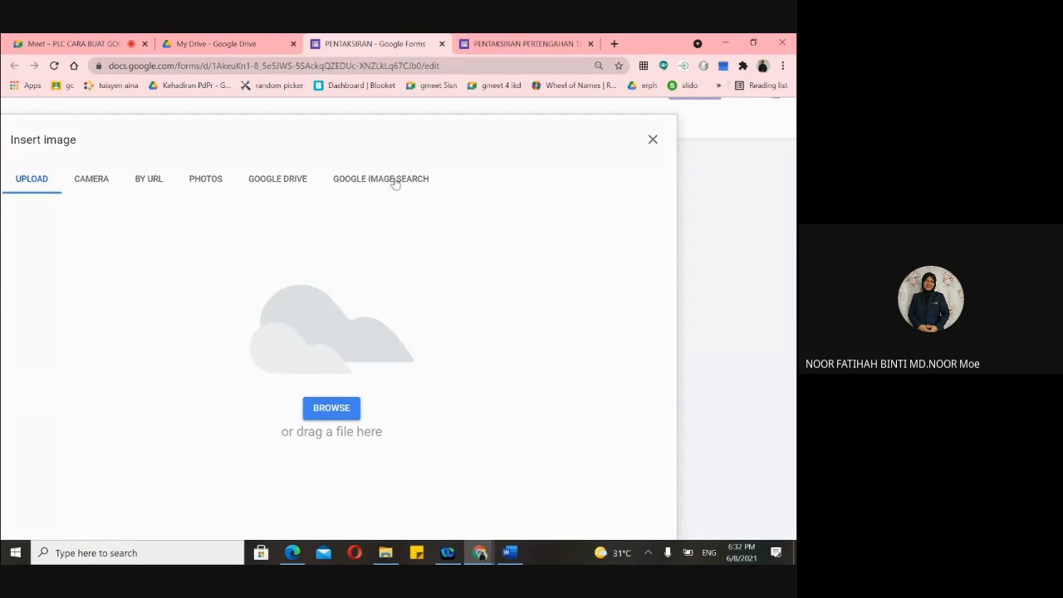
pyautogui.click(653, 139)
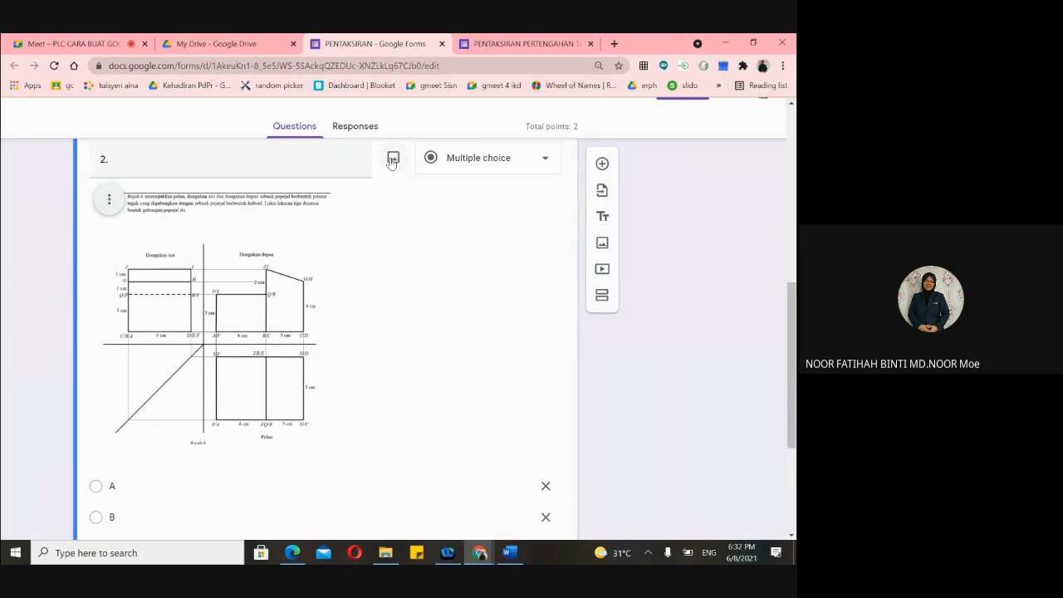
pyautogui.scroll(1, 302, 146)
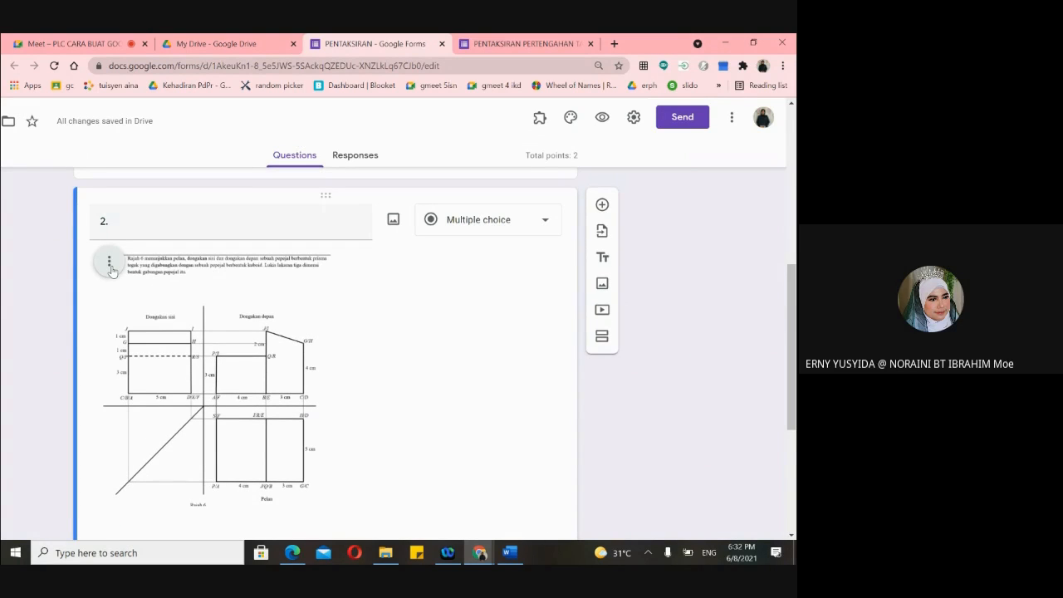
pyautogui.click(108, 262)
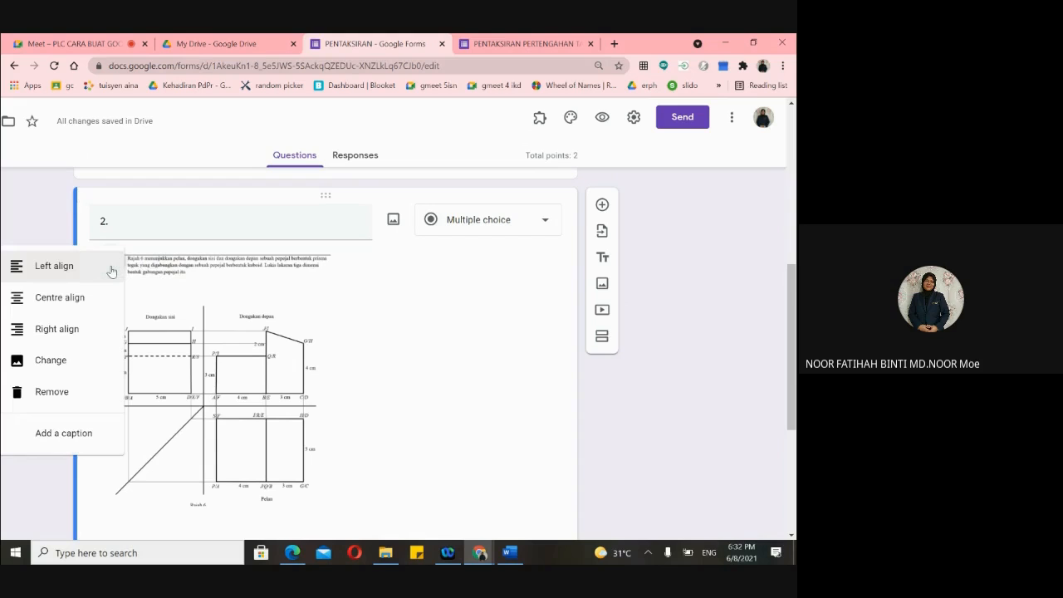
pyautogui.click(105, 297)
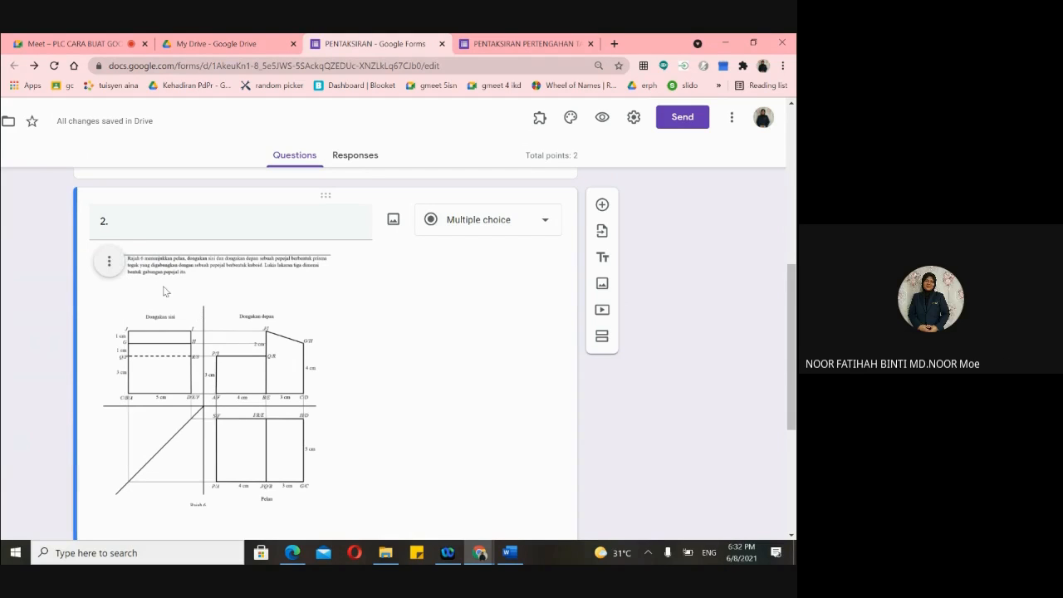
pyautogui.click(182, 296)
pyautogui.click(377, 364)
pyautogui.scroll(5, 62, 271)
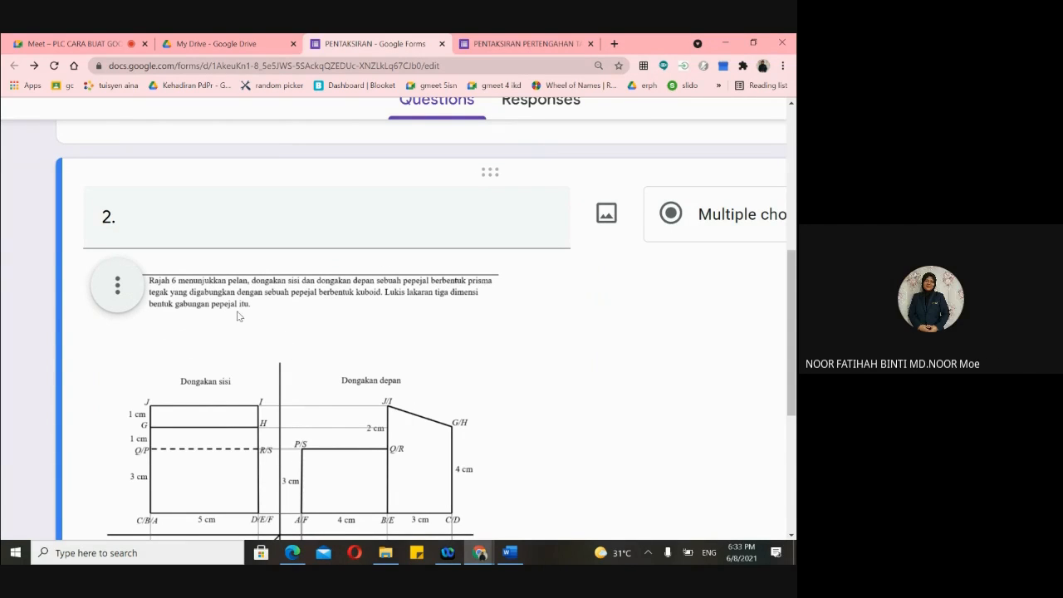
pyautogui.hotkey('ctrl', '-')
pyautogui.hotkey('ctrl', '-')
pyautogui.hotkey('ctrl', '-')
pyautogui.hotkey('ctrl', '-')
pyautogui.hotkey('ctrl', '-')
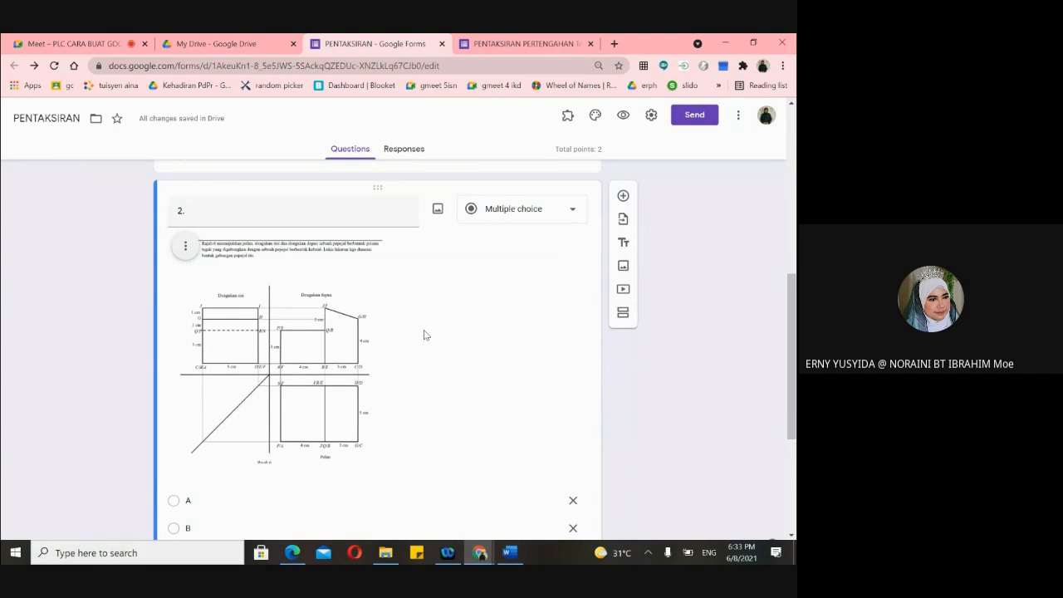
pyautogui.click(186, 249)
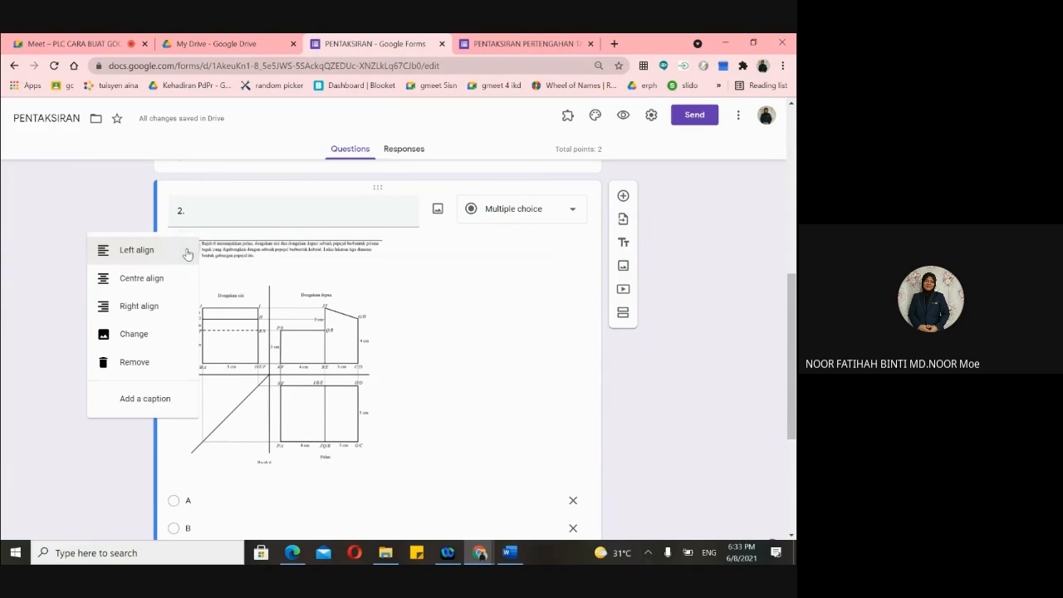
pyautogui.scroll(4, 187, 254)
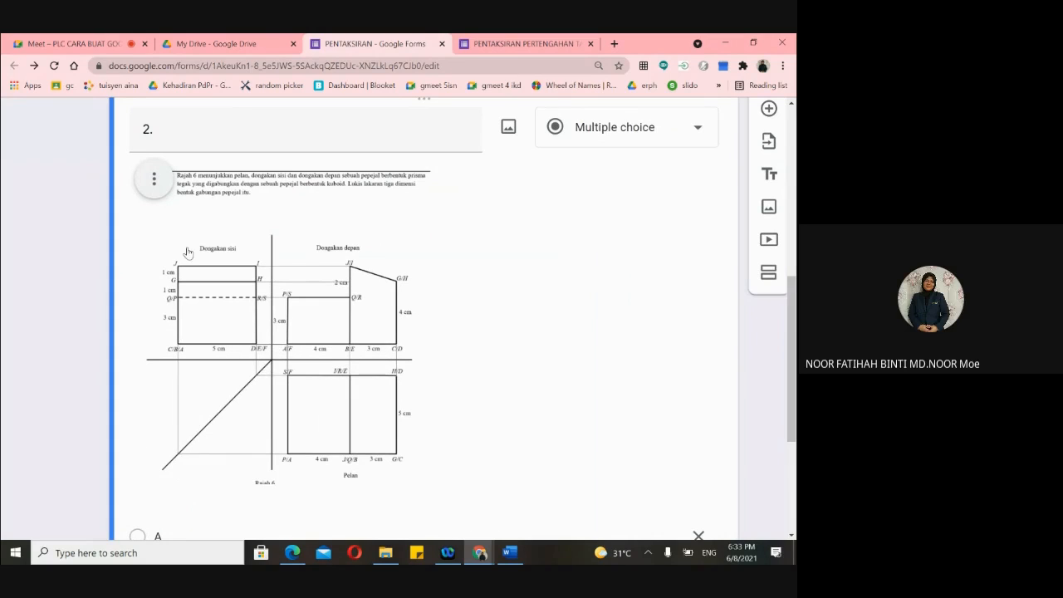
pyautogui.click(155, 179)
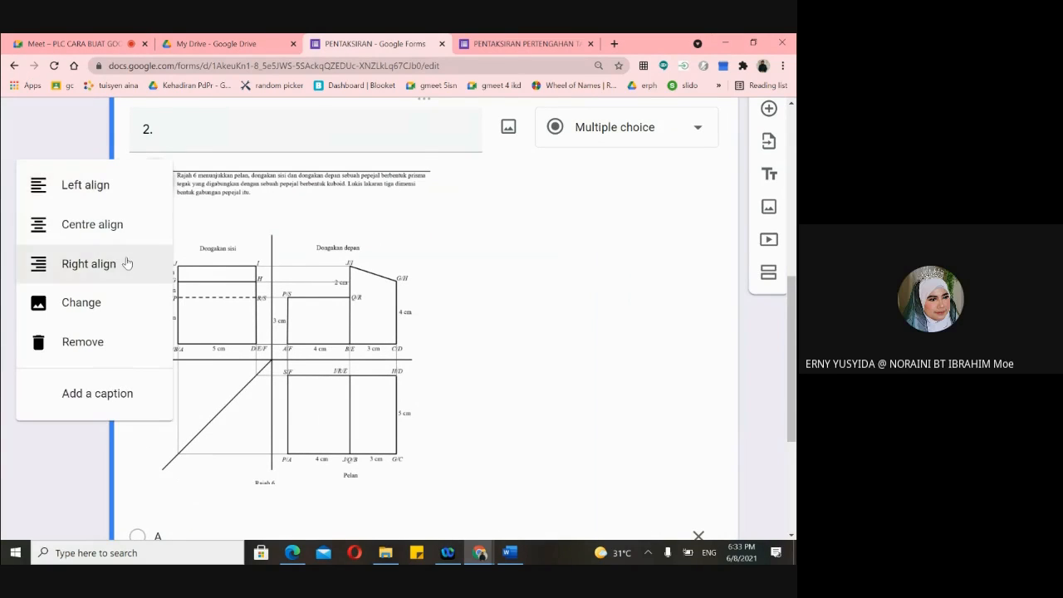
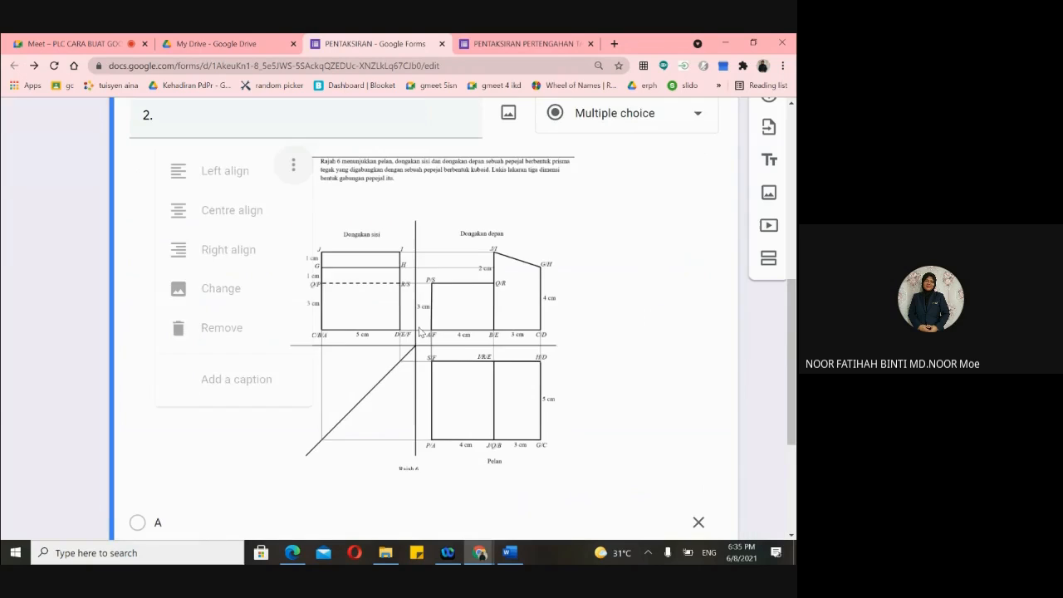
# - Open the answer key for question 1, the rounding of 0.8067 to three significant figures
pyautogui.scroll(6, 420, 302)
pyautogui.scroll(1, 419, 302)
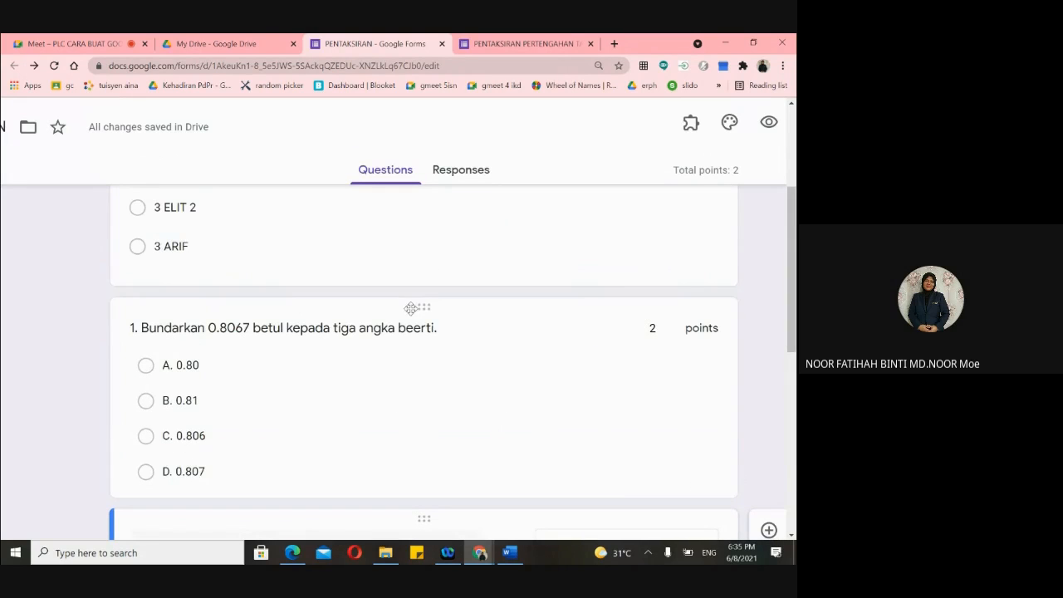
pyautogui.click(344, 315)
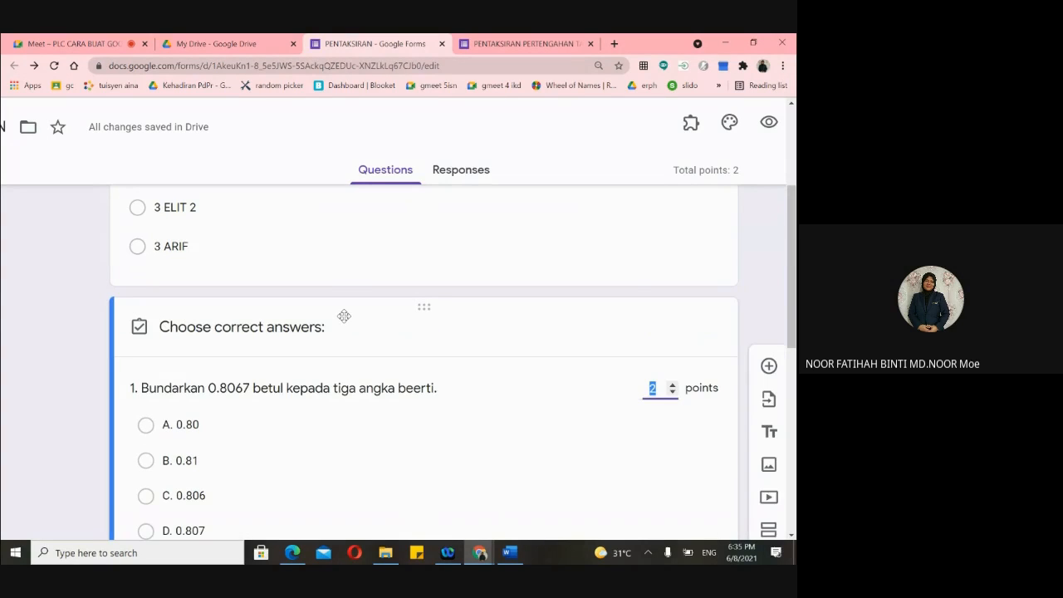
# - Keep question 1 at 2 points and close its answer key, back to the four-option question
pyautogui.scroll(1, 402, 323)
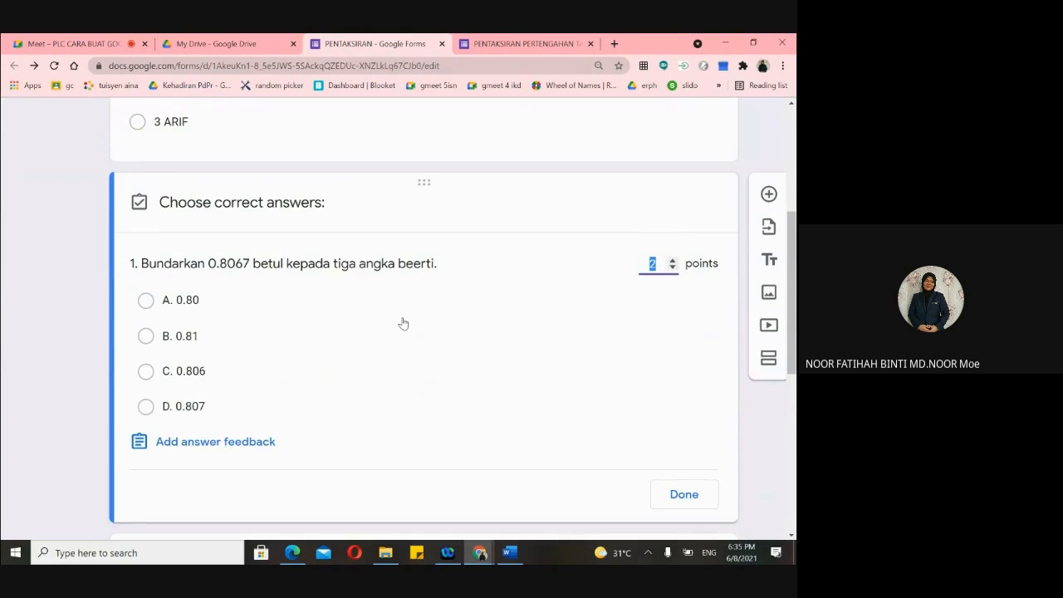
pyautogui.scroll(1, 372, 327)
pyautogui.scroll(-1, 340, 325)
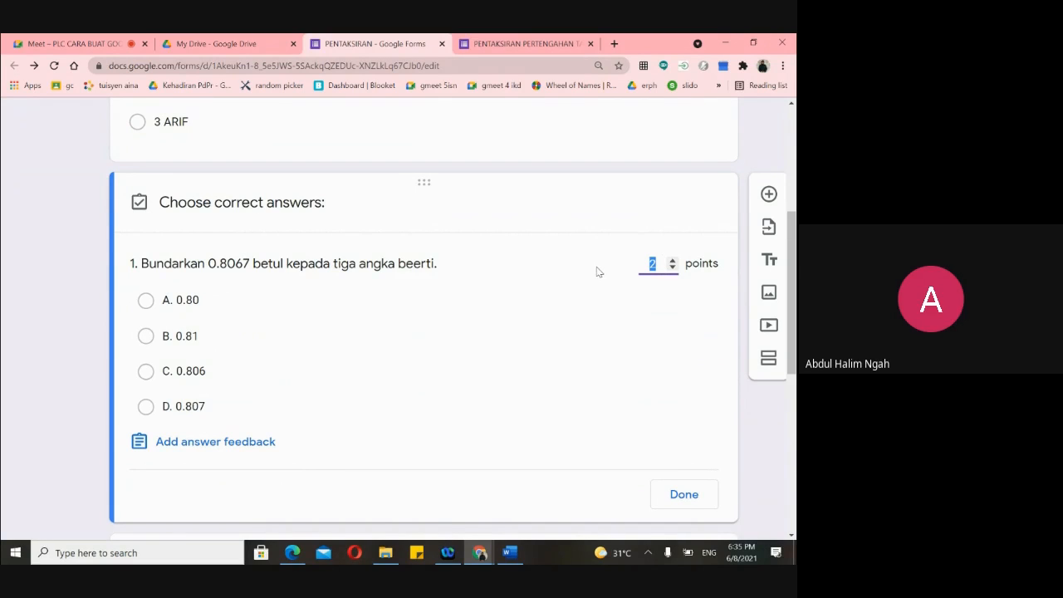
pyautogui.click(46, 313)
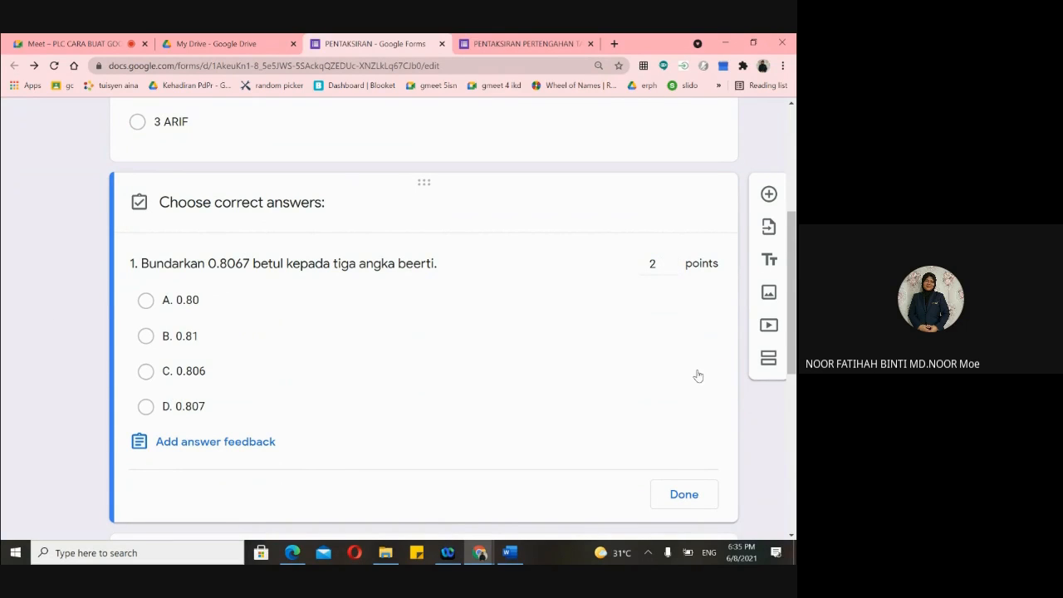
pyautogui.click(678, 496)
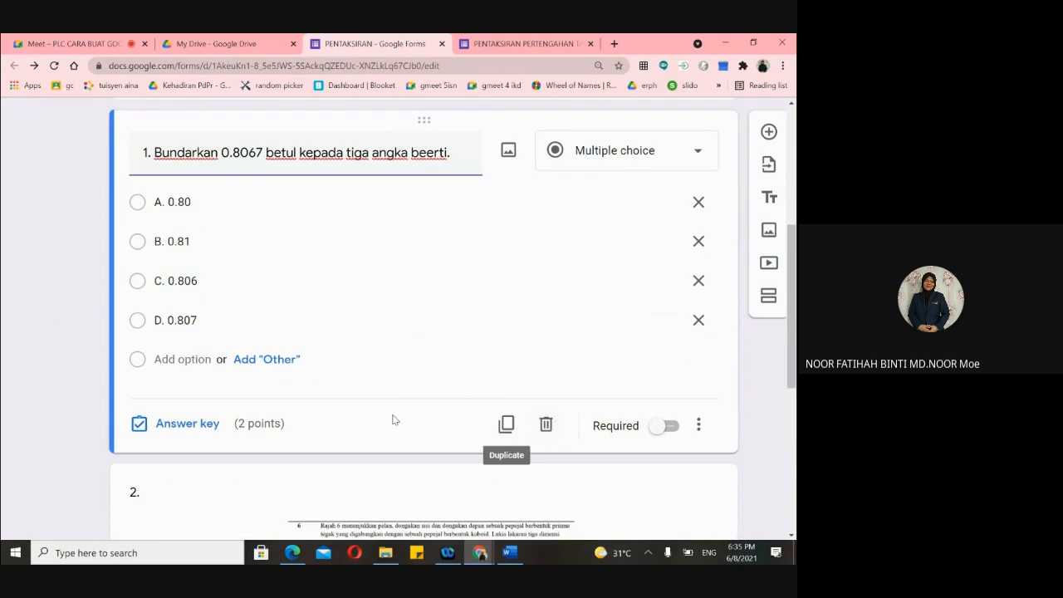
pyautogui.scroll(1, 297, 237)
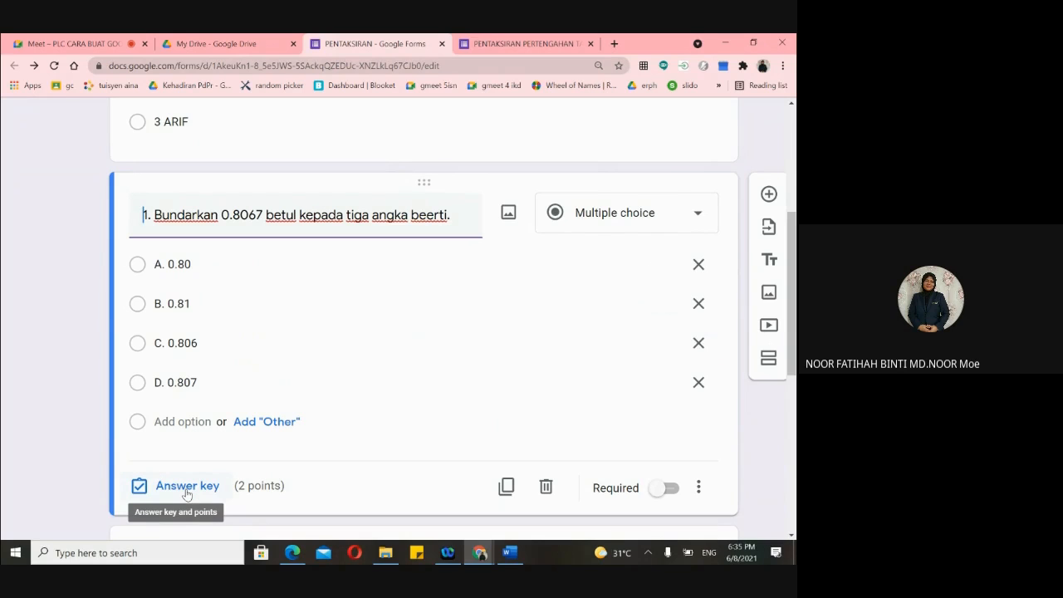
pyautogui.scroll(-1, 187, 494)
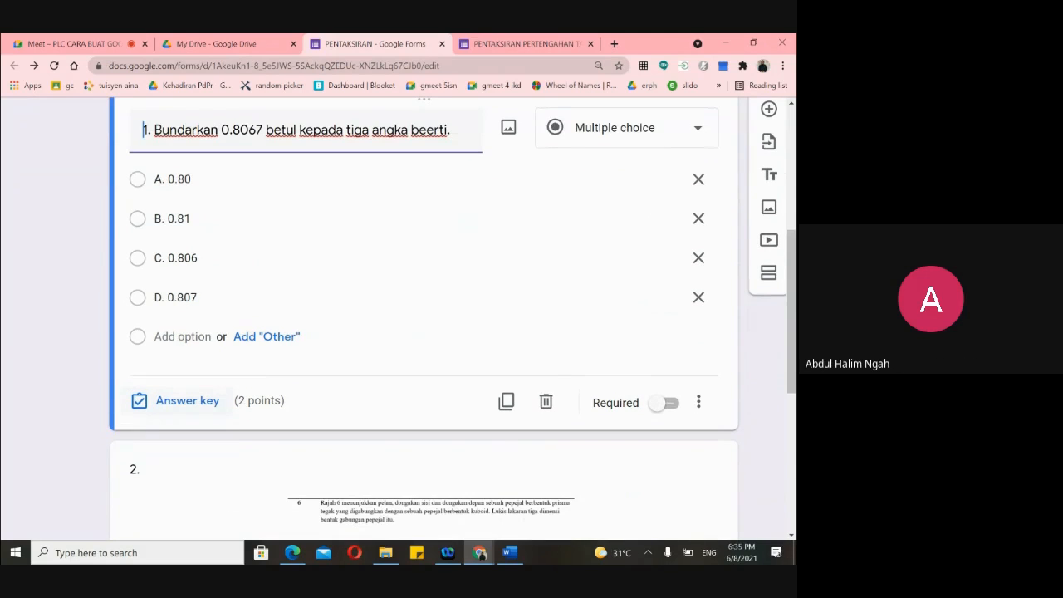
pyautogui.scroll(2, 169, 273)
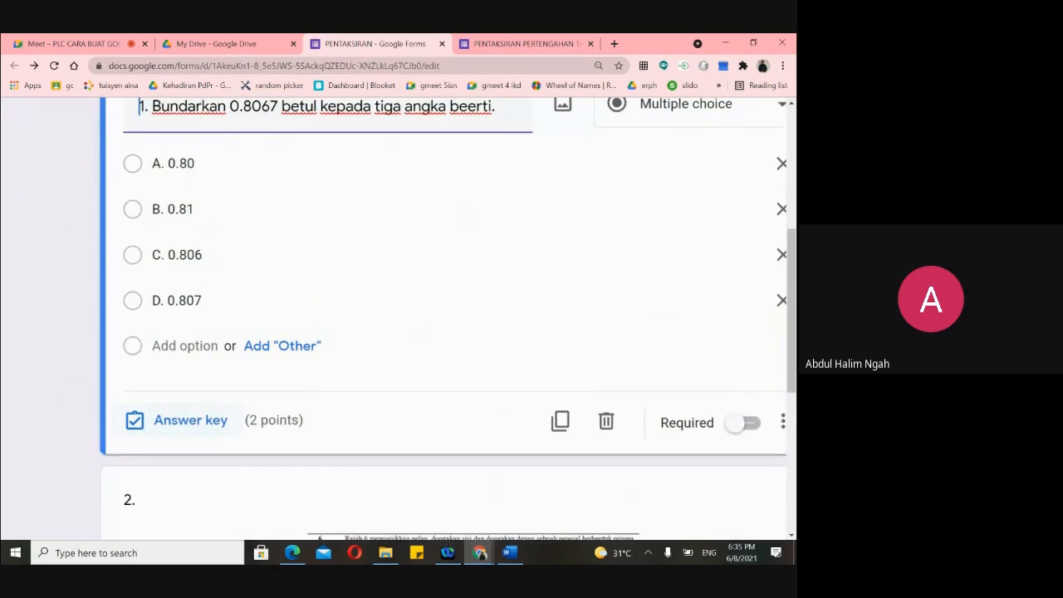
pyautogui.scroll(-2, 166, 443)
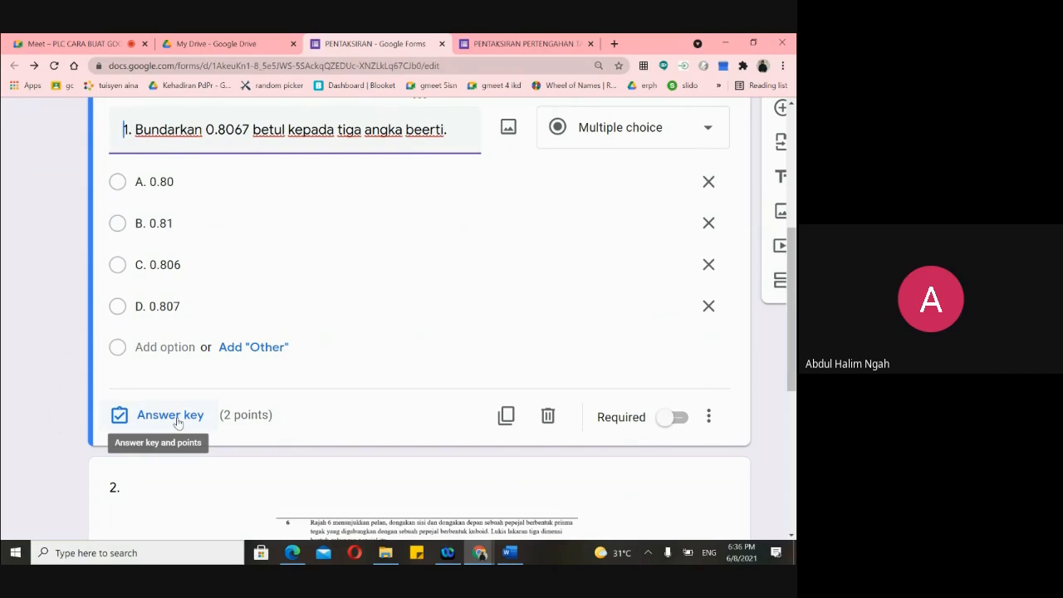
pyautogui.scroll(3, 339, 327)
pyautogui.scroll(-3, 339, 327)
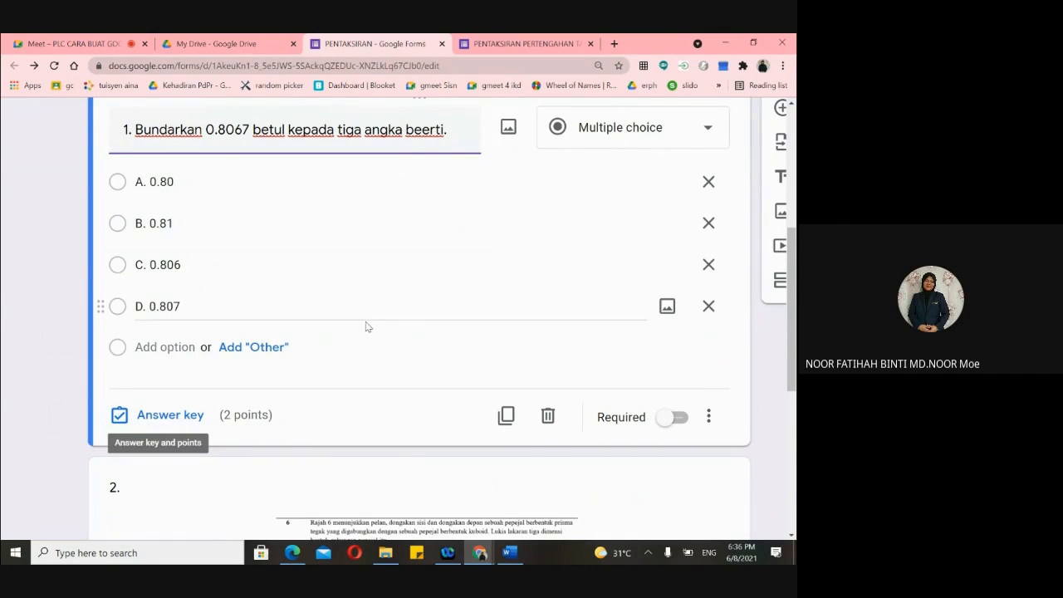
pyautogui.scroll(5, 512, 220)
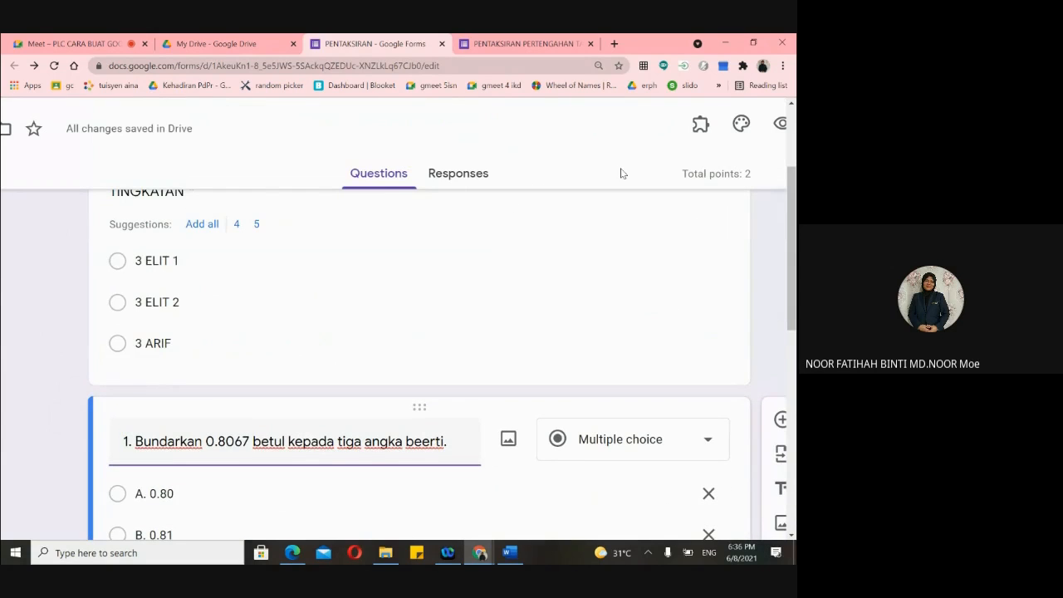
pyautogui.scroll(-3, 538, 316)
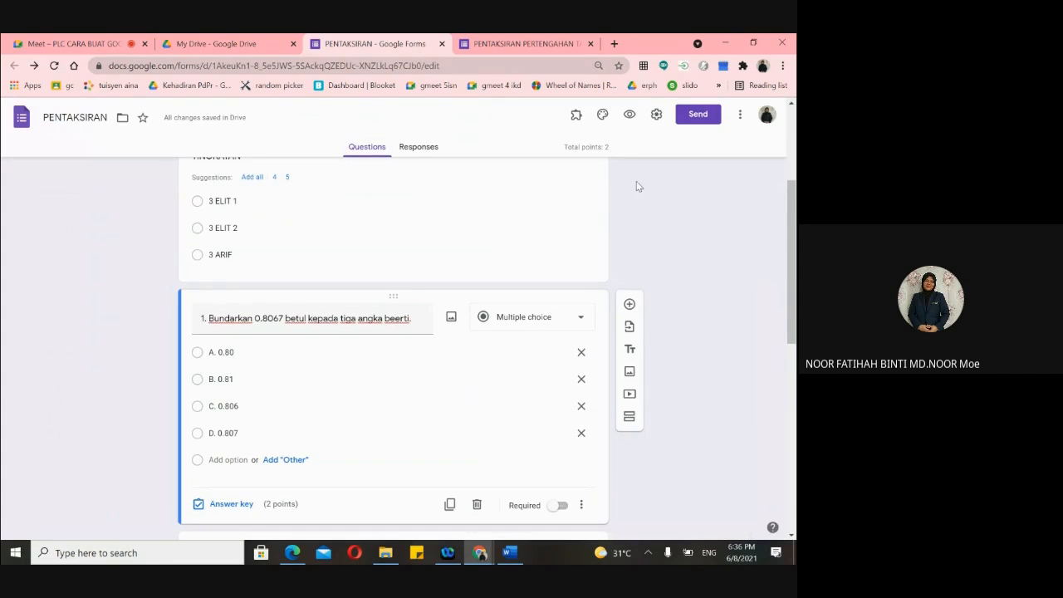
# - In Quizzes settings, keep Make this a quiz on, marks released immediately, and save
pyautogui.click(657, 118)
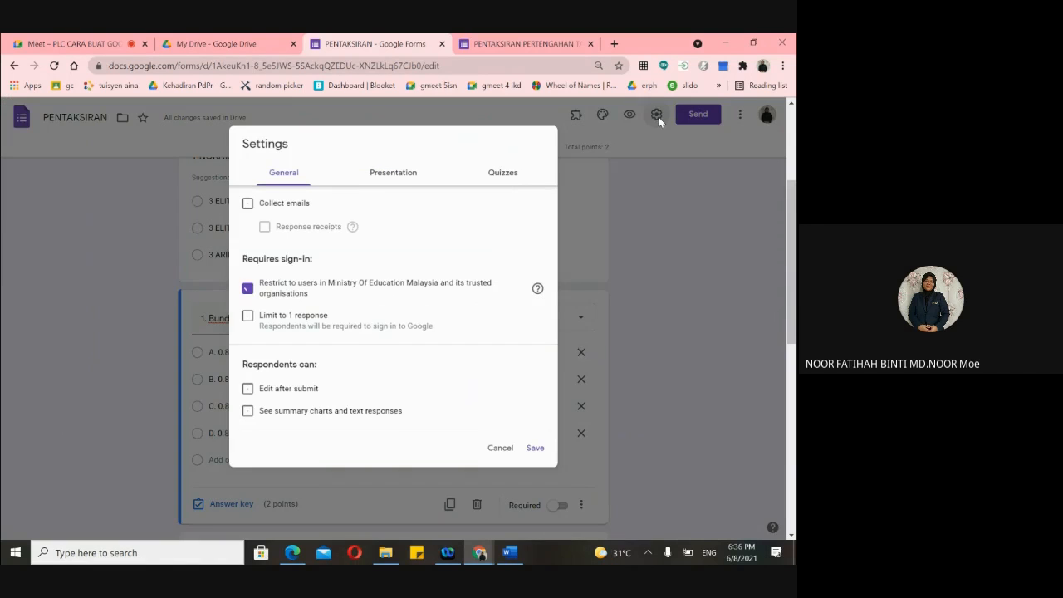
pyautogui.click(504, 172)
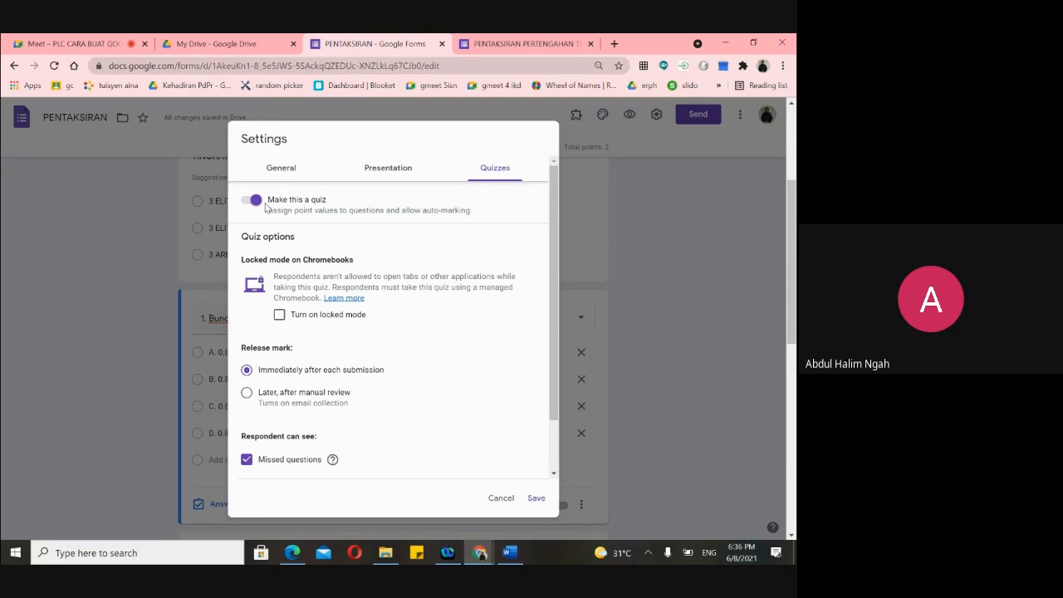
pyautogui.click(664, 236)
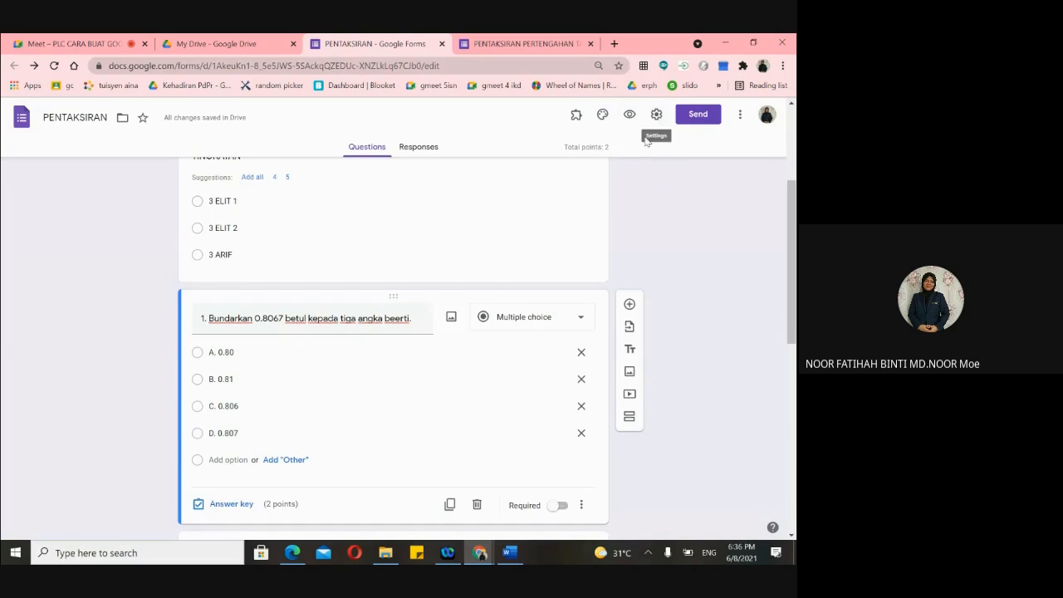
pyautogui.scroll(5, 652, 174)
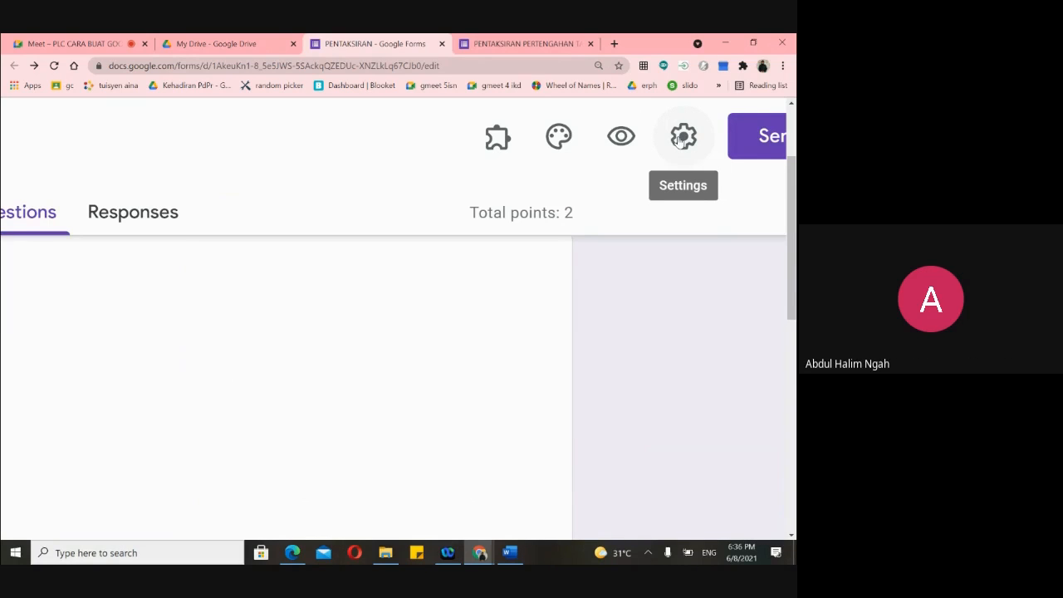
pyautogui.click(681, 138)
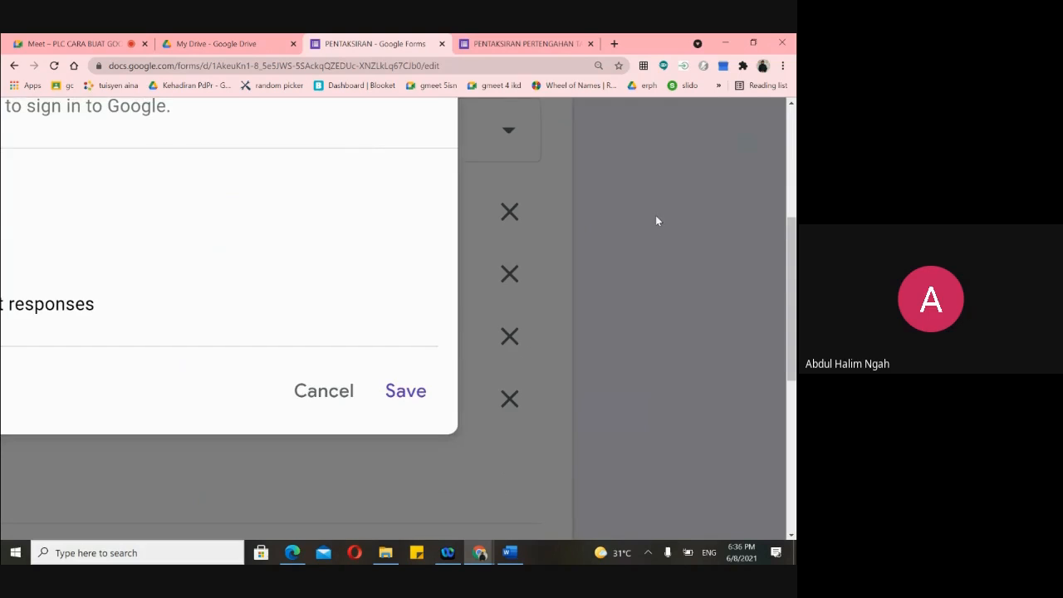
pyautogui.scroll(-5, 655, 216)
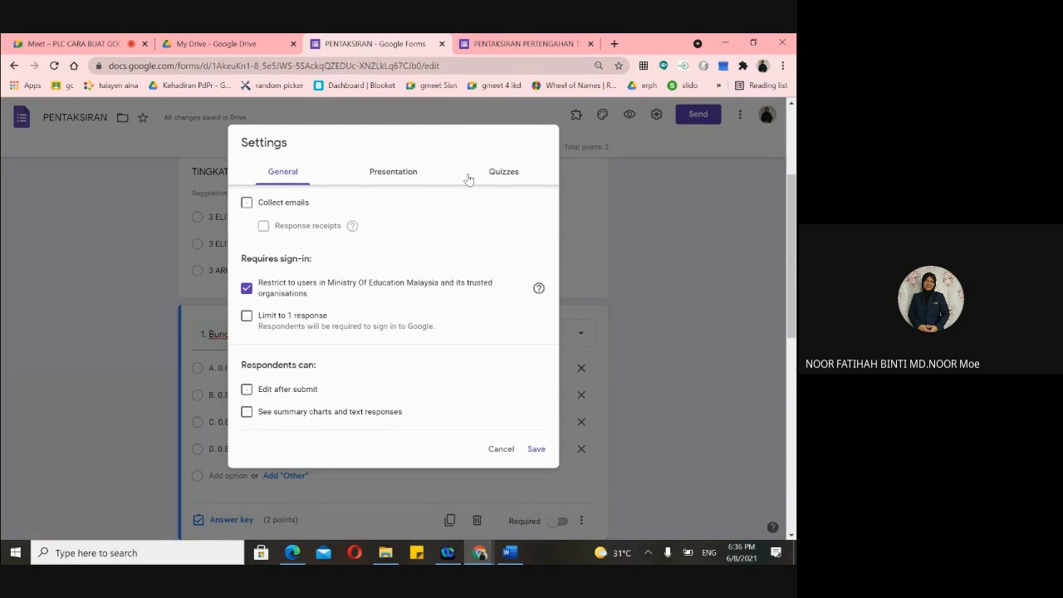
pyautogui.click(500, 174)
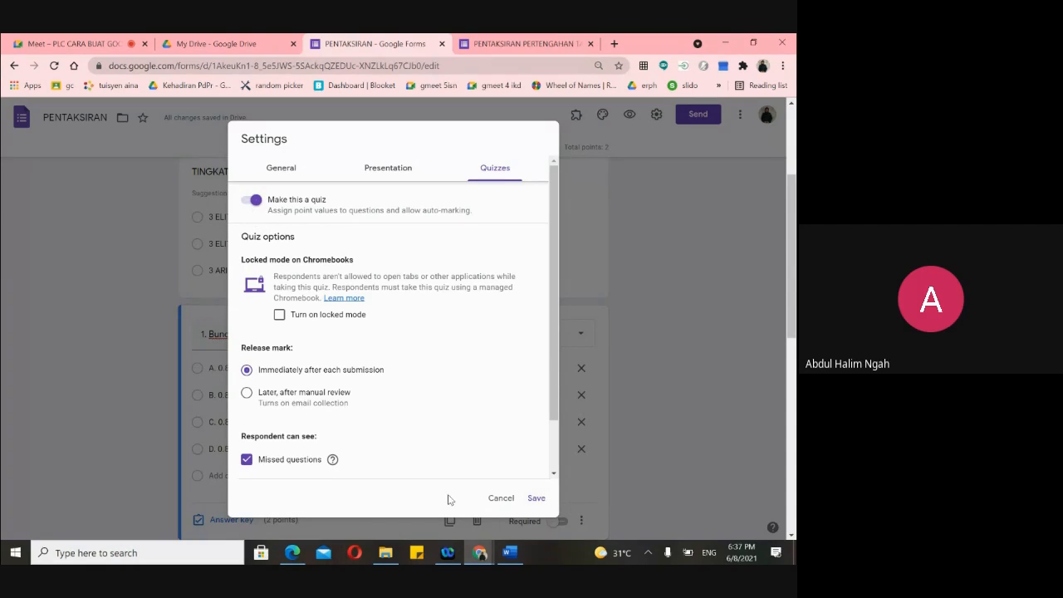
pyautogui.click(536, 501)
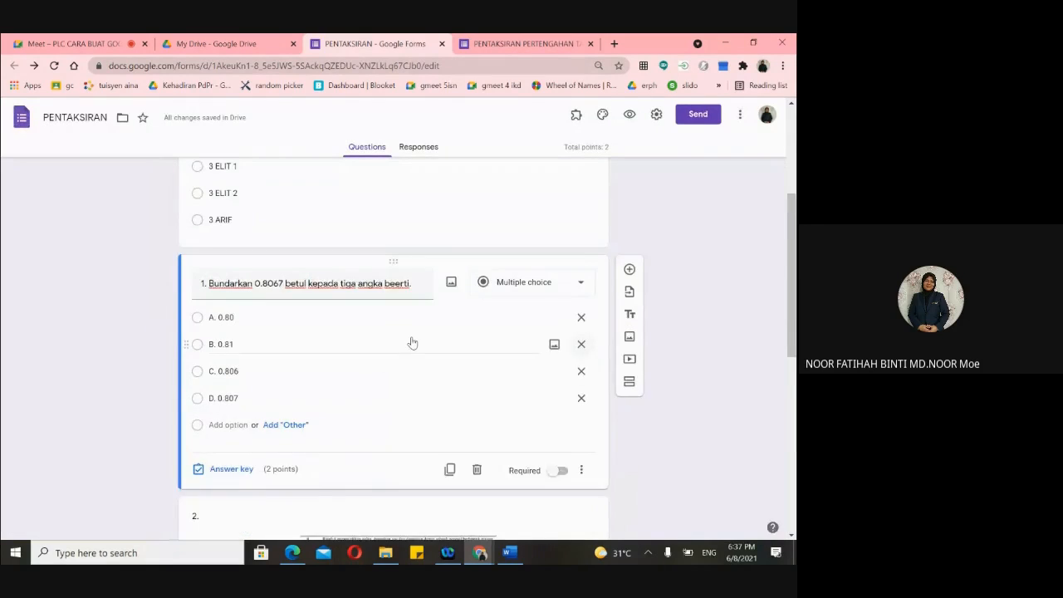
# - Zoom the page in and reopen question 1's answer key, still worth 2 points
pyautogui.scroll(-1, 412, 343)
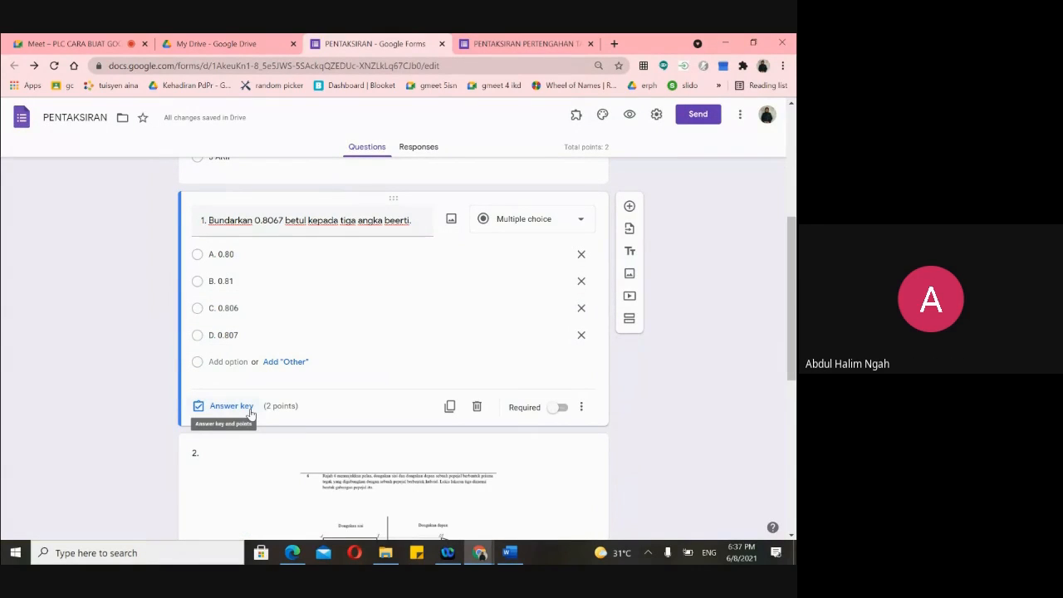
pyautogui.scroll(2, 470, 334)
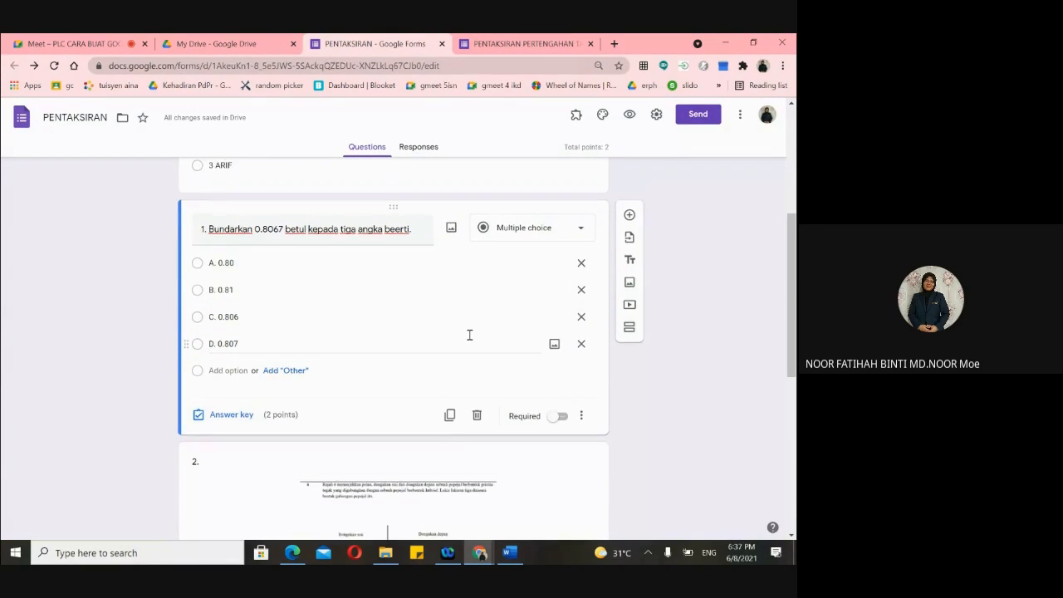
pyautogui.scroll(-2, 470, 334)
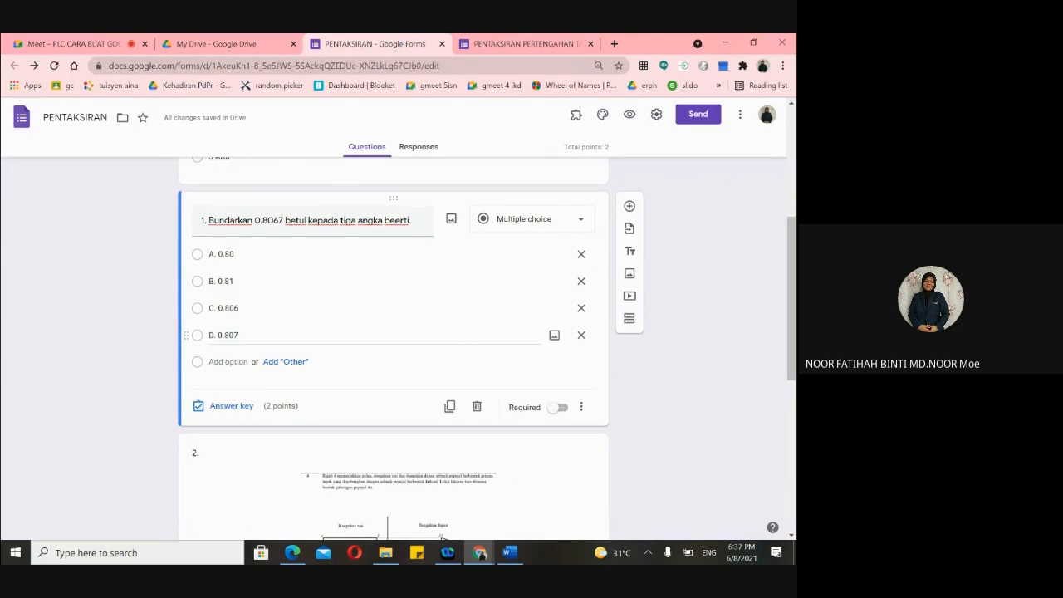
pyautogui.hotkey('ctrl', '+')
pyautogui.hotkey('ctrl', '+')
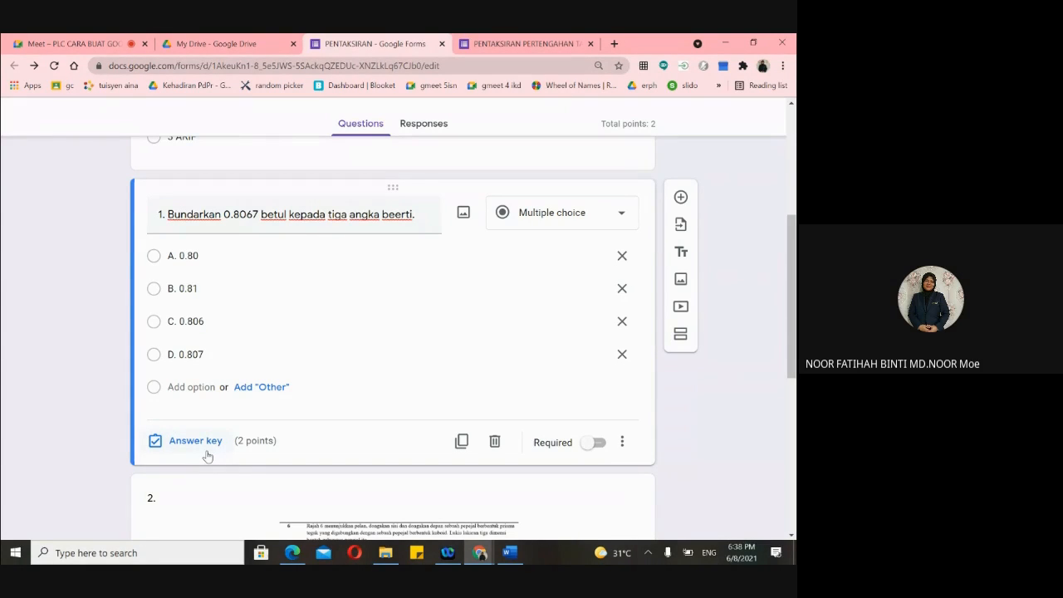
pyautogui.moveTo(480, 553)
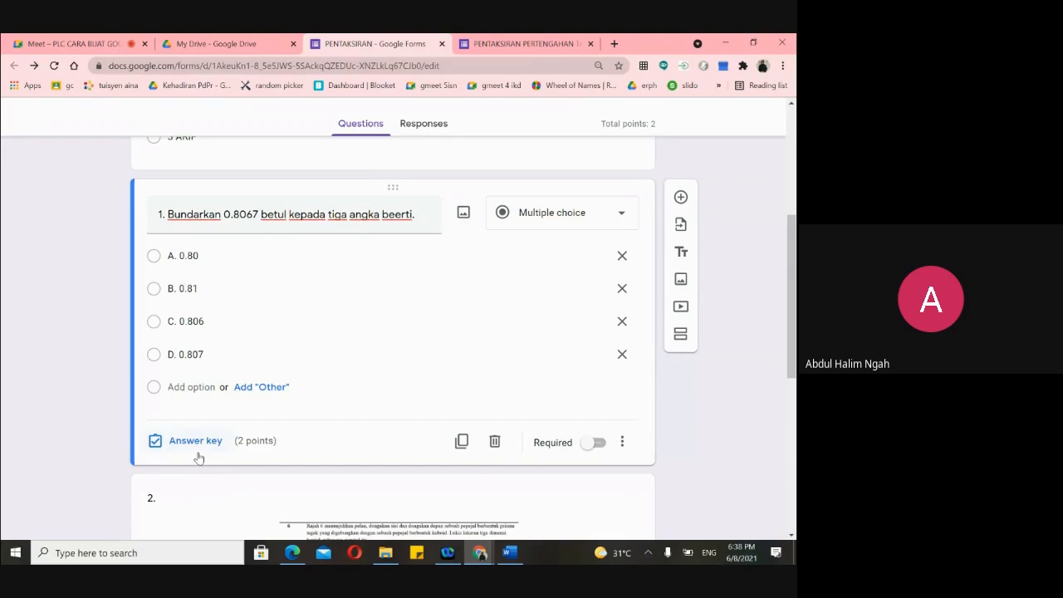
pyautogui.moveTo(472, 561)
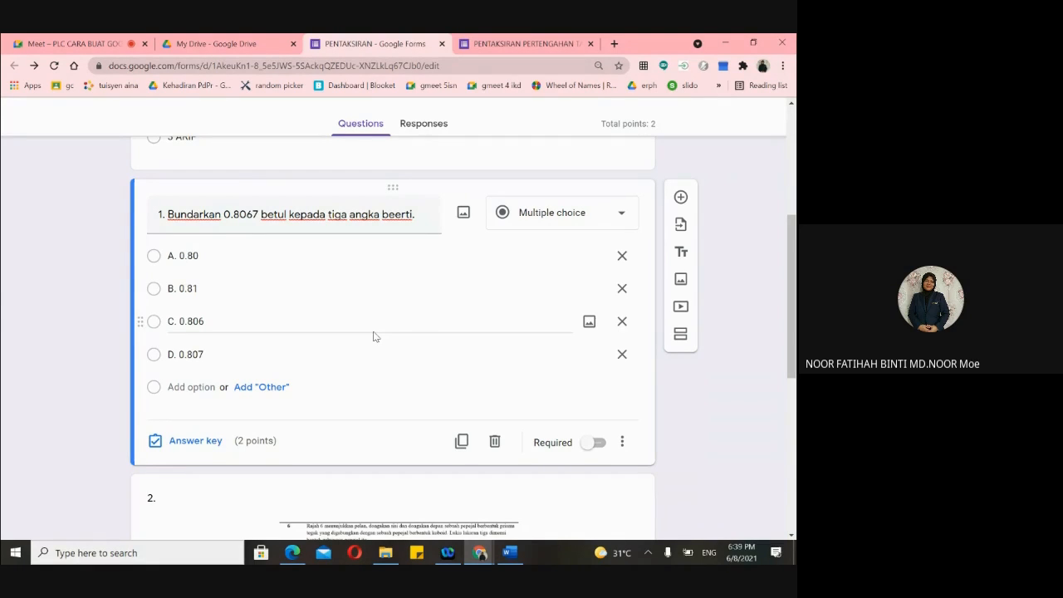
pyautogui.click(184, 442)
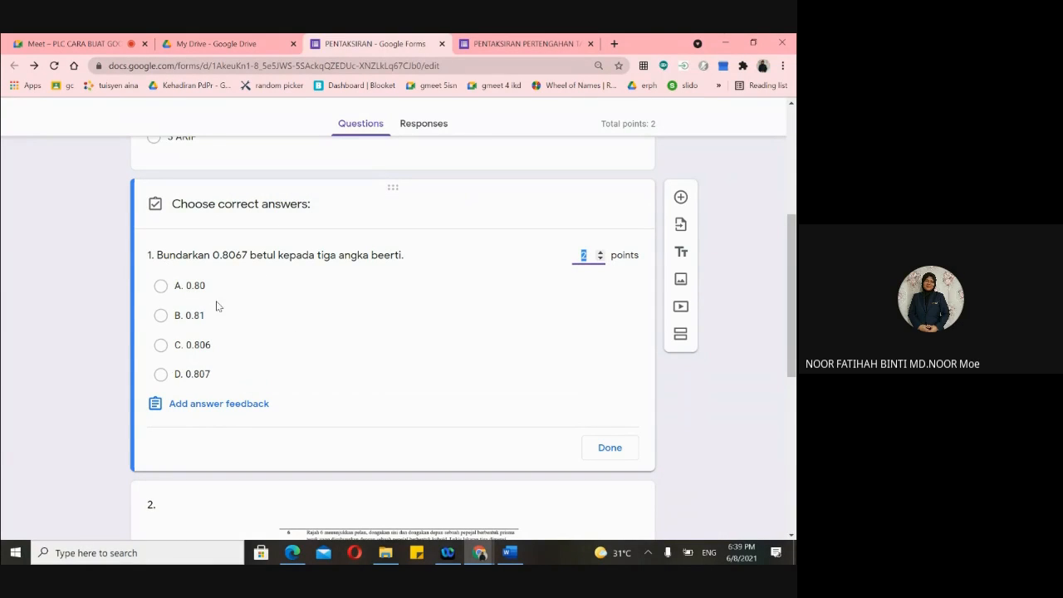
# - Mark C. 0.806 as correct and write TAHNIAH as the correct-answer feedback
pyautogui.click(161, 345)
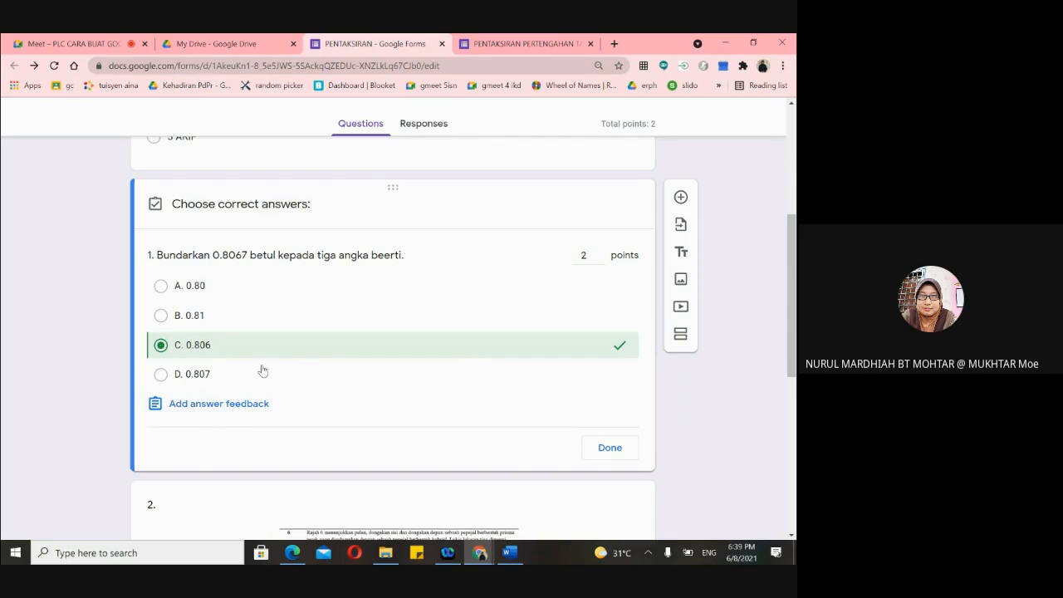
pyautogui.click(210, 407)
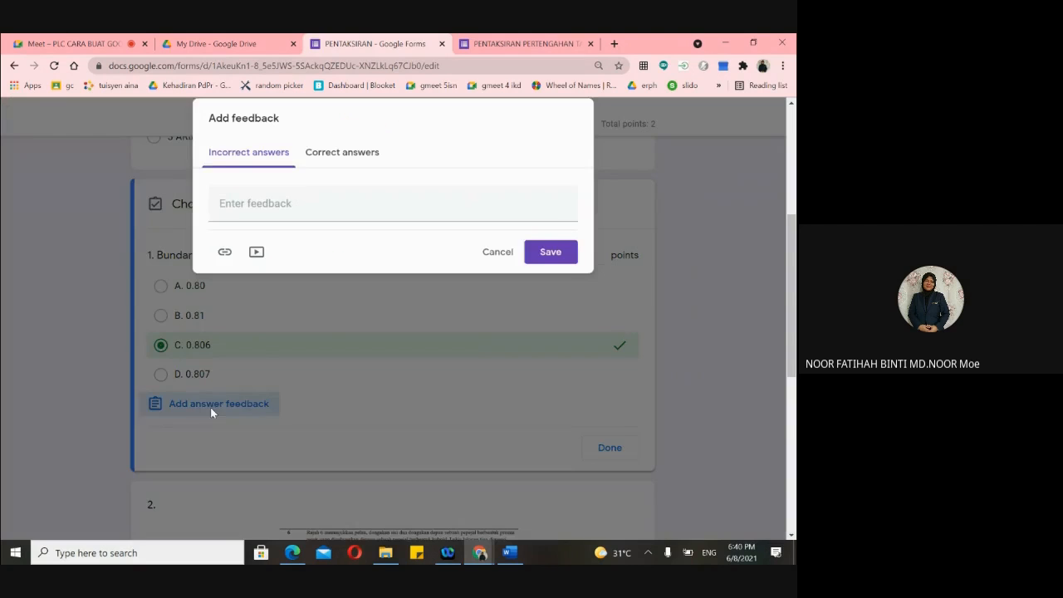
pyautogui.click(328, 154)
pyautogui.click(281, 201)
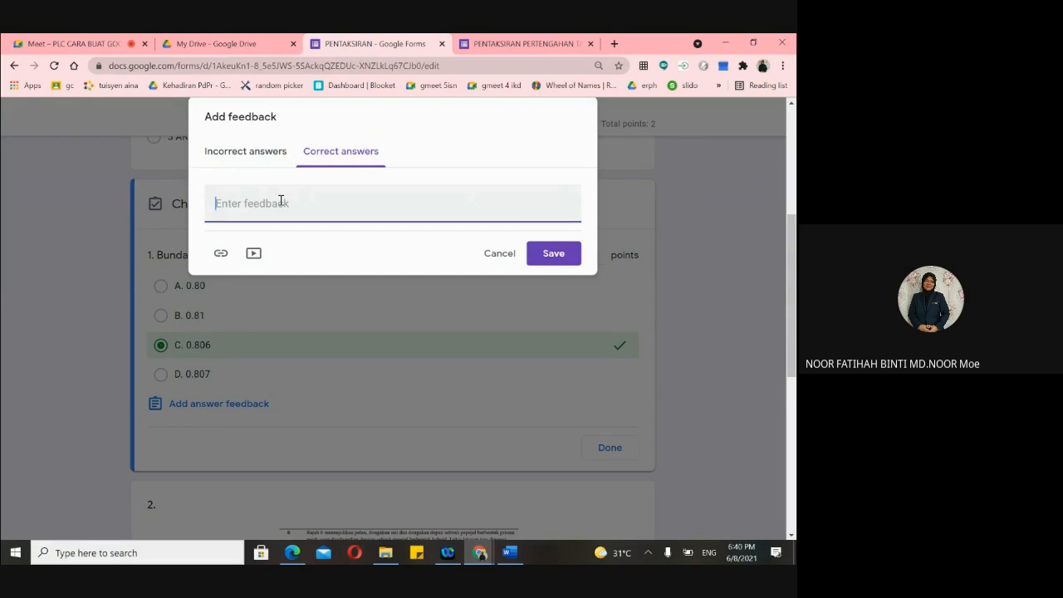
pyautogui.write('TAHNIAH')
# - Write KENE BAHAGI as incorrect-answer feedback, then discard the feedback window
pyautogui.click(247, 153)
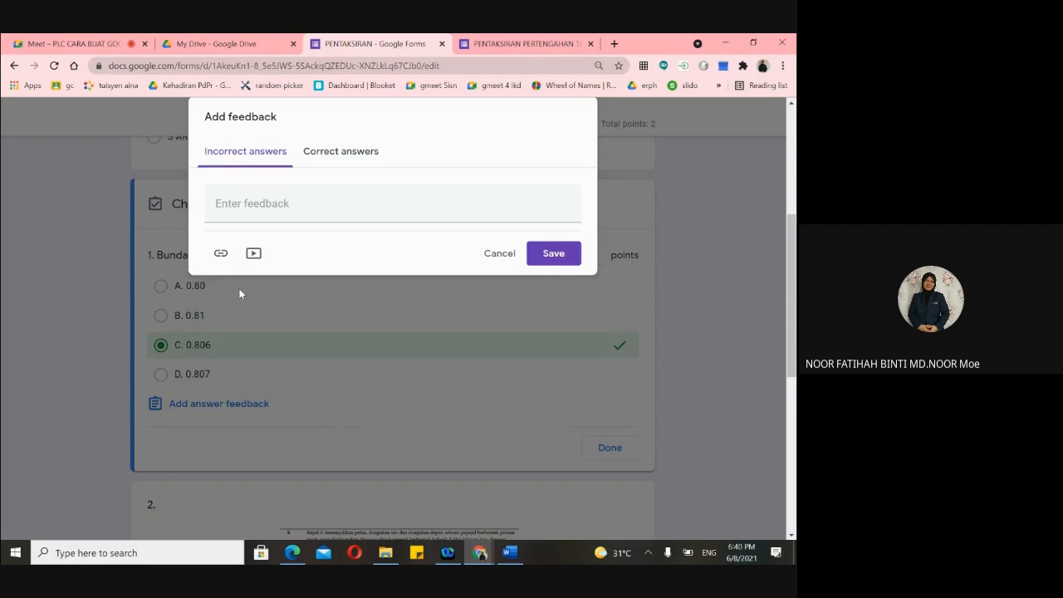
pyautogui.click(241, 208)
pyautogui.write('KENE BAHAGI')
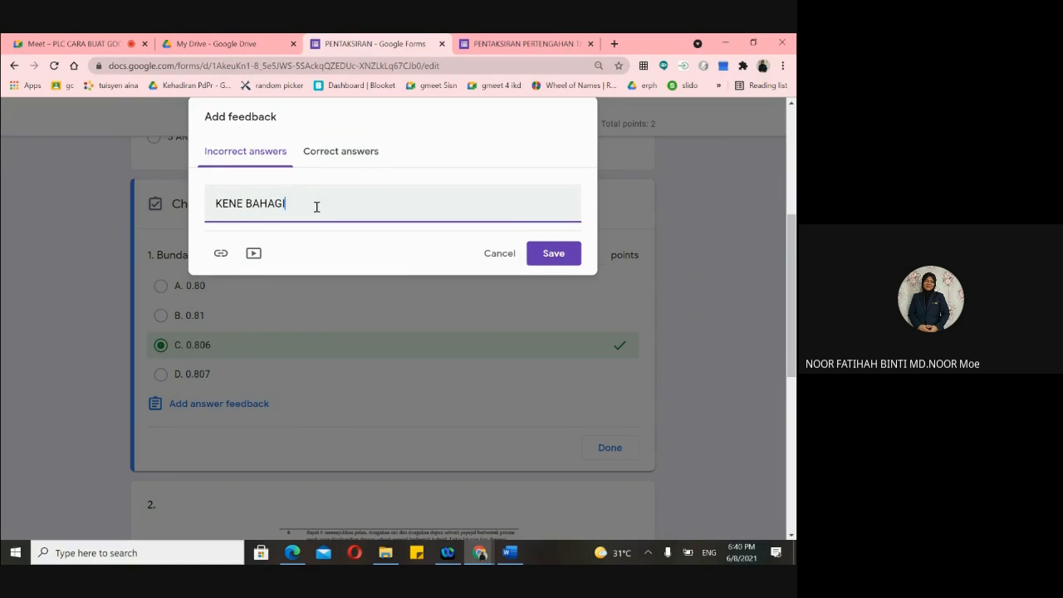
pyautogui.click(496, 256)
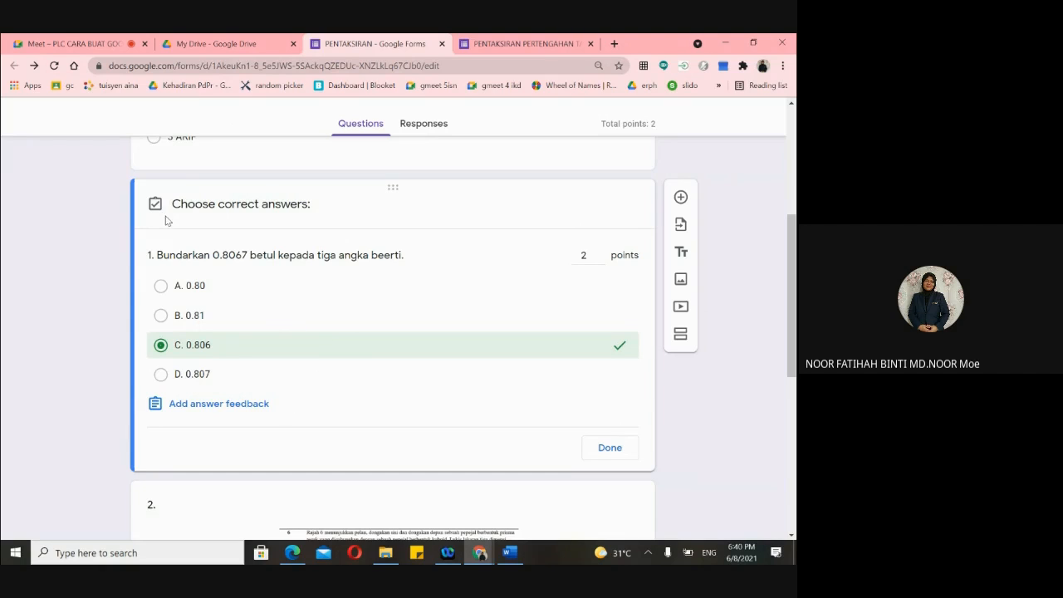
# - Close question 1's answer key, make it required, and duplicate the question
pyautogui.click(609, 452)
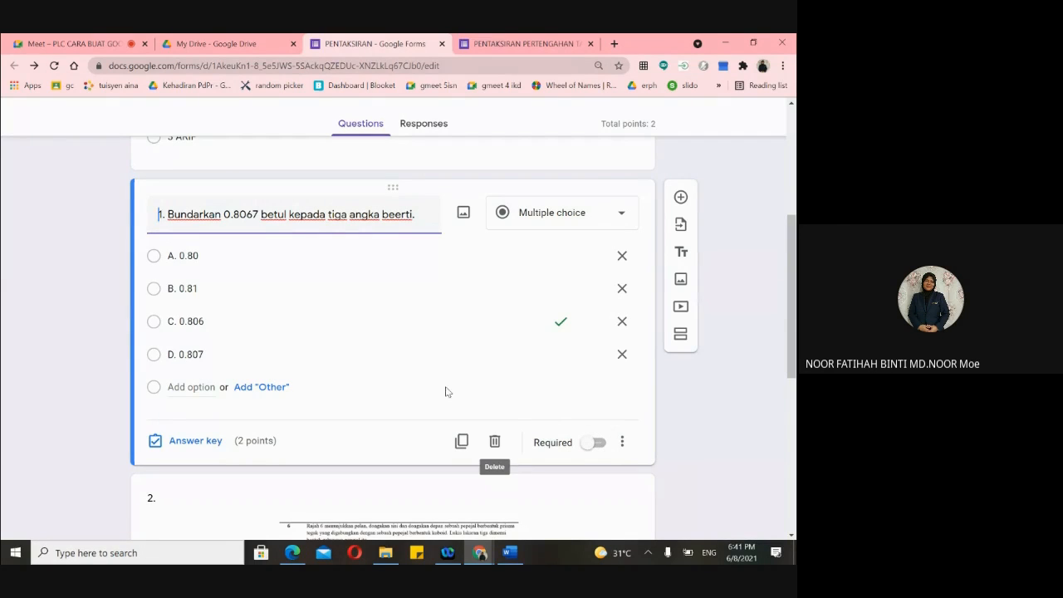
pyautogui.click(597, 442)
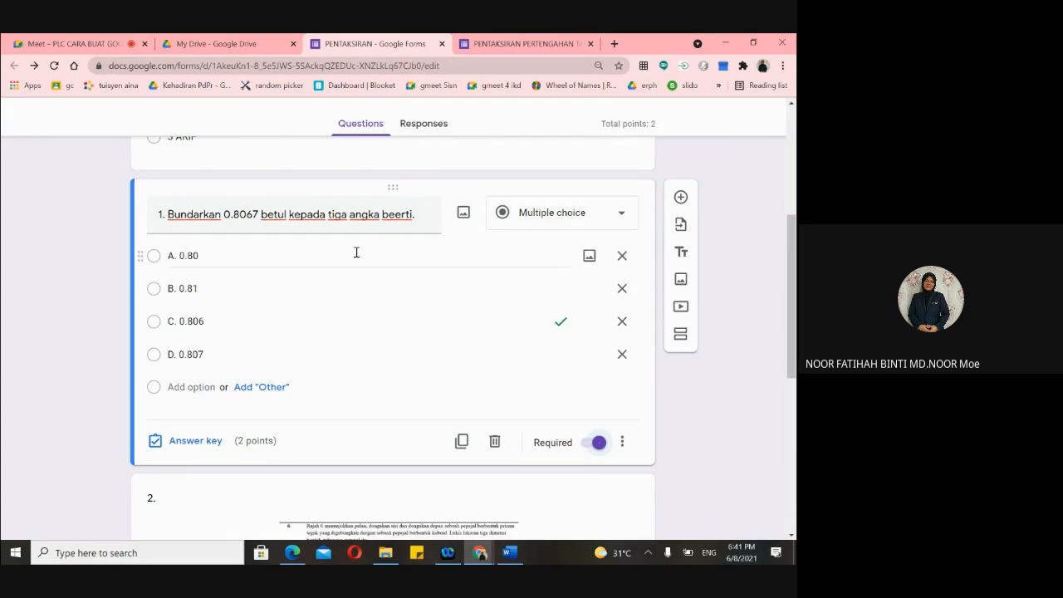
pyautogui.scroll(-1, 534, 380)
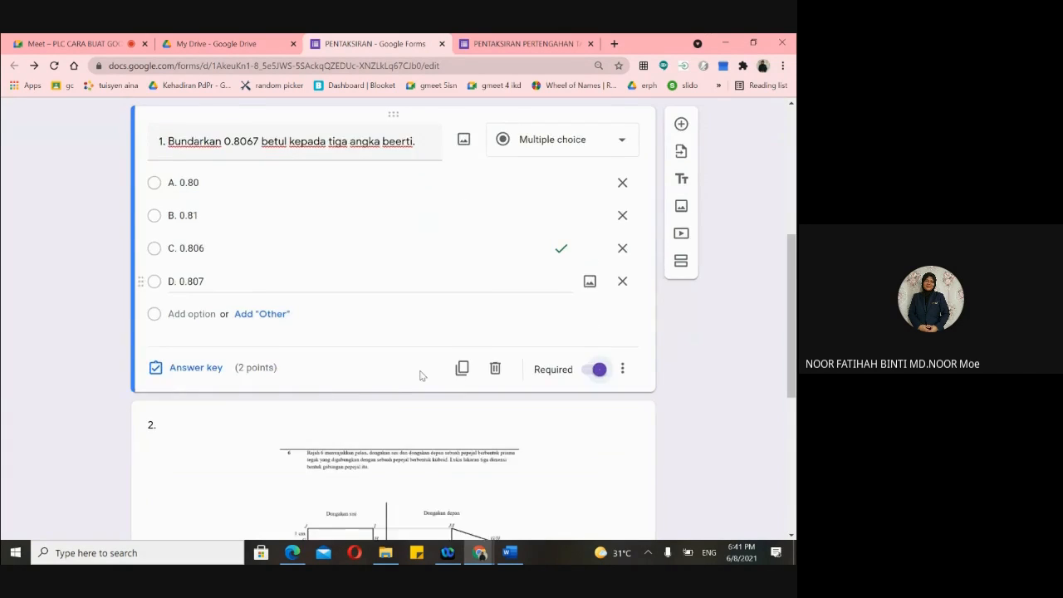
pyautogui.scroll(2, 423, 372)
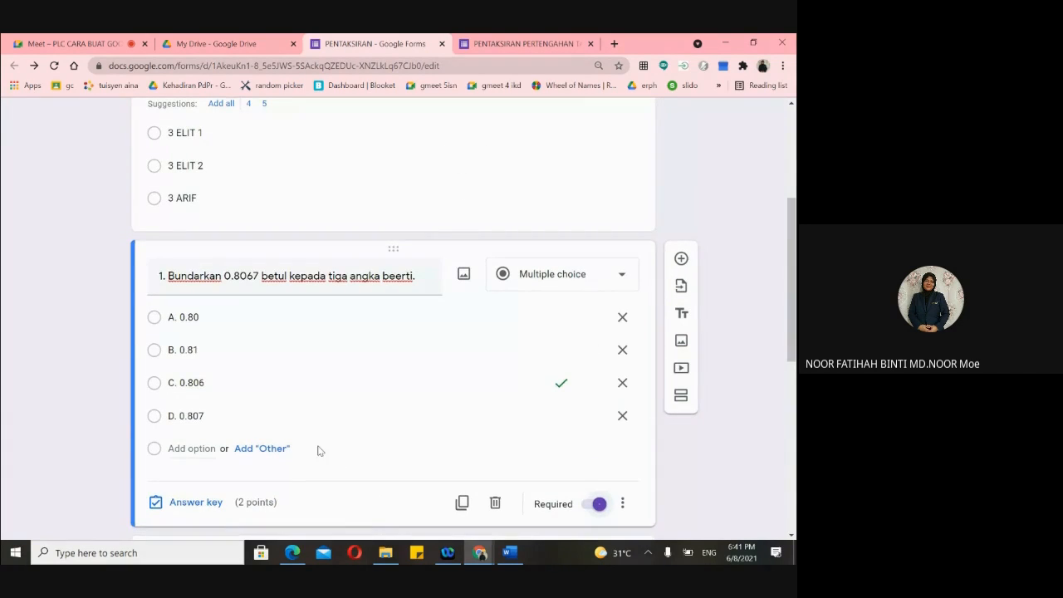
pyautogui.scroll(-1, 349, 462)
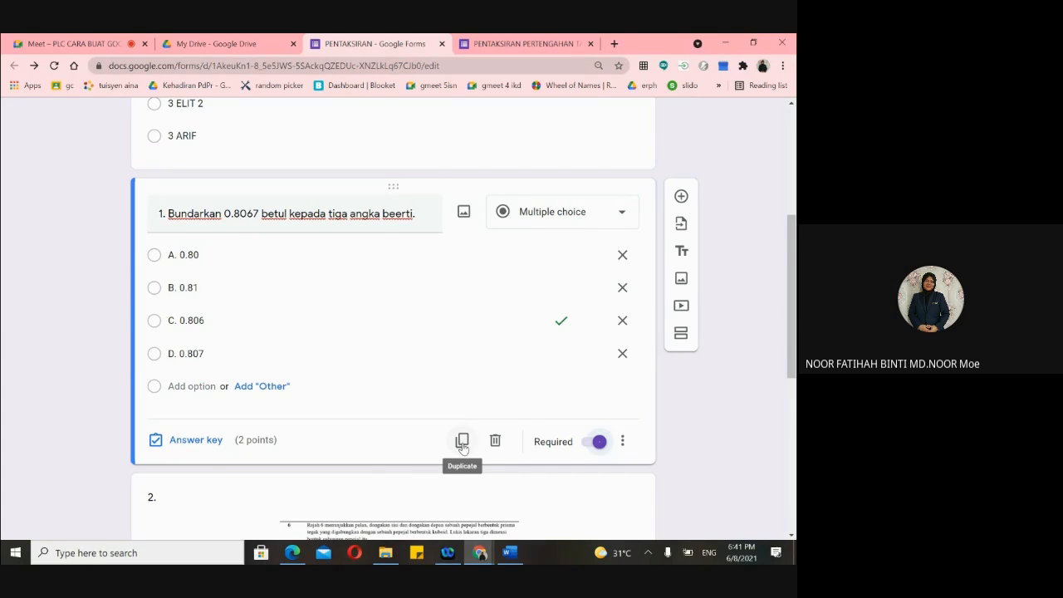
pyautogui.click(461, 445)
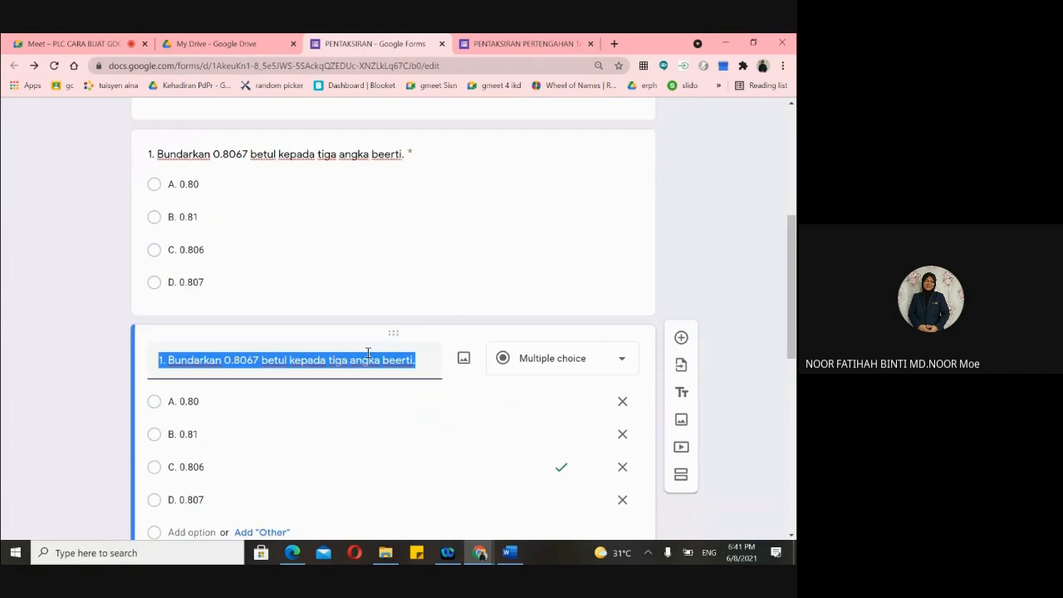
# - Retitle the duplicated question to '2.'
pyautogui.scroll(2, 370, 191)
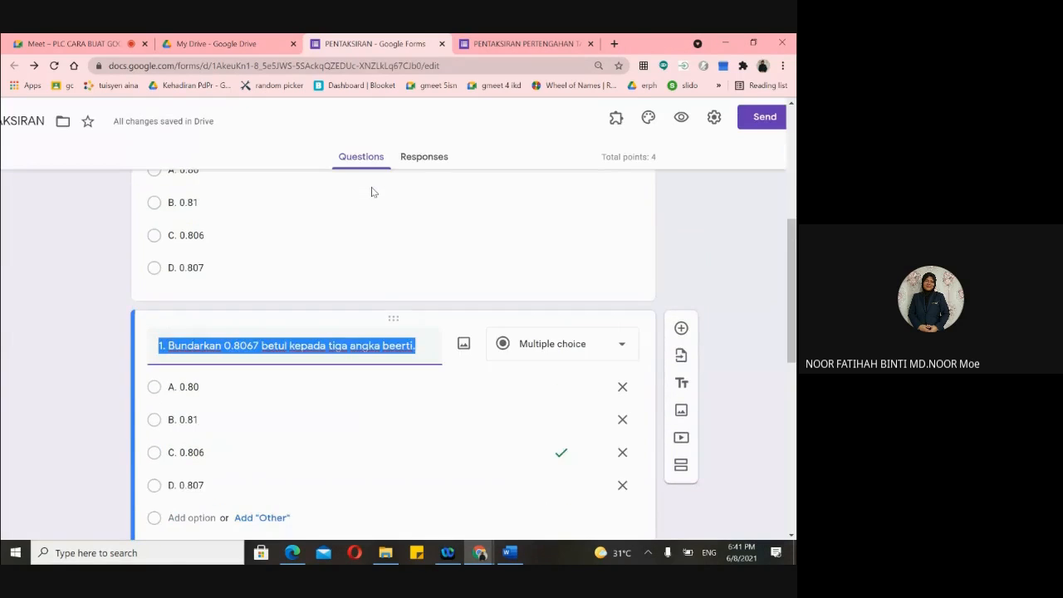
pyautogui.scroll(2, 374, 214)
pyautogui.scroll(-1, 382, 237)
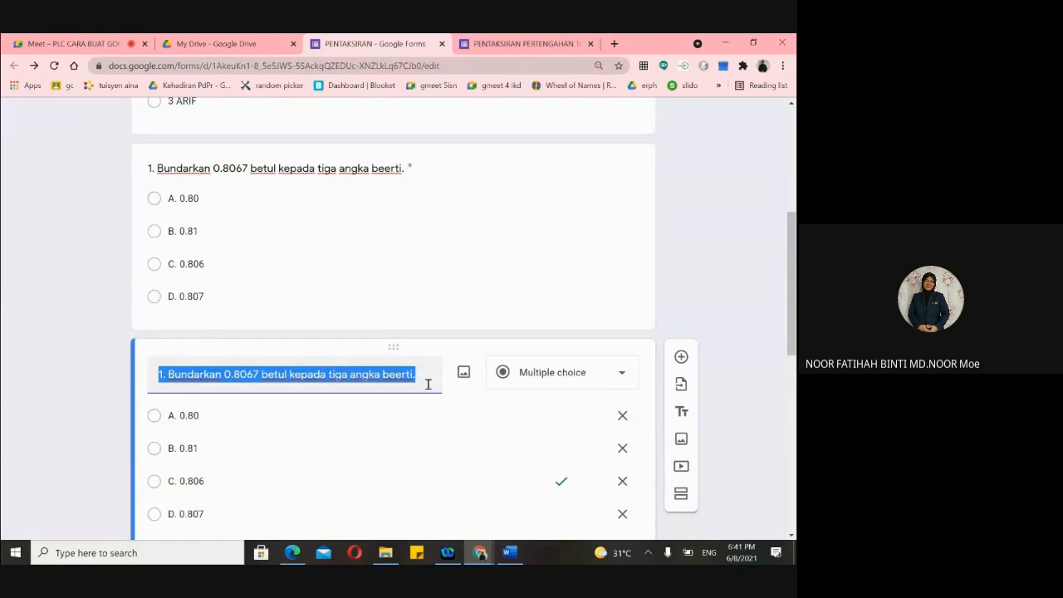
pyautogui.press('BackSpace')
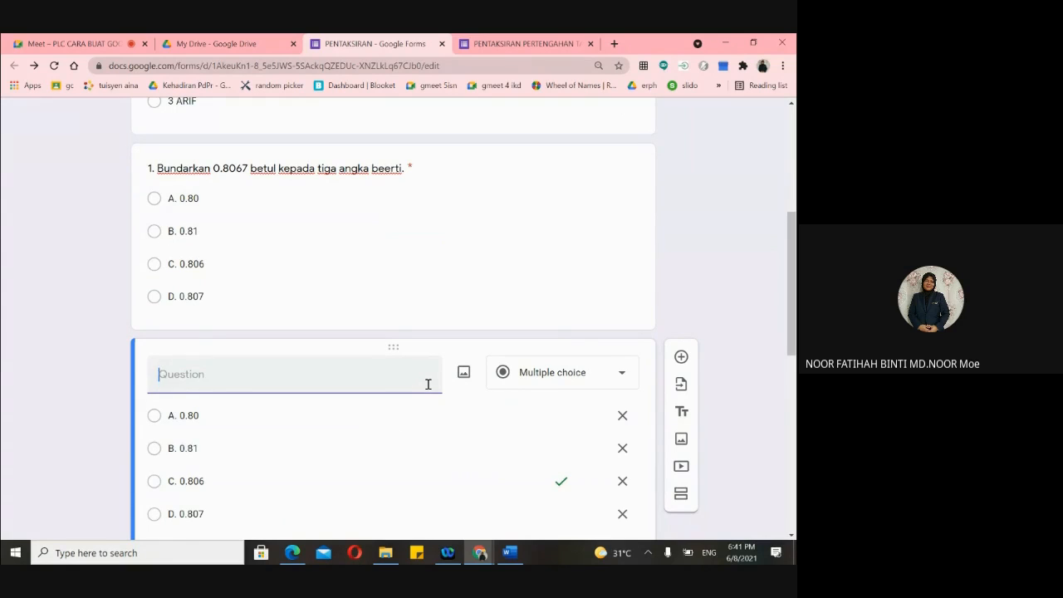
pyautogui.write('2.')
# - Clear the option texts A. 0.80 and B. 0.81 in question 2
pyautogui.scroll(-1, 472, 394)
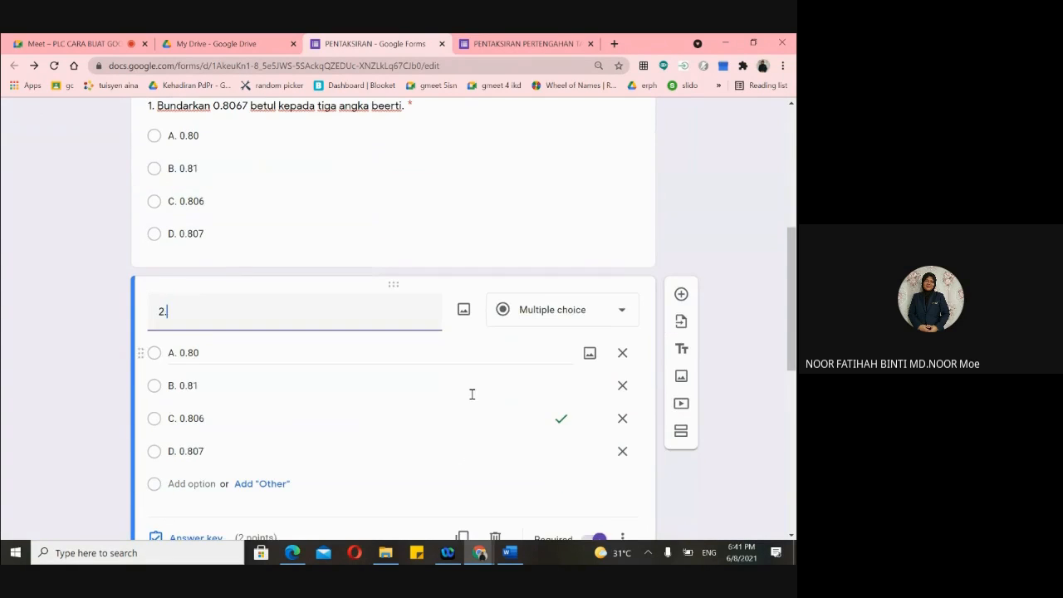
pyautogui.click(217, 352)
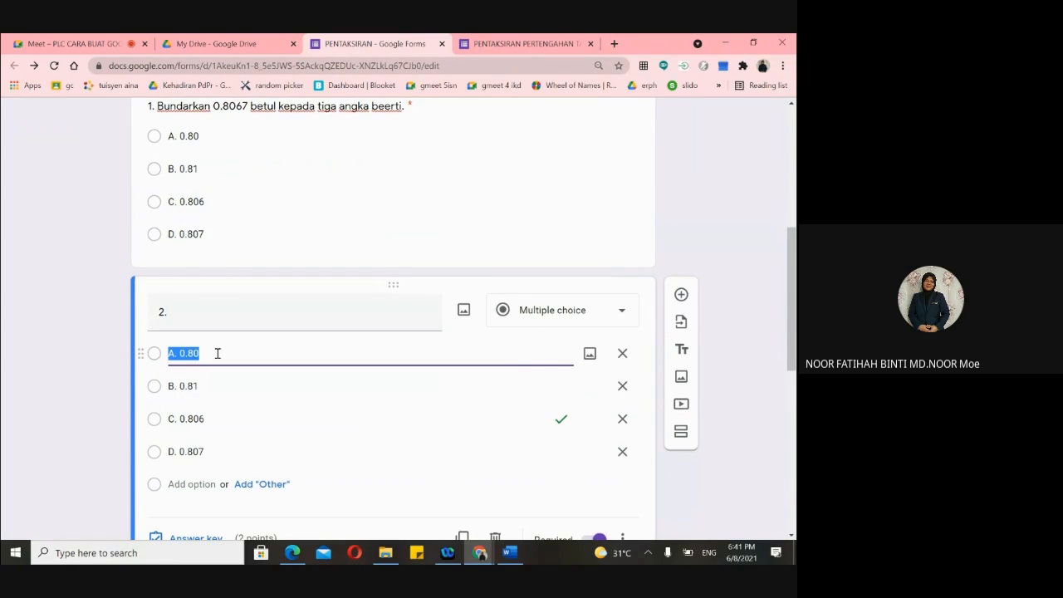
pyautogui.press('BackSpace')
pyautogui.scroll(2, 257, 279)
pyautogui.scroll(2, 277, 302)
pyautogui.scroll(-2, 327, 318)
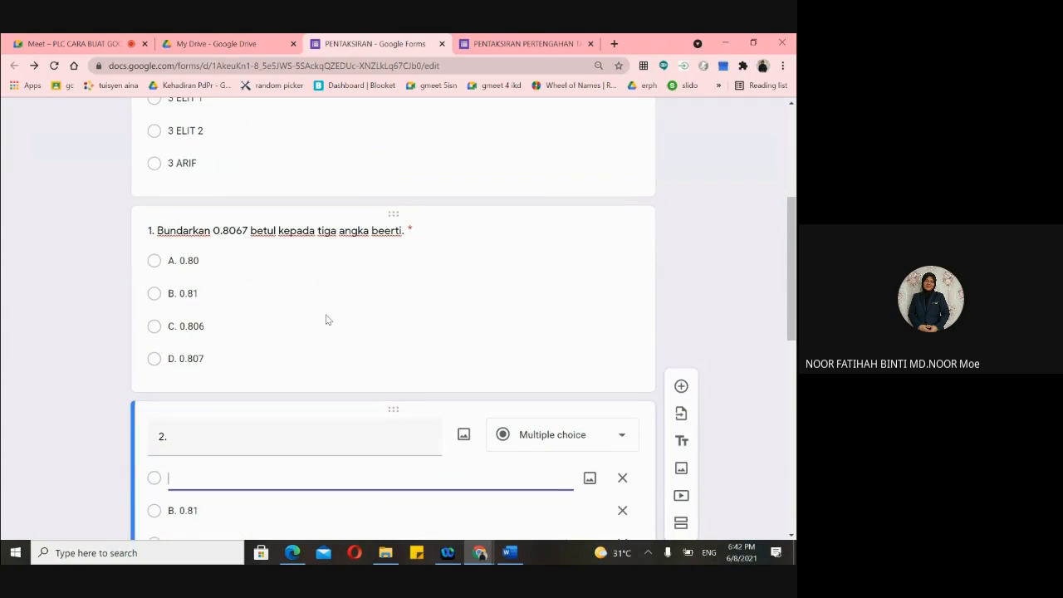
pyautogui.scroll(-2, 308, 368)
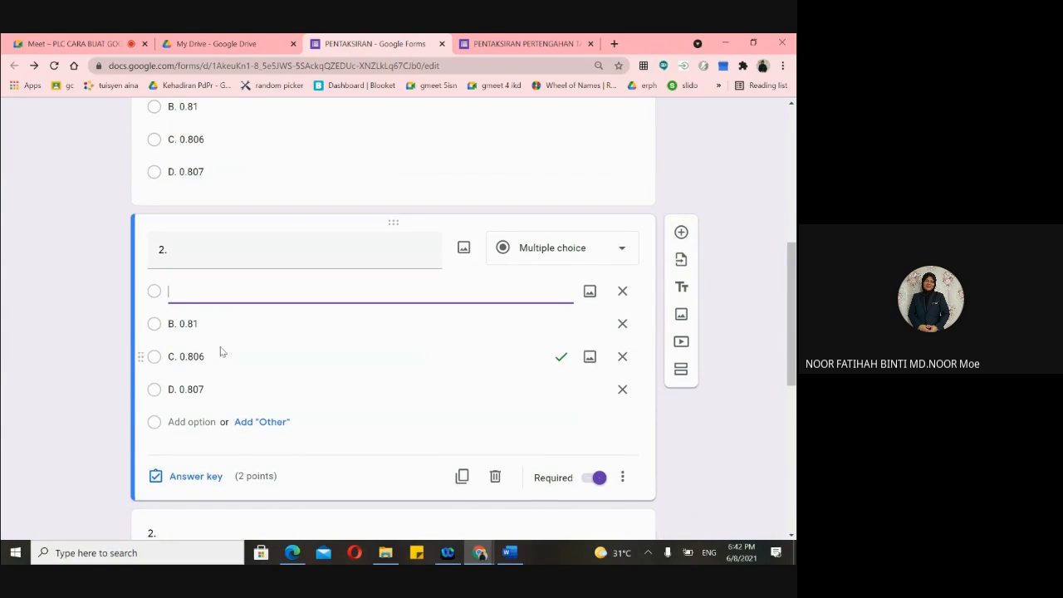
pyautogui.click(214, 326)
pyautogui.press('BackSpace')
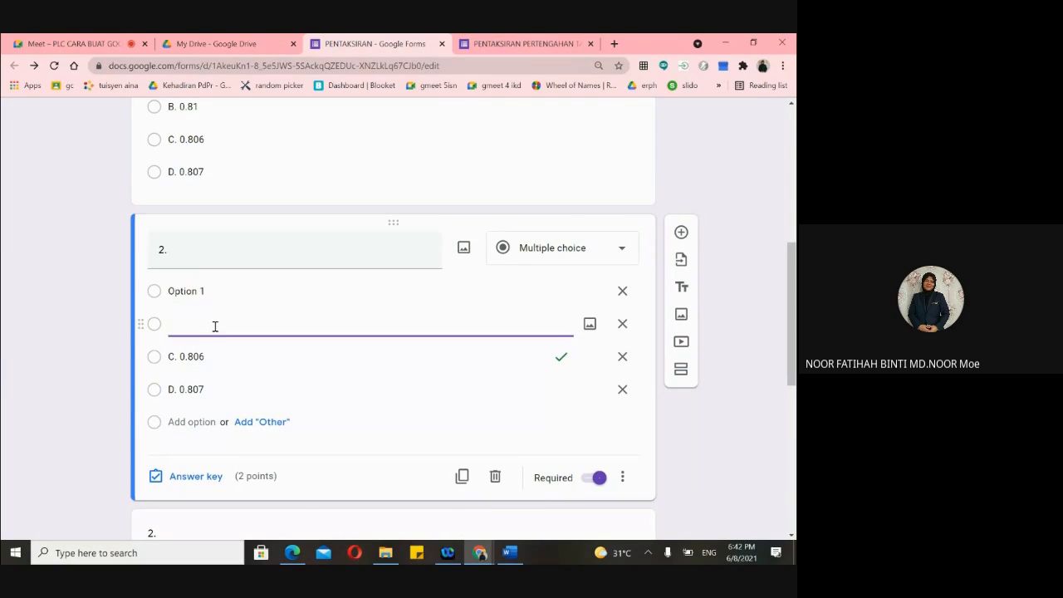
pyautogui.scroll(-5, 215, 293)
pyautogui.scroll(-2, 215, 293)
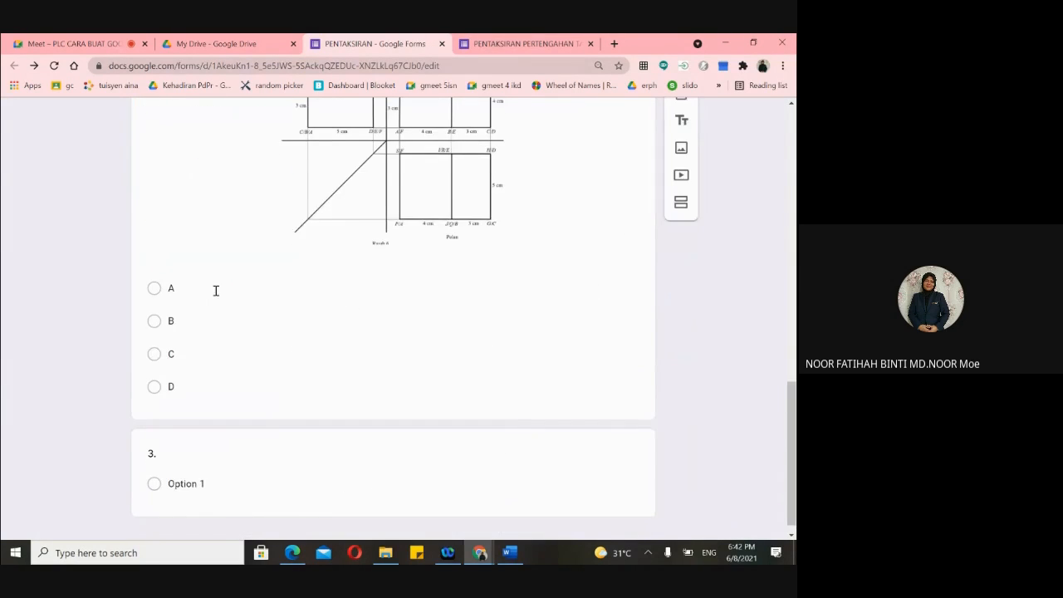
pyautogui.scroll(4, 215, 290)
pyautogui.scroll(3, 215, 291)
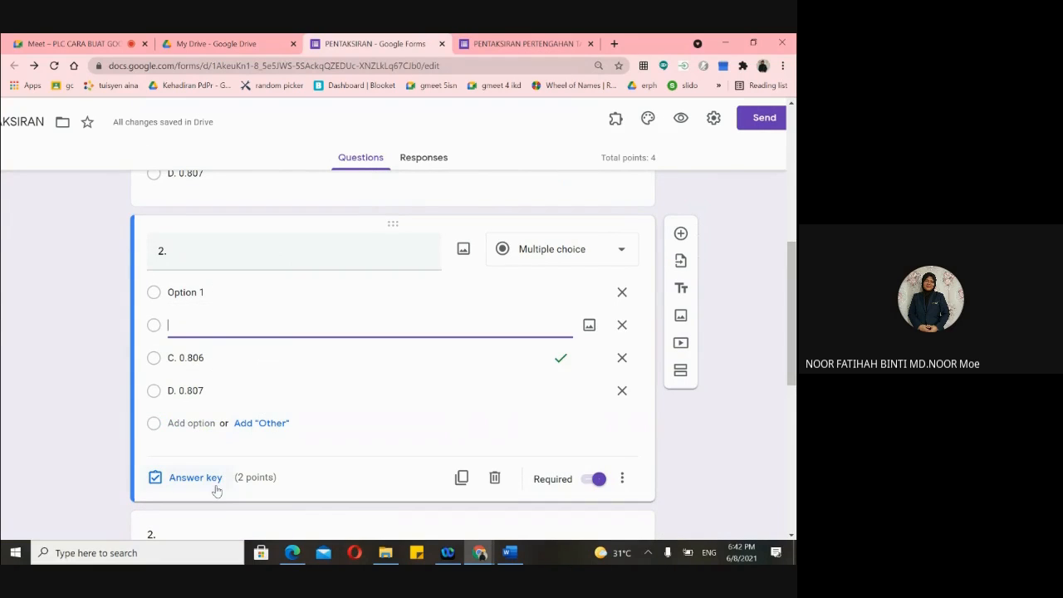
pyautogui.click(191, 478)
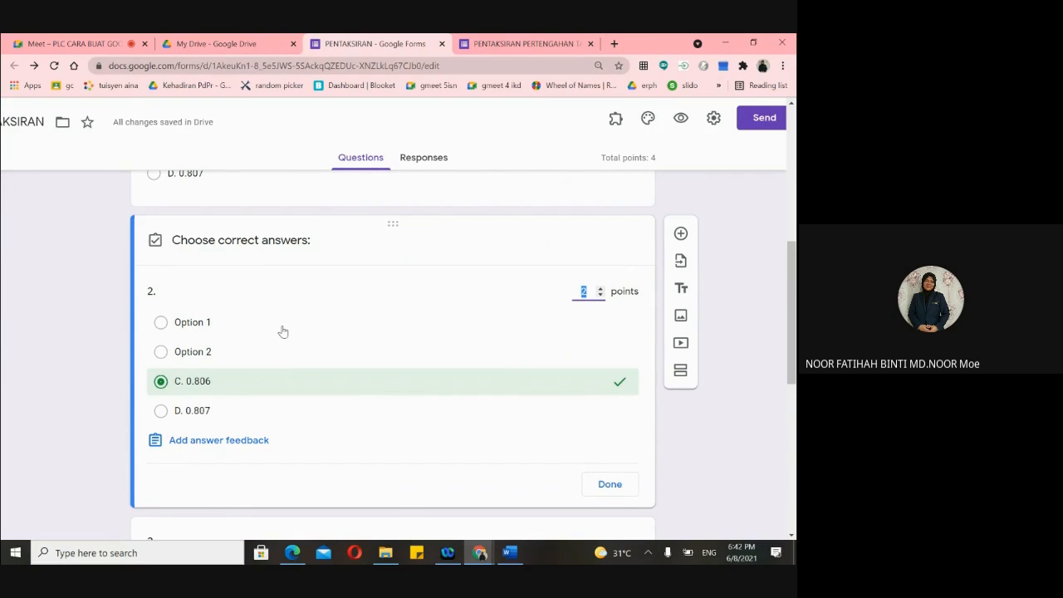
# - Close question 2's answer key and review its options including C. 0.806 and D. 0.807
pyautogui.click(606, 487)
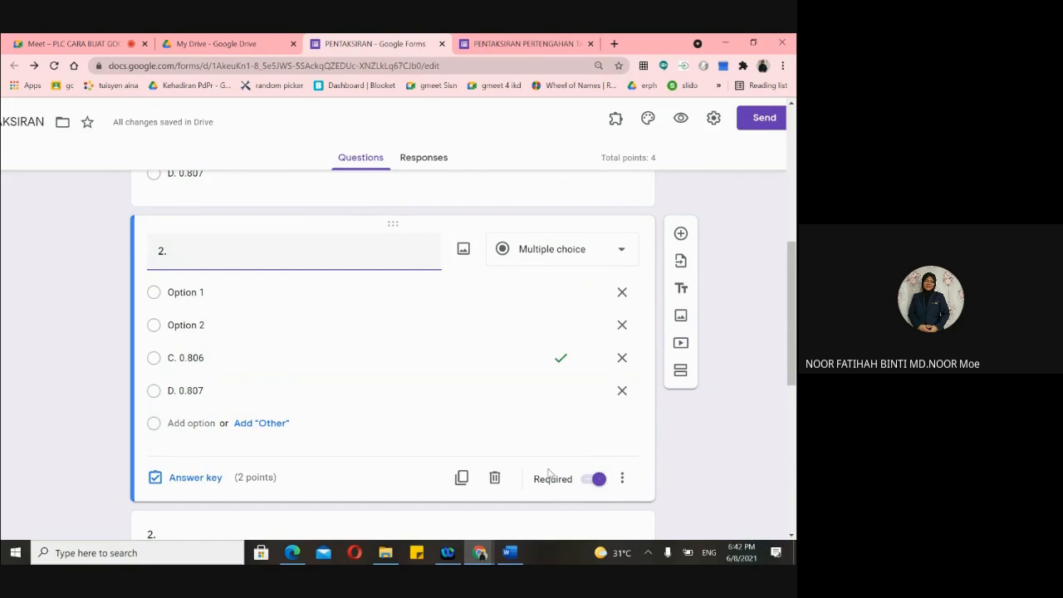
pyautogui.scroll(-1, 548, 444)
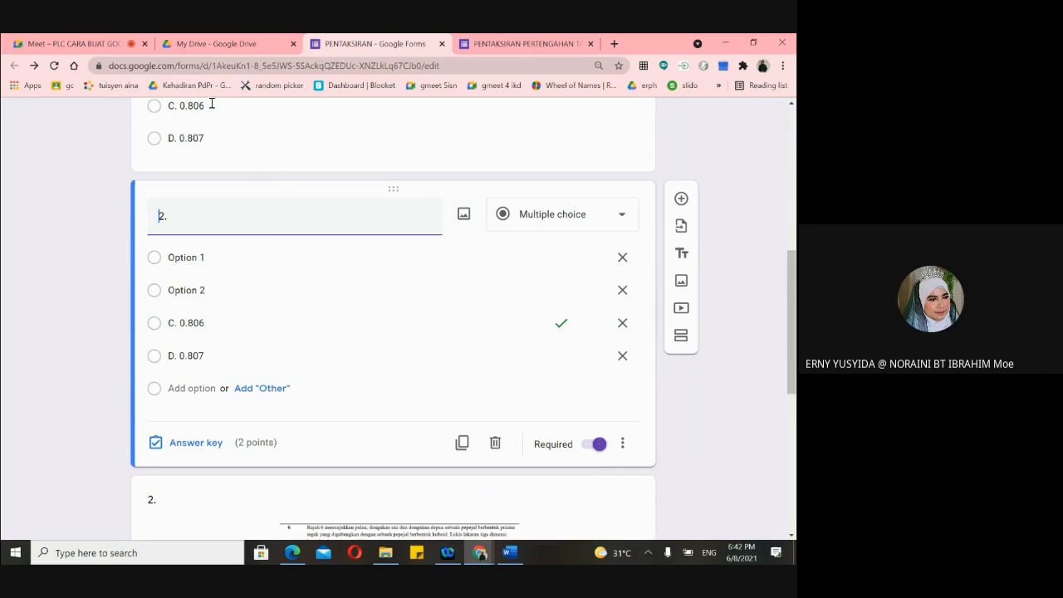
pyautogui.scroll(2, 271, 177)
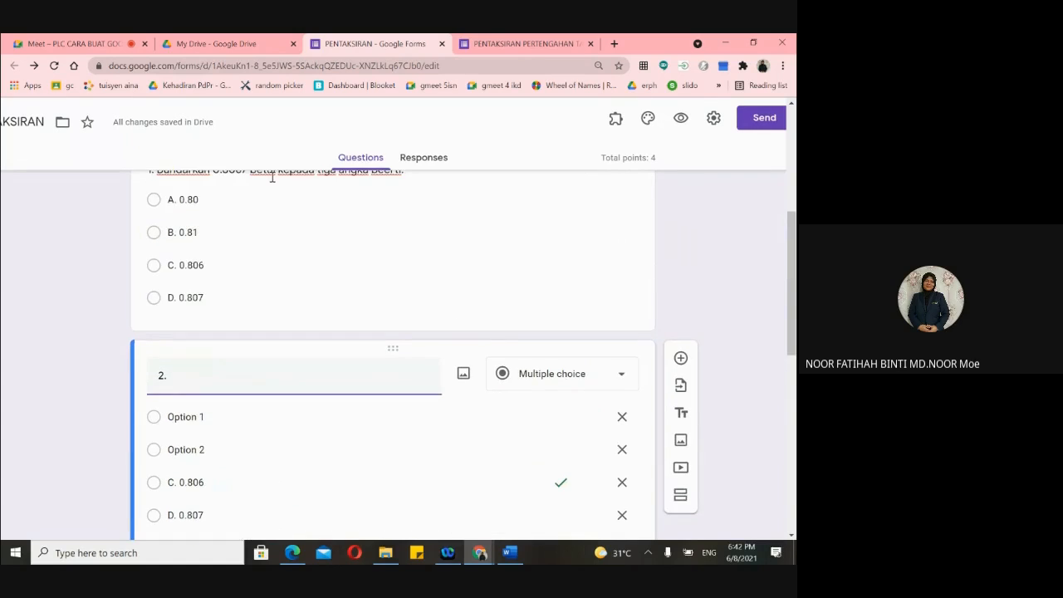
pyautogui.scroll(2, 271, 176)
pyautogui.scroll(-2, 273, 230)
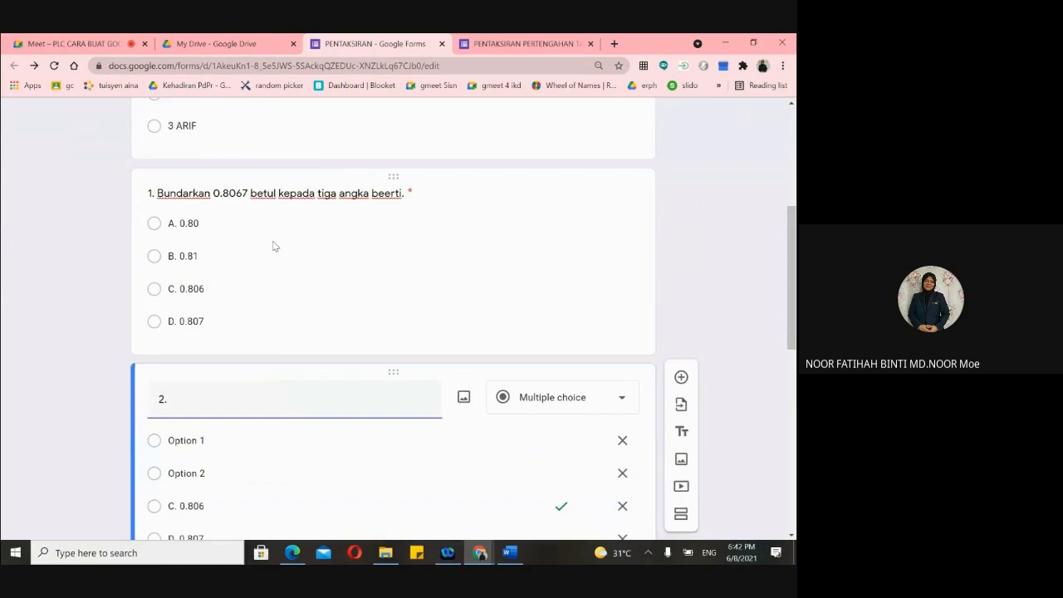
pyautogui.scroll(-2, 273, 246)
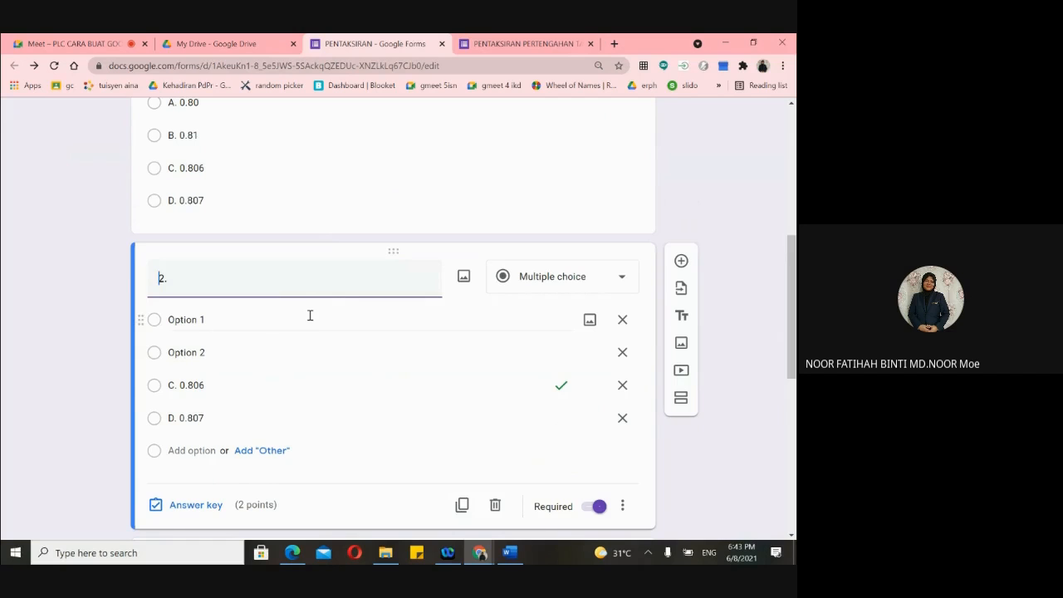
pyautogui.scroll(5, 310, 315)
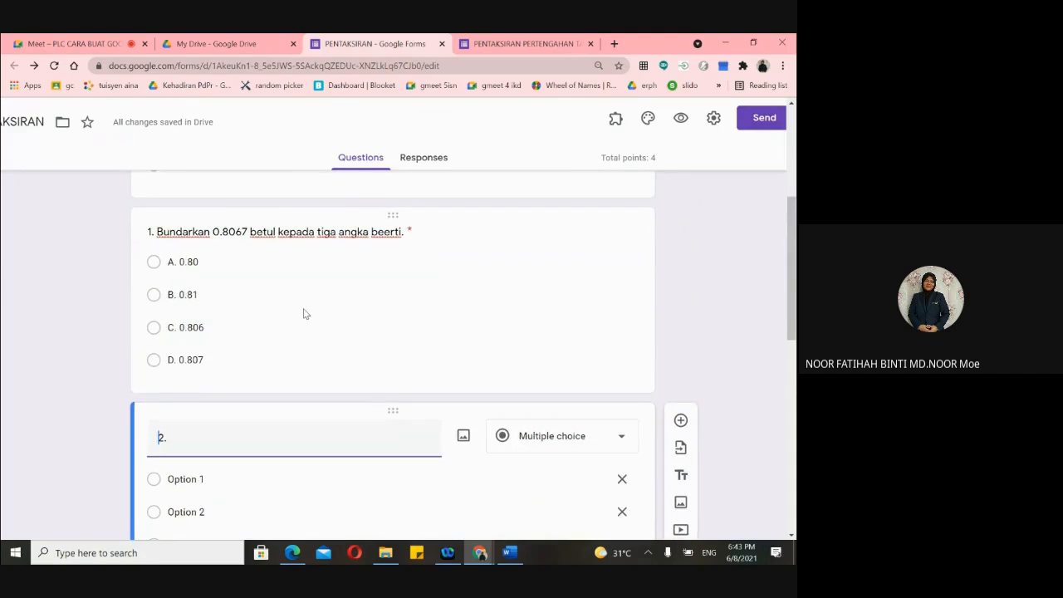
pyautogui.scroll(1, 304, 309)
pyautogui.scroll(-8, 304, 311)
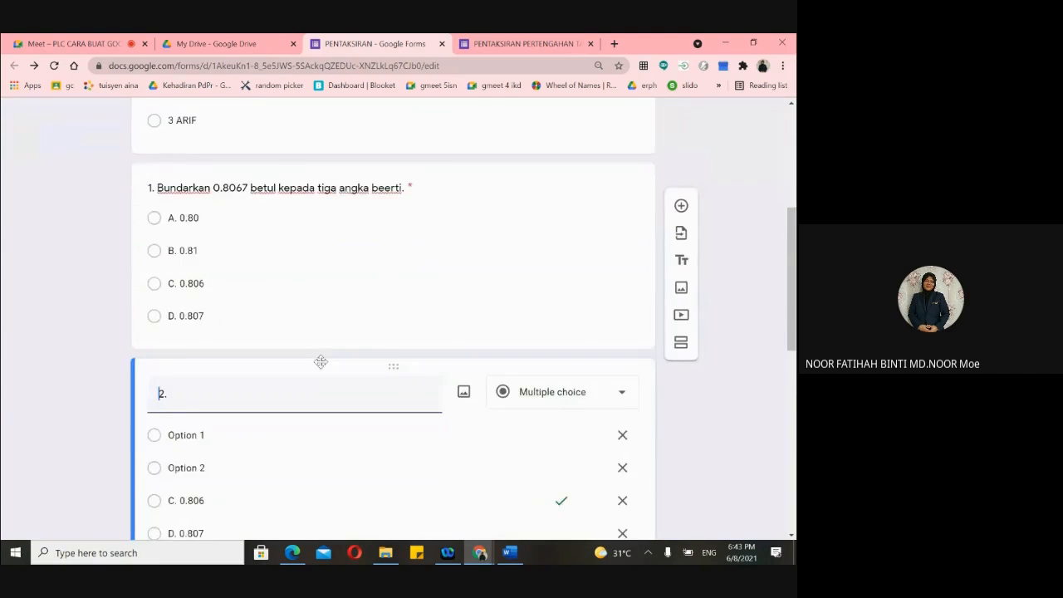
pyautogui.scroll(6, 323, 367)
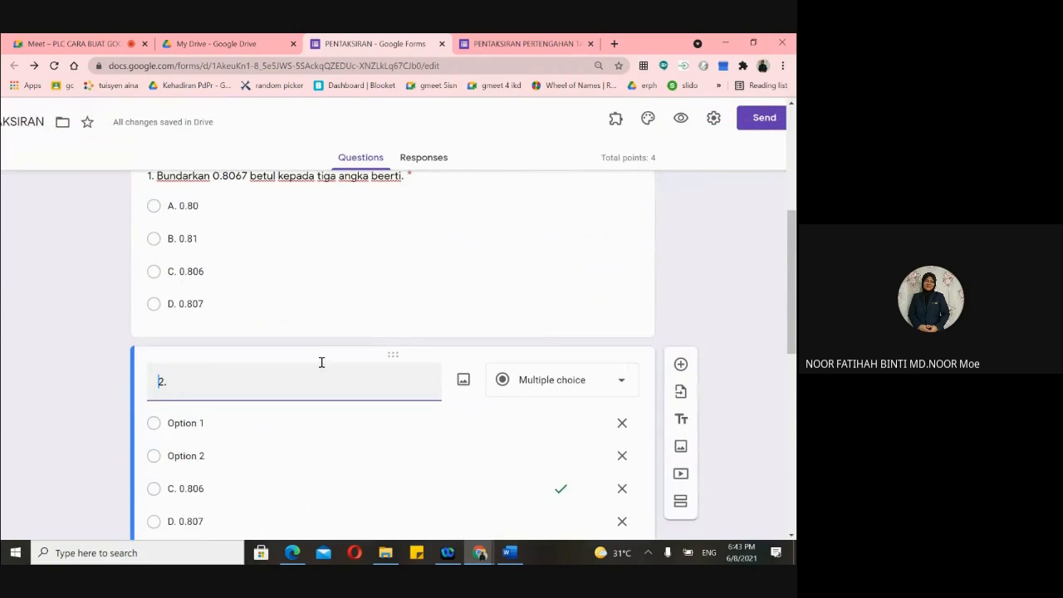
pyautogui.scroll(-4, 323, 367)
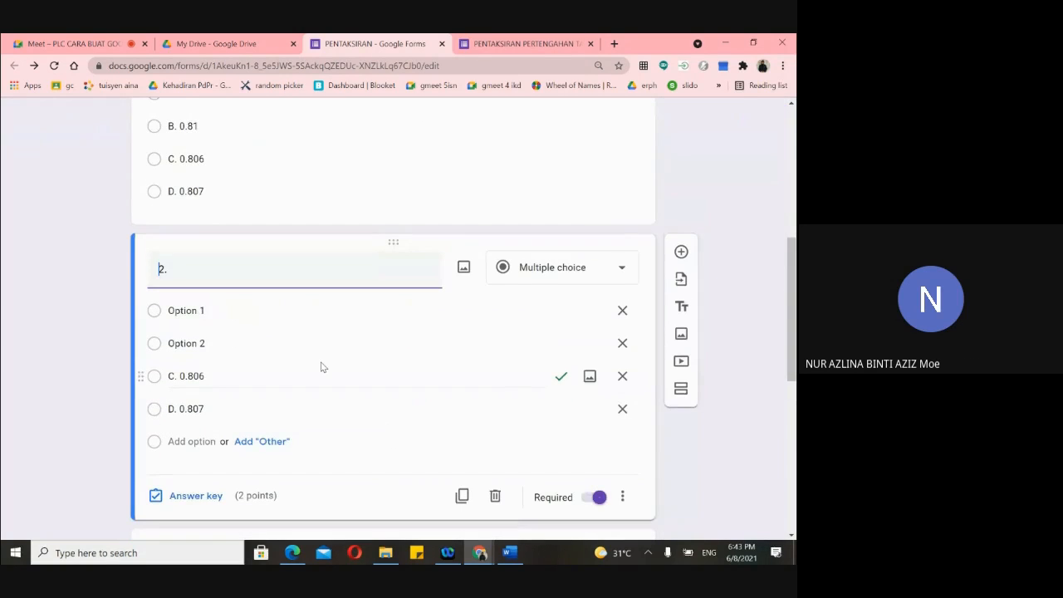
pyautogui.scroll(-1, 323, 367)
pyautogui.scroll(-2, 500, 396)
pyautogui.scroll(1, 501, 396)
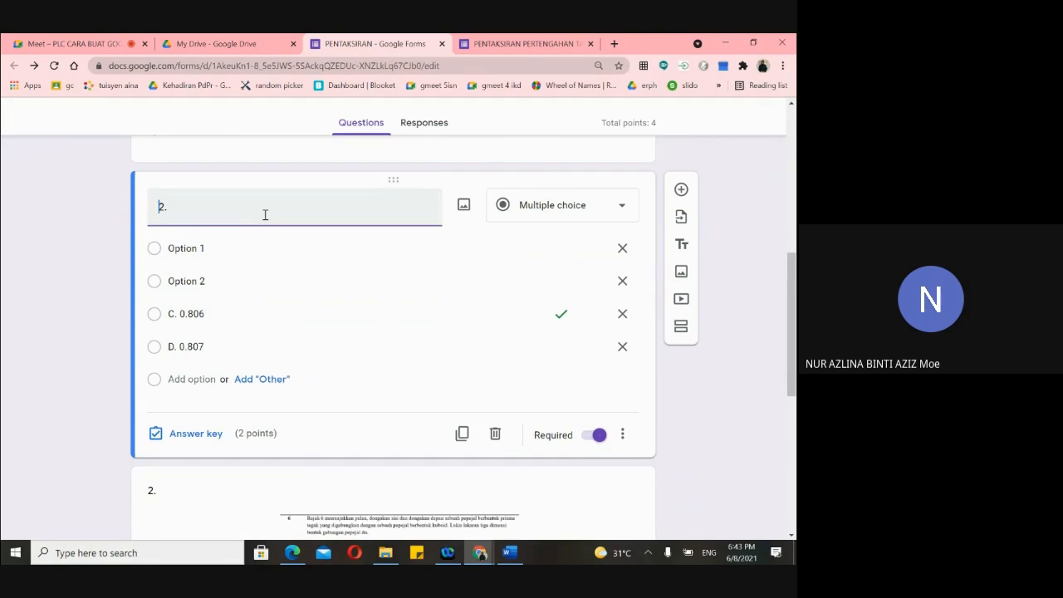
# - Check question 2's answer key (C. 0.806, 2 points) and preview the quiz in a new tab
pyautogui.click(175, 440)
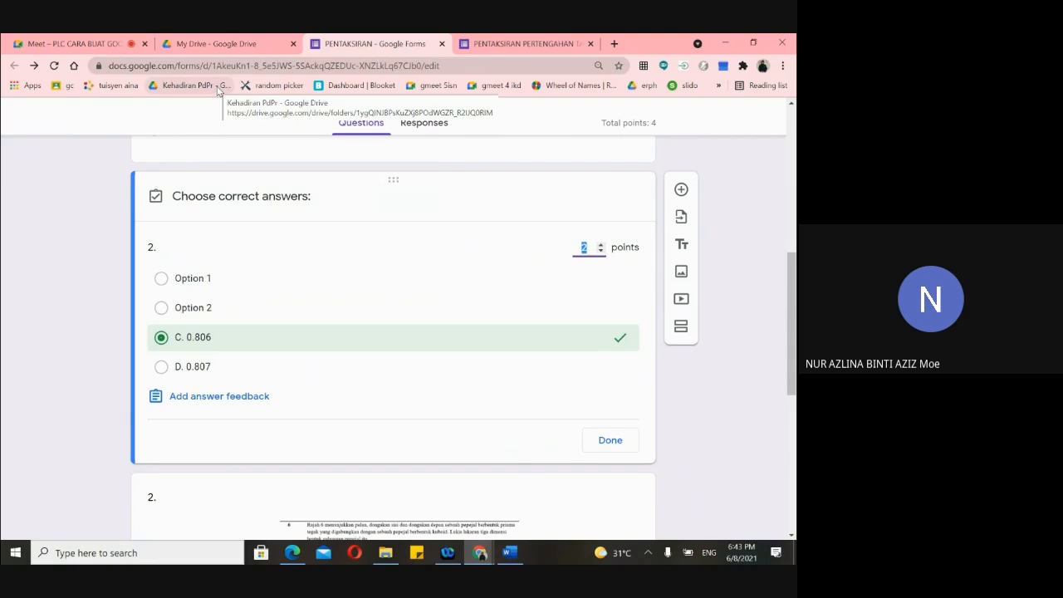
pyautogui.scroll(3, 247, 285)
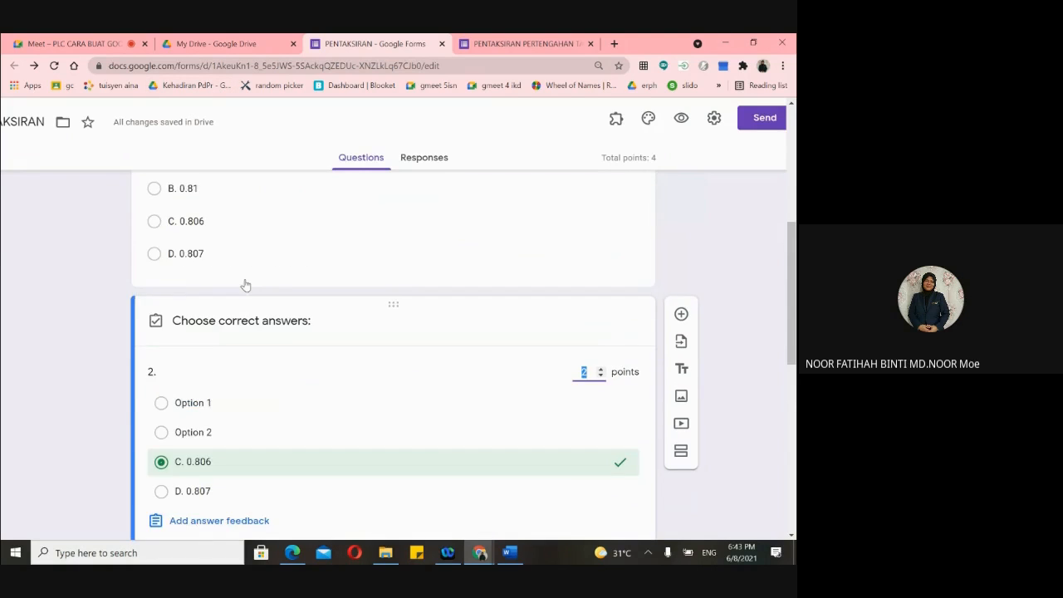
pyautogui.scroll(3, 246, 285)
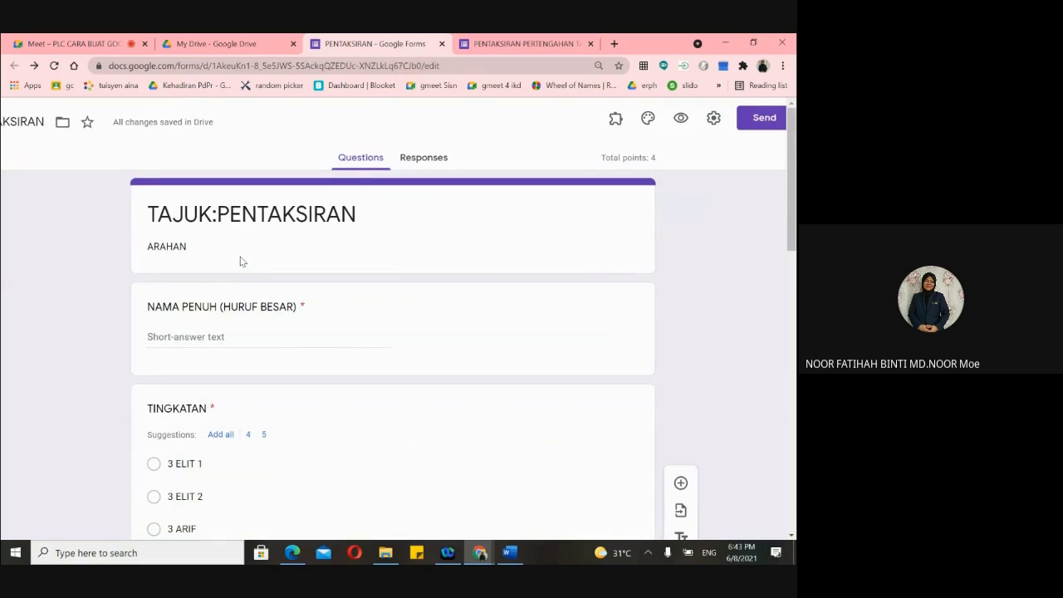
pyautogui.scroll(-6, 240, 262)
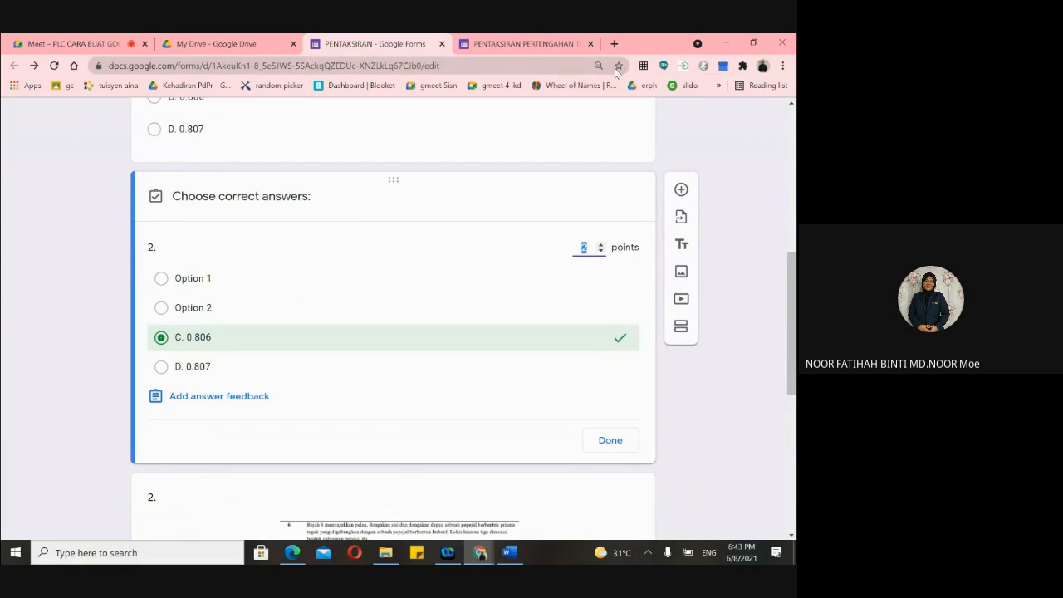
pyautogui.scroll(5, 684, 175)
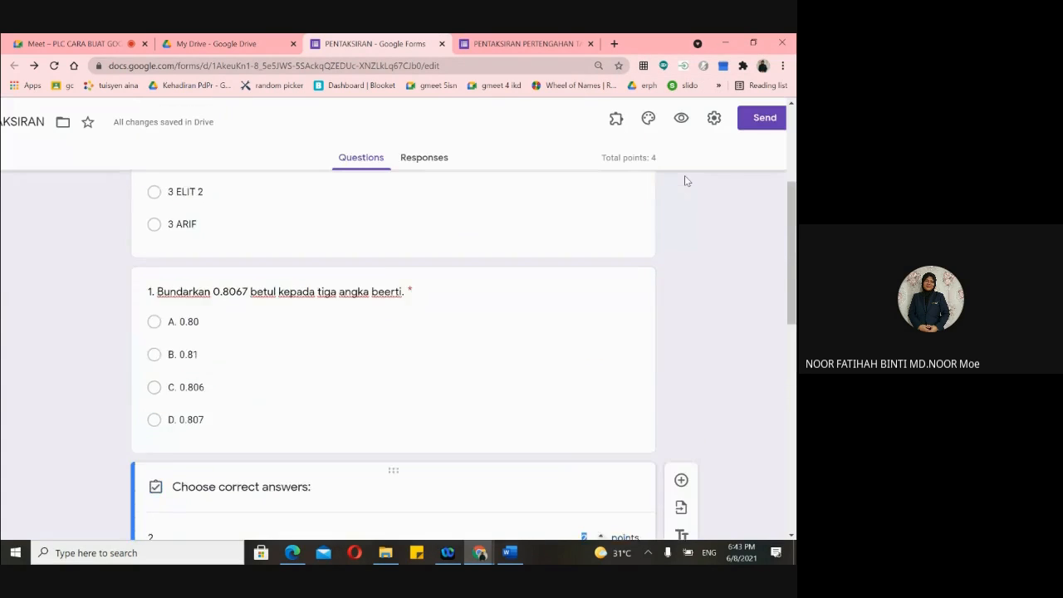
pyautogui.click(679, 120)
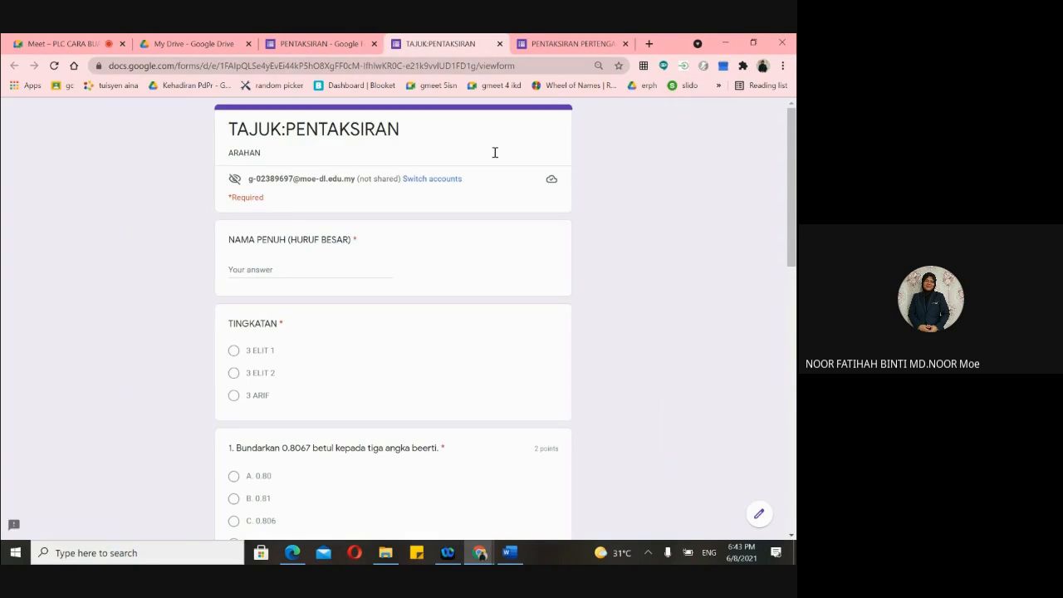
pyautogui.scroll(-8, 437, 252)
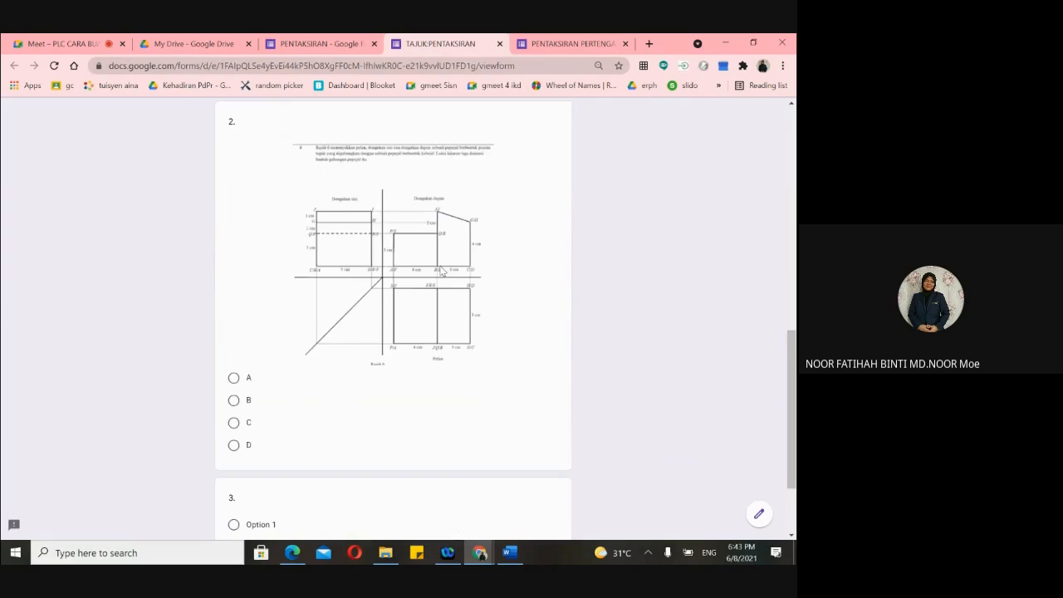
pyautogui.scroll(-2, 441, 271)
pyautogui.scroll(5, 439, 268)
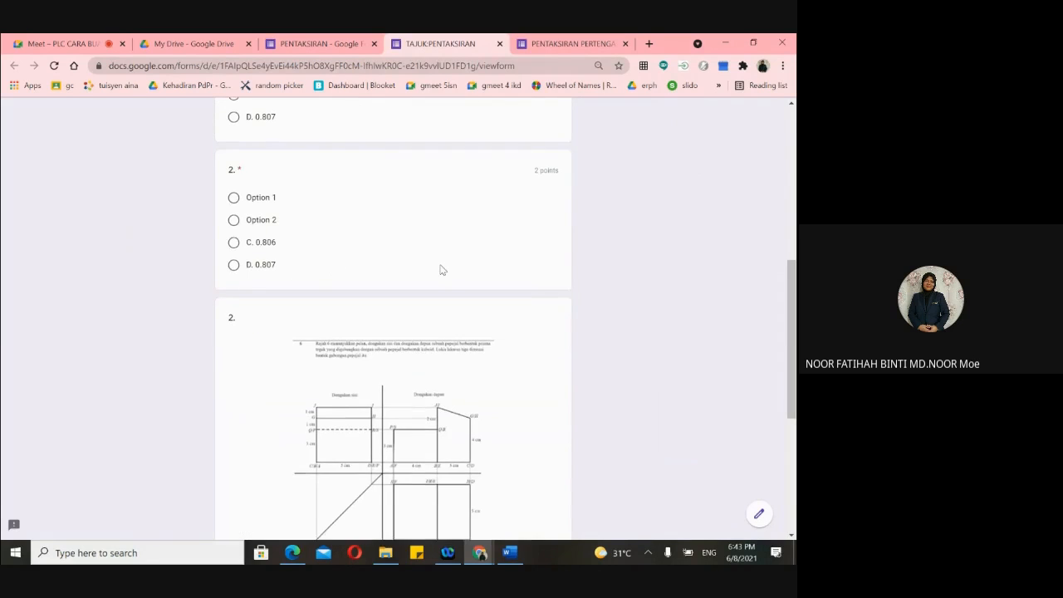
pyautogui.scroll(-4, 419, 256)
pyautogui.scroll(2, 400, 243)
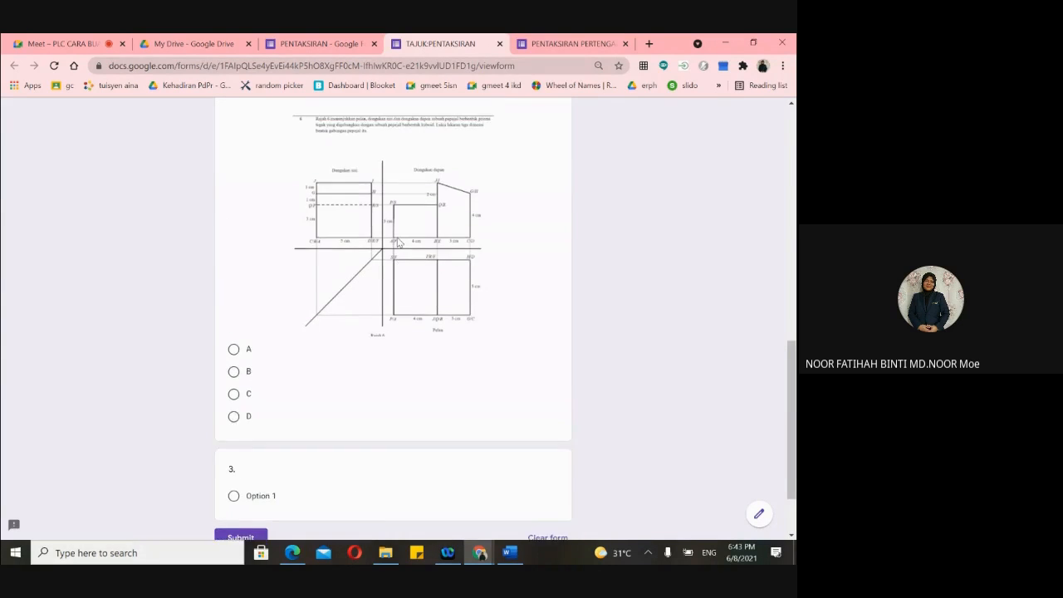
pyautogui.click(499, 43)
pyautogui.scroll(-2, 432, 306)
pyautogui.scroll(-5, 432, 312)
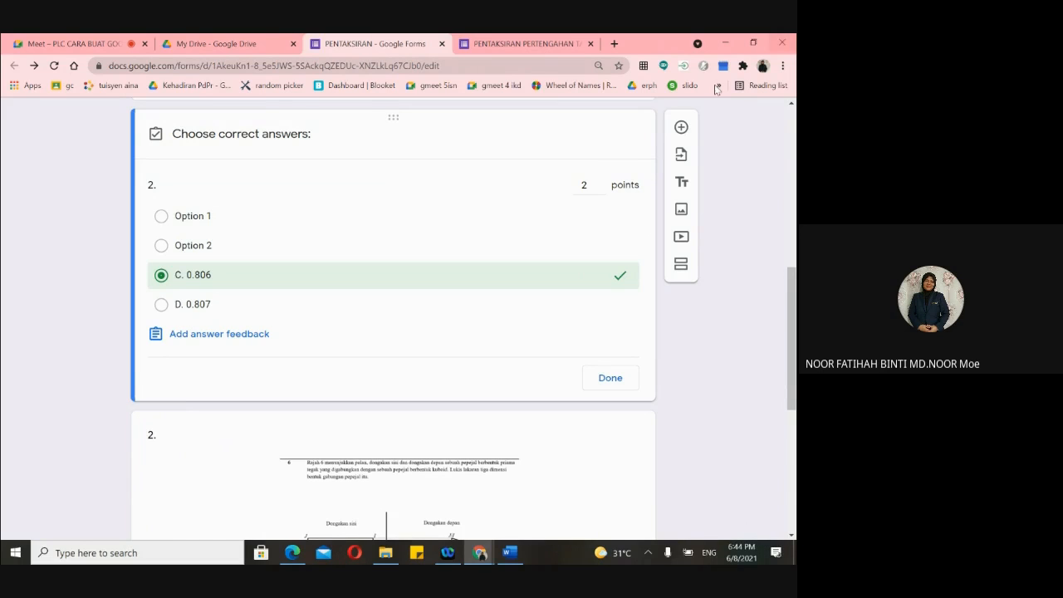
# - View the Quizzes settings, adjust the page zoom, and close the dialog without changes
pyautogui.scroll(4, 570, 166)
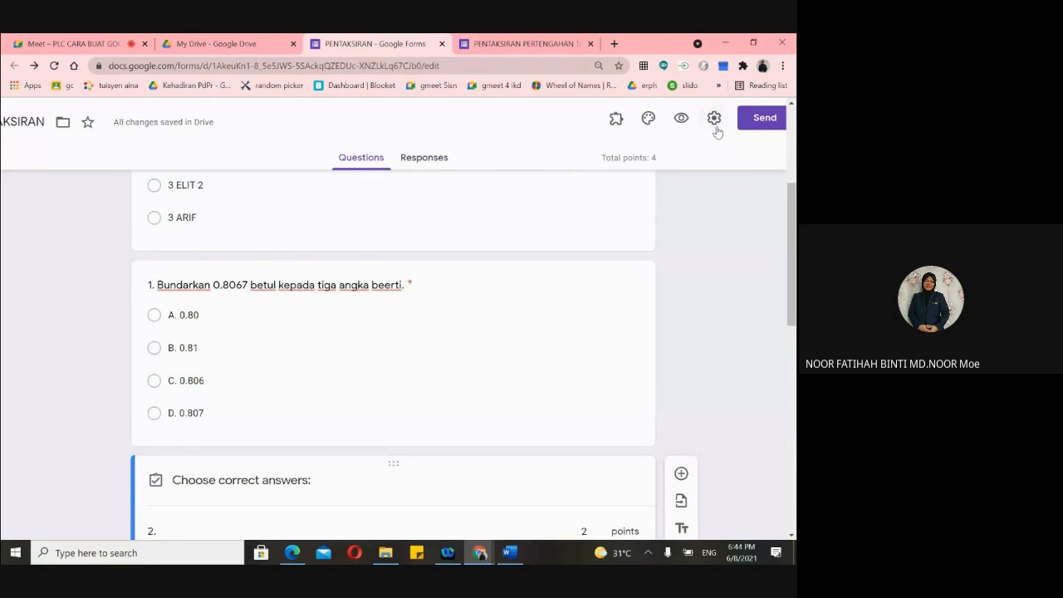
pyautogui.click(714, 120)
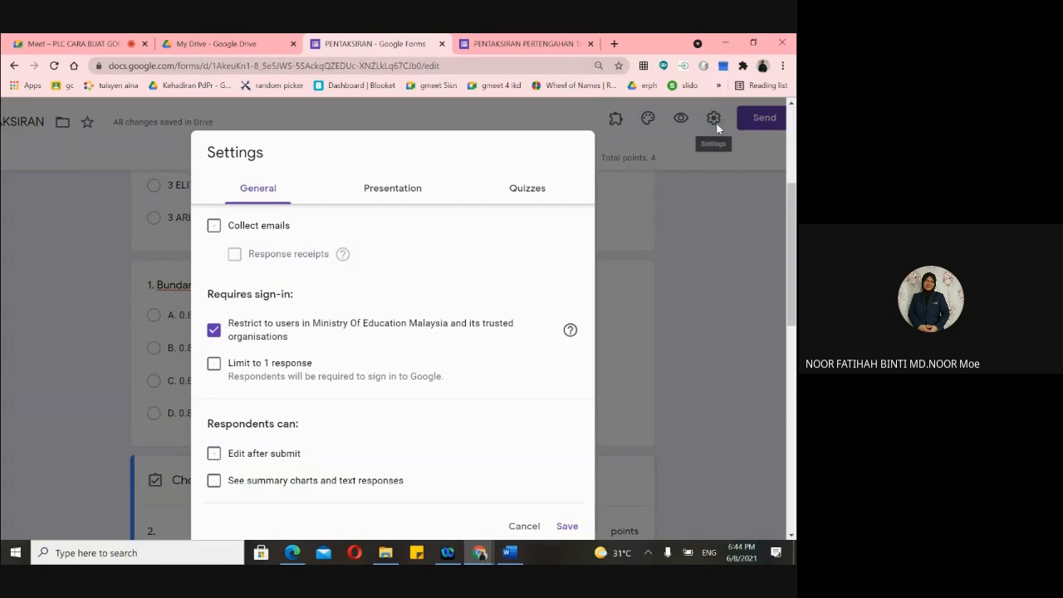
pyautogui.scroll(-3, 451, 268)
pyautogui.scroll(2, 523, 141)
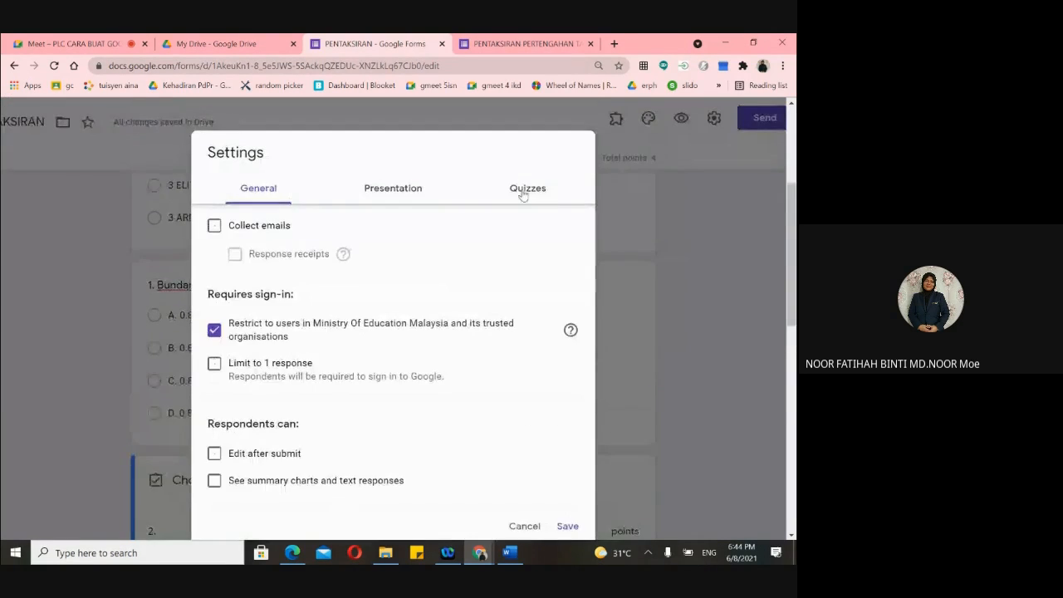
pyautogui.click(523, 188)
pyautogui.scroll(-1, 449, 225)
pyautogui.scroll(1, 376, 241)
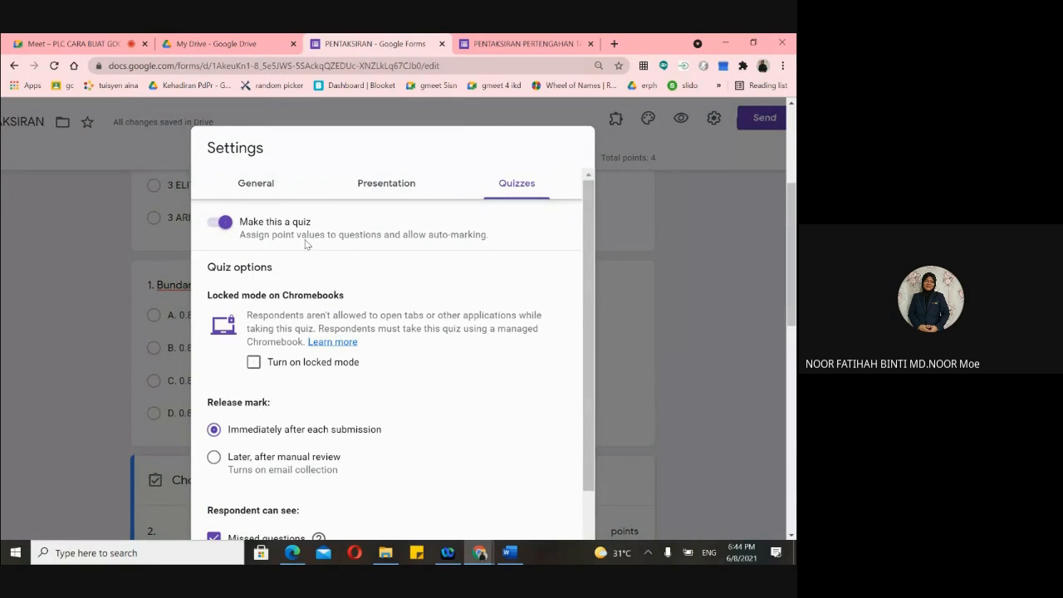
pyautogui.scroll(-1, 496, 305)
pyautogui.scroll(-3, 499, 316)
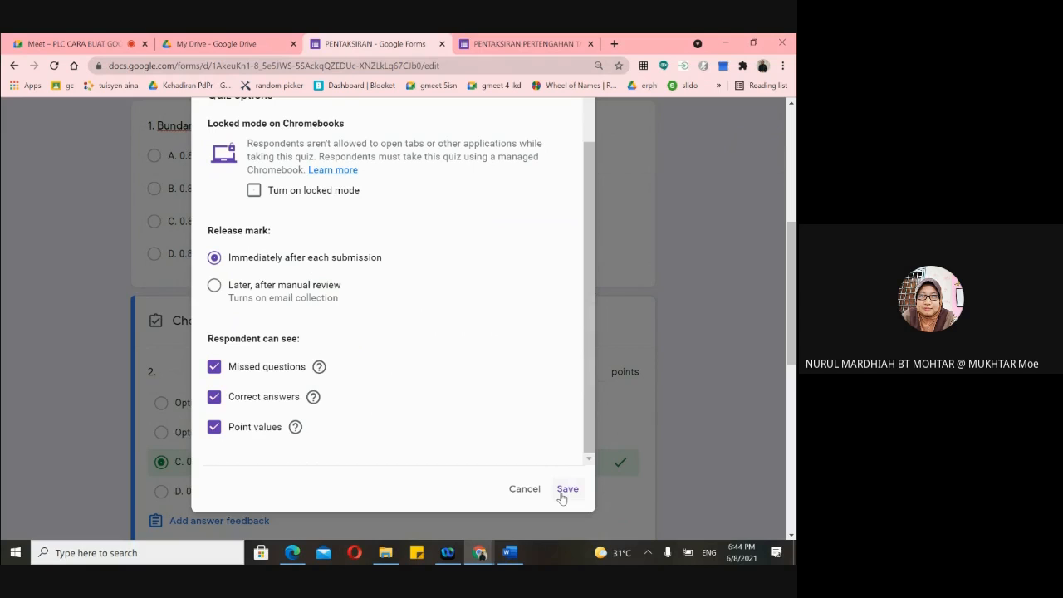
pyautogui.hotkey('ctrl', '-')
pyautogui.hotkey('ctrl', '-')
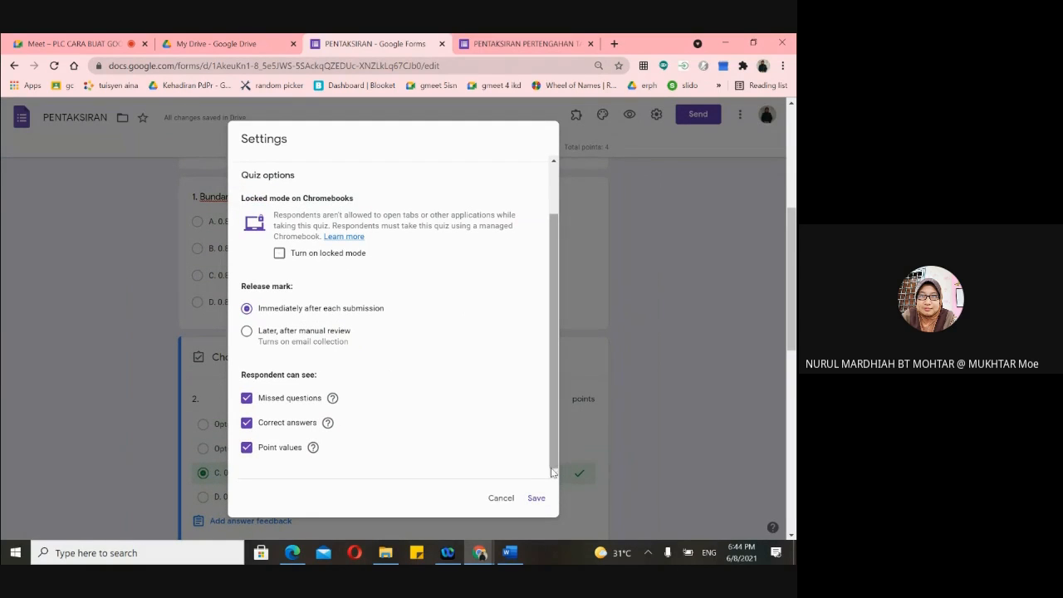
pyautogui.hotkey('ctrl', '+')
pyautogui.hotkey('ctrl', '+')
pyautogui.press('Escape')
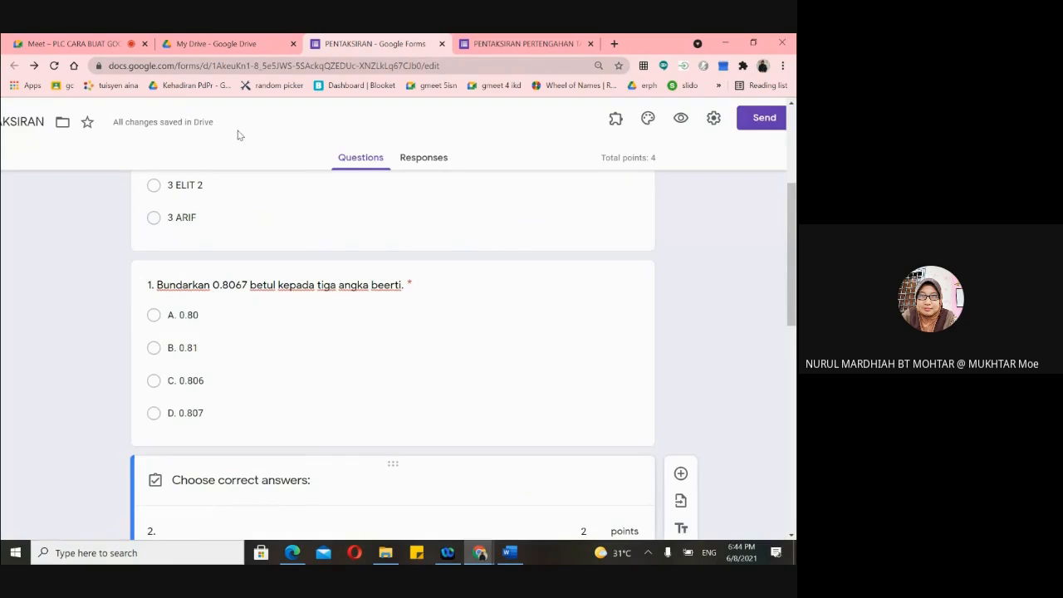
pyautogui.scroll(4, 328, 221)
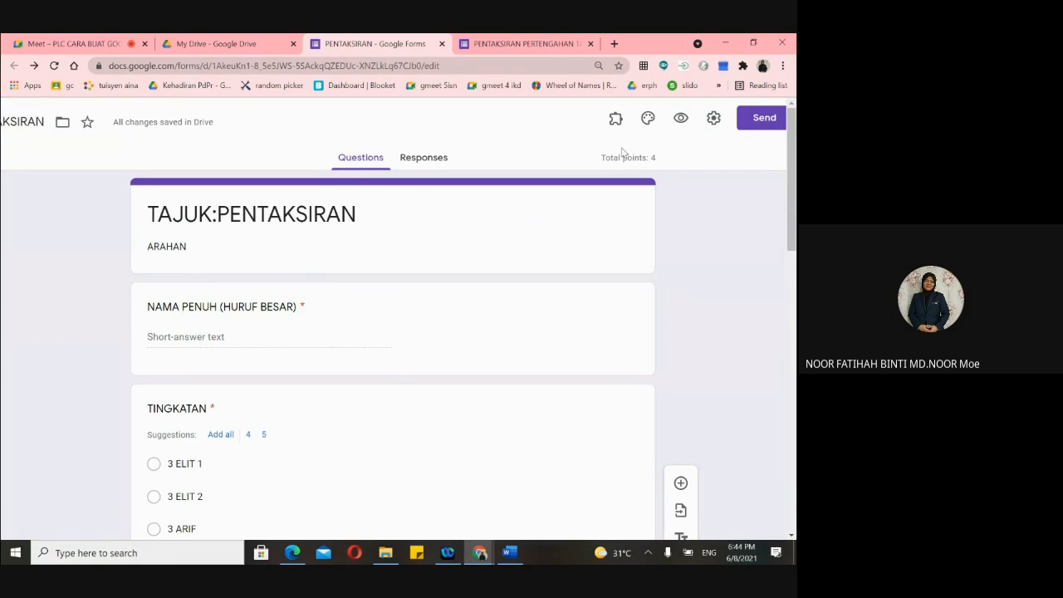
pyautogui.hotkey('ctrl', '-')
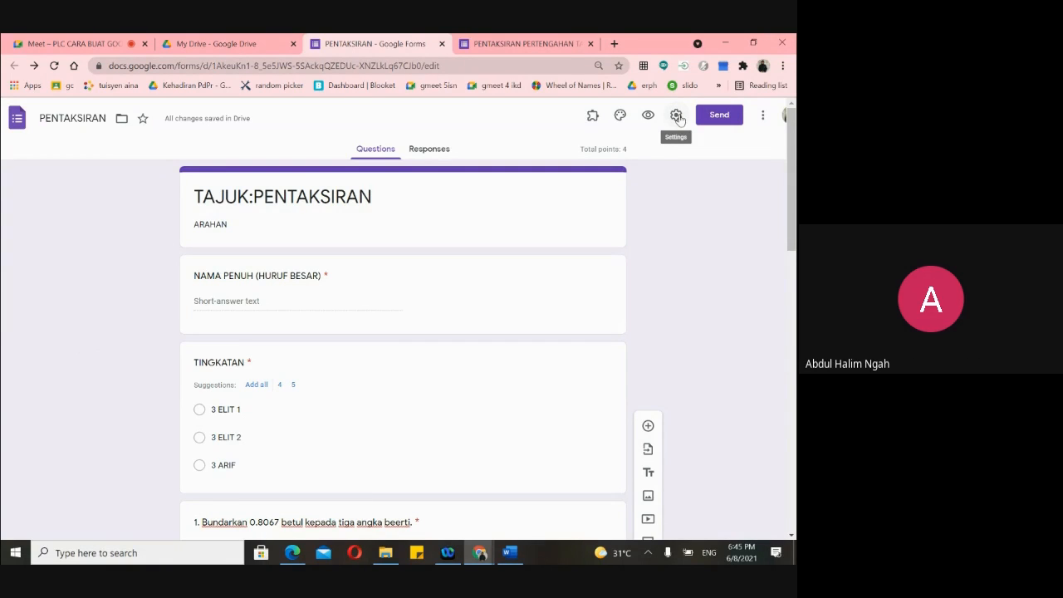
pyautogui.scroll(2, 545, 261)
pyautogui.scroll(1, 545, 261)
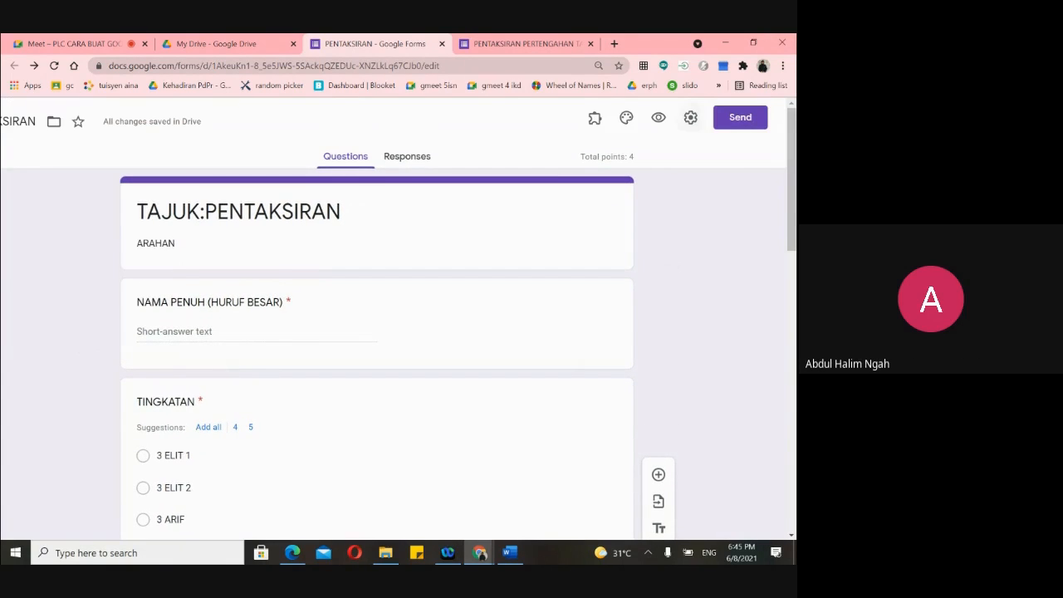
# - Toggle Make this a quiz off and back on, then save with marks released immediately
pyautogui.click(692, 118)
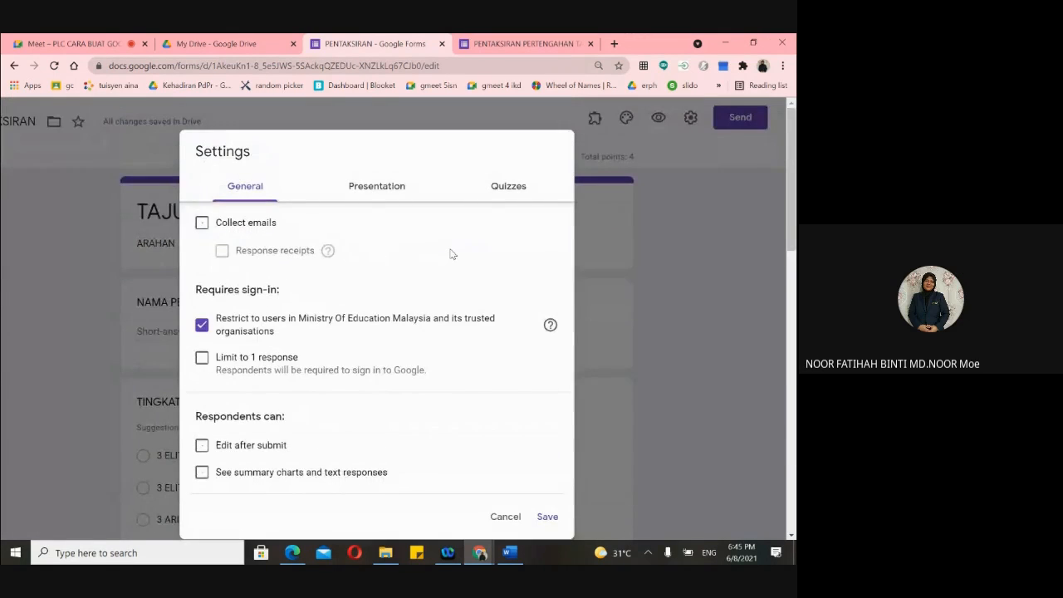
pyautogui.scroll(-1, 451, 253)
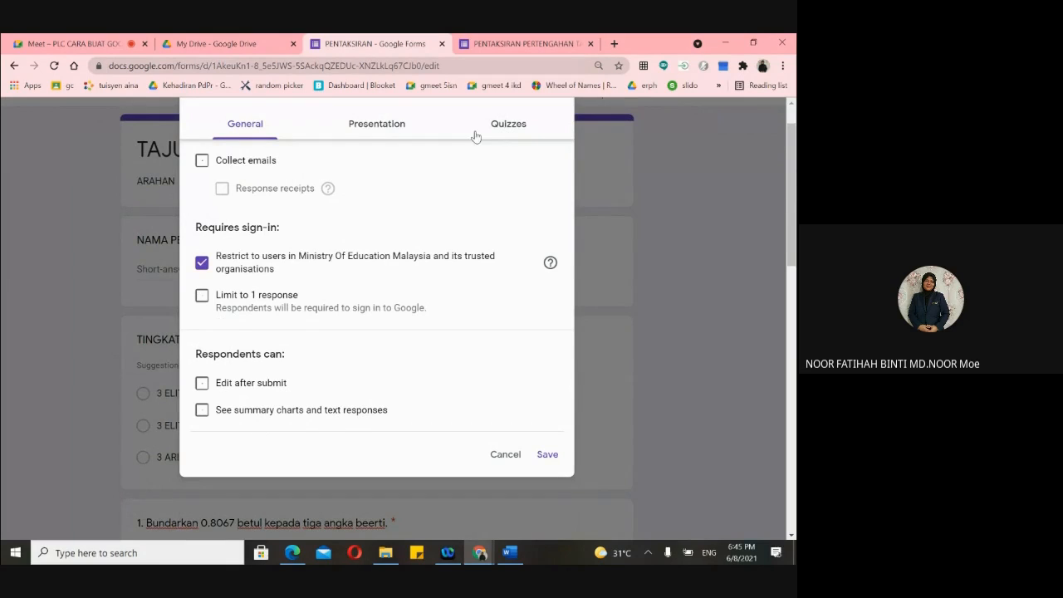
pyautogui.click(509, 128)
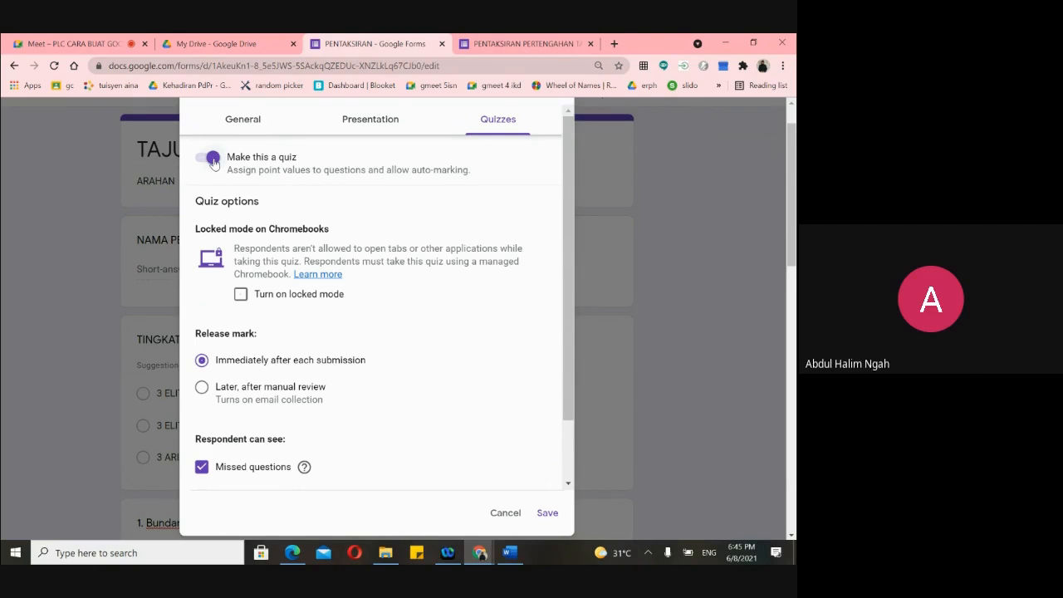
pyautogui.click(213, 159)
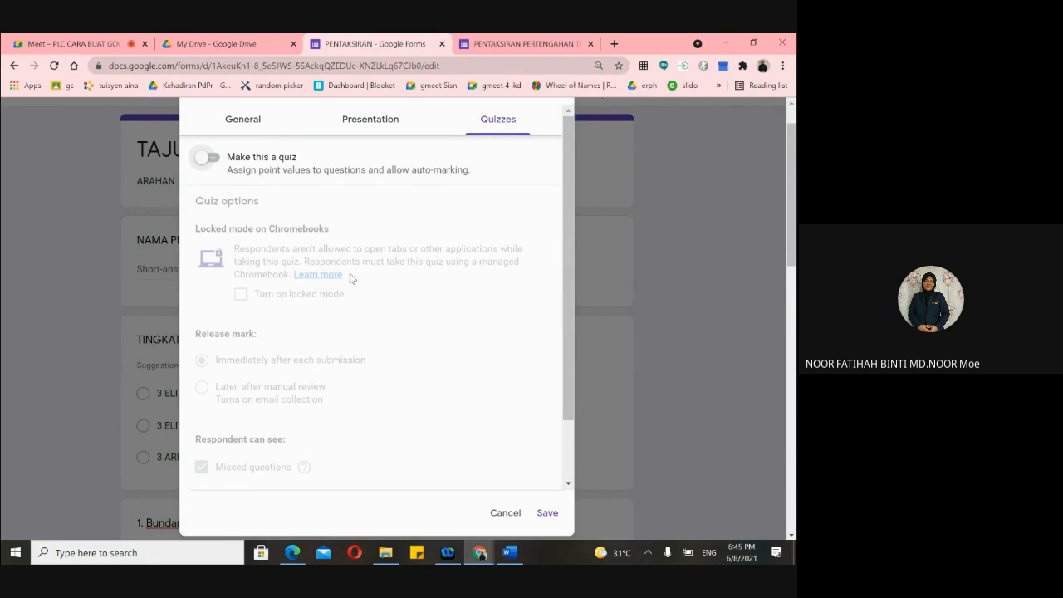
pyautogui.click(209, 160)
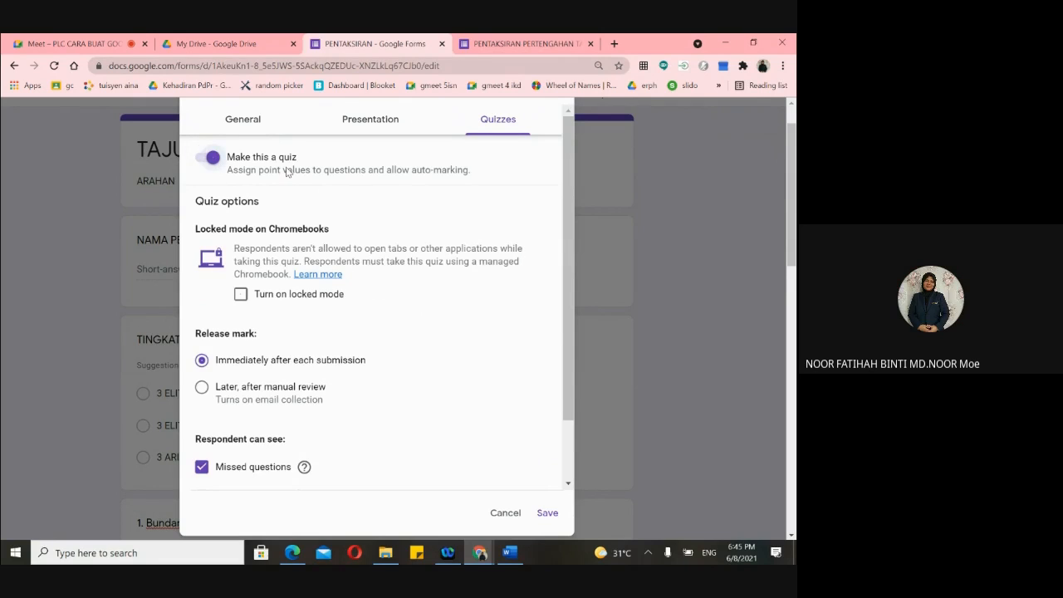
pyautogui.click(547, 513)
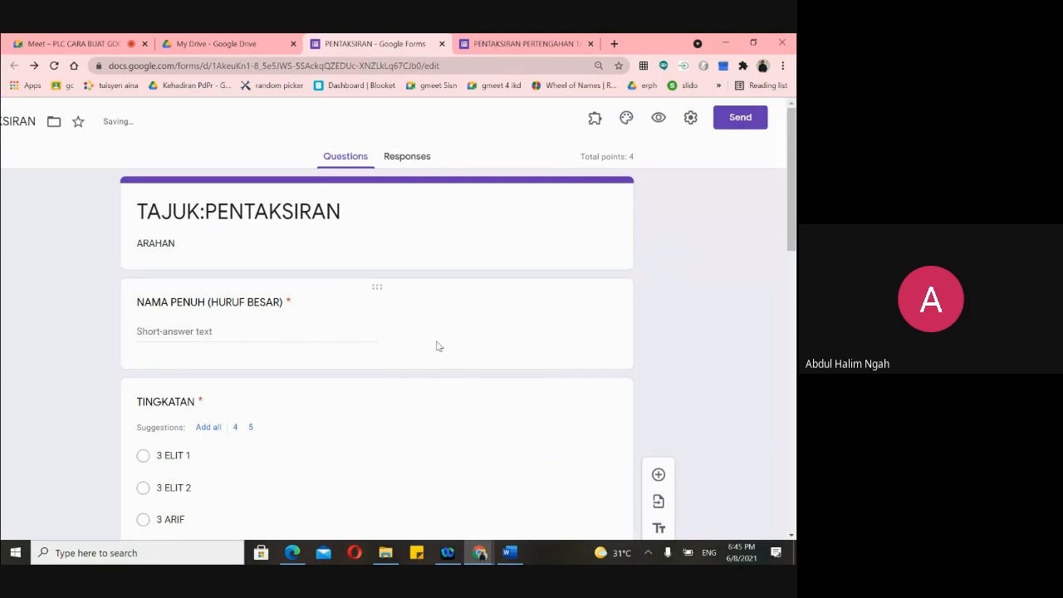
pyautogui.scroll(-5, 438, 346)
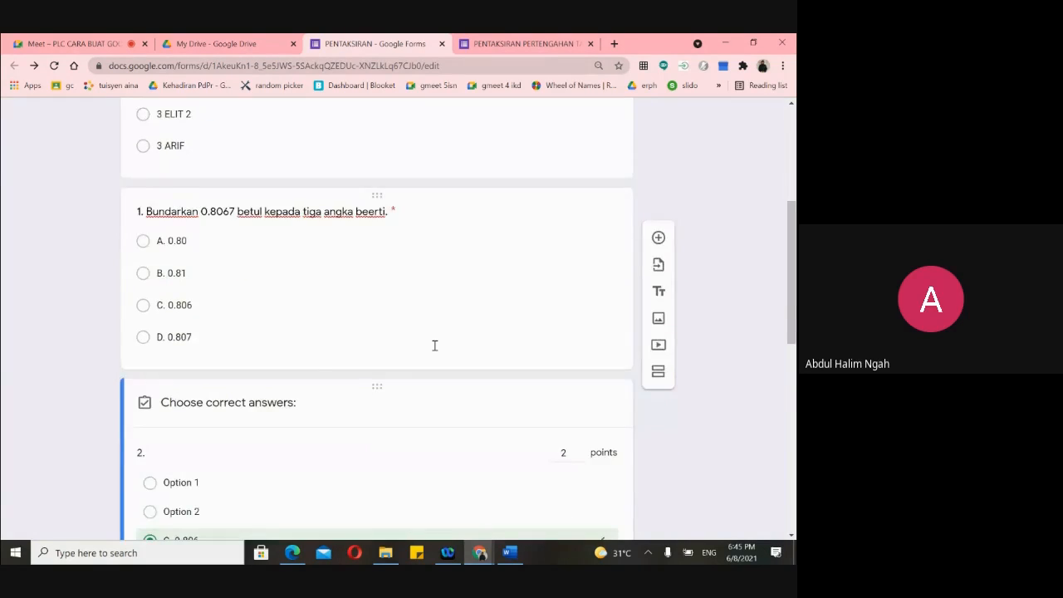
pyautogui.scroll(1, 434, 345)
# - Switch question 1's answer key from C. 0.806 to B. 0.81, keeping 2 points and Required on
pyautogui.click(371, 340)
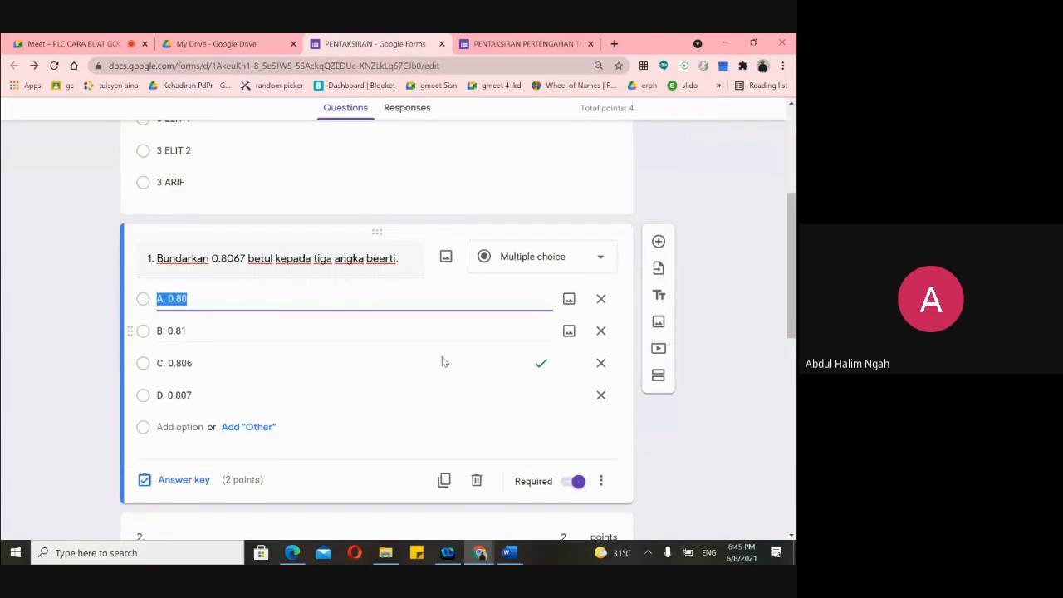
pyautogui.scroll(-1, 443, 362)
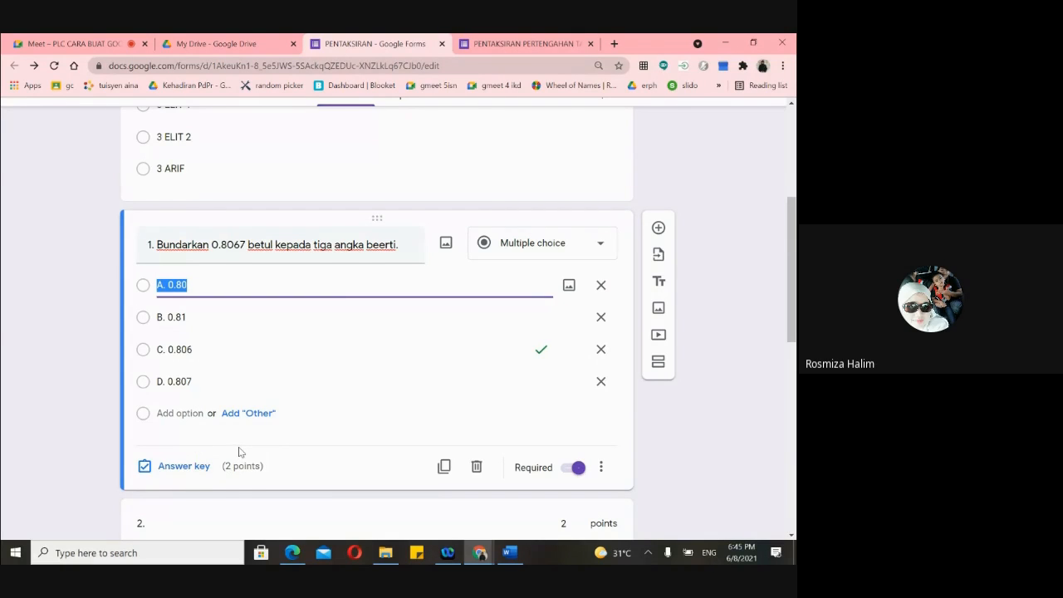
pyautogui.click(184, 467)
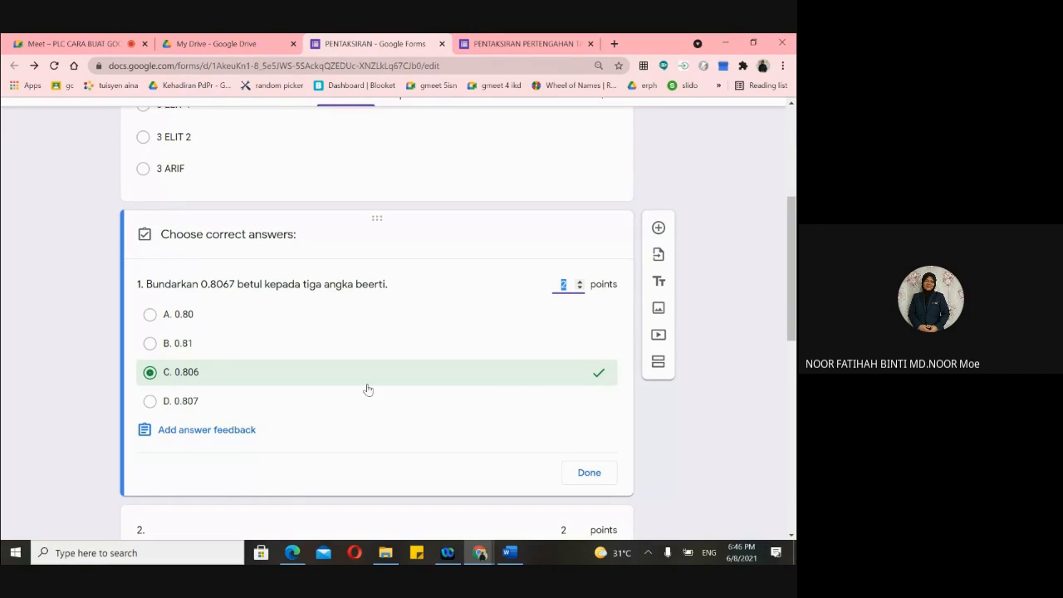
pyautogui.click(164, 377)
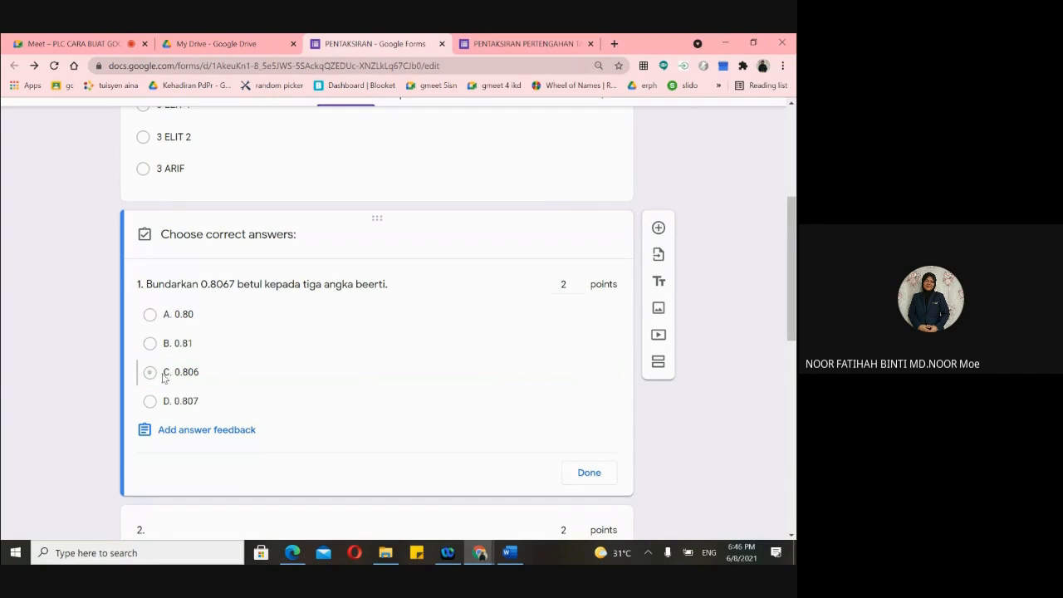
pyautogui.click(163, 347)
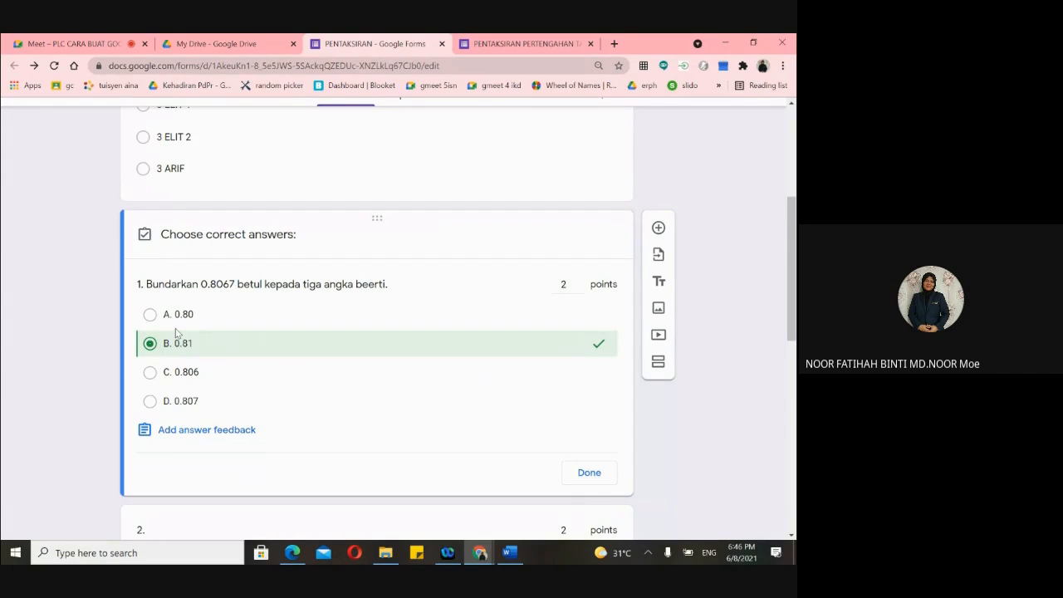
pyautogui.click(588, 472)
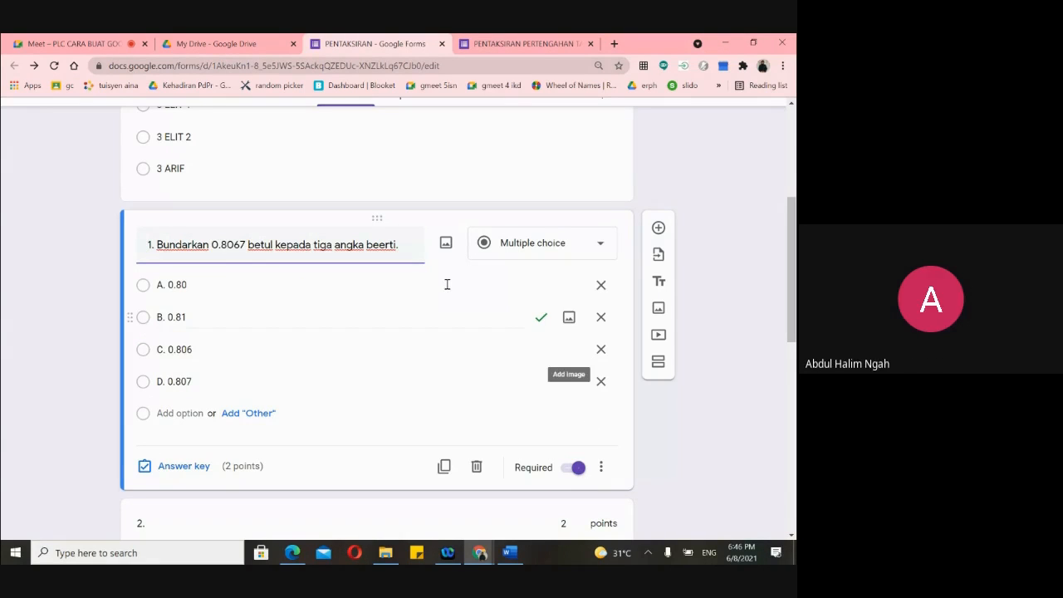
pyautogui.click(573, 470)
pyautogui.click(571, 470)
pyautogui.scroll(-3, 401, 330)
# - Review the quiz questions, then open the TAJUK:PENTAKSIRAN respondent preview in a new tab
pyautogui.scroll(3, 401, 336)
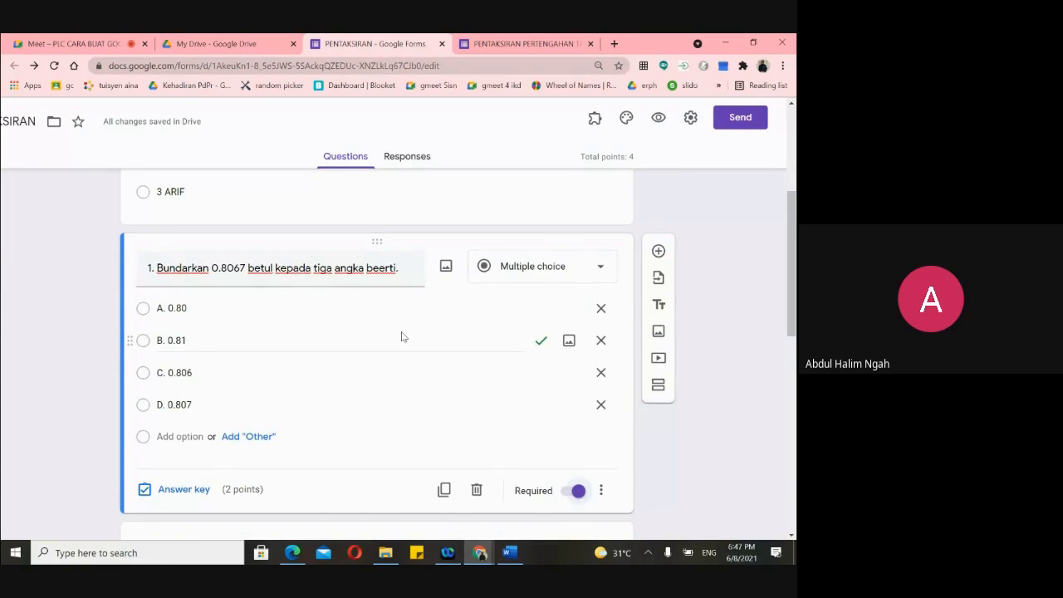
pyautogui.scroll(-1, 370, 351)
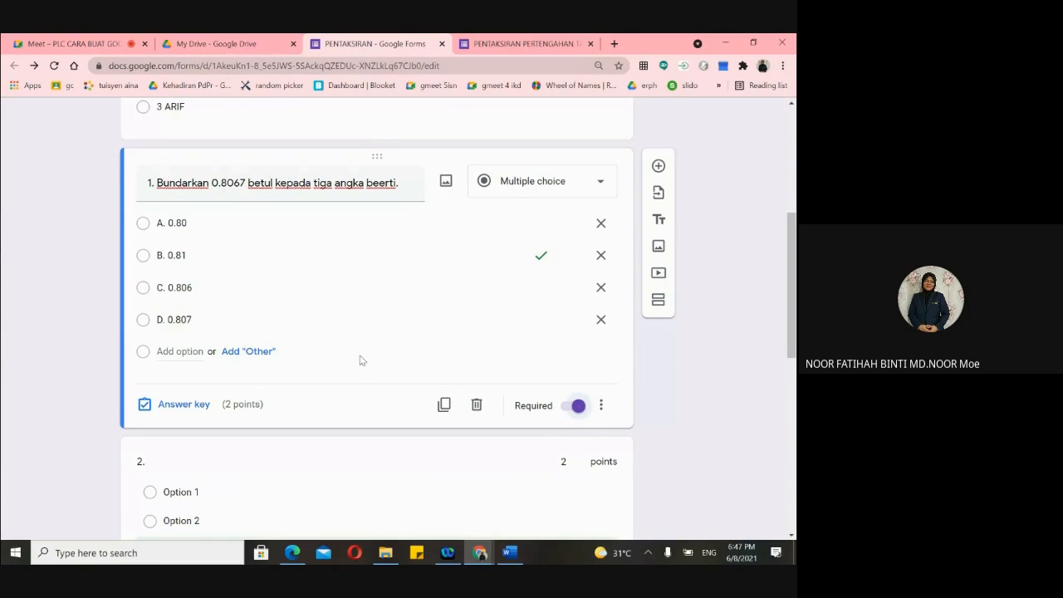
pyautogui.scroll(-8, 121, 512)
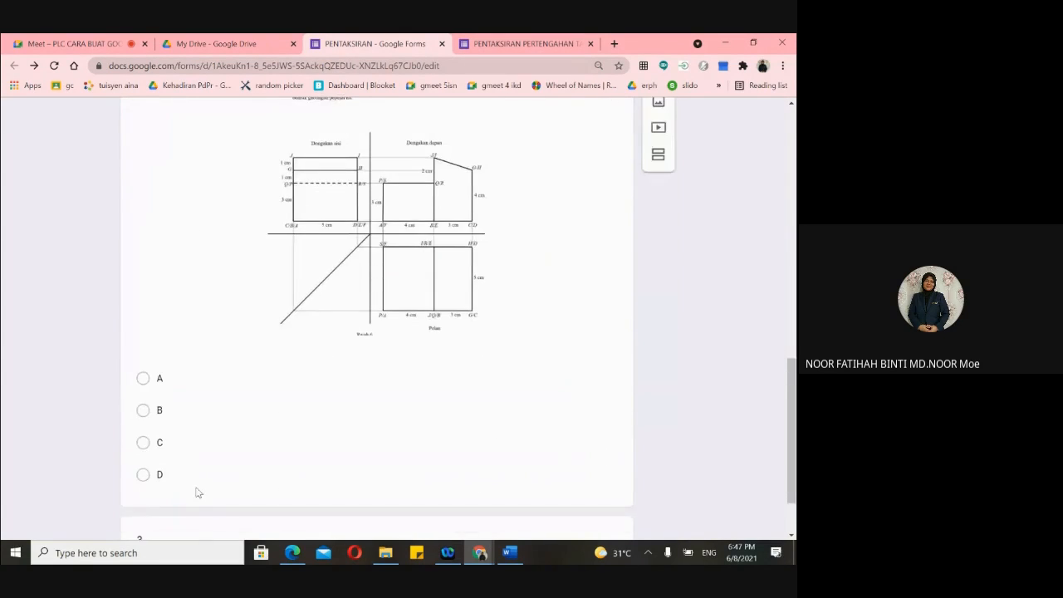
pyautogui.scroll(10, 197, 492)
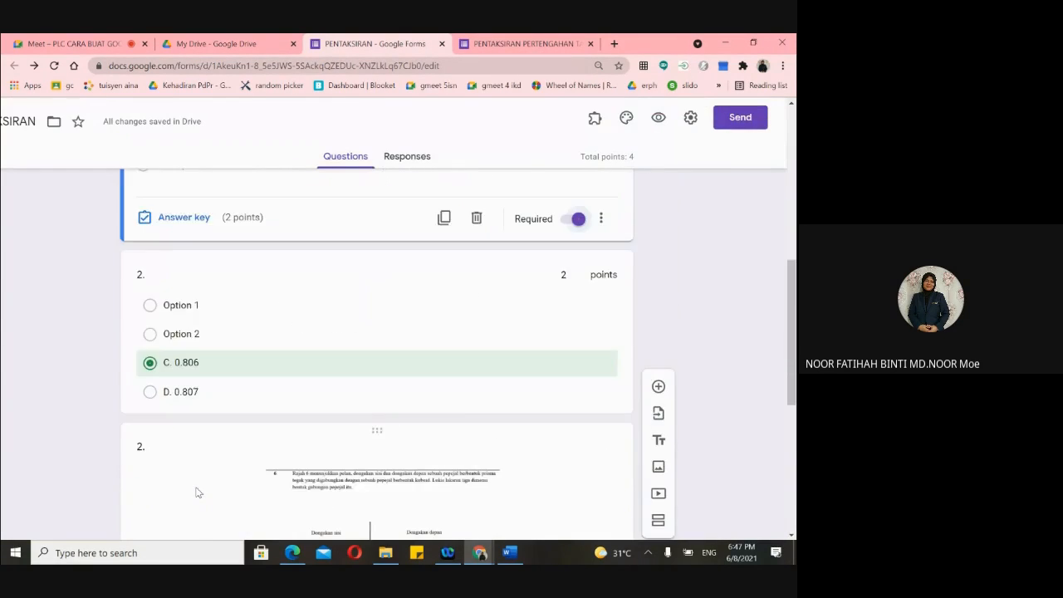
pyautogui.scroll(3, 197, 492)
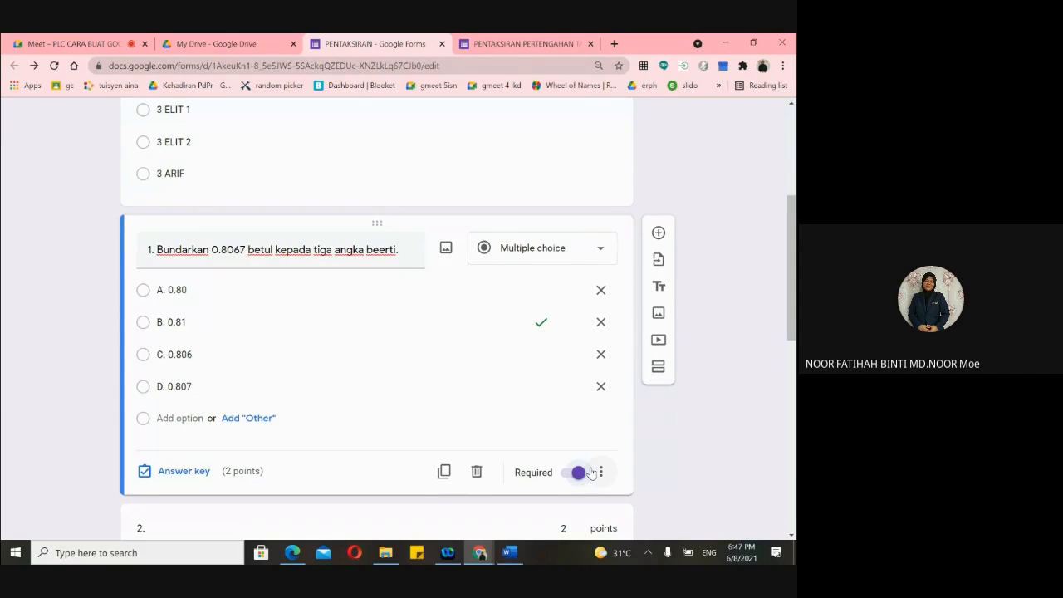
pyautogui.scroll(2, 421, 297)
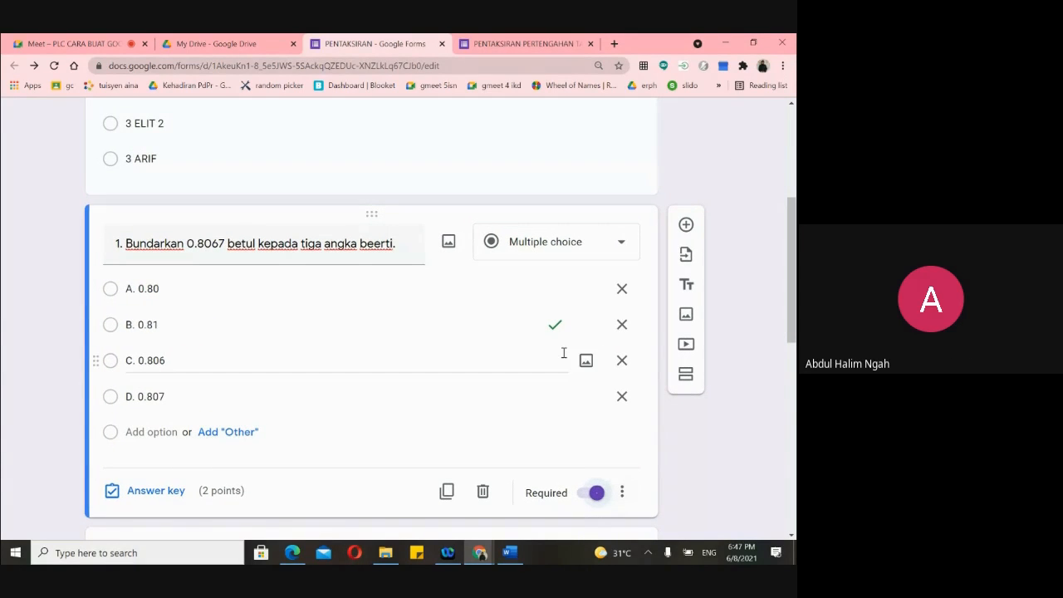
pyautogui.scroll(-2, 498, 347)
pyautogui.scroll(-1, 517, 350)
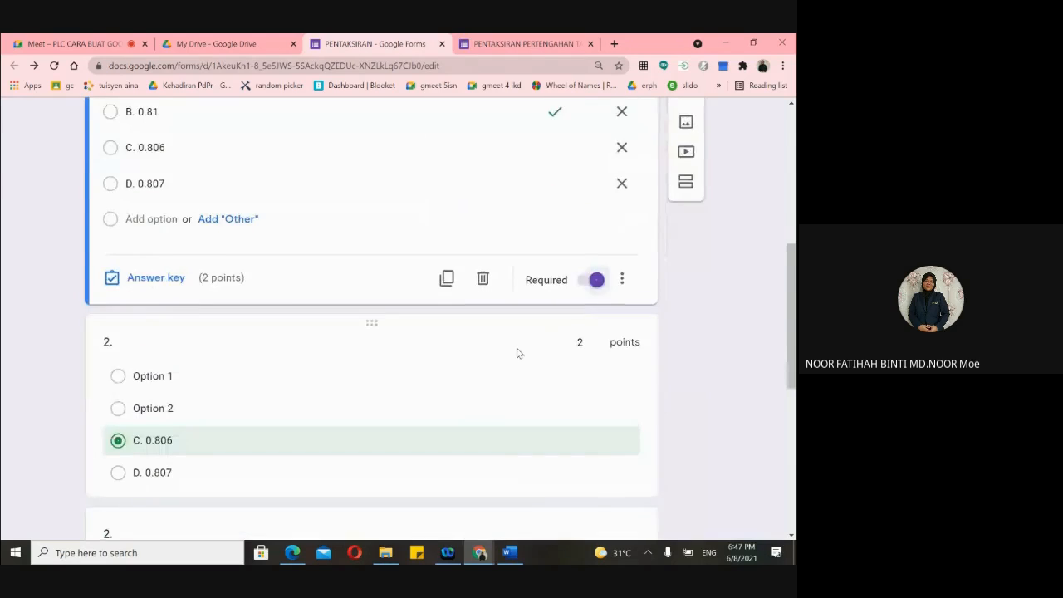
pyautogui.scroll(3, 581, 299)
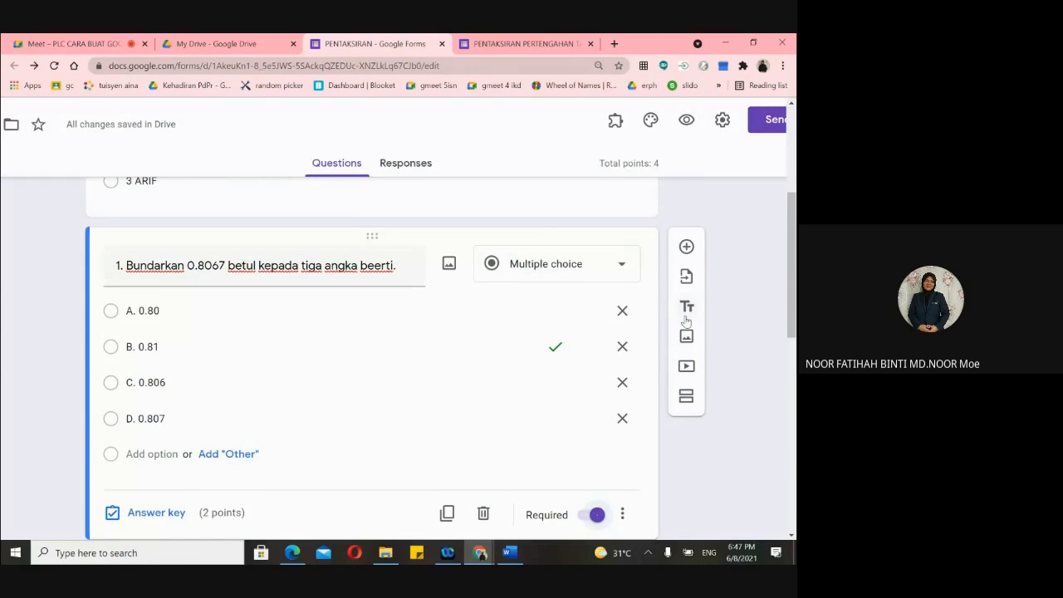
pyautogui.click(686, 121)
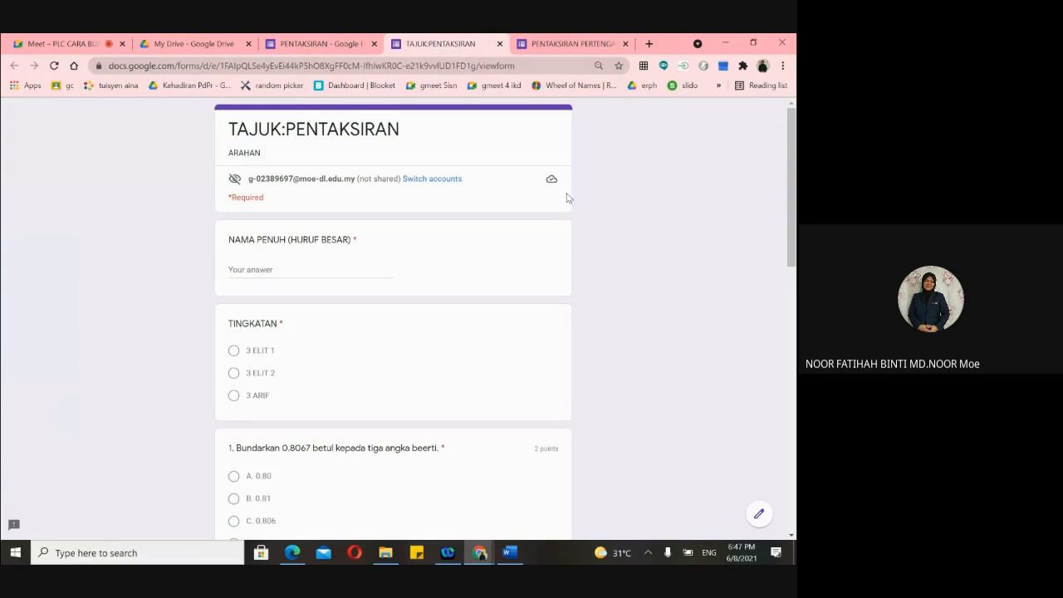
# - Answer question 1 with B. 0.81 in the preview, then close the preview tab
pyautogui.scroll(-2, 498, 282)
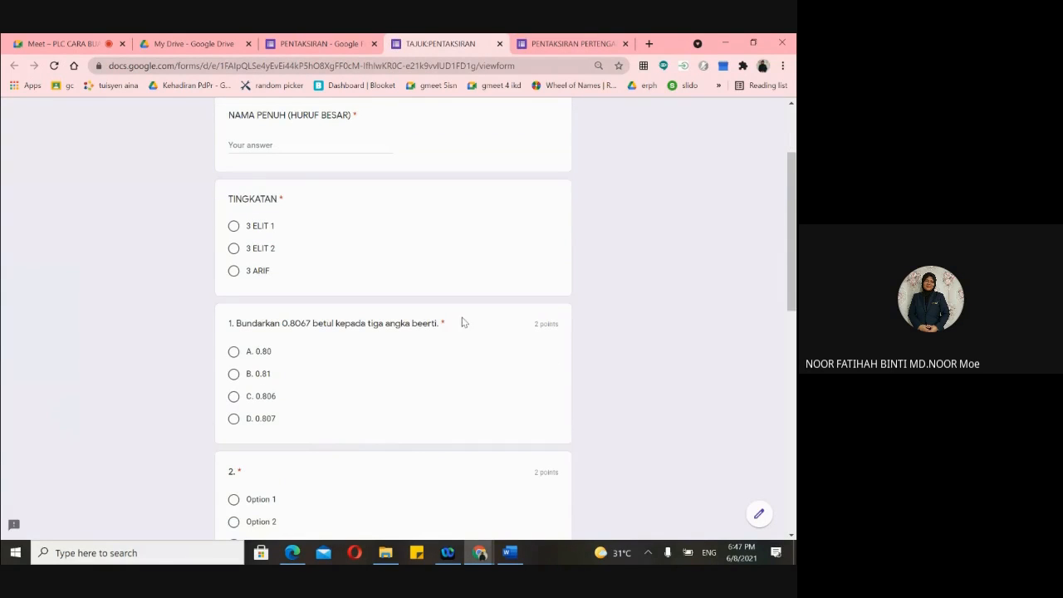
pyautogui.click(233, 373)
pyautogui.scroll(-4, 344, 393)
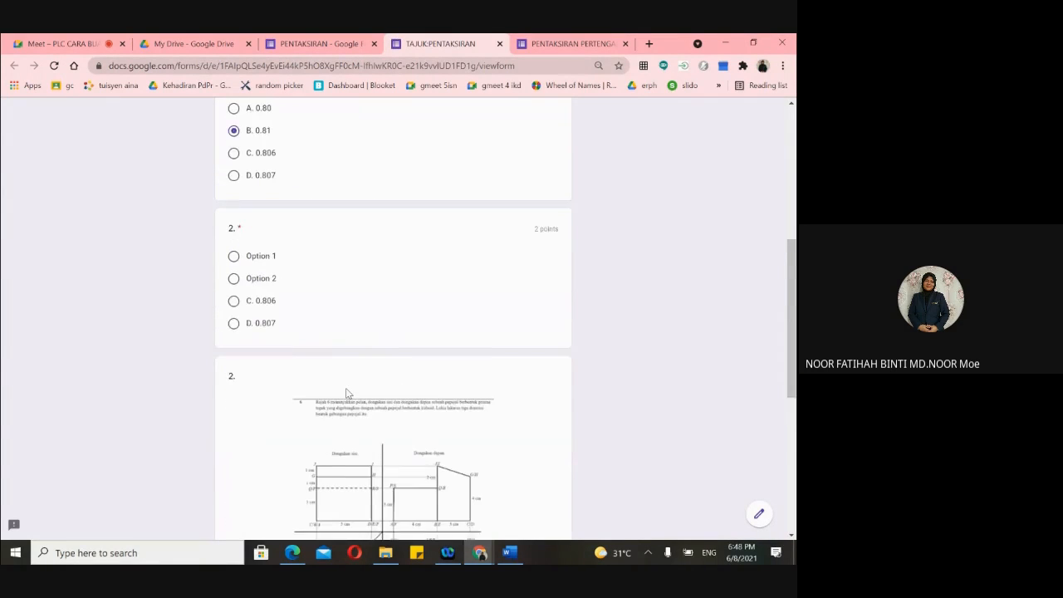
pyautogui.scroll(2, 246, 274)
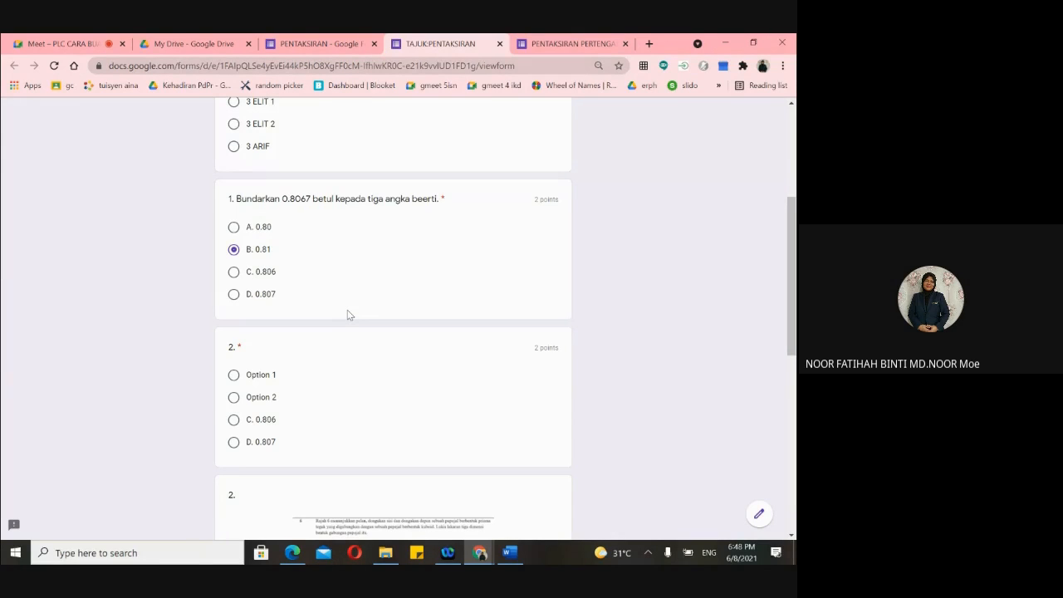
pyautogui.click(499, 43)
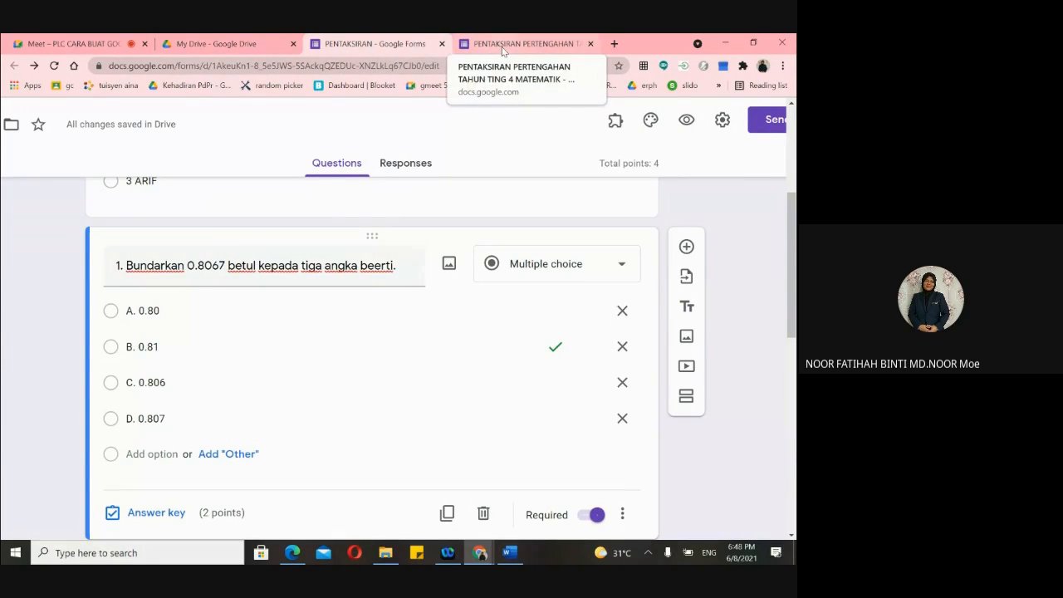
pyautogui.click(501, 46)
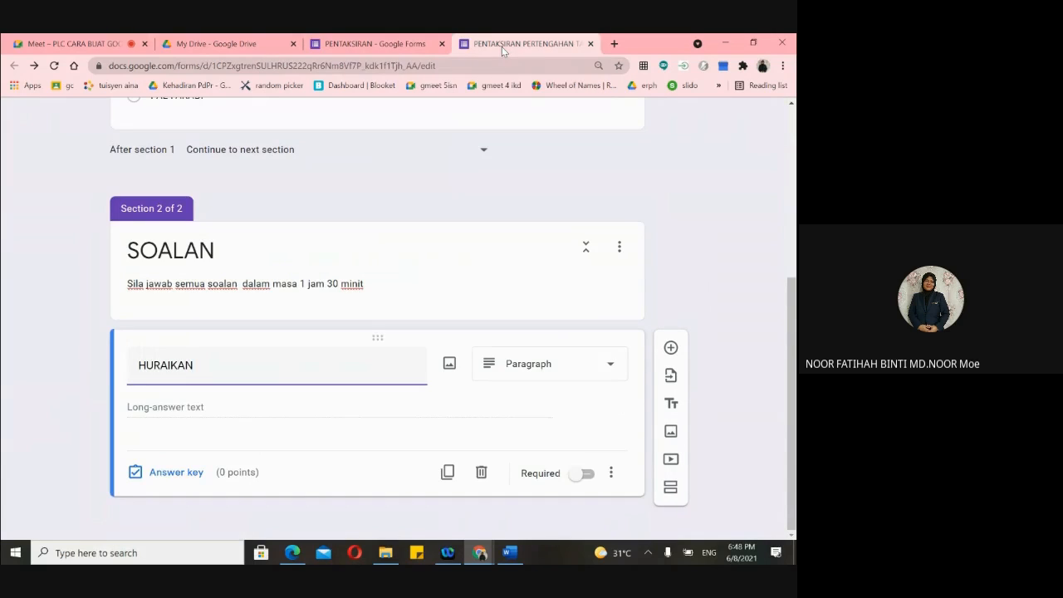
pyautogui.click(406, 45)
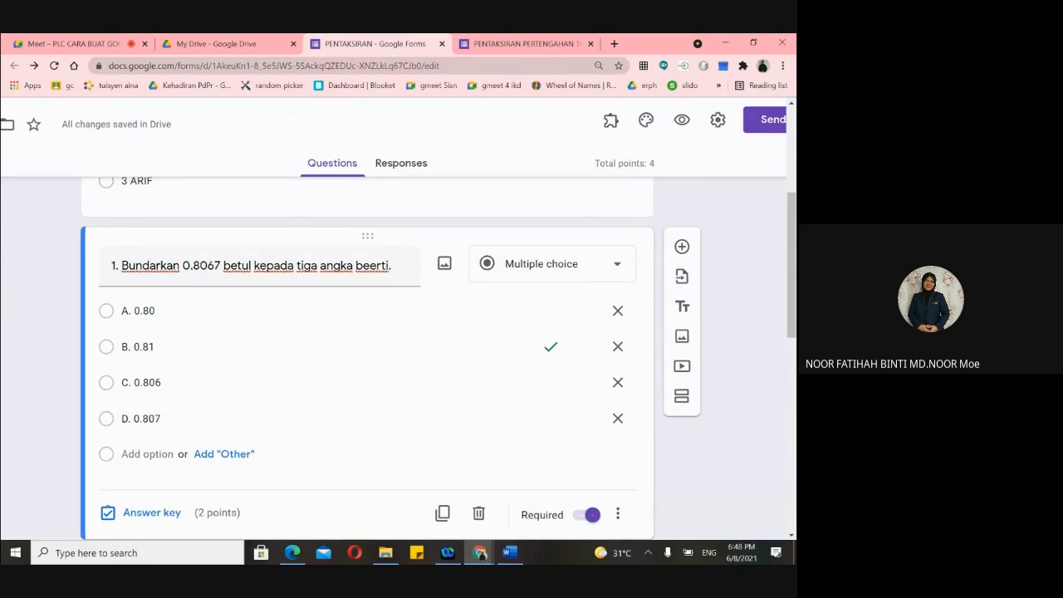
pyautogui.hotkey('ctrl', '+')
pyautogui.hotkey('ctrl', '+')
pyautogui.hotkey('ctrl', '+')
pyautogui.hotkey('ctrl', '+')
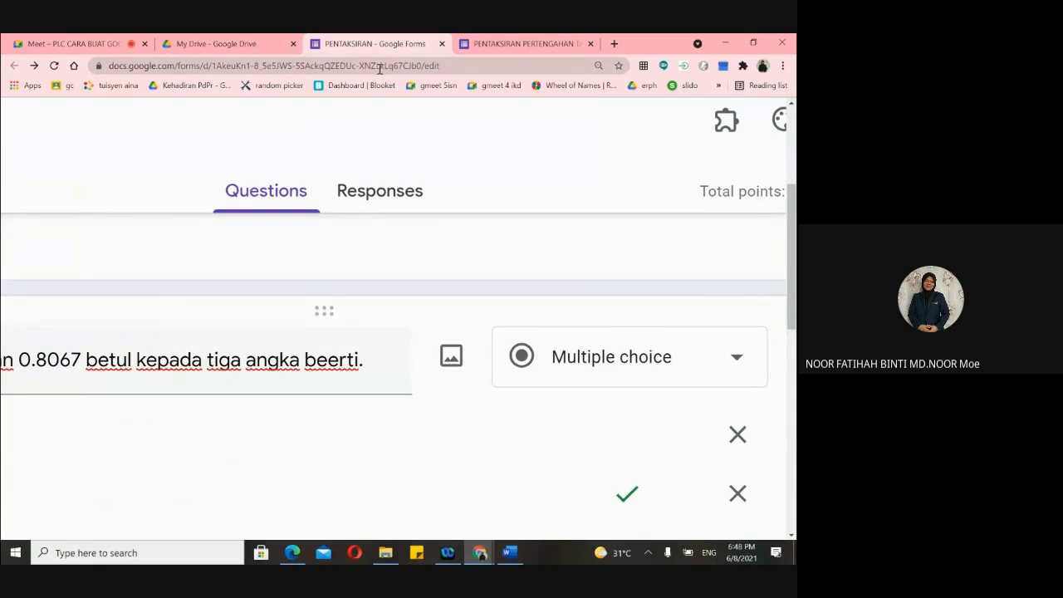
pyautogui.hotkey('ctrl', '-')
pyautogui.hotkey('ctrl', '-')
pyautogui.hotkey('ctrl', '-')
pyautogui.hotkey('ctrl', '-')
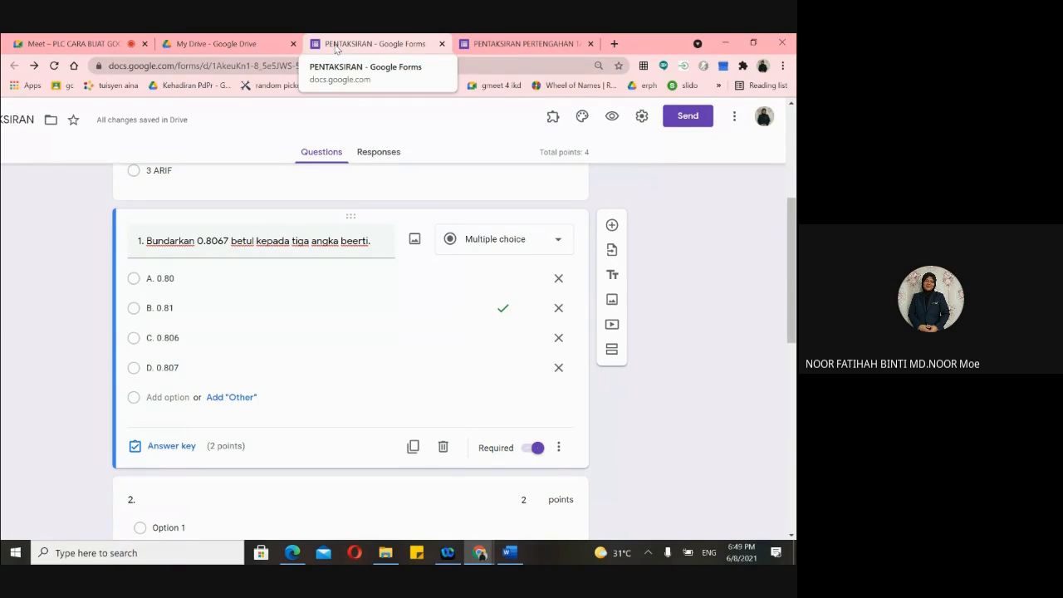
pyautogui.scroll(-2, 393, 319)
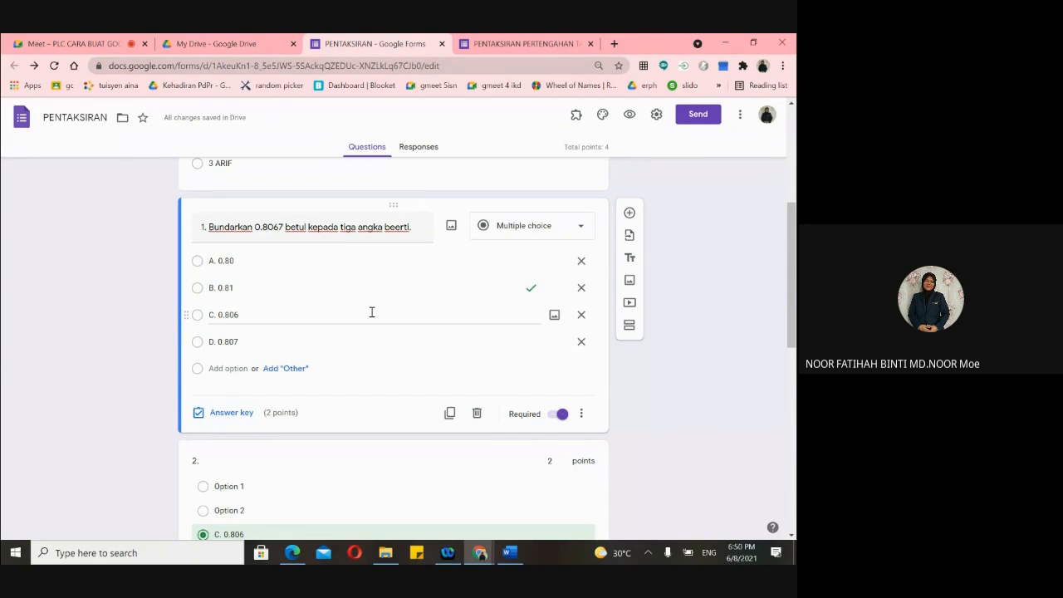
# - Reopen the respondent preview of the TAJUK:PENTAKSIRAN quiz from question 1's area
pyautogui.scroll(1, 398, 287)
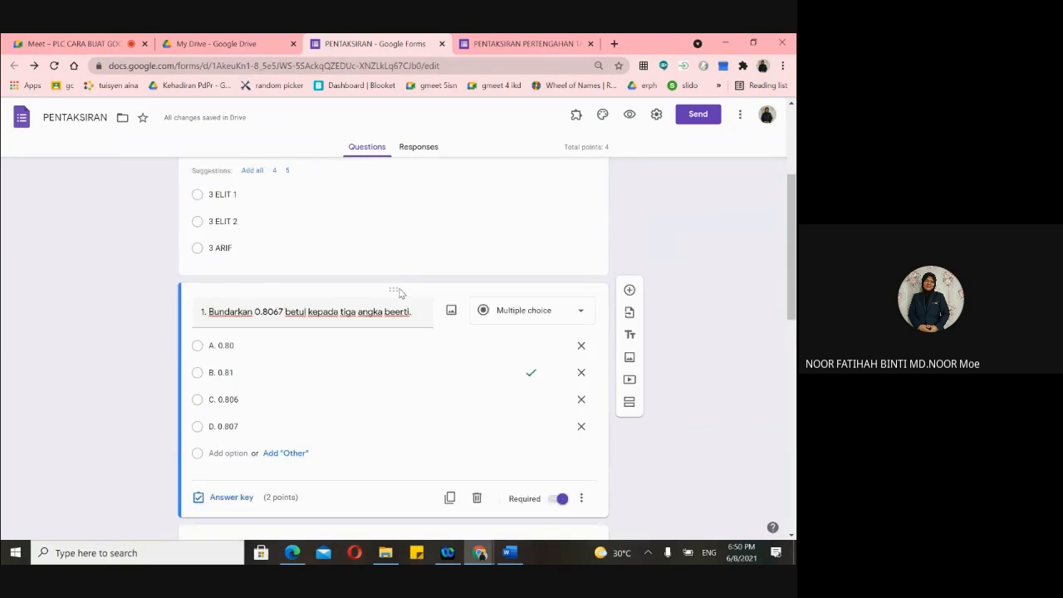
pyautogui.scroll(-2, 398, 291)
pyautogui.scroll(1, 387, 299)
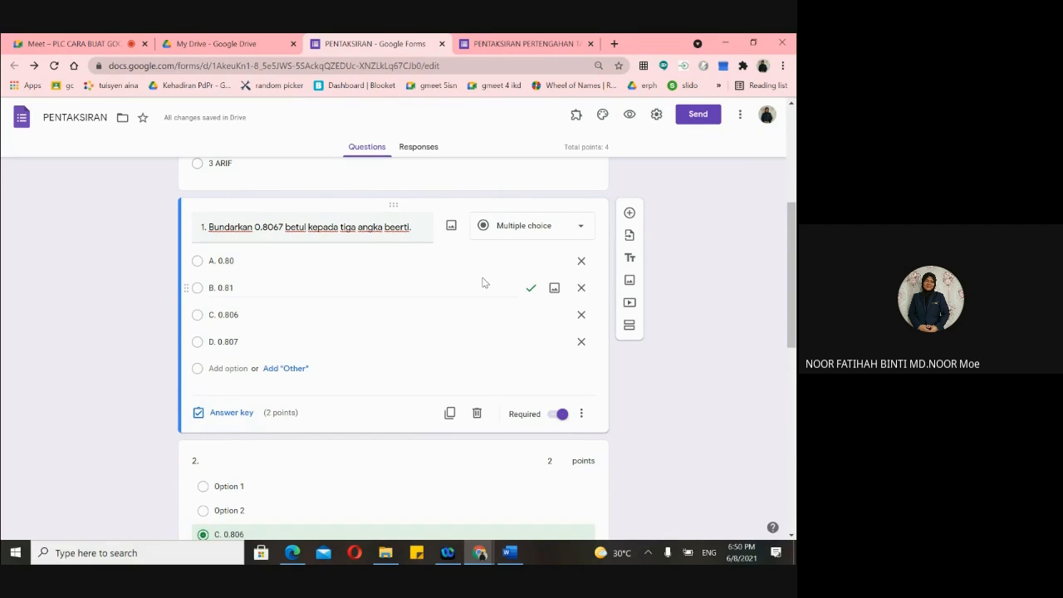
pyautogui.click(630, 120)
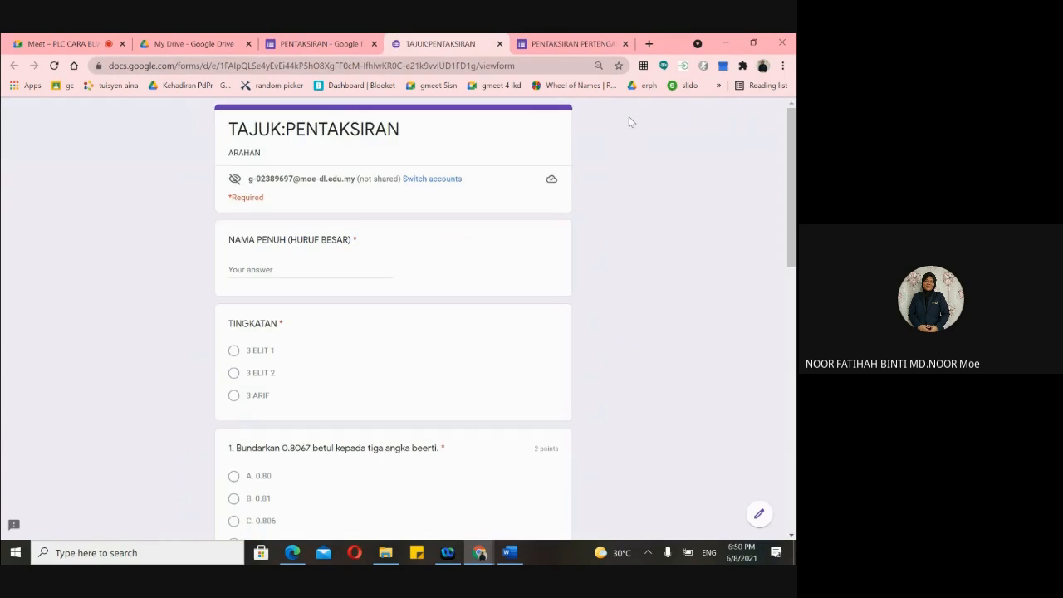
# - Select the TAJUK:PENTAKSIRAN preview tab's full URL in the address bar
pyautogui.click(480, 65)
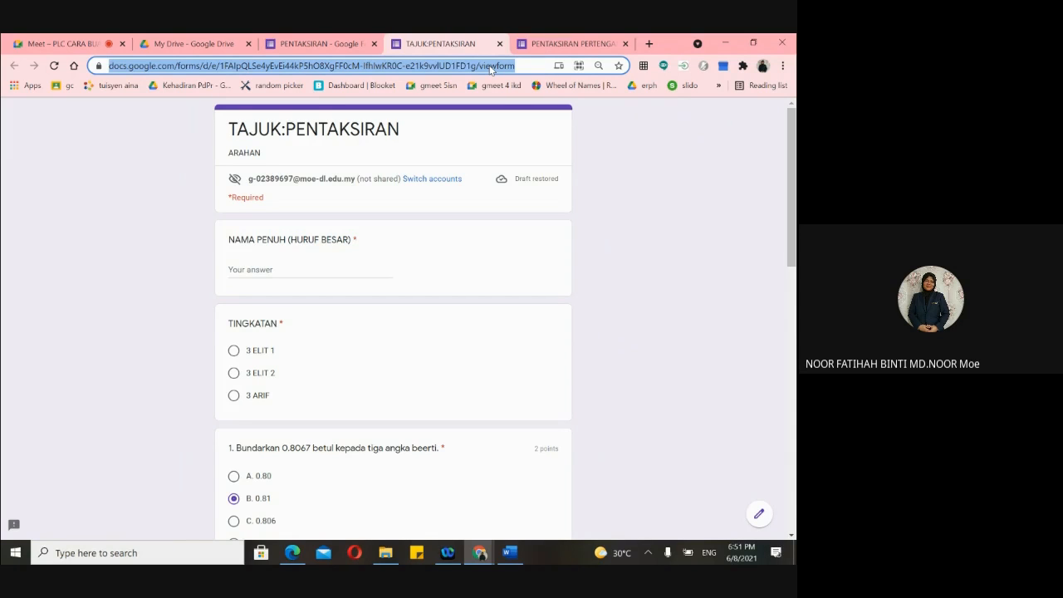
# - Select the full https link of the TAJUK:PENTAKSIRAN preview page and copy it
pyautogui.click(552, 46)
pyautogui.click(454, 45)
pyautogui.click(468, 63)
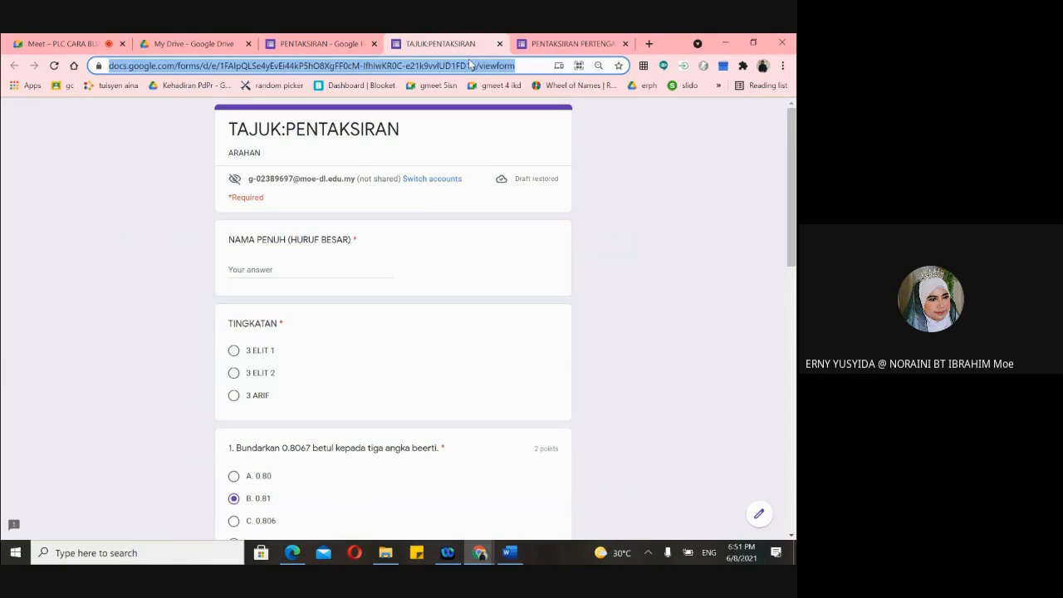
pyautogui.click(522, 68)
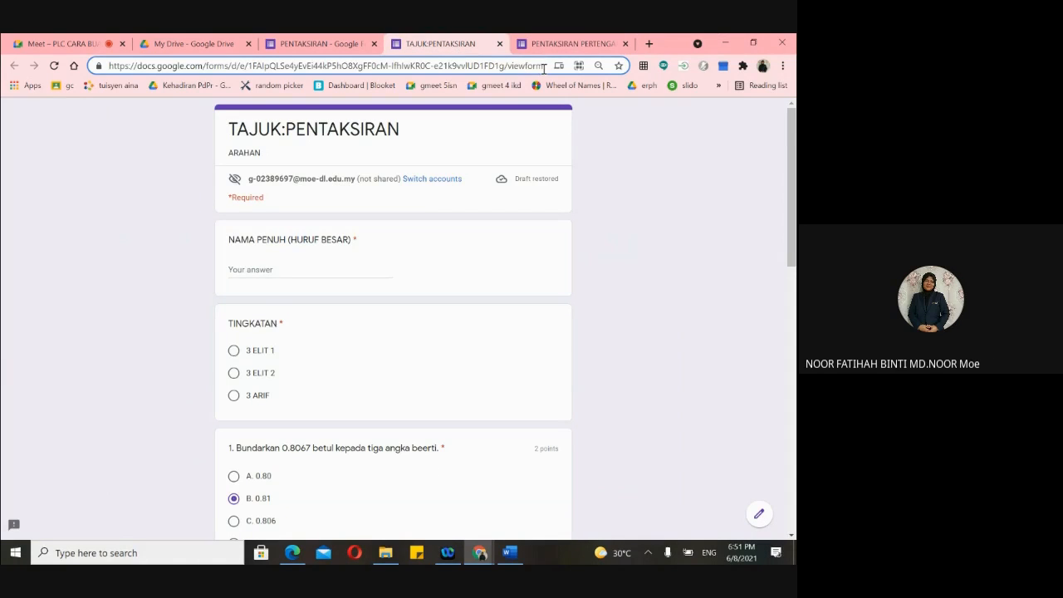
pyautogui.moveTo(544, 69); pyautogui.dragTo(106, 71)
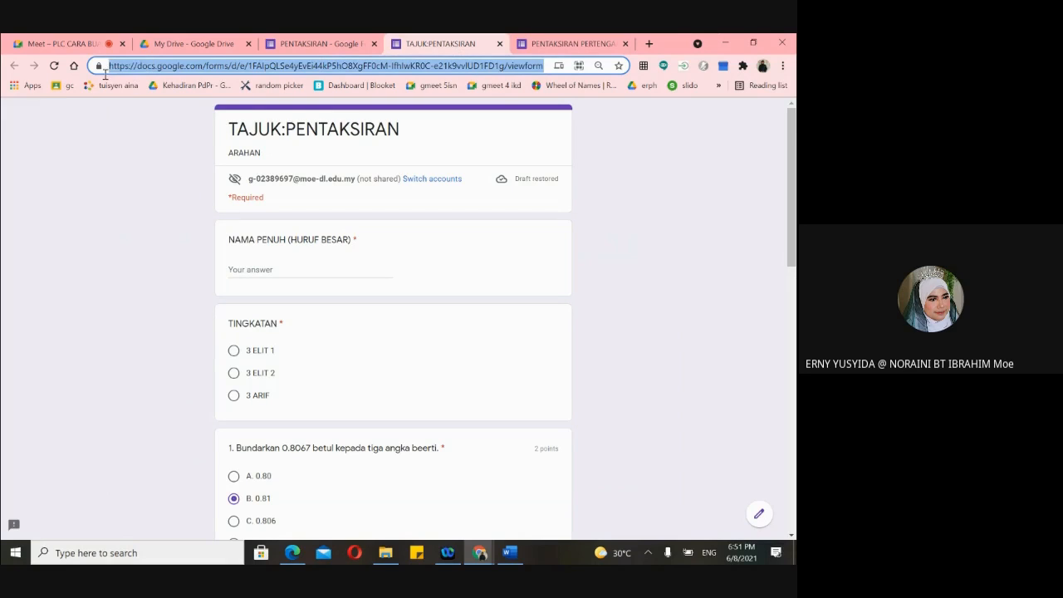
pyautogui.rightClick(315, 69)
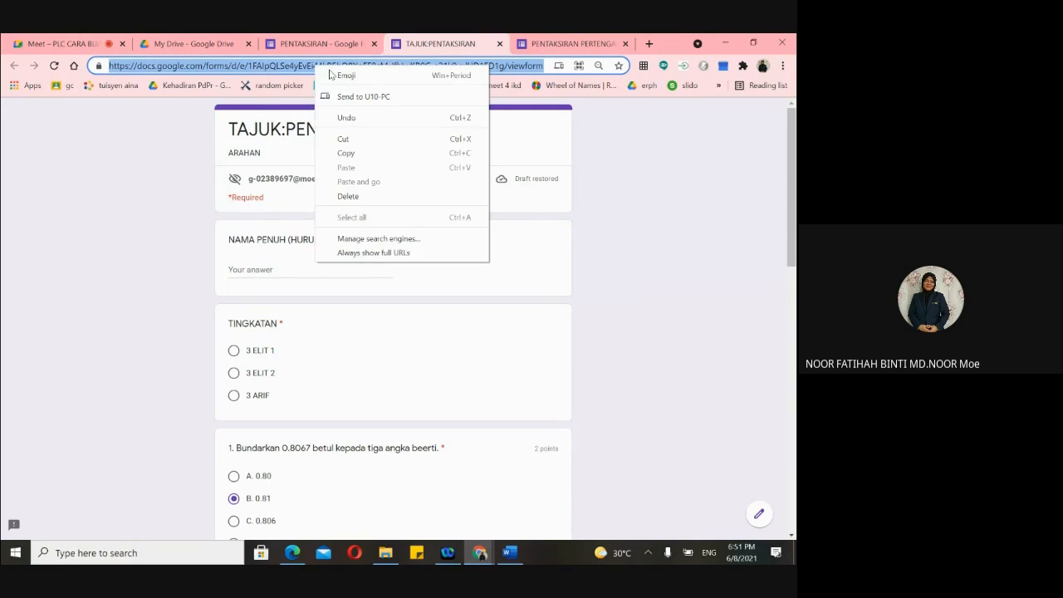
pyautogui.click(346, 153)
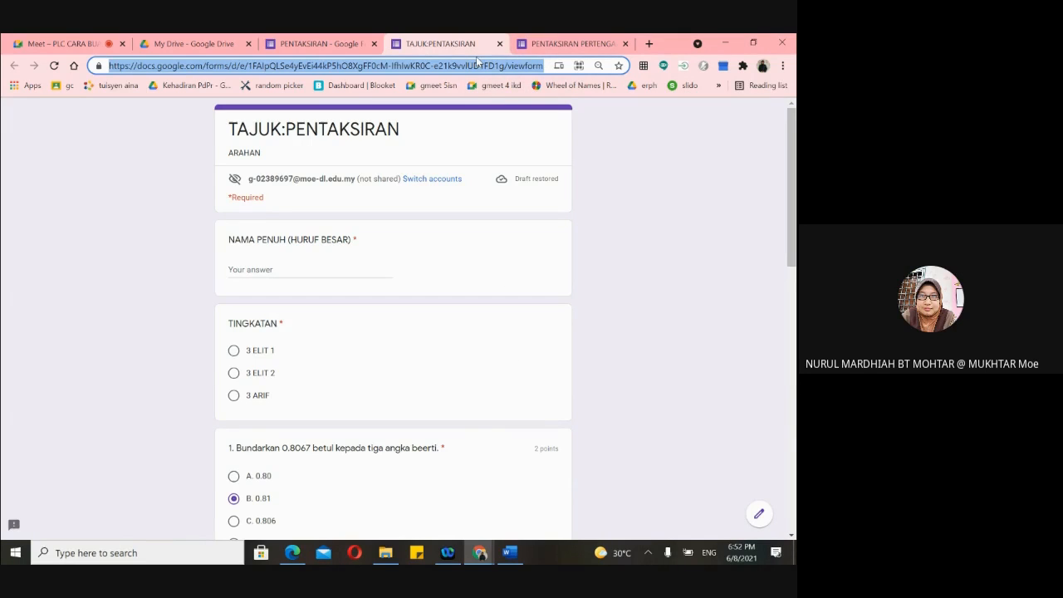
# - After visiting the mid-year maths form tab, copy the TAJUK:PENTAKSIRAN preview link again
pyautogui.scroll(3, 390, 307)
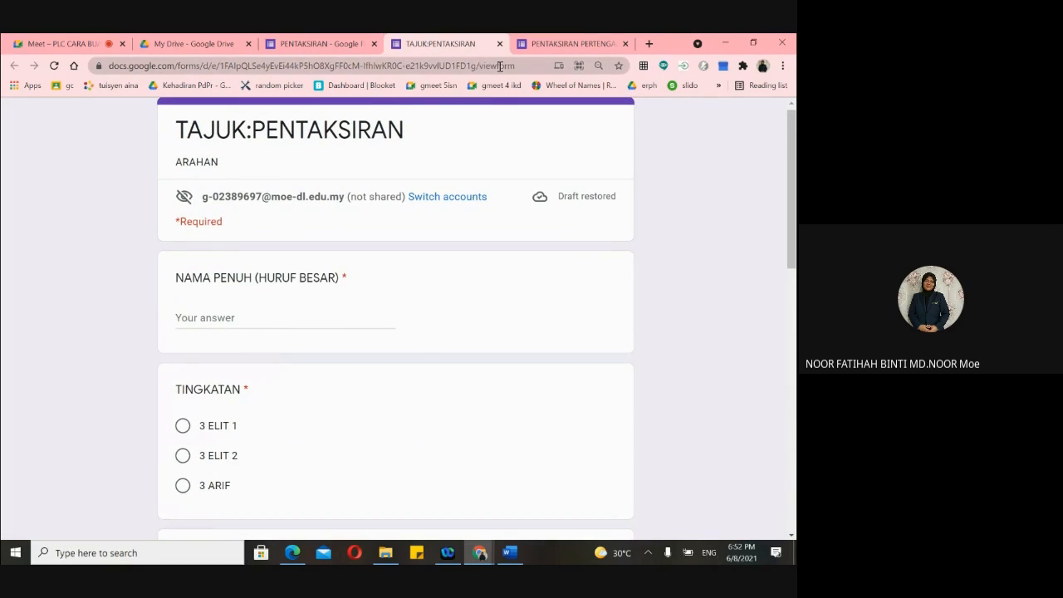
pyautogui.click(572, 43)
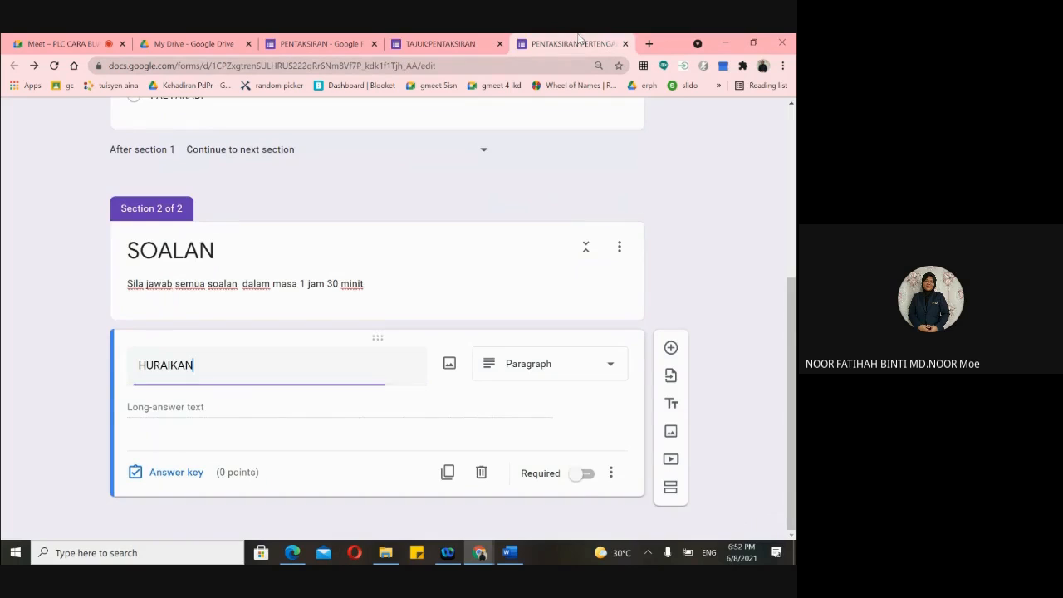
pyautogui.scroll(5, 696, 153)
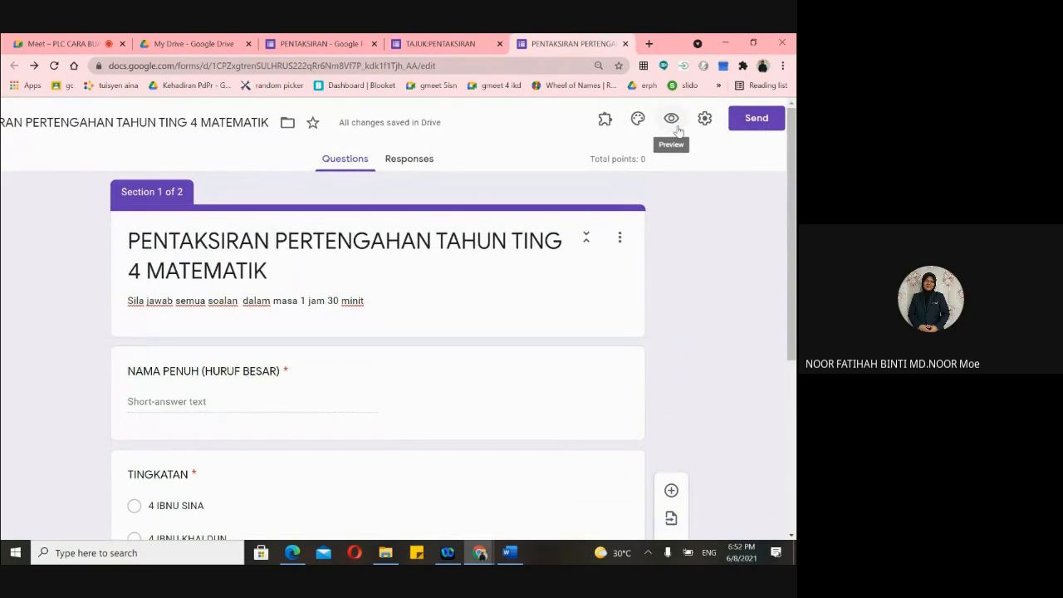
pyautogui.click(440, 44)
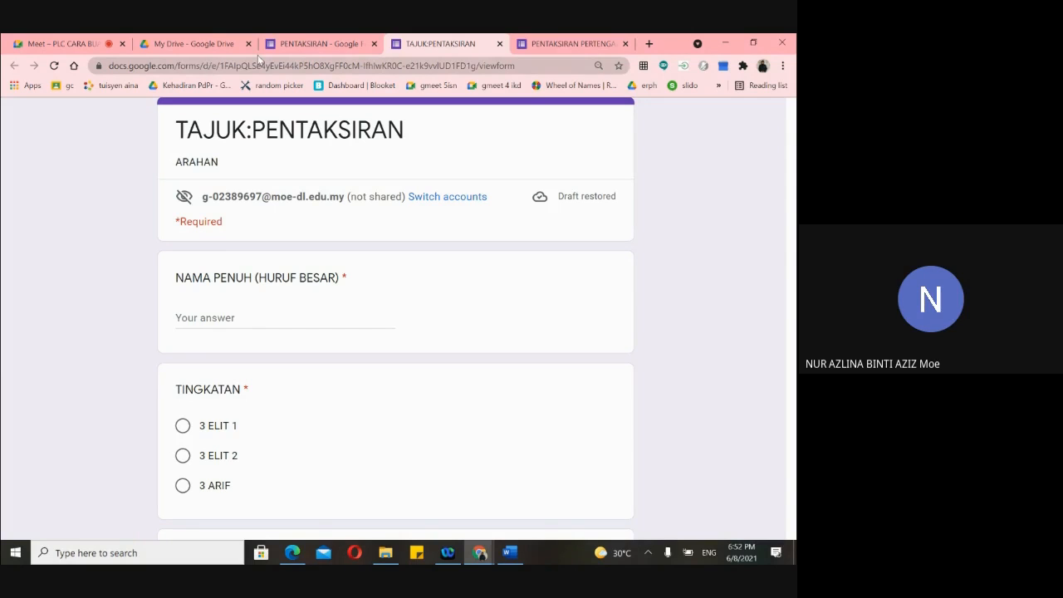
pyautogui.moveTo(523, 65); pyautogui.dragTo(103, 65)
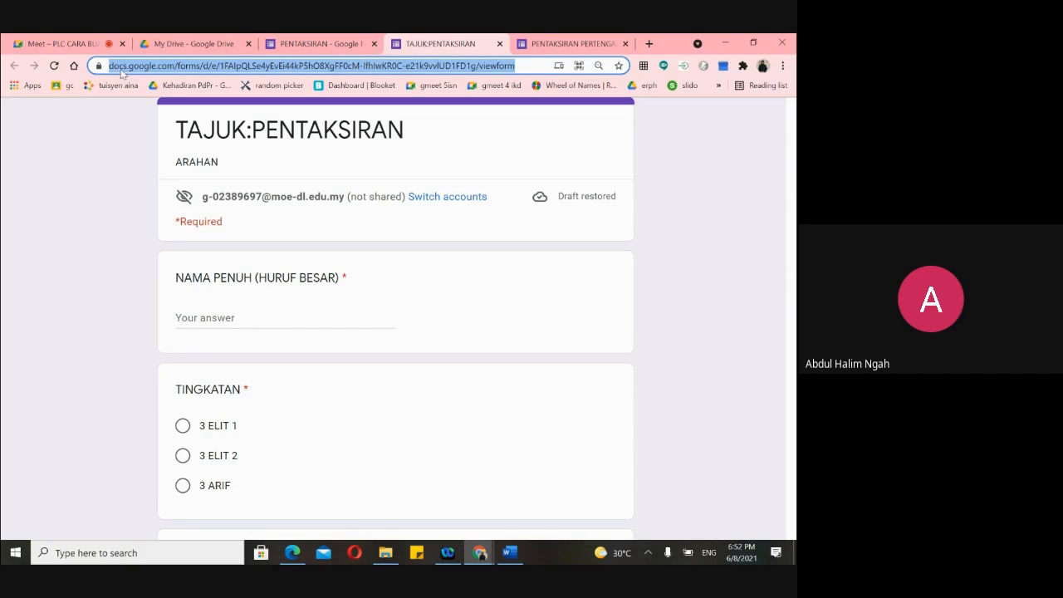
pyautogui.rightClick(124, 70)
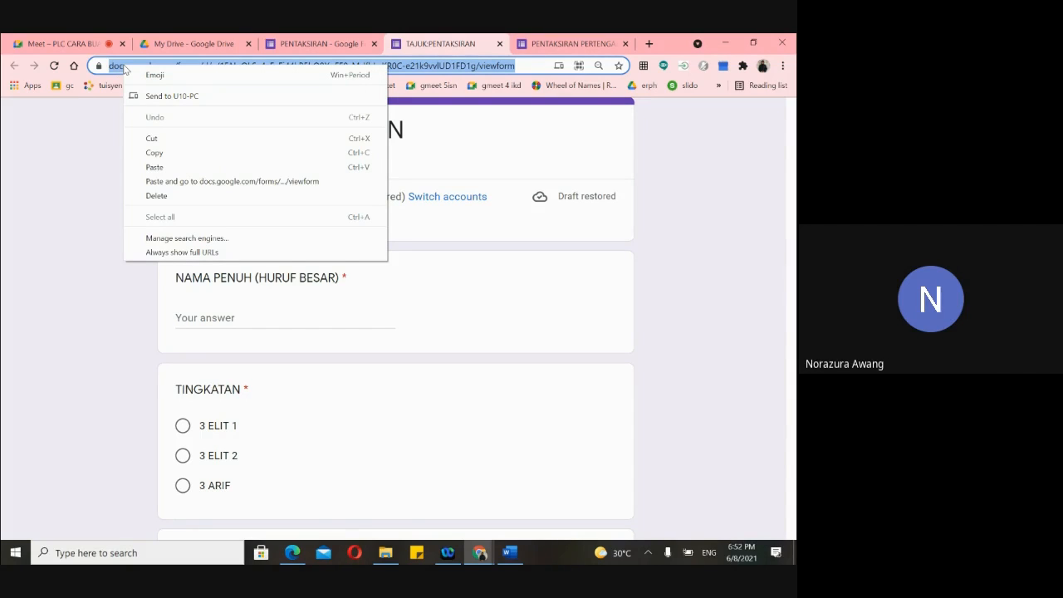
pyautogui.click(153, 155)
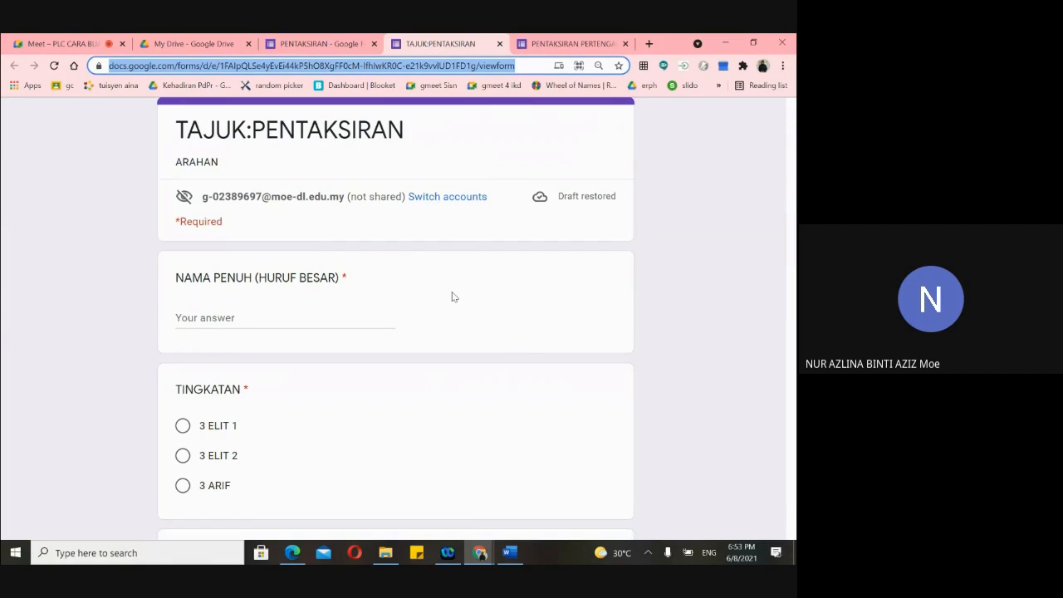
pyautogui.scroll(1, 453, 296)
pyautogui.scroll(-2, 453, 296)
pyautogui.scroll(2, 453, 297)
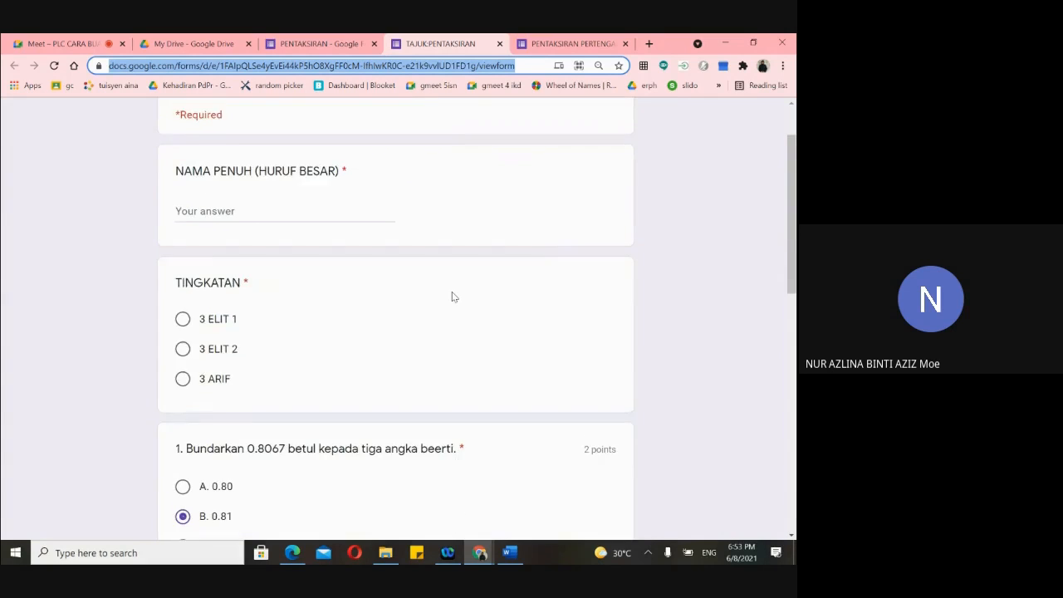
pyautogui.scroll(-2, 478, 303)
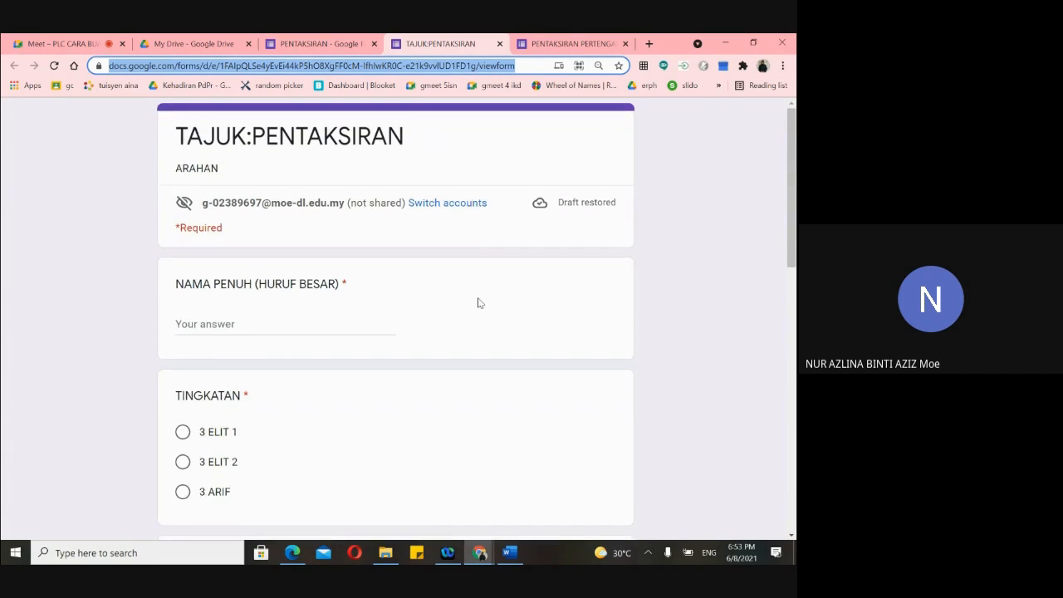
pyautogui.scroll(-10, 478, 302)
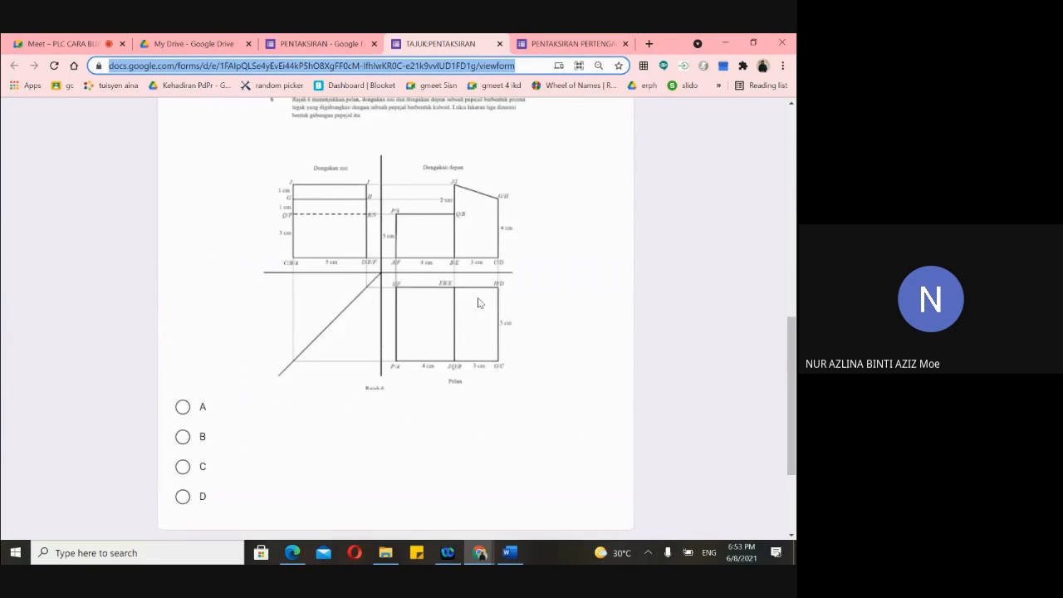
pyautogui.scroll(10, 477, 303)
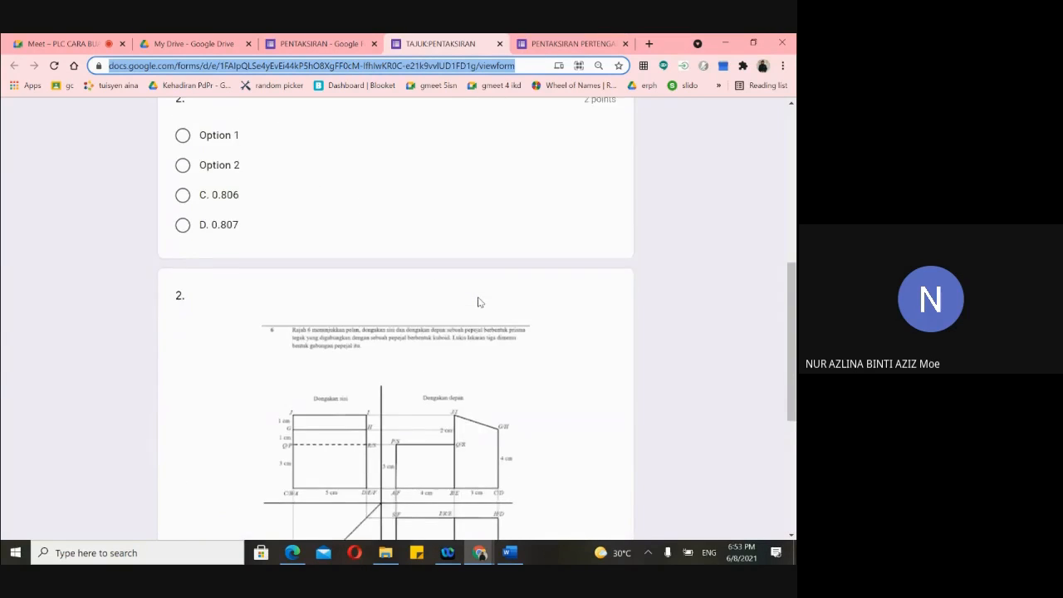
pyautogui.scroll(5, 478, 302)
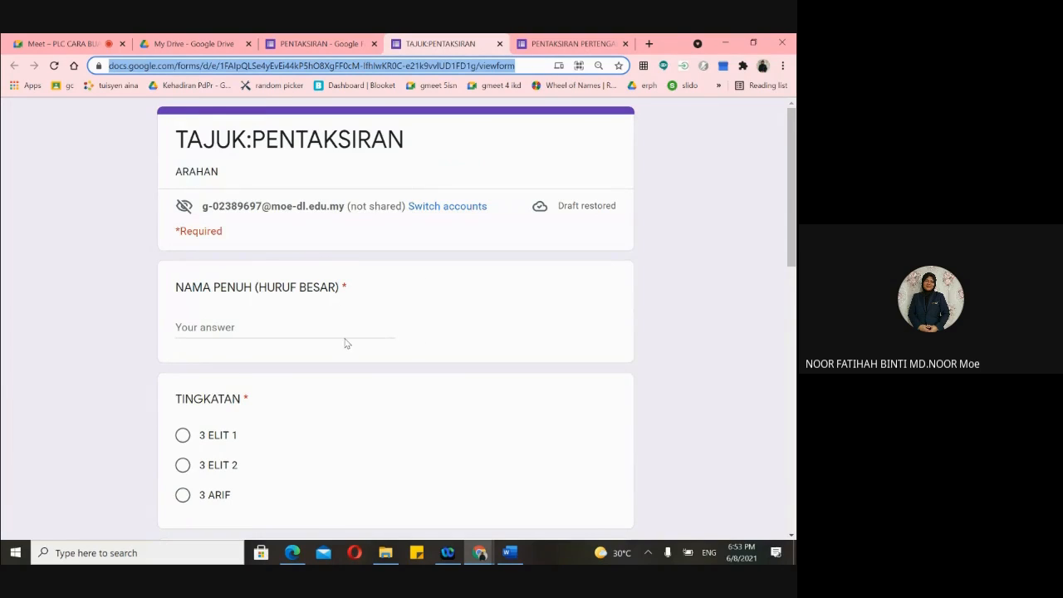
pyautogui.scroll(-2, 345, 348)
pyautogui.scroll(-2, 342, 364)
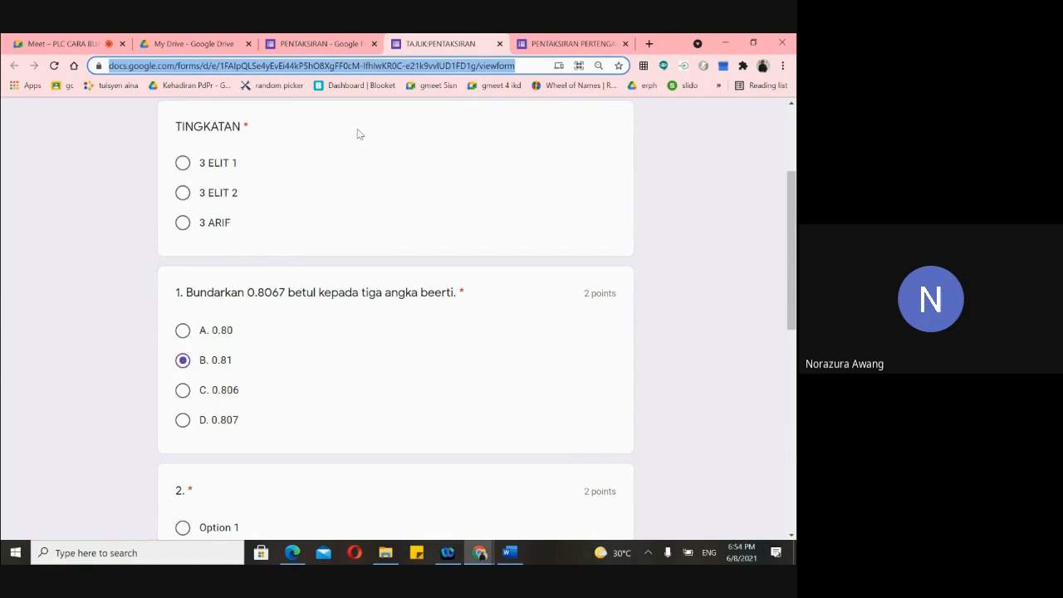
# - Go to the PENTAKSIRAN editor tab, select its address, and scroll to the form's top
pyautogui.click(326, 45)
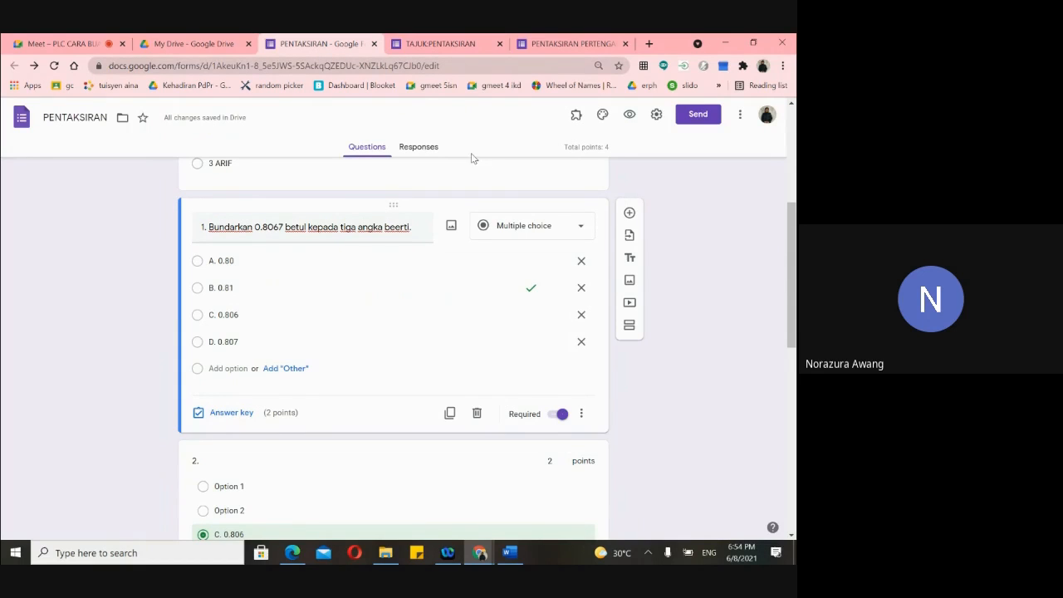
pyautogui.click(443, 66)
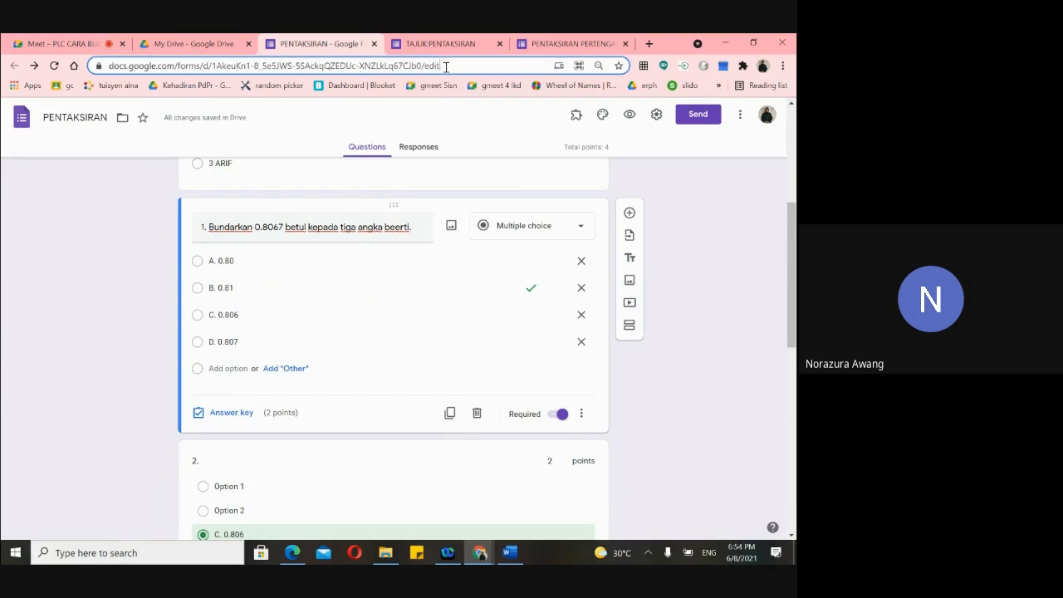
pyautogui.click(448, 49)
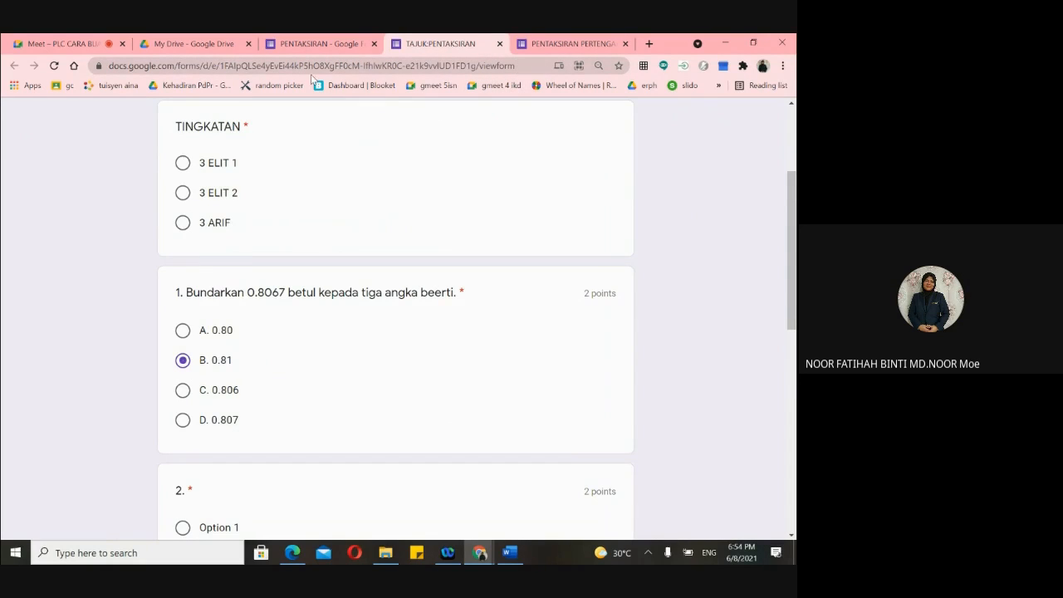
pyautogui.click(311, 44)
pyautogui.click(711, 220)
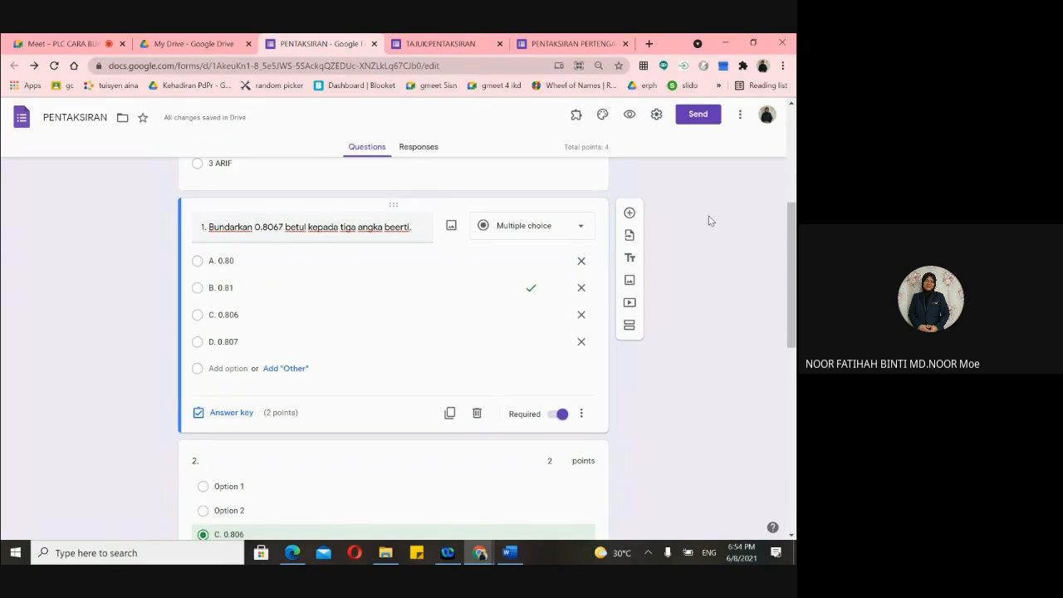
pyautogui.click(215, 62)
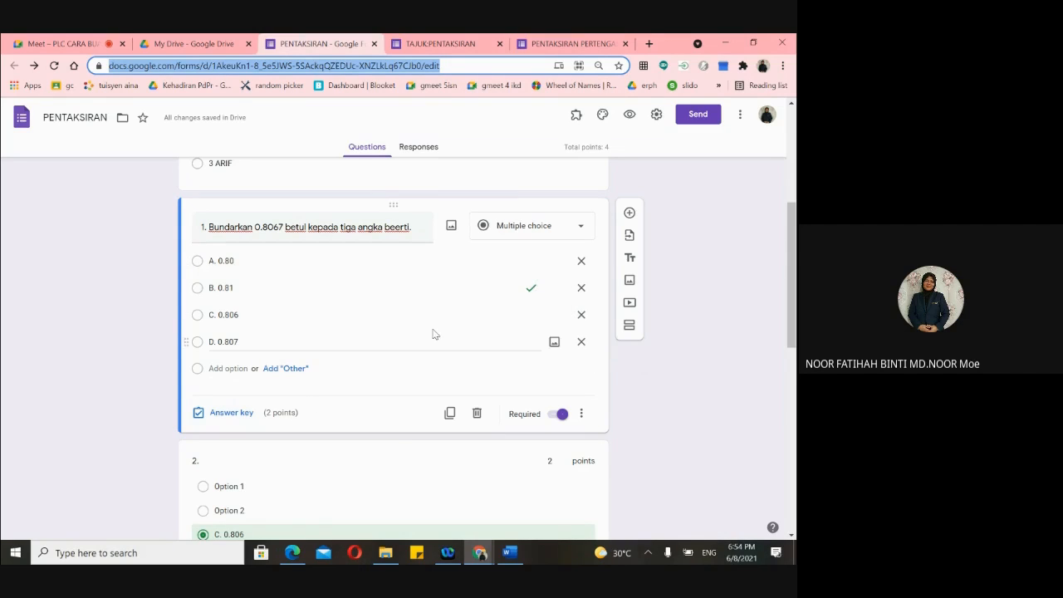
pyautogui.scroll(4, 473, 330)
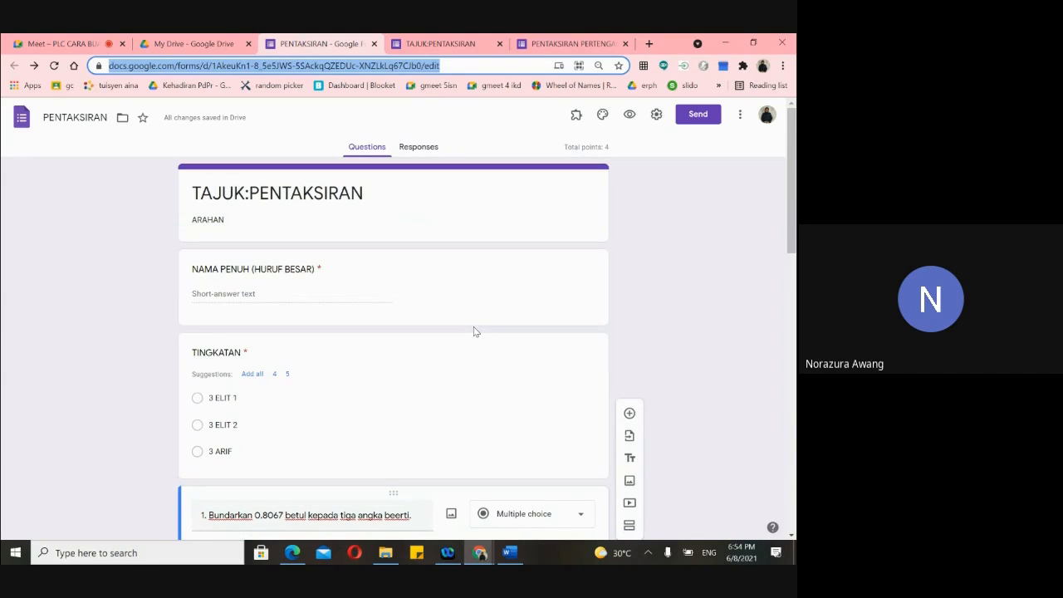
pyautogui.scroll(-10, 474, 331)
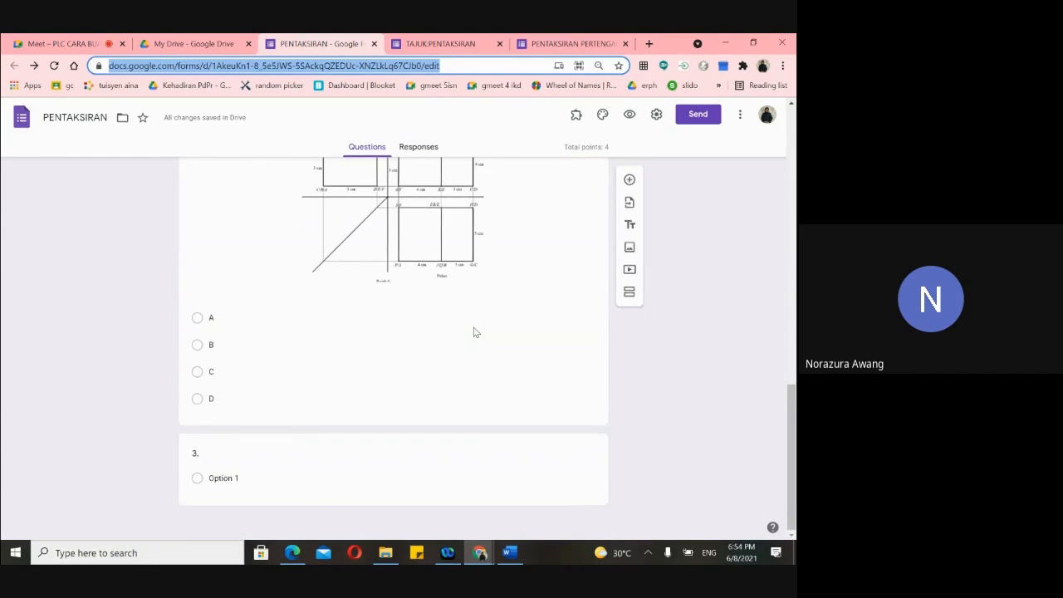
pyautogui.scroll(10, 473, 333)
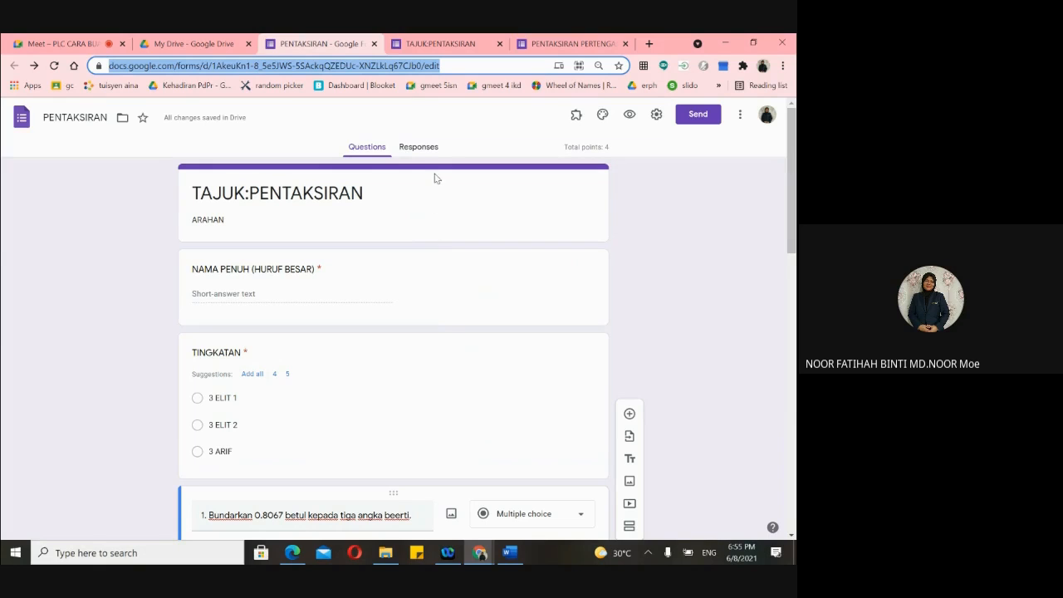
pyautogui.click(448, 65)
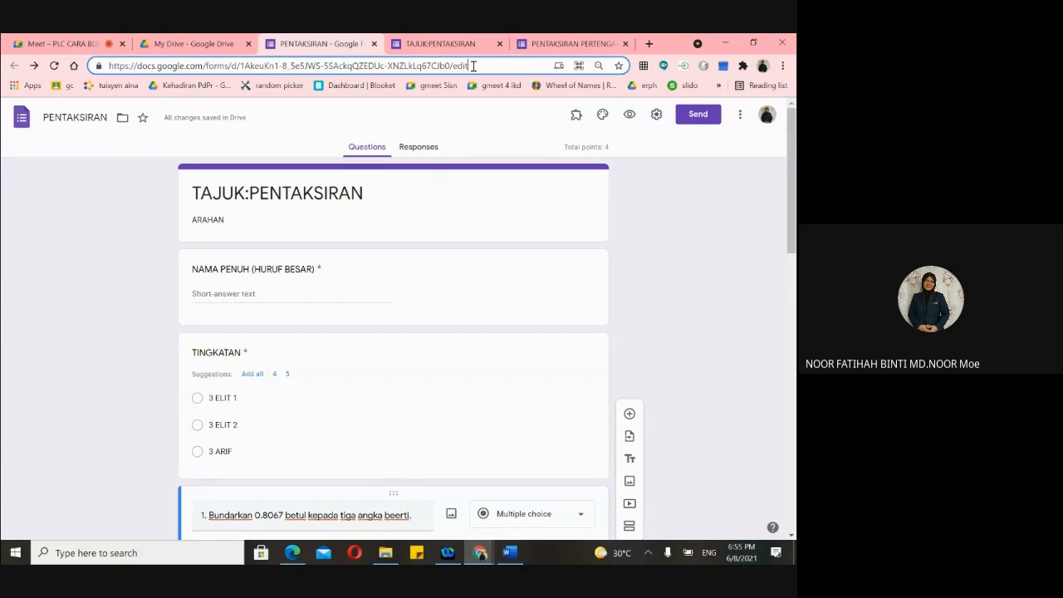
# - Replace the editor address ending with COPY and load that link in a new tab
pyautogui.press('BackSpace')
pyautogui.press('BackSpace')
pyautogui.press('BackSpace')
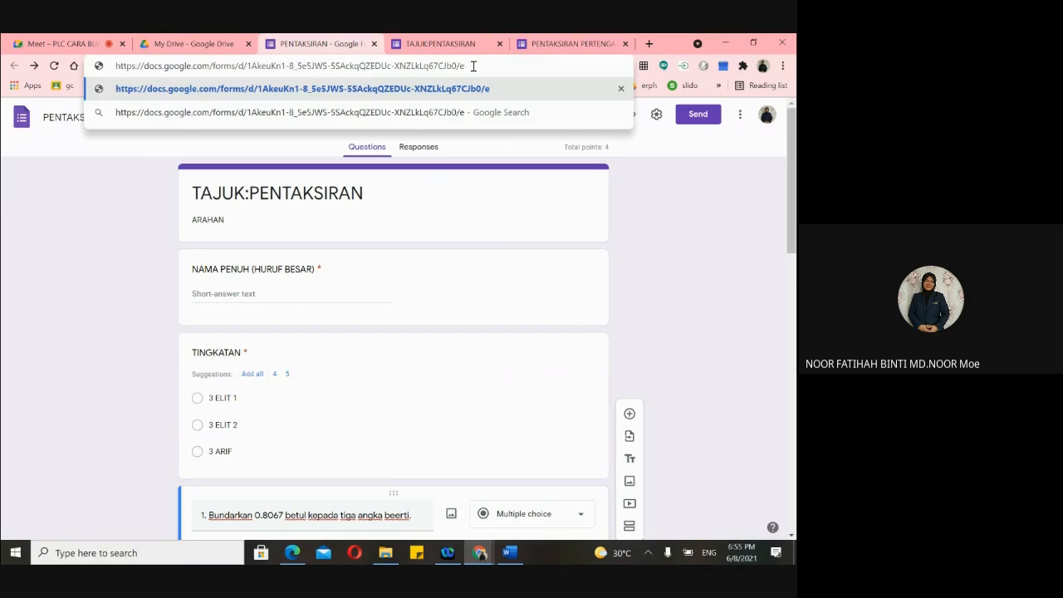
pyautogui.press('BackSpace')
pyautogui.write('COPY')
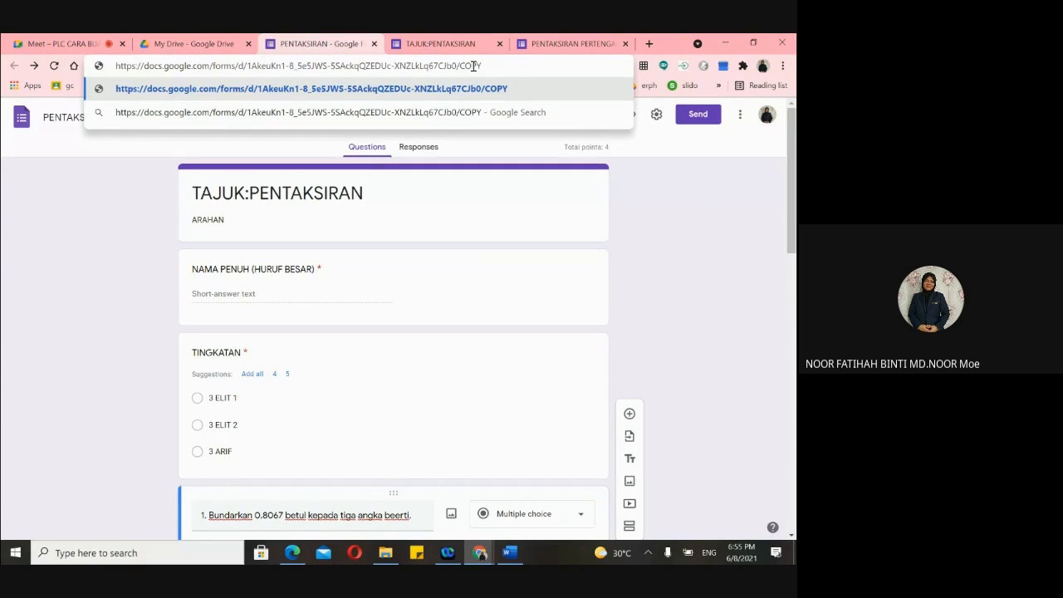
pyautogui.moveTo(509, 66); pyautogui.dragTo(126, 69)
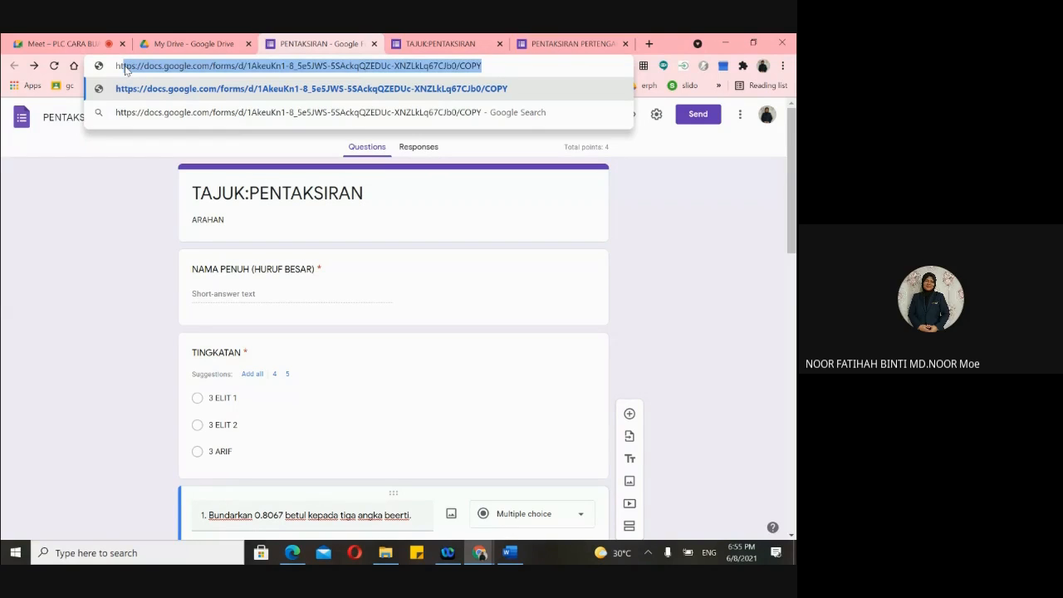
pyautogui.click(705, 228)
pyautogui.moveTo(483, 66); pyautogui.dragTo(88, 73)
pyautogui.hotkey('ctrl', 'c')
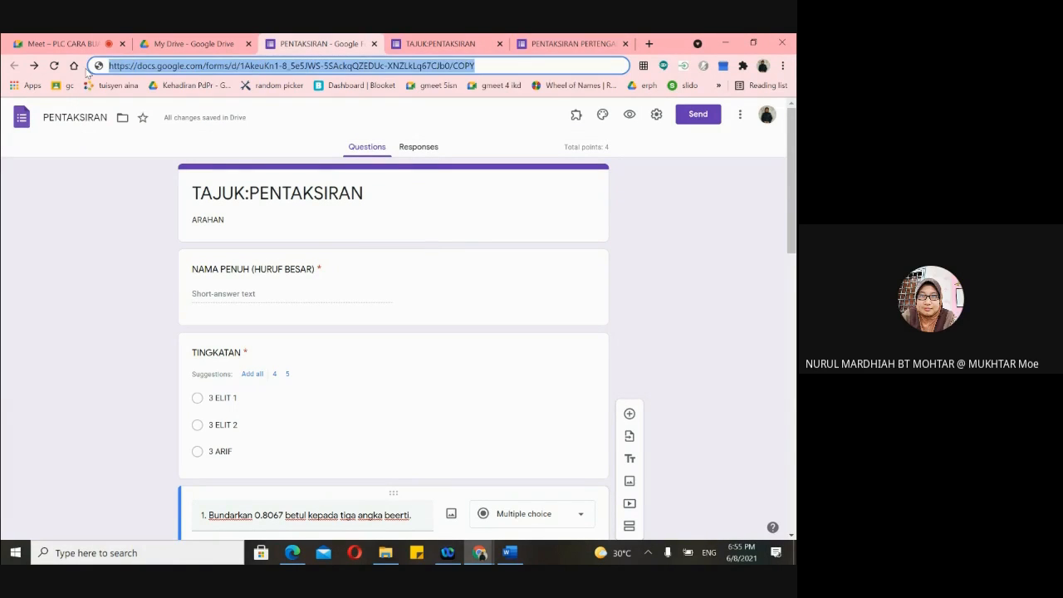
pyautogui.click(648, 44)
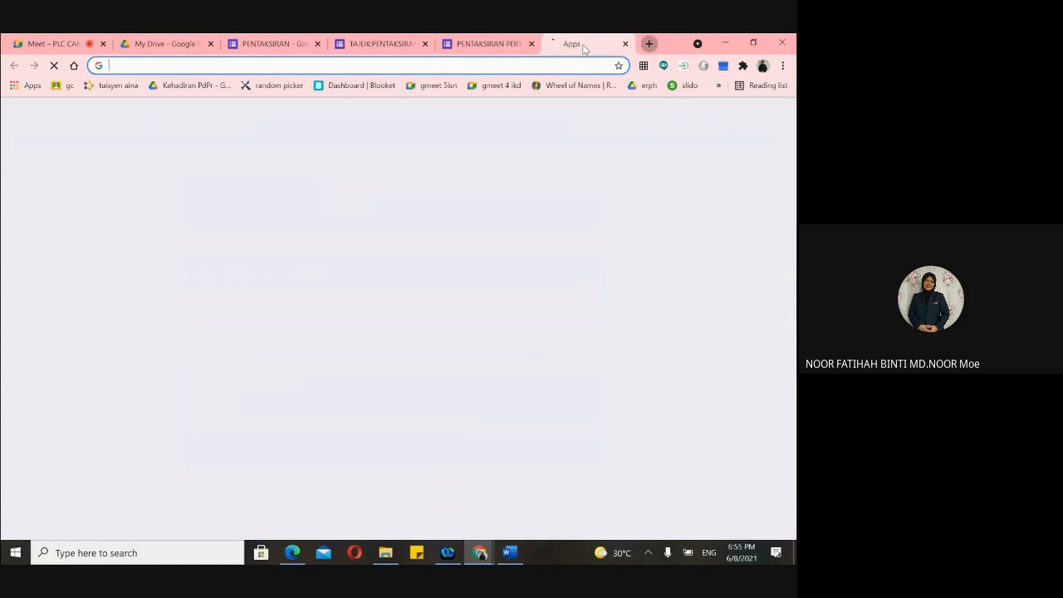
pyautogui.hotkey('ctrl', 'v')
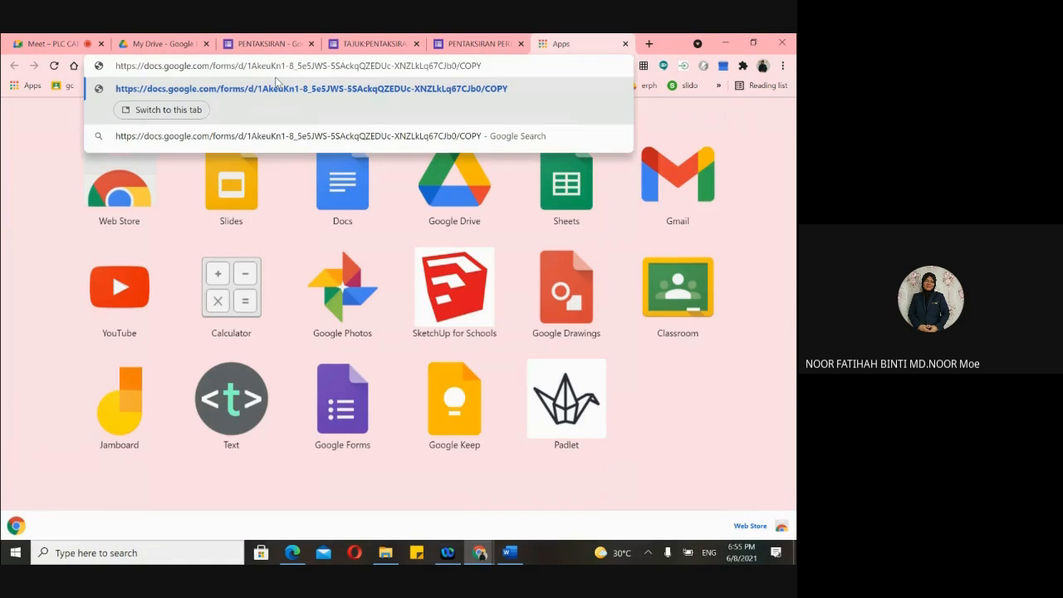
pyautogui.press('Return')
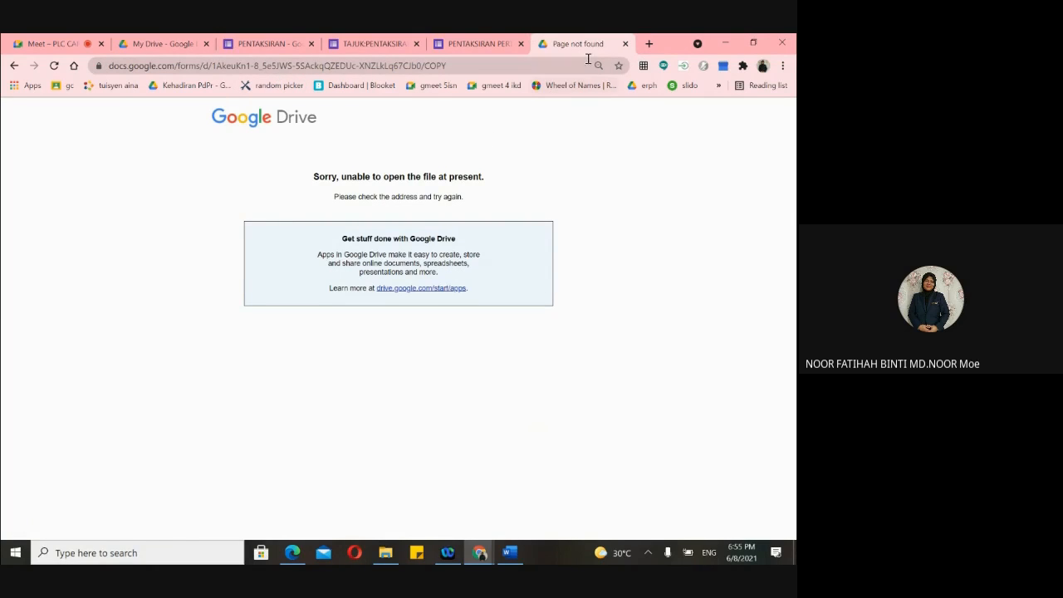
# - Change the ending to lowercase /copy, select the URL, and clear the spare tab's address
pyautogui.click(374, 44)
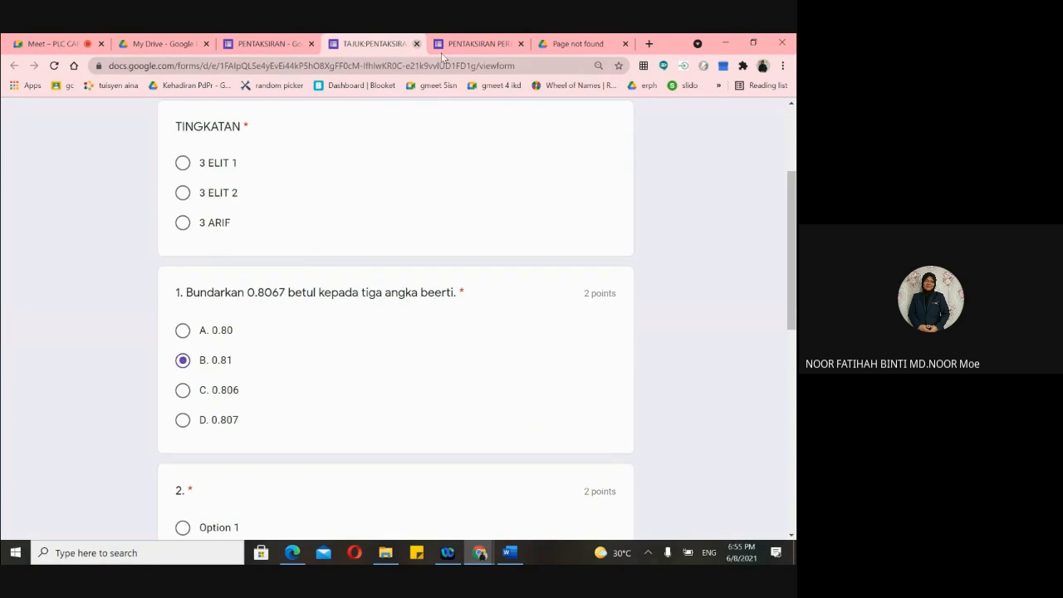
pyautogui.click(289, 47)
pyautogui.click(482, 64)
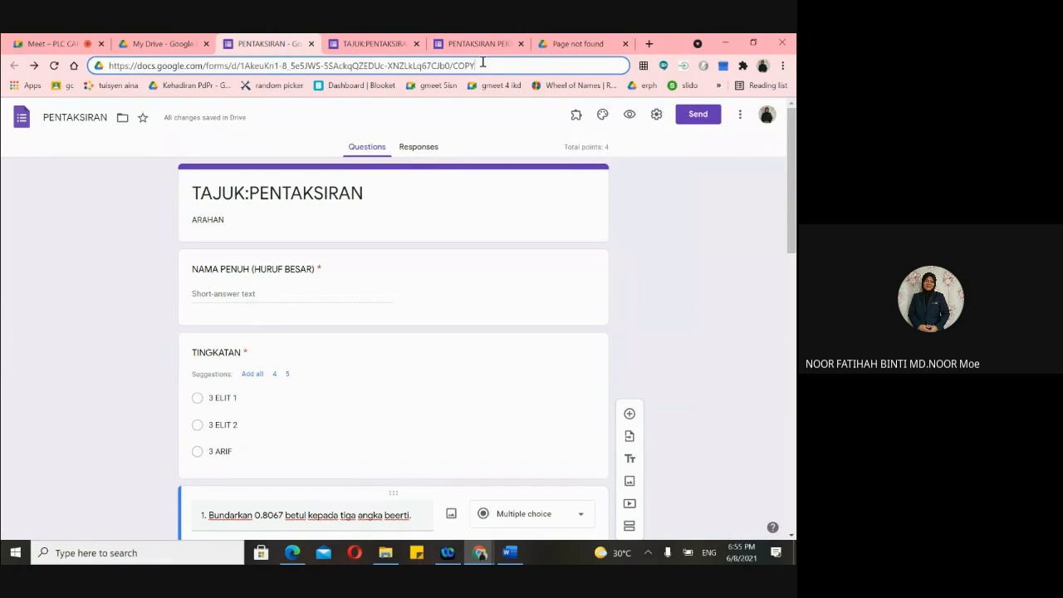
pyautogui.press('BackSpace')
pyautogui.press('BackSpace')
pyautogui.press('BackSpace')
pyautogui.press('BackSpace')
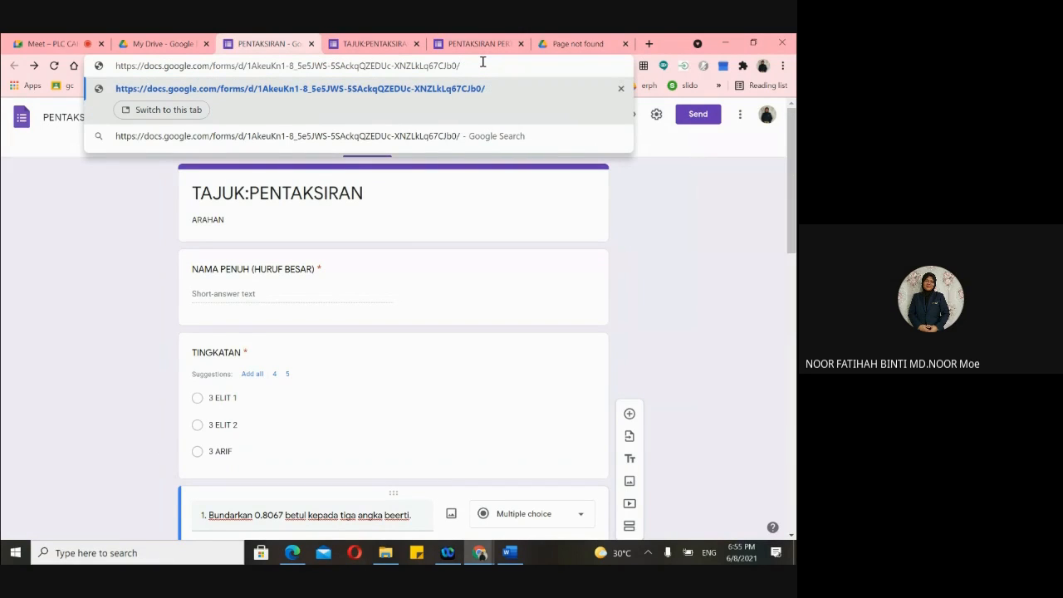
pyautogui.write('copy')
pyautogui.moveTo(475, 69); pyautogui.dragTo(107, 71)
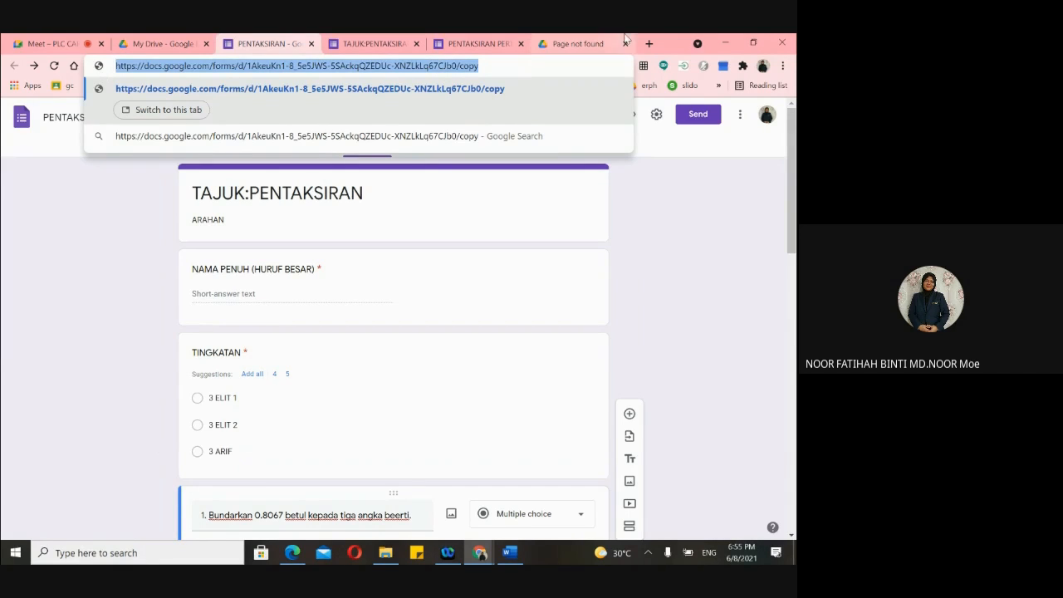
pyautogui.click(590, 44)
pyautogui.click(474, 68)
pyautogui.press('BackSpace')
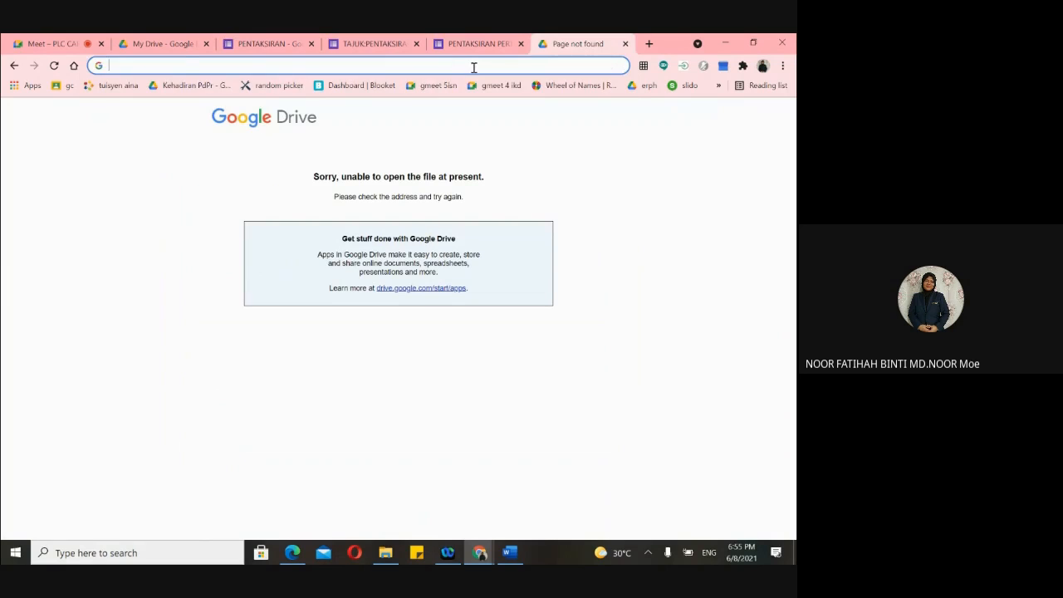
# - Load the /copy link, make the Copy of PENTAKSIRAN duplicate, and return to the original tab
pyautogui.hotkey('ctrl', 'v')
pyautogui.press('Return')
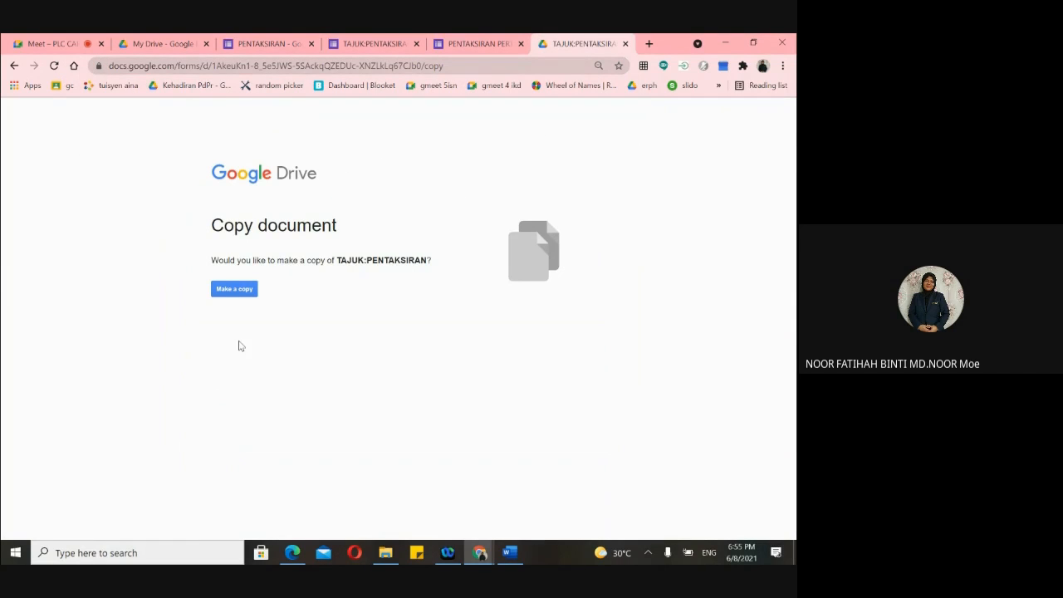
pyautogui.click(226, 292)
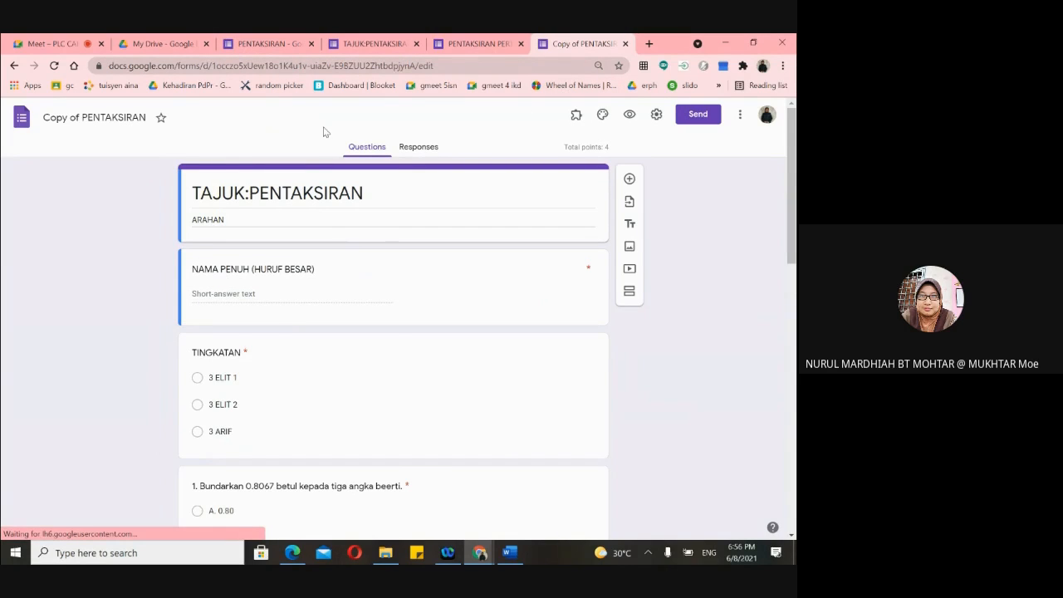
pyautogui.click(274, 46)
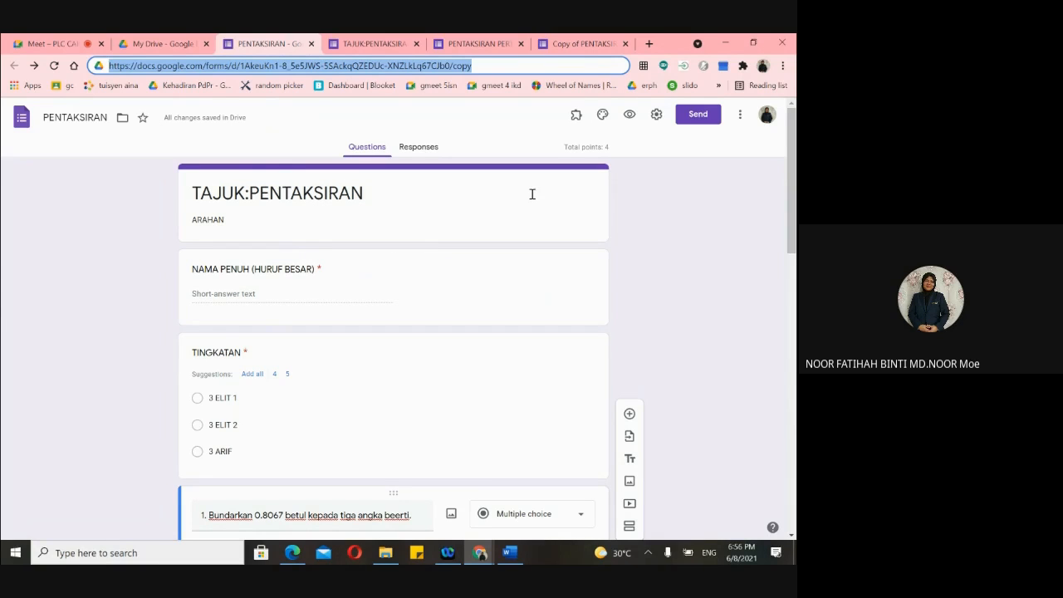
# - Open Copy of PENTAKSIRAN's settings, cancel without changes, and close that tab
pyautogui.click(585, 44)
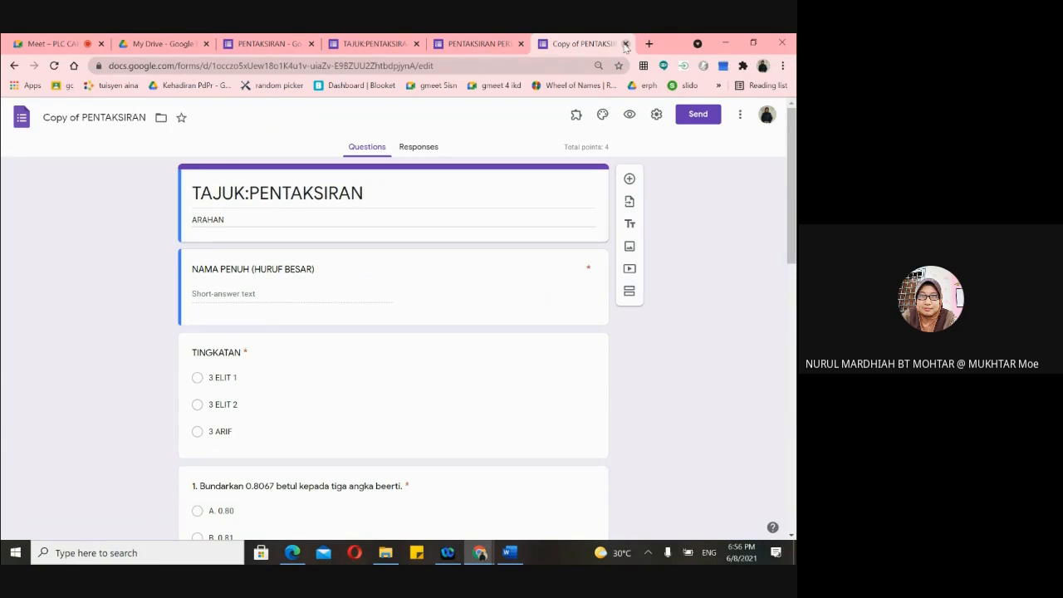
pyautogui.click(655, 116)
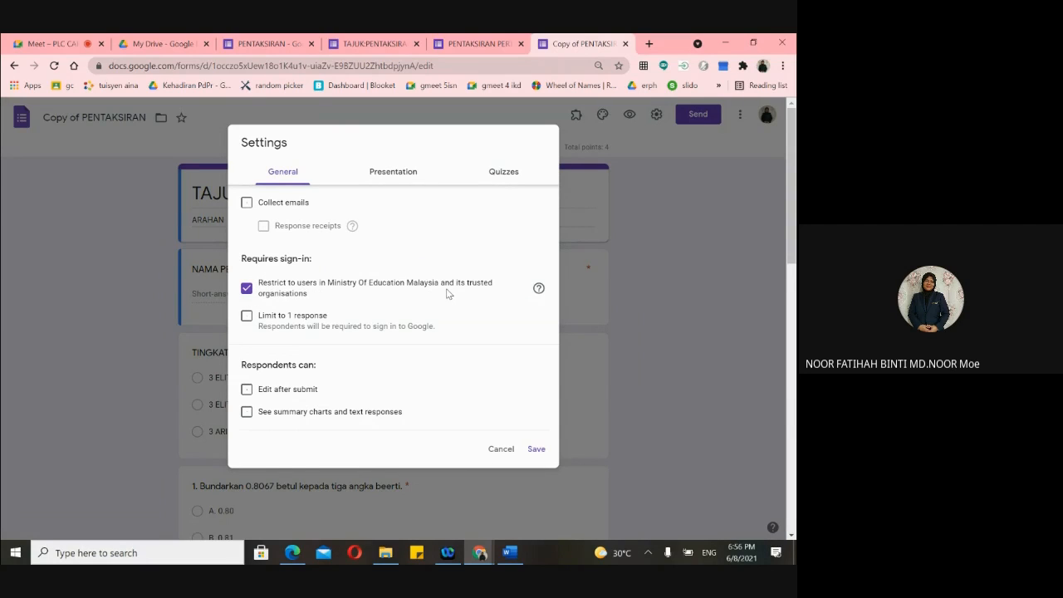
pyautogui.click(491, 450)
pyautogui.click(625, 43)
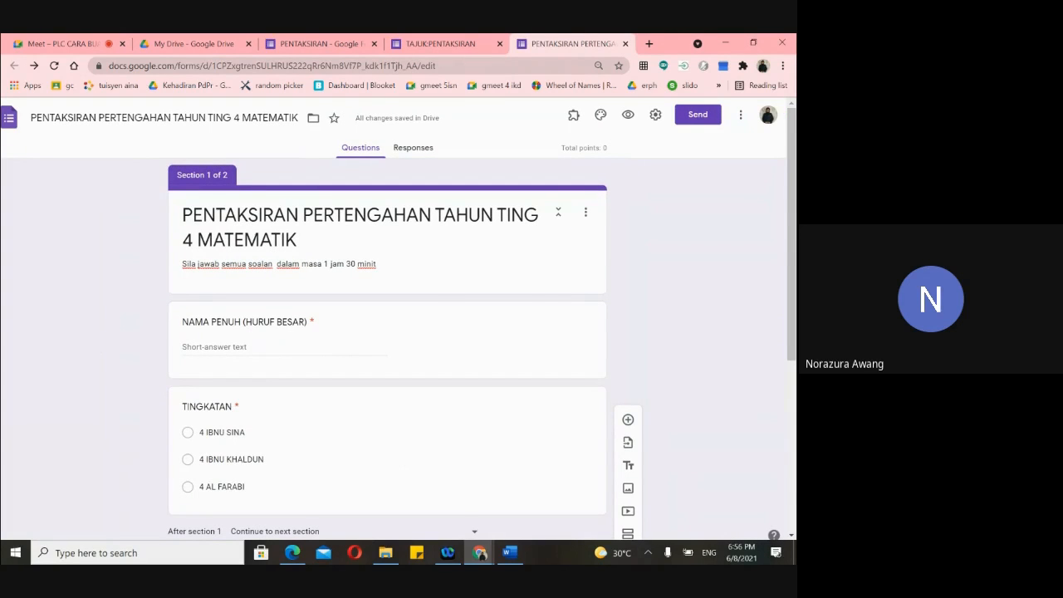
# - Switch to the PENTAKSIRAN form and check its Responses tab, which shows 0 responses
pyautogui.click(321, 44)
pyautogui.scroll(-4, 617, 391)
pyautogui.scroll(4, 616, 394)
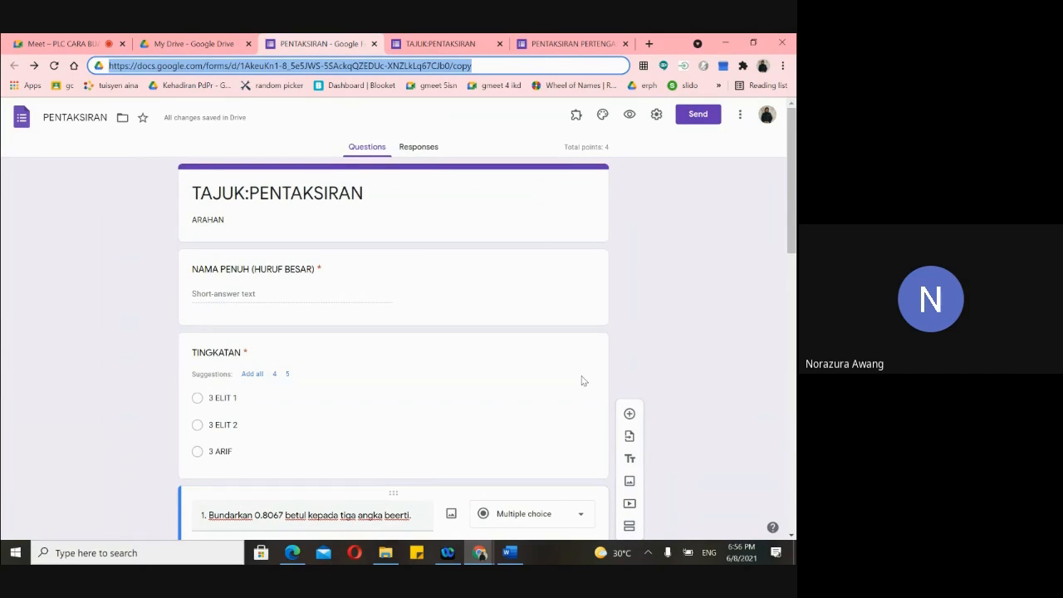
pyautogui.click(421, 151)
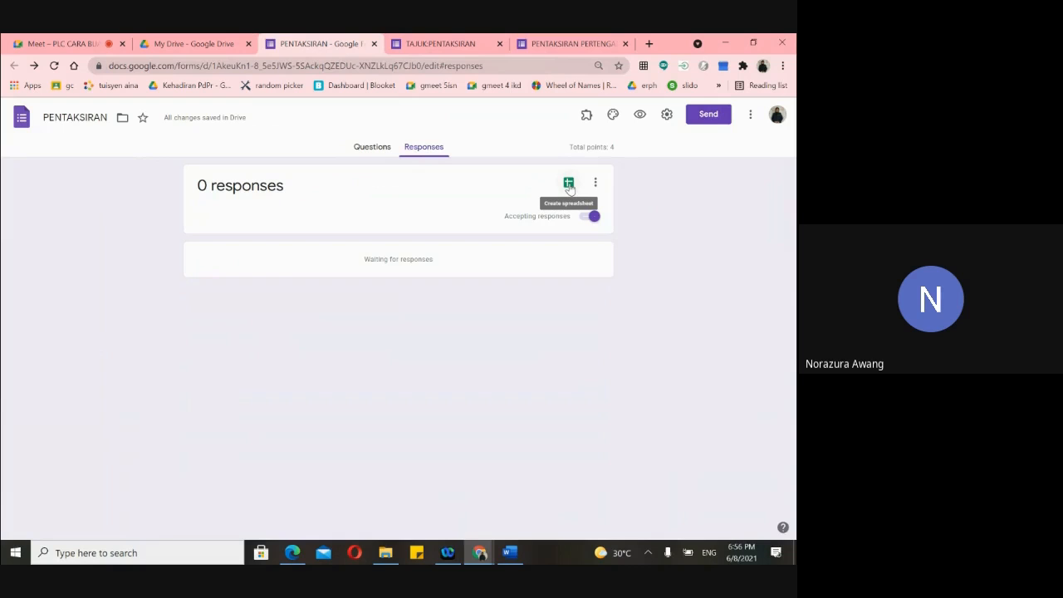
pyautogui.click(374, 147)
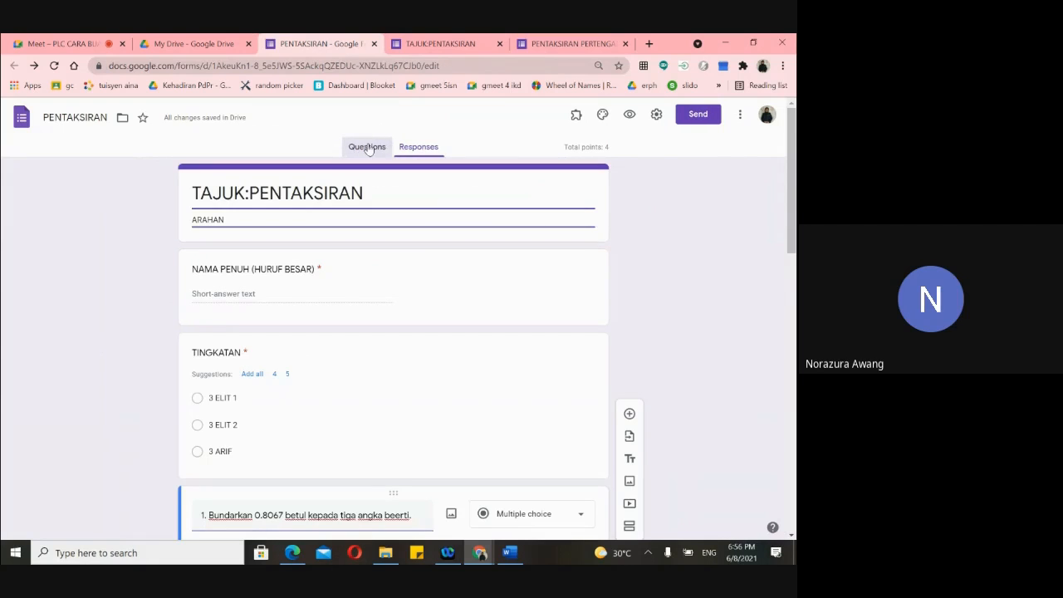
pyautogui.scroll(2, 567, 252)
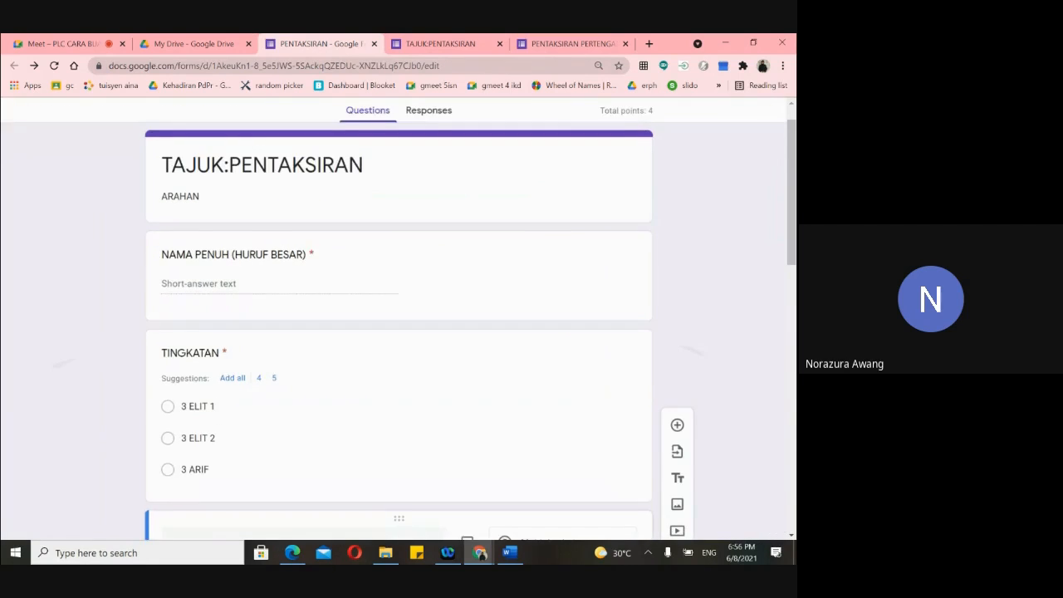
pyautogui.scroll(1, 567, 253)
pyautogui.scroll(-2, 567, 253)
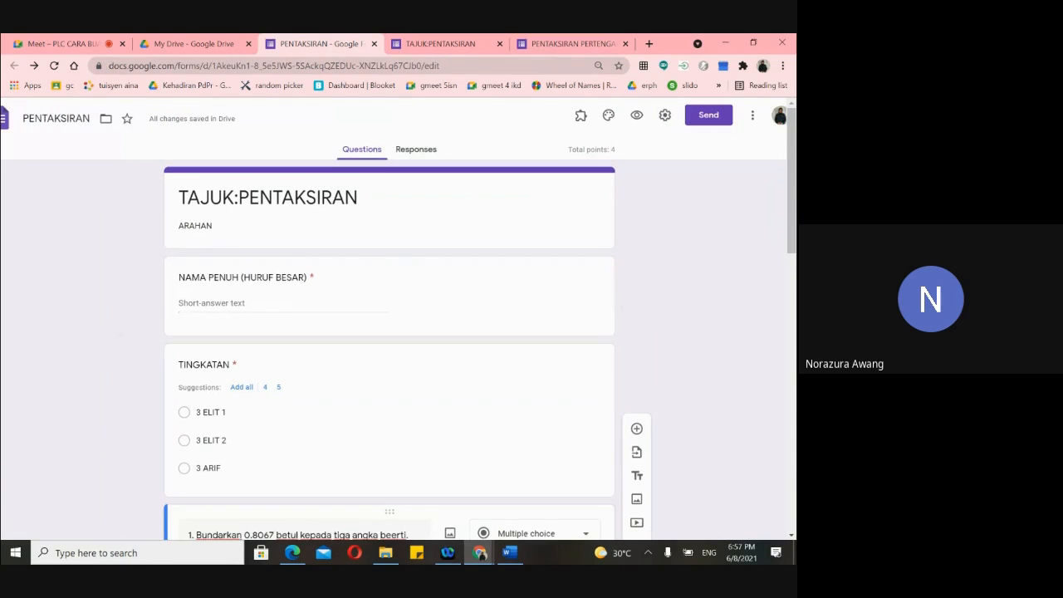
pyautogui.scroll(-1, 567, 252)
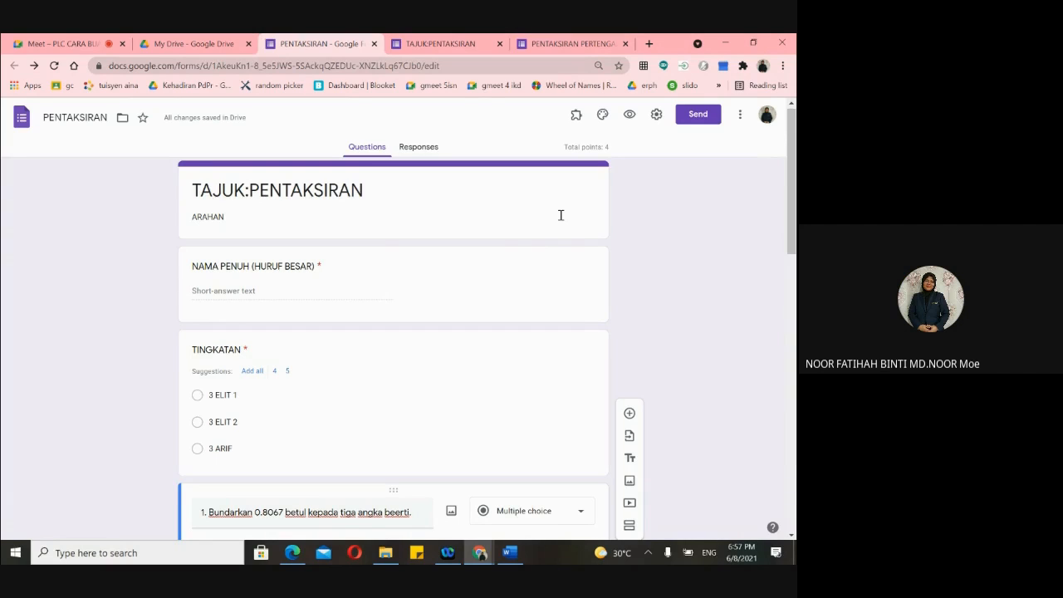
pyautogui.click(420, 147)
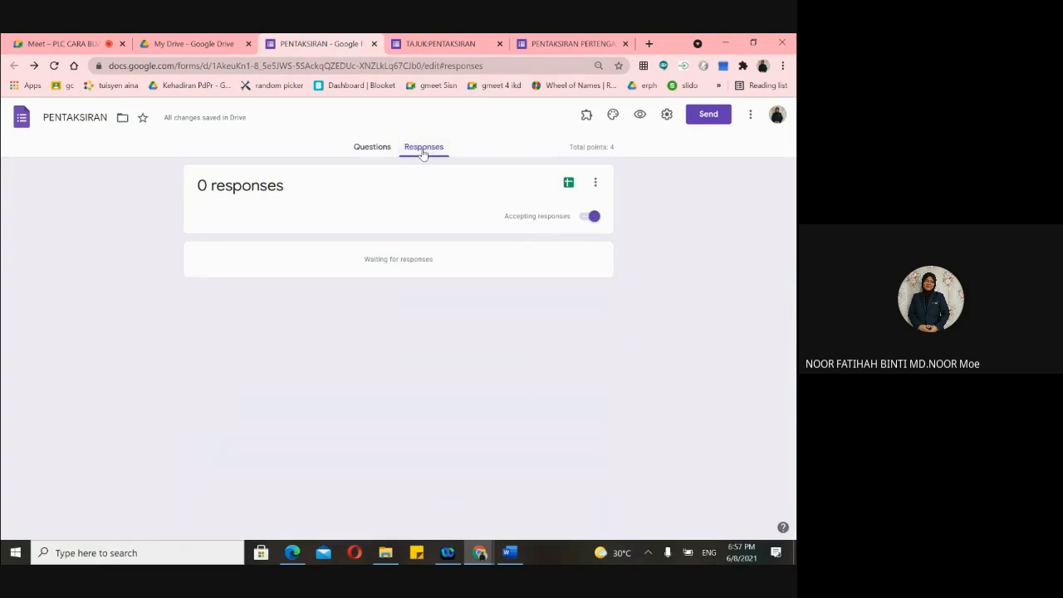
pyautogui.click(369, 147)
# - In the quiz preview, answer question 2 with Option 2 and the diagram question with C
pyautogui.click(451, 44)
pyautogui.scroll(-4, 323, 256)
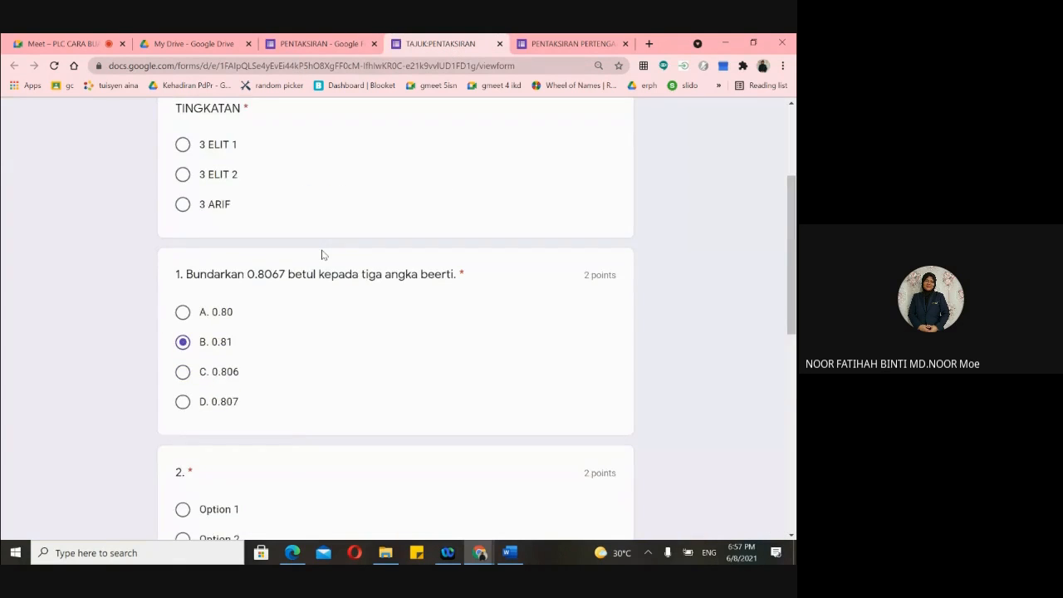
pyautogui.scroll(2, 323, 255)
pyautogui.click(183, 181)
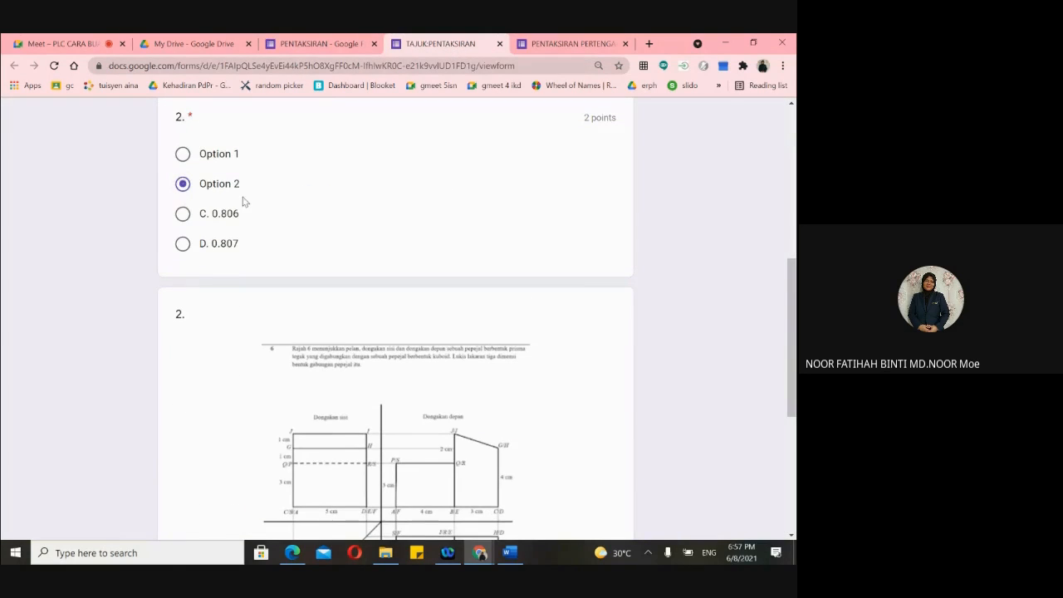
pyautogui.scroll(-4, 249, 203)
pyautogui.scroll(-3, 368, 270)
pyautogui.click(183, 277)
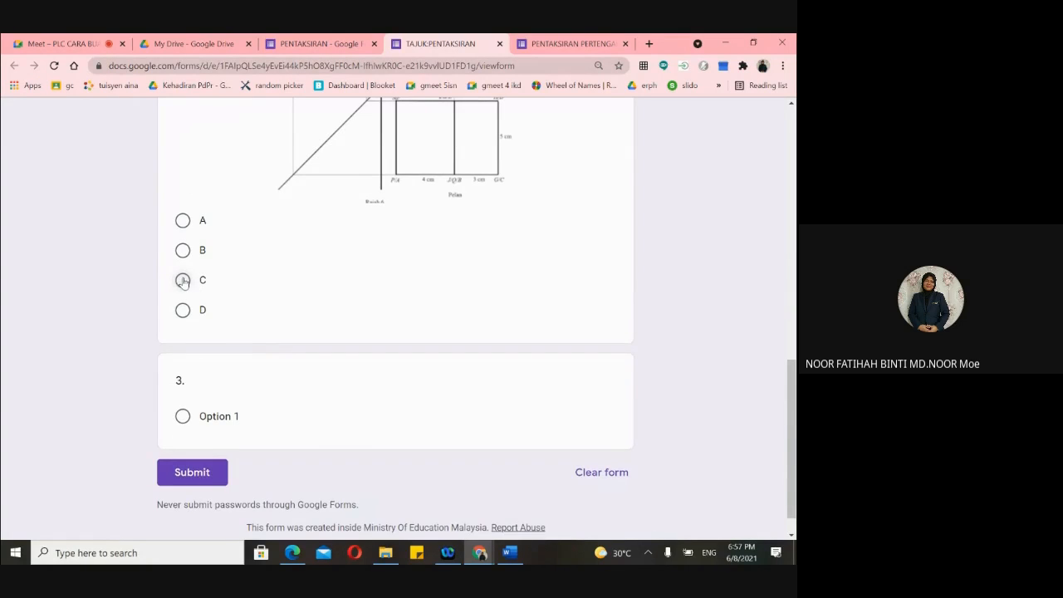
pyautogui.scroll(1, 278, 281)
pyautogui.scroll(10, 278, 282)
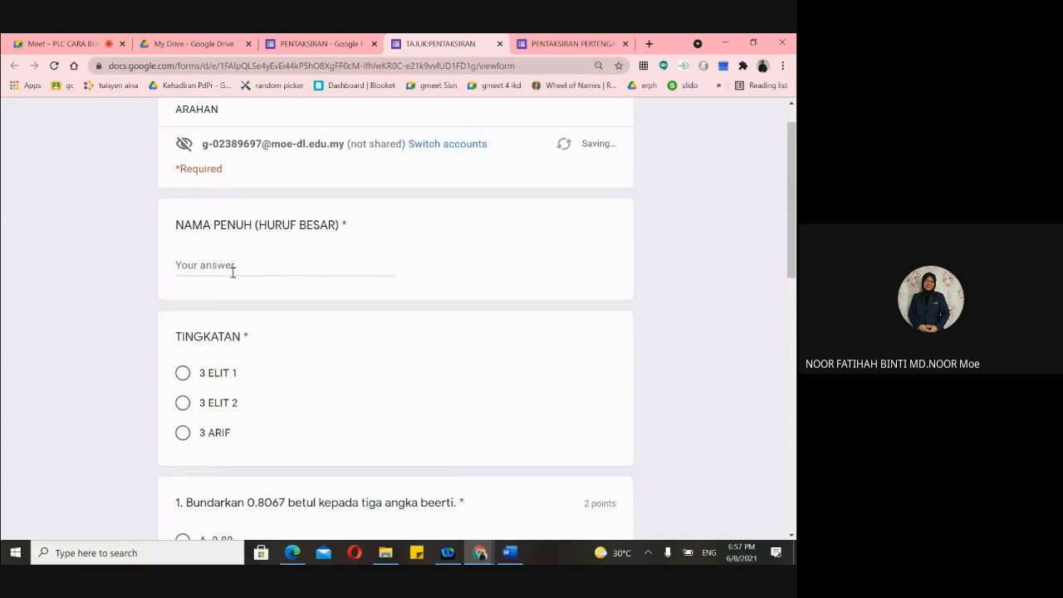
# - Enter a student's full name, choose class 3 ELIT 1, submit, and close the quiz tab
pyautogui.click(232, 264)
pyautogui.write('fatihah')
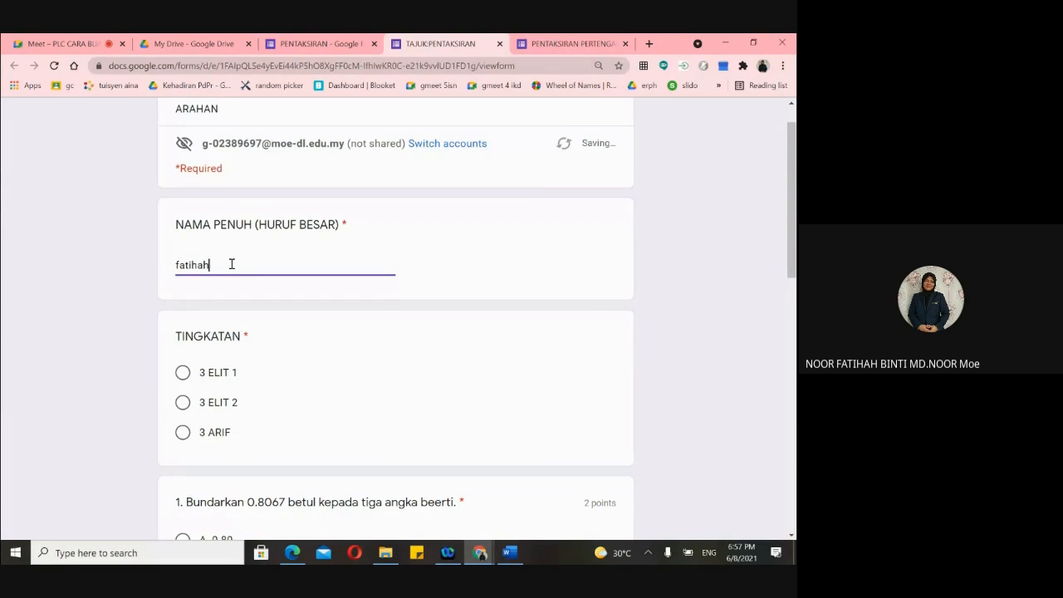
pyautogui.click(183, 372)
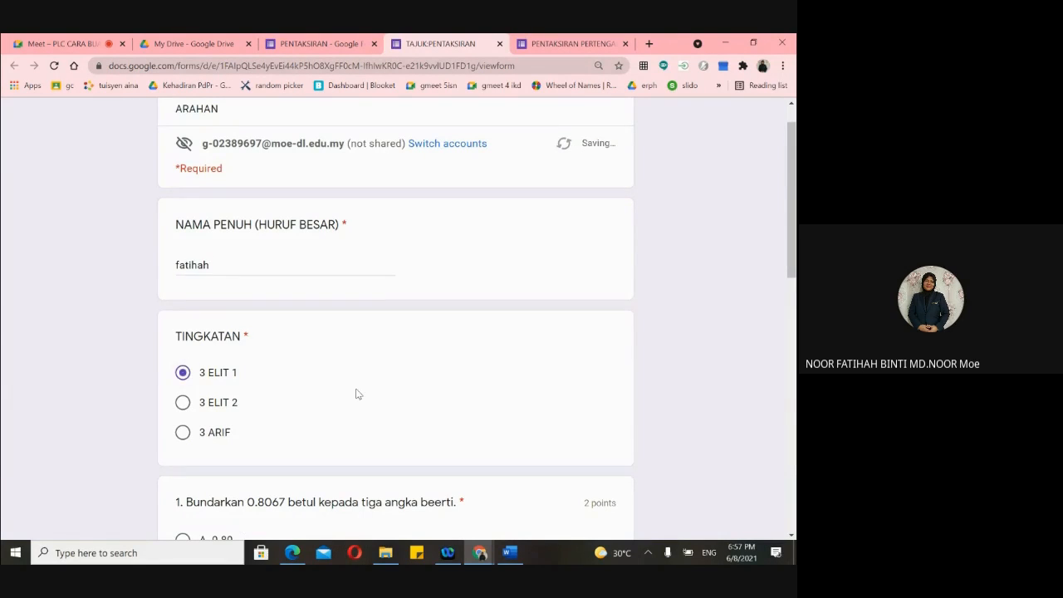
pyautogui.scroll(-3, 362, 403)
pyautogui.scroll(-10, 366, 411)
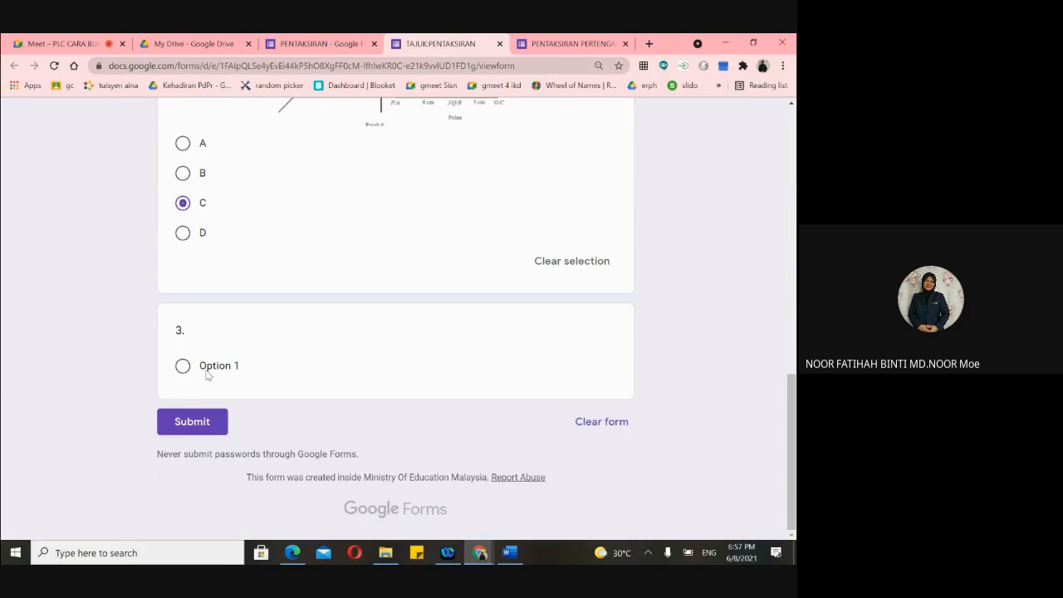
pyautogui.click(190, 423)
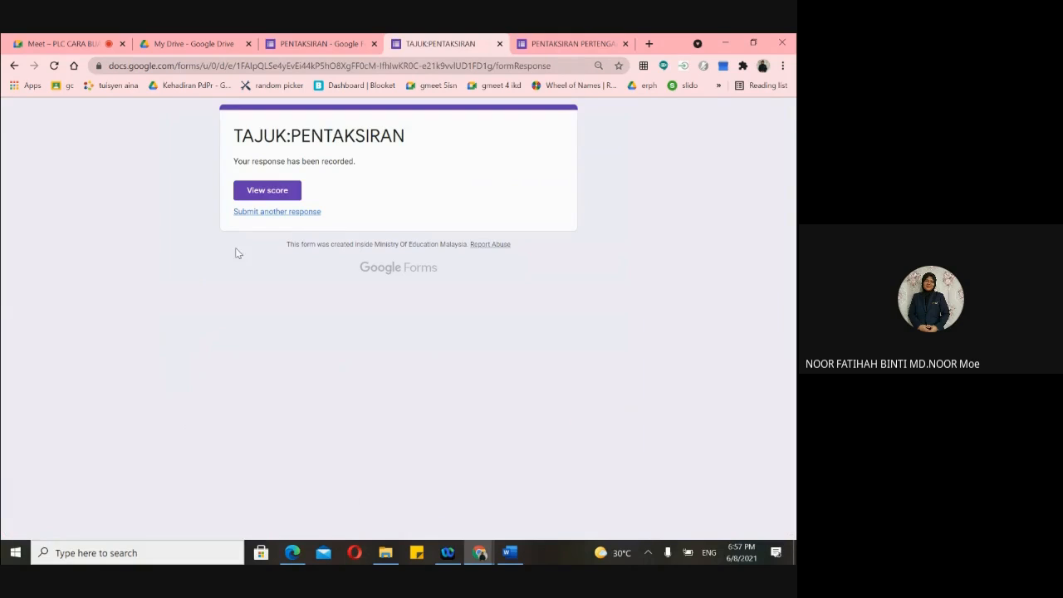
pyautogui.click(499, 46)
pyautogui.click(437, 43)
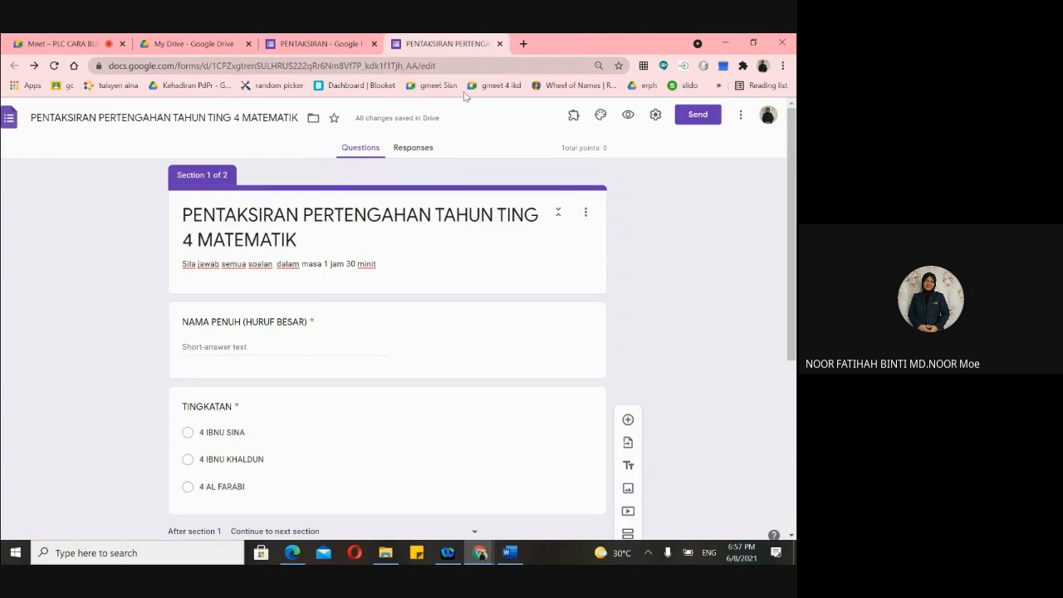
# - From the PENTAKSIRAN form's responses, create a new linked responses spreadsheet
pyautogui.click(422, 148)
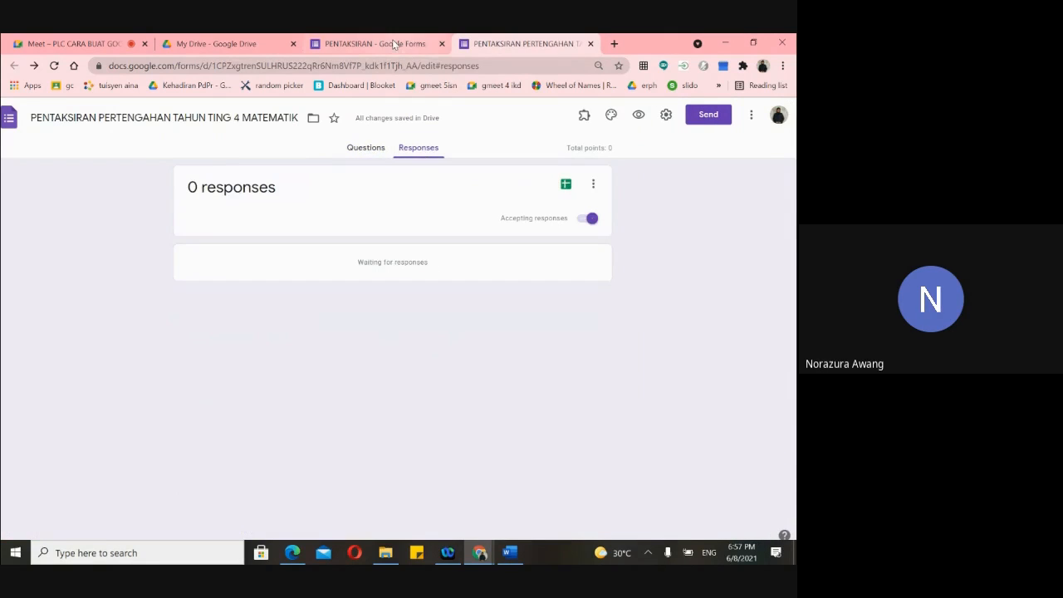
pyautogui.click(392, 44)
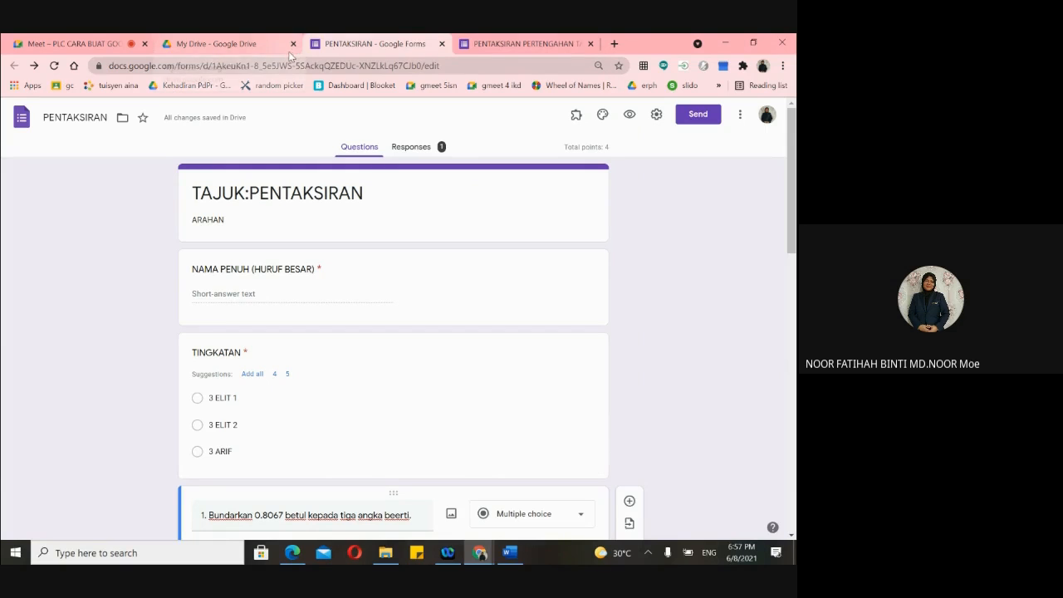
pyautogui.click(426, 155)
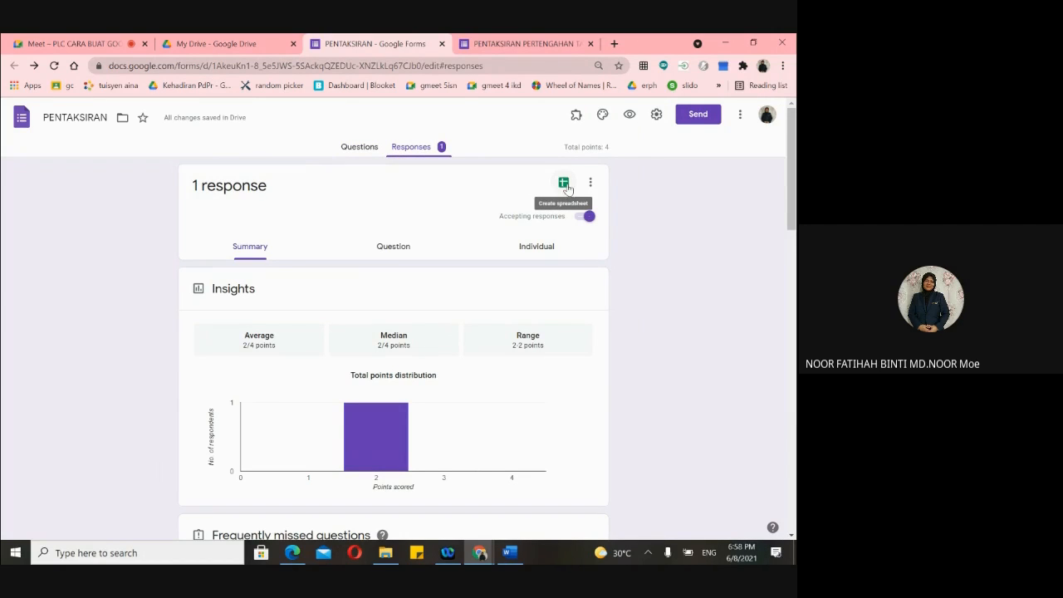
pyautogui.scroll(5, 567, 189)
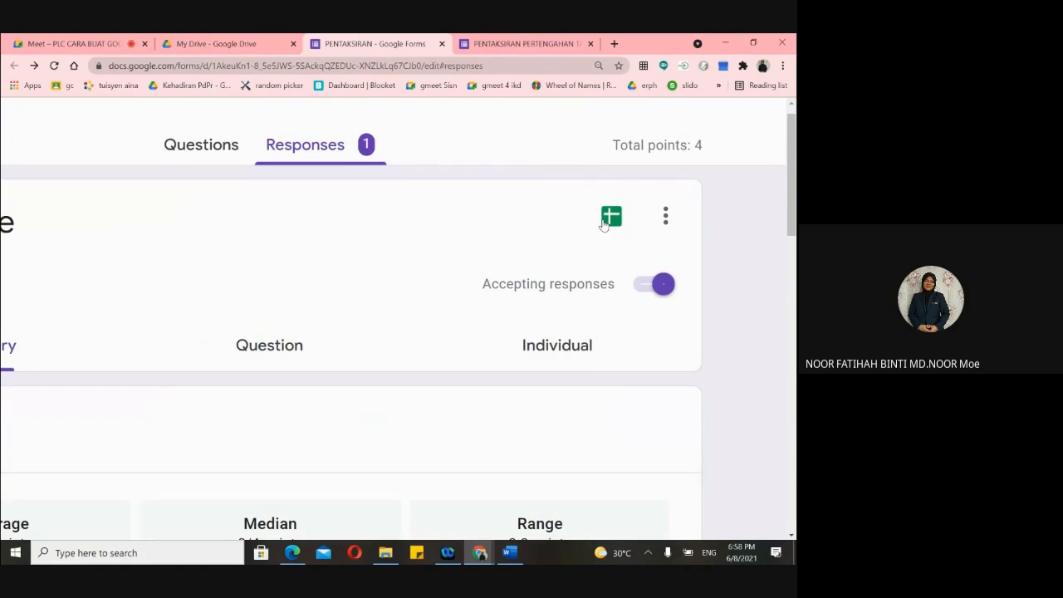
pyautogui.click(613, 219)
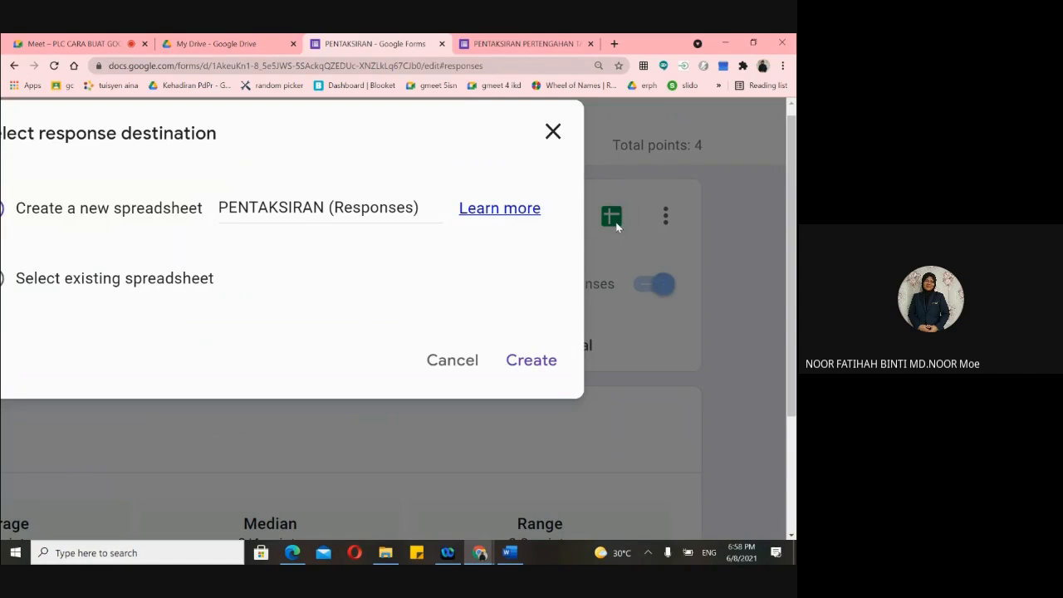
pyautogui.click(552, 132)
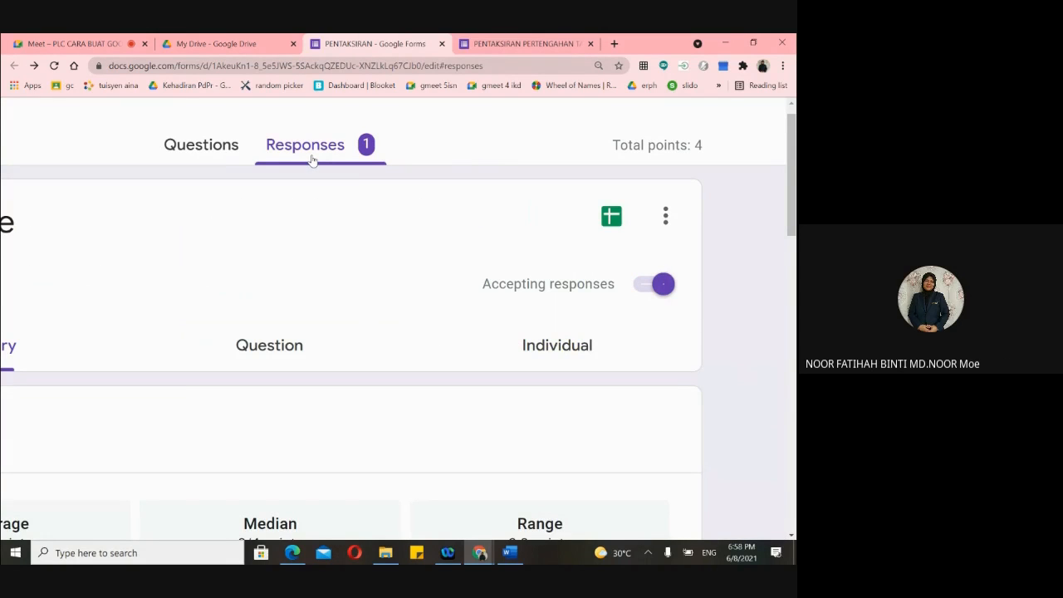
pyautogui.click(611, 220)
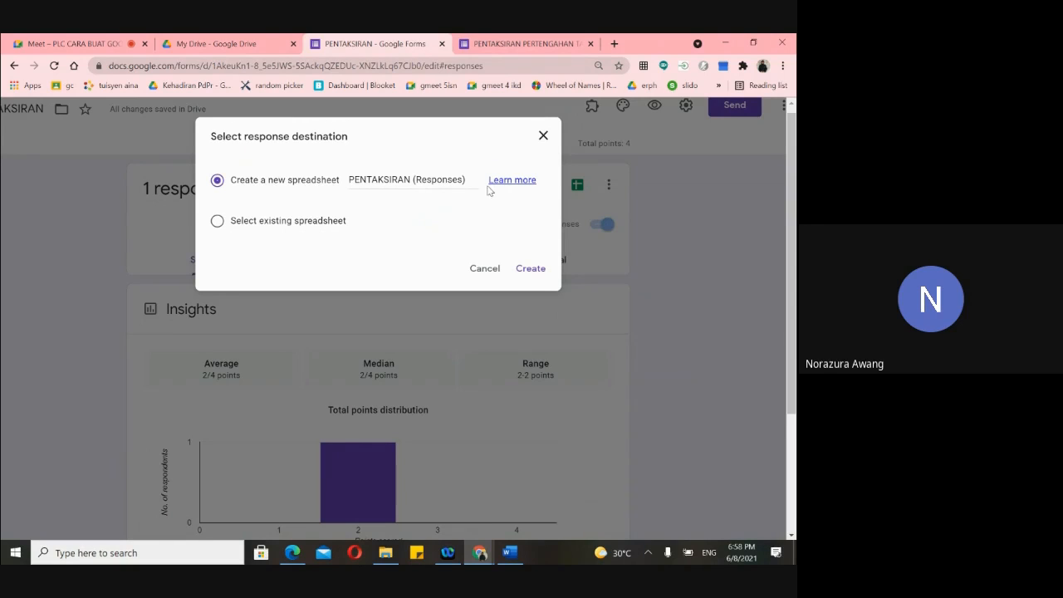
pyautogui.click(530, 268)
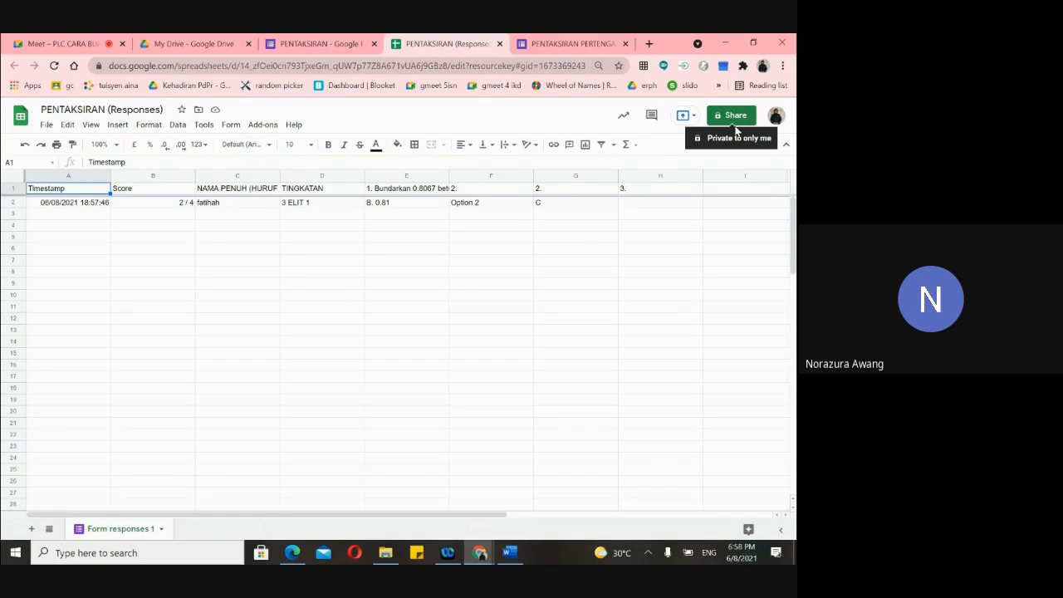
# - Open the Share dialog for PENTAKSIRAN (Responses), retrying after the stalled loading window
pyautogui.scroll(5, 735, 129)
pyautogui.hscroll(2, 747, 114)
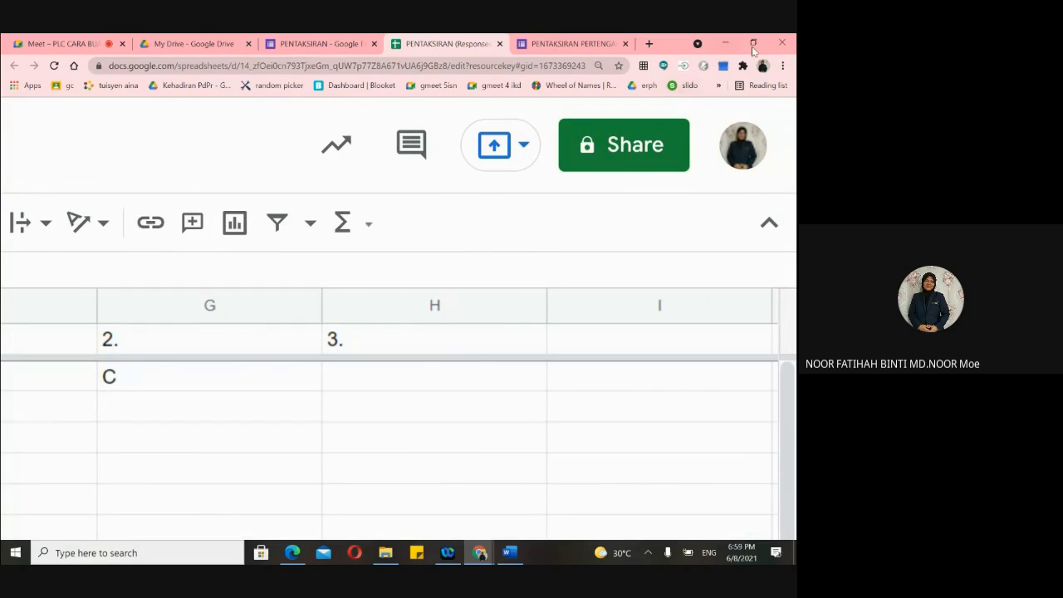
pyautogui.click(618, 156)
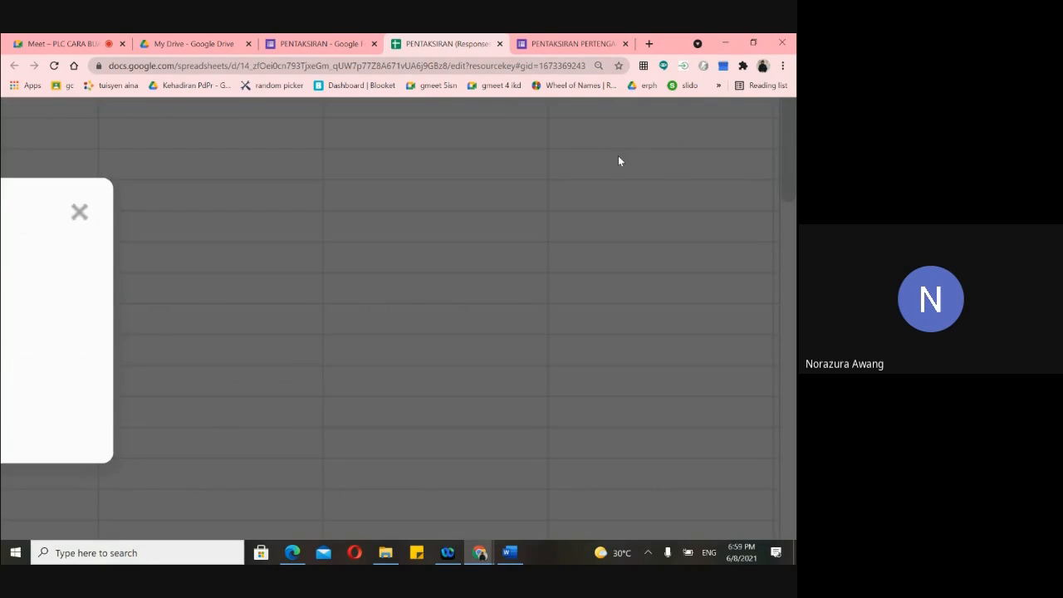
pyautogui.scroll(-5, 603, 174)
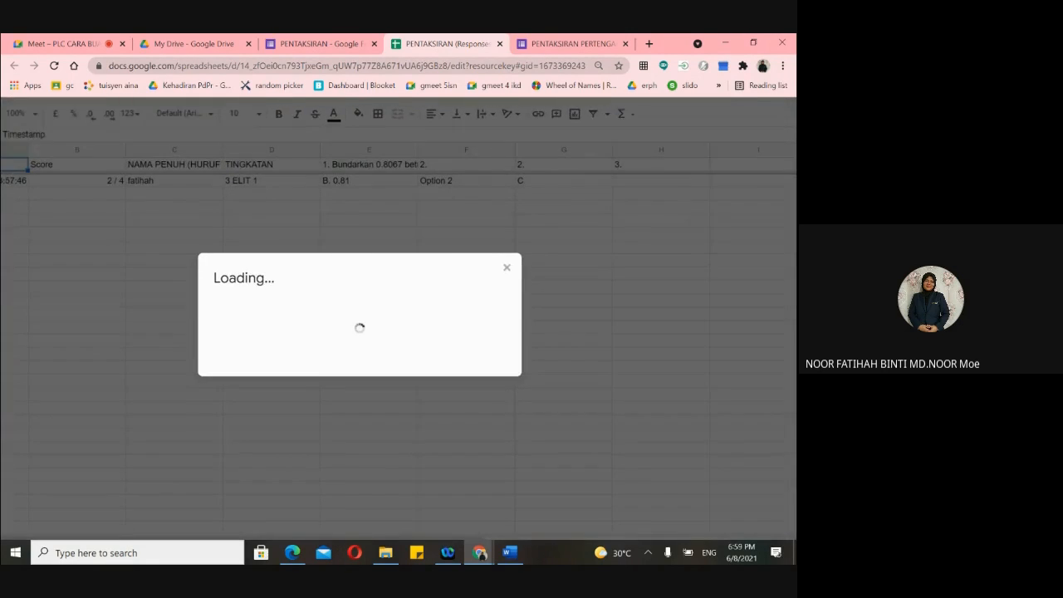
pyautogui.click(502, 267)
pyautogui.hscroll(5, 476, 254)
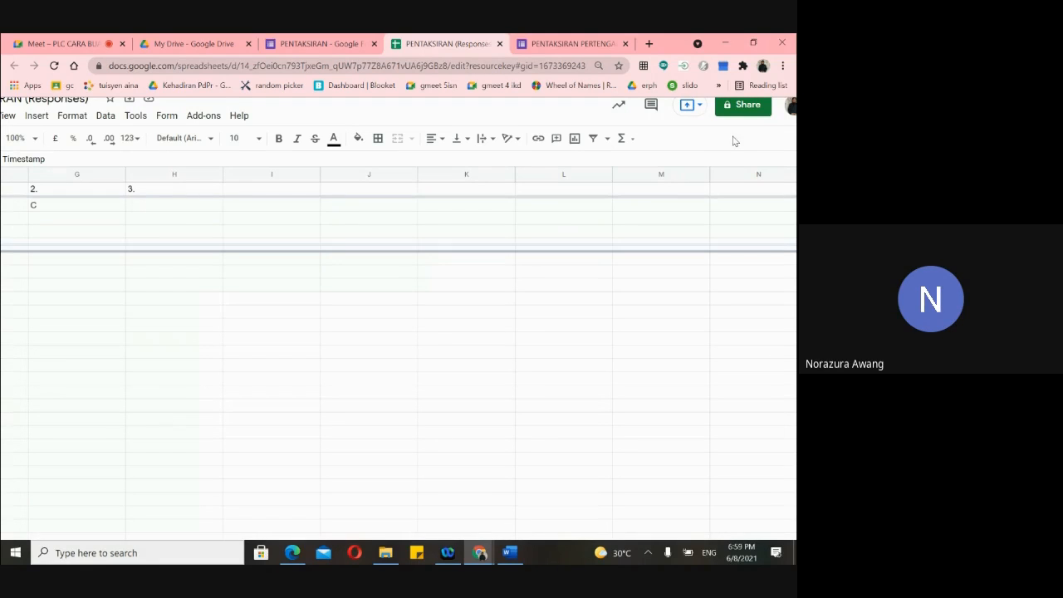
pyautogui.click(745, 112)
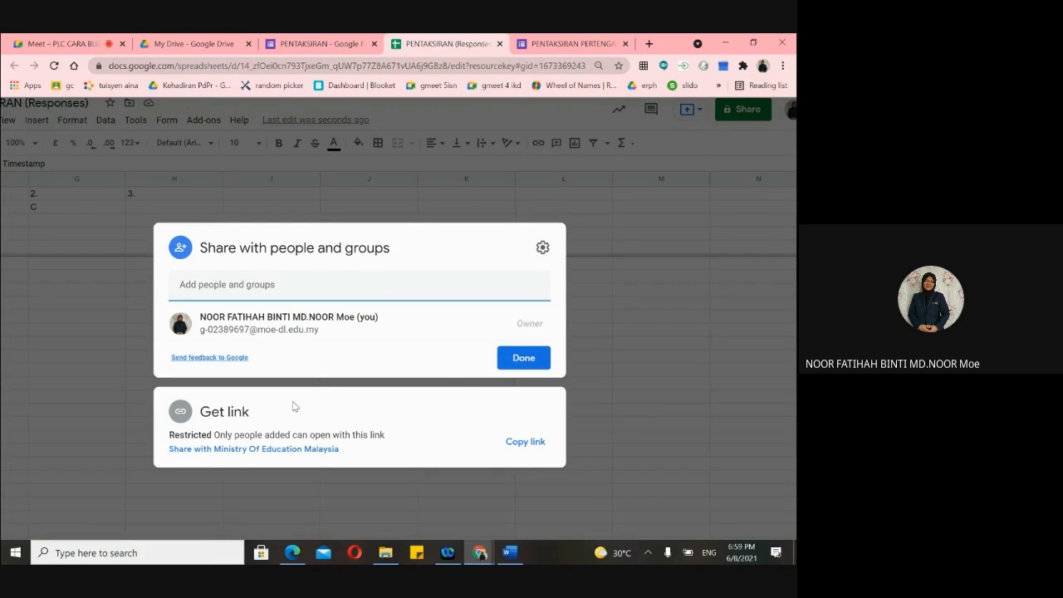
# - Give Ministry Of Education Malaysia link holders Editor access and copy the spreadsheet link
pyautogui.click(235, 450)
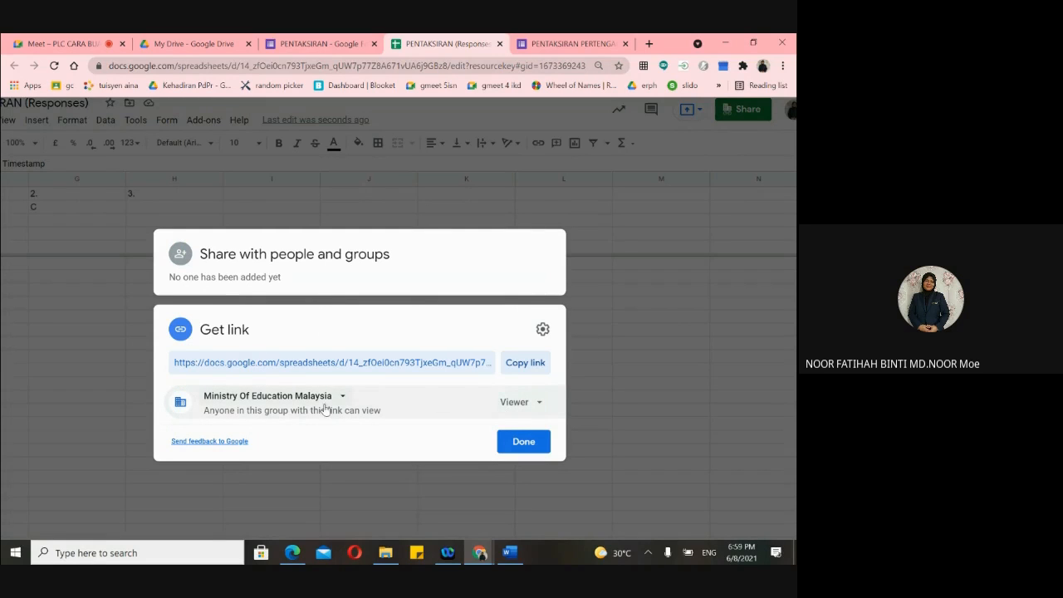
pyautogui.click(539, 406)
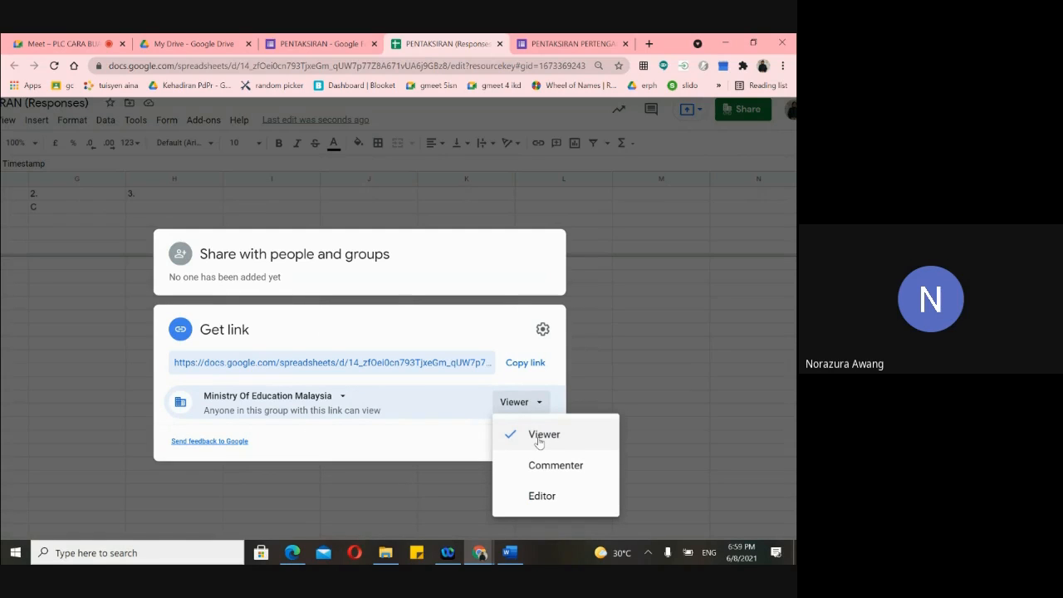
pyautogui.click(360, 426)
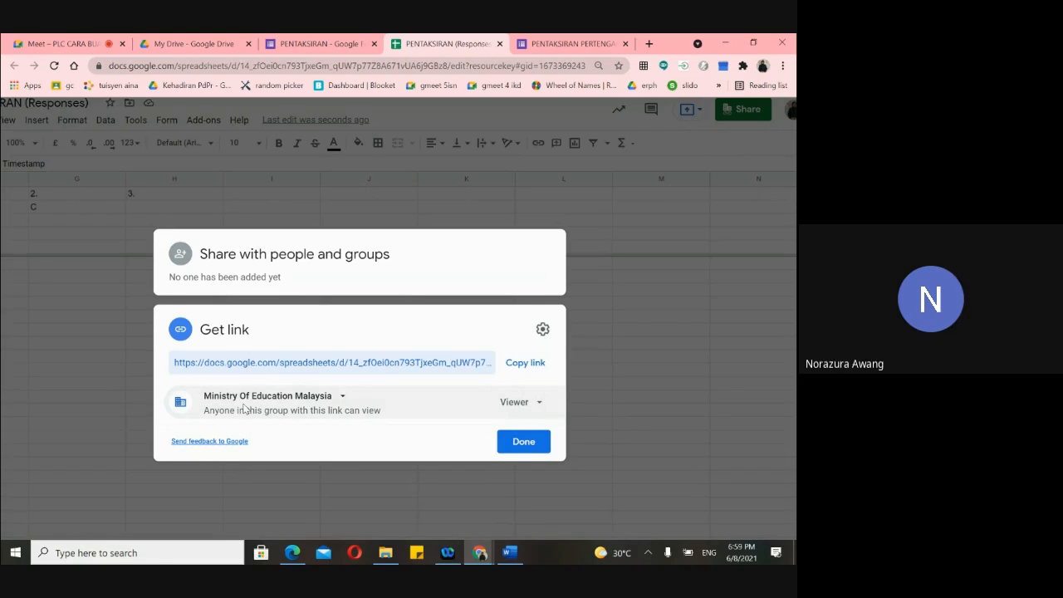
pyautogui.click(281, 403)
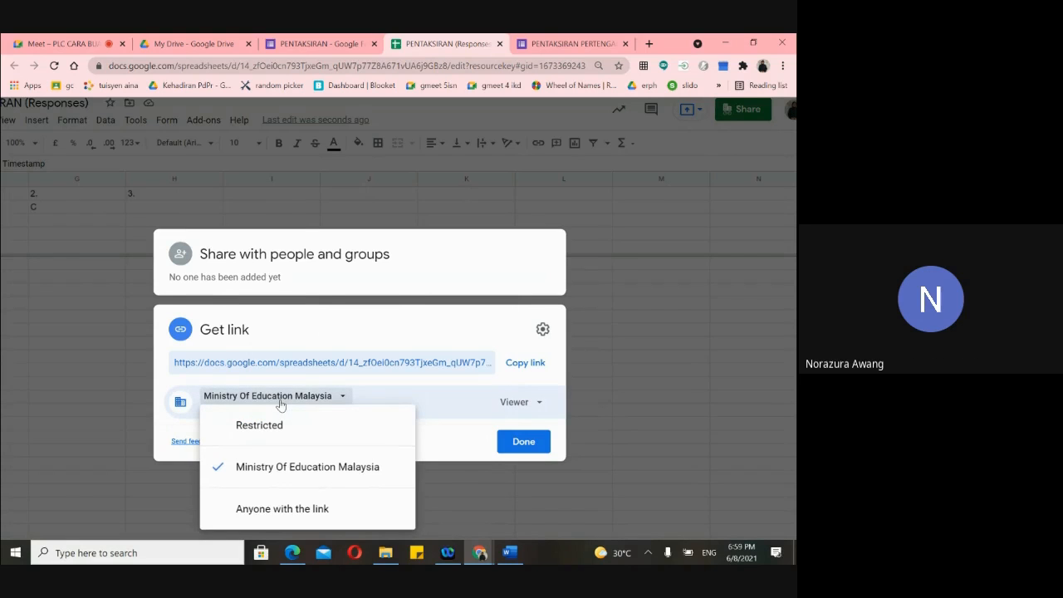
pyautogui.click(281, 403)
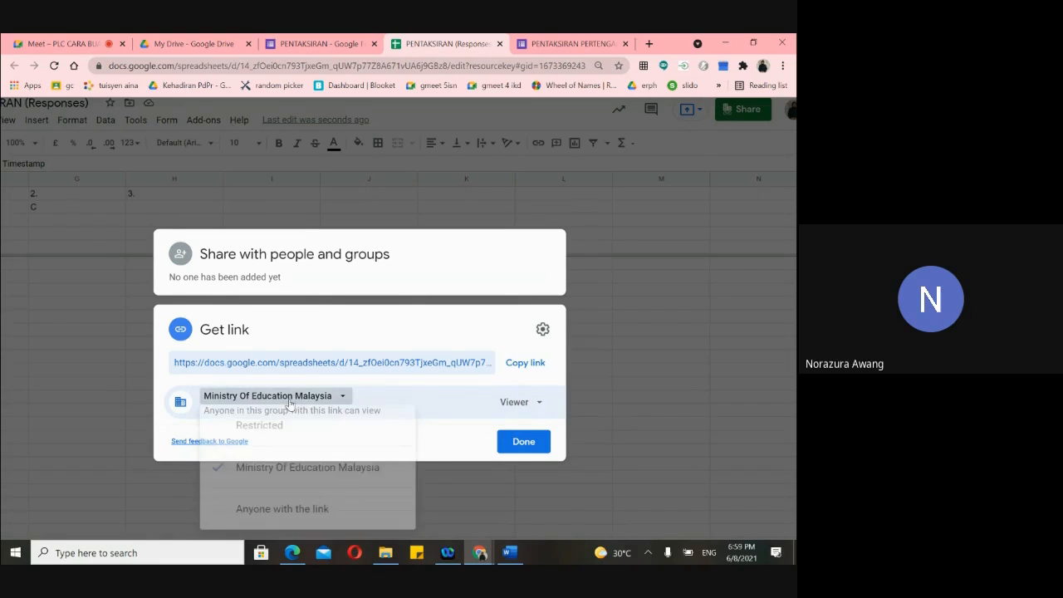
pyautogui.click(341, 402)
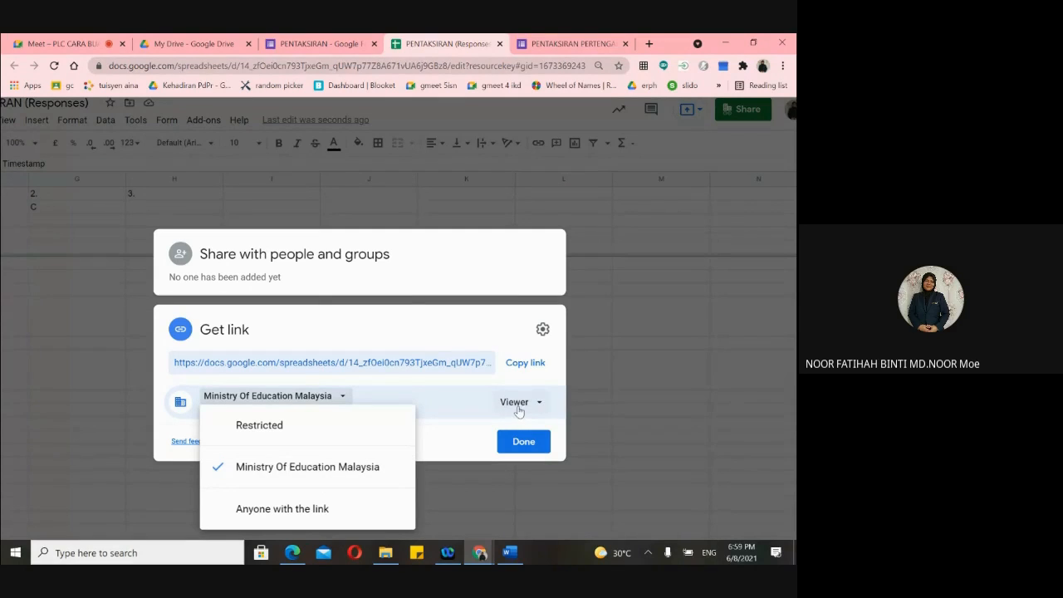
pyautogui.click(447, 405)
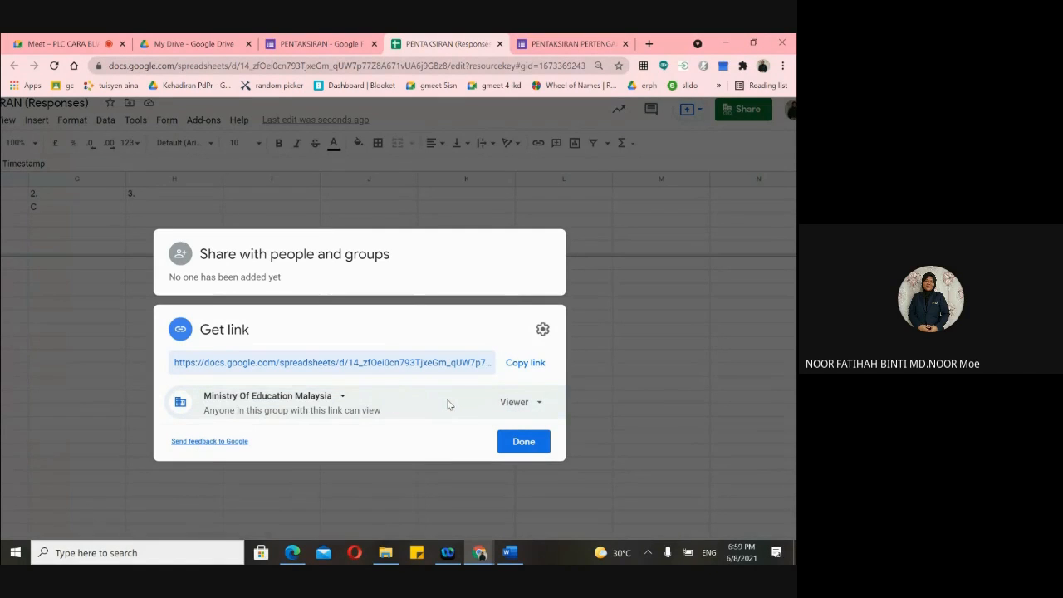
pyautogui.click(536, 409)
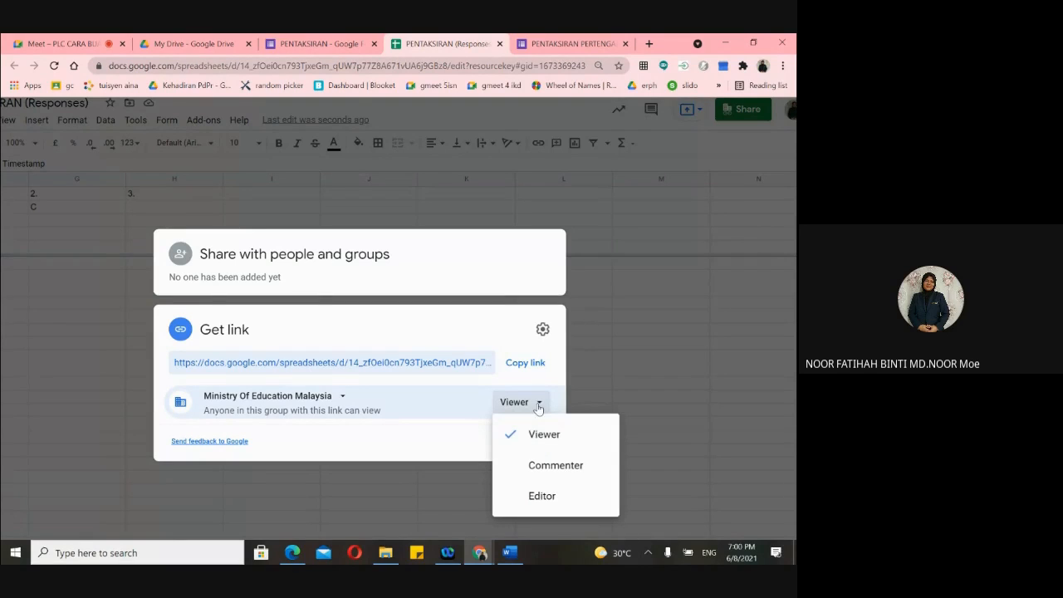
pyautogui.click(520, 498)
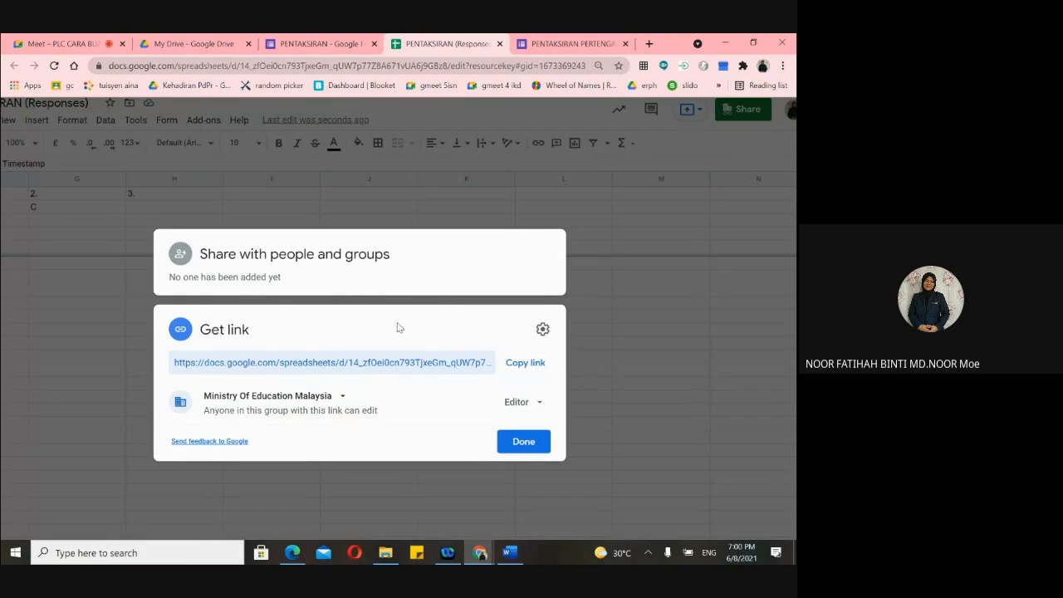
pyautogui.click(532, 364)
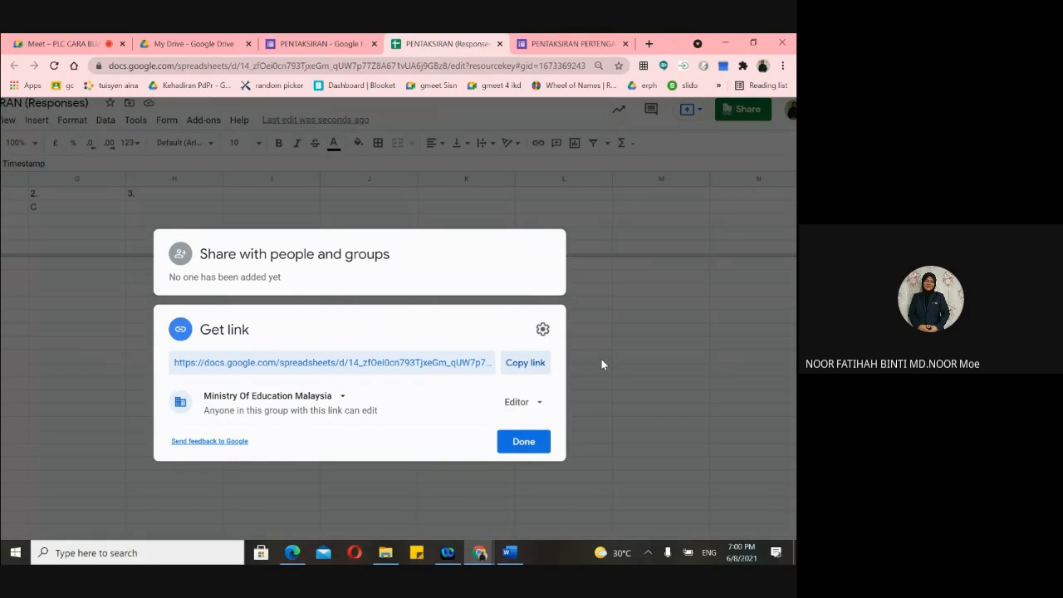
# - Close the share dialog and open the Filter views dropdown on the responses sheet
pyautogui.click(602, 359)
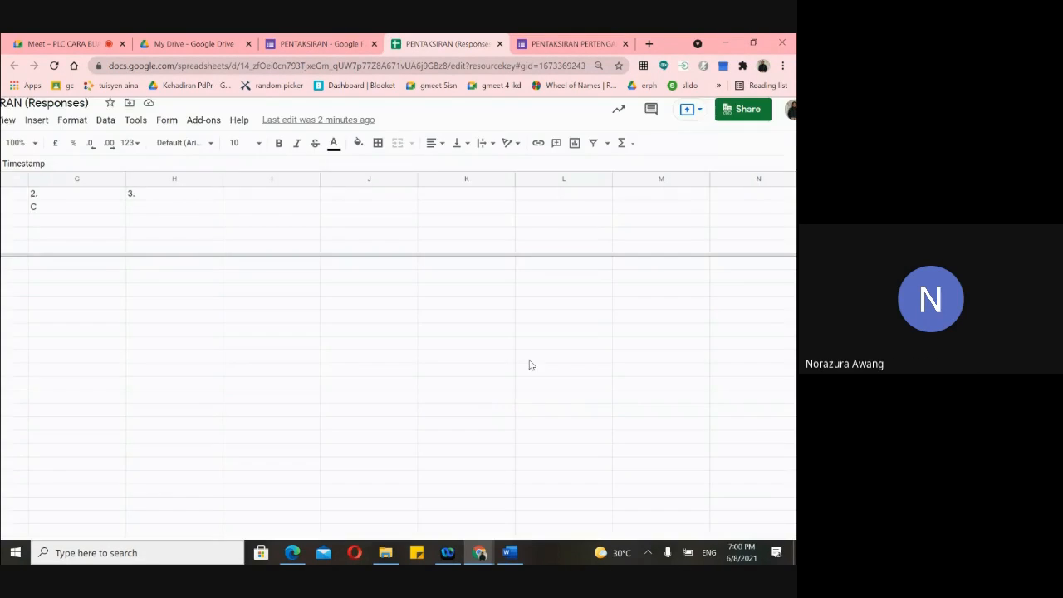
pyautogui.hscroll(-3, 374, 399)
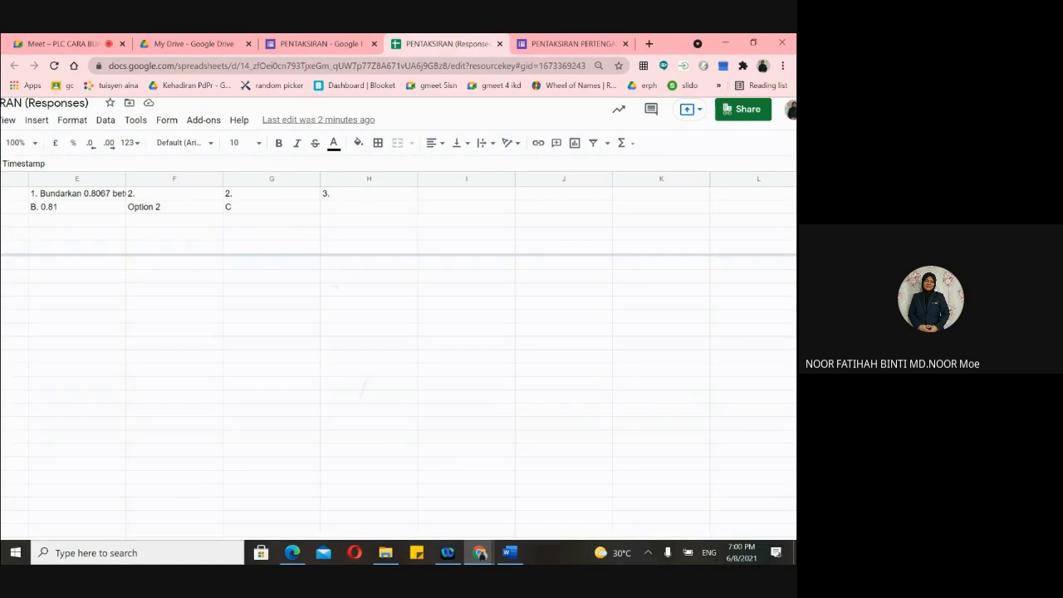
pyautogui.hscroll(-2, 399, 348)
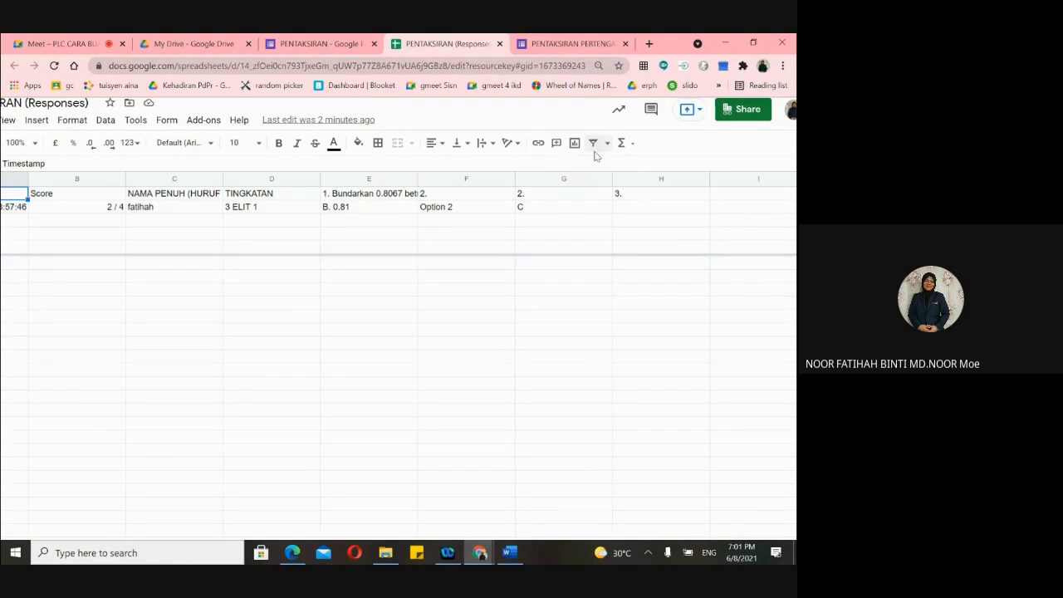
pyautogui.hscroll(1, 595, 156)
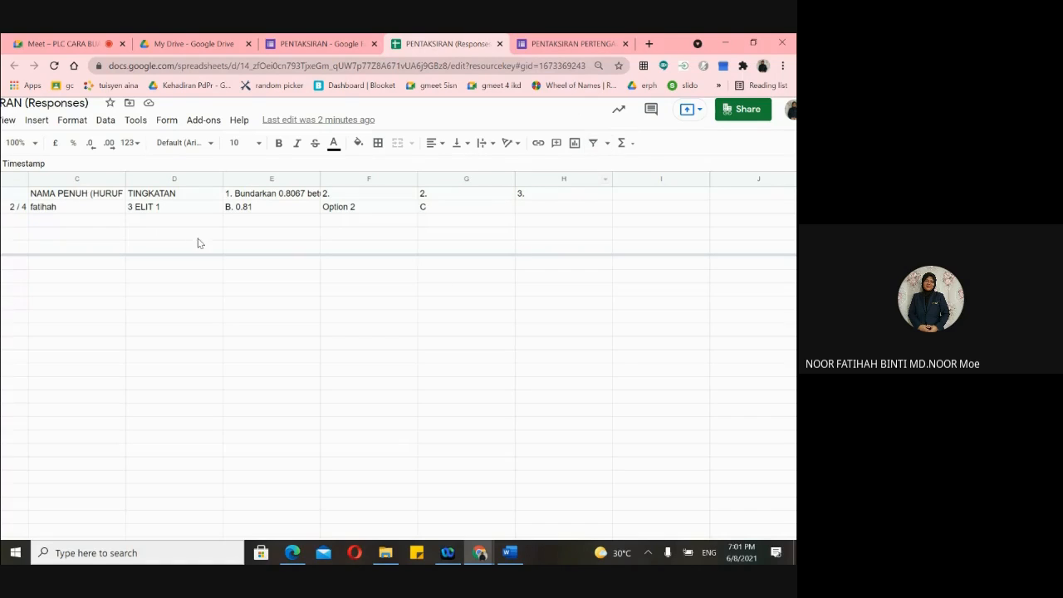
pyautogui.click(603, 148)
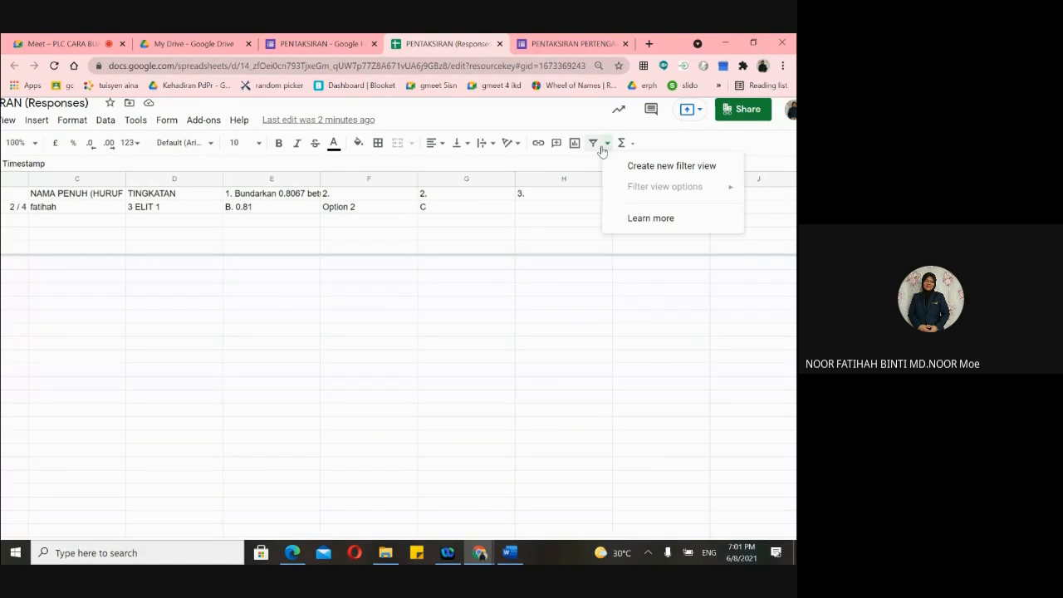
# - Turn on a filter for the response columns and open the TINGKATAN column's filter menu
pyautogui.click(596, 146)
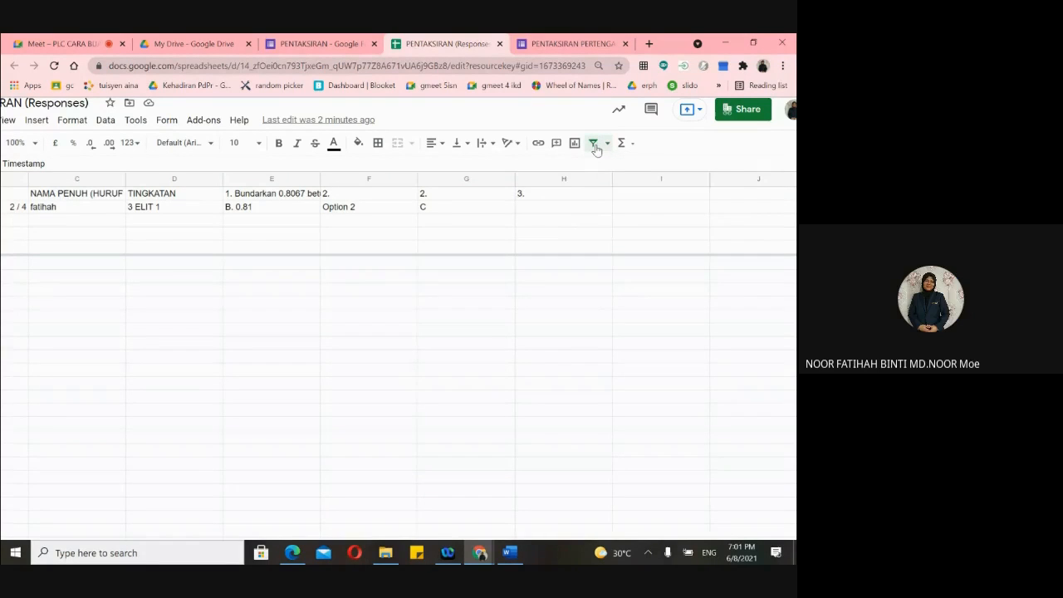
pyautogui.click(596, 146)
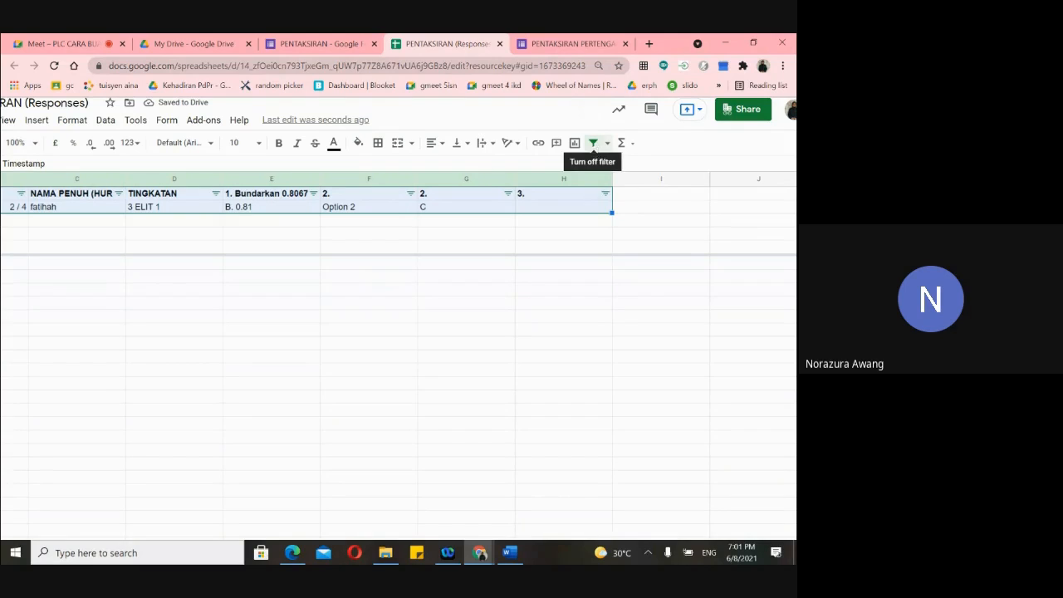
pyautogui.hscroll(2, 573, 181)
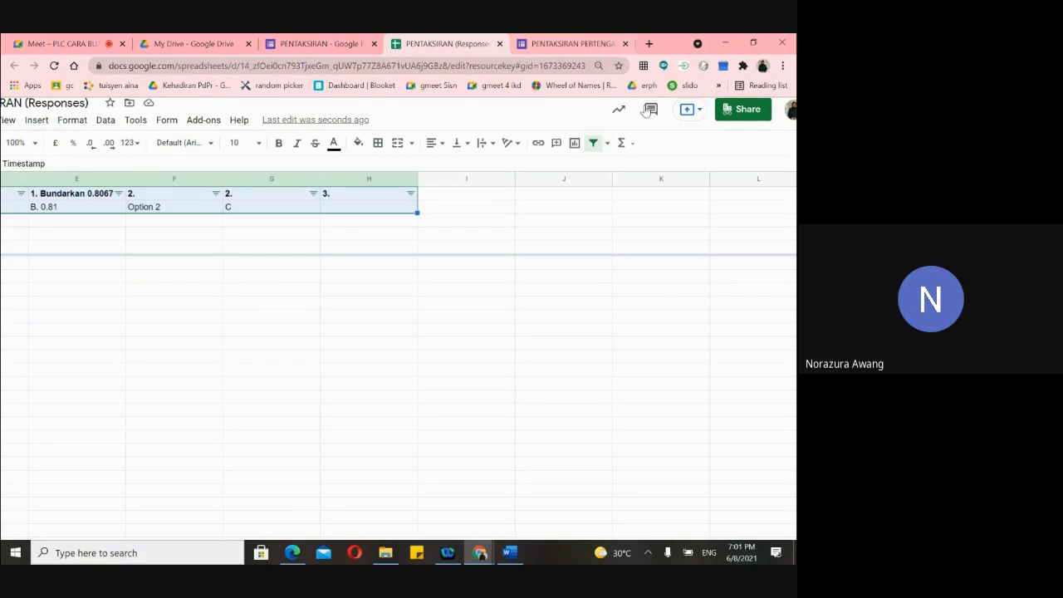
pyautogui.click(593, 148)
pyautogui.click(593, 148)
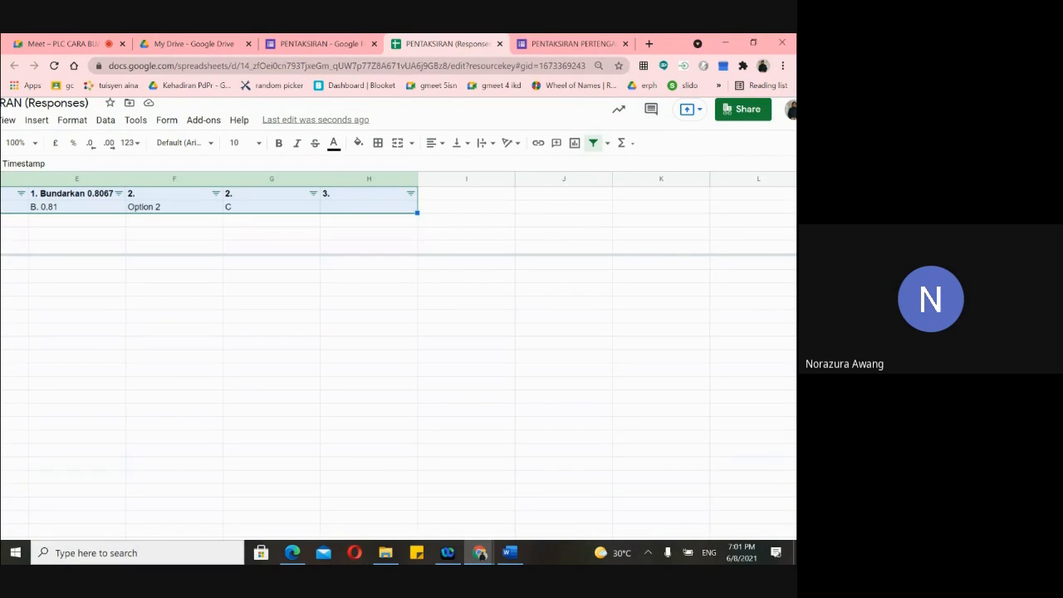
pyautogui.hscroll(-2, 398, 332)
pyautogui.hscroll(3, 399, 332)
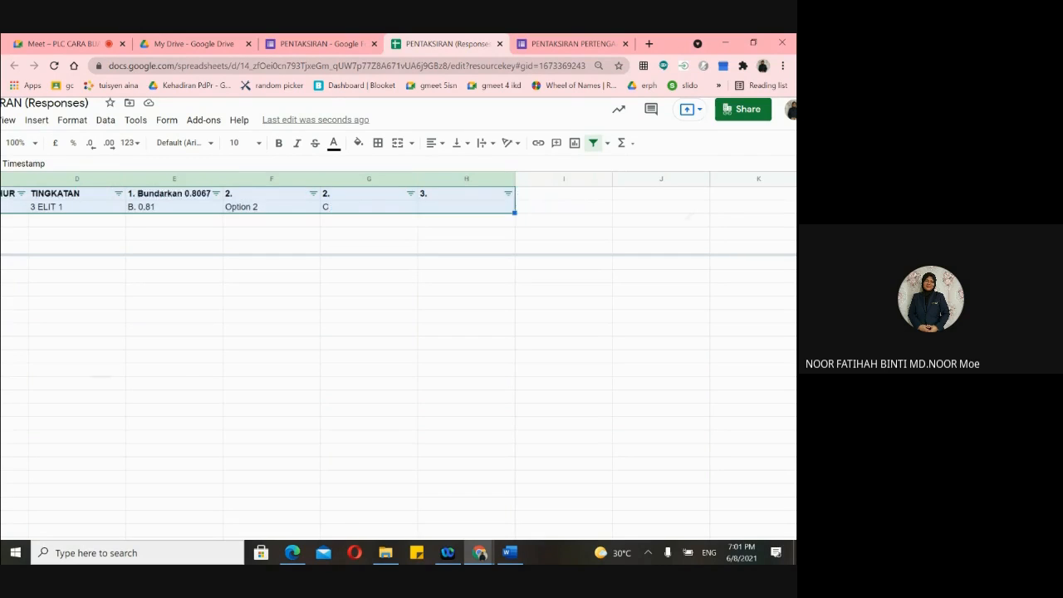
pyautogui.hscroll(-1, 398, 333)
pyautogui.hscroll(-3, 398, 332)
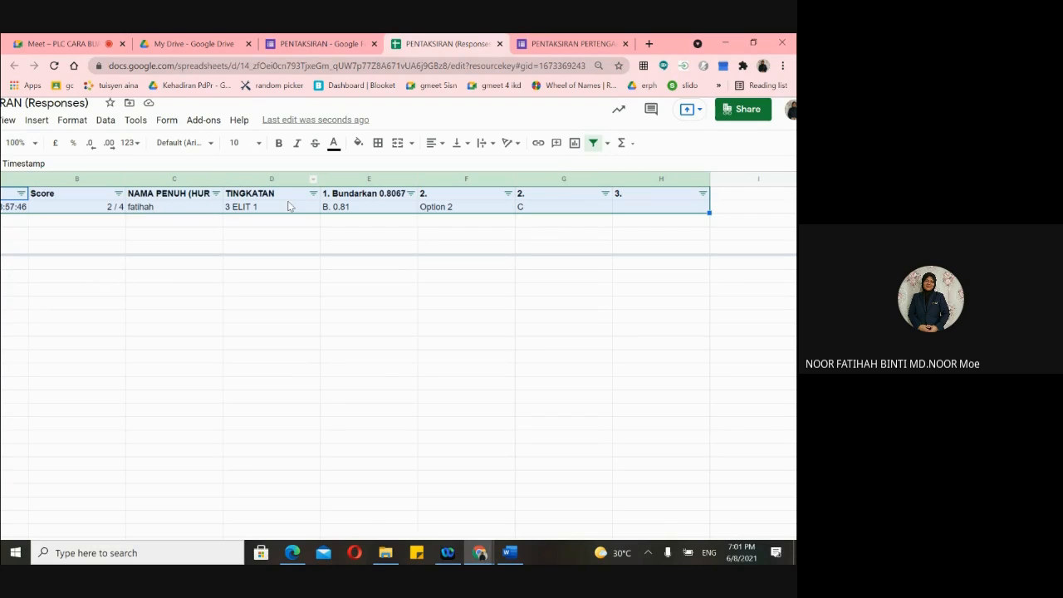
pyautogui.click(313, 193)
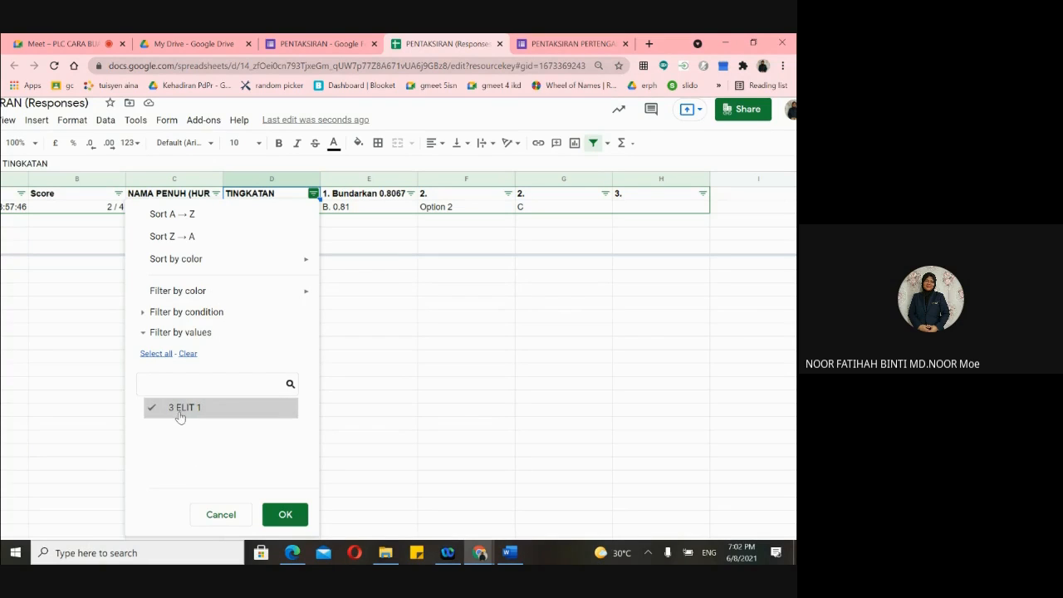
# - Filter the TINGKATAN column to show only 3 ELIT 1
pyautogui.click(284, 514)
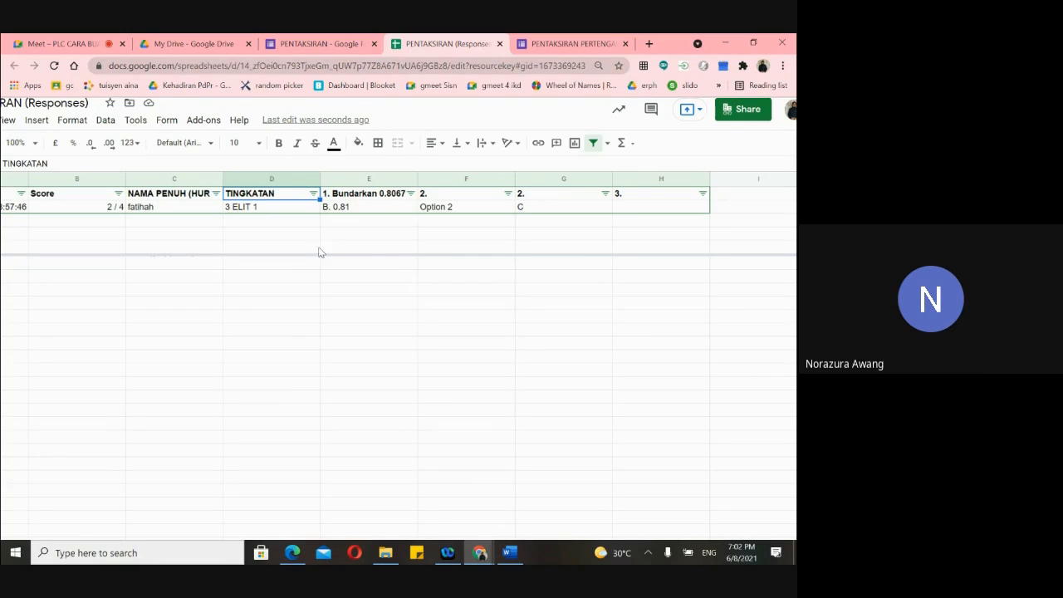
pyautogui.click(313, 194)
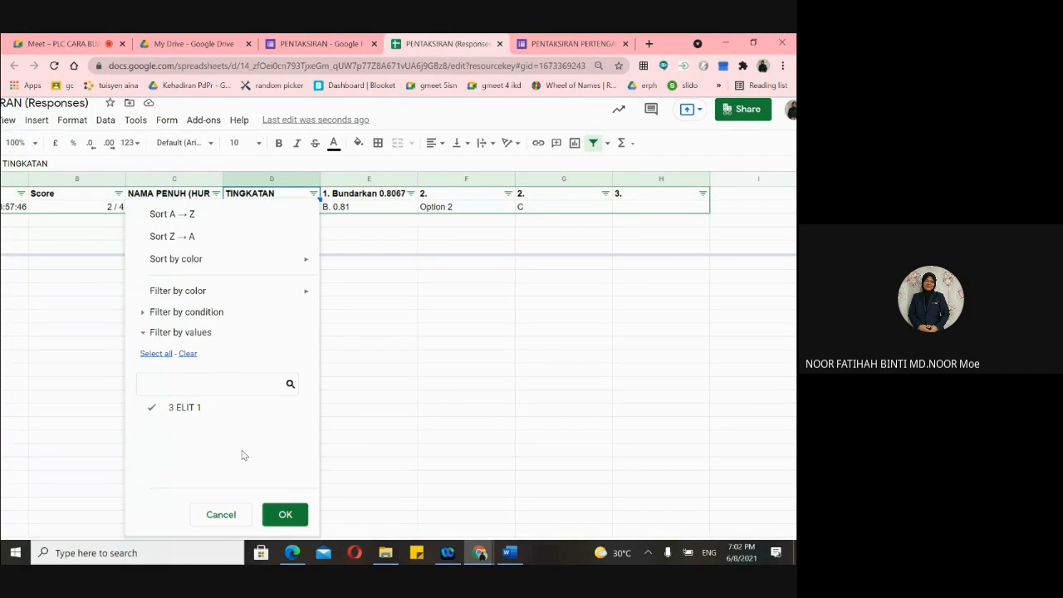
pyautogui.click(282, 514)
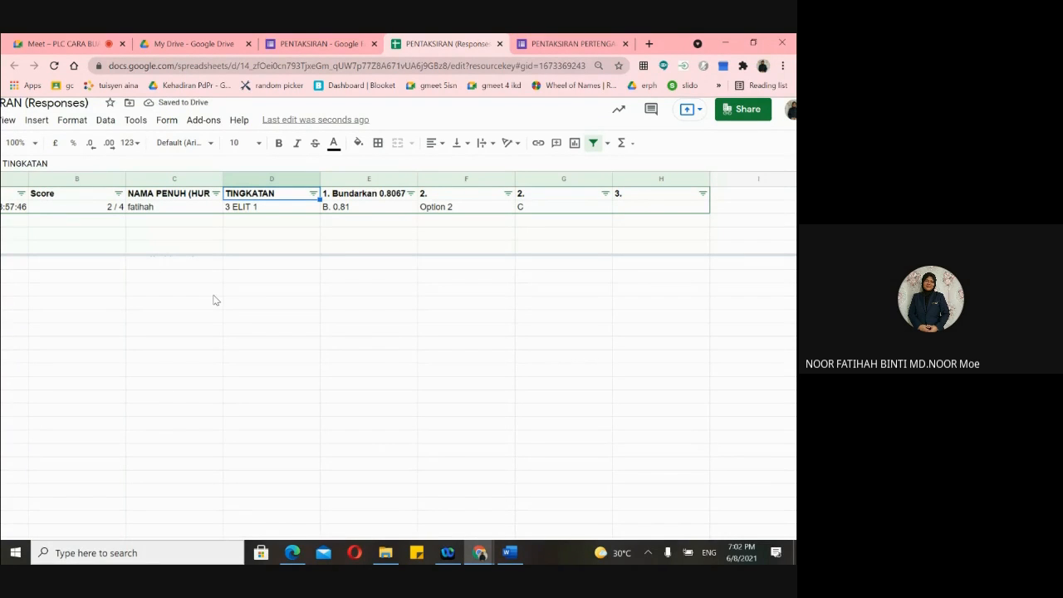
# - Open File > Download to list the spreadsheet's export formats
pyautogui.hscroll(-1, 399, 357)
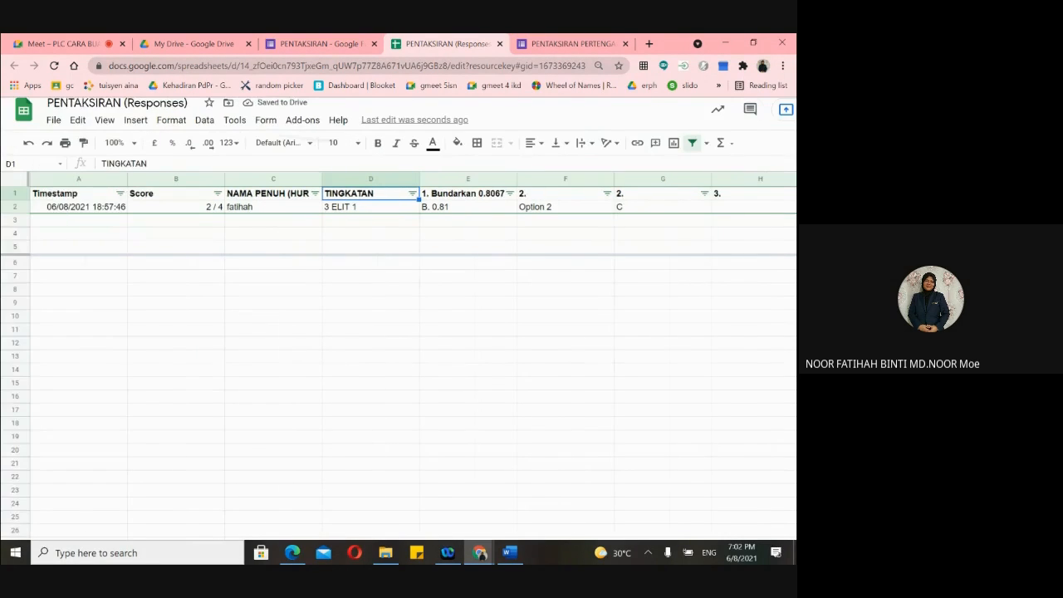
pyautogui.click(53, 119)
pyautogui.moveTo(89, 286)
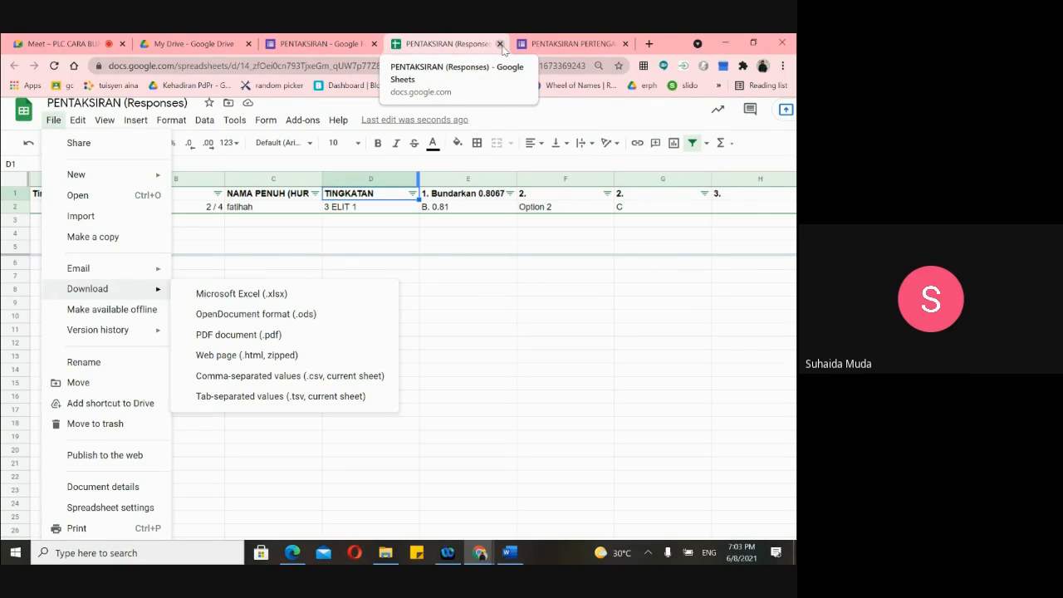
# - Open a new tab and go to bitly.com
pyautogui.click(648, 43)
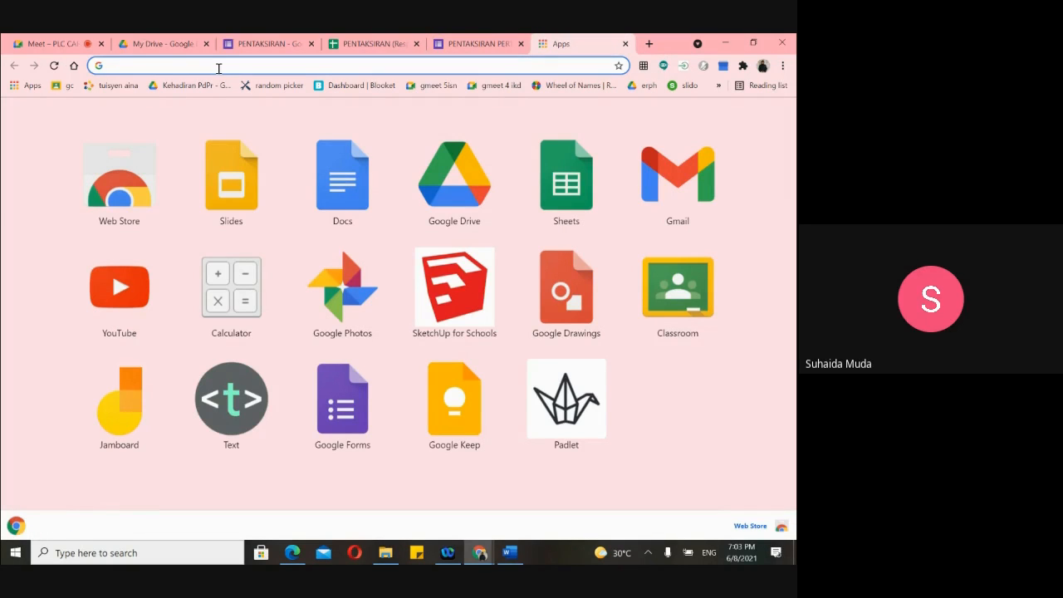
pyautogui.write('bitl')
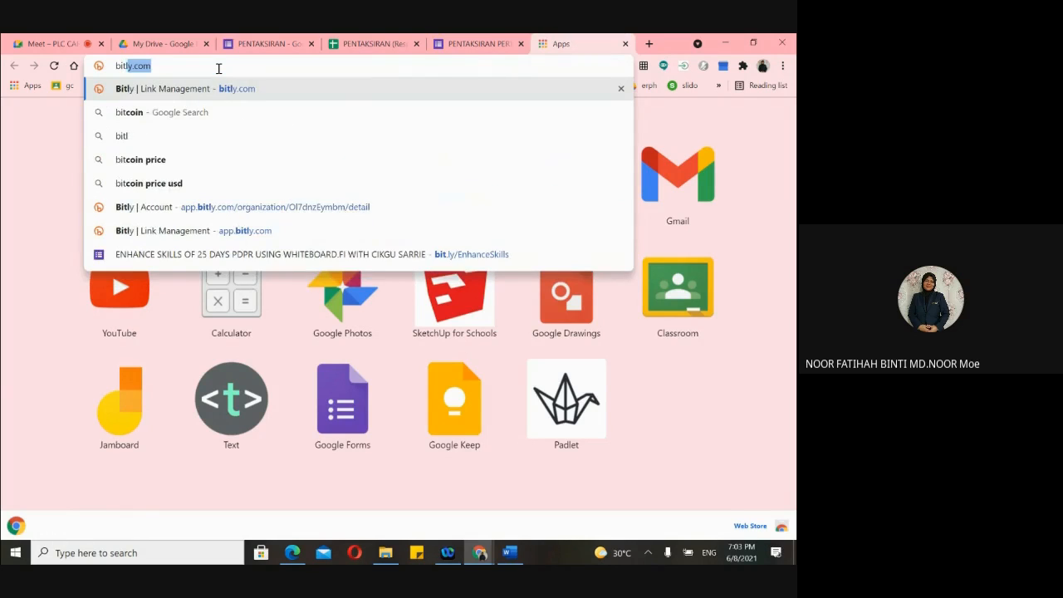
pyautogui.write('y')
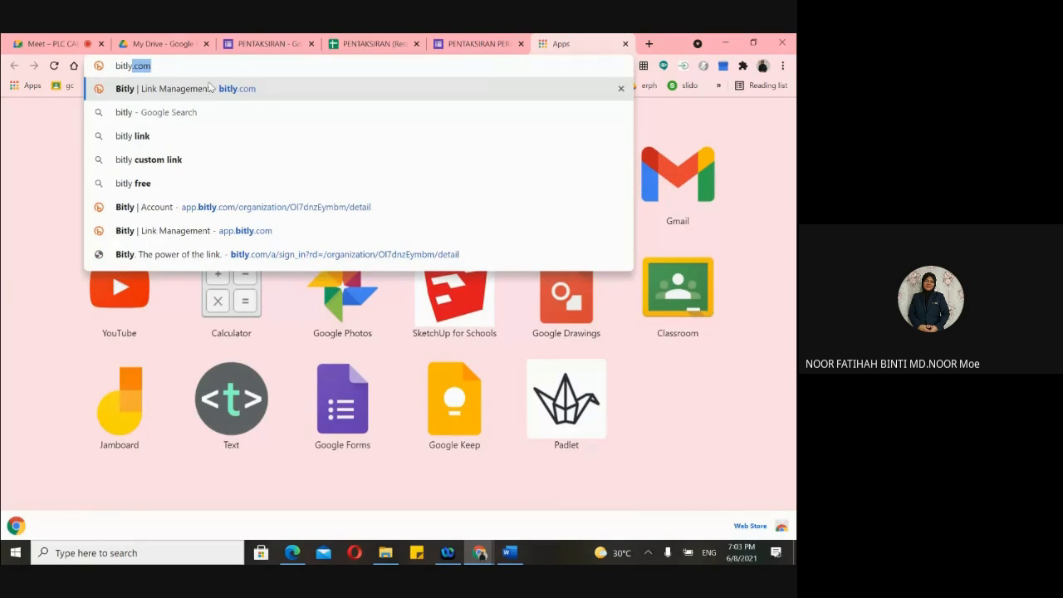
pyautogui.click(211, 89)
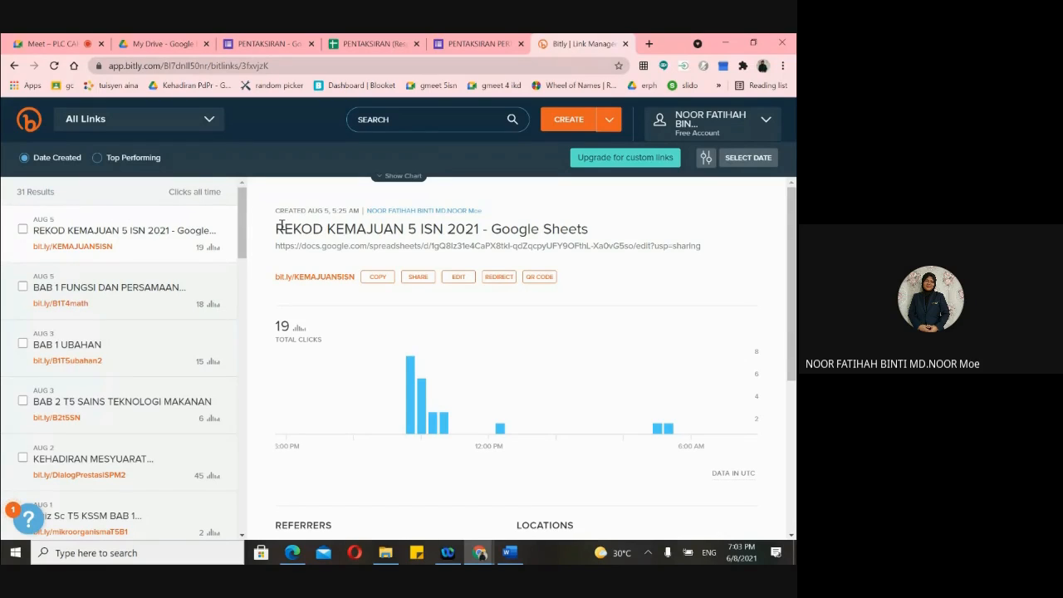
pyautogui.click(569, 122)
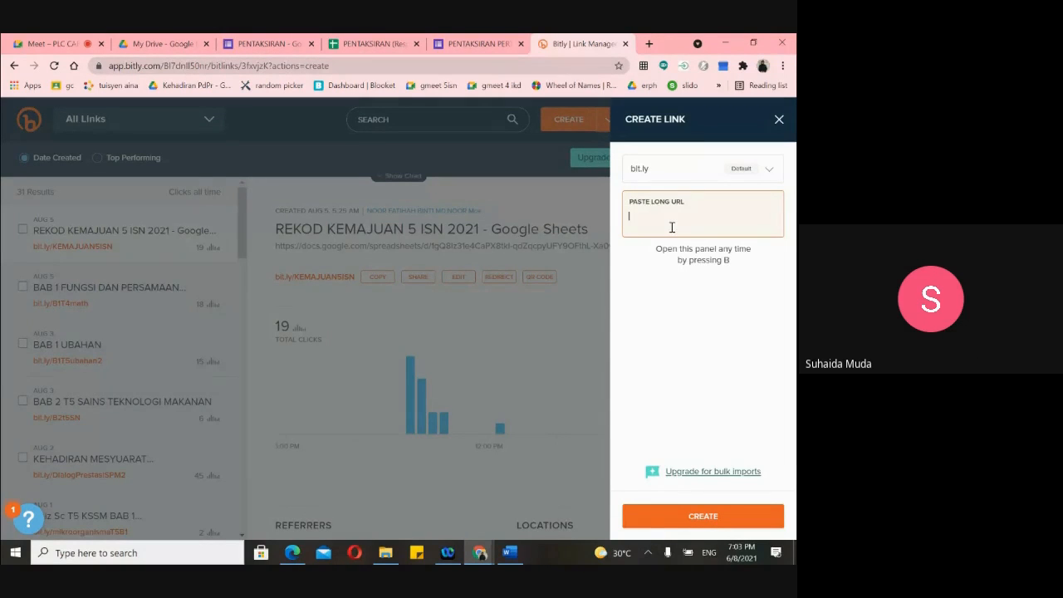
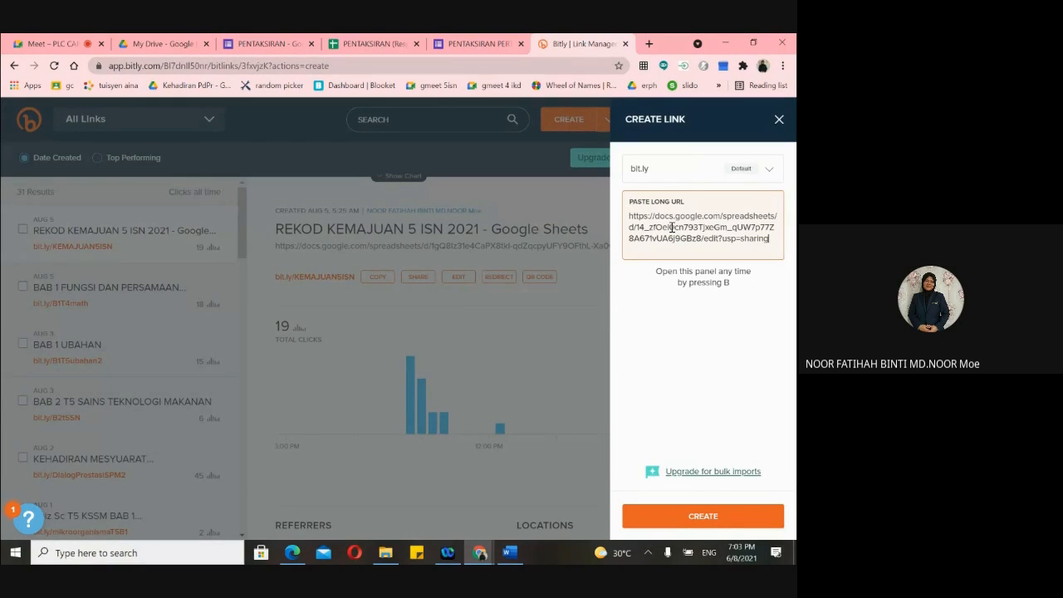
pyautogui.press('Return')
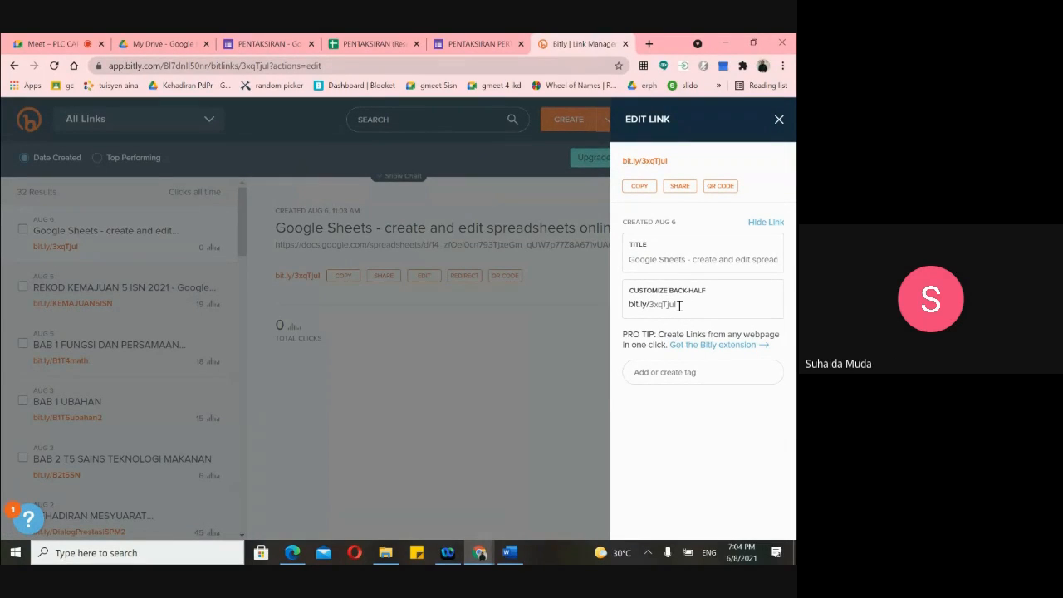
# - Try a custom back-half 'pjkt', then close the editor after it's rejected as taken
pyautogui.click(679, 306)
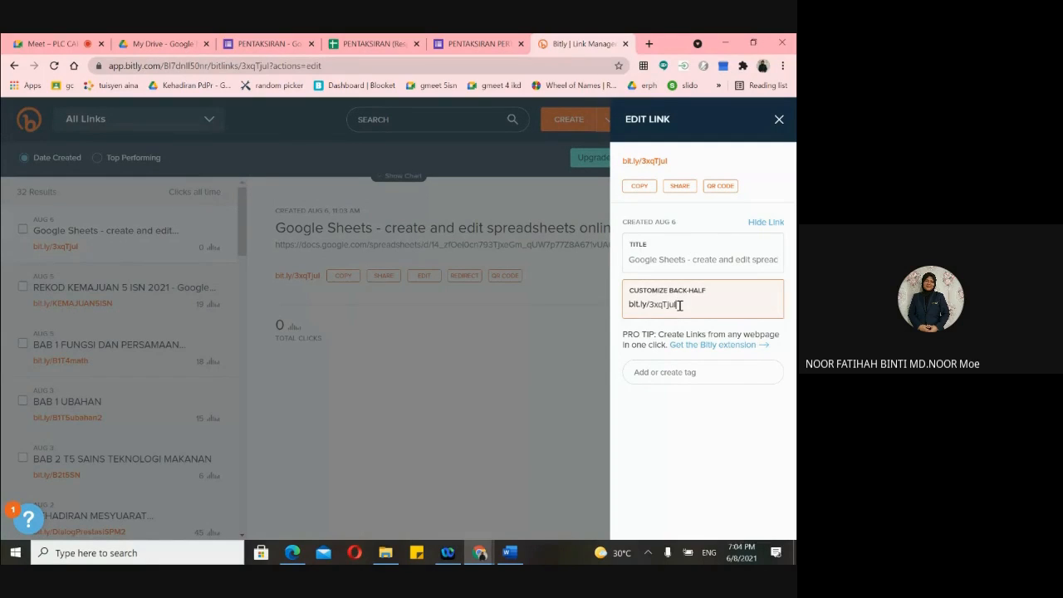
pyautogui.doubleClick(679, 306)
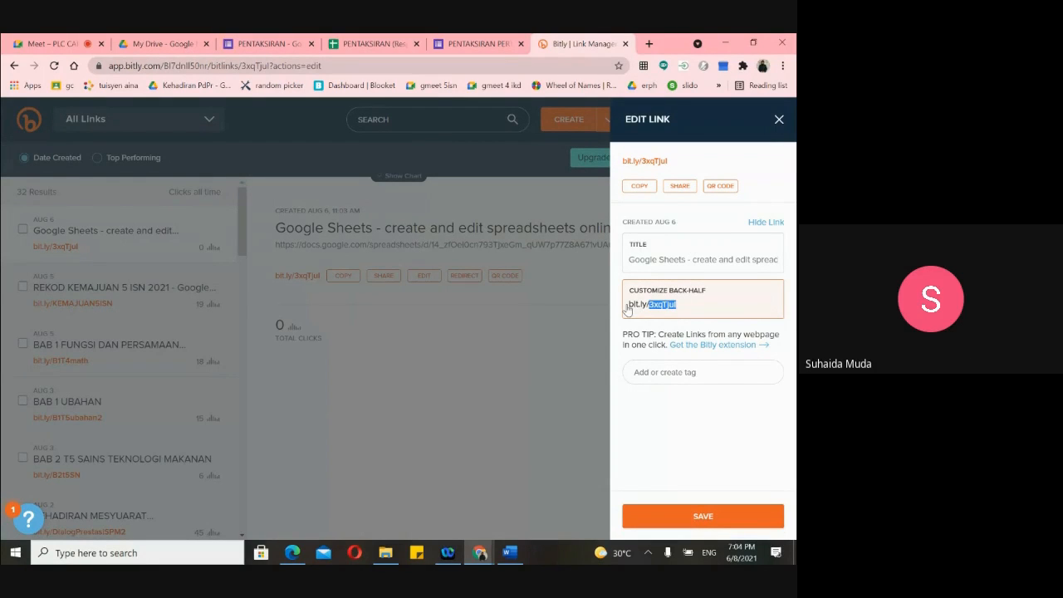
pyautogui.click(685, 305)
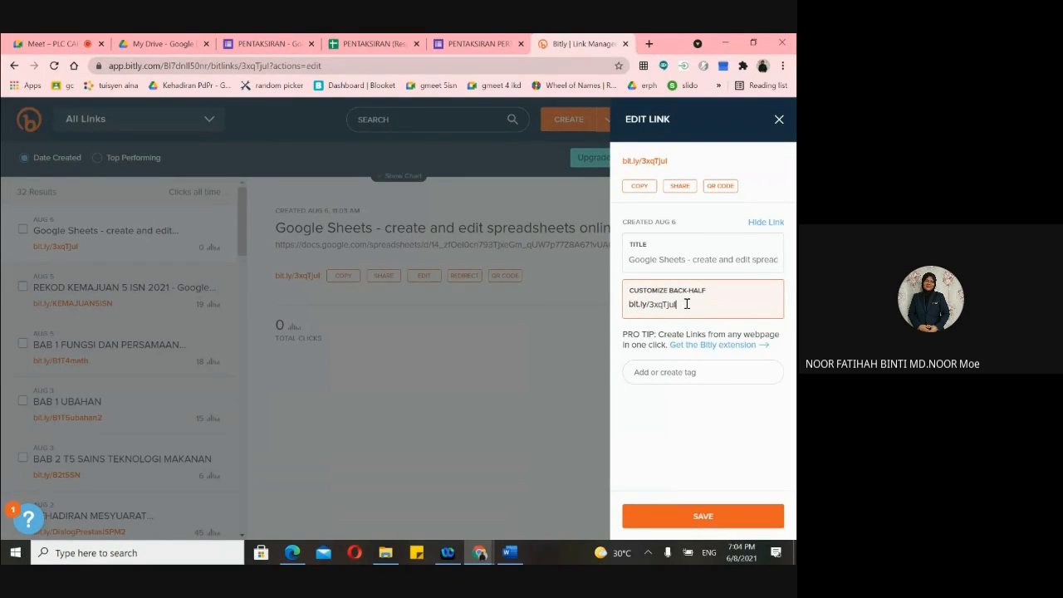
pyautogui.press('BackSpace')
pyautogui.press('BackSpace')
pyautogui.press('BackSpace')
pyautogui.press('BackSpace')
pyautogui.press('BackSpace')
pyautogui.press('BackSpace')
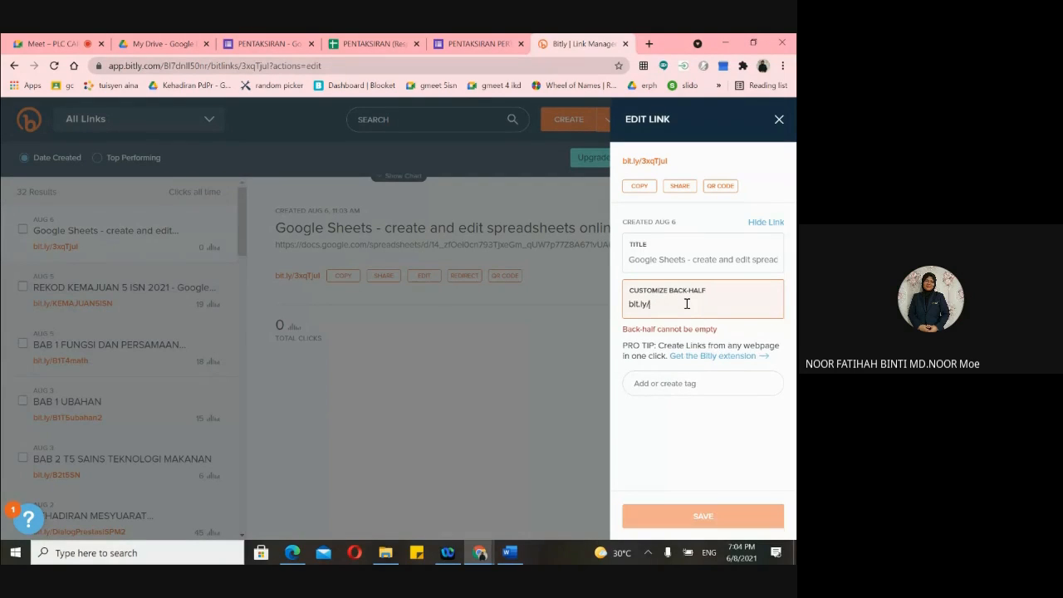
pyautogui.write('pjk')
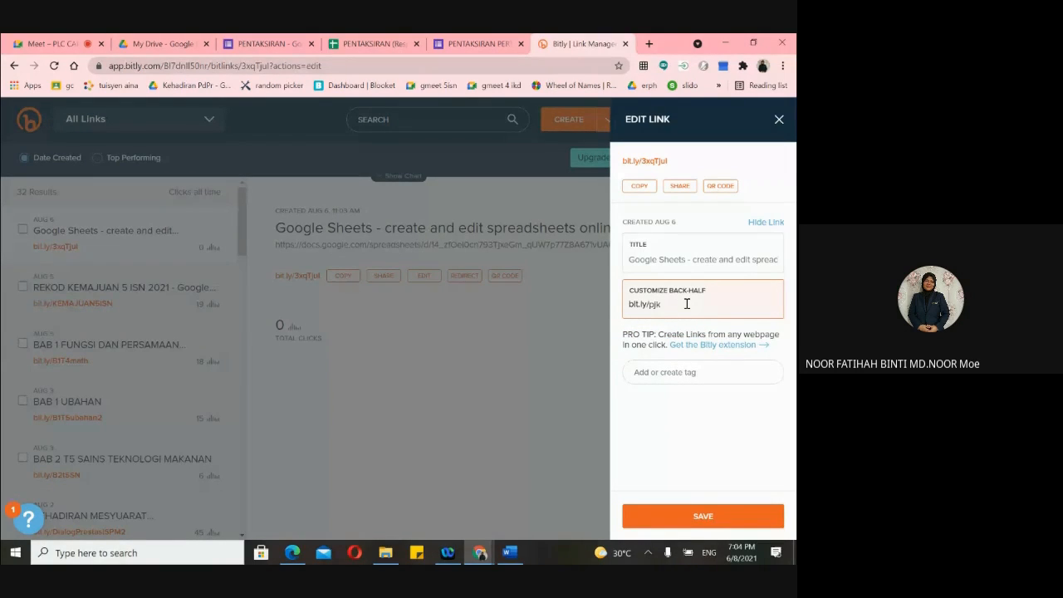
pyautogui.write('t4')
pyautogui.click(703, 522)
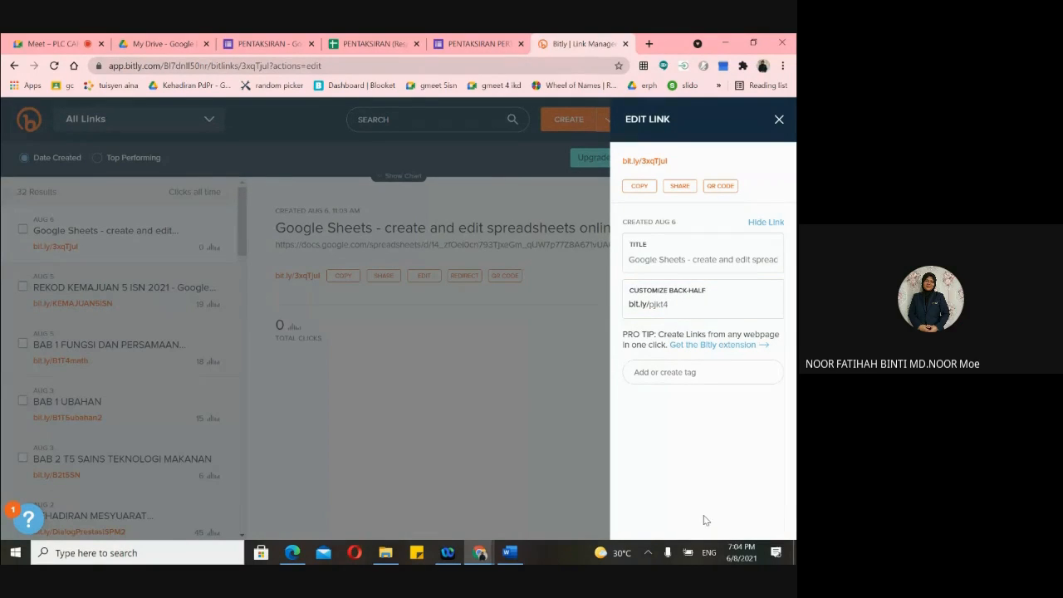
pyautogui.click(677, 305)
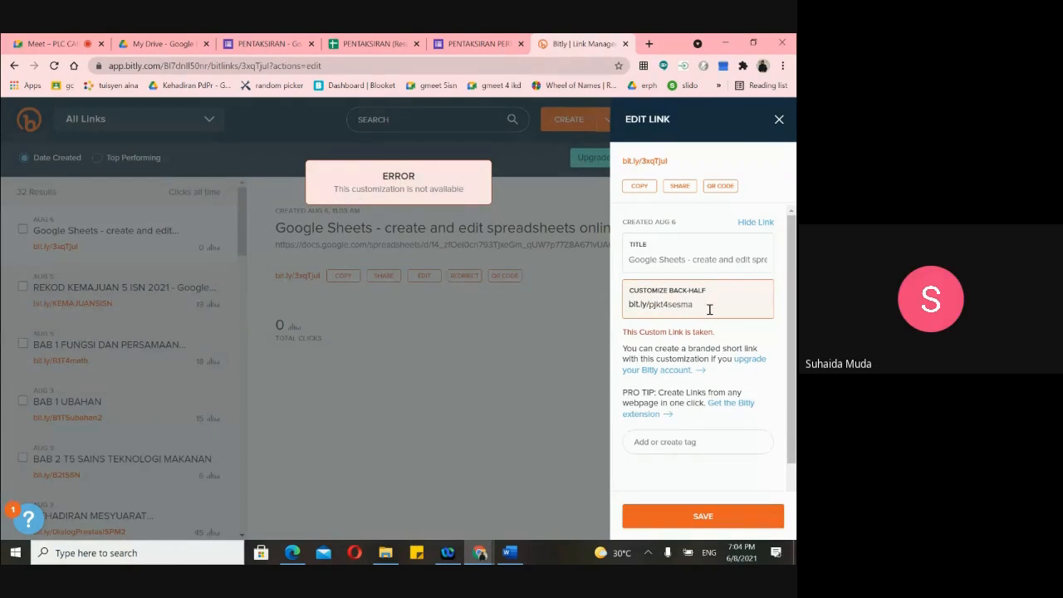
pyautogui.press('BackSpace')
pyautogui.press('BackSpace')
pyautogui.press('BackSpace')
pyautogui.press('BackSpace')
pyautogui.press('BackSpace')
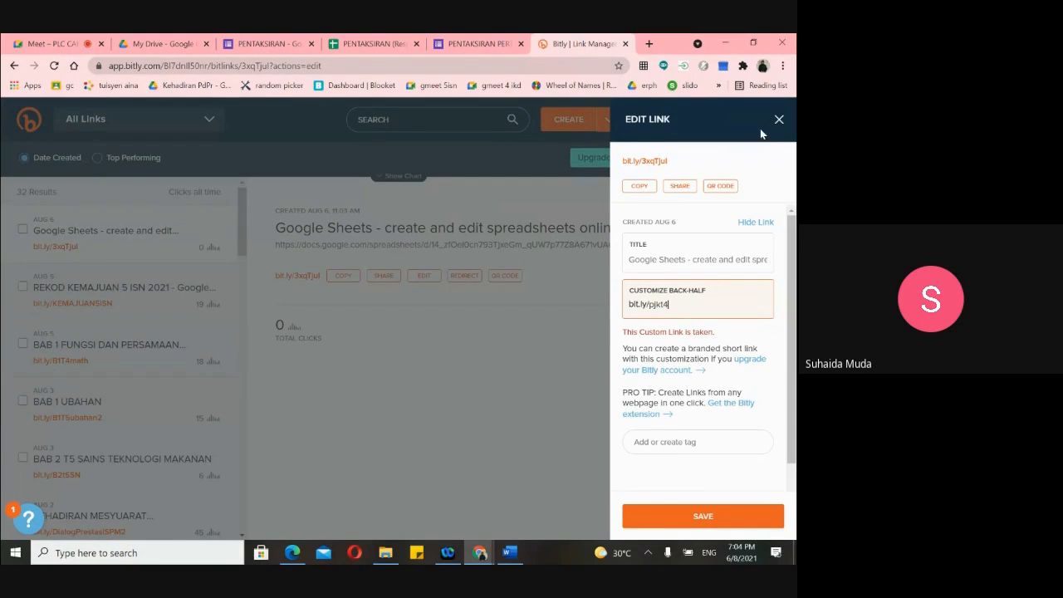
pyautogui.click(779, 120)
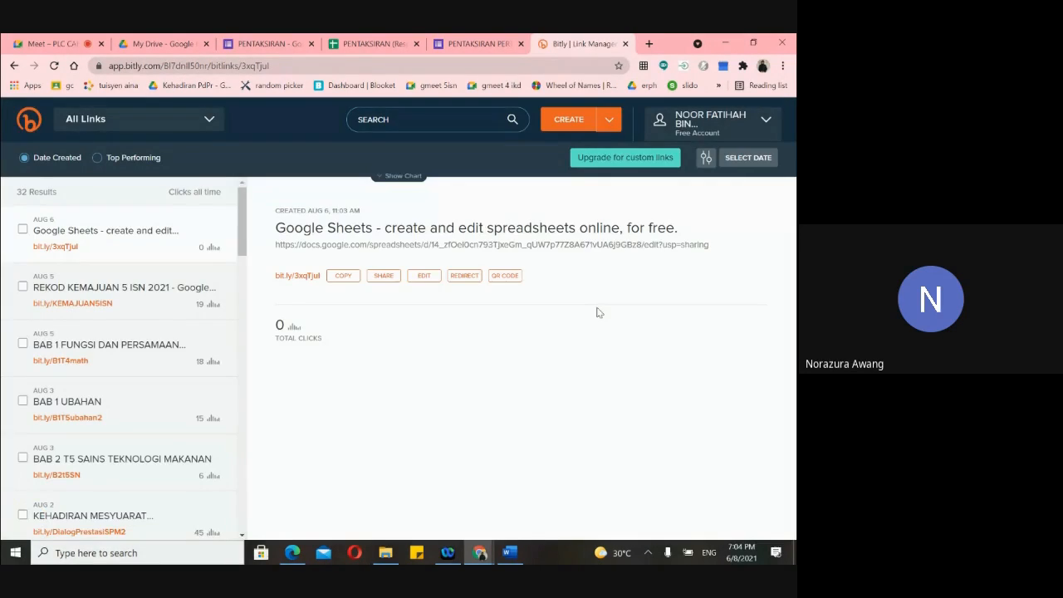
# - Close the Bitly tab and dismiss the spreadsheet's File menu
pyautogui.click(626, 44)
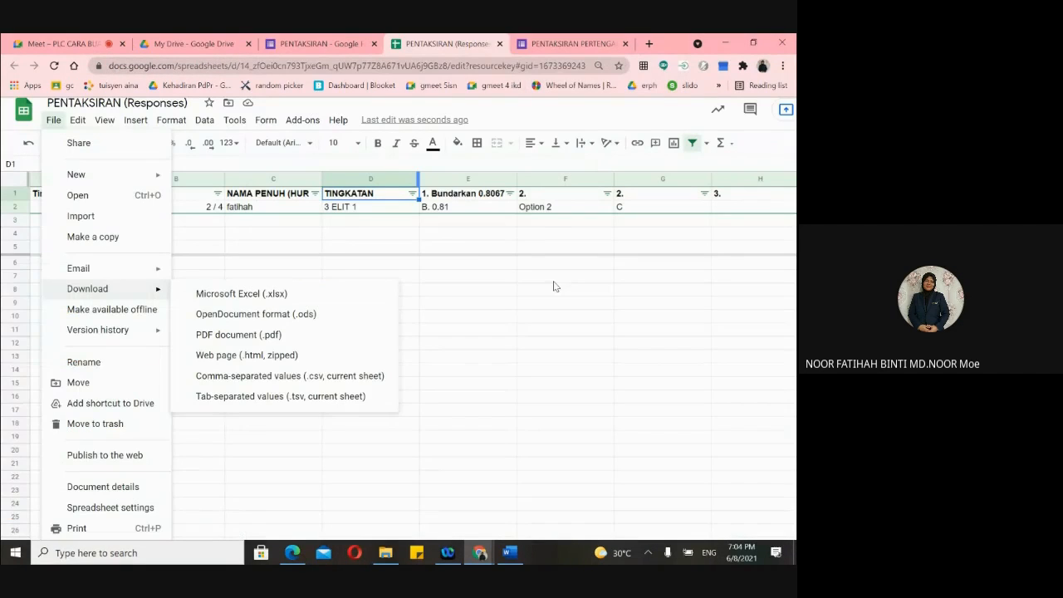
pyautogui.click(475, 250)
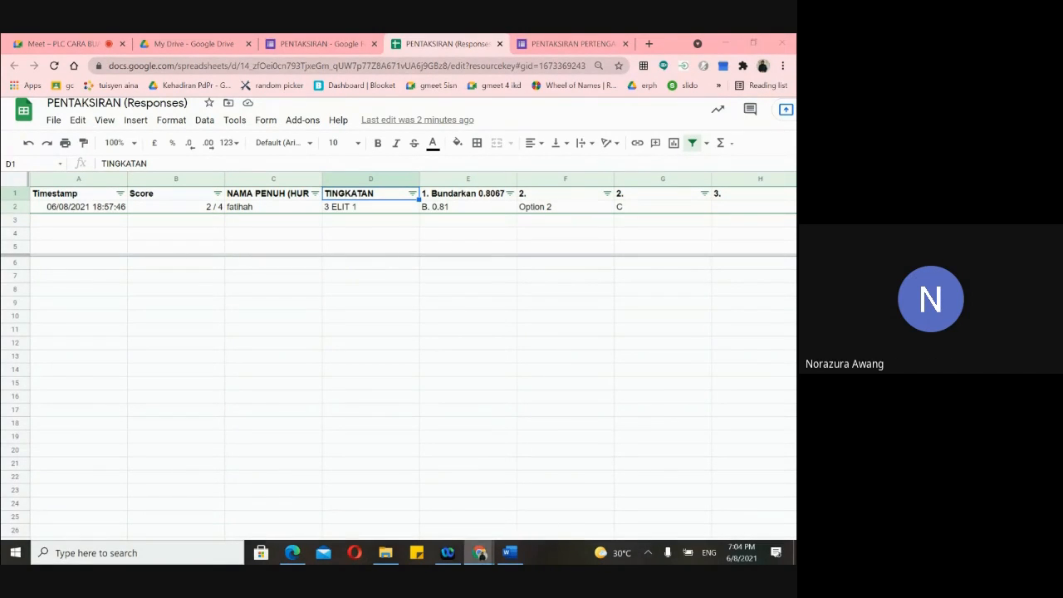
pyautogui.moveTo(483, 558)
pyautogui.click(402, 497)
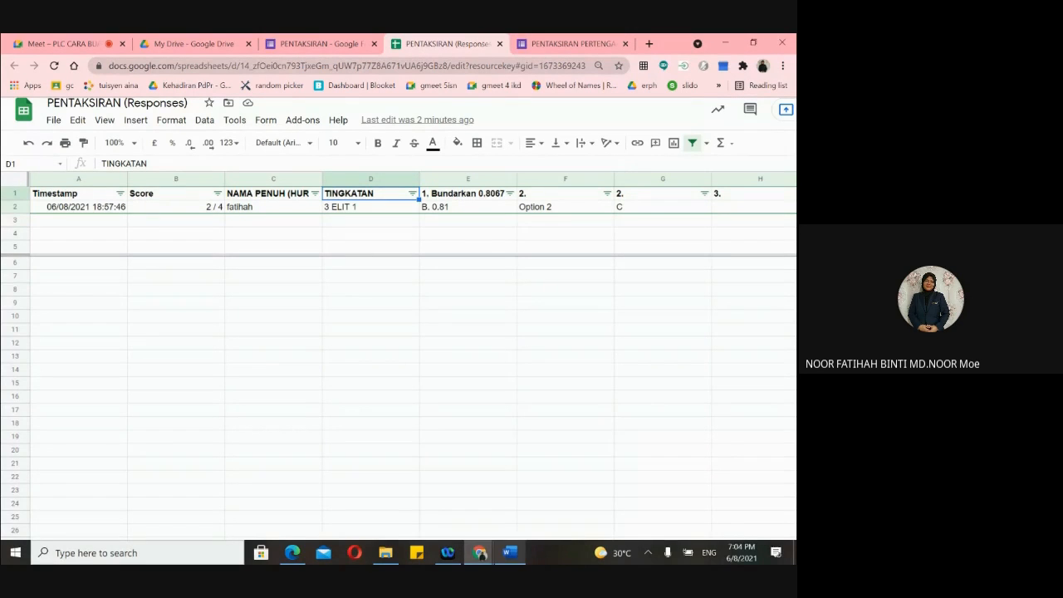
# - In the PENTAKSIRAN window, close the responses spreadsheet and mid-year mathematics form tabs
pyautogui.click(517, 511)
pyautogui.click(509, 520)
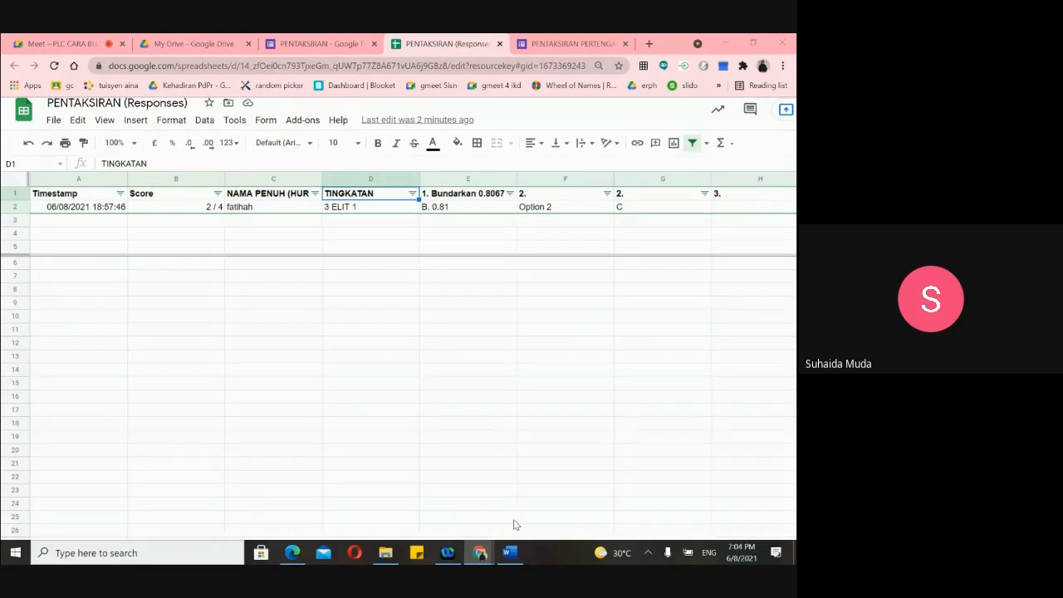
pyautogui.click(442, 509)
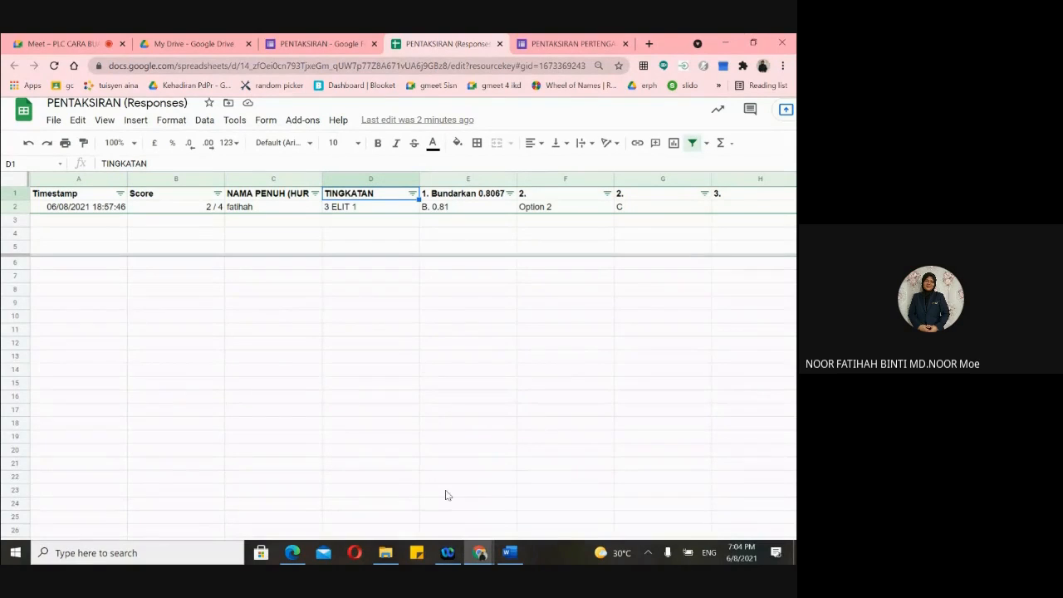
pyautogui.click(499, 43)
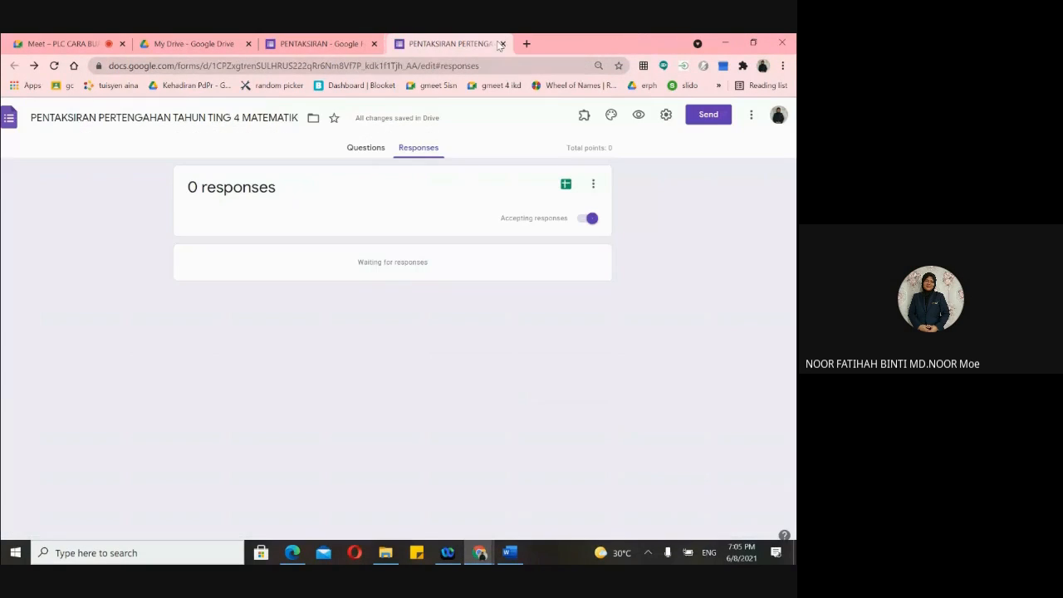
pyautogui.click(499, 43)
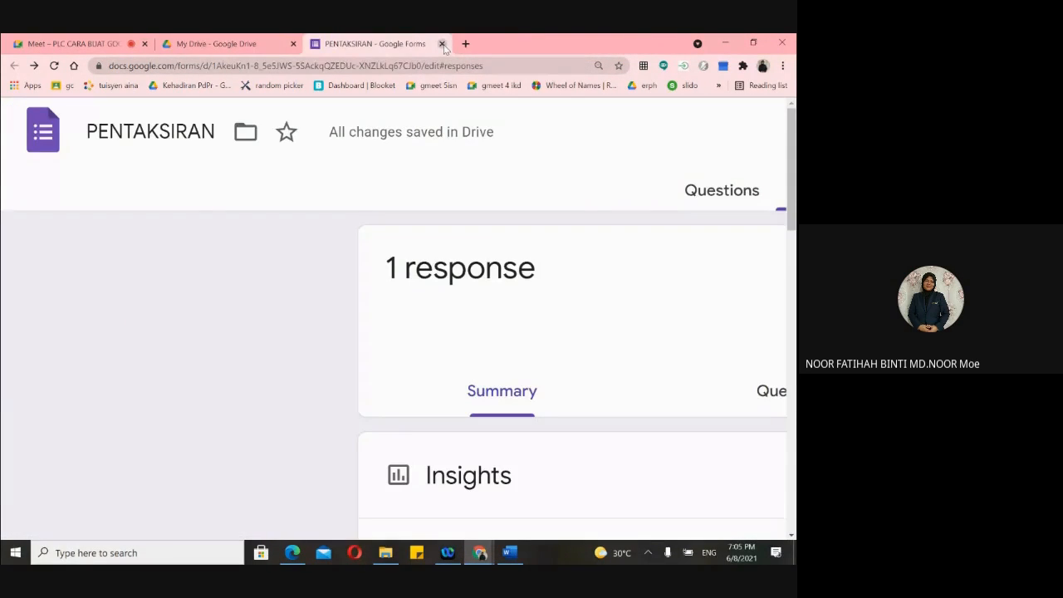